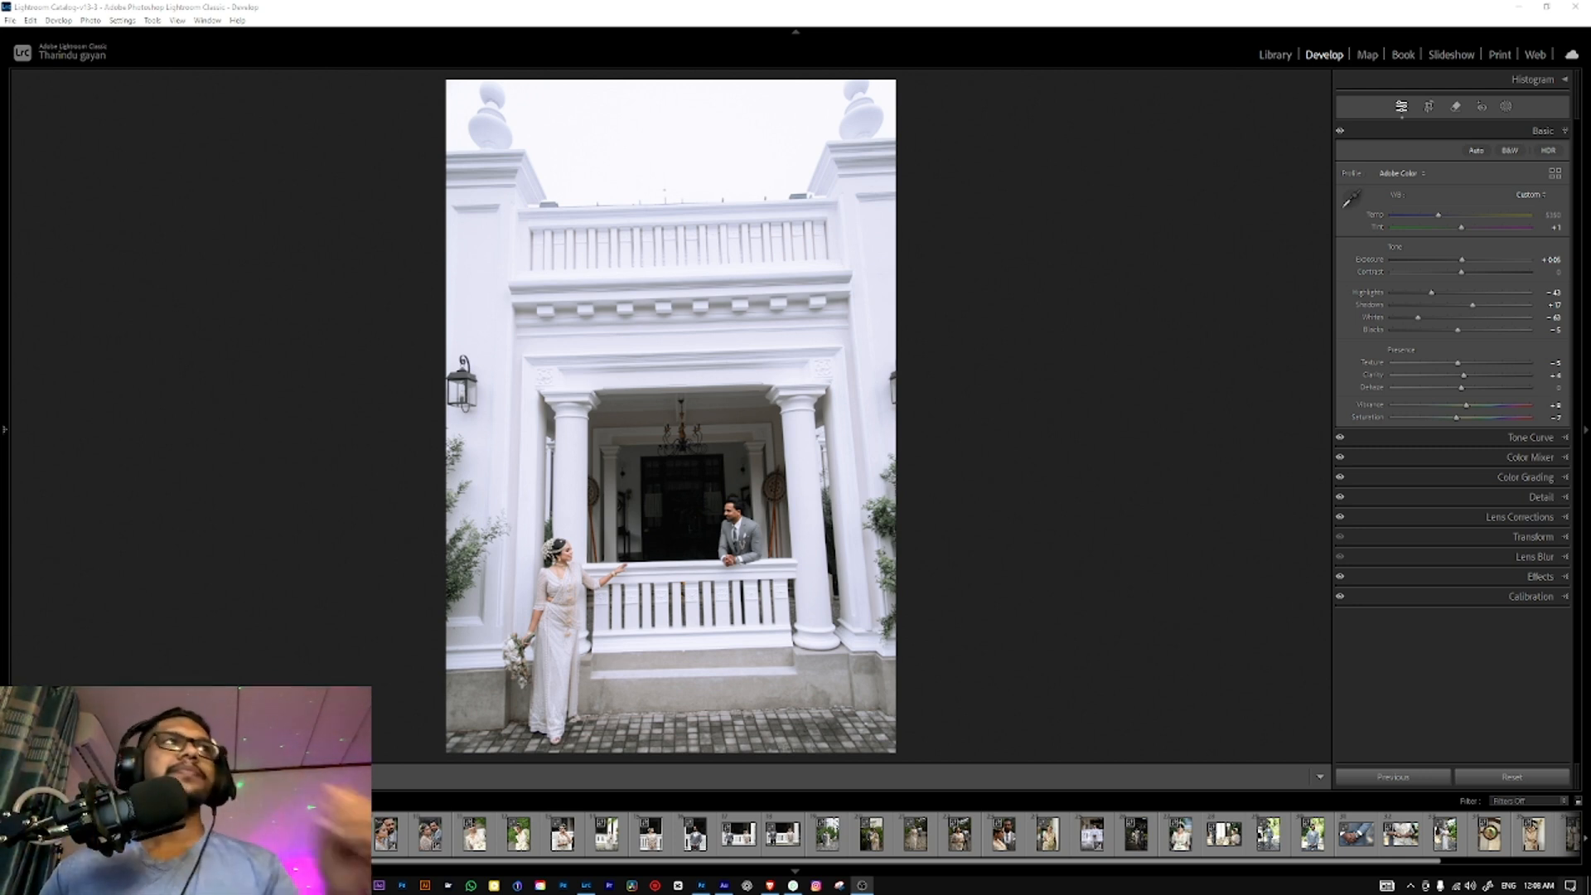
Step: Check the couple up close and send the wedding photo to Photoshop for editing
left_click(687, 572)
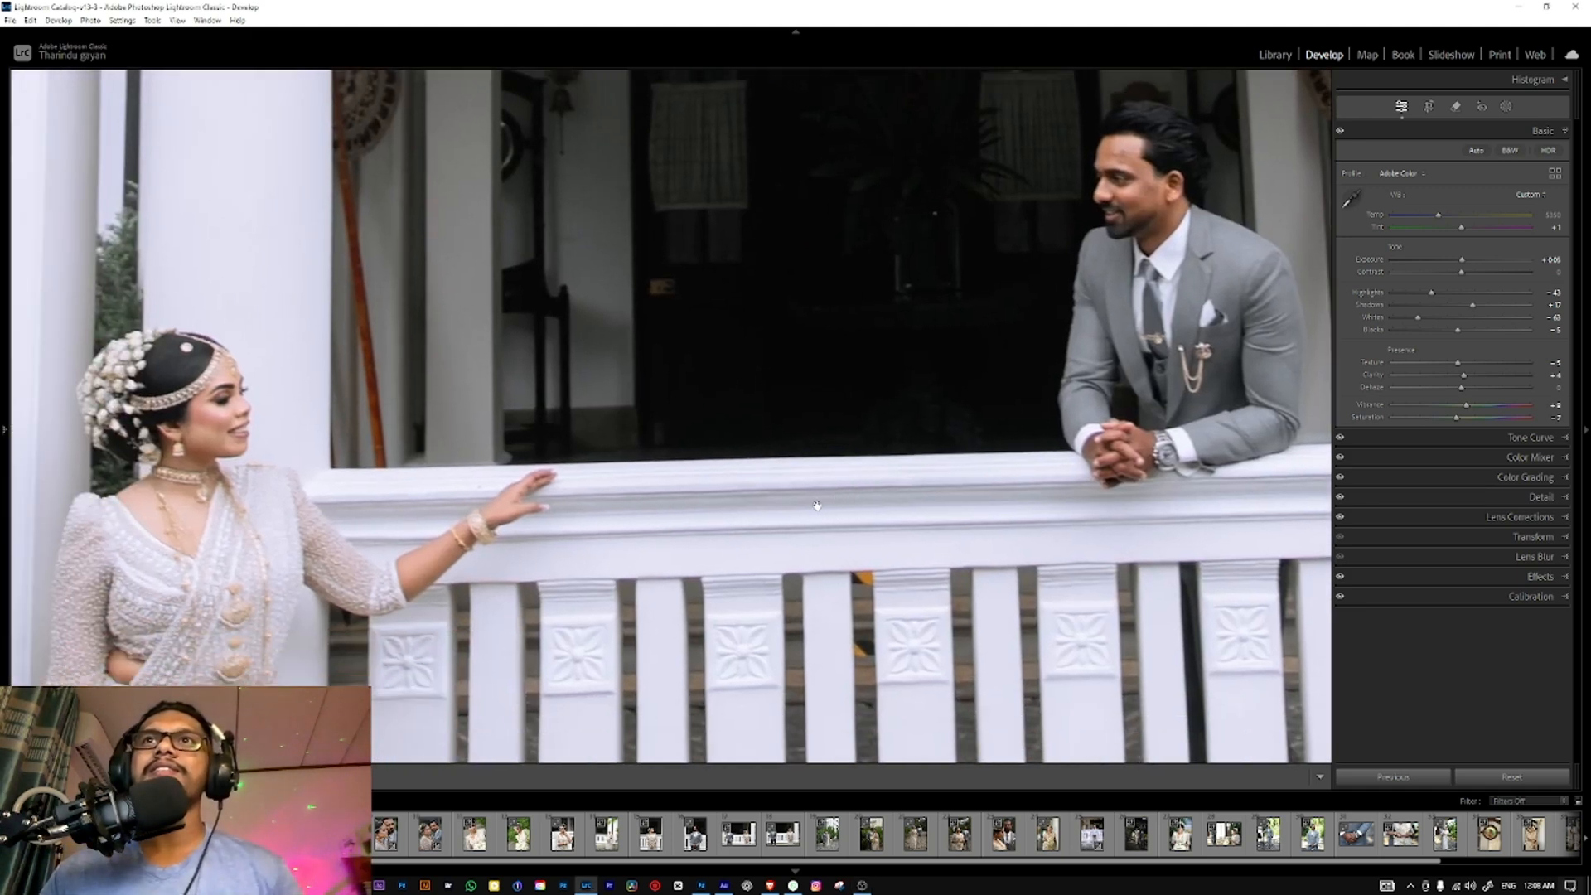
left_click(701, 510)
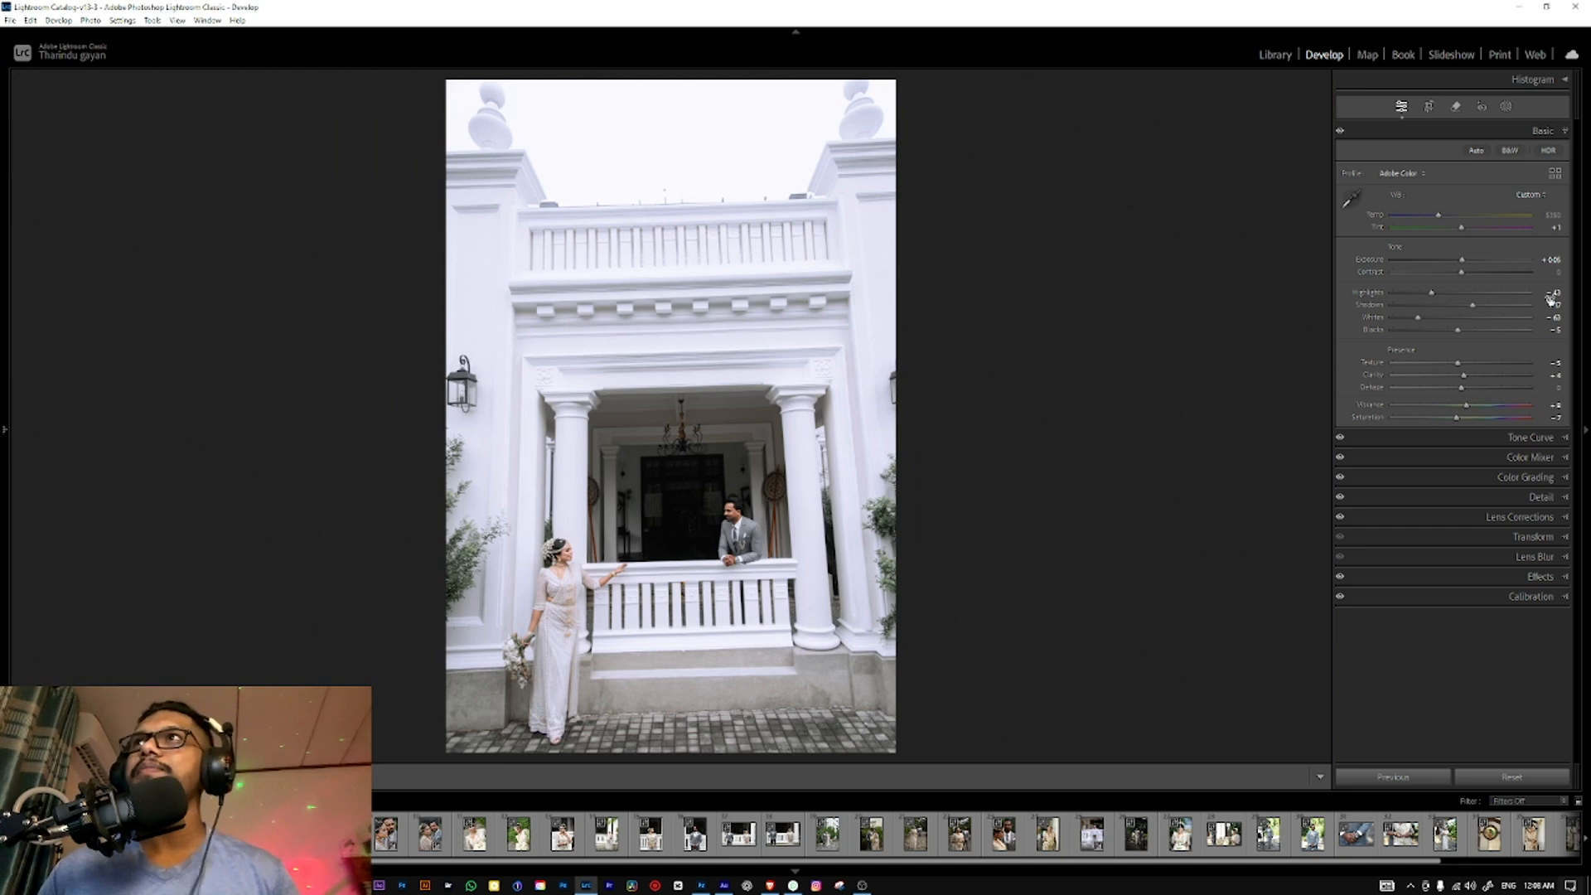
right_click(615, 525)
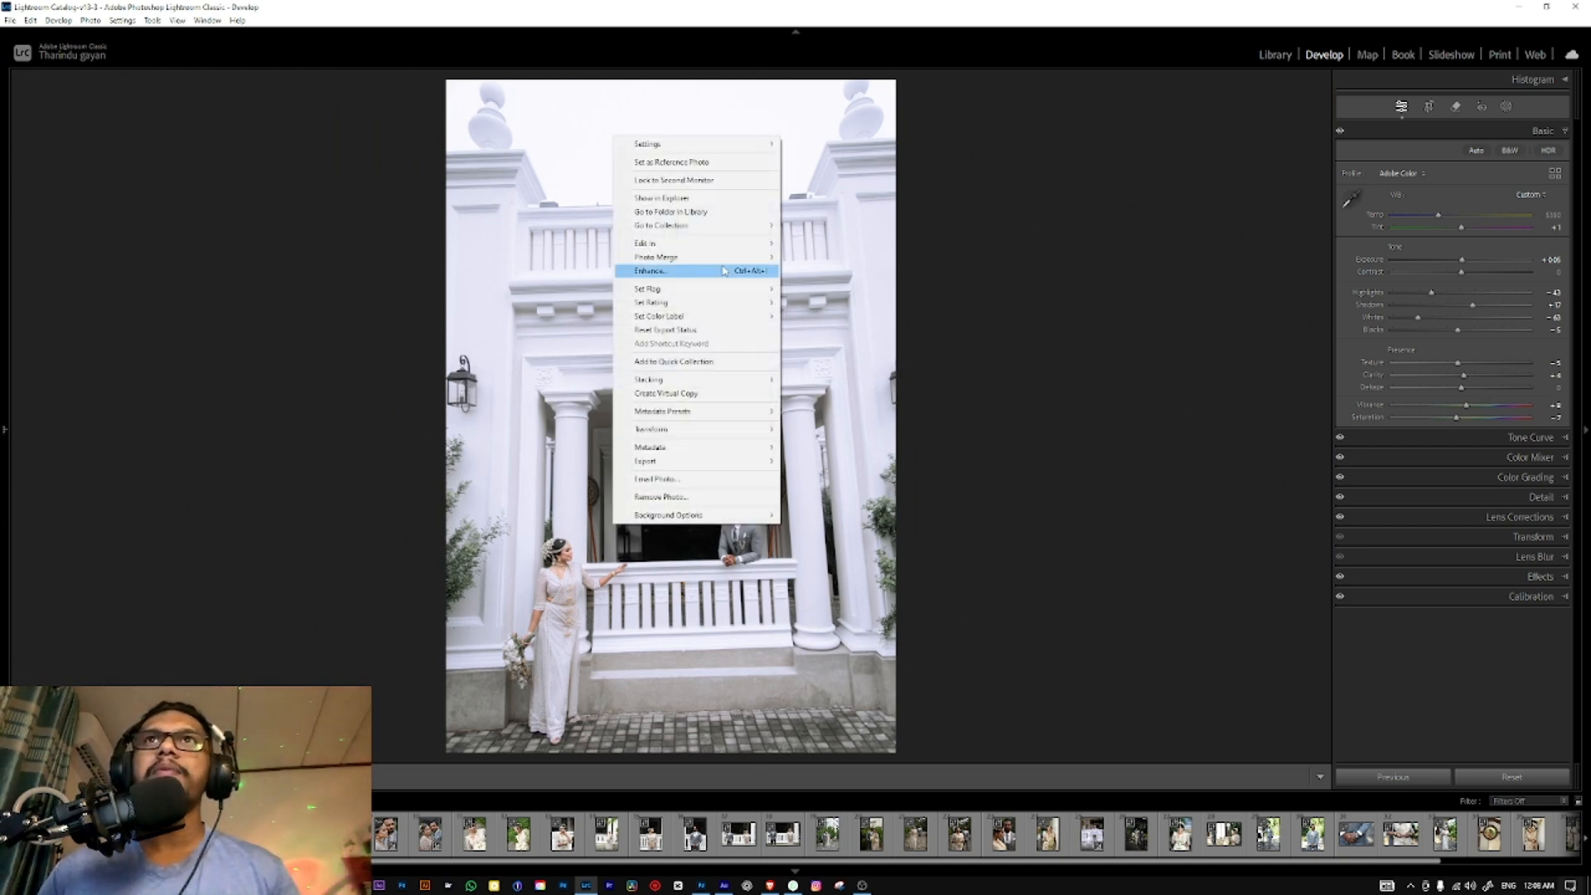
mouse_move(718, 247)
left_click(821, 245)
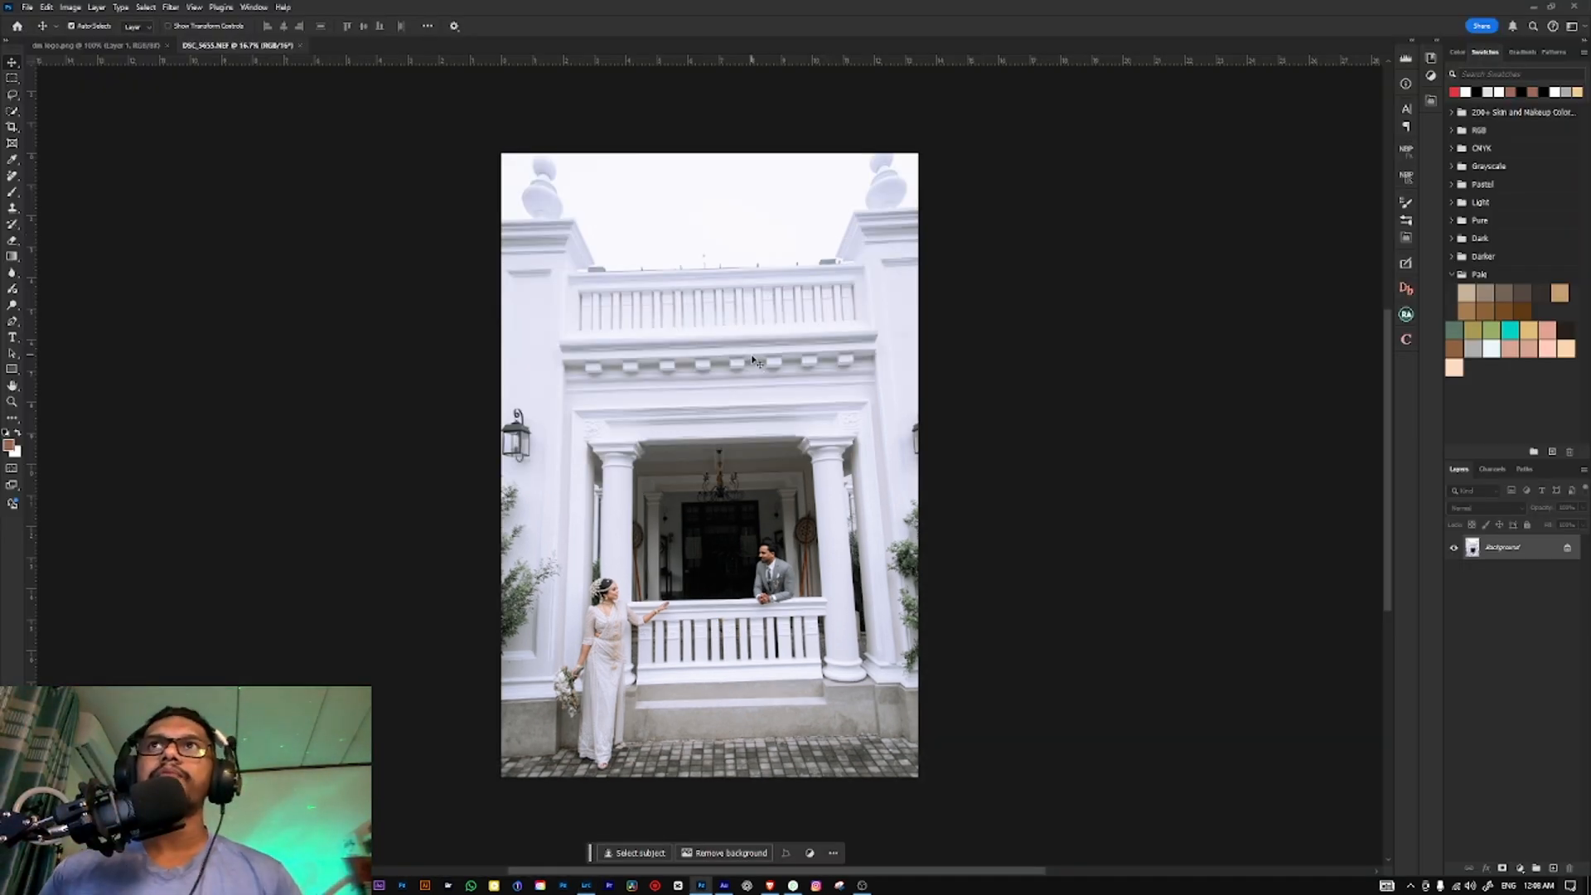
Step: Crop the photo with a slight rotation that levels the building, shifting the image slightly upward within the frame
key("c")
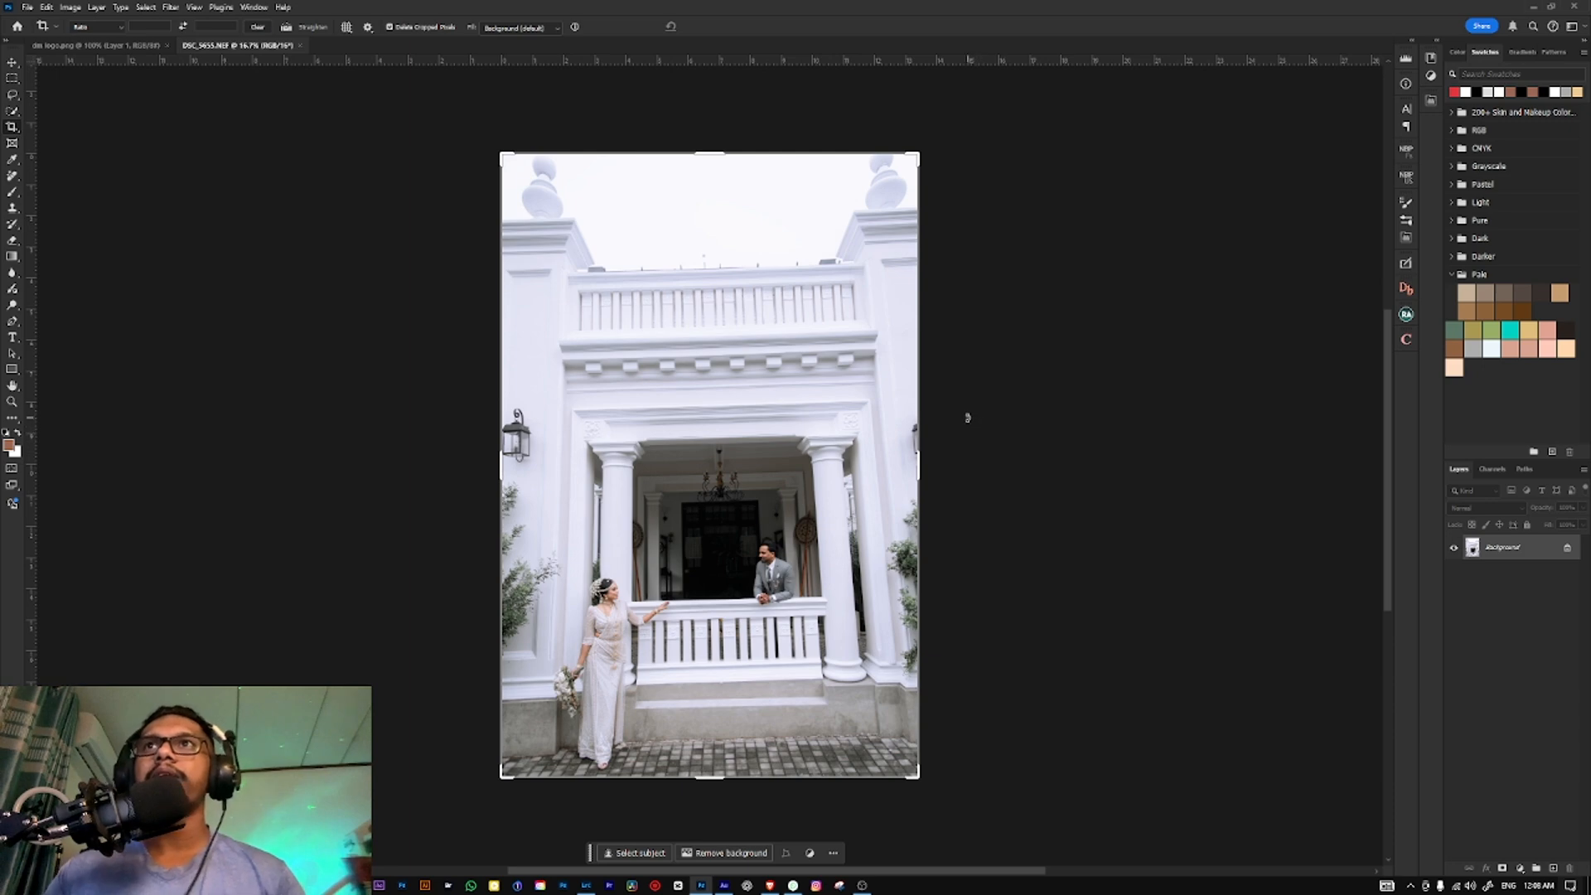
mouse_move(967, 417)
left_mouse_down()
mouse_move(984, 405)
mouse_move(974, 424)
left_mouse_up()
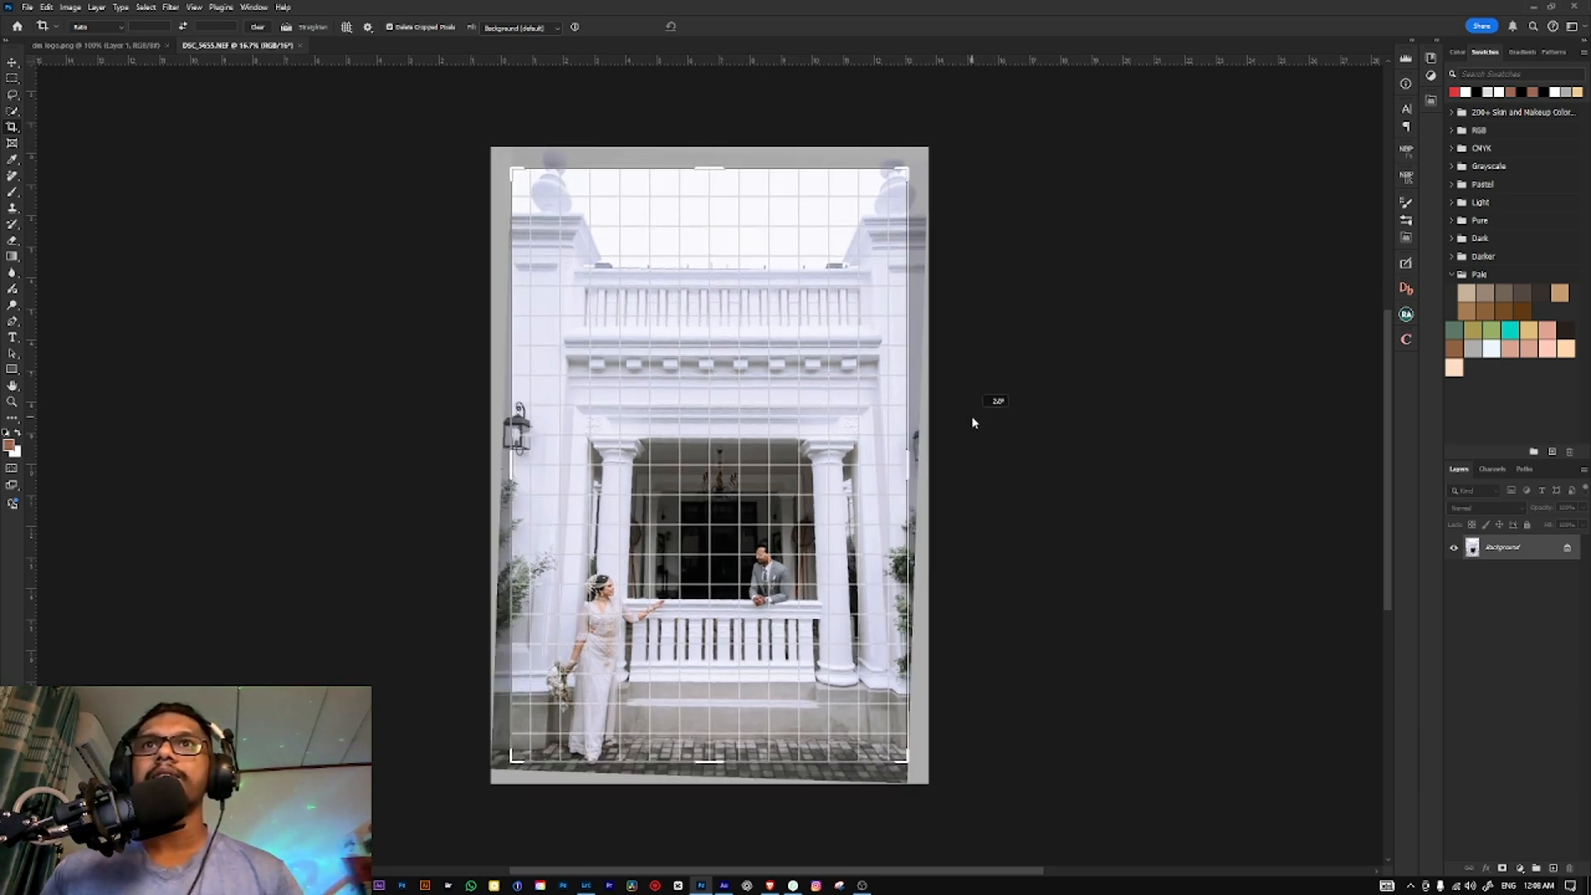
left_click_drag(974, 424, 973, 424)
left_click_drag(777, 489, 777, 480)
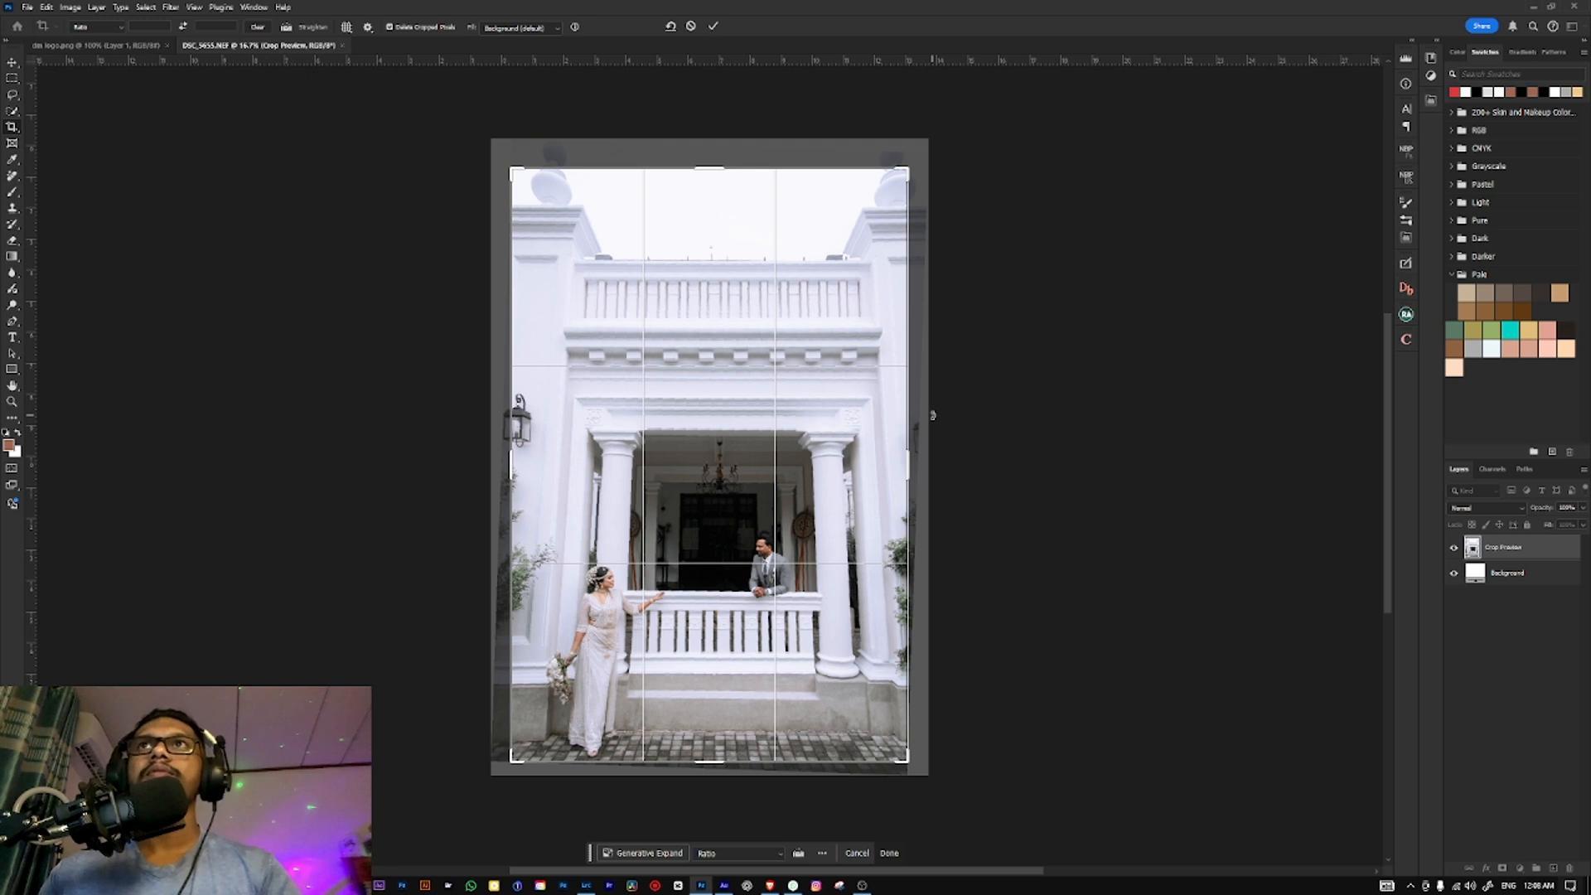
key("Return")
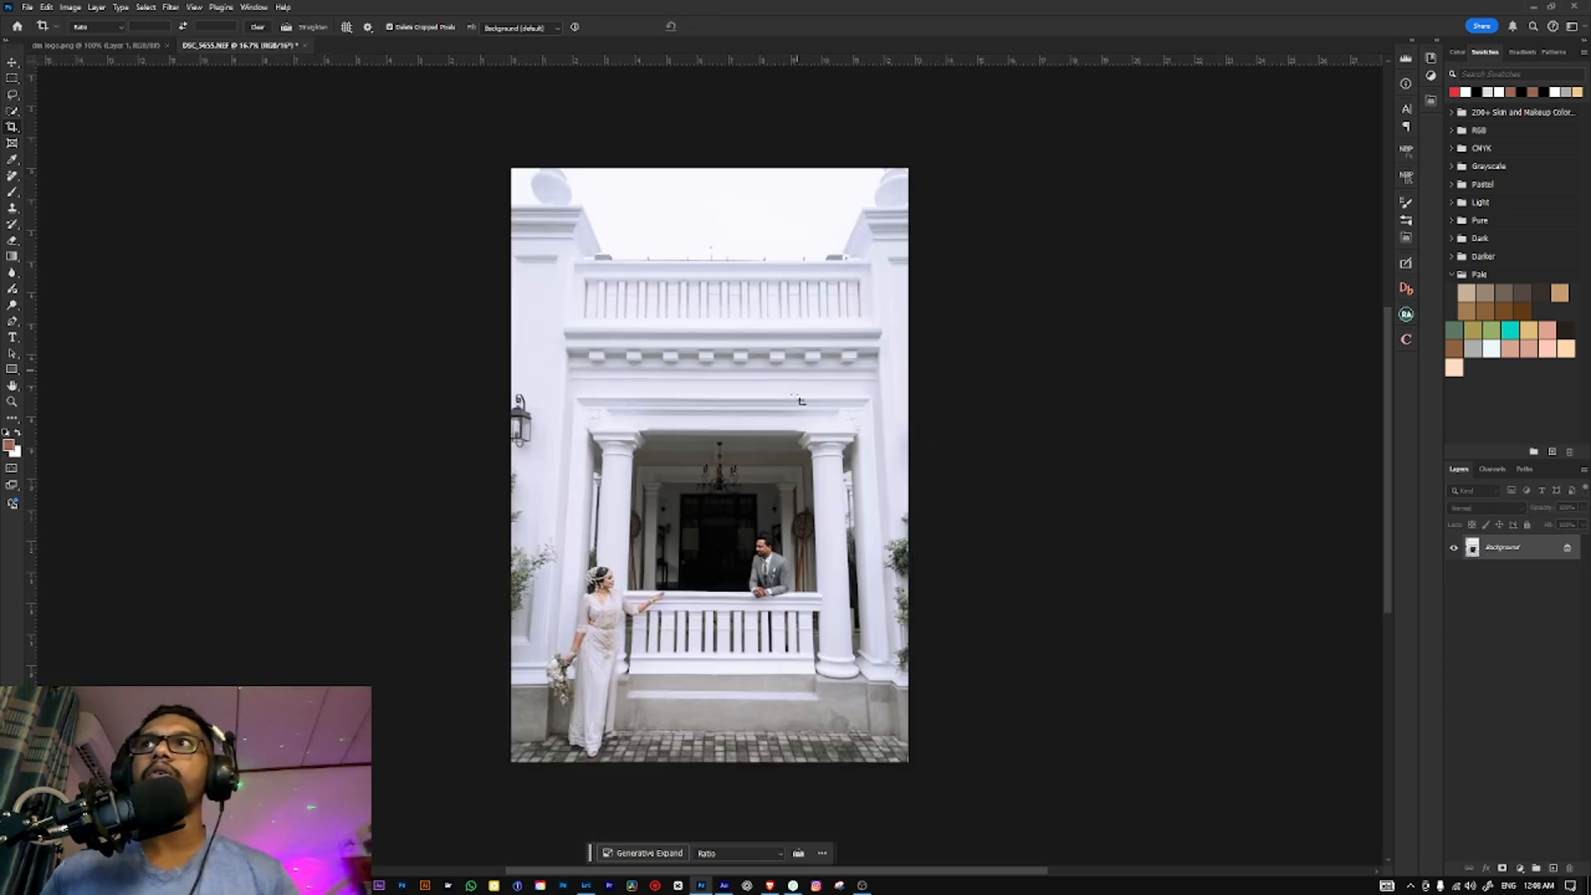
Step: Duplicate the background layer and scale the copy down to about 94%, keeping its bottom edge in place
key("ctrl+j")
key("ctrl+t")
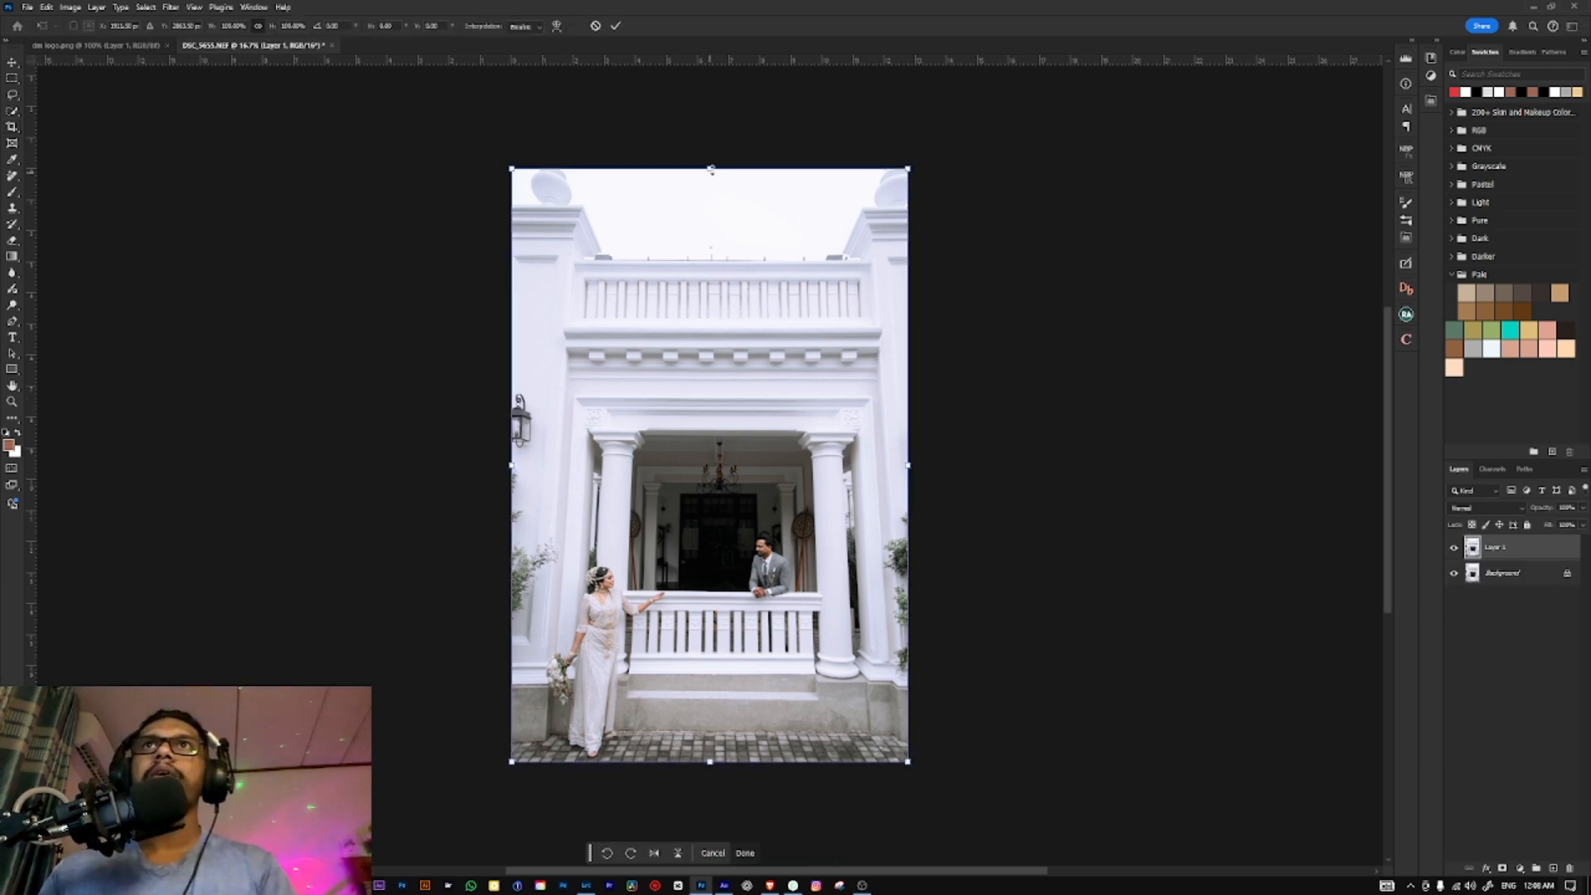
left_click_drag(712, 170, 710, 203)
key("ctrl+z")
key("Return")
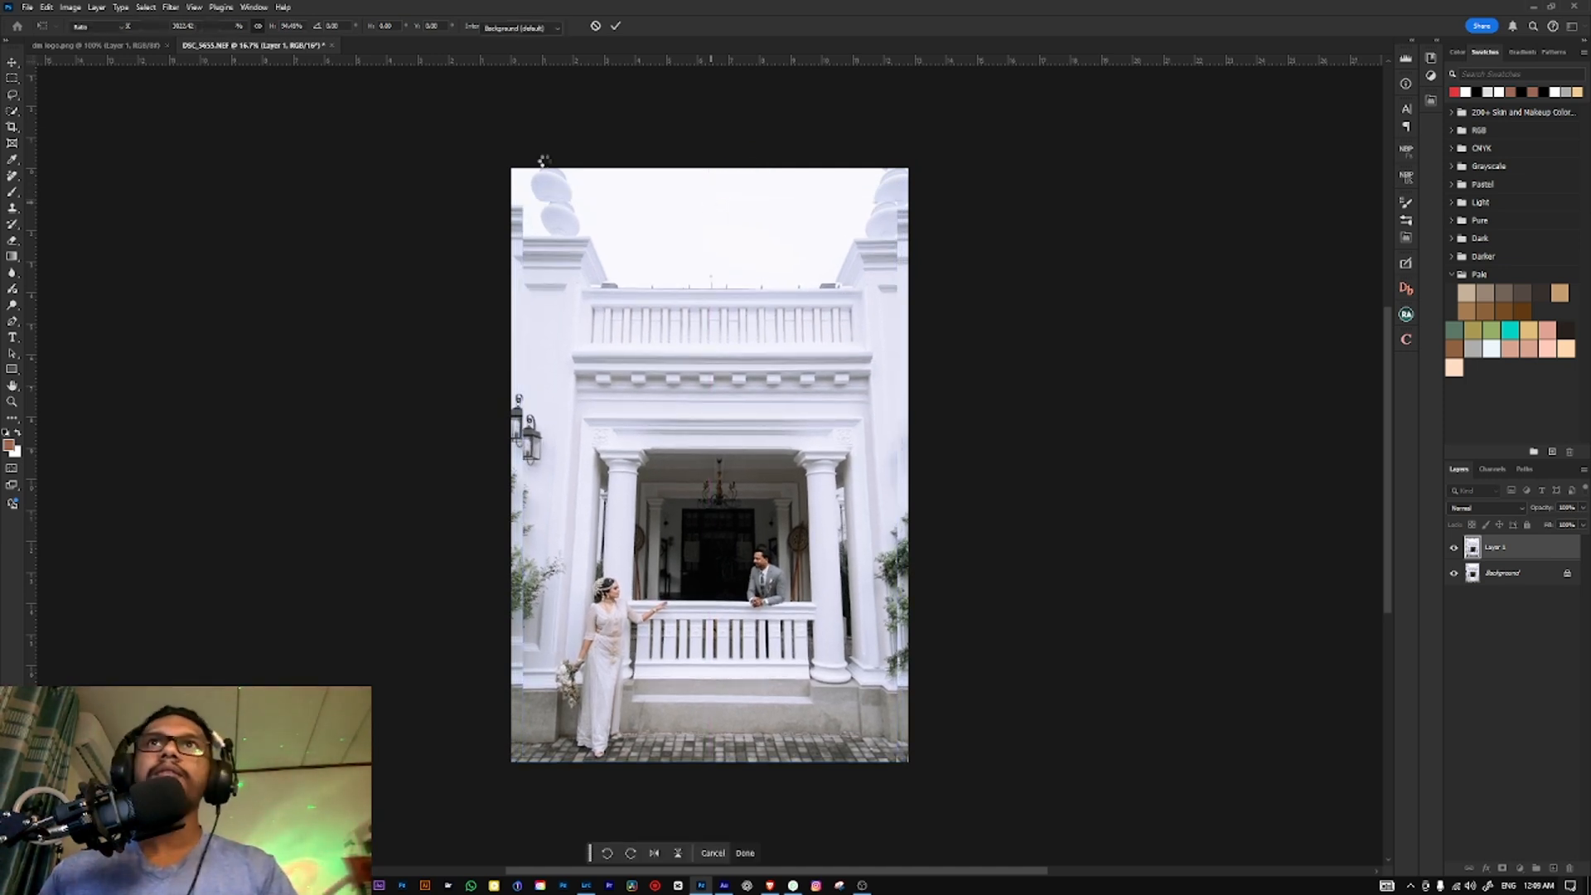
Step: Select the strips along the top and both sides around the scaled copy and run Generative Fill without a prompt
key("m")
left_click_drag(469, 138, 895, 518)
left_click_drag(895, 759, 895, 758)
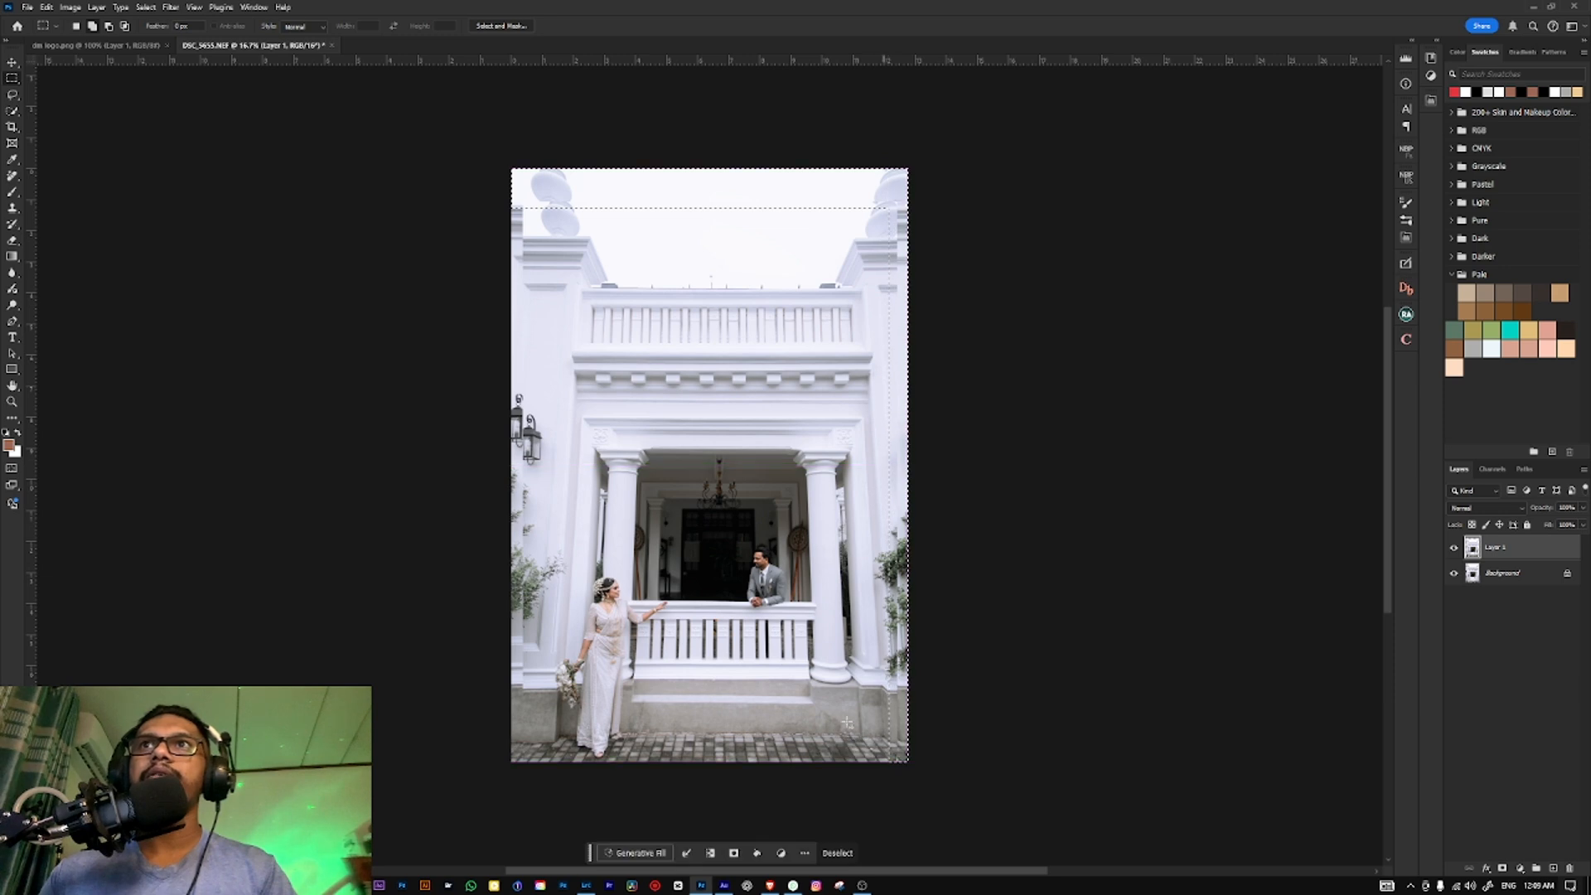
left_click_drag(490, 170, 530, 797)
left_click(636, 853)
key("Return")
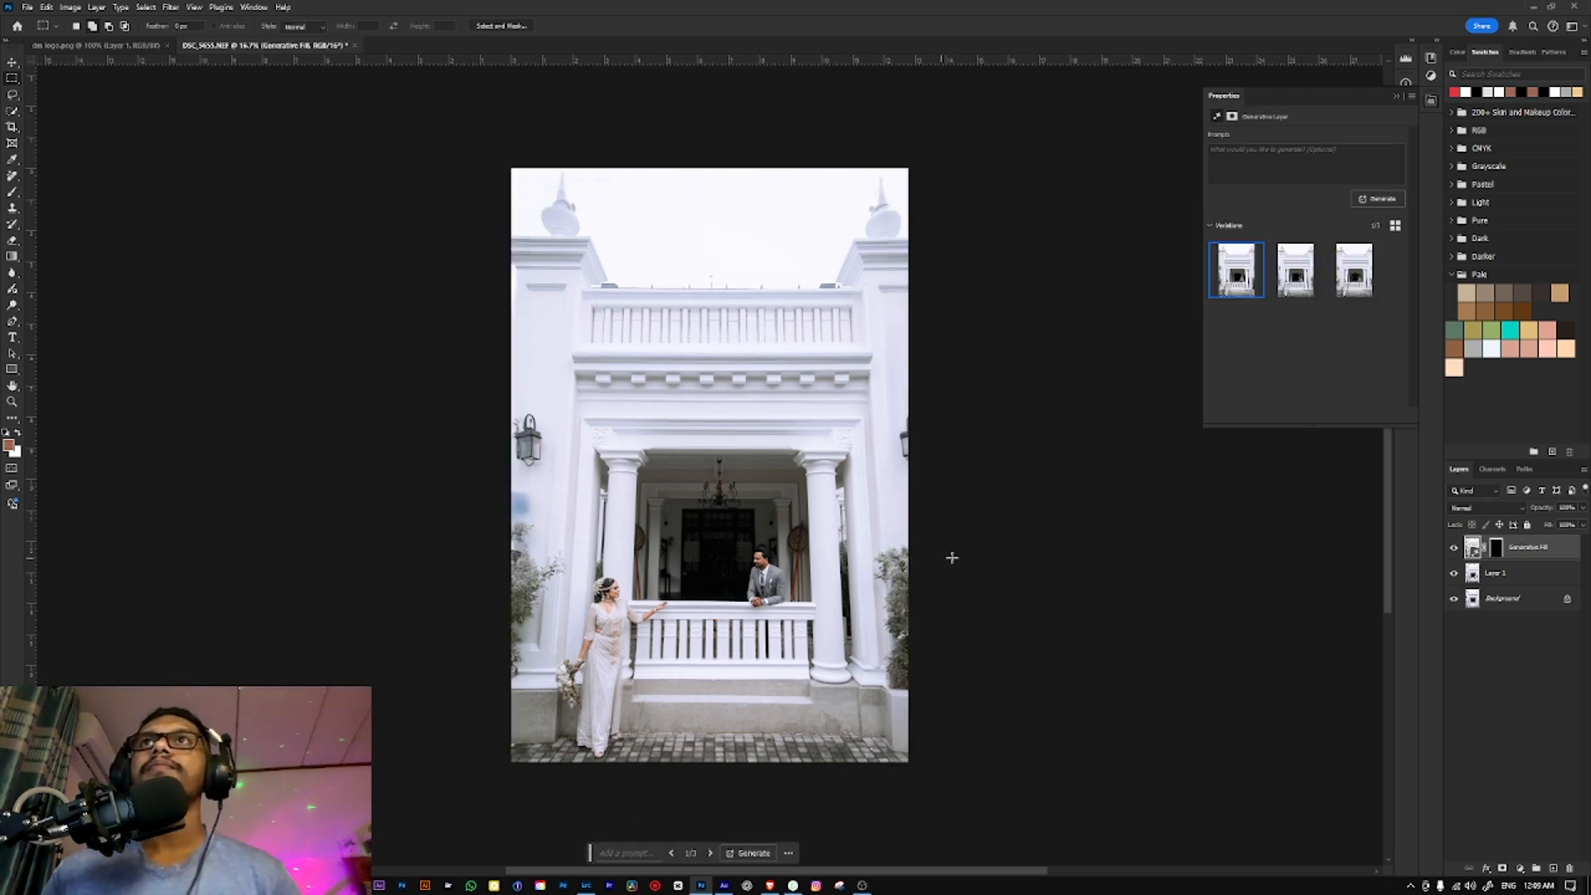
Step: Compare the generated variations with the unfilled image, then delete the Generative Fill layer and the scaled copy
left_click(1295, 270)
left_click(1352, 273)
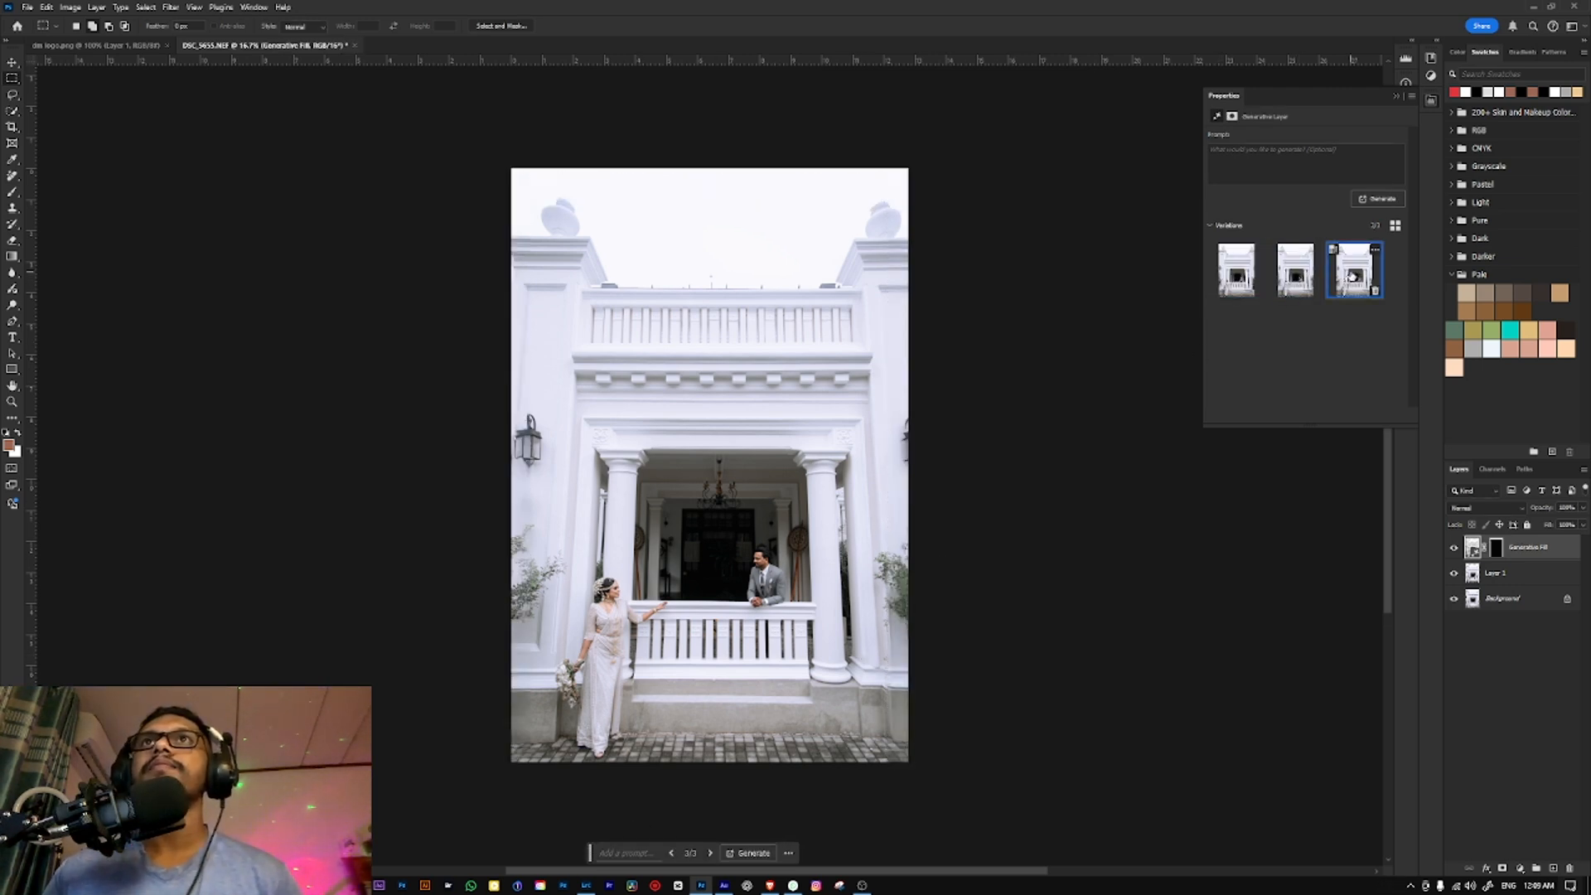
left_click(1301, 274)
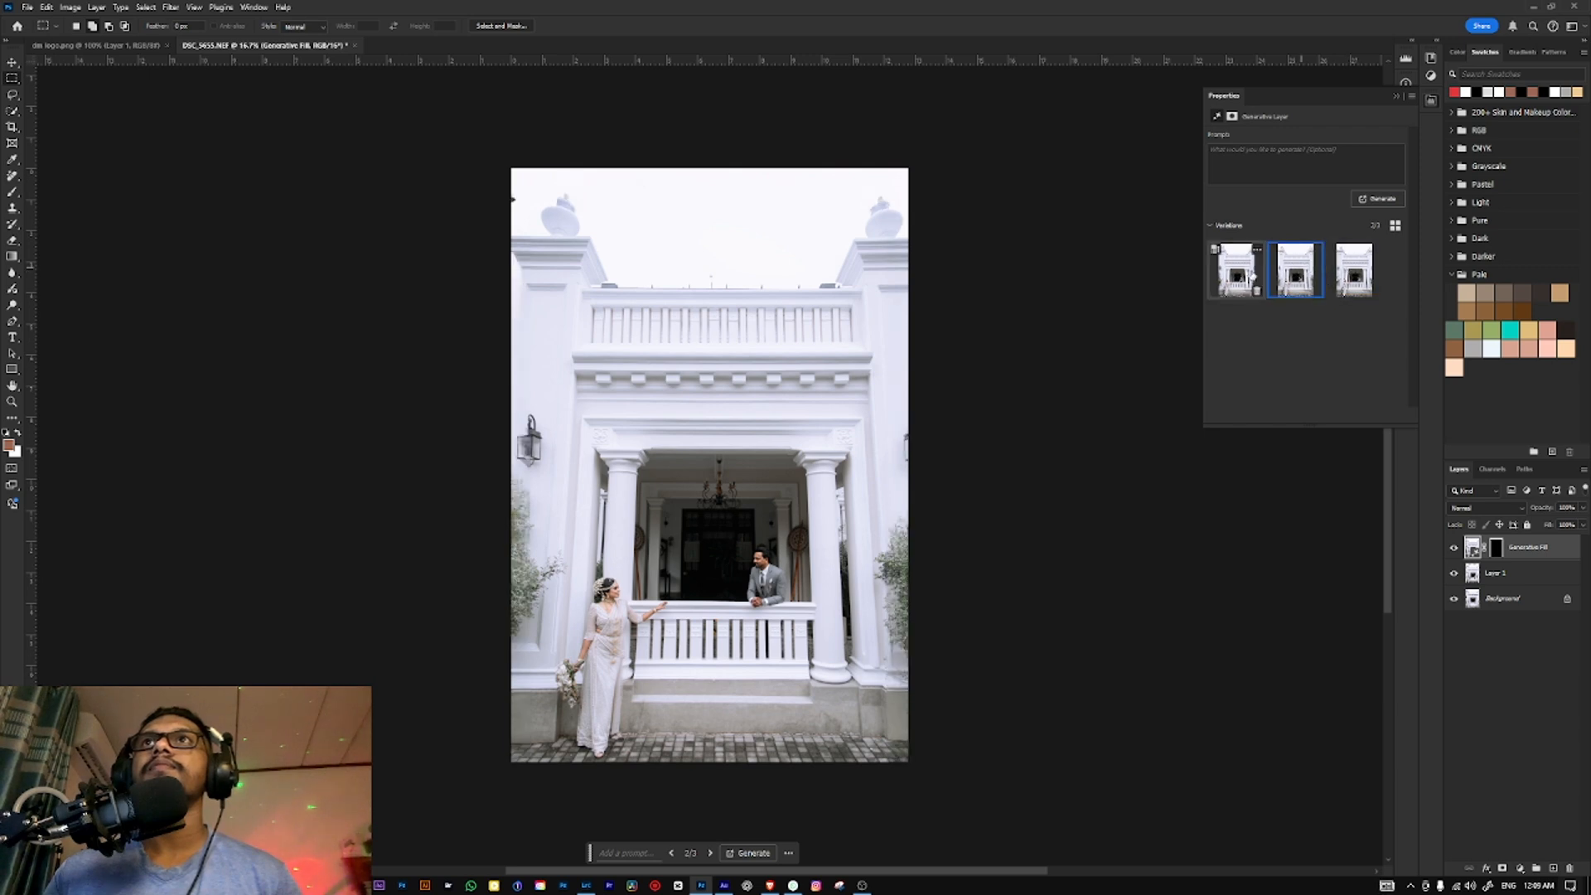
left_click(1231, 273)
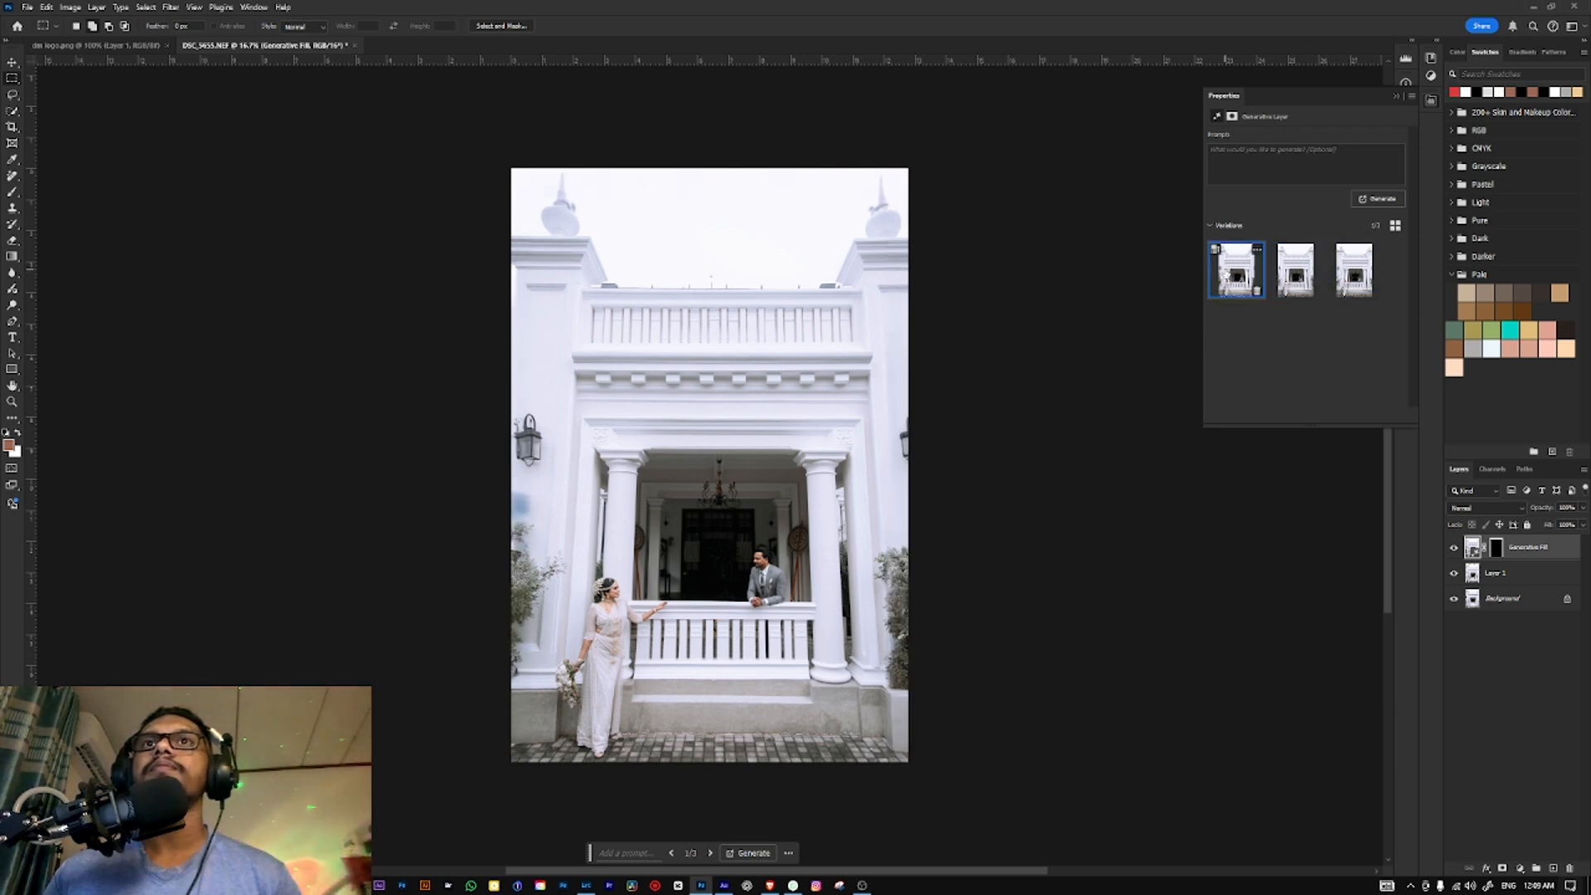
left_click(1288, 267)
left_click(1237, 272)
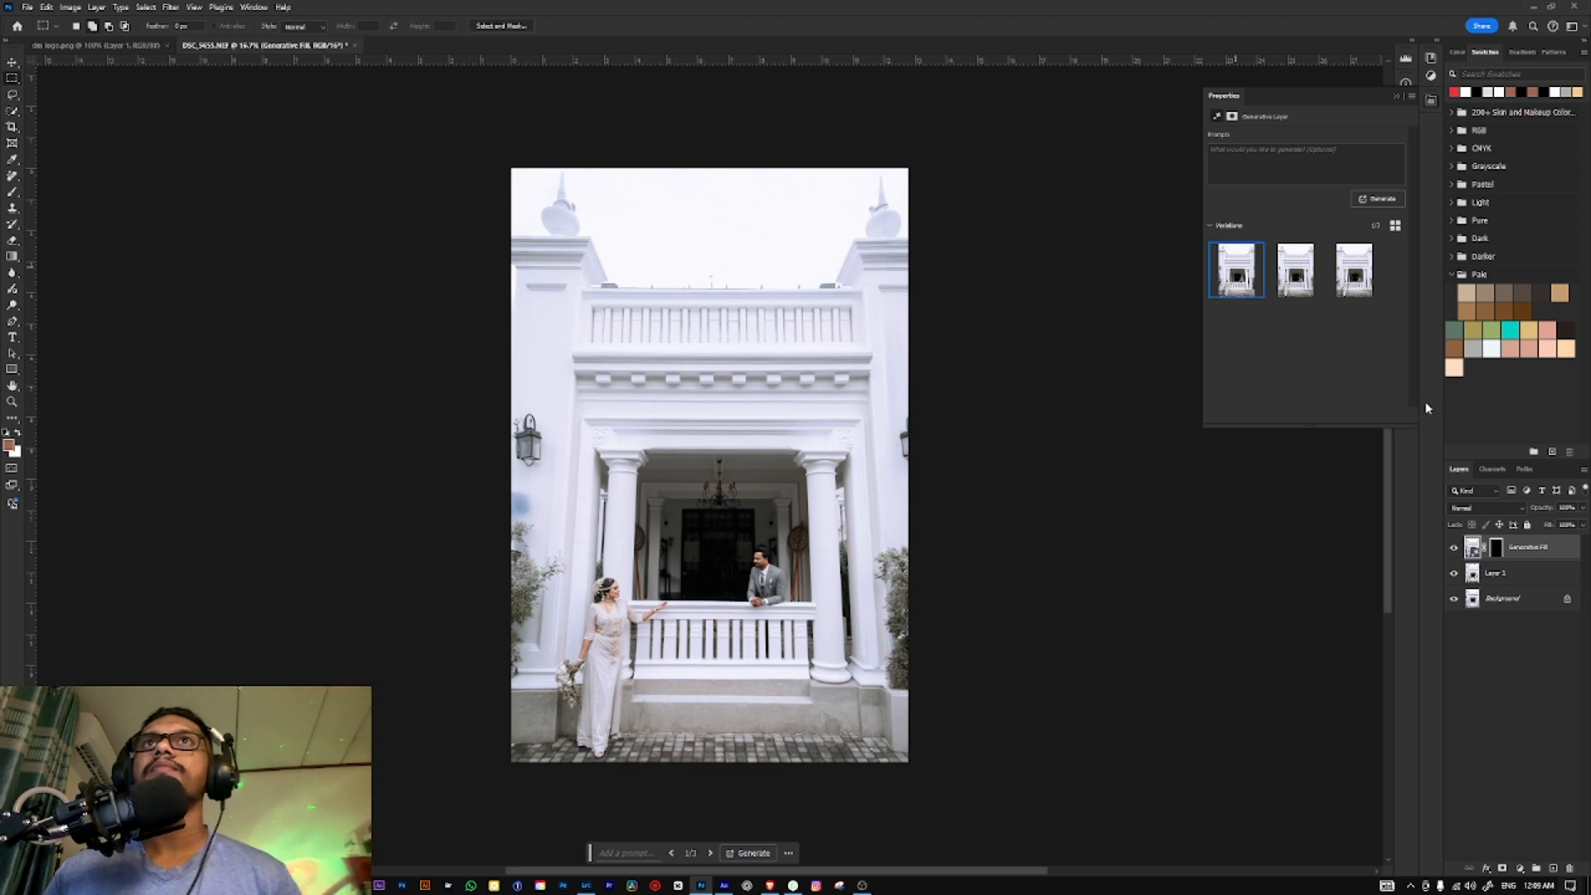
left_click(1455, 550)
left_click(1454, 550)
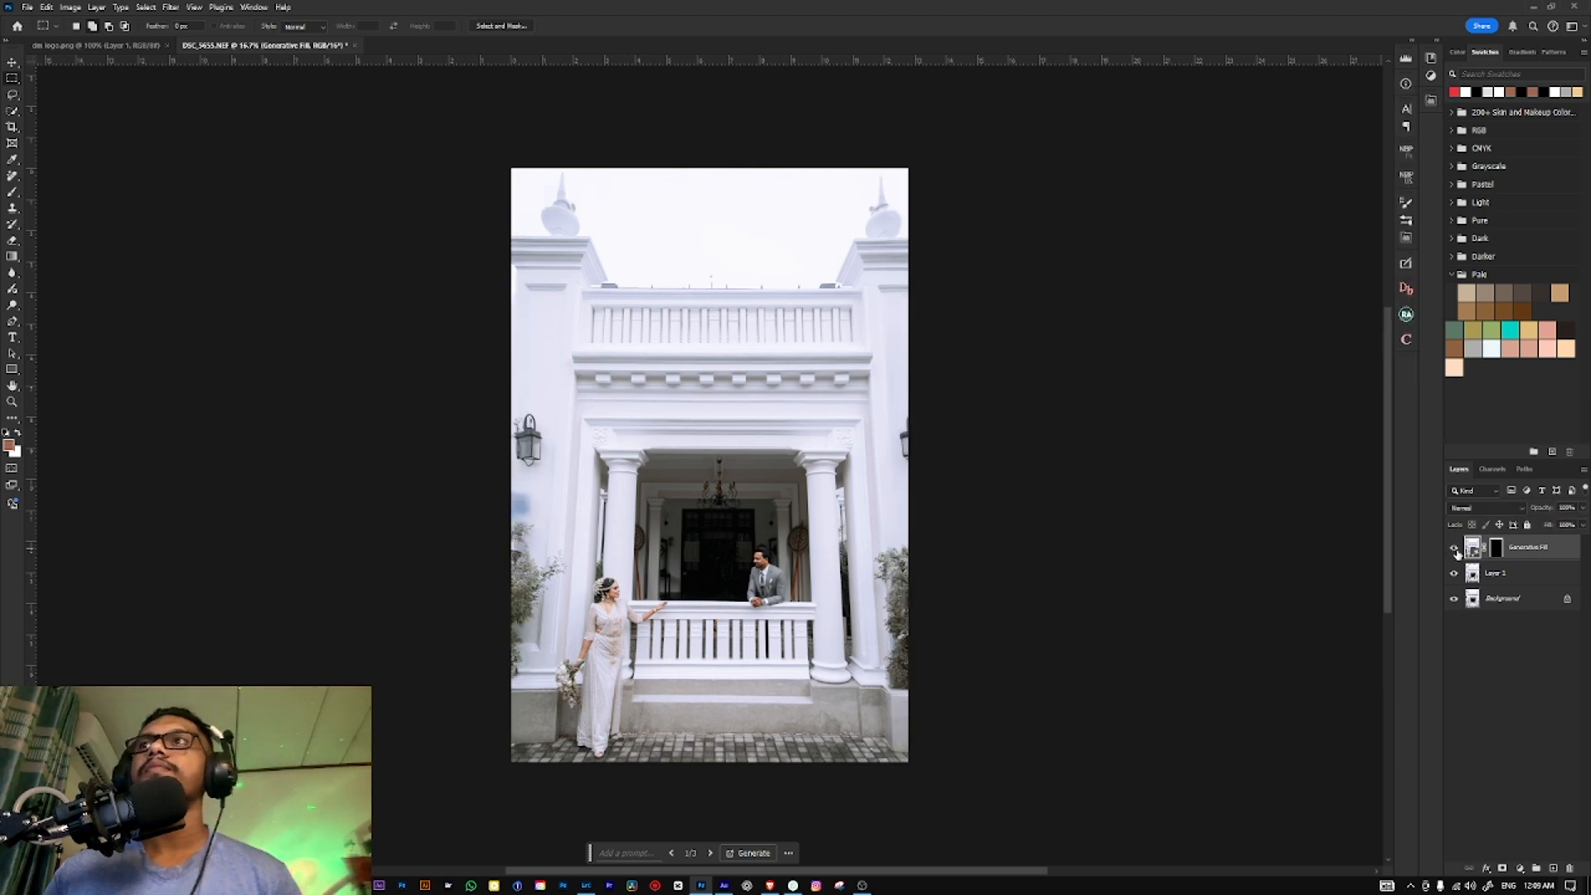
left_click(1510, 573)
key("Delete")
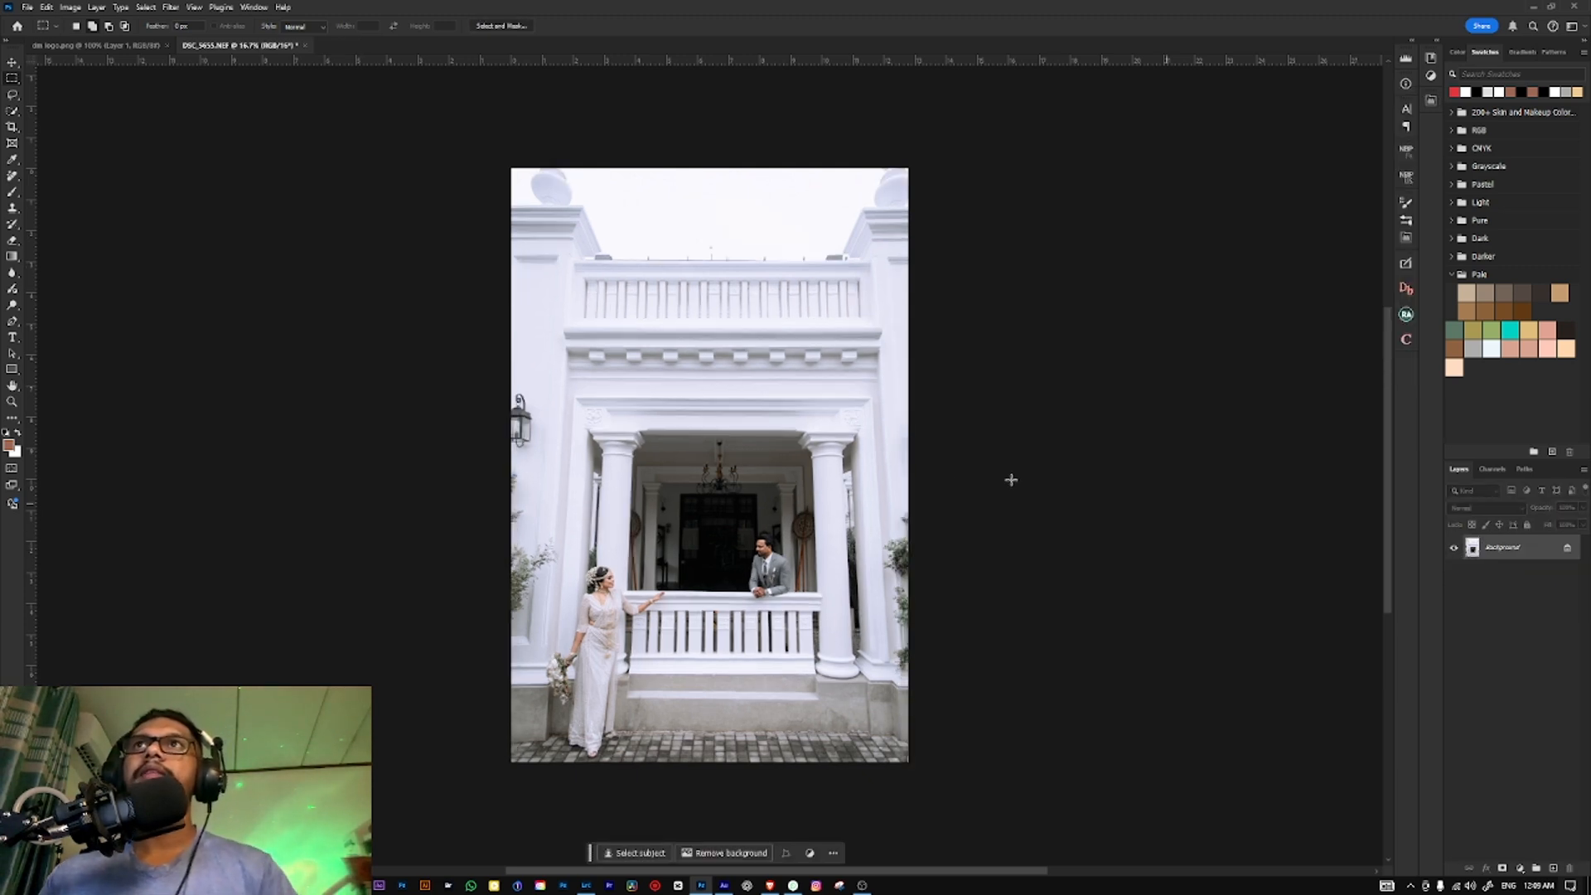
Step: Duplicate the cropped photo twice above the background layer
scroll(838, 442, "down", 2)
scroll(835, 441, "up", 3)
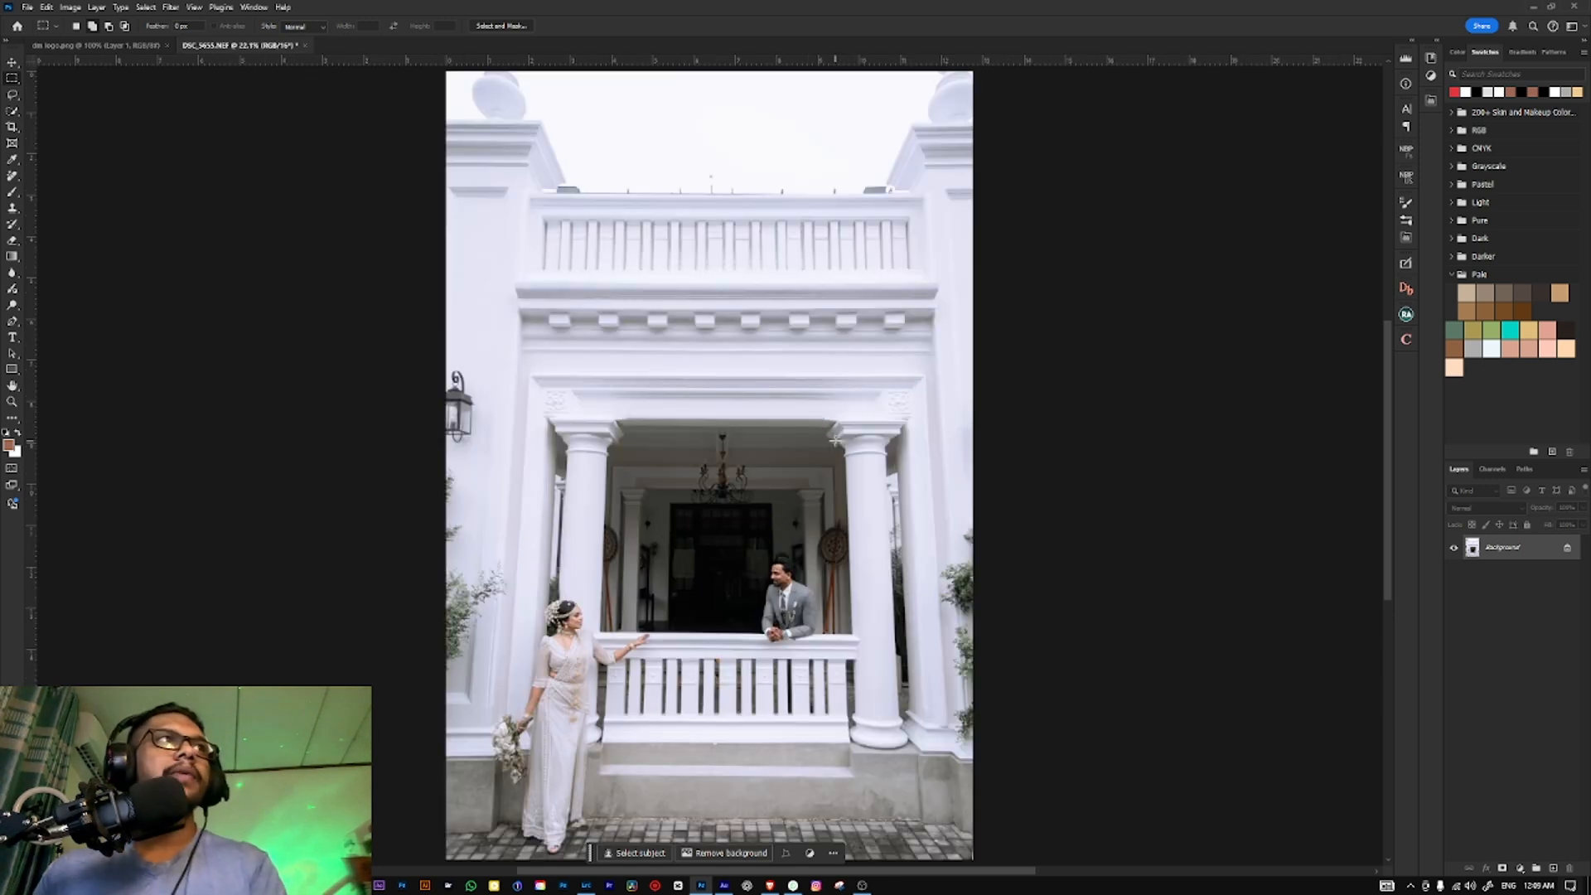
scroll(822, 424, "down", 2)
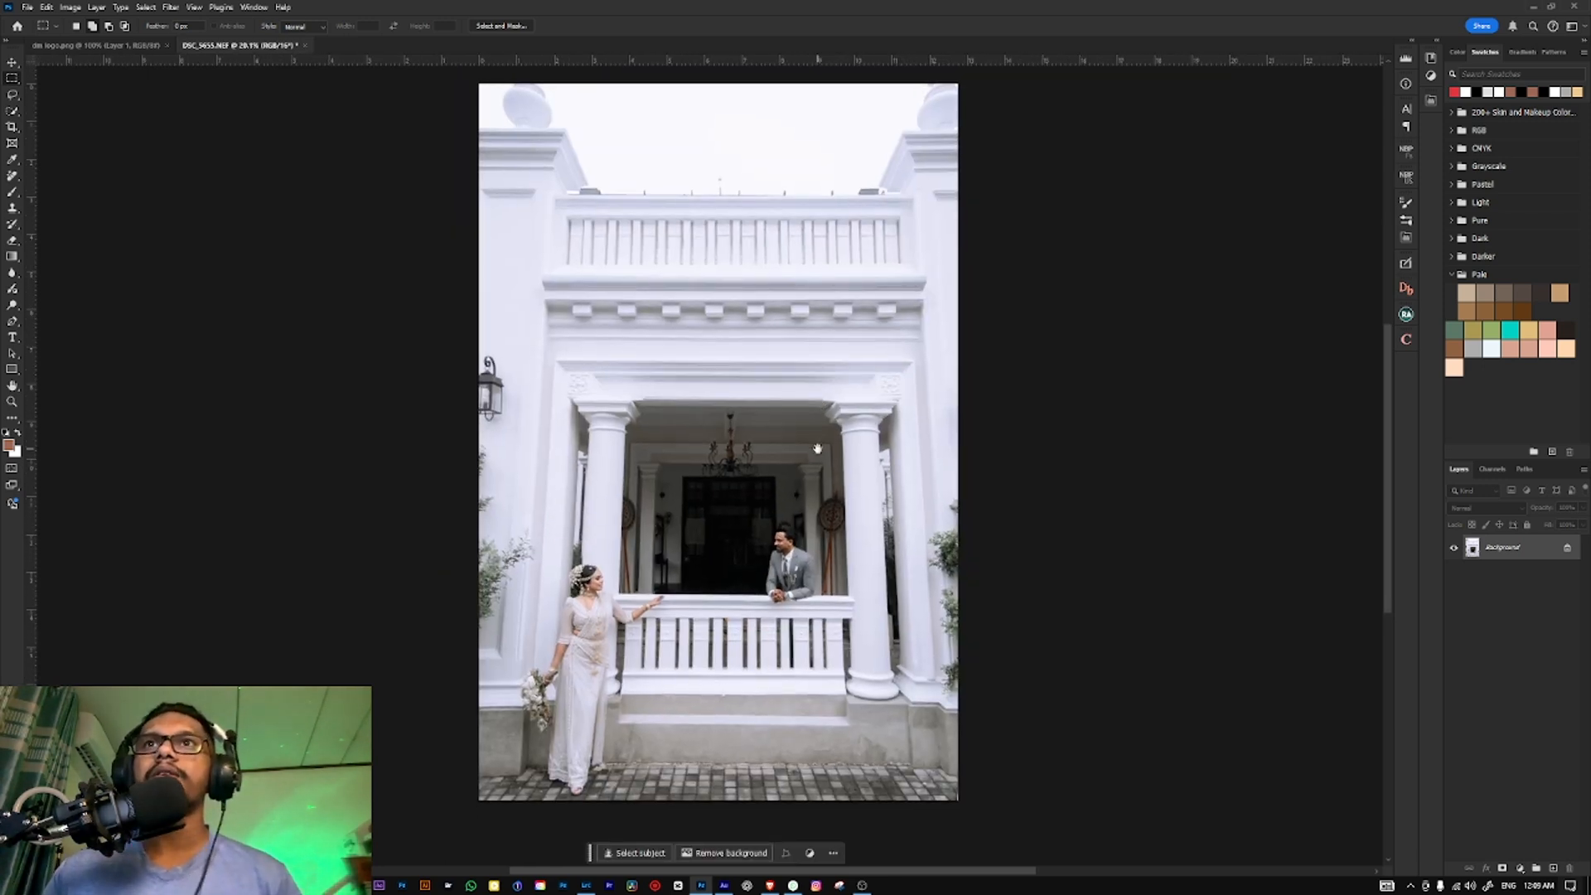
key("ctrl+z")
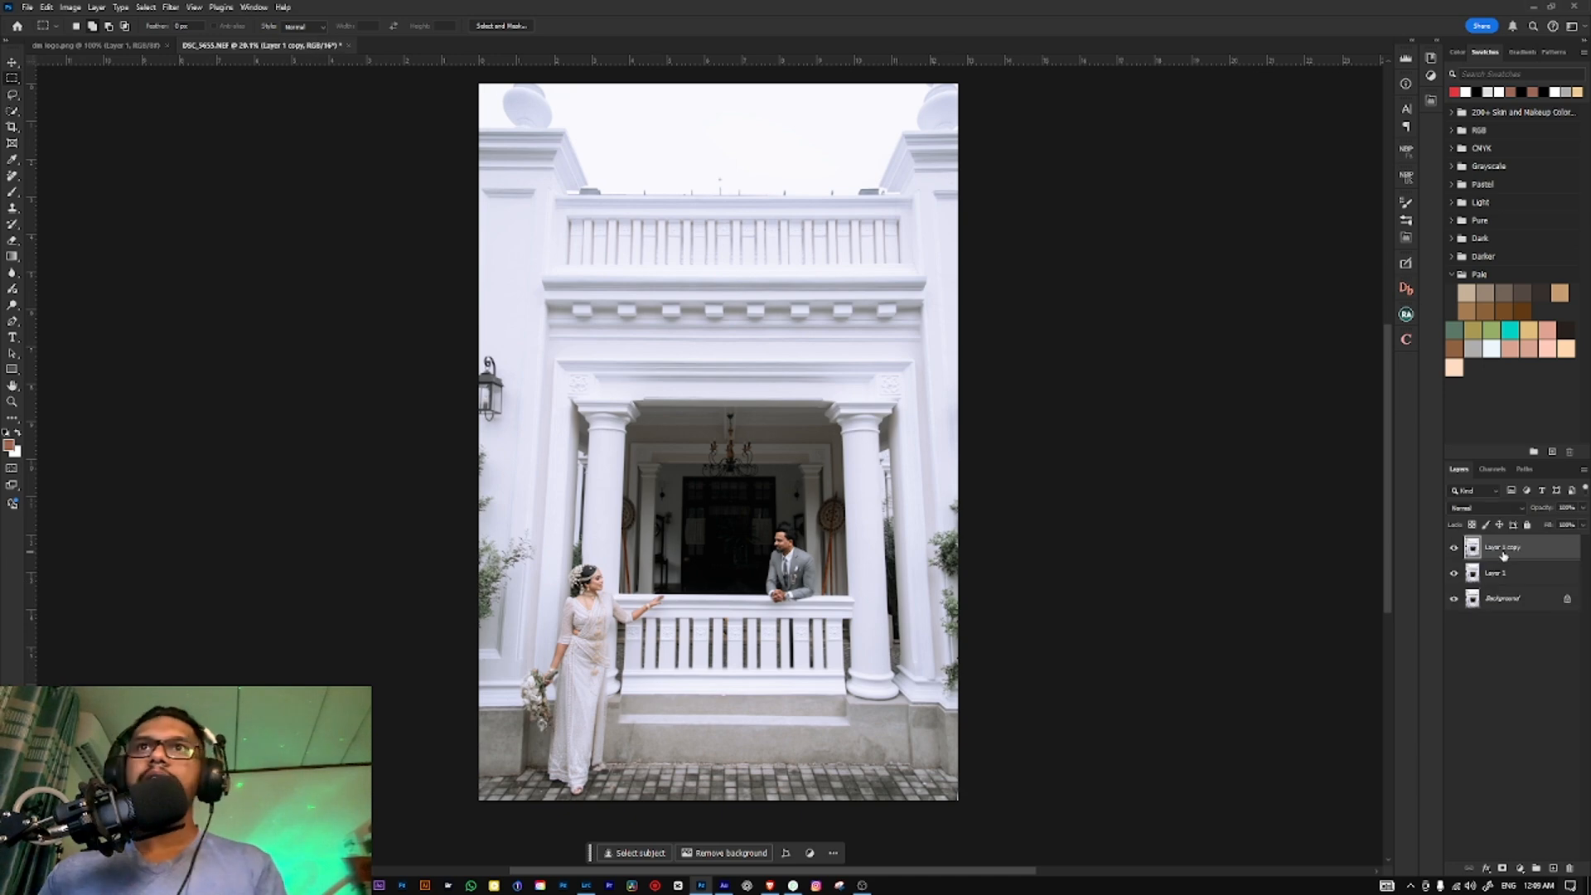
Step: Add a Magic Eraser retouching group with a black mask above the photo copies
scroll(673, 449, "up", 3)
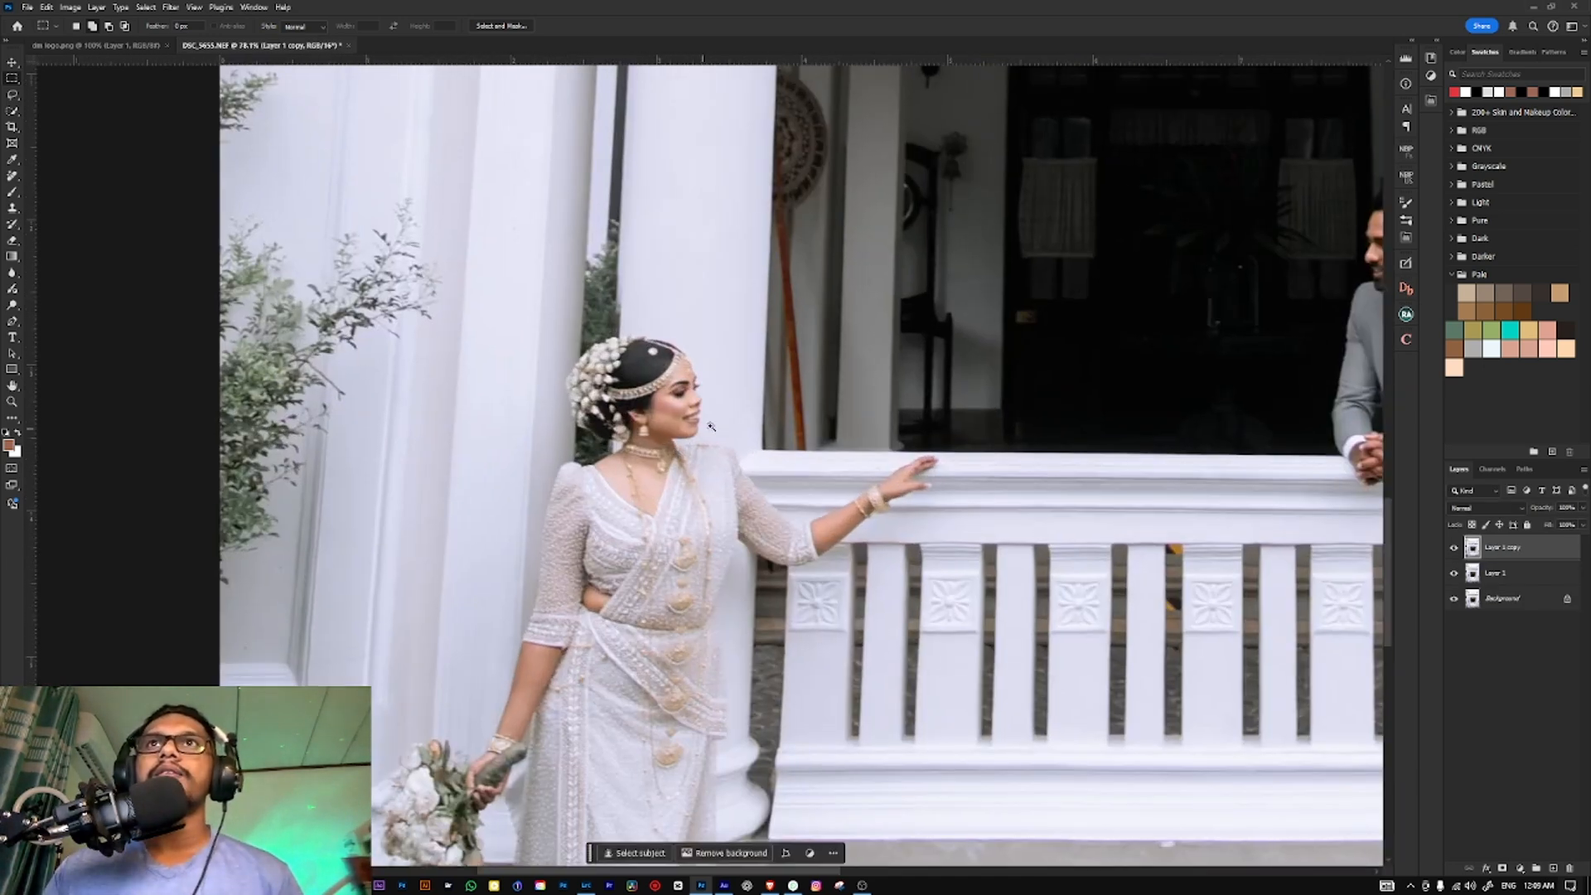
left_click_drag(1115, 315, 636, 415)
left_click_drag(827, 371, 775, 386)
scroll(863, 357, "up", 5)
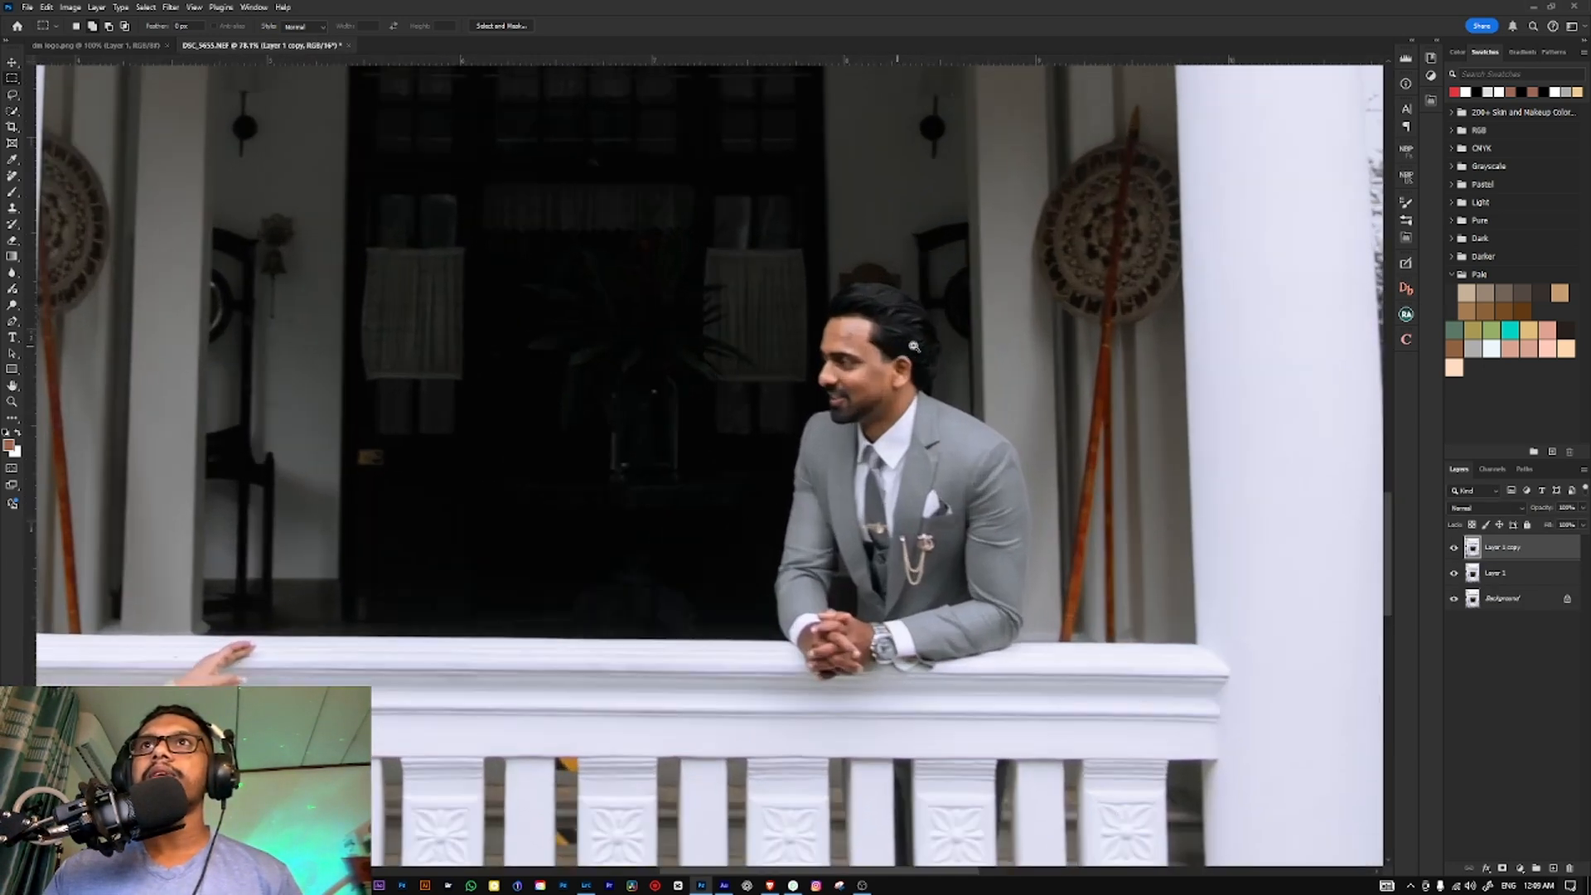
key("ctrl+0")
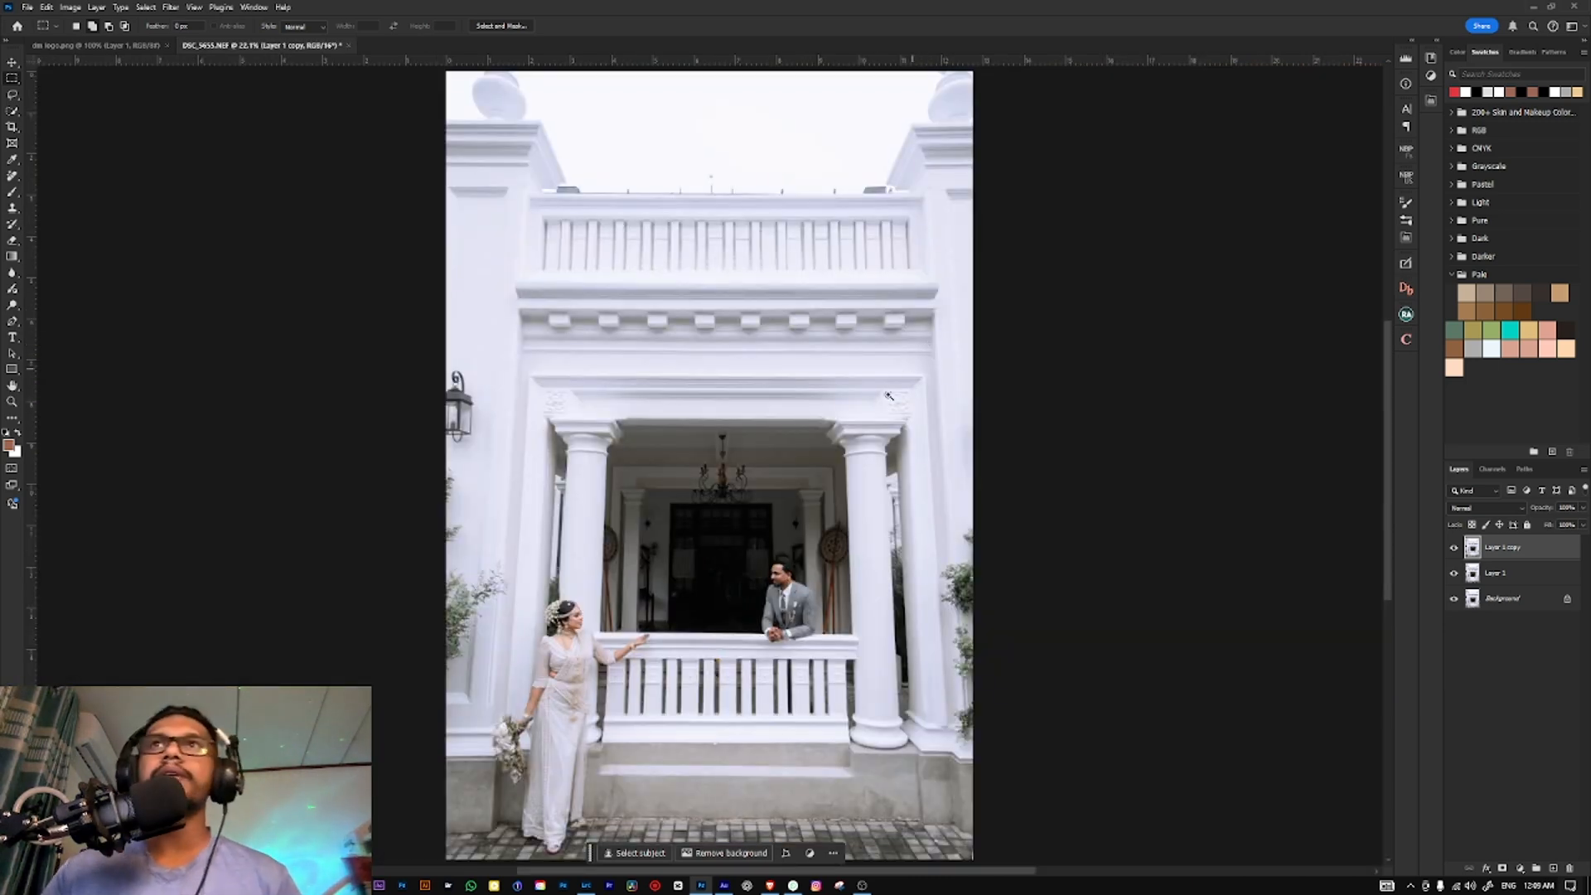
scroll(793, 562, "up", 8)
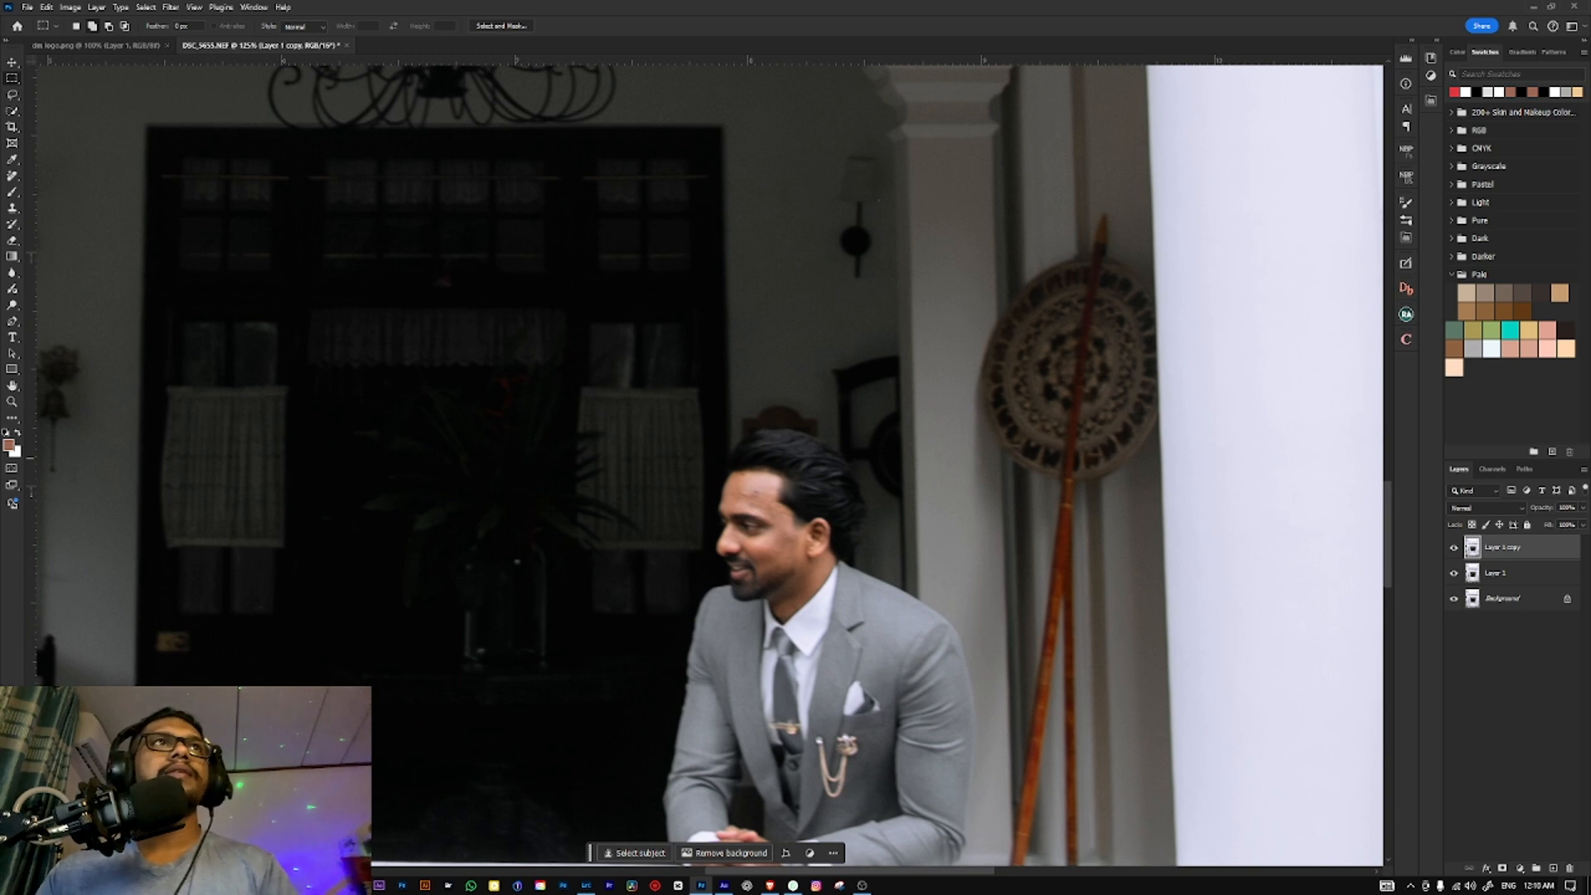
key("ctrl+shift+a")
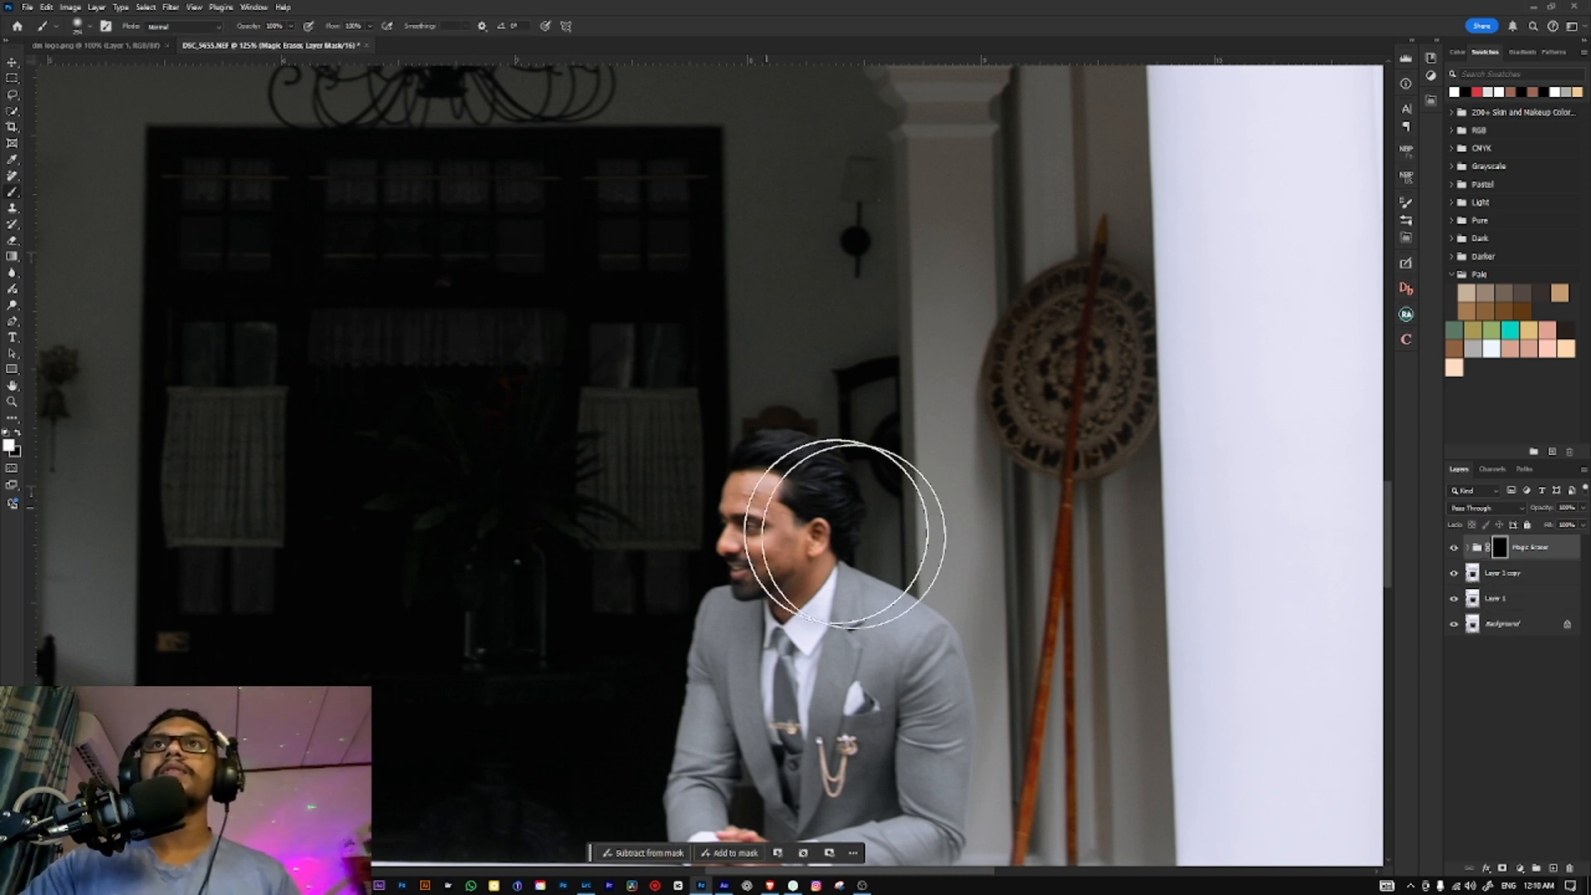
Step: Retouch the skin of the groom and bride by painting white on the Magic Eraser mask with a much smaller brush
left_click_drag(863, 603, 799, 514)
key("bracketleft")
key("bracketleft")
key("bracketleft")
key("bracketleft")
key("bracketleft")
key("bracketleft")
key("bracketleft")
key("bracketleft")
key("bracketleft")
key("bracketleft")
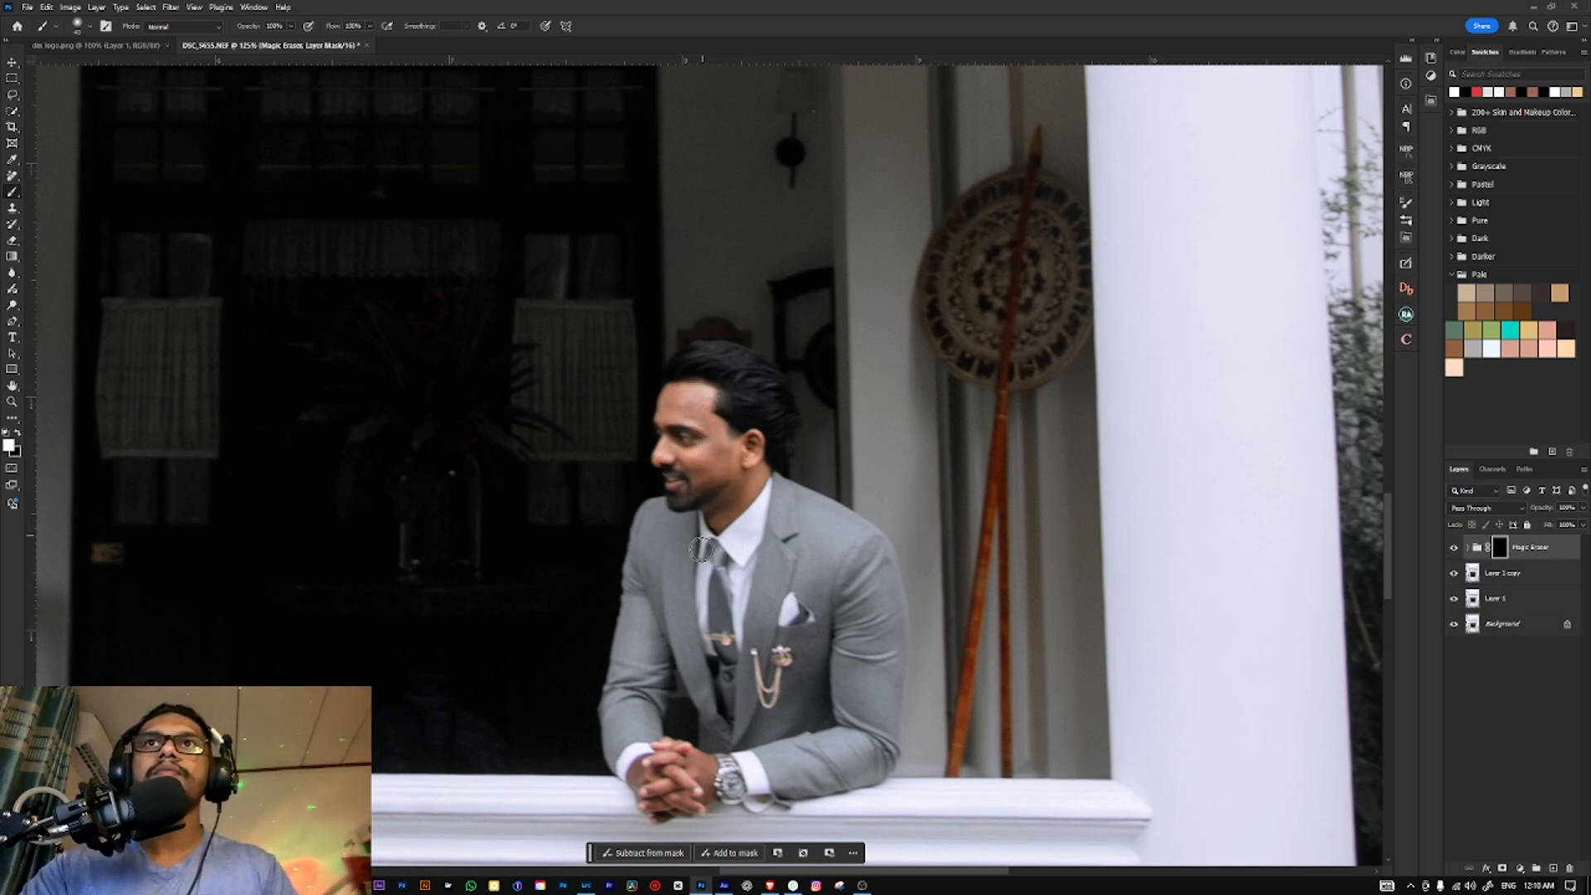
left_click_drag(392, 664, 870, 389)
left_click_drag(626, 511, 1070, 436)
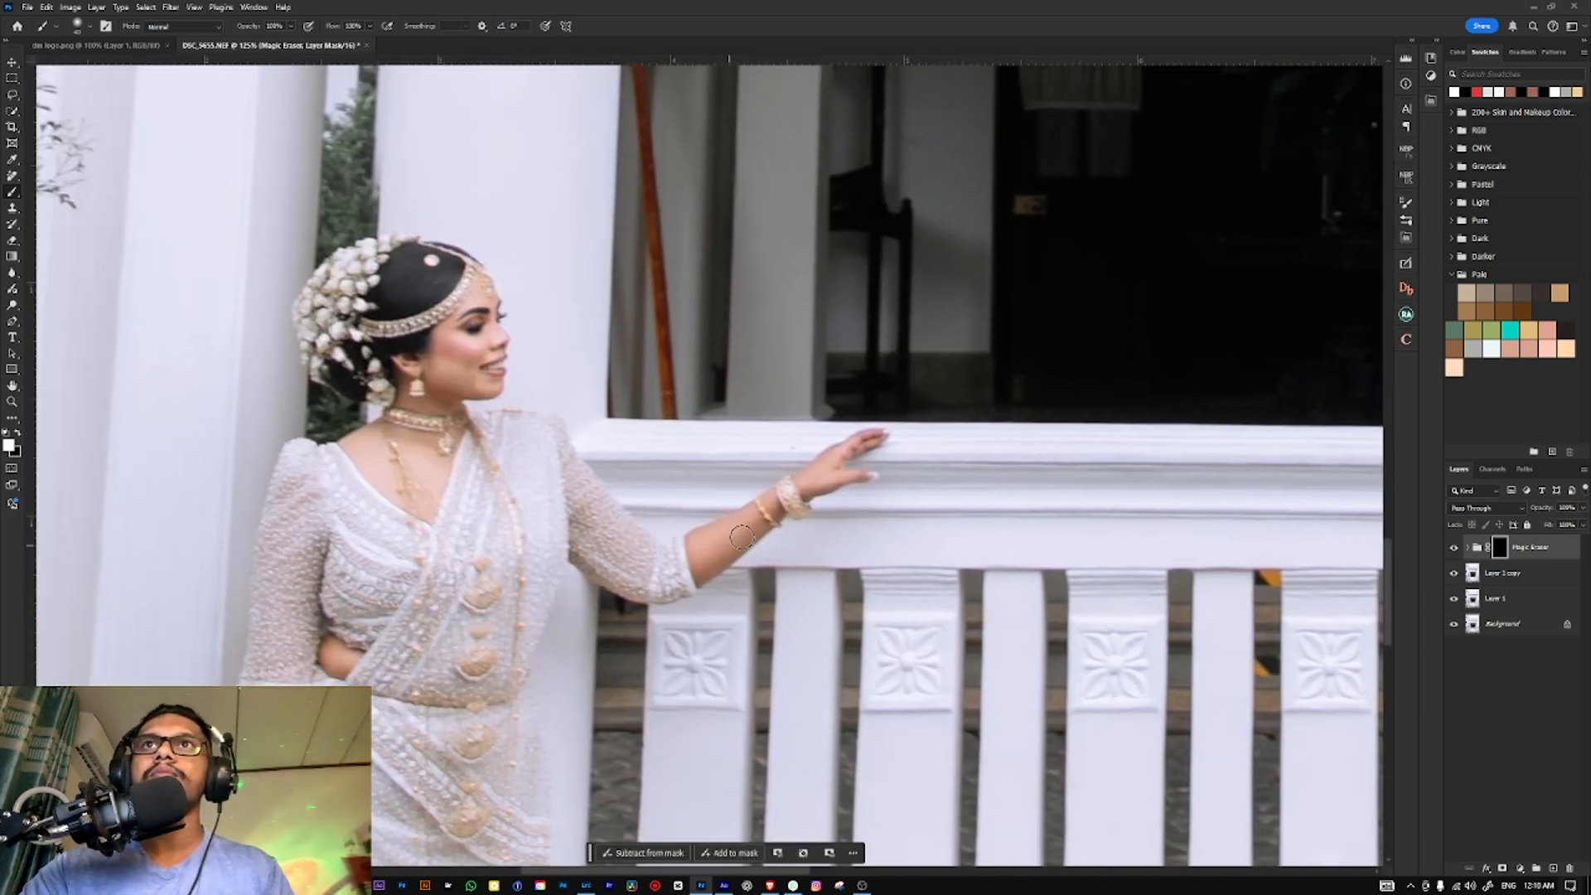
mouse_move(523, 478)
left_mouse_down()
mouse_move(635, 515)
mouse_move(735, 242)
left_mouse_up()
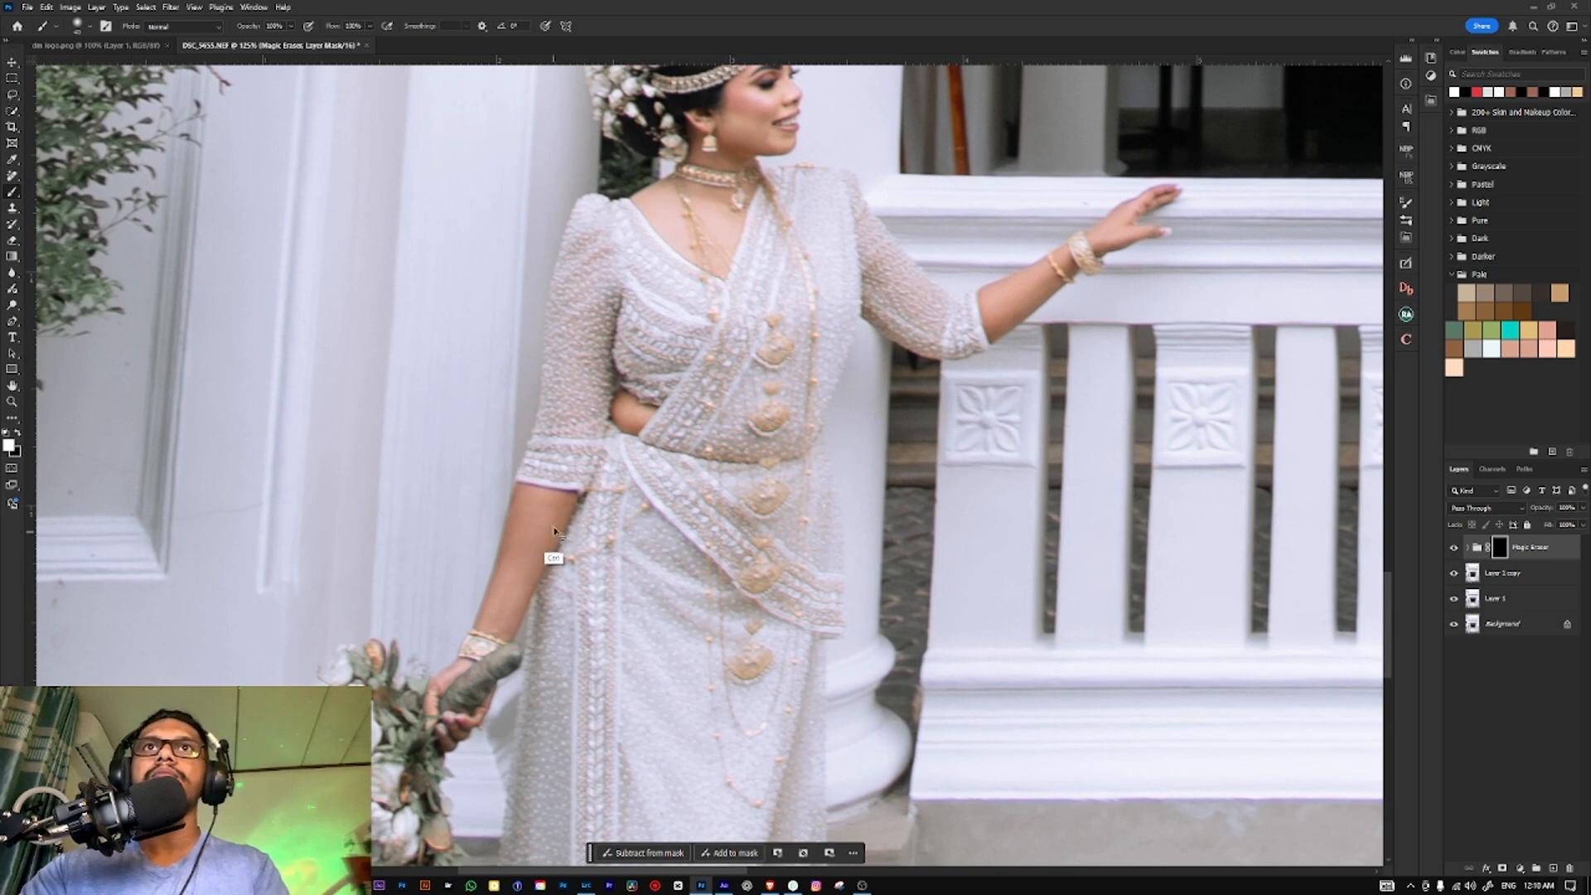
Step: Merge the retouching group with the photo copies into one layer, duplicate it, and check the balustrade and paving
key("ctrl+0")
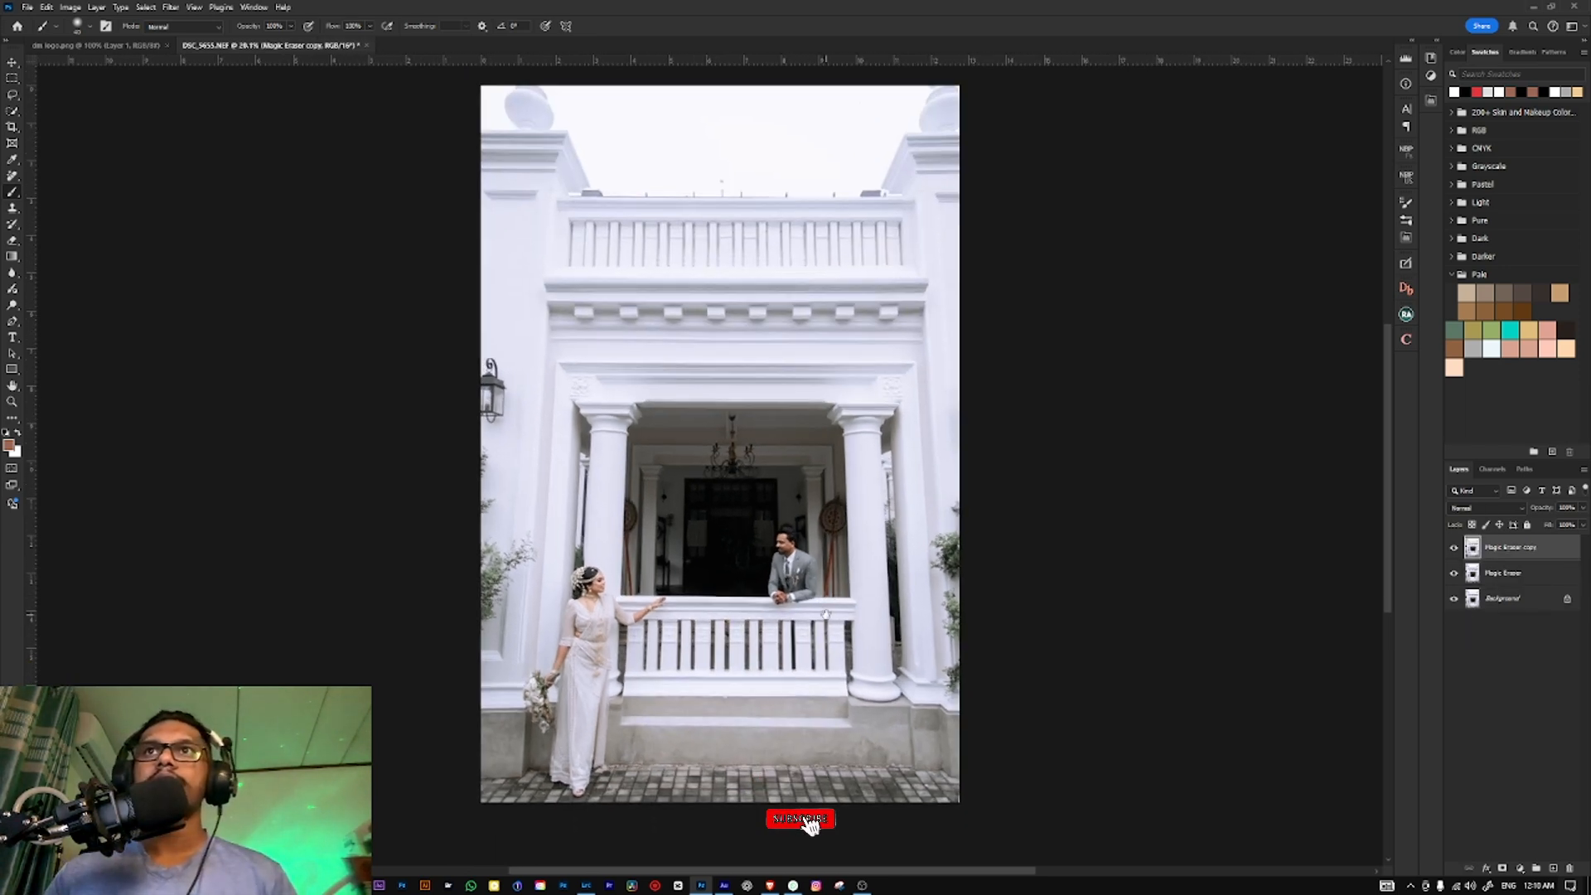
scroll(827, 614, "up", 3)
left_click_drag(802, 614, 822, 584)
scroll(822, 585, "down", 2)
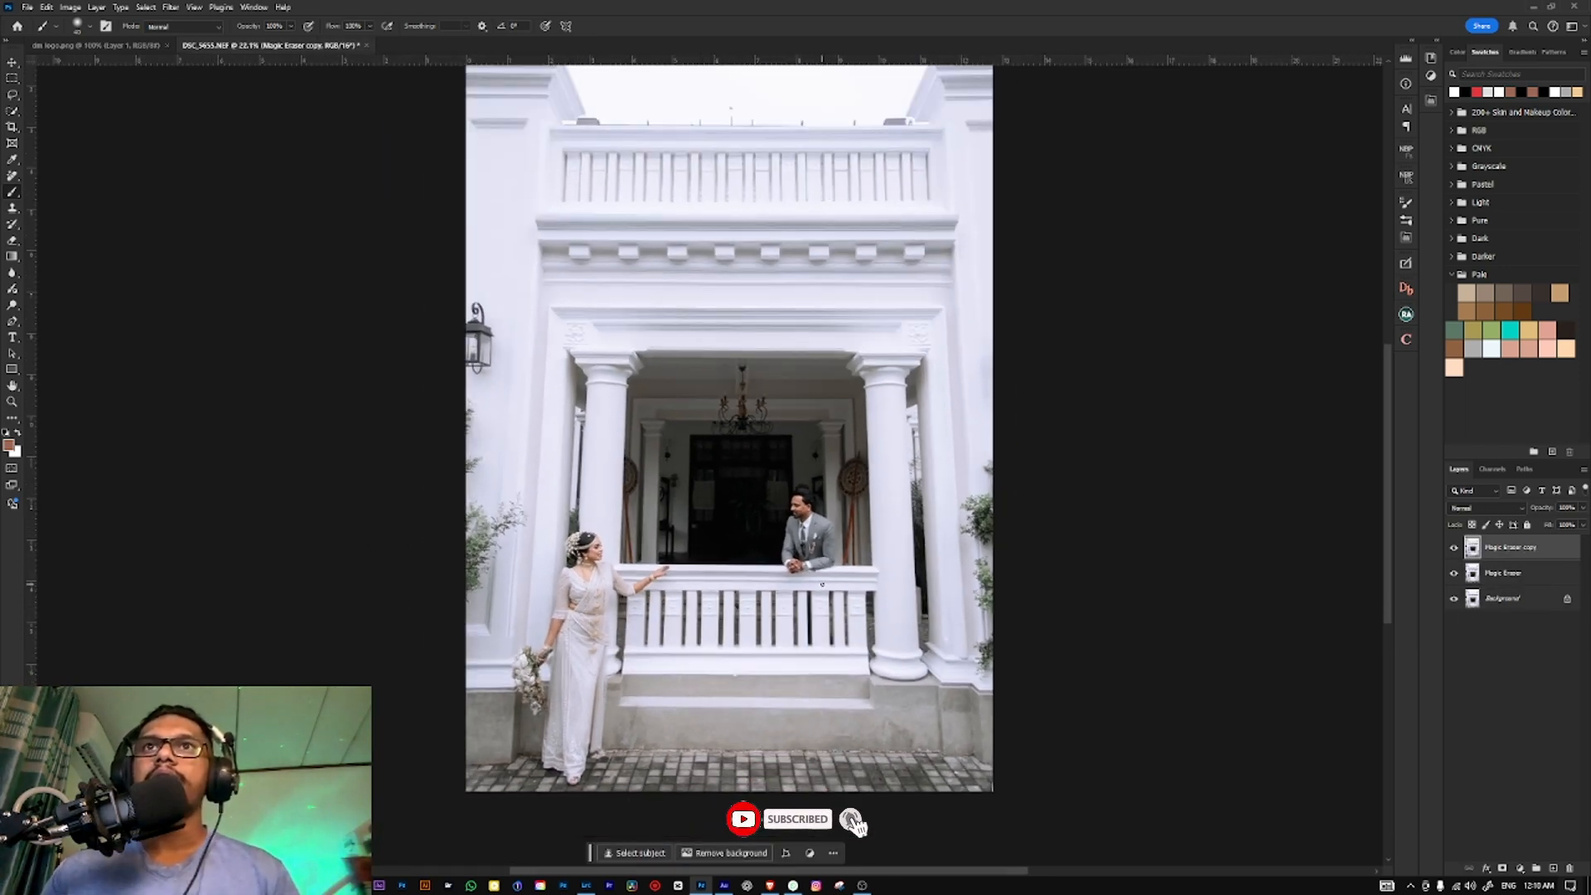
scroll(822, 585, "up", 5)
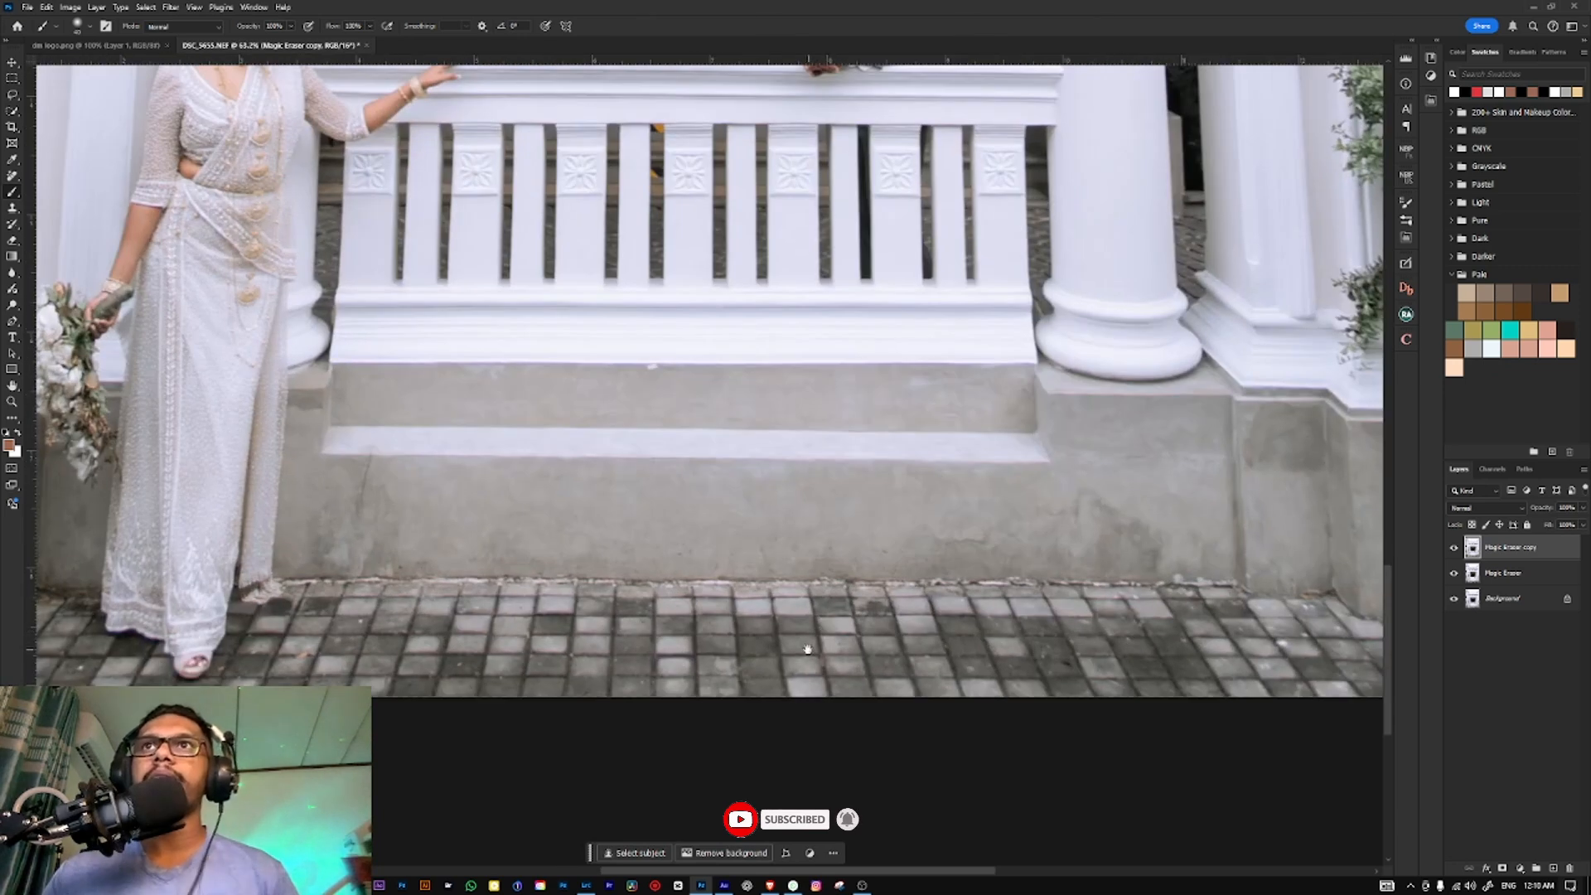
scroll(808, 650, "up", 1)
left_click_drag(763, 656, 955, 625)
left_click_drag(722, 633, 788, 600)
scroll(799, 612, "down", 3)
key("ctrl+0")
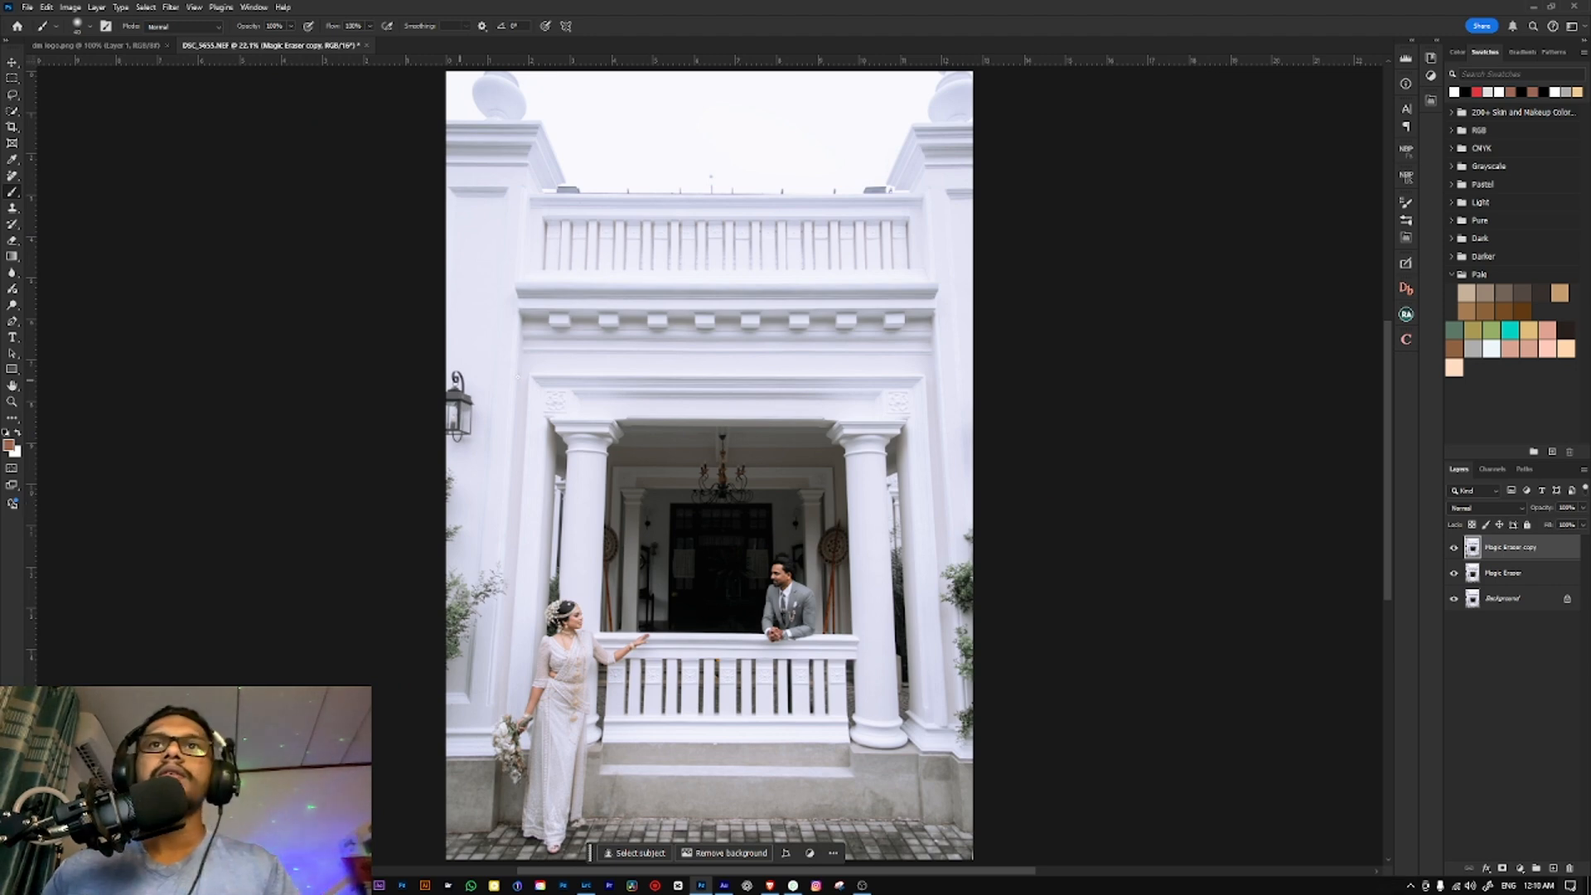
Step: Run the 16-bit frequency separation action on the retouched photo copy and accept its Gaussian Blur radius
scroll(707, 423, "up", 3)
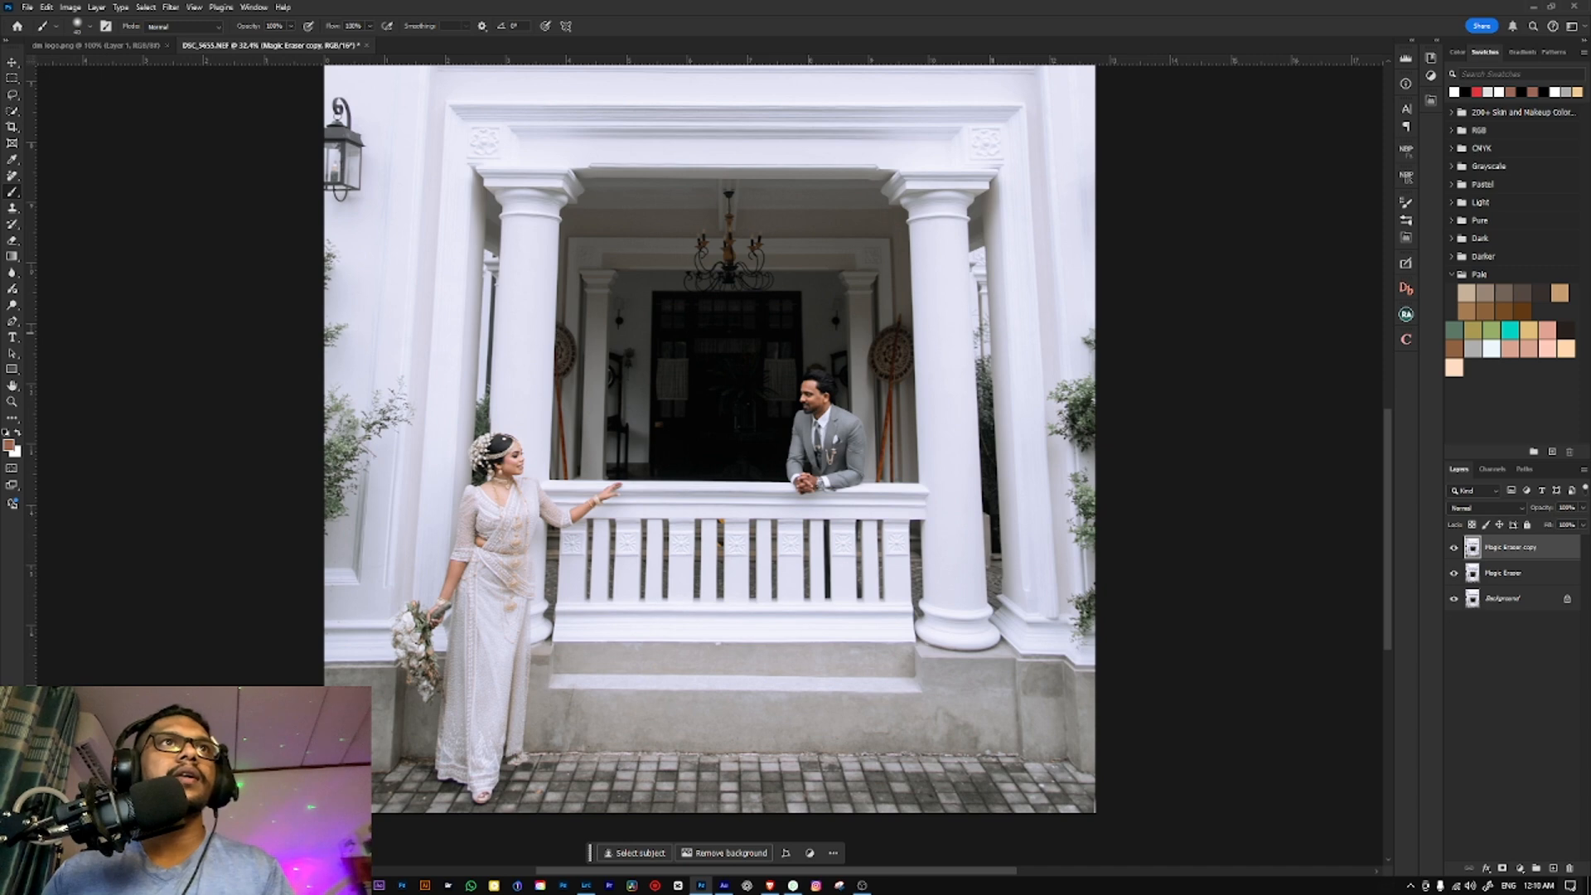
key("F2")
left_click(750, 330)
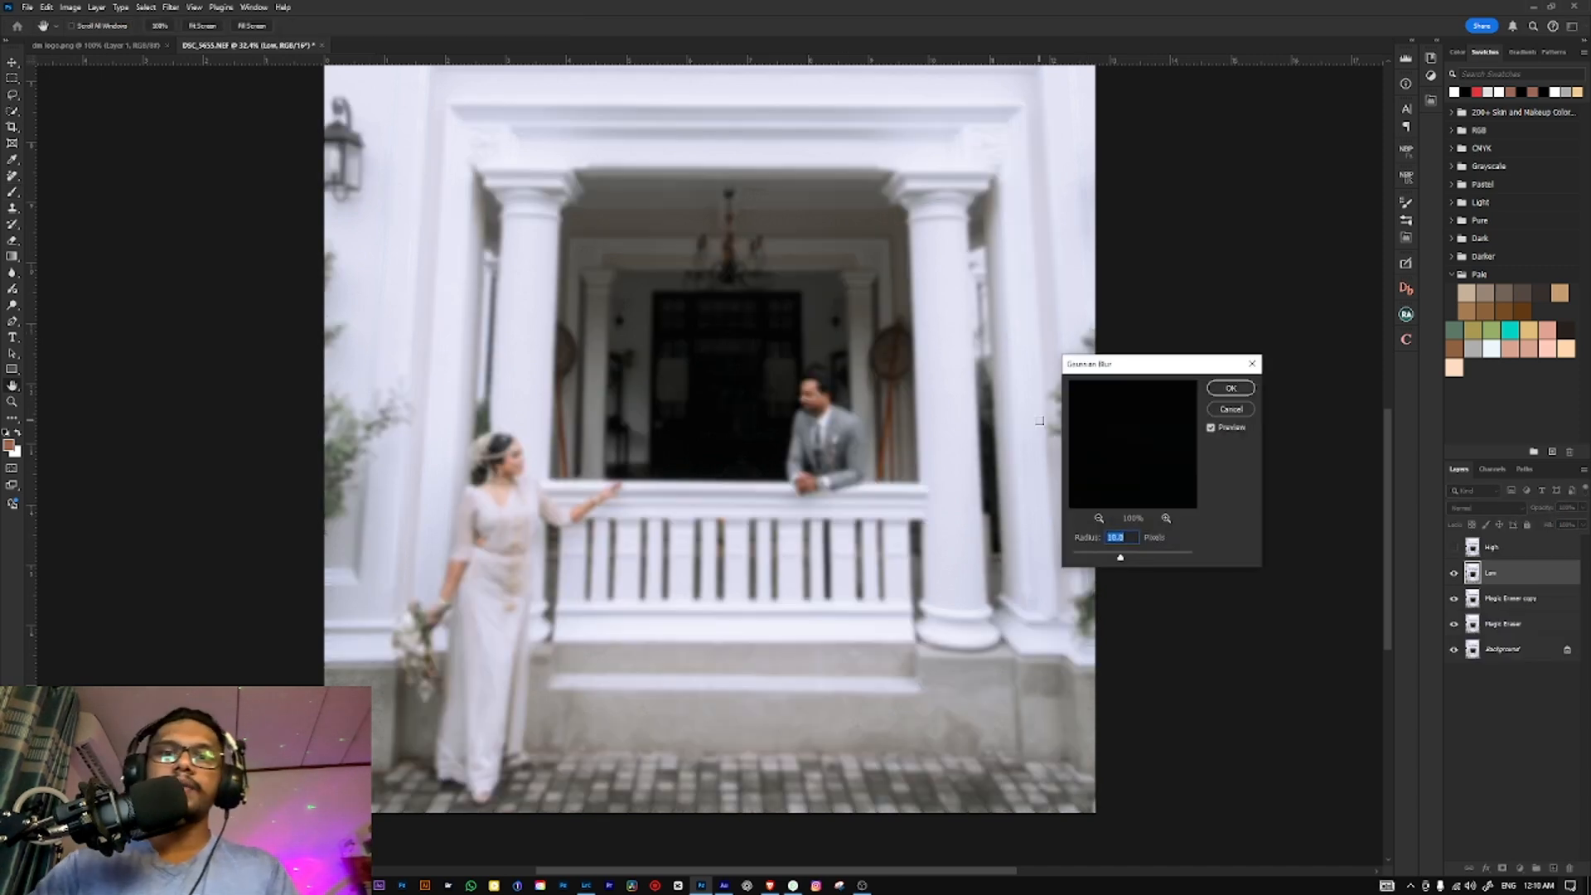
key("Return")
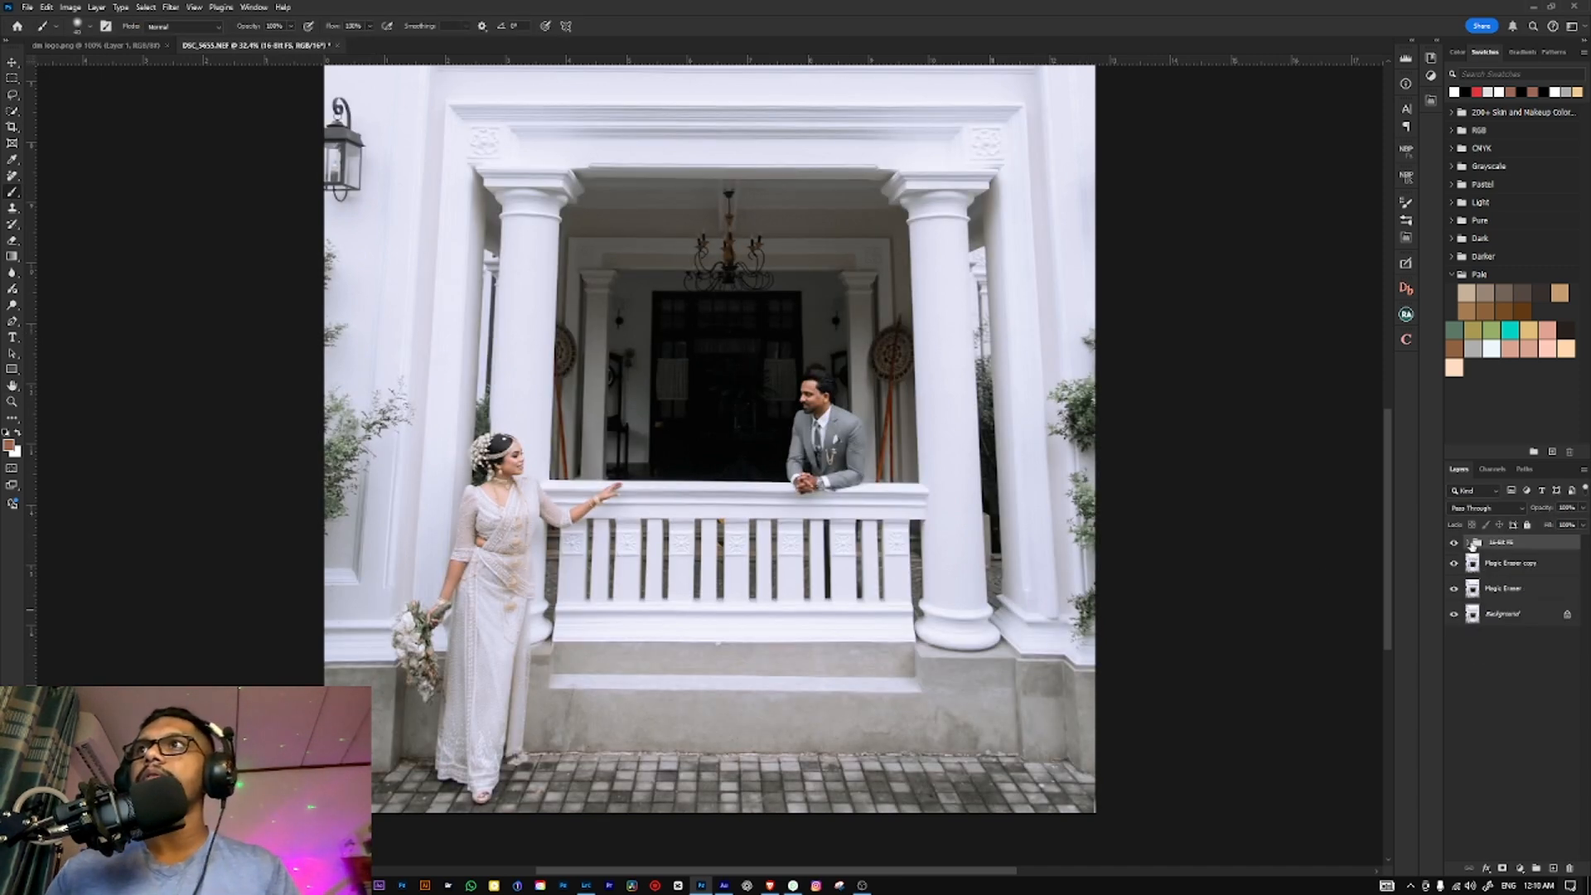
Step: Smooth the tones of the paving along the photo's lower edge on the Low layer with the Mixer Brush
left_click(1472, 544)
left_click(1507, 614)
scroll(910, 645, "up", 3)
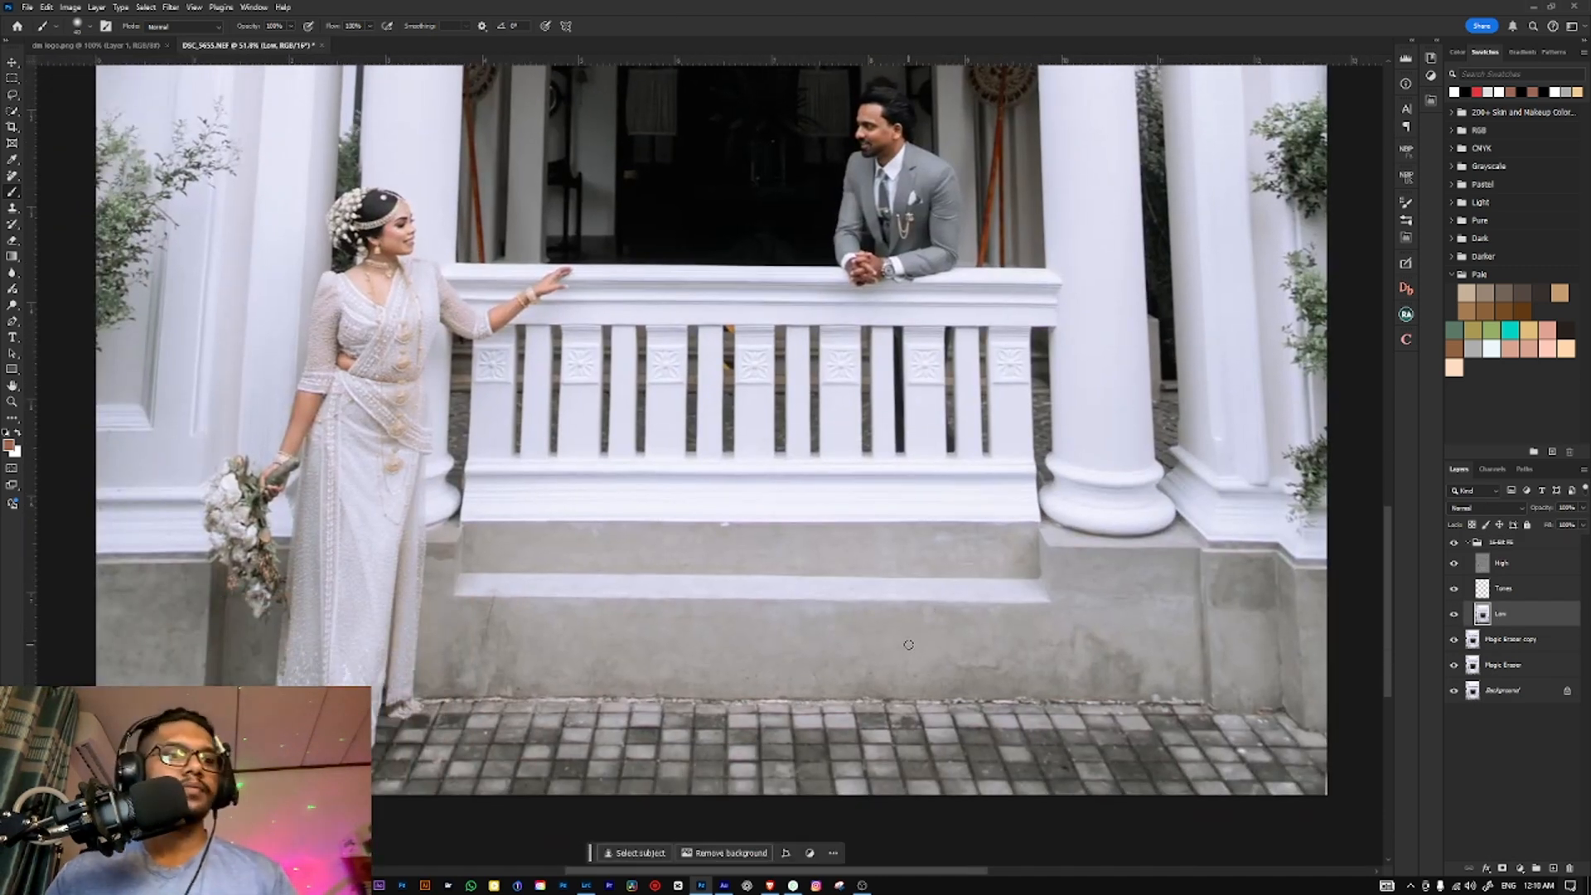
key("shift+b")
key("shift+b")
key("shift+b")
right_click(772, 656)
left_click(765, 742)
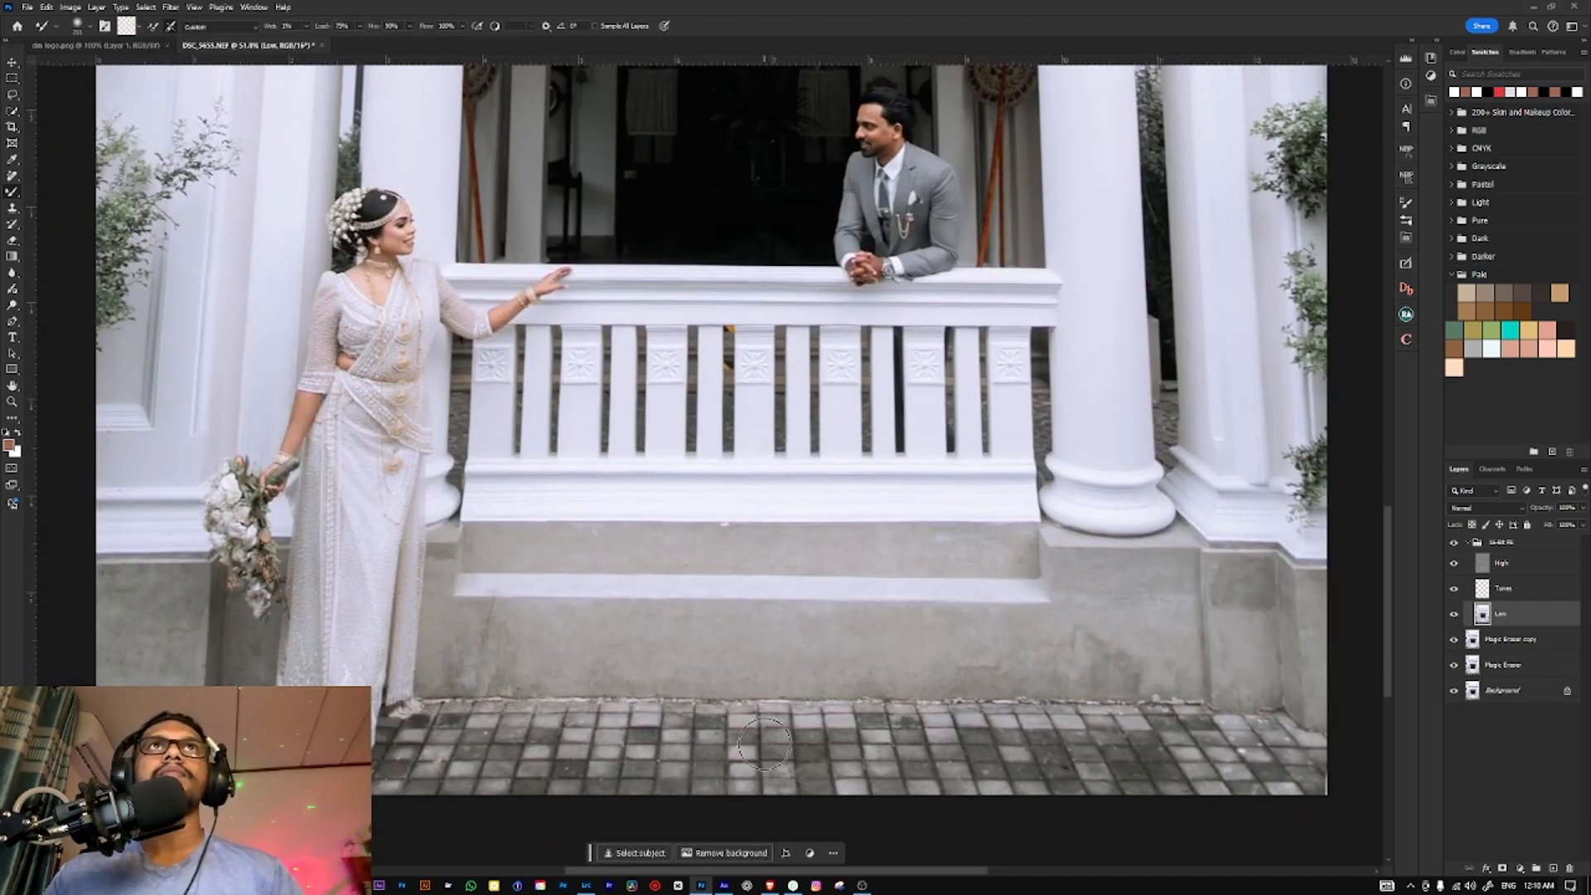
scroll(765, 743, "up", 2)
mouse_move(765, 742)
left_mouse_down()
mouse_move(835, 678)
mouse_move(812, 707)
left_mouse_up()
scroll(803, 707, "down", 3)
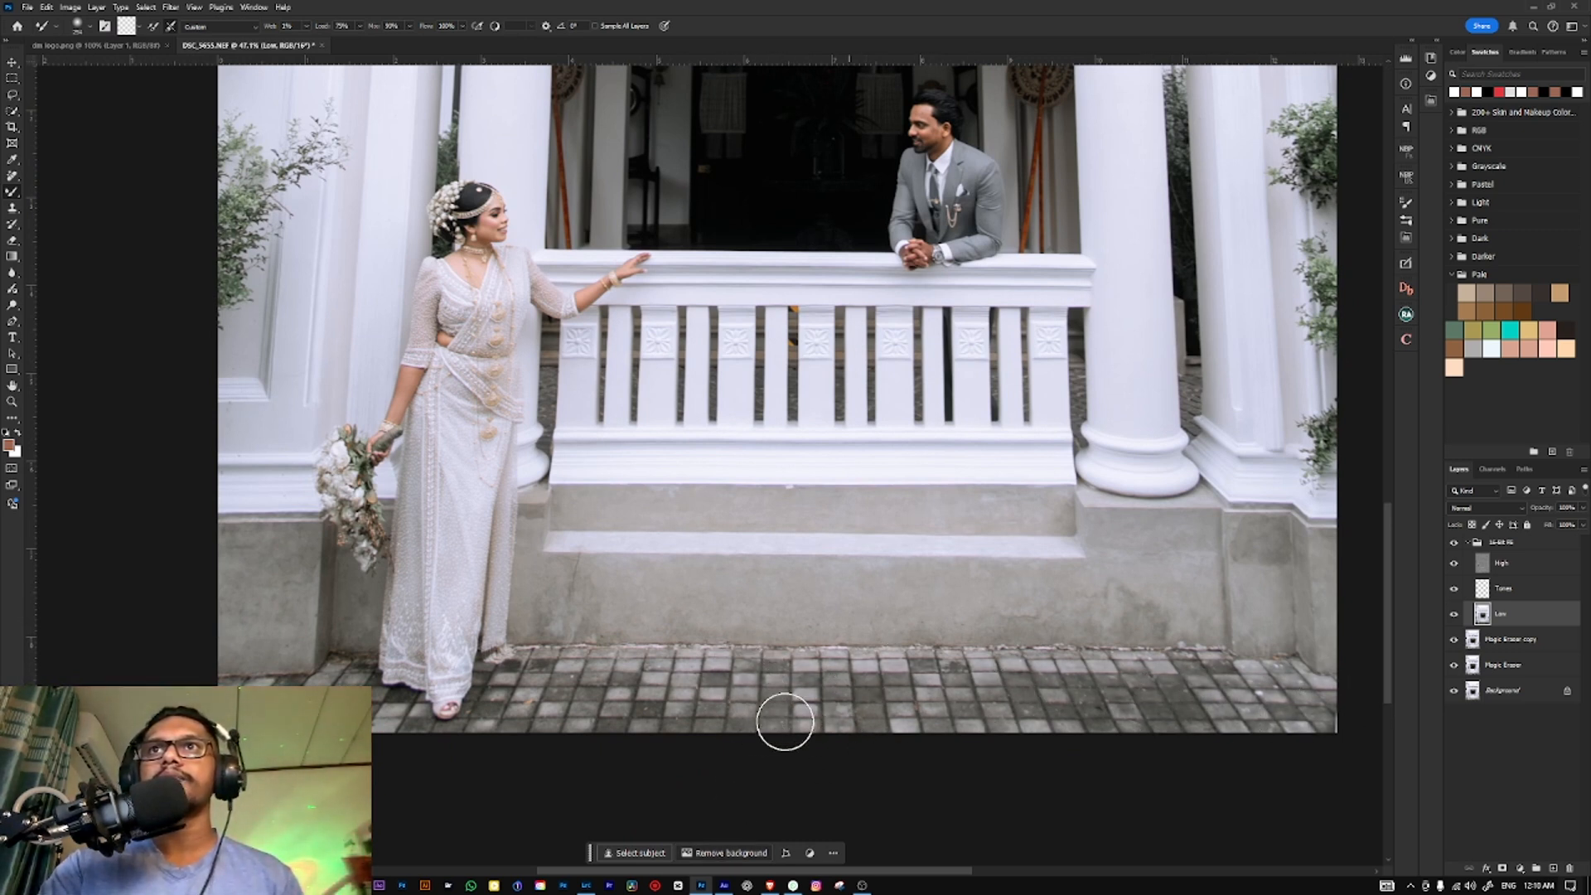
left_click_drag(411, 717, 556, 701)
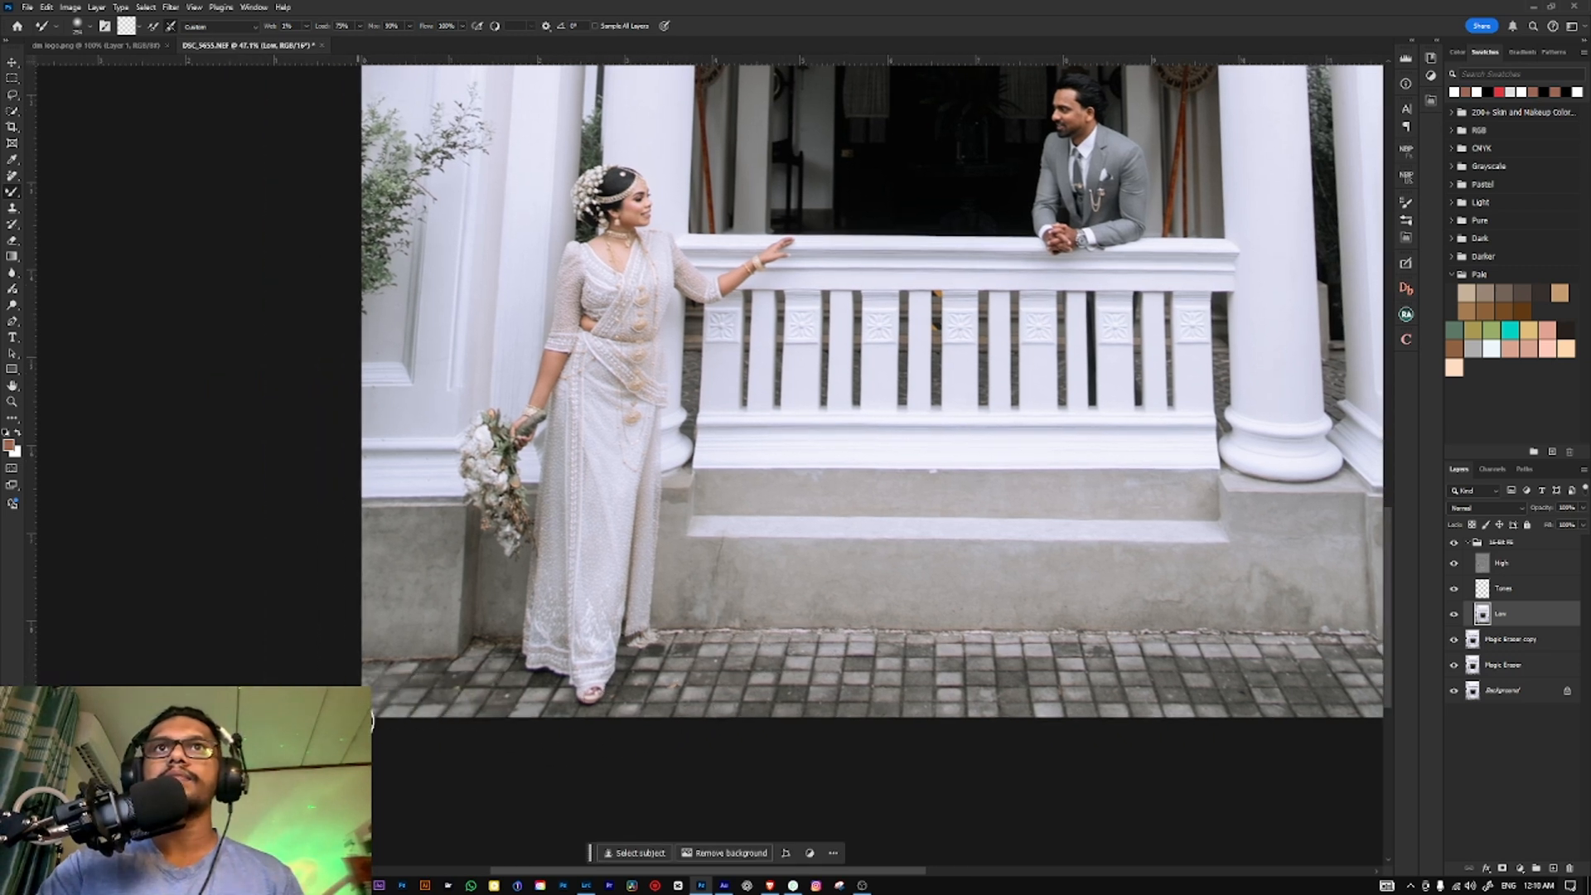
scroll(778, 598, "right", 2)
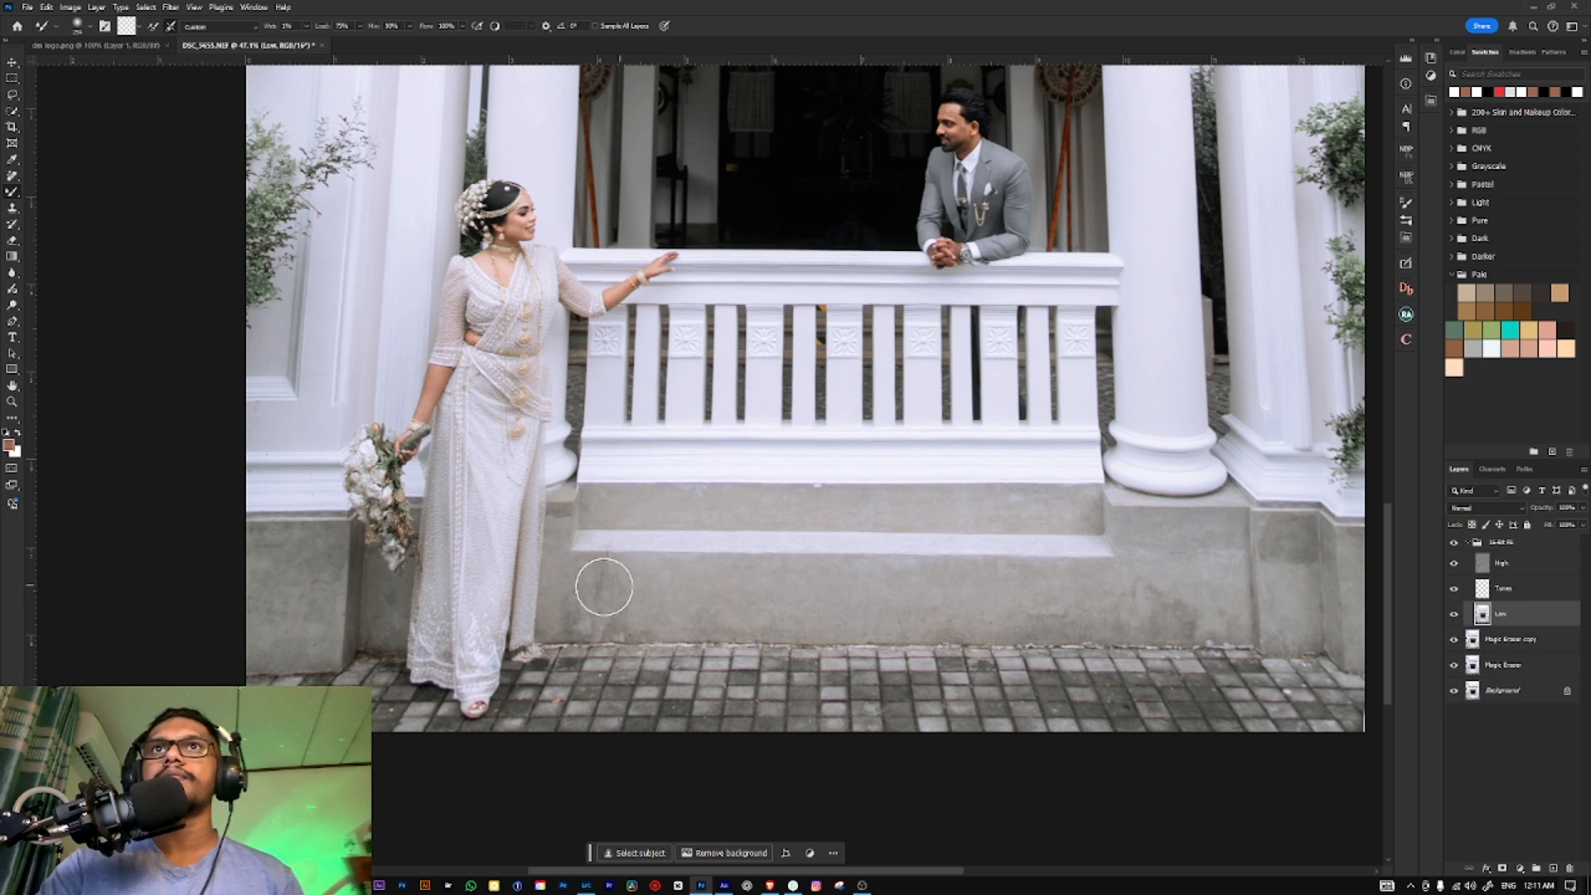
left_click_drag(1034, 717, 1013, 709)
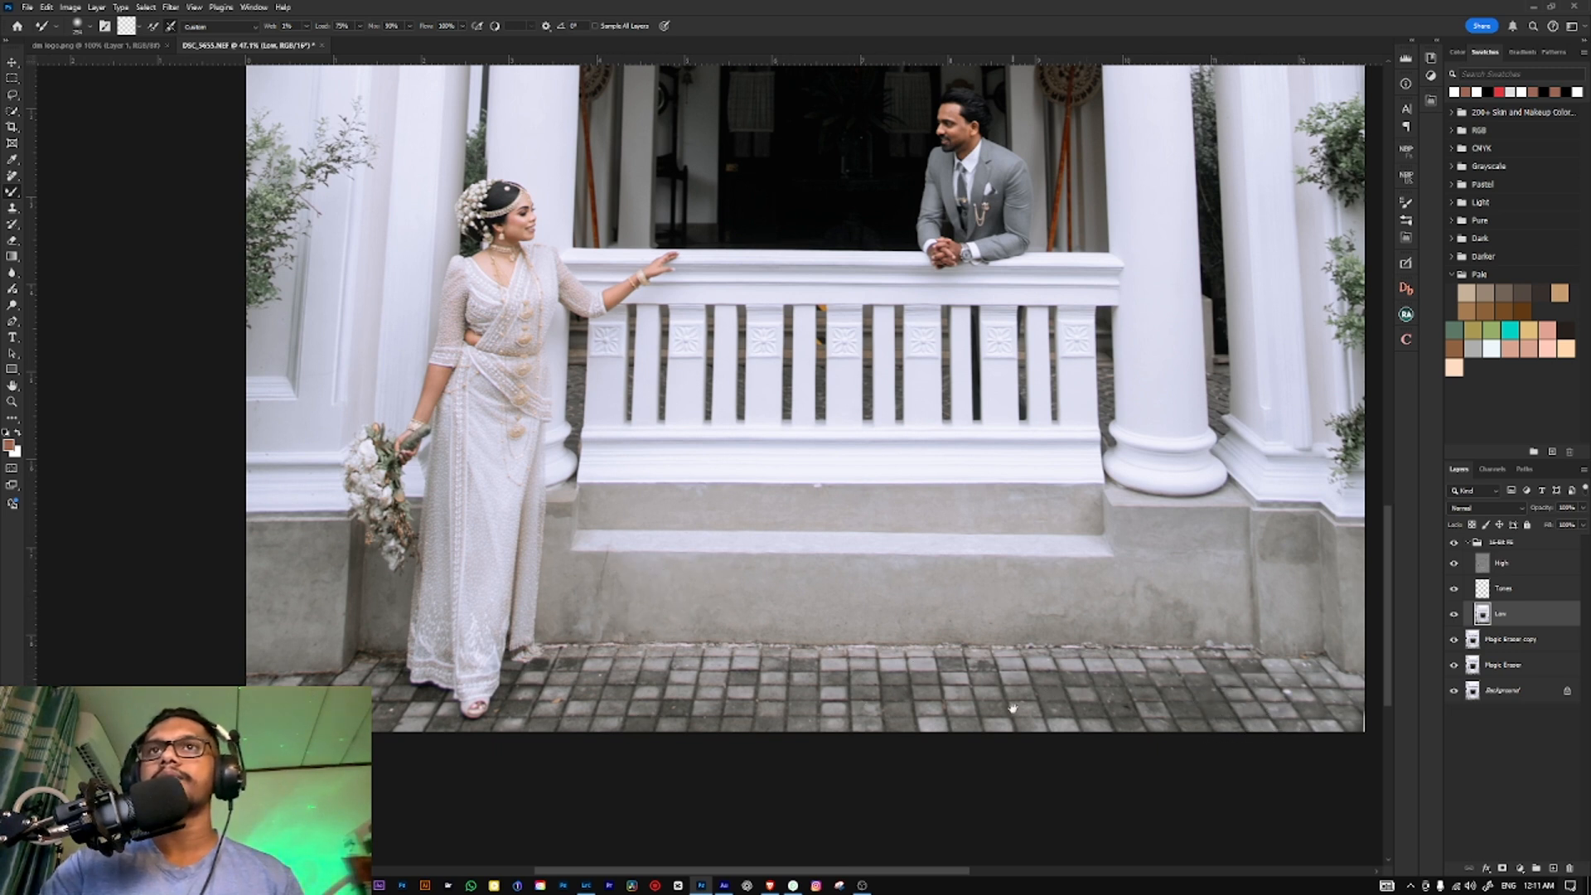
scroll(1013, 708, "right", 3)
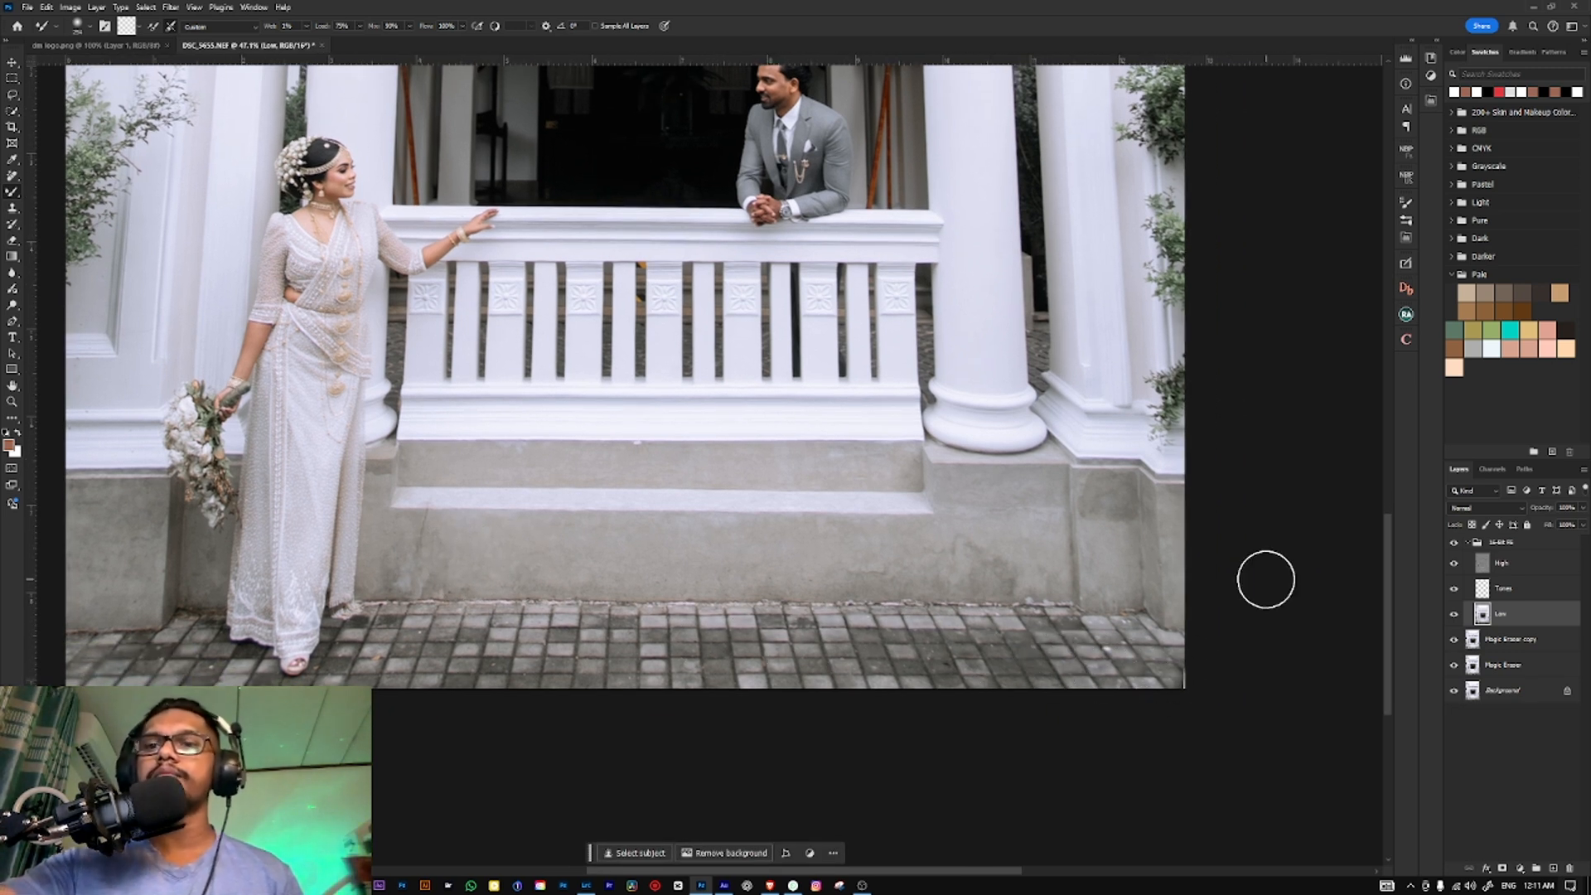
Step: Merge the frequency separation group with both Magic Eraser layers into one layer and duplicate it
scroll(1266, 579, "down", 5)
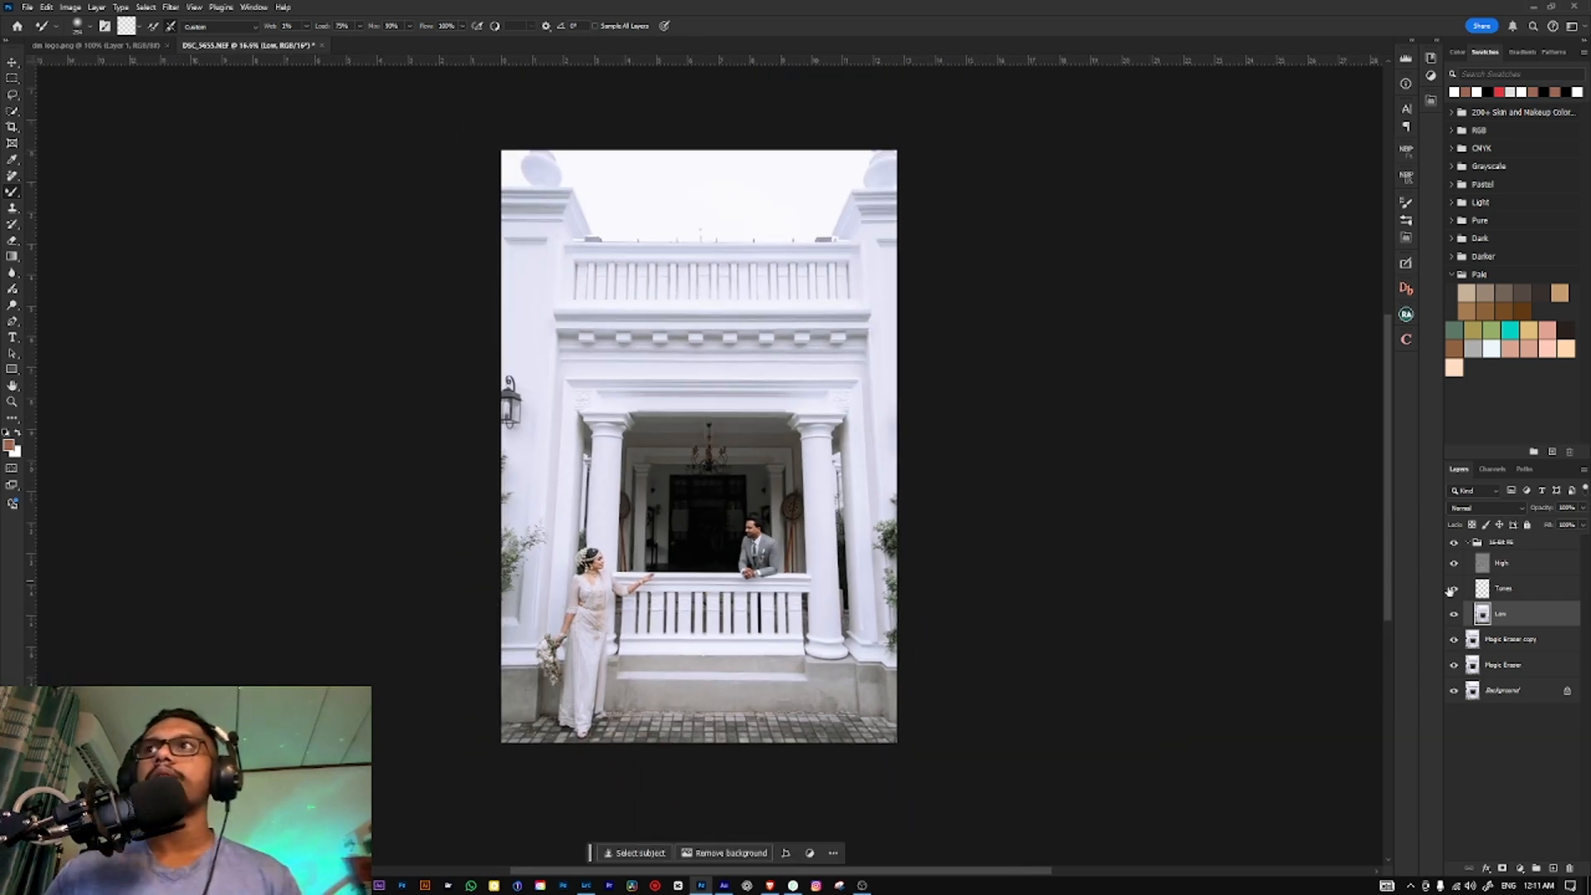
left_click(1500, 549)
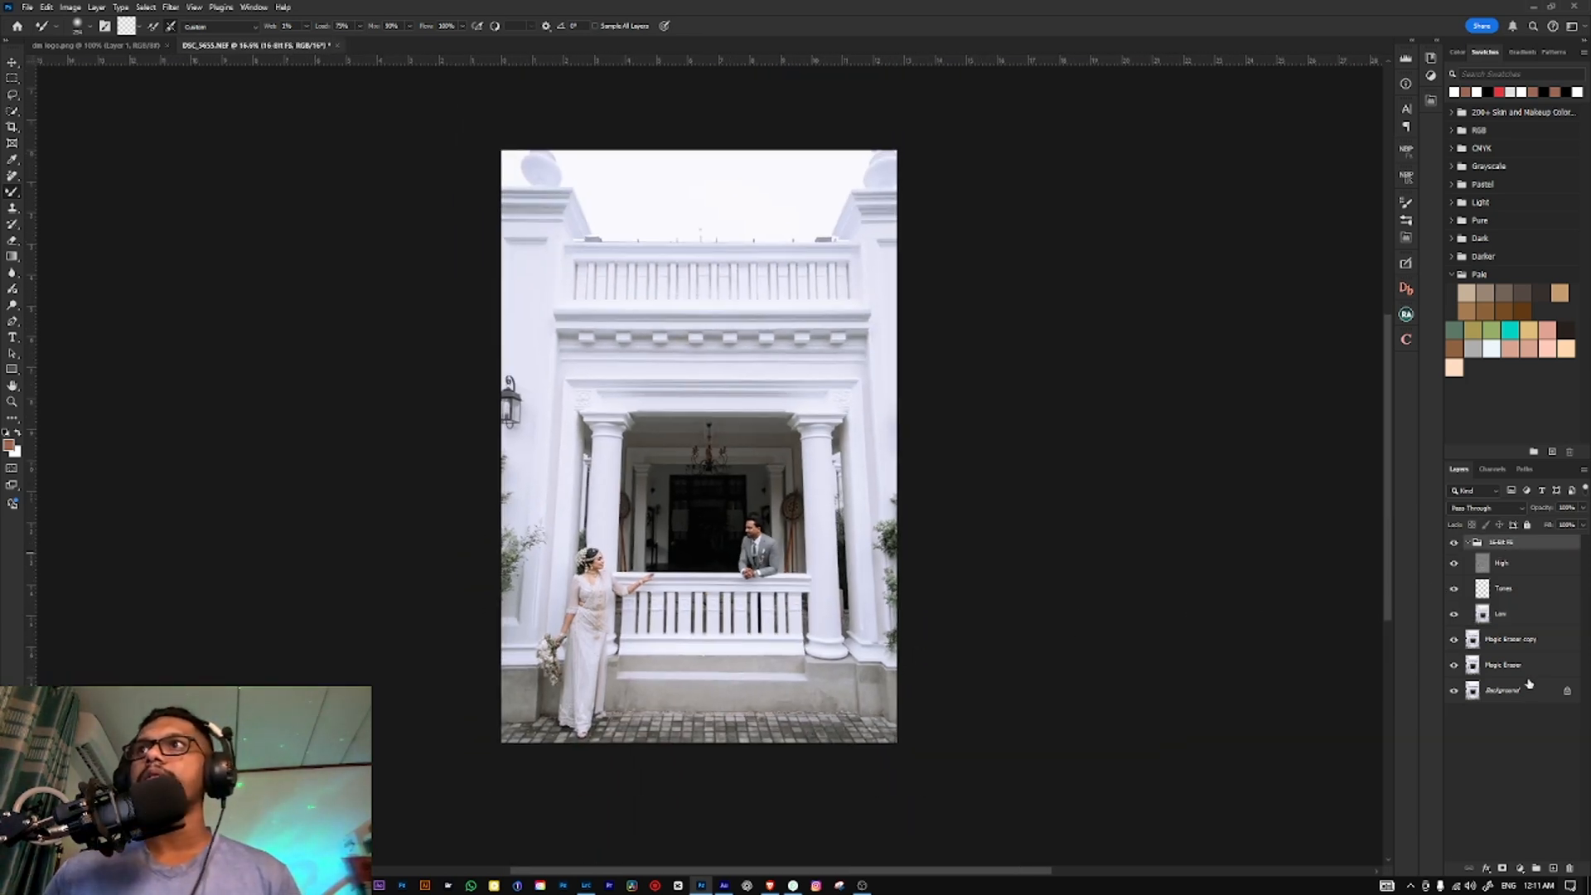
left_click(1528, 669, "shift")
key("ctrl+e")
key("ctrl+j")
Step: Examine the couple, balustrade and facade up close and as a whole for remaining flaws
scroll(811, 632, "up", 2)
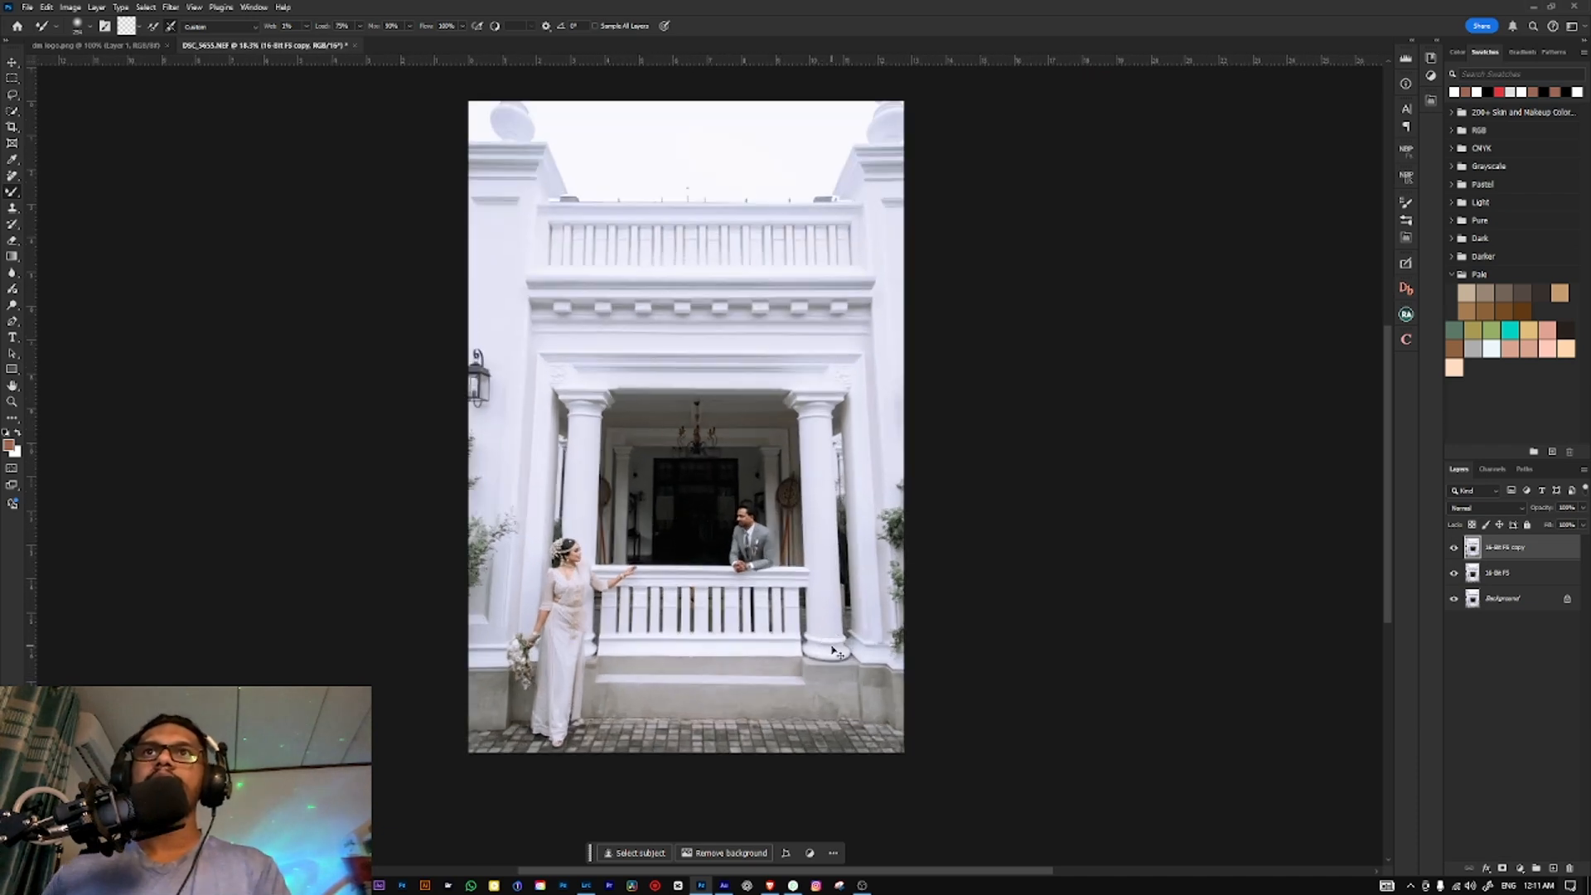
left_click_drag(811, 631, 802, 615)
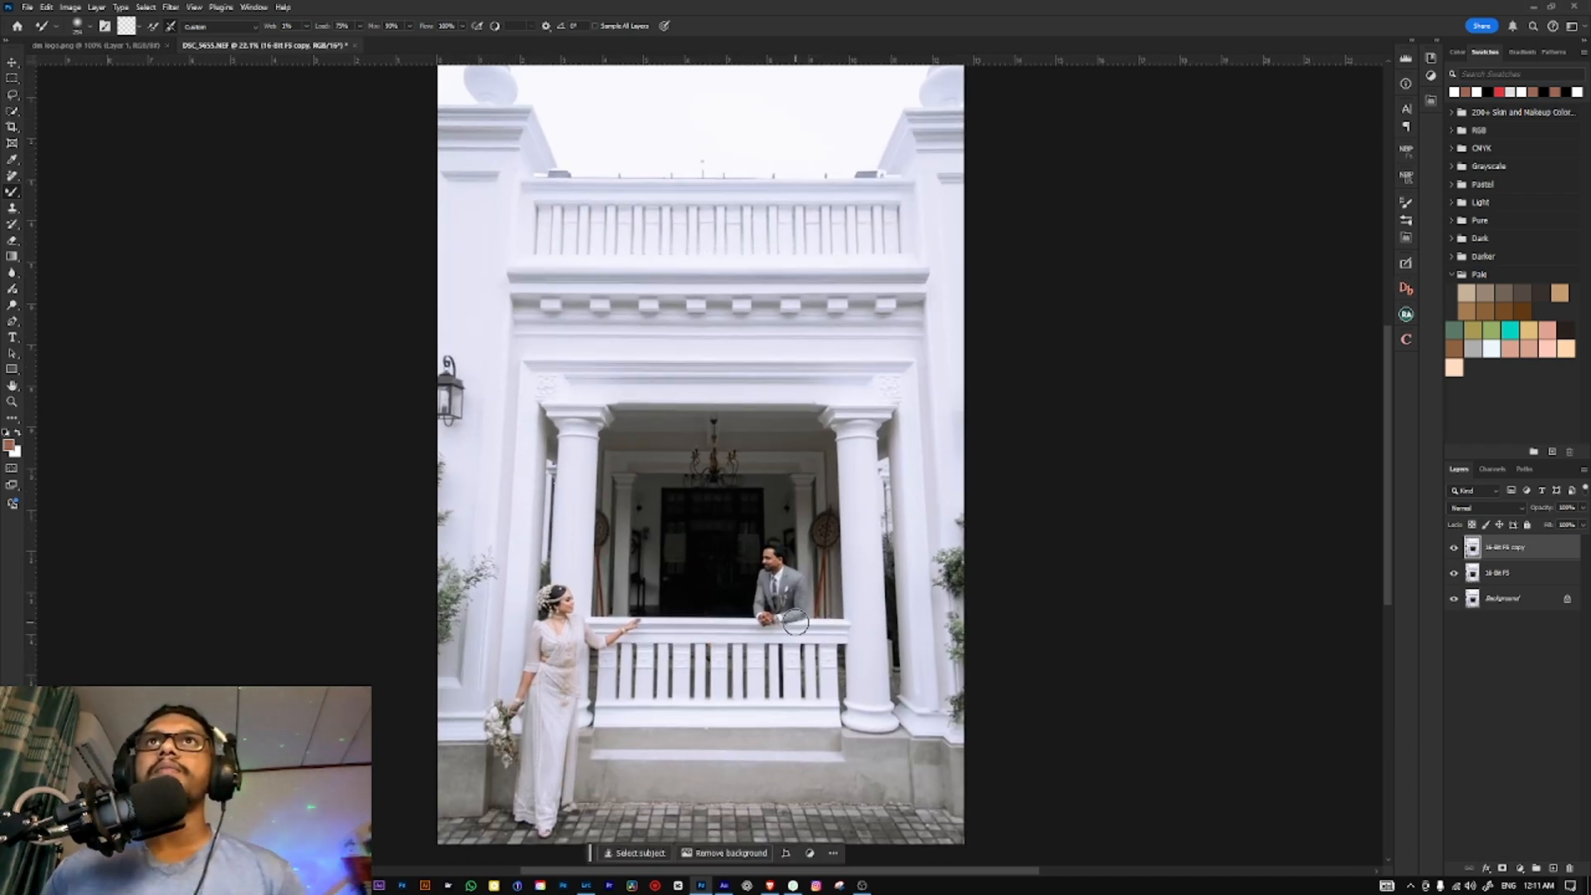
scroll(730, 590, "up", 5)
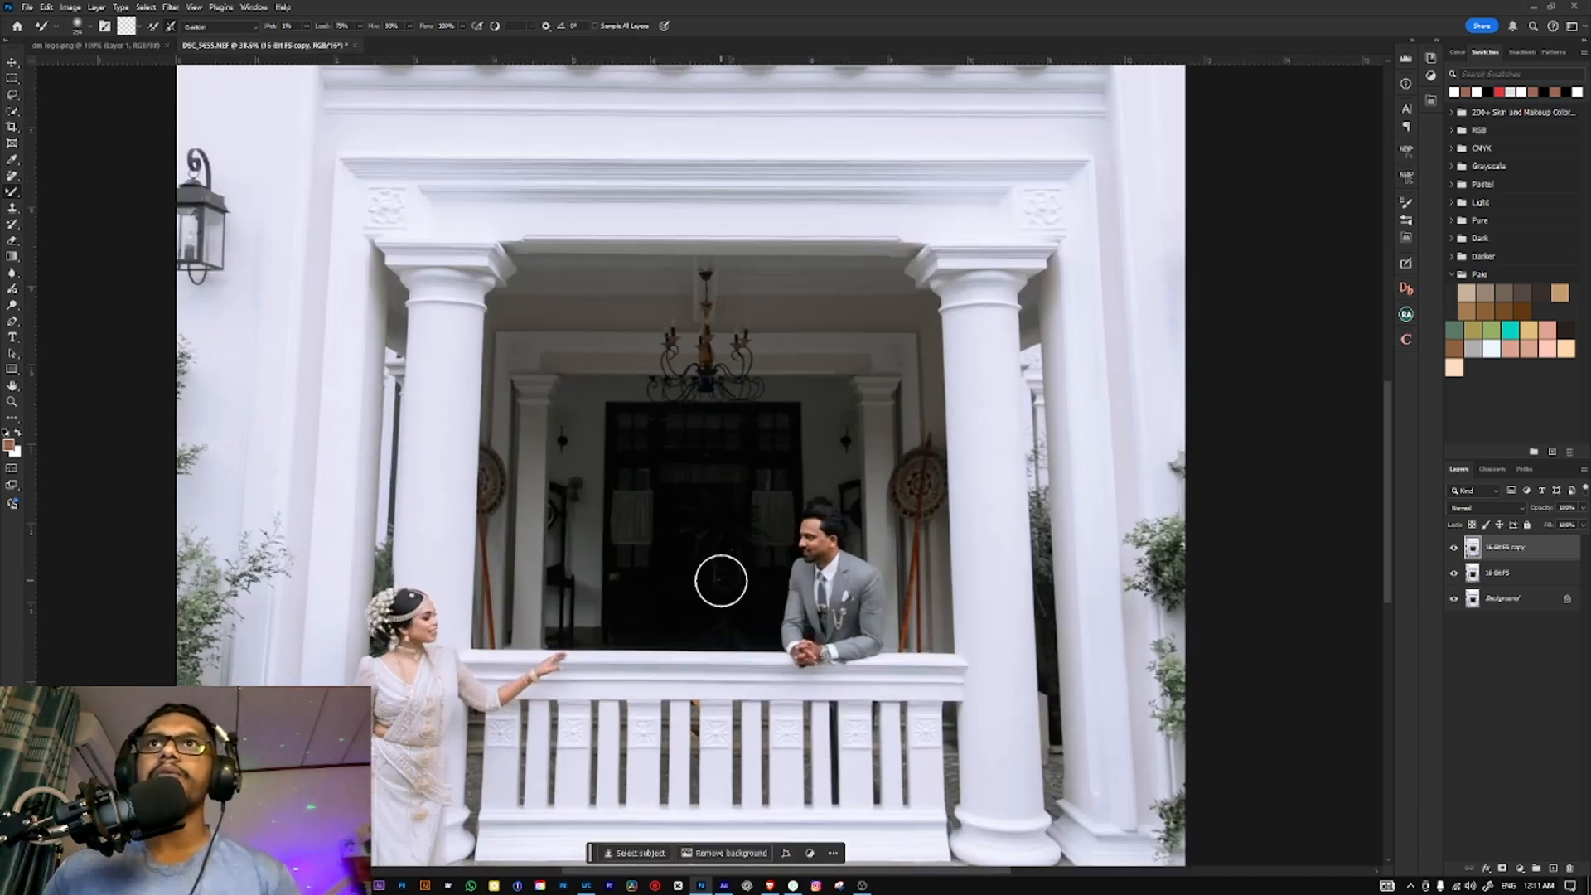
scroll(724, 595, "down", 4)
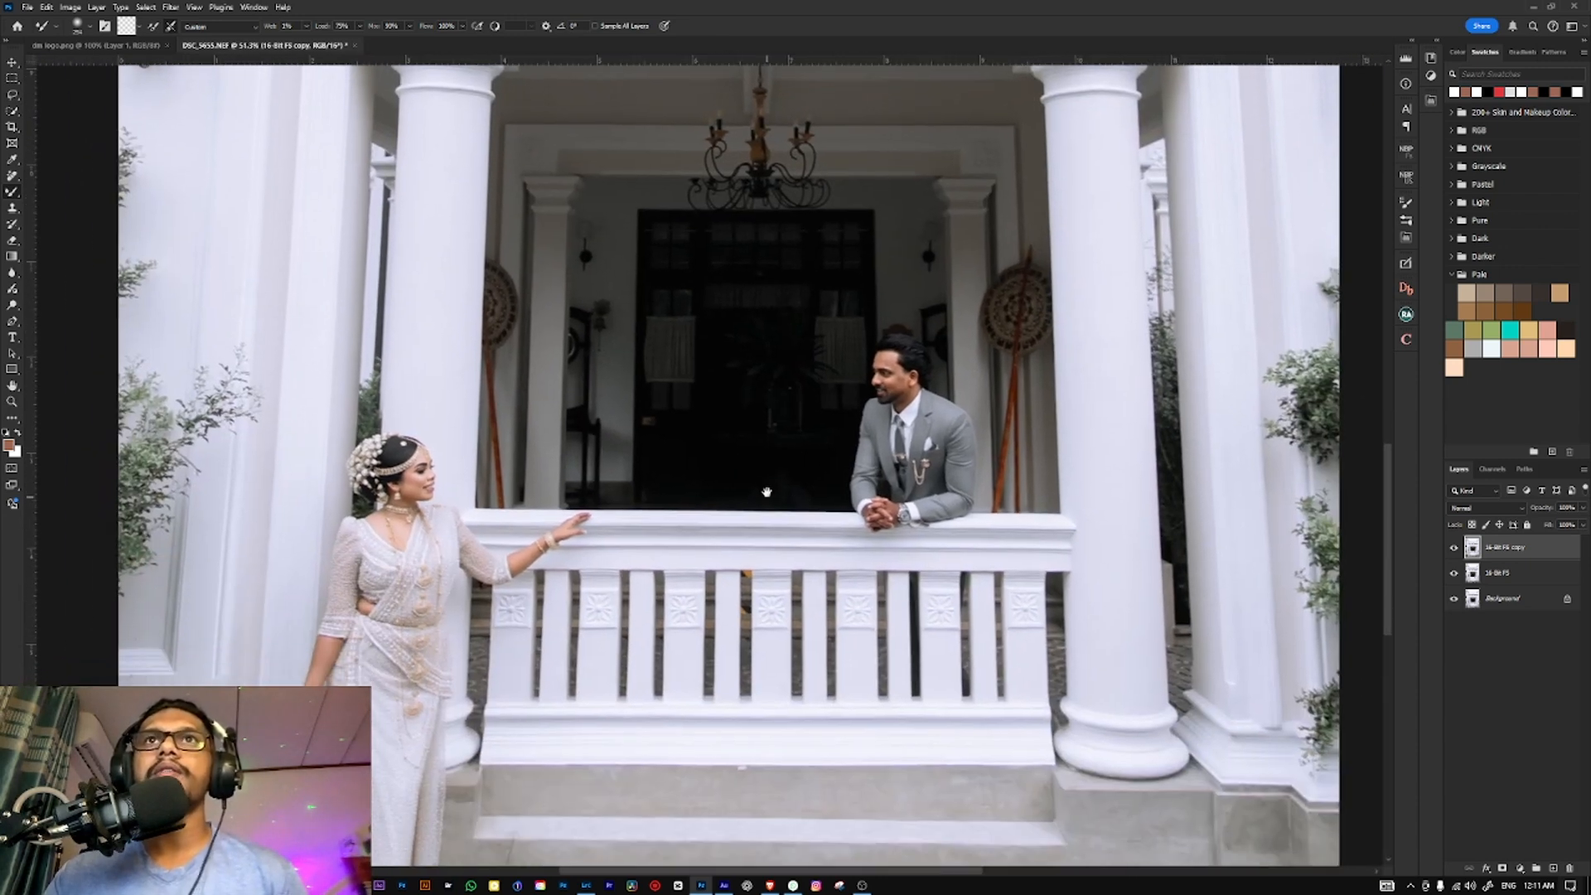
scroll(763, 497, "up", 2)
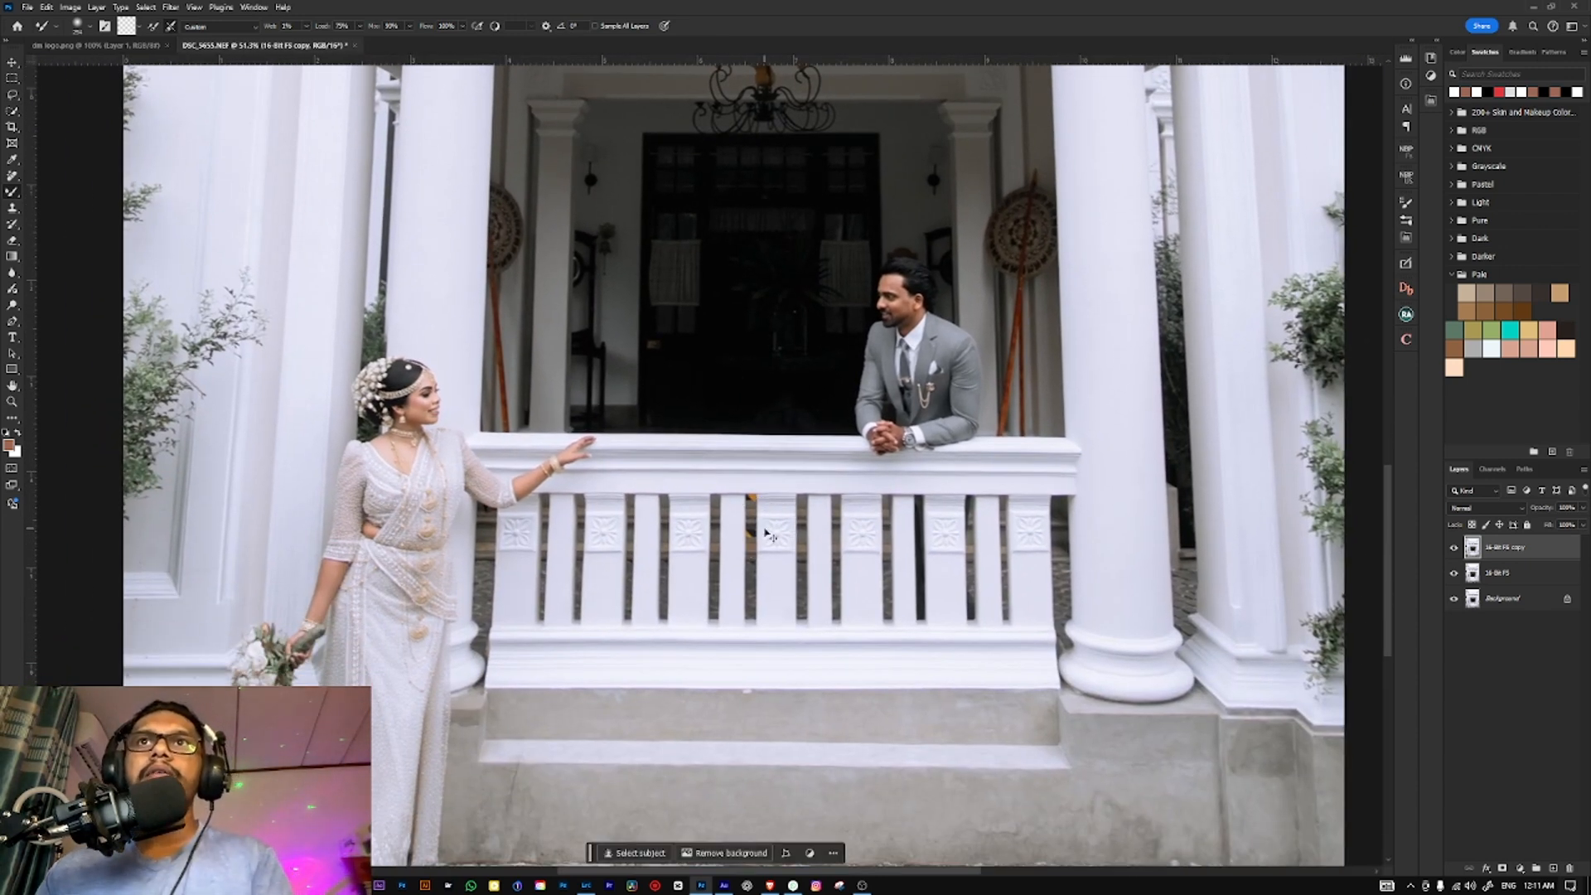
scroll(763, 527, "down", 3)
scroll(811, 611, "down", 2)
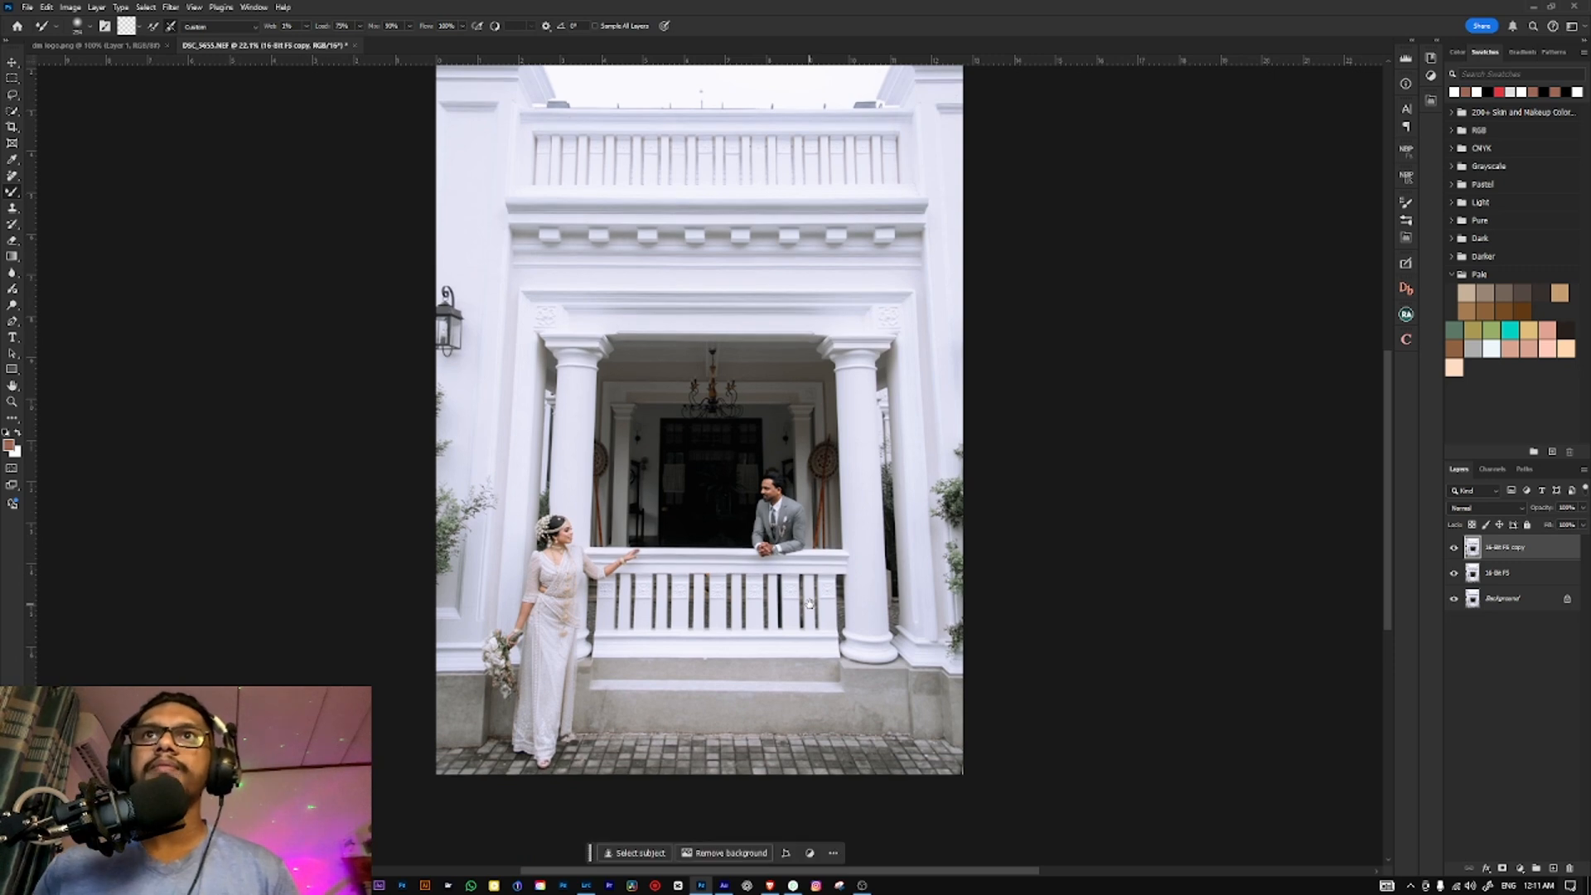
scroll(801, 581, "up", 3)
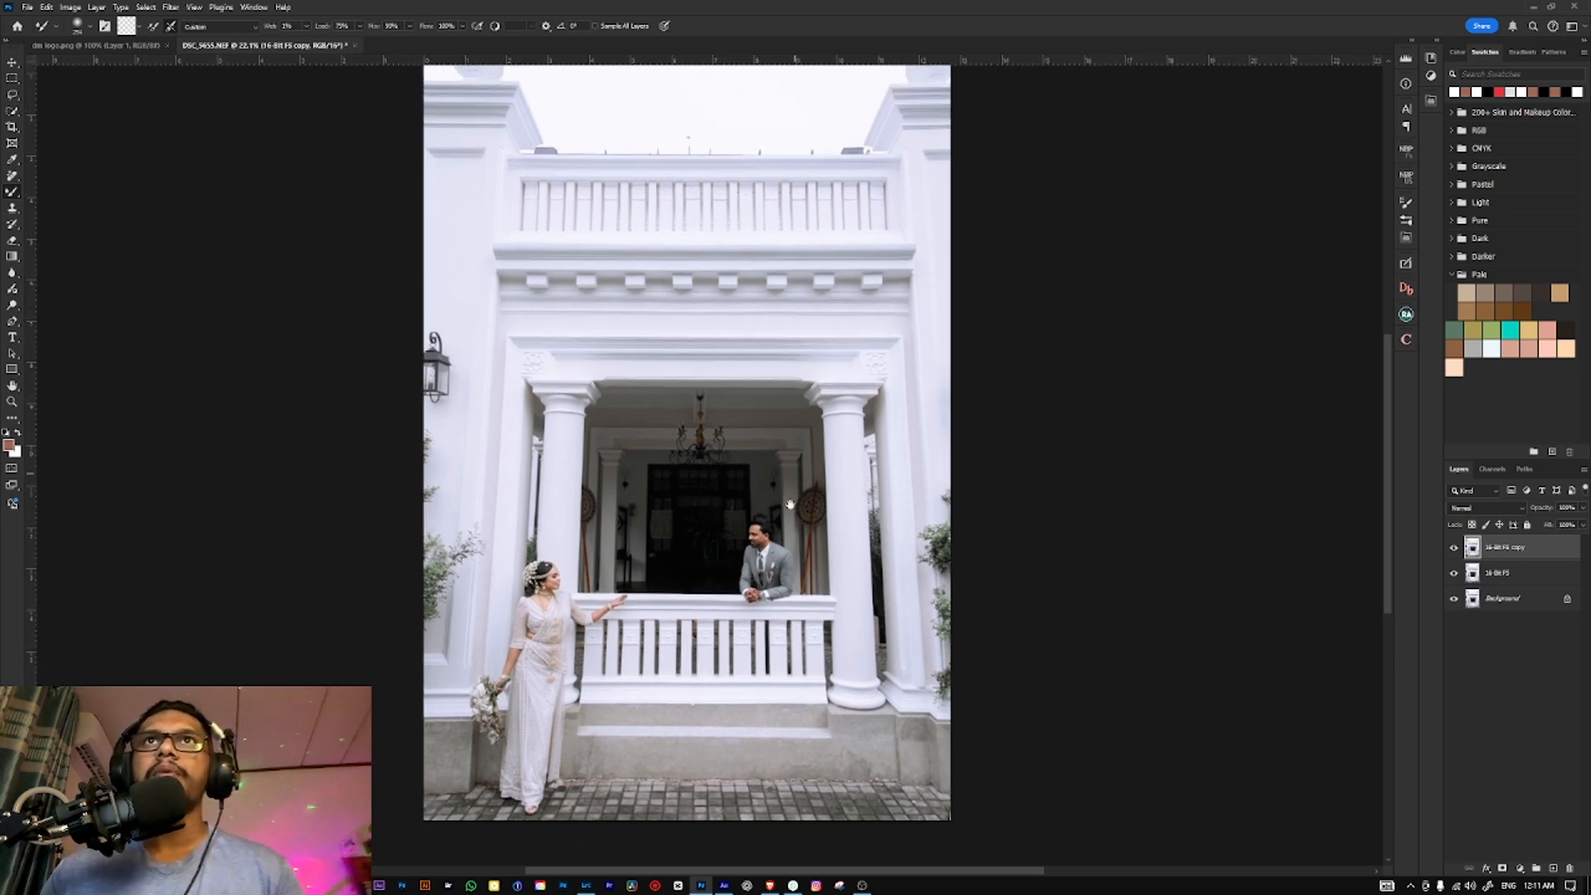
key("ctrl+0")
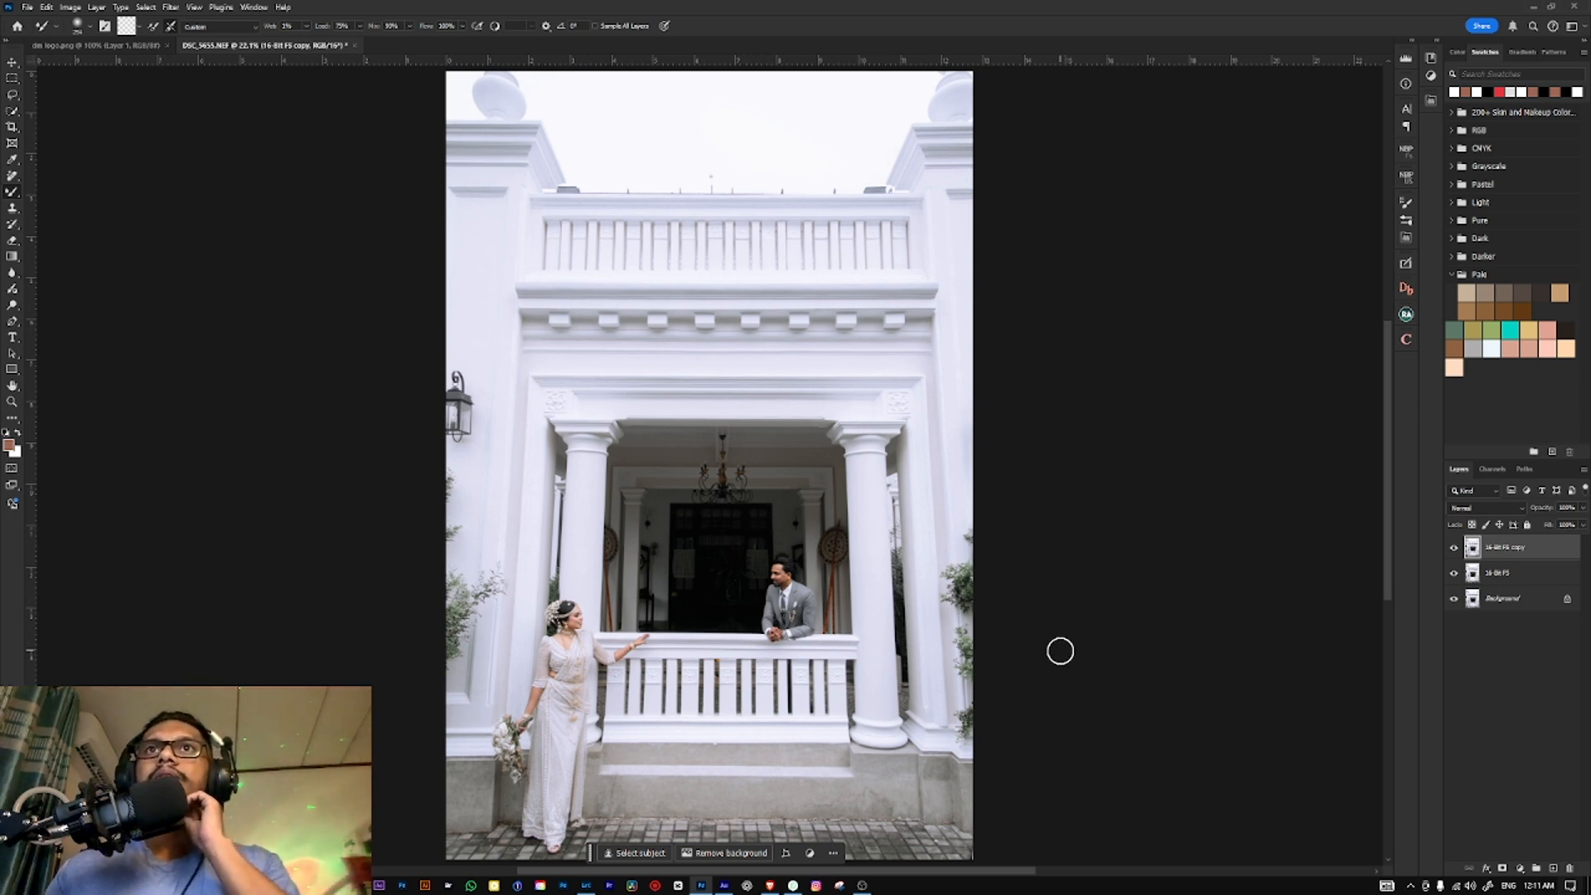
Step: Add a Selective Color adjustment with Black at about -20% for the Reds and -15% for the Yellows
left_click(1520, 867)
left_click(1510, 843)
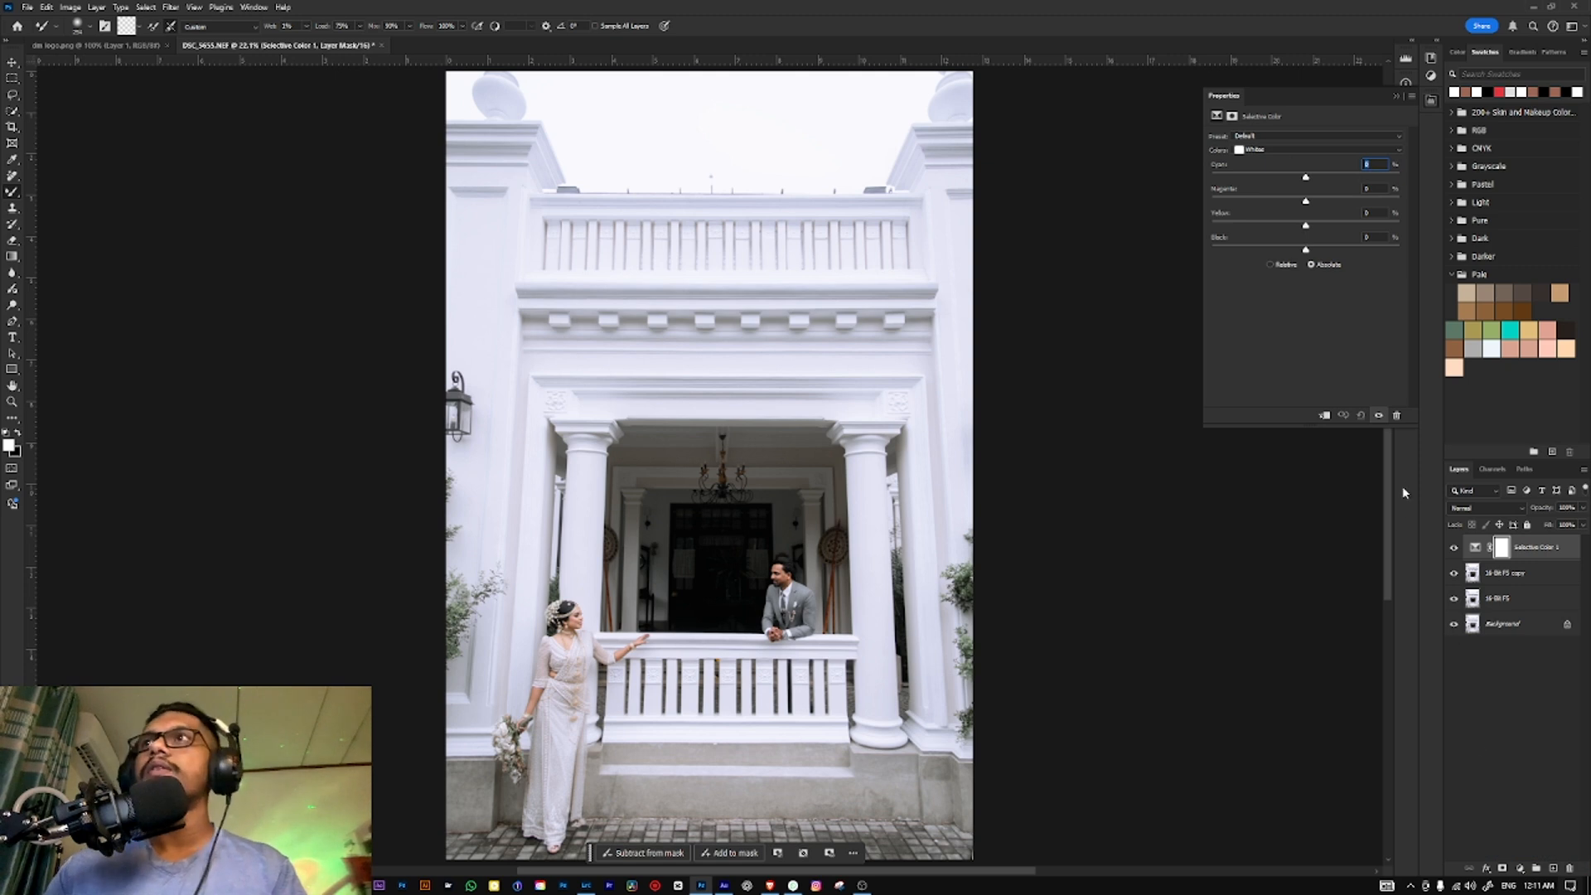
left_click(1280, 149)
left_click(1259, 159)
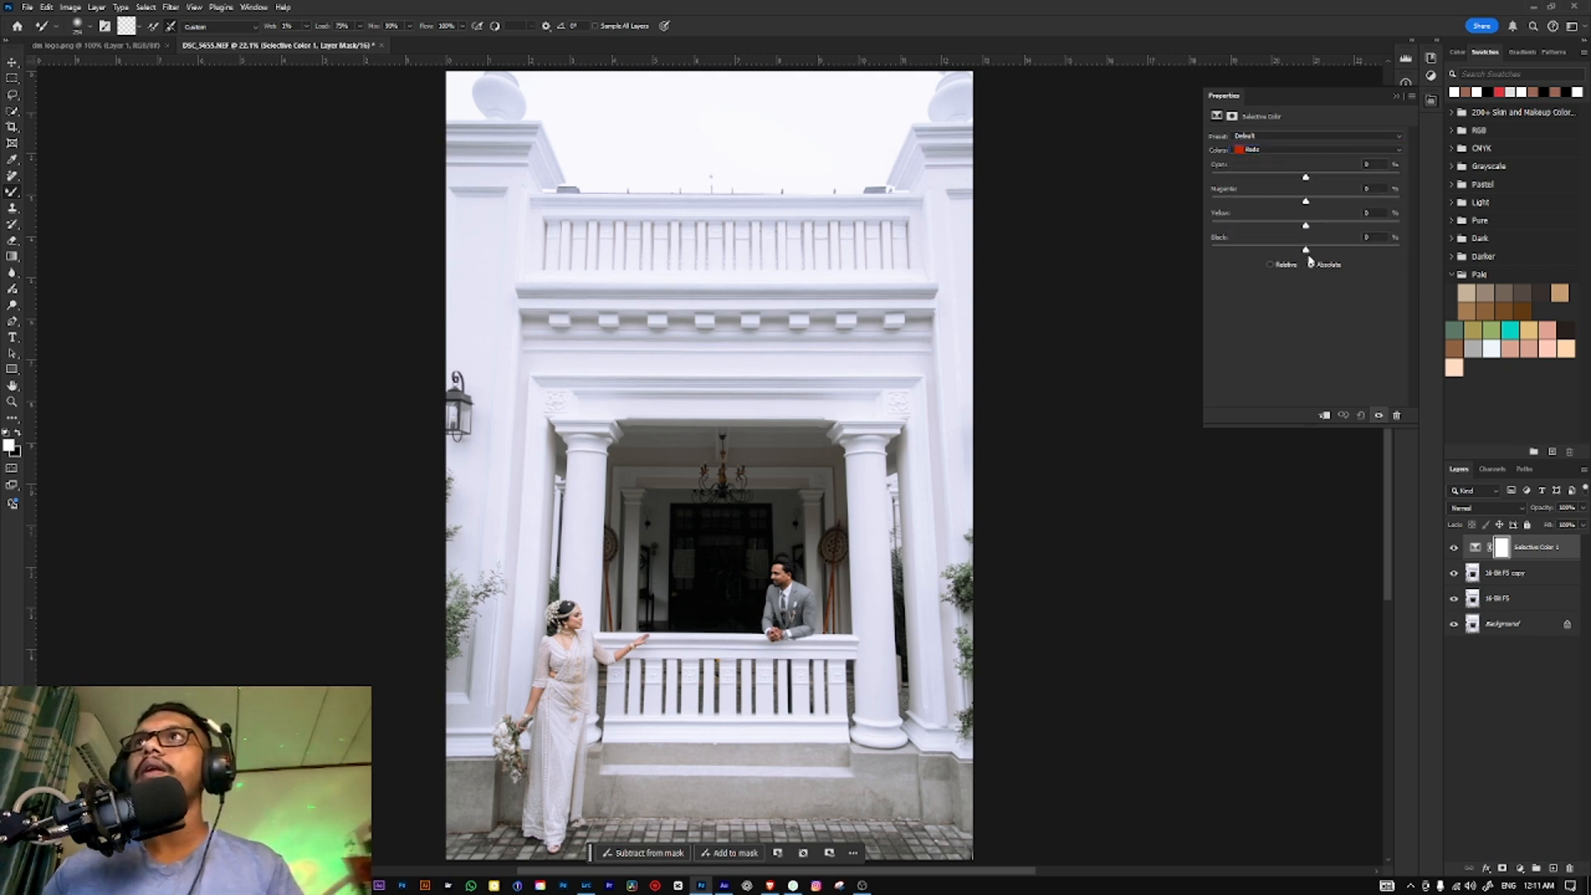
left_click_drag(1307, 250, 1271, 252)
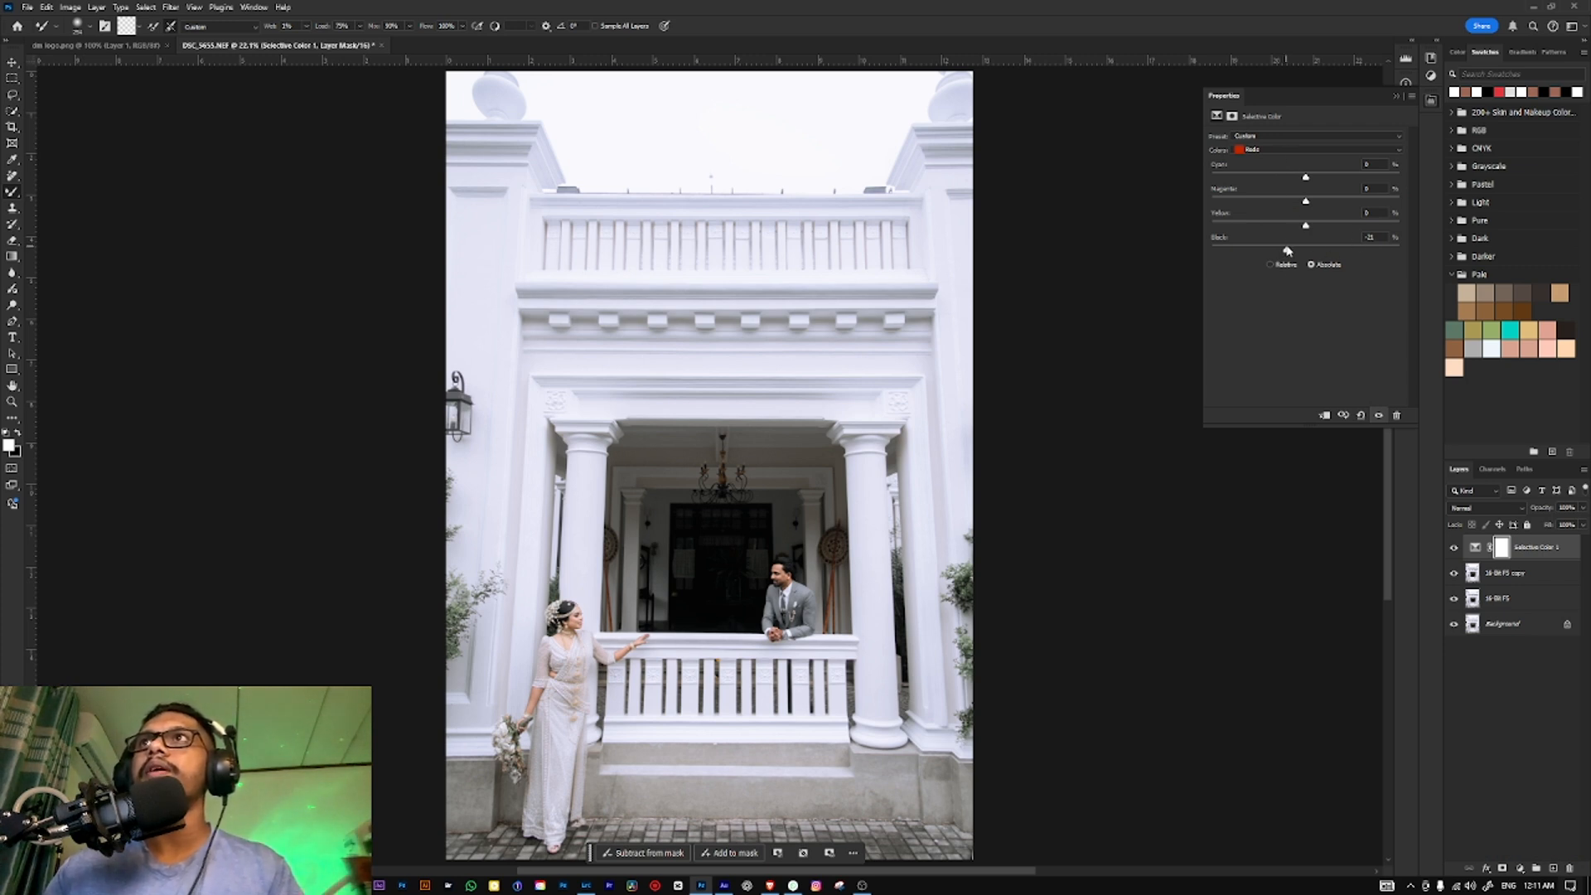
left_click(1264, 149)
left_click_drag(1303, 253, 1295, 253)
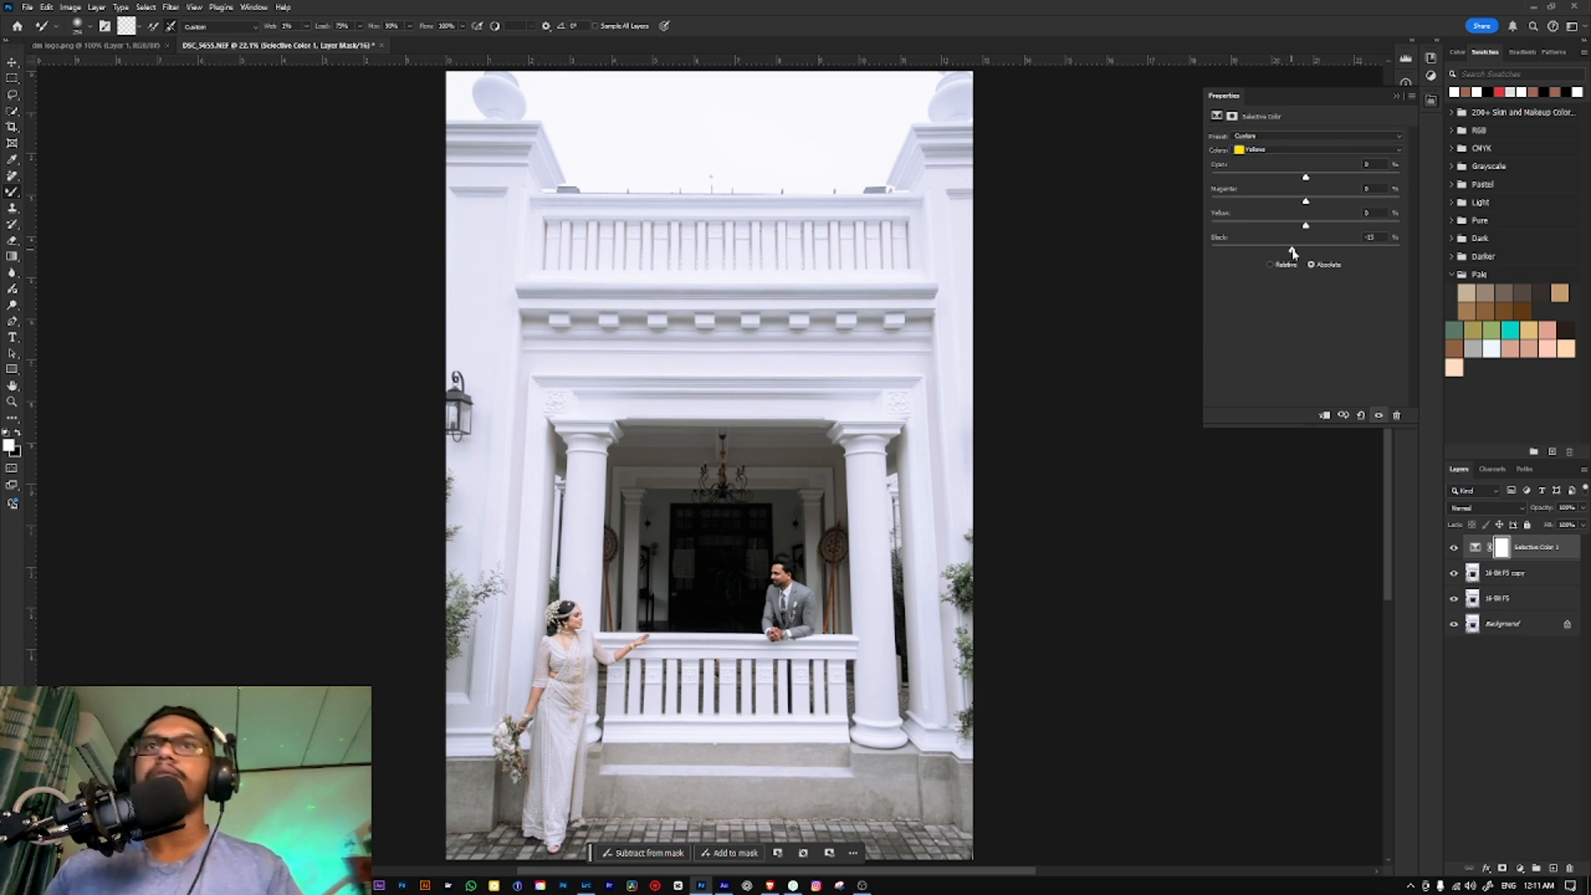
Step: Invert the Selective Color mask and paint white over the skin of the bride and groom
key("ctrl+i")
key("shift+b")
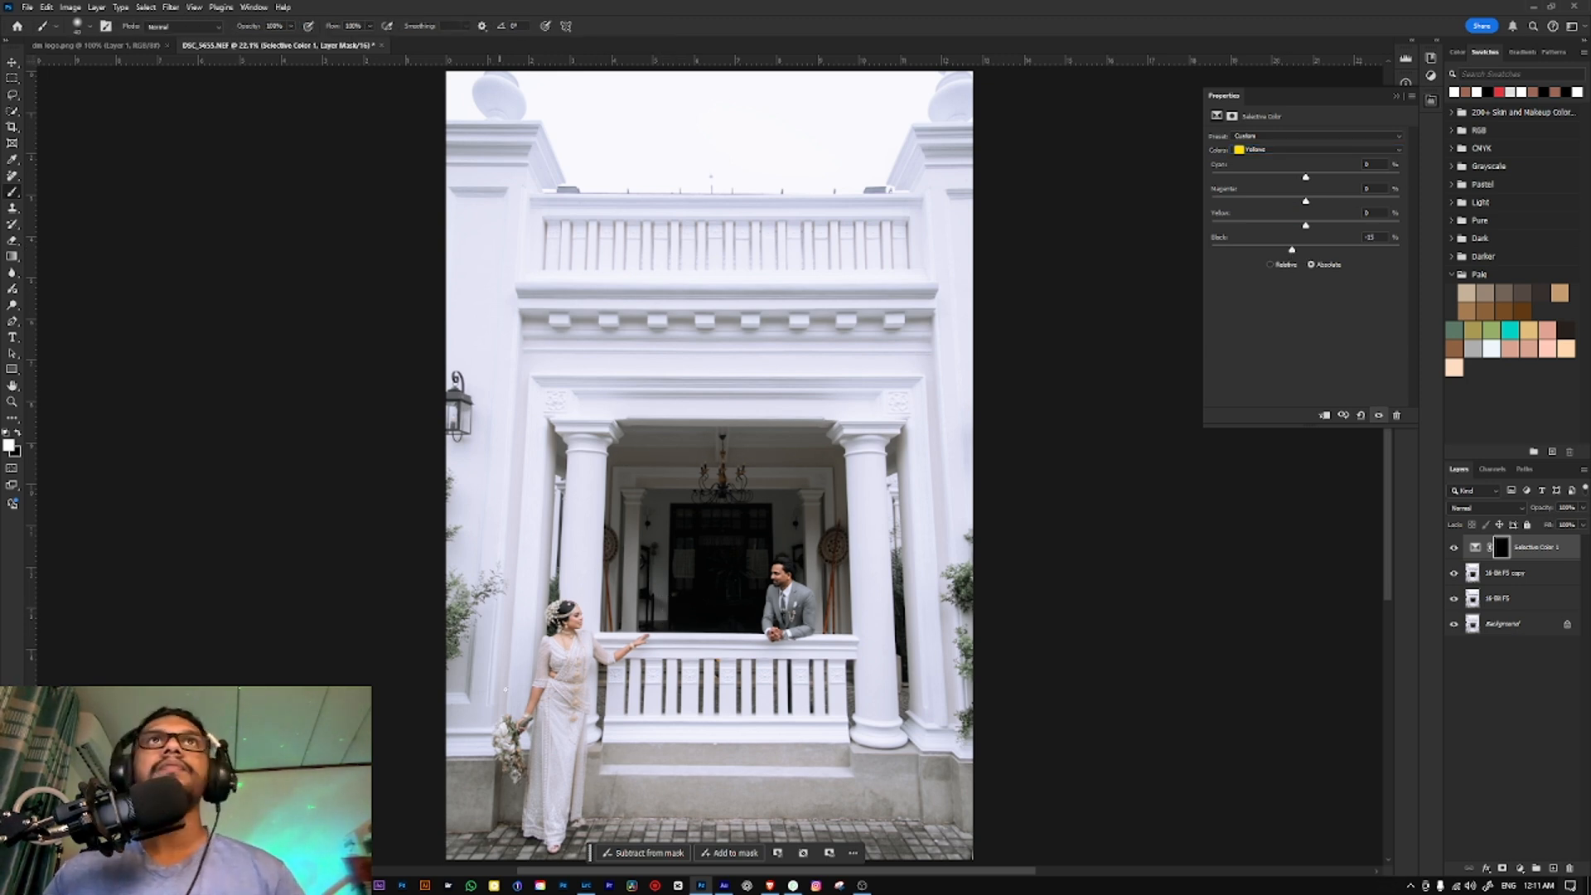
left_click(526, 661)
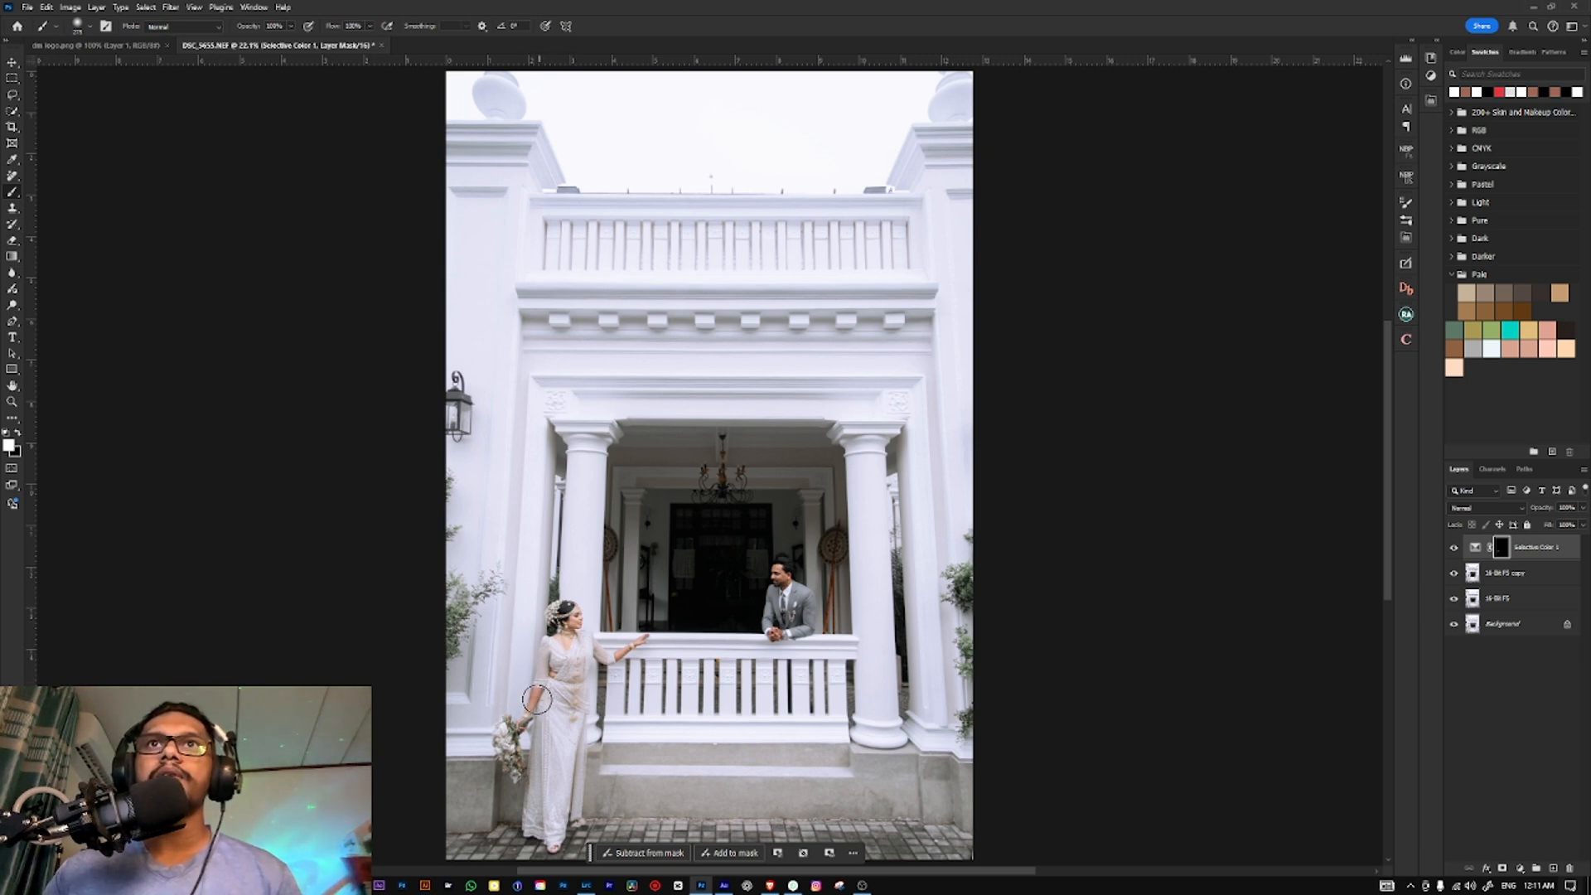
left_click(537, 700)
key("bracketleft")
left_click_drag(770, 579, 779, 575)
left_click(784, 634)
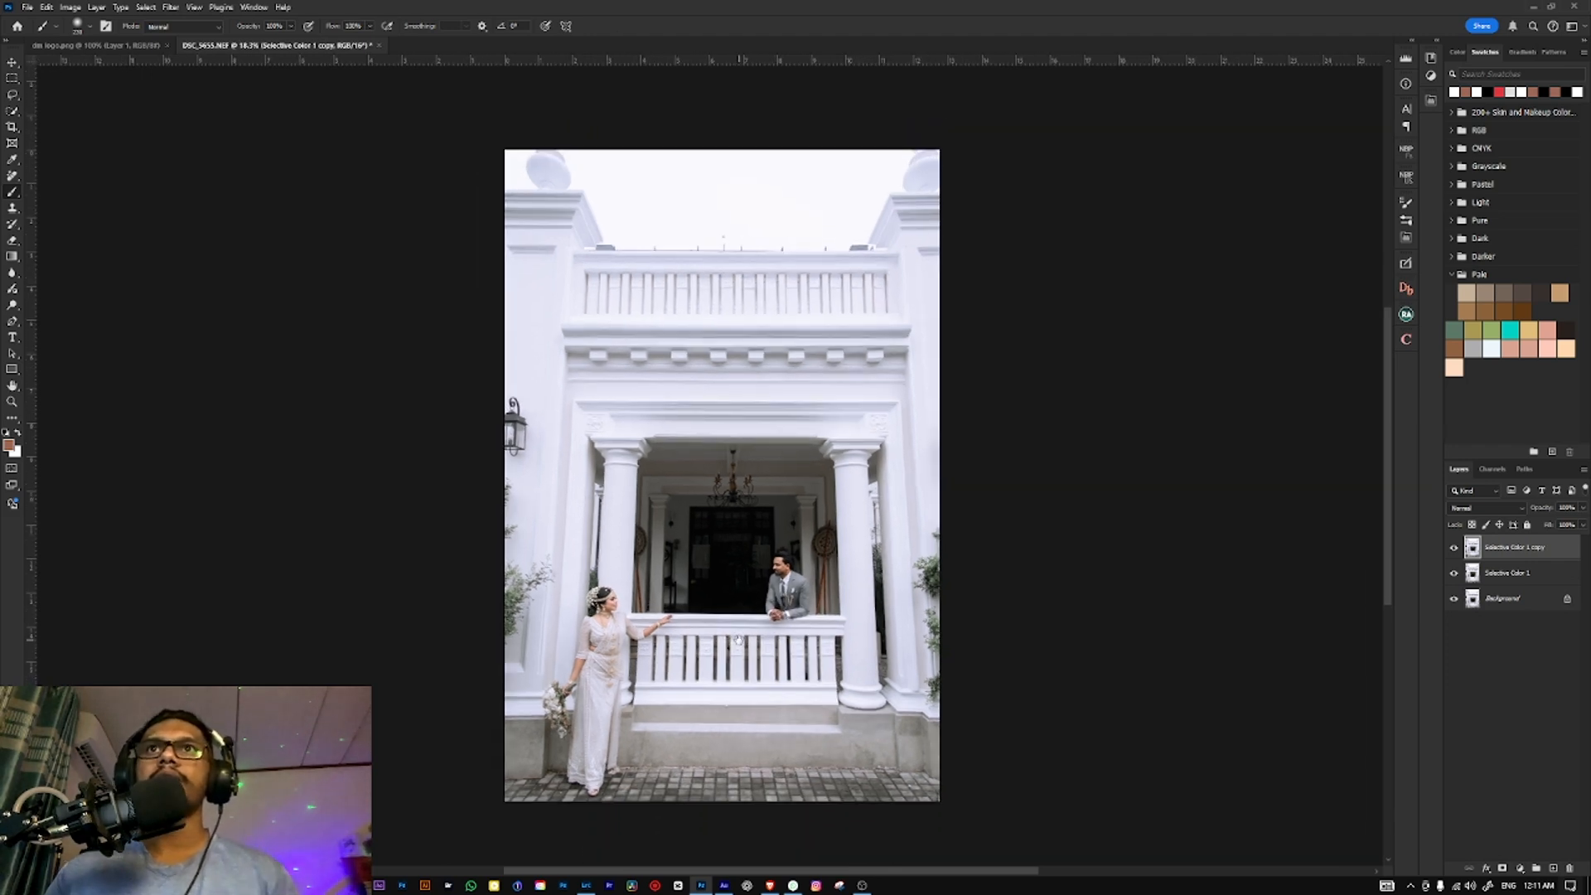
Step: Open the merged photo copy in the Camera Raw Filter and darken the paving with a gradient mask from the lower edge
scroll(684, 654, "up", 2)
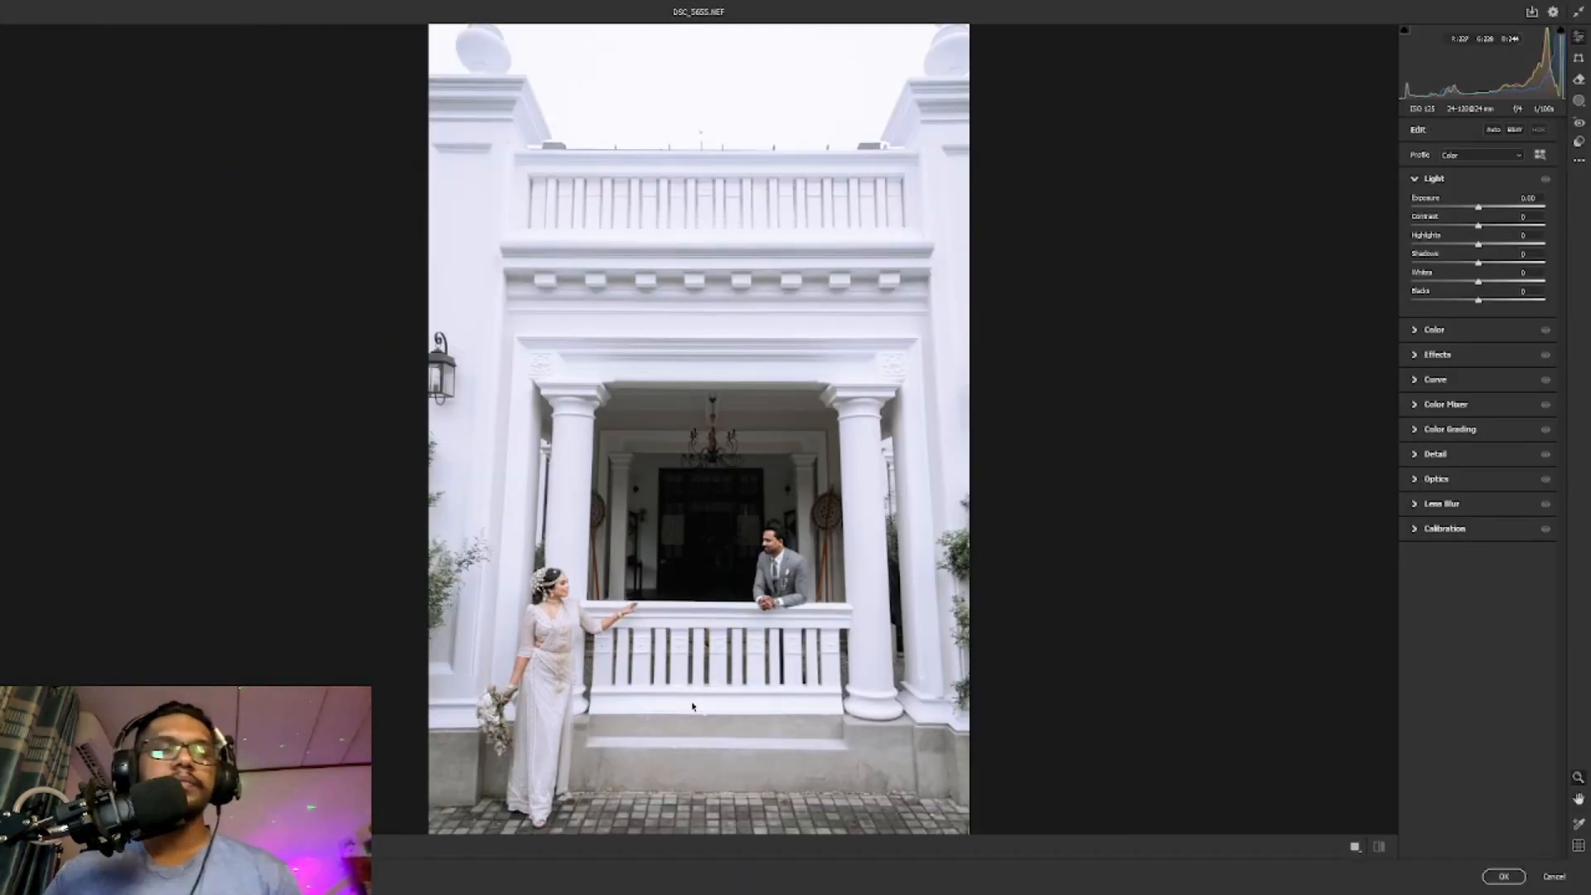
left_click_drag(685, 829, 686, 793)
left_click_drag(1478, 408, 1459, 411)
key("Escape")
key("ctrl+minus")
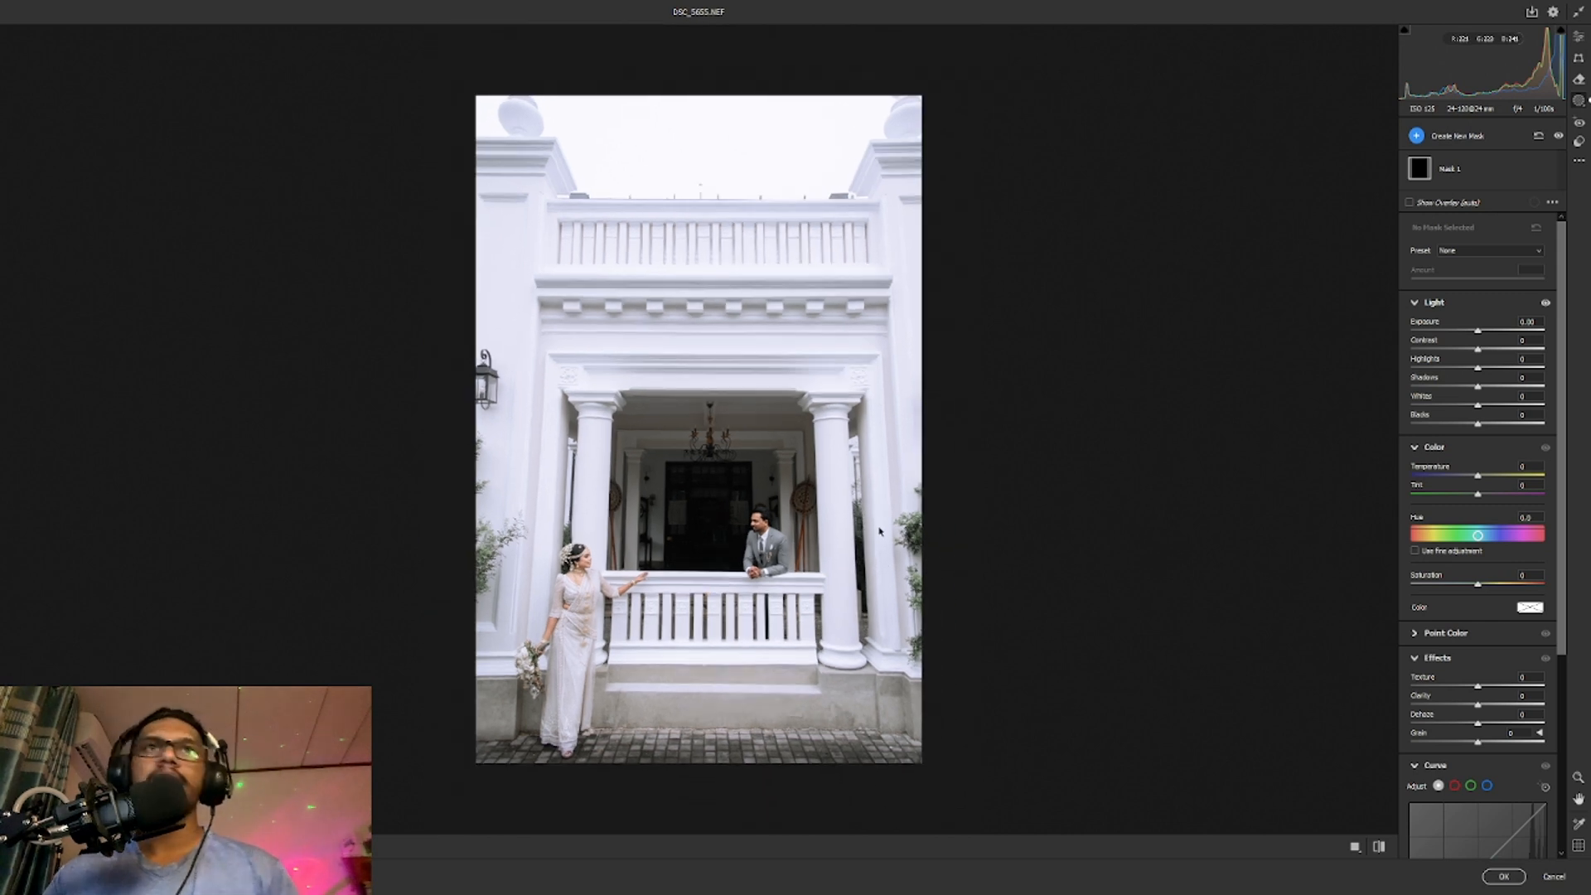
Step: Add a wide radial gradient mask over the sky and upper facade and warm it with Temperature +41
key("j")
left_click_drag(711, 171, 986, 261)
left_click_drag(1478, 607, 1502, 607)
left_click(887, 553)
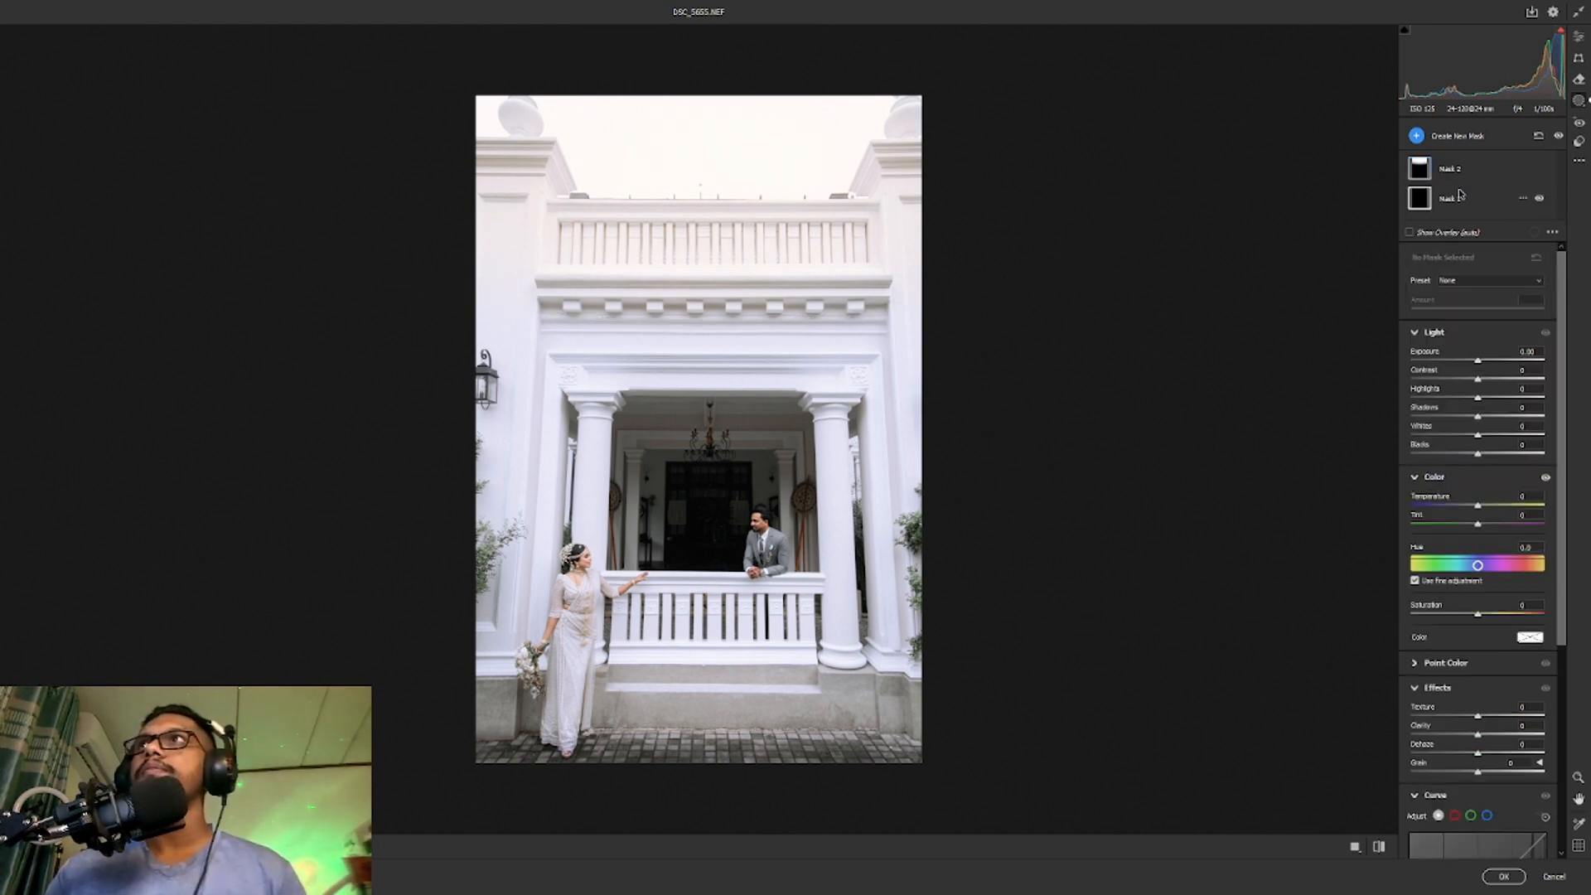
left_click(1434, 174)
left_click(1516, 214)
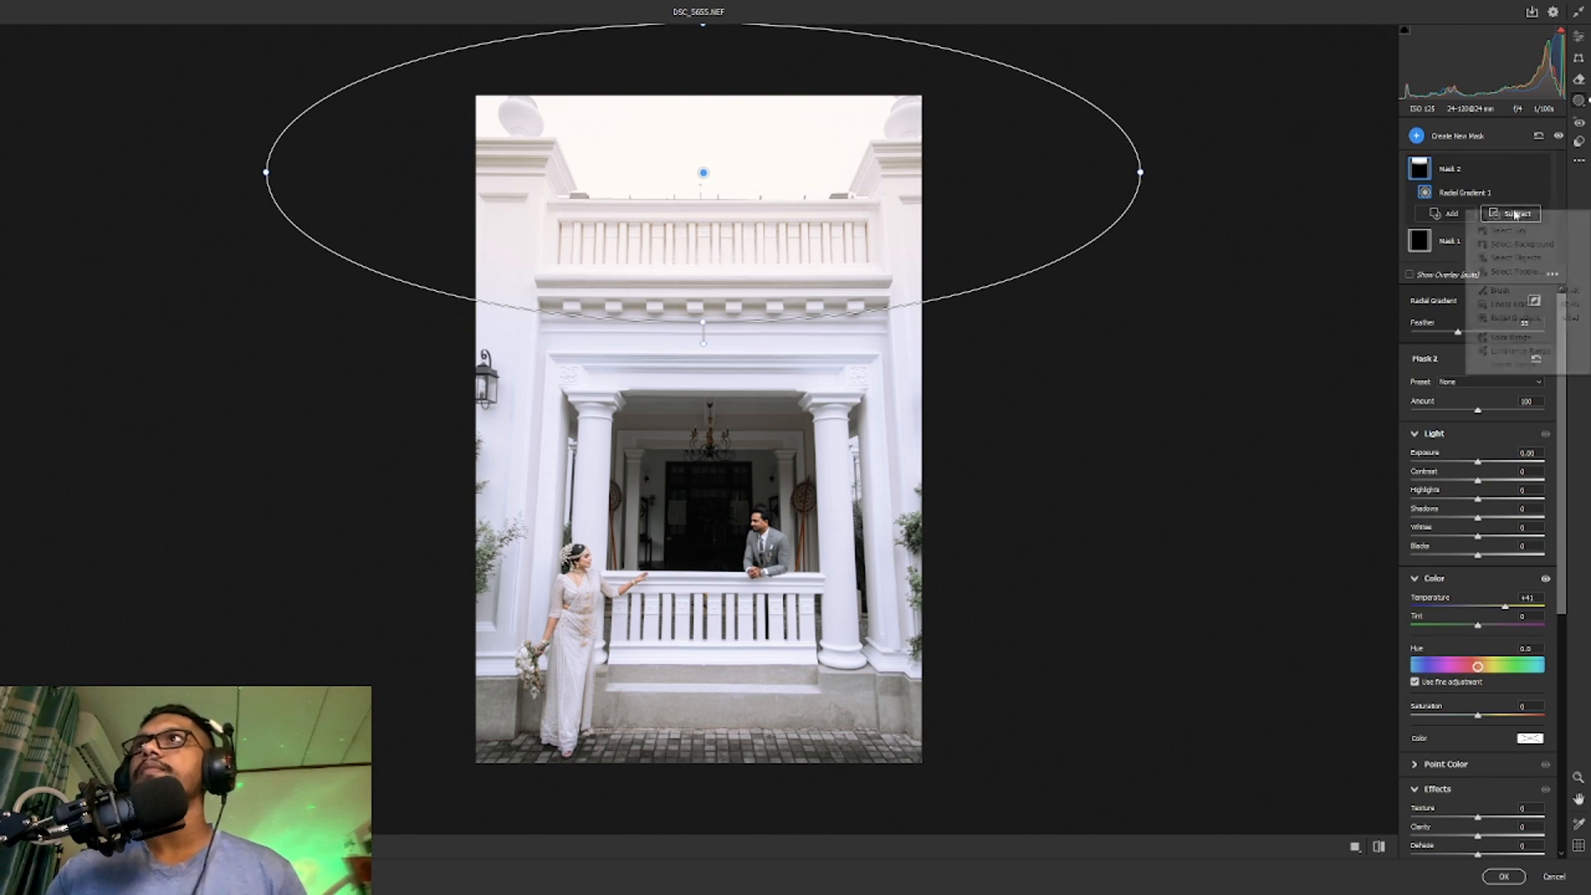
left_click(1500, 298)
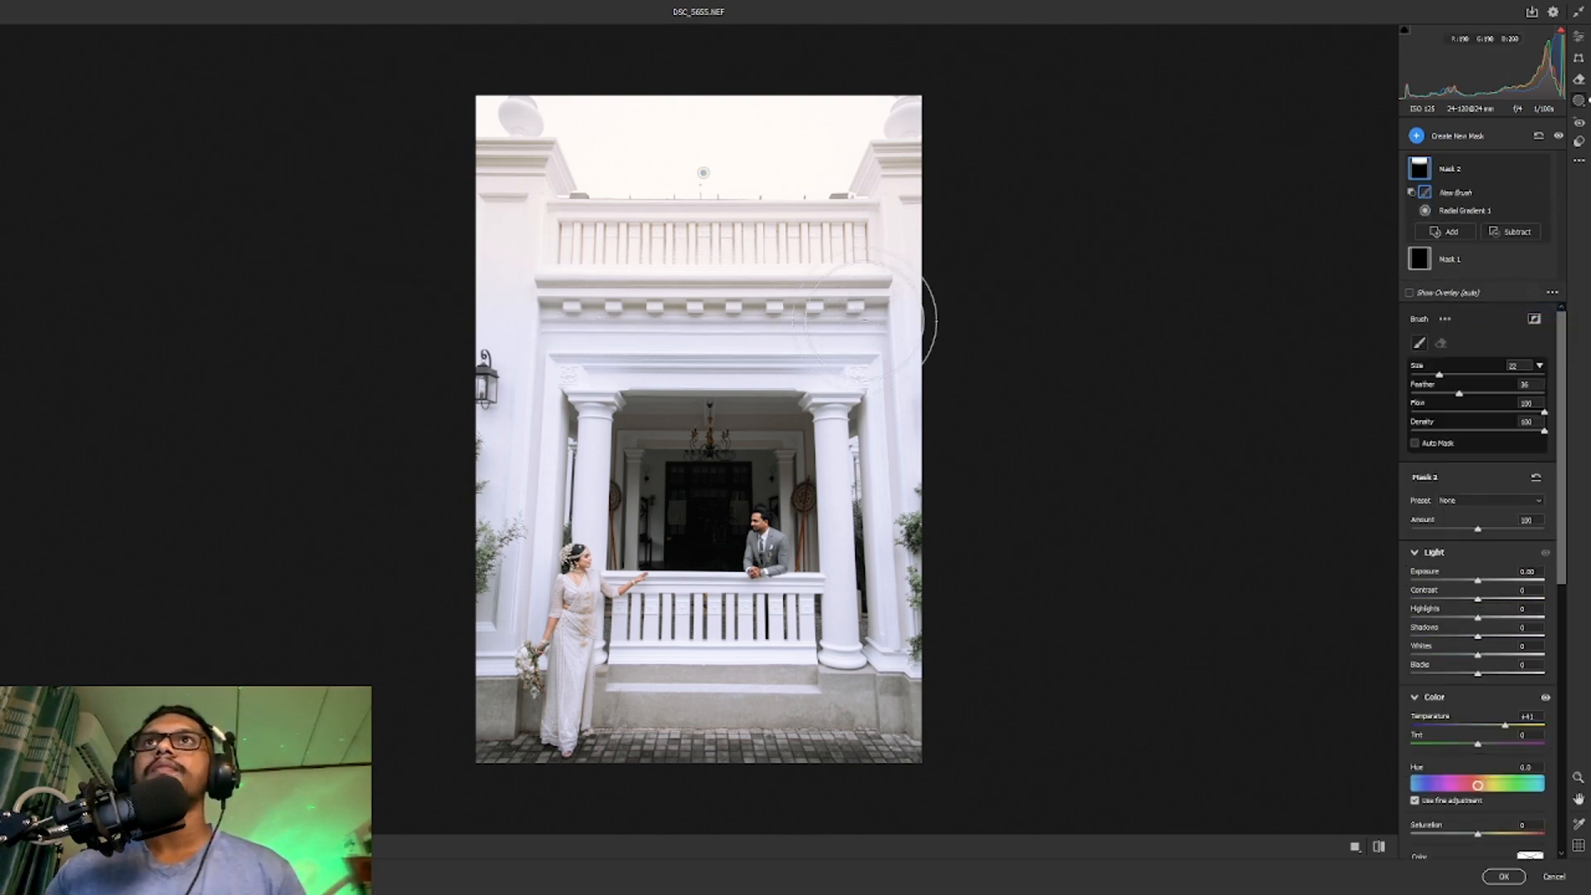
left_click(1017, 438)
key("ctrl+z")
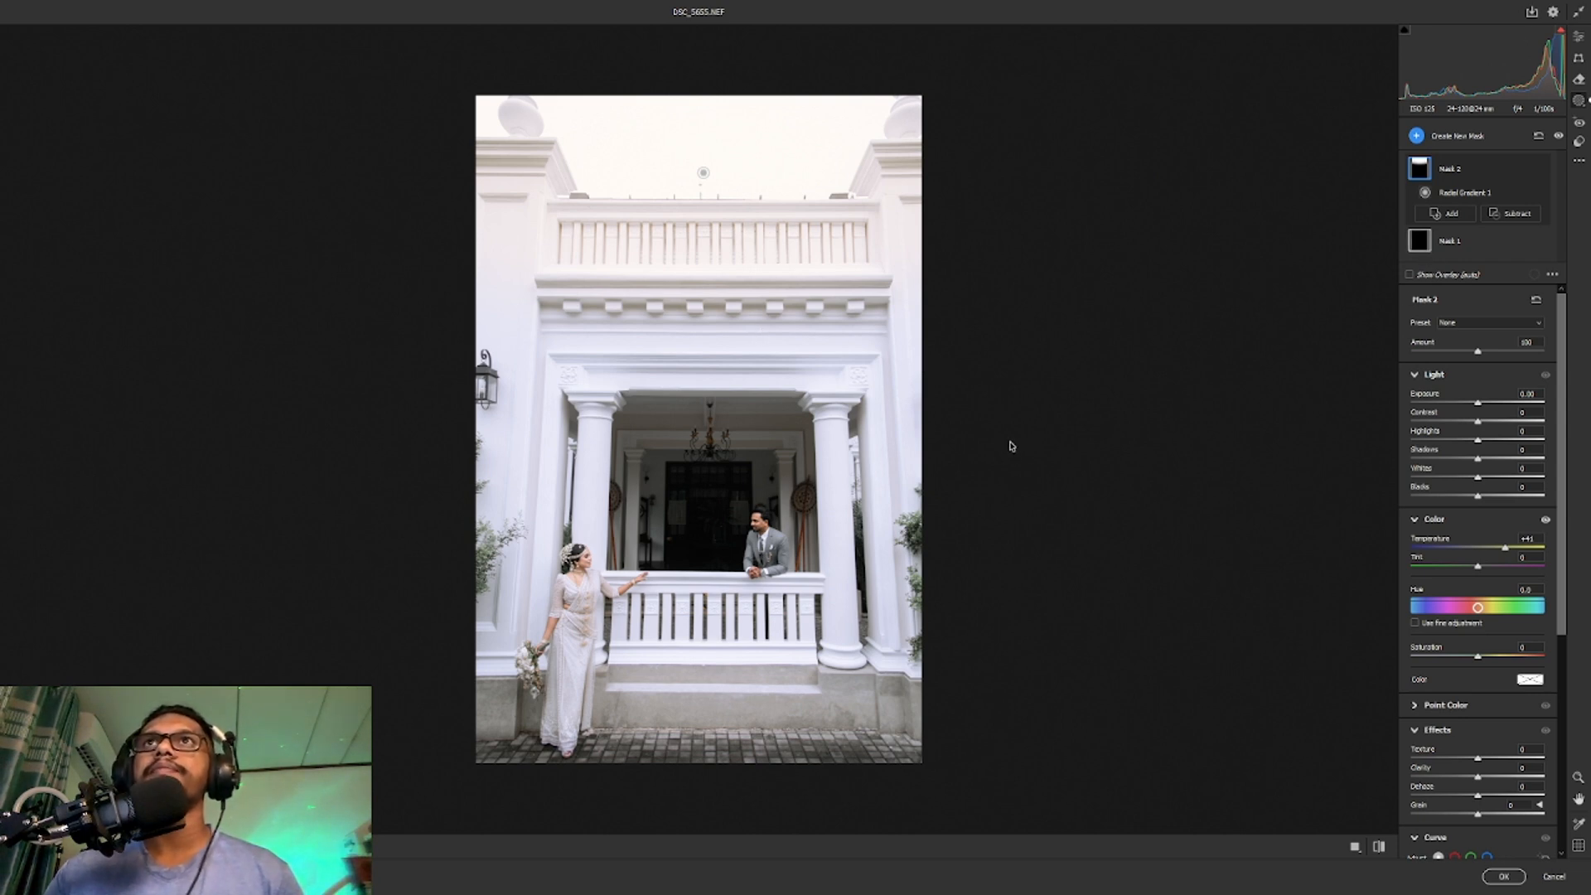
Step: Tilt and narrow the radial gradient mask over the sky, and set its Temperature to +31 and Whites to +11
left_click(704, 172)
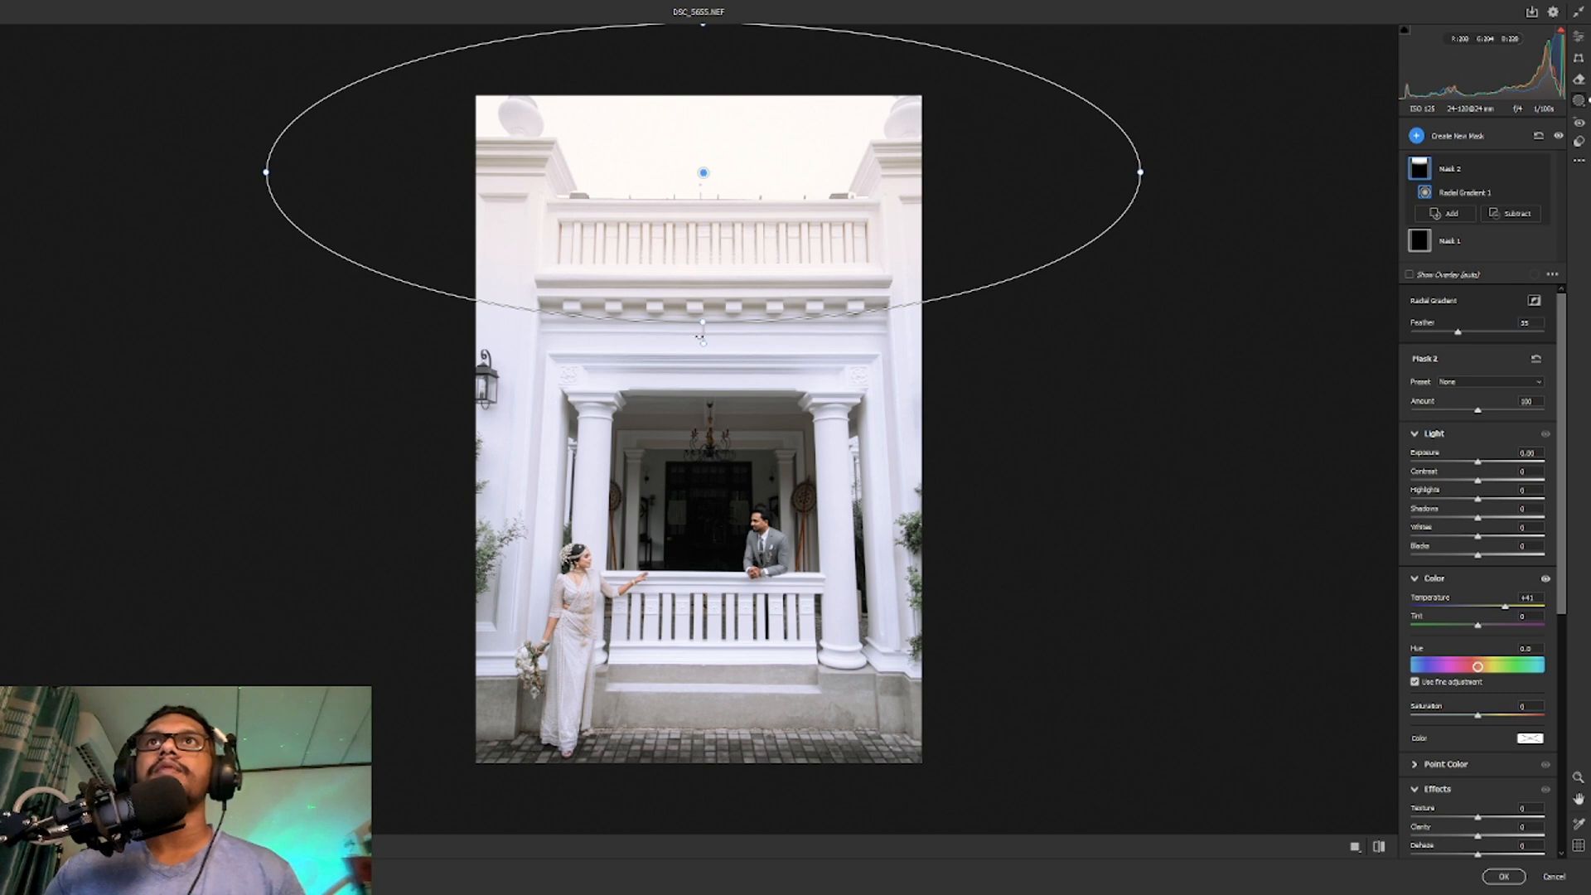
left_click_drag(698, 336, 701, 260)
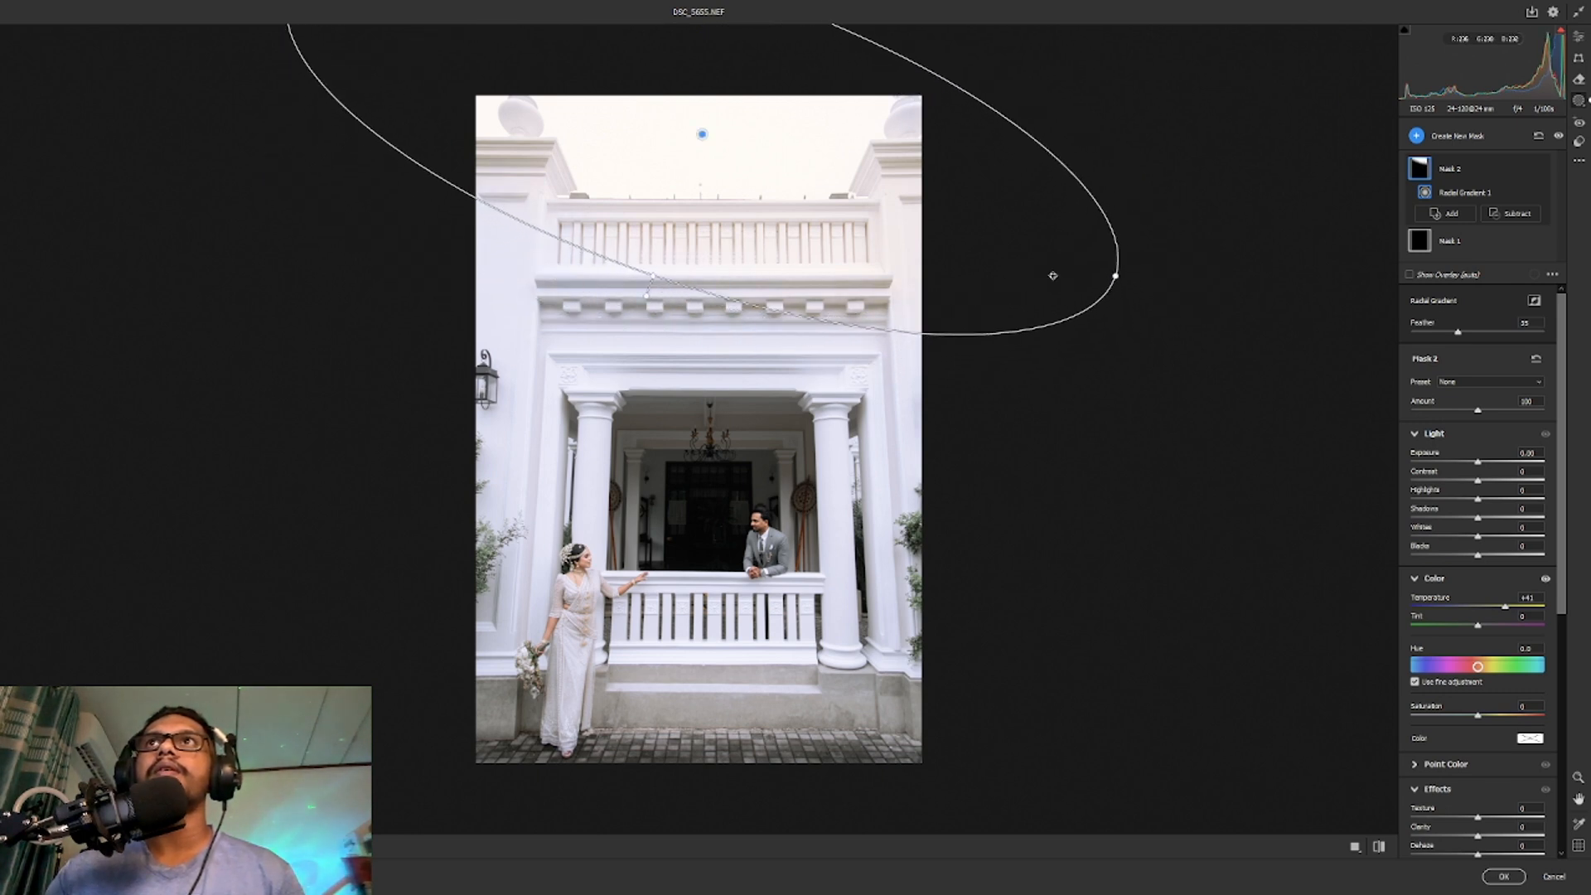
left_click_drag(1053, 275, 1016, 266)
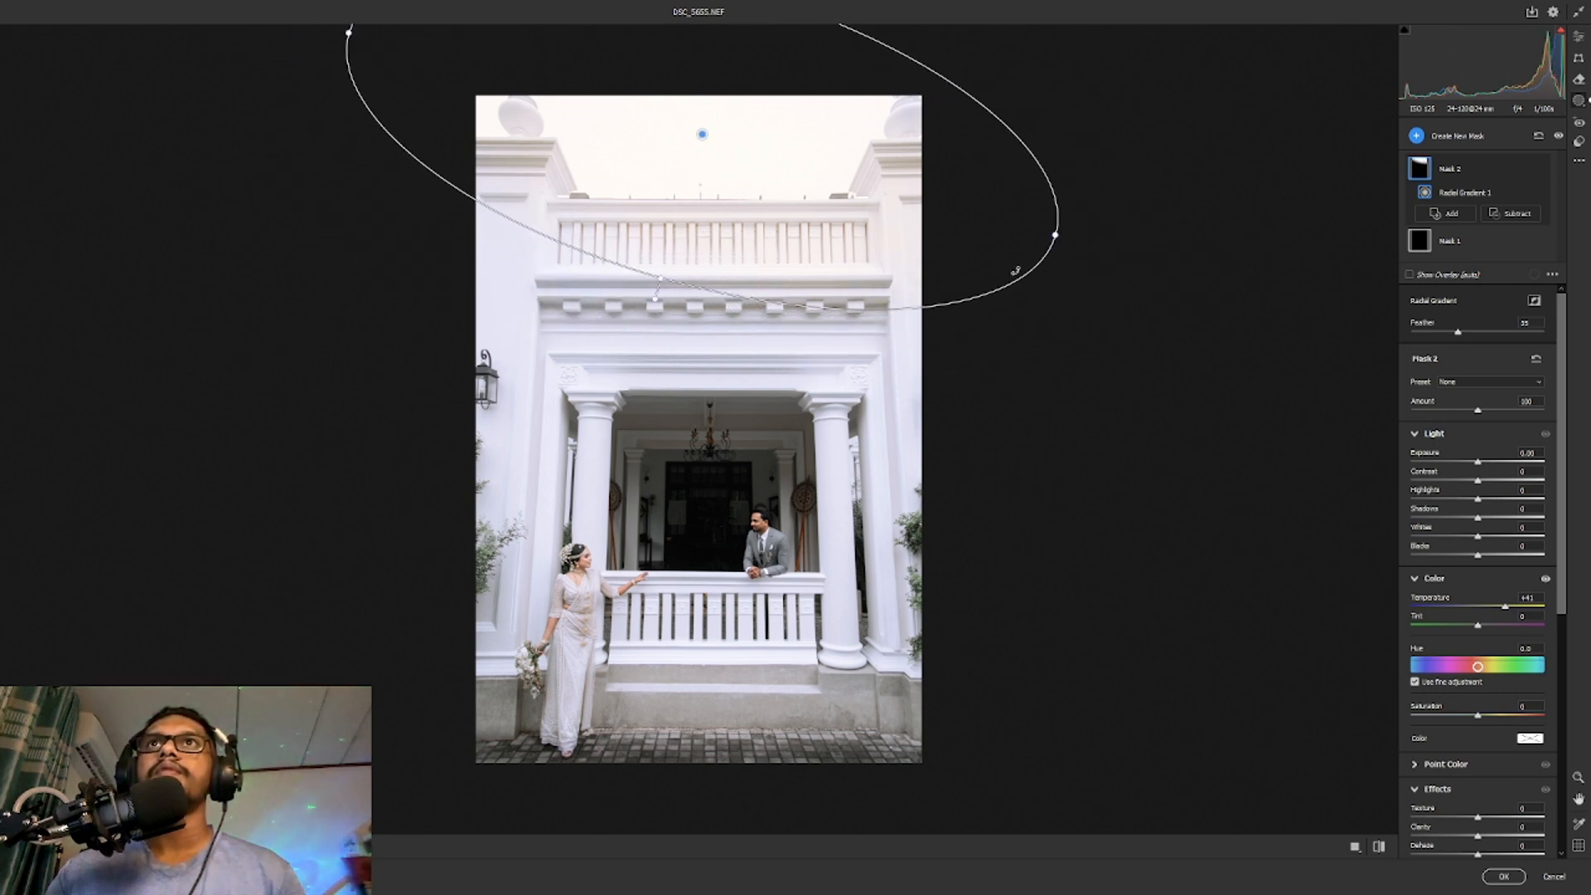
left_click_drag(1505, 606, 1499, 605)
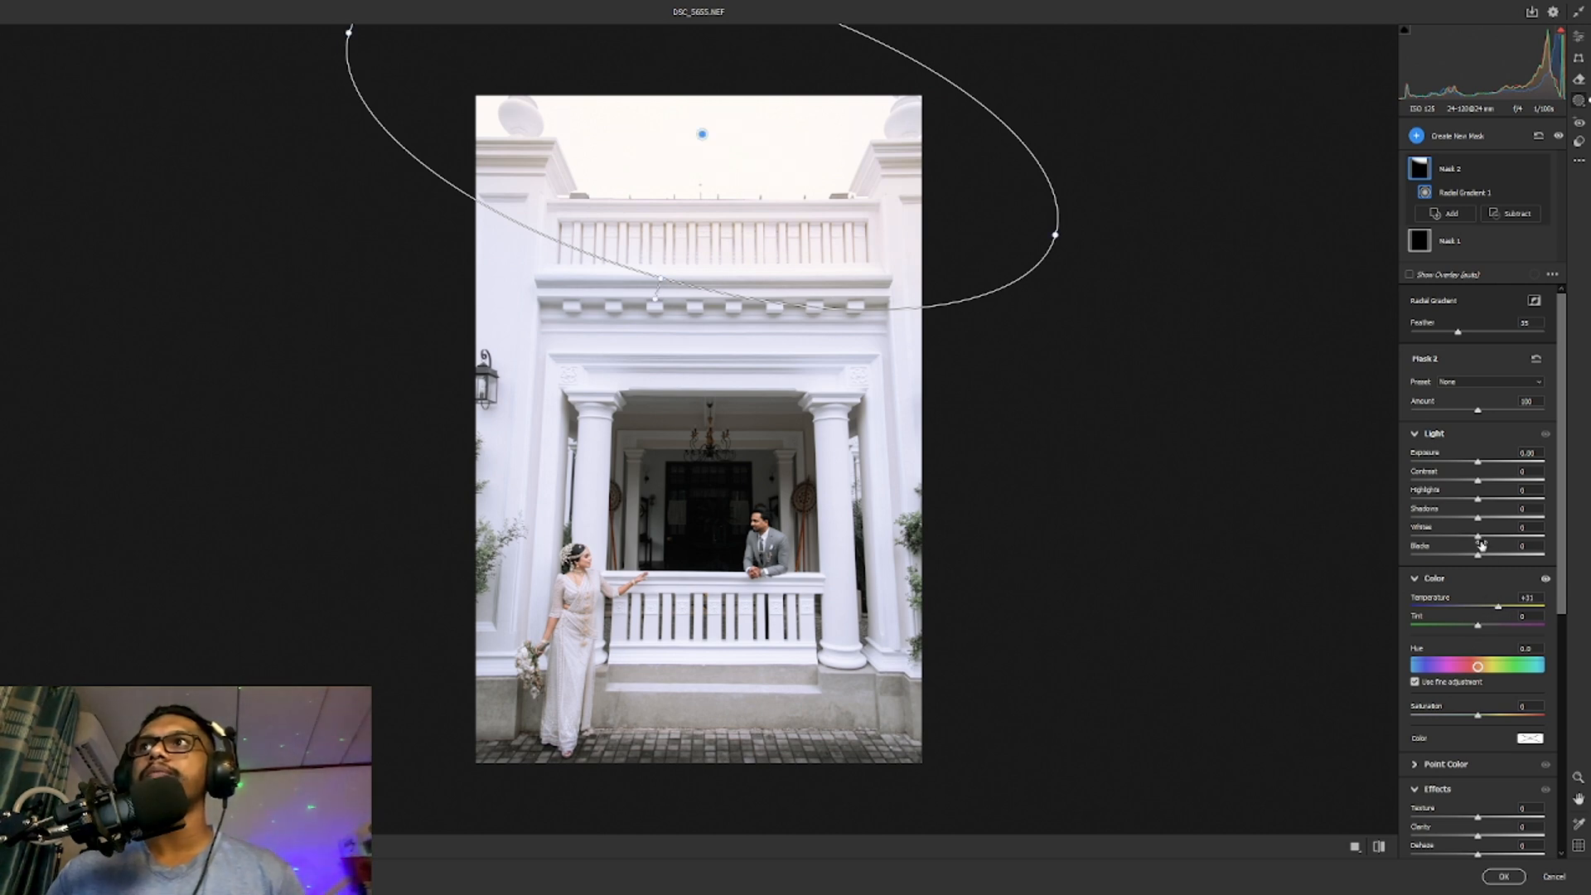
left_click_drag(1480, 539, 1495, 537)
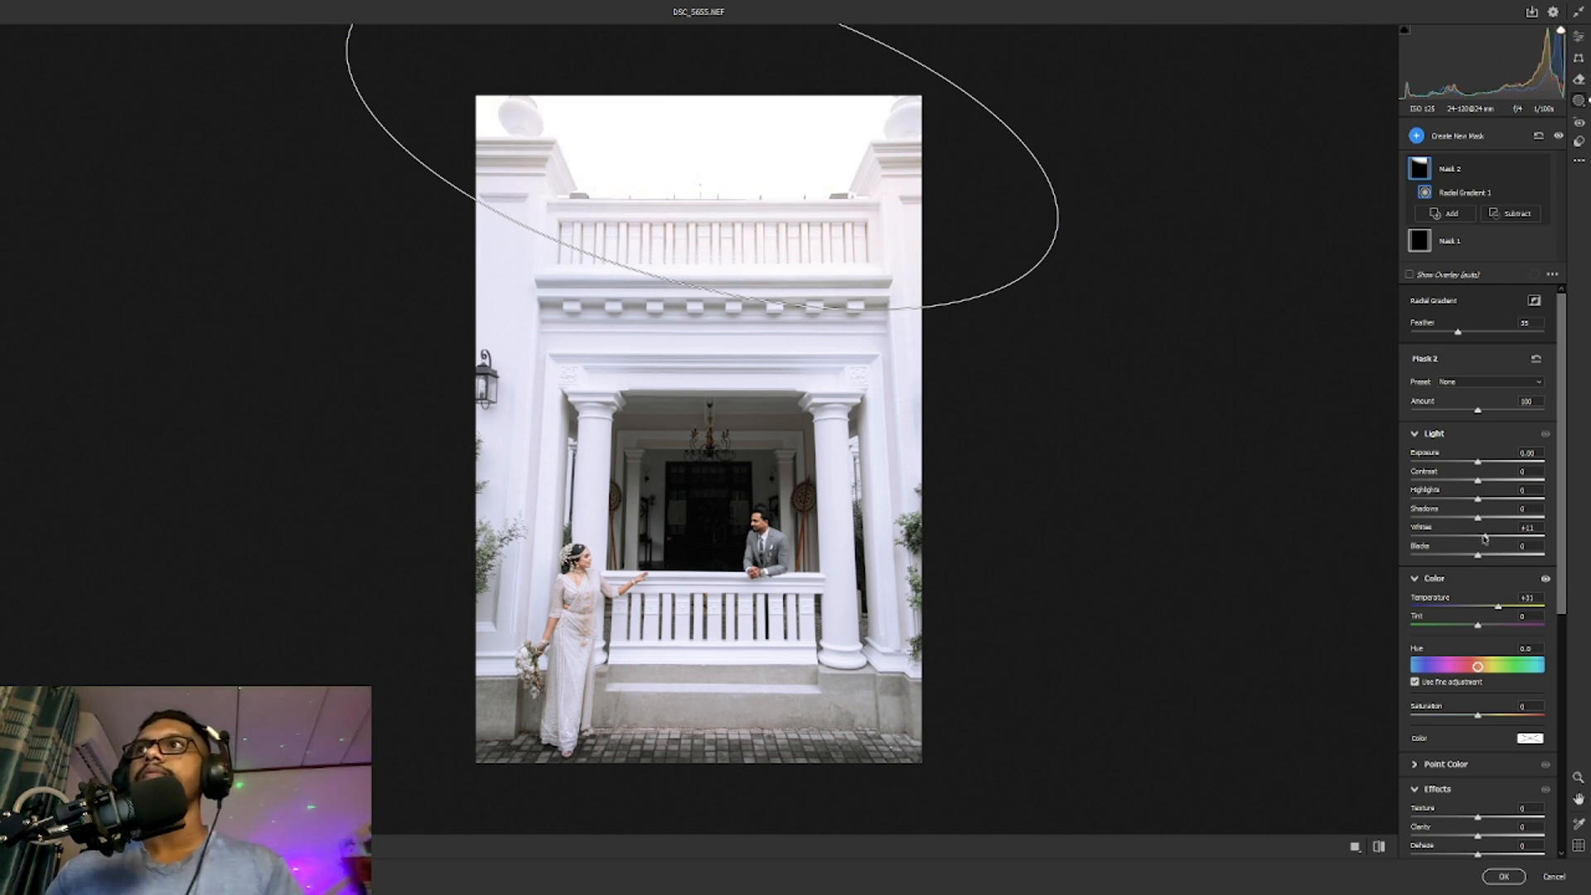
left_click(1005, 569)
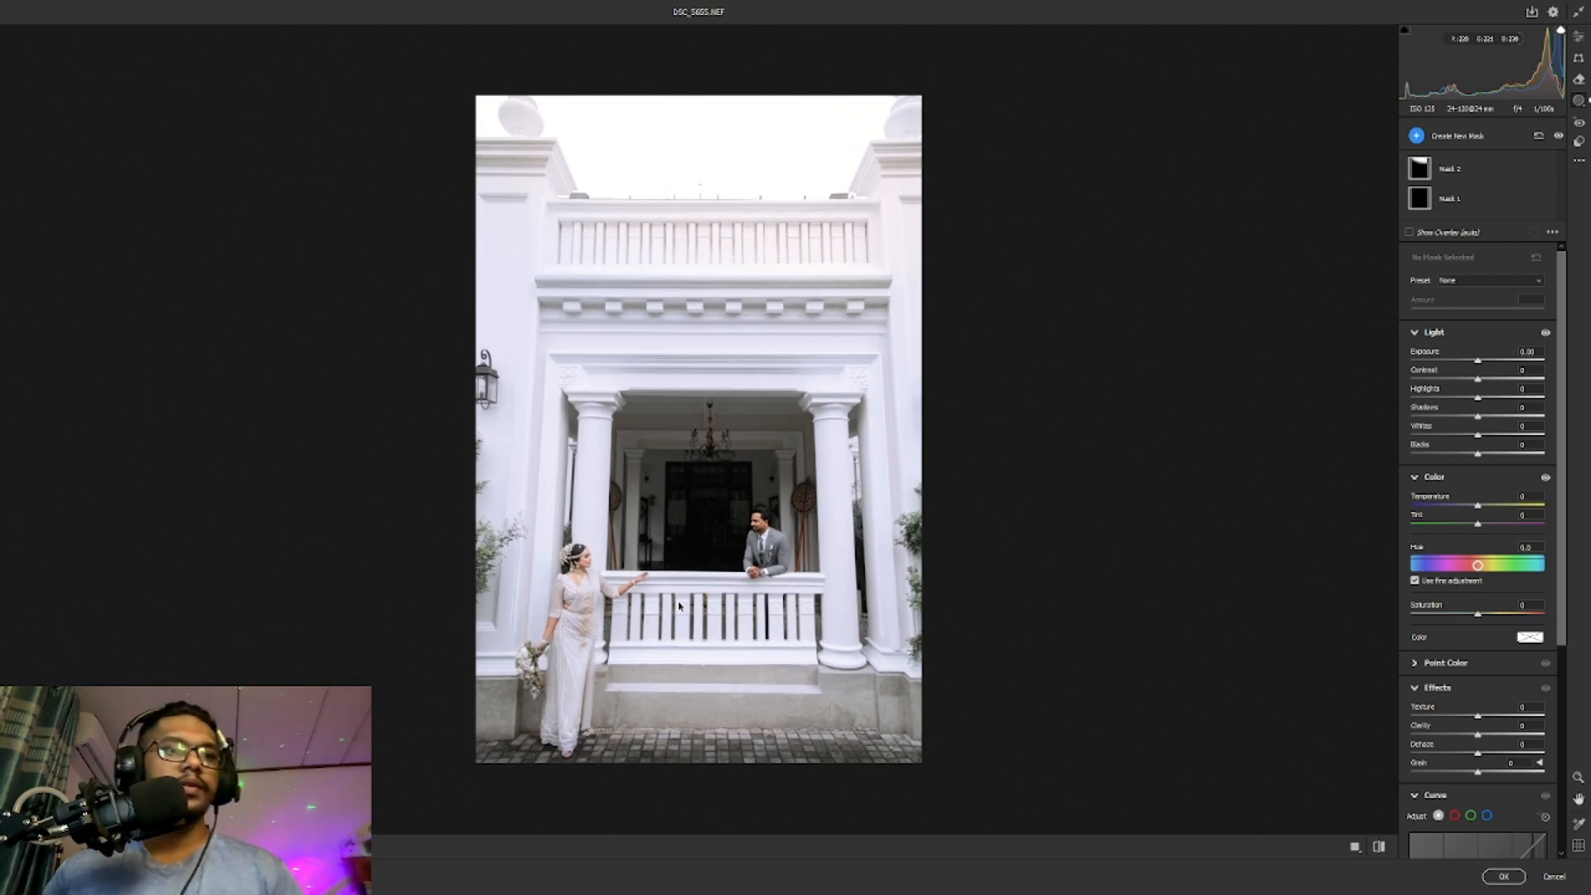
Step: Add a large inverted radial gradient mask around the building and couple, and lower its Exposure to about -0.7
key("j")
mouse_move(665, 449)
left_mouse_down()
mouse_move(942, 735)
mouse_move(920, 762)
mouse_move(930, 683)
left_mouse_up()
key("x")
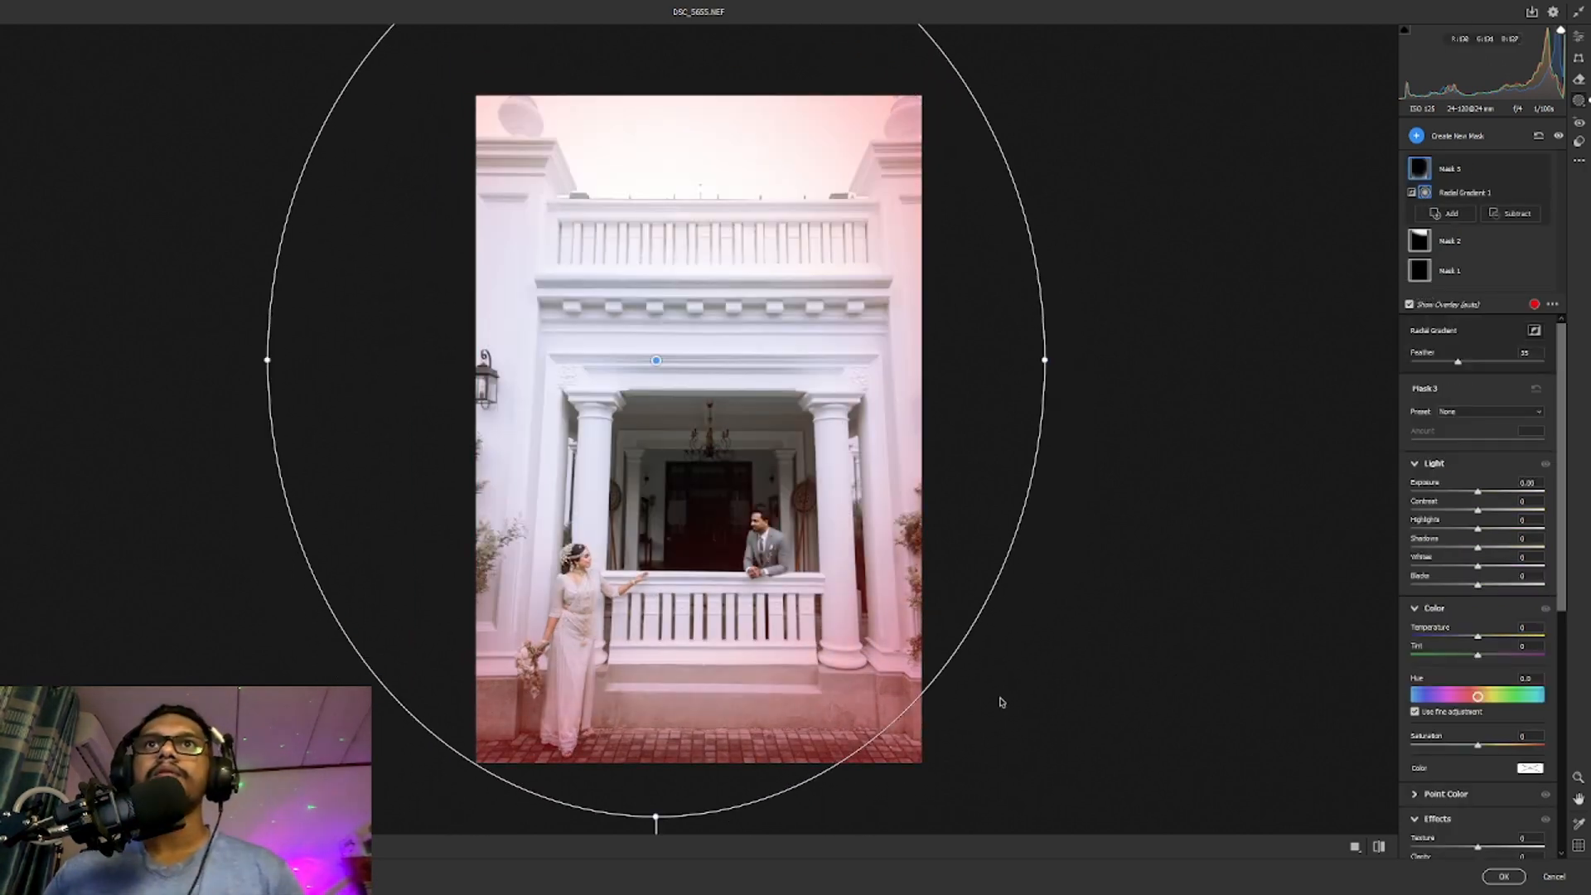
left_click_drag(1478, 493, 1464, 496)
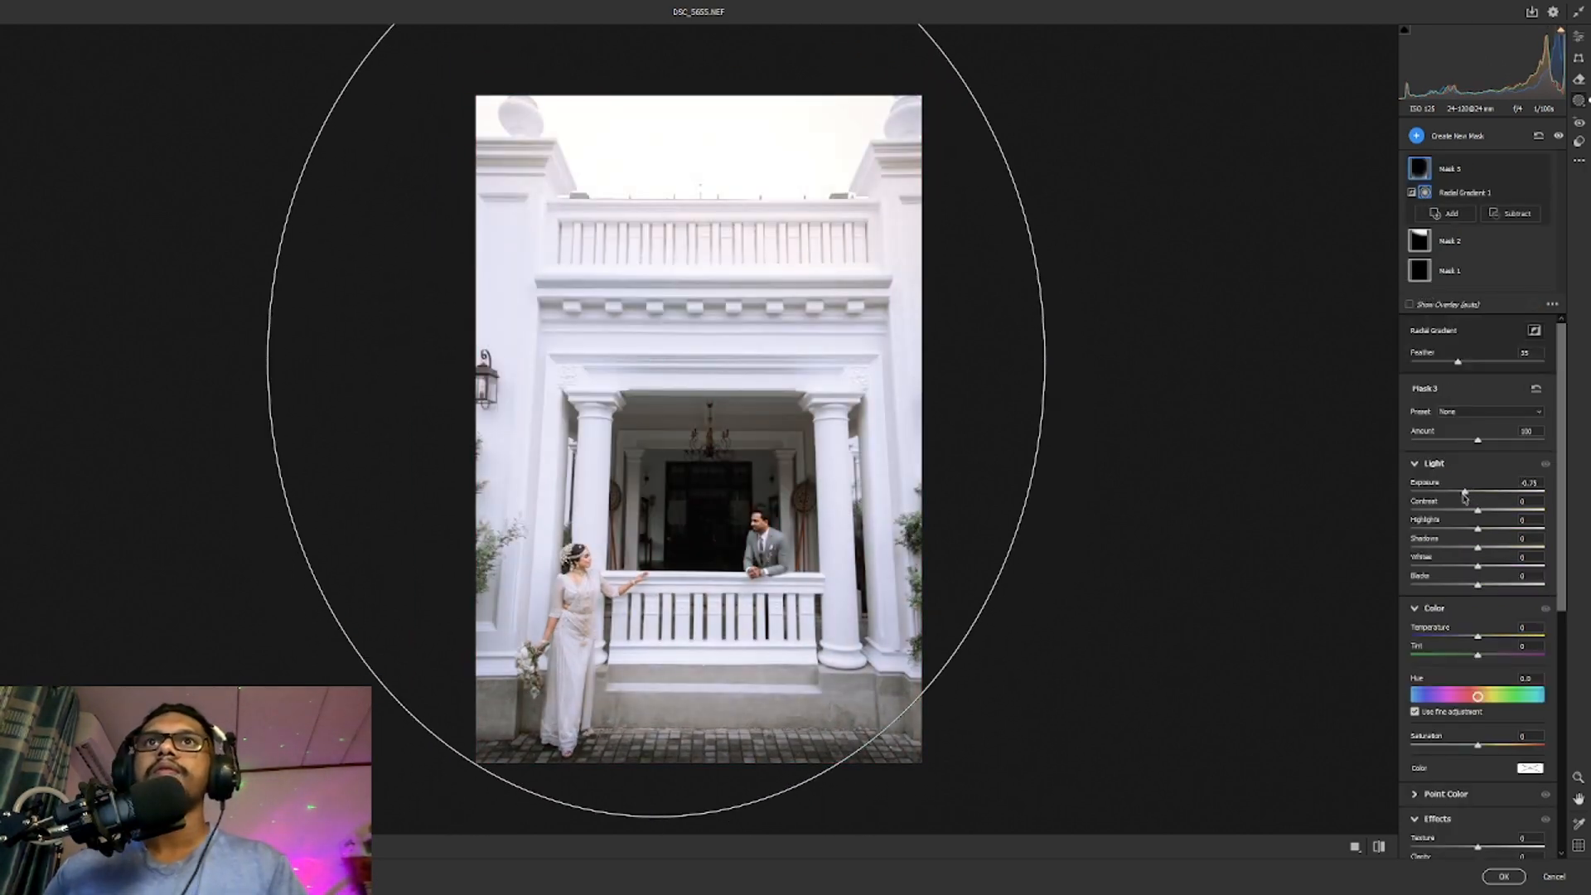
Step: Add an oval radial gradient mask centred on the doorway with Whites +4, and apply the Camera Raw edits
key("shift+j")
left_click_drag(702, 437, 990, 729)
left_click_drag(1478, 596, 1481, 596)
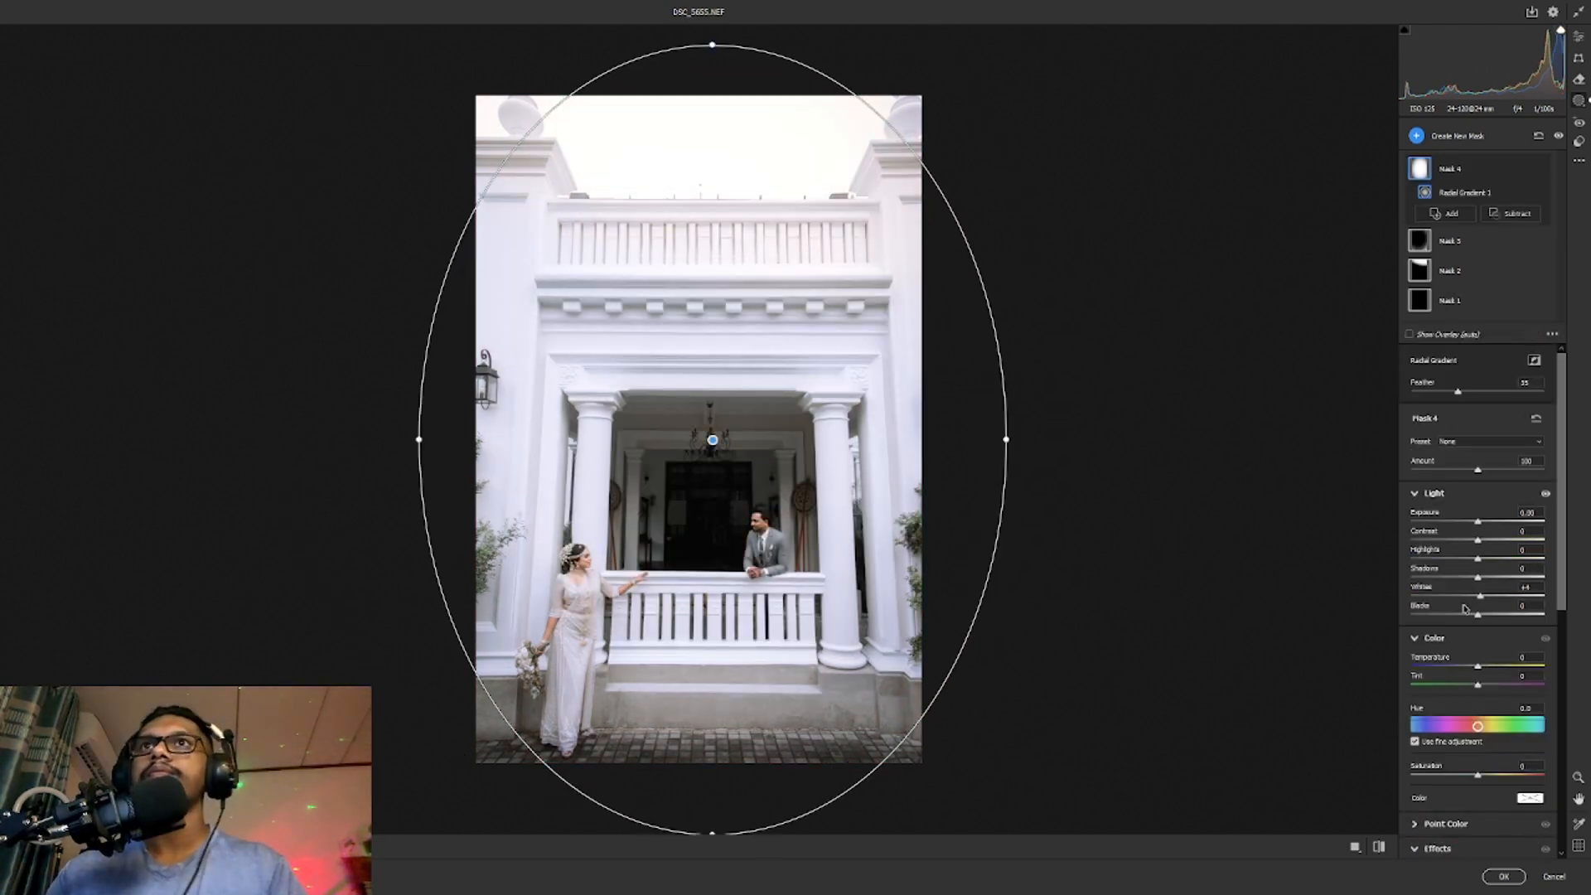
key("Escape")
key("e")
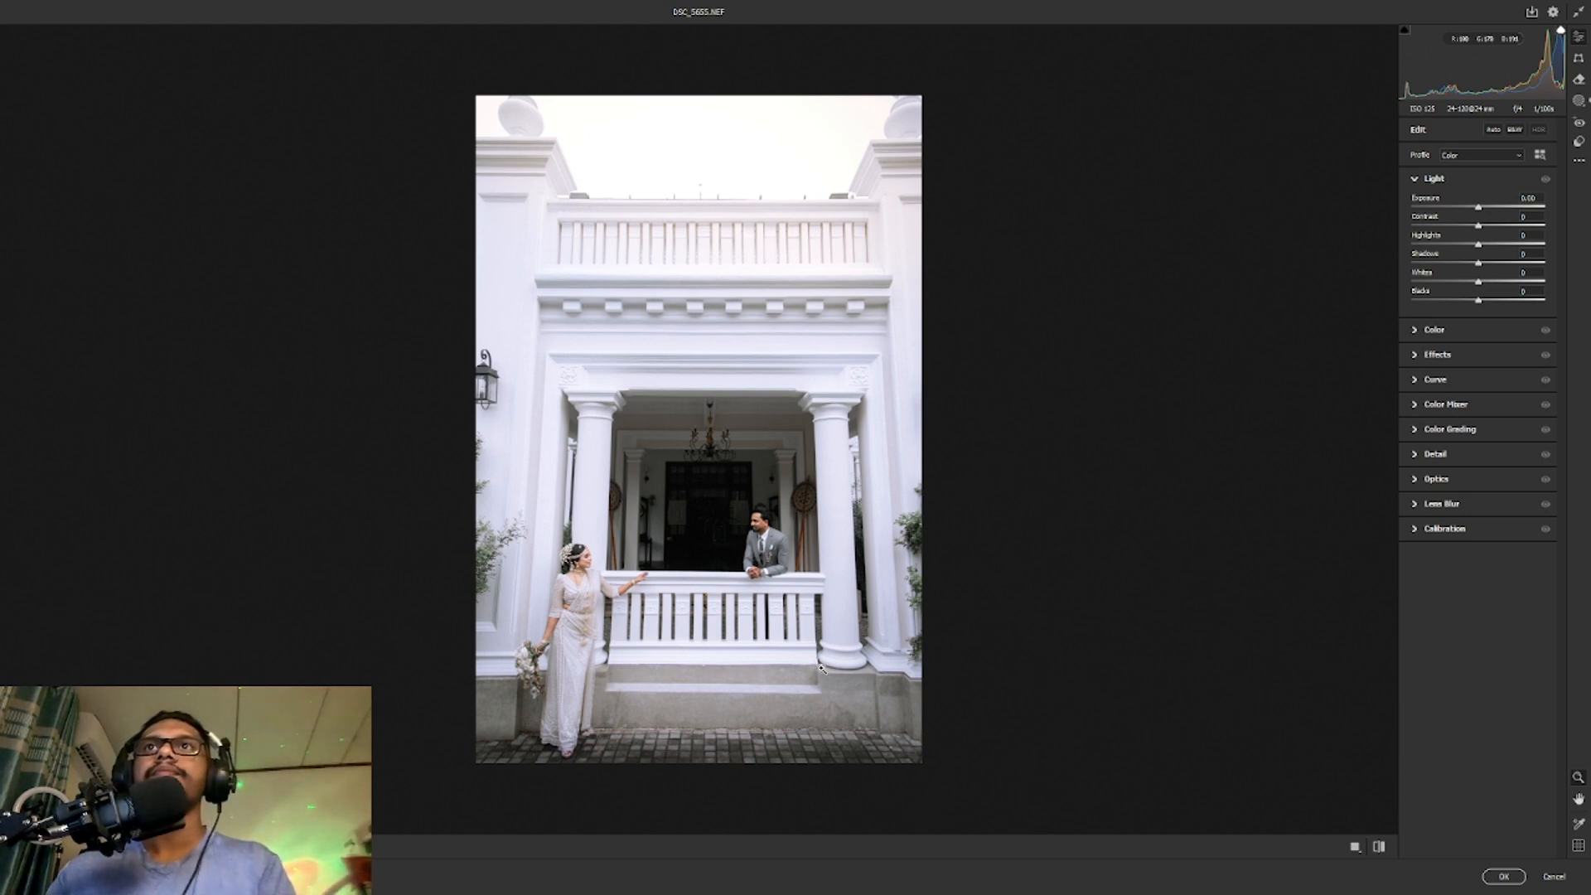
scroll(816, 668, "down", 1)
scroll(725, 673, "up", 2)
key("Return")
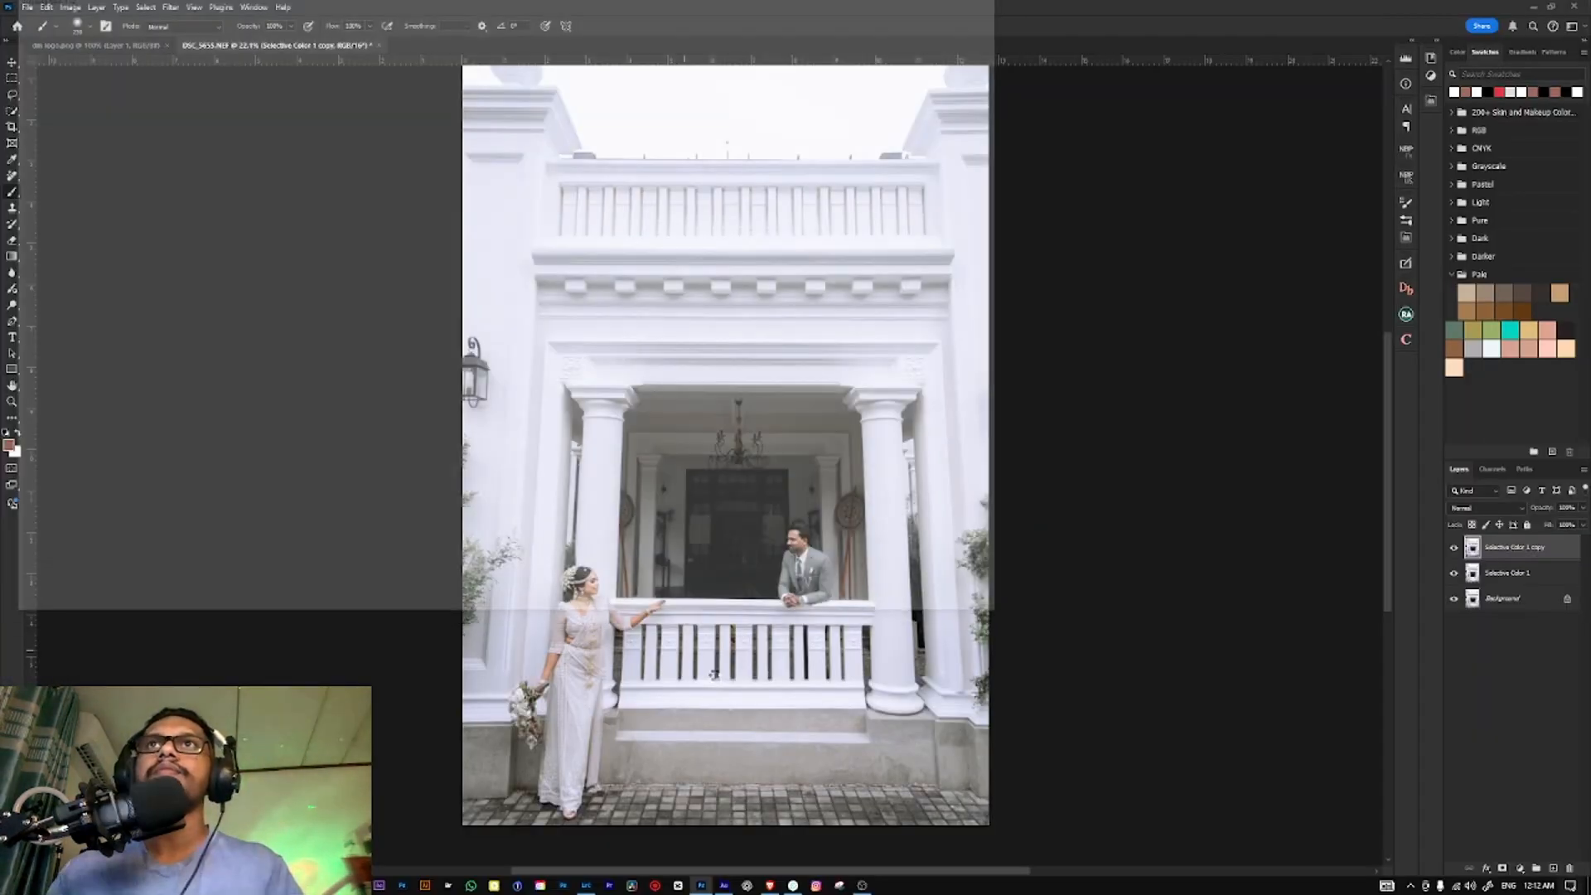
Step: Merge the filtered copy with the photo layer beneath it and duplicate the merged layer
scroll(703, 674, "down", 2)
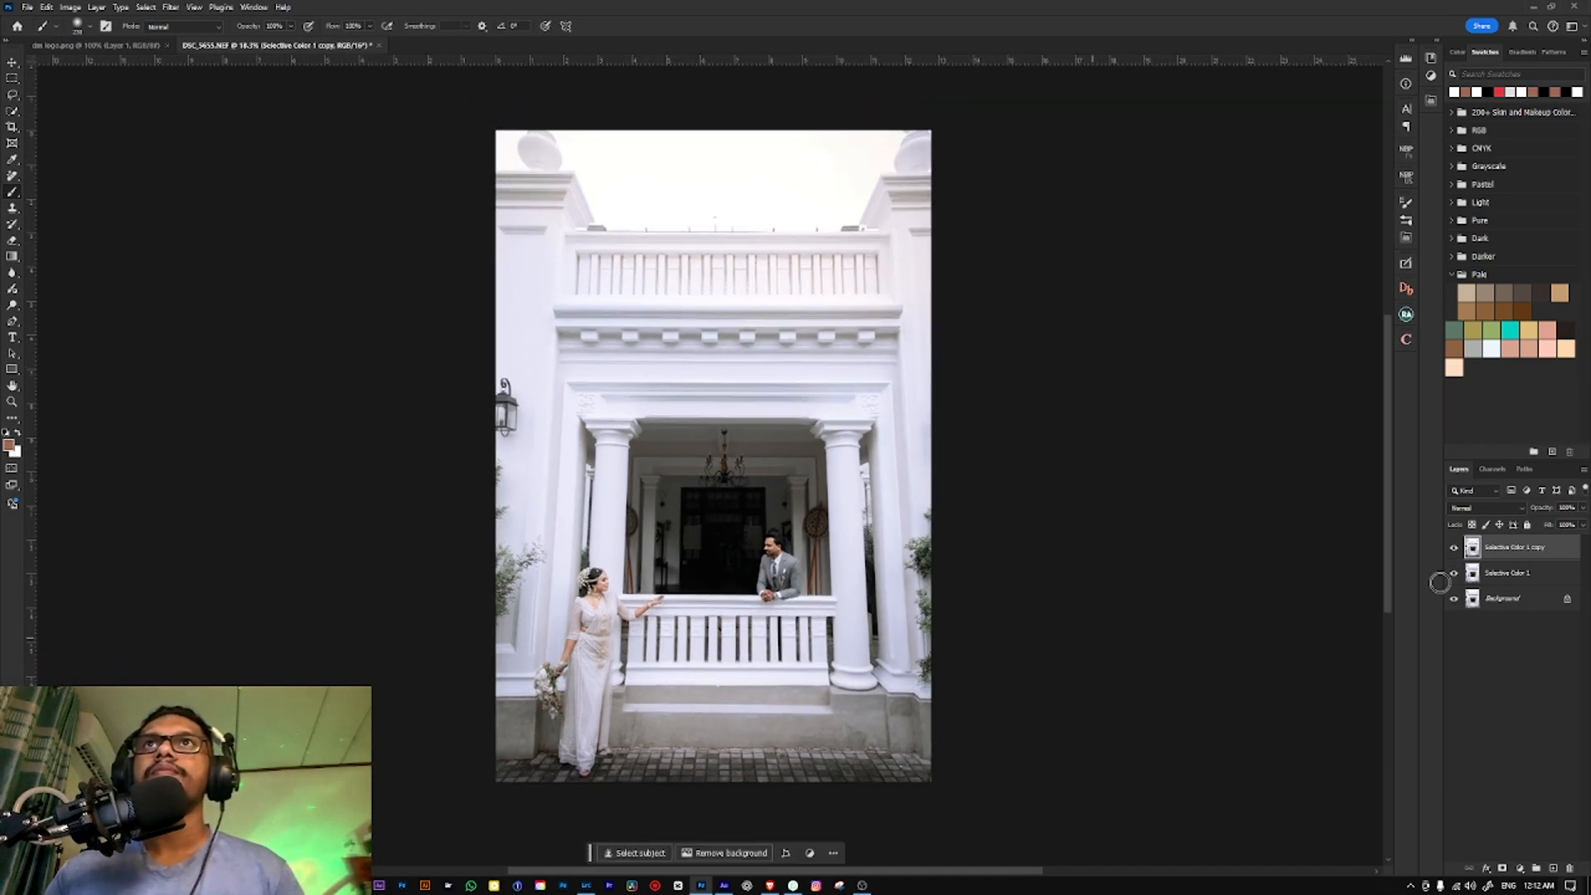
left_click(1528, 574, "ctrl")
key("ctrl+e")
key("ctrl+j")
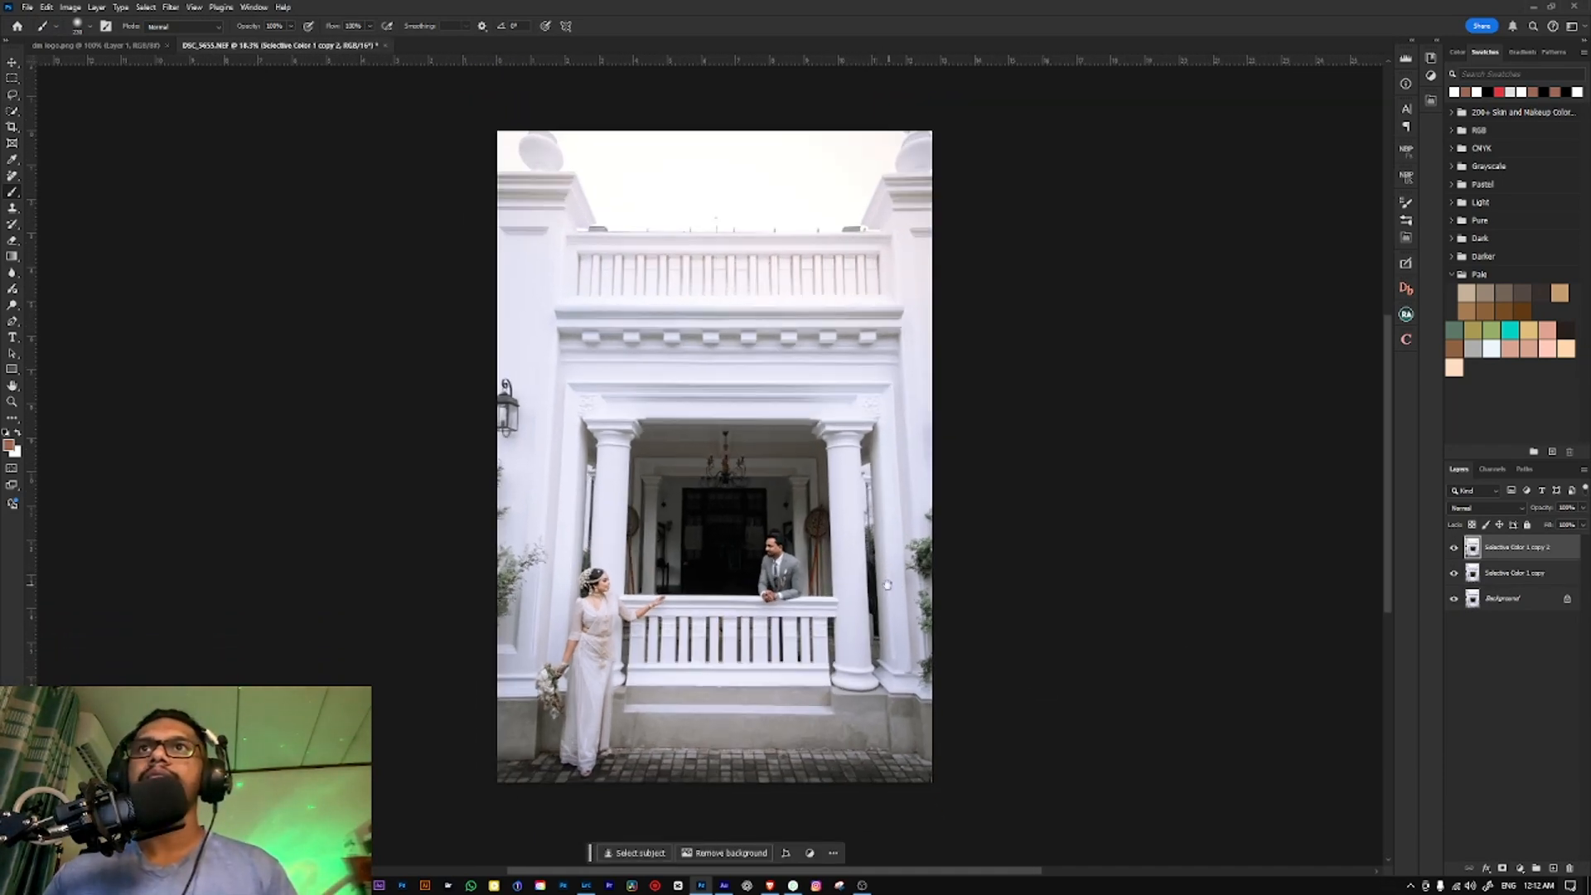
Step: Tint the highlights of the duplicate slightly towards blue with Color Grading in the Camera Raw Filter and apply it
left_click_drag(825, 595, 825, 573)
scroll(821, 571, "down", 1)
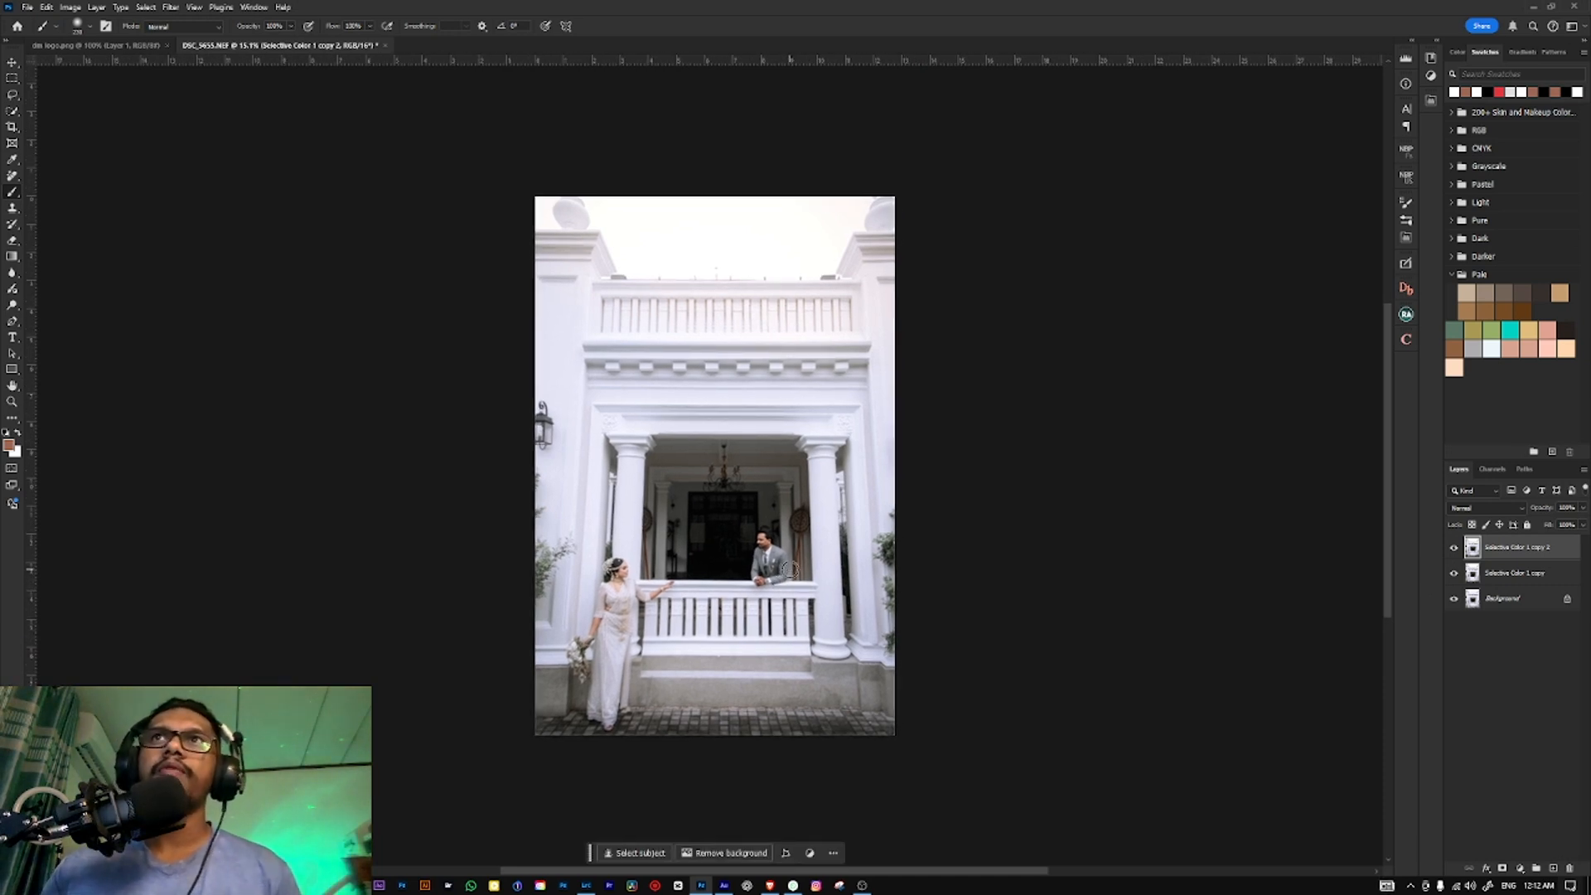
scroll(790, 570, "up", 2)
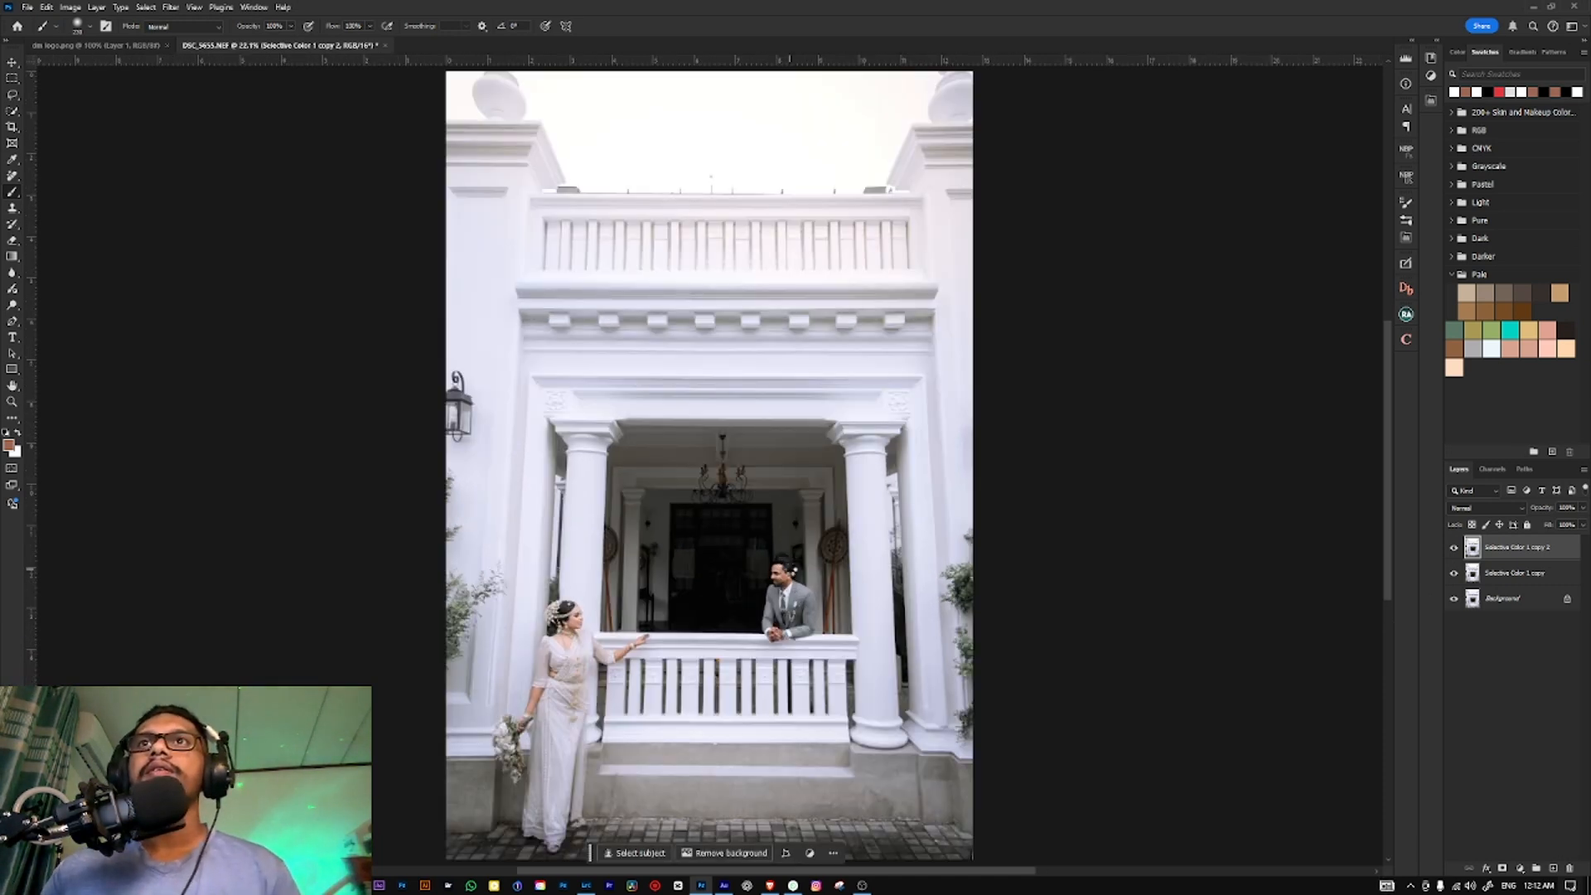
key("ctrl+shift+a")
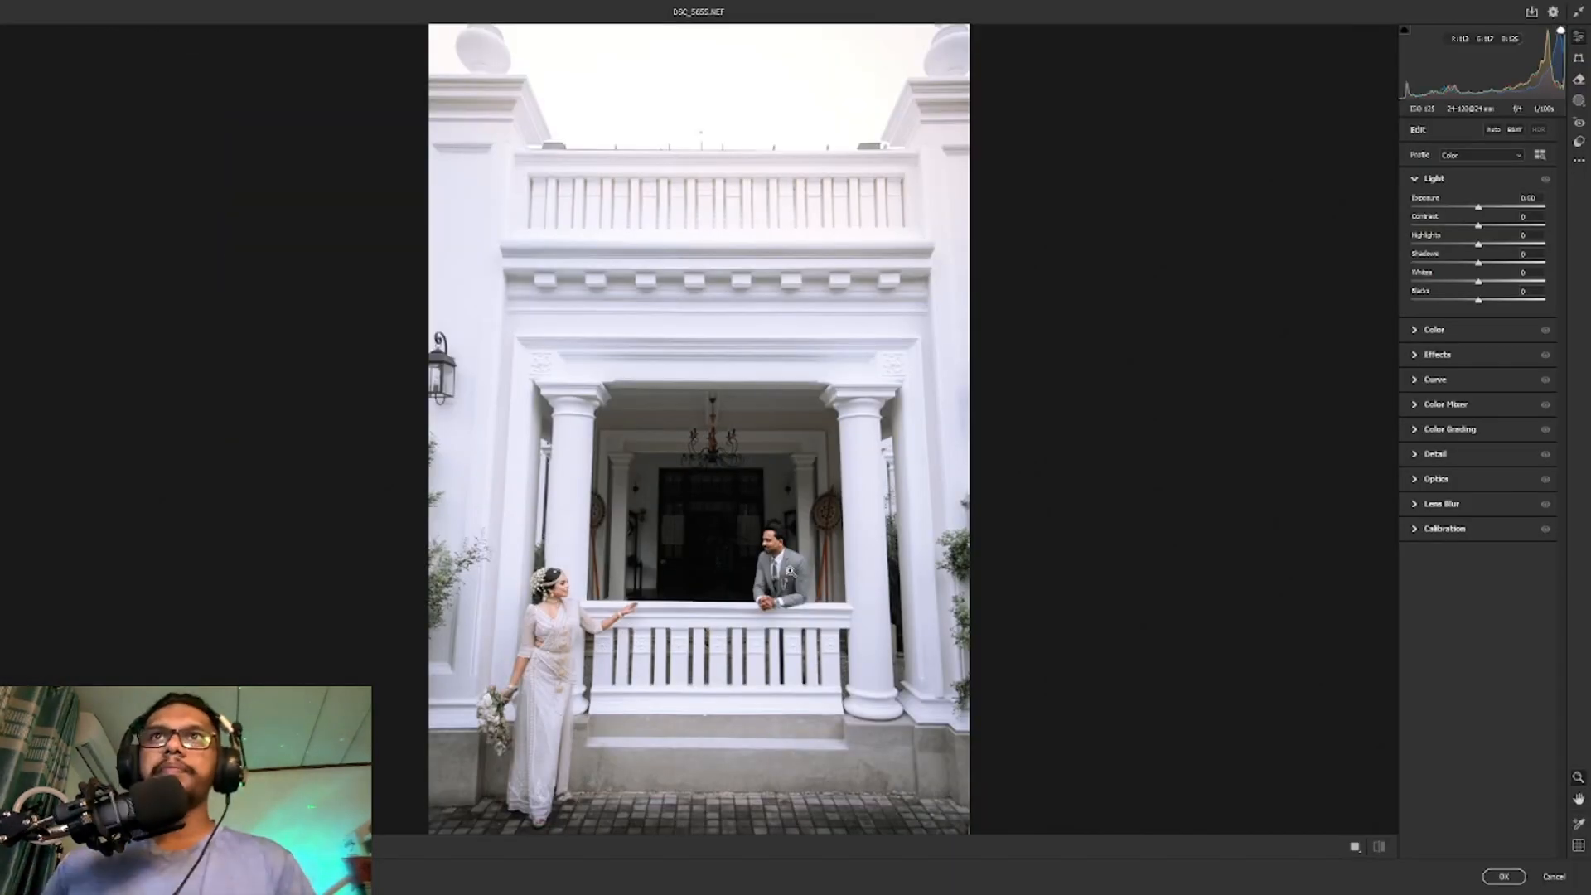
left_click(1445, 430)
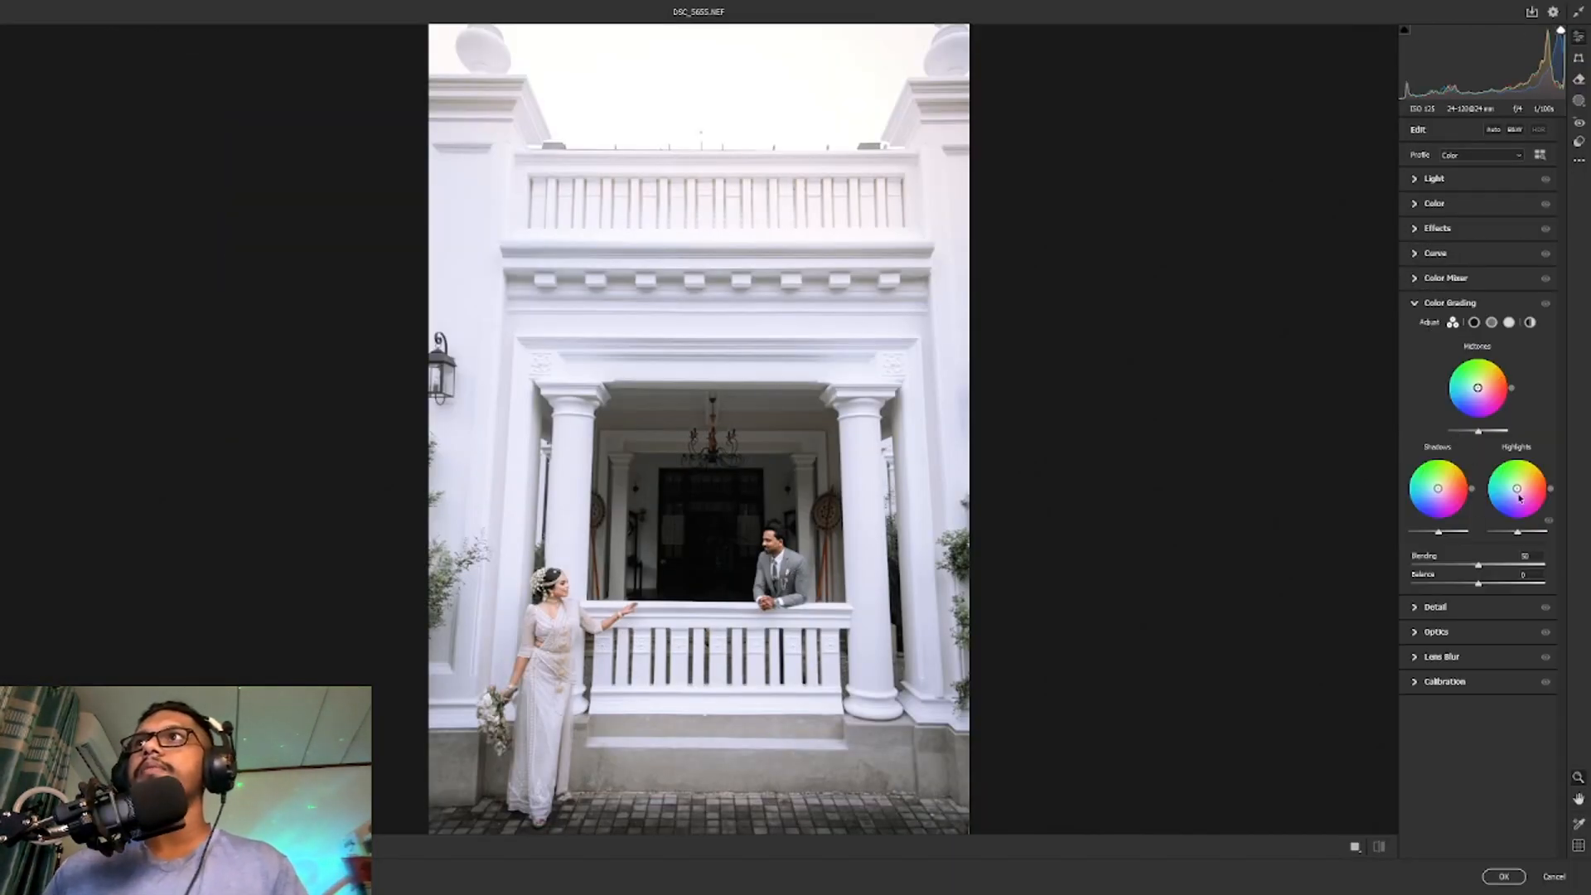
left_click_drag(1519, 497, 1516, 492)
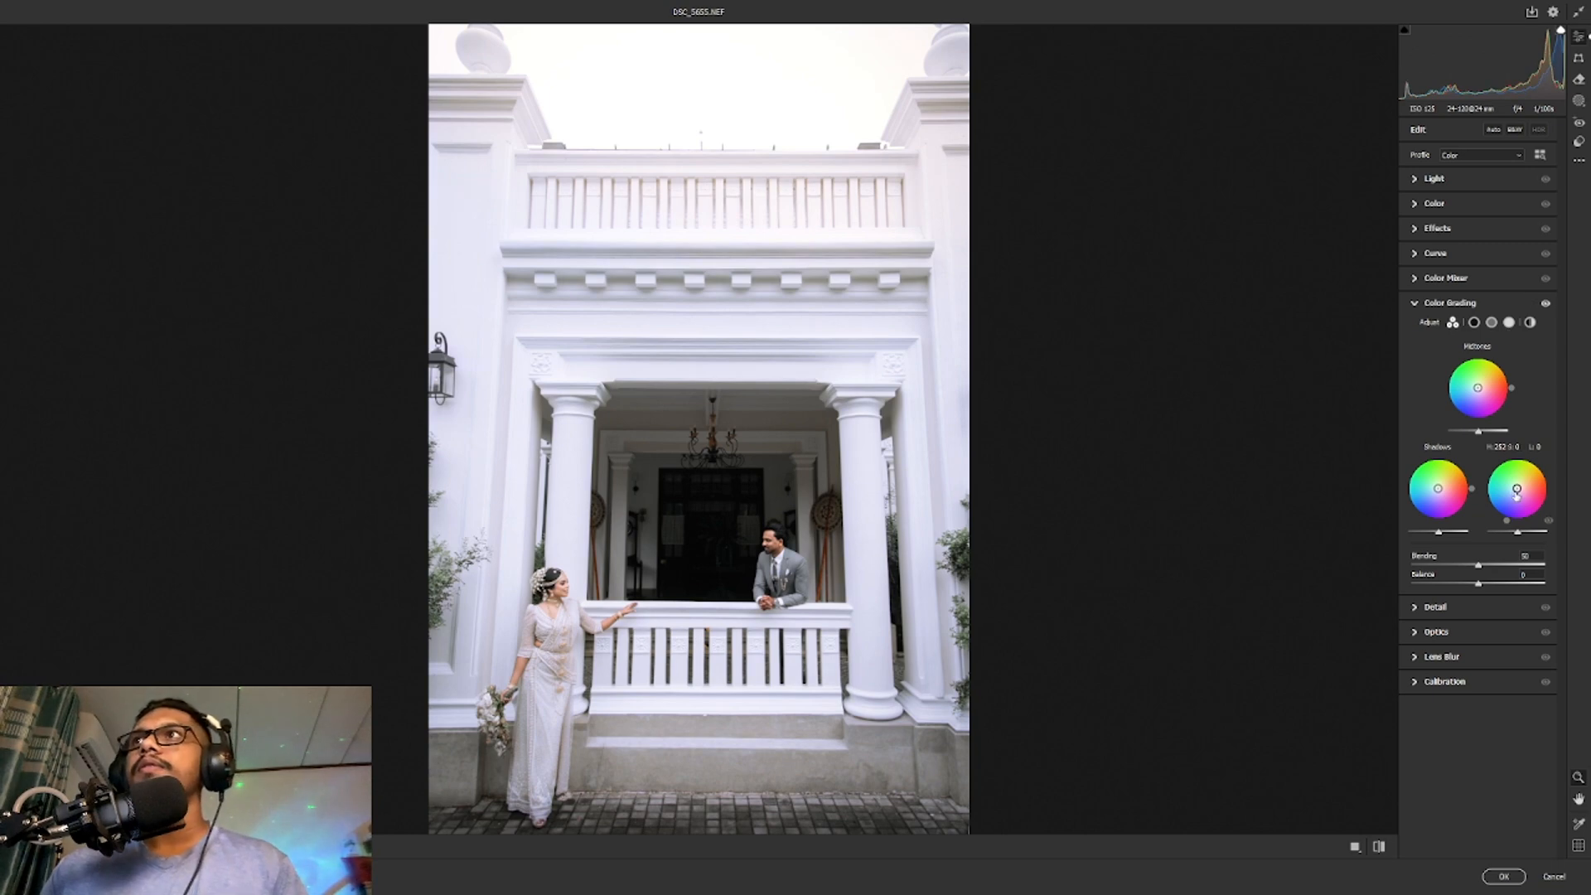
key("Escape")
key("Return")
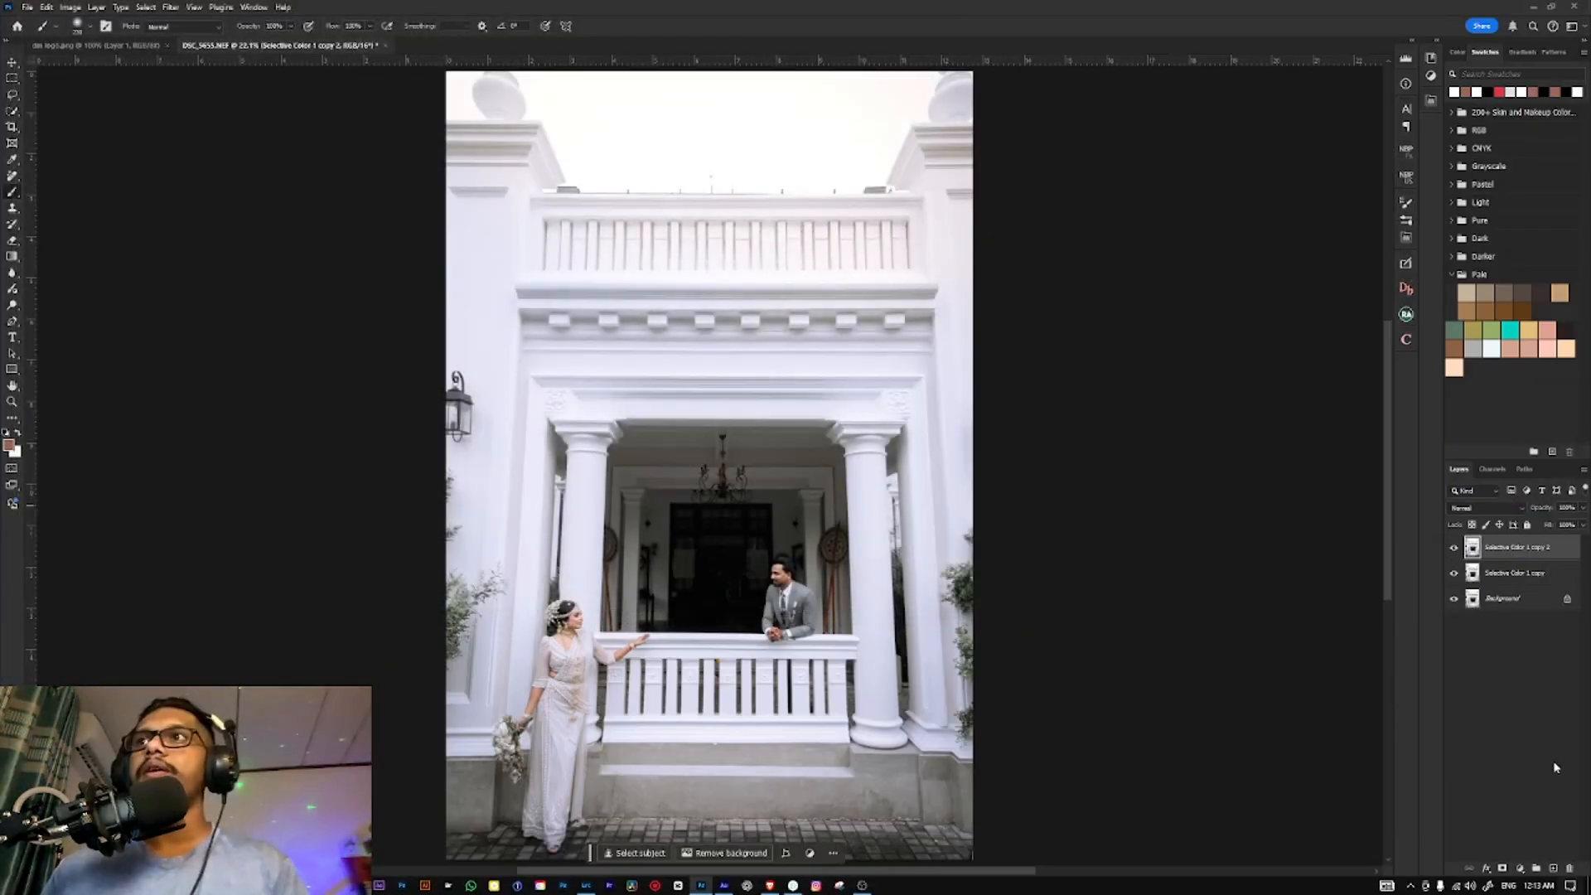
Step: Add a Selective Color adjustment layer and reduce Yellow by about 2% in the Whites
left_click(1520, 868)
left_click(1525, 872)
left_click(1265, 150)
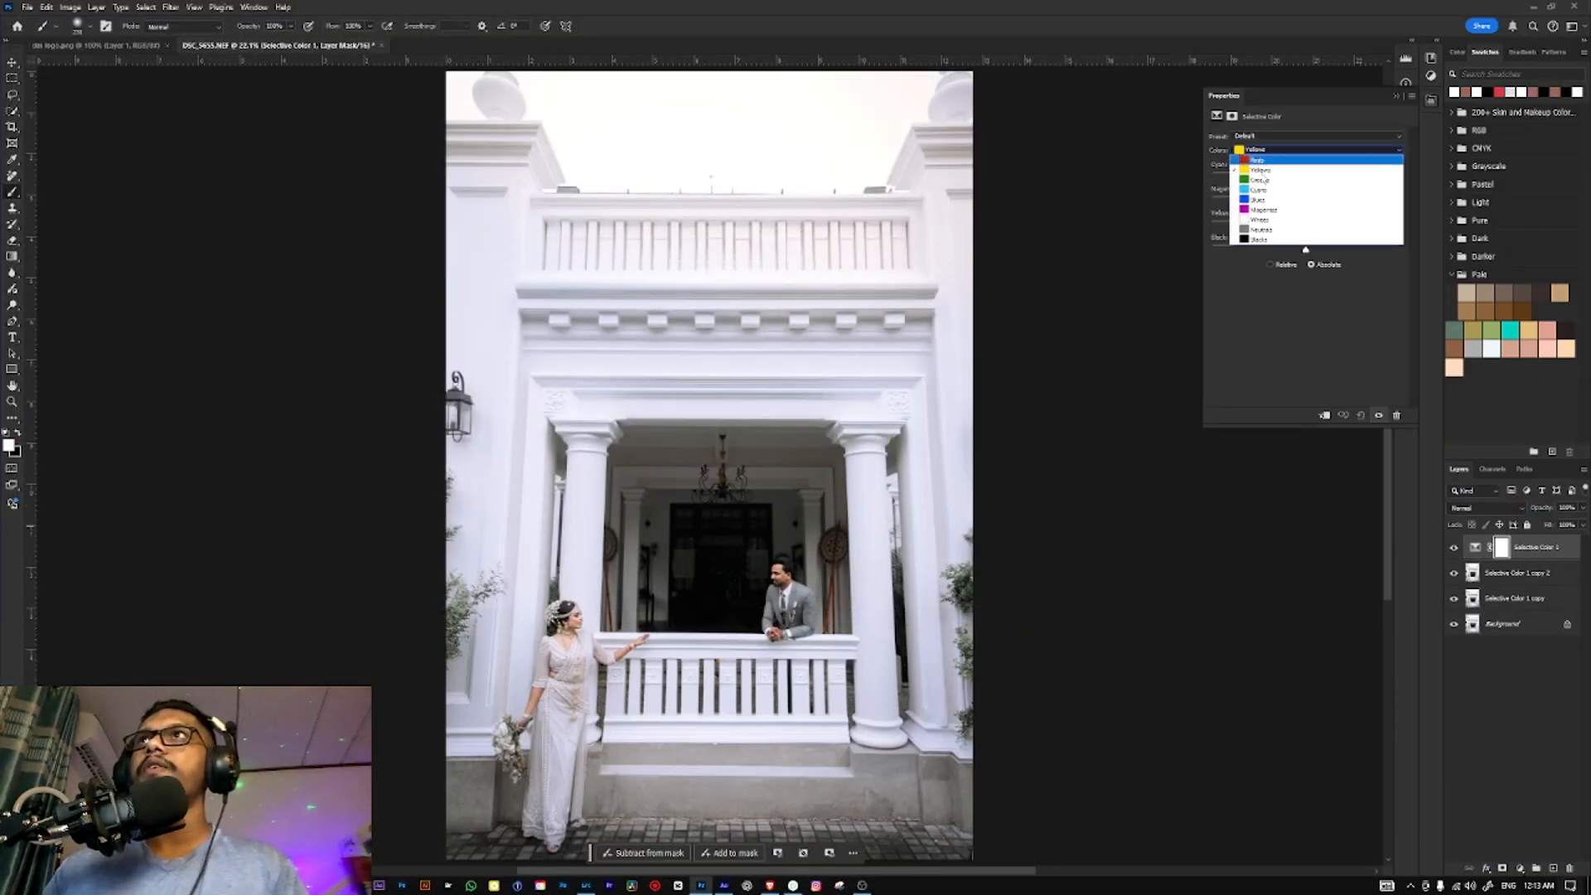
left_click(1305, 219)
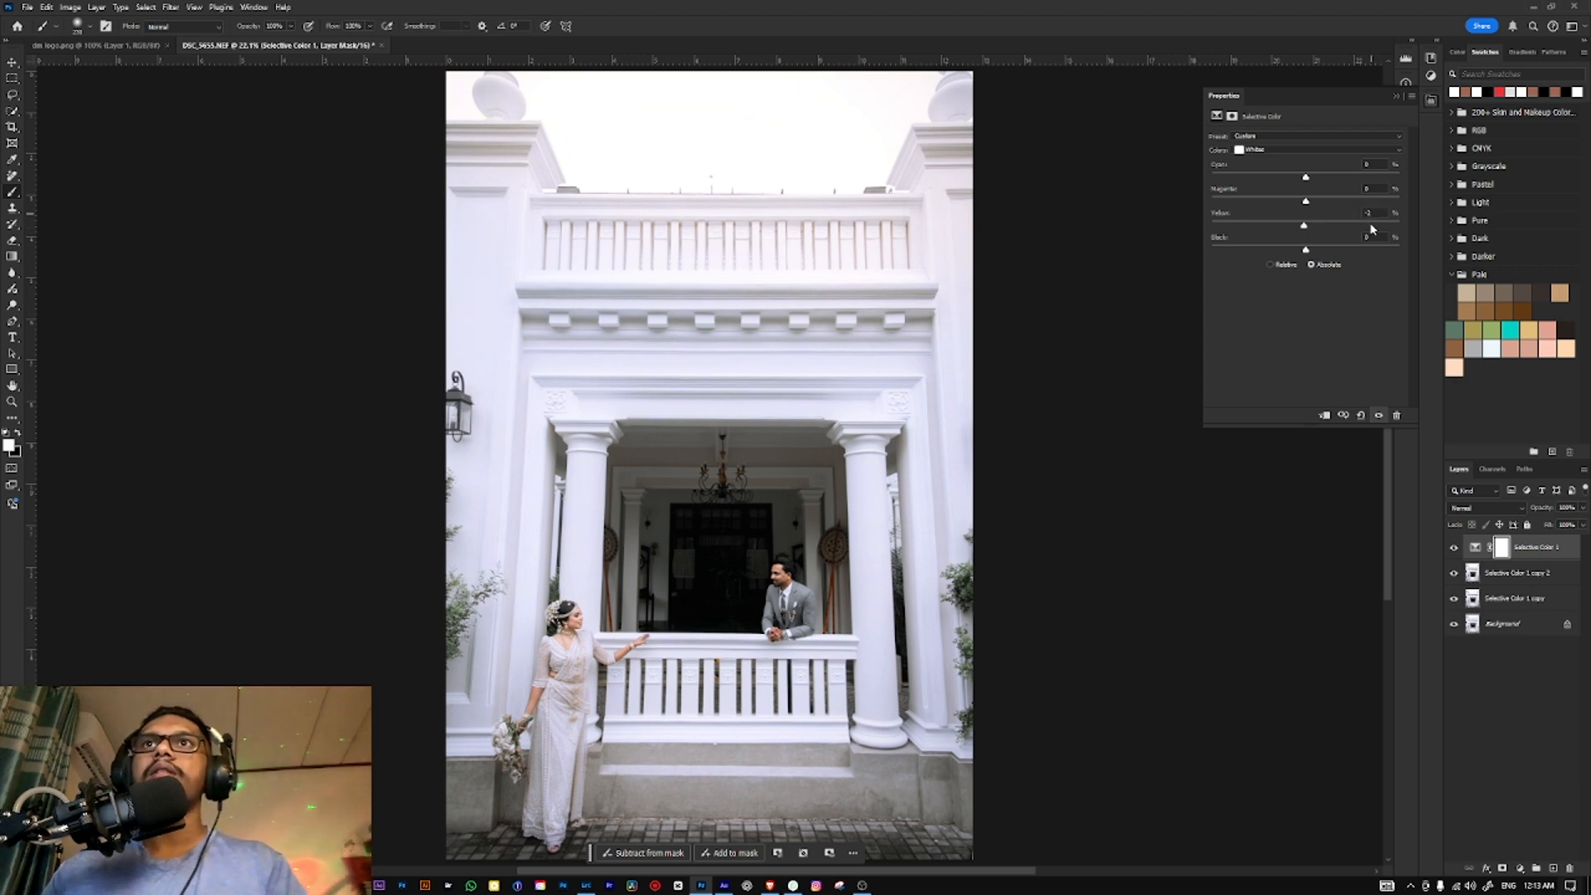
Step: Merge the Selective Color adjustment with the two photo copies above the Background, and duplicate the merged layer
left_click(1498, 573)
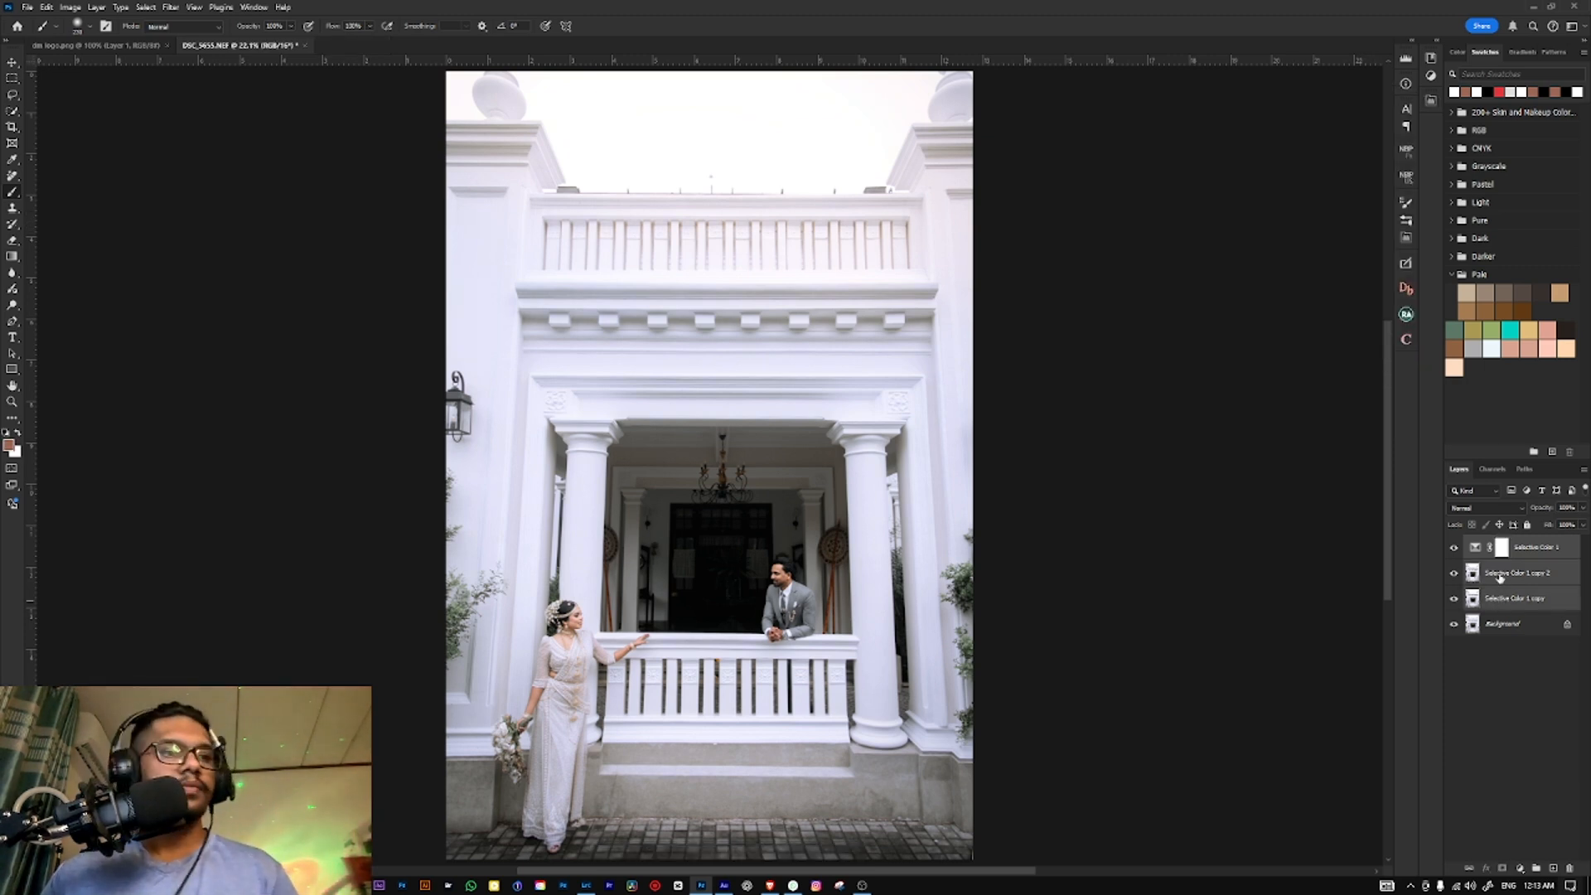
key("ctrl+e")
key("ctrl+j")
scroll(866, 559, "down", 3)
left_click_drag(858, 572, 812, 537)
scroll(810, 537, "up", 5)
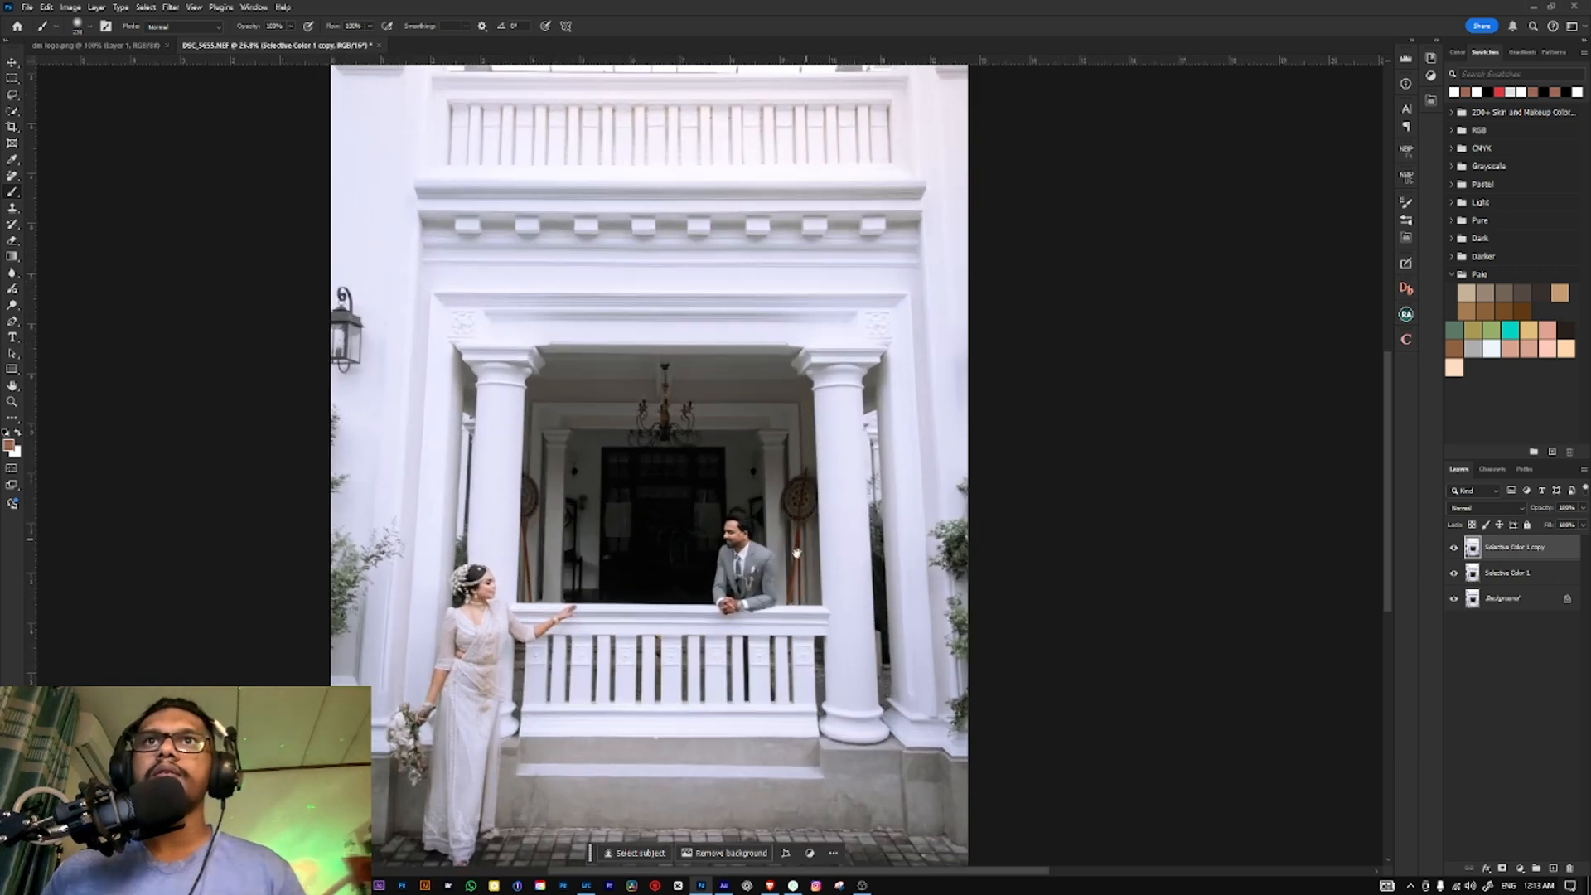
scroll(796, 553, "up", 2)
scroll(798, 570, "down", 3)
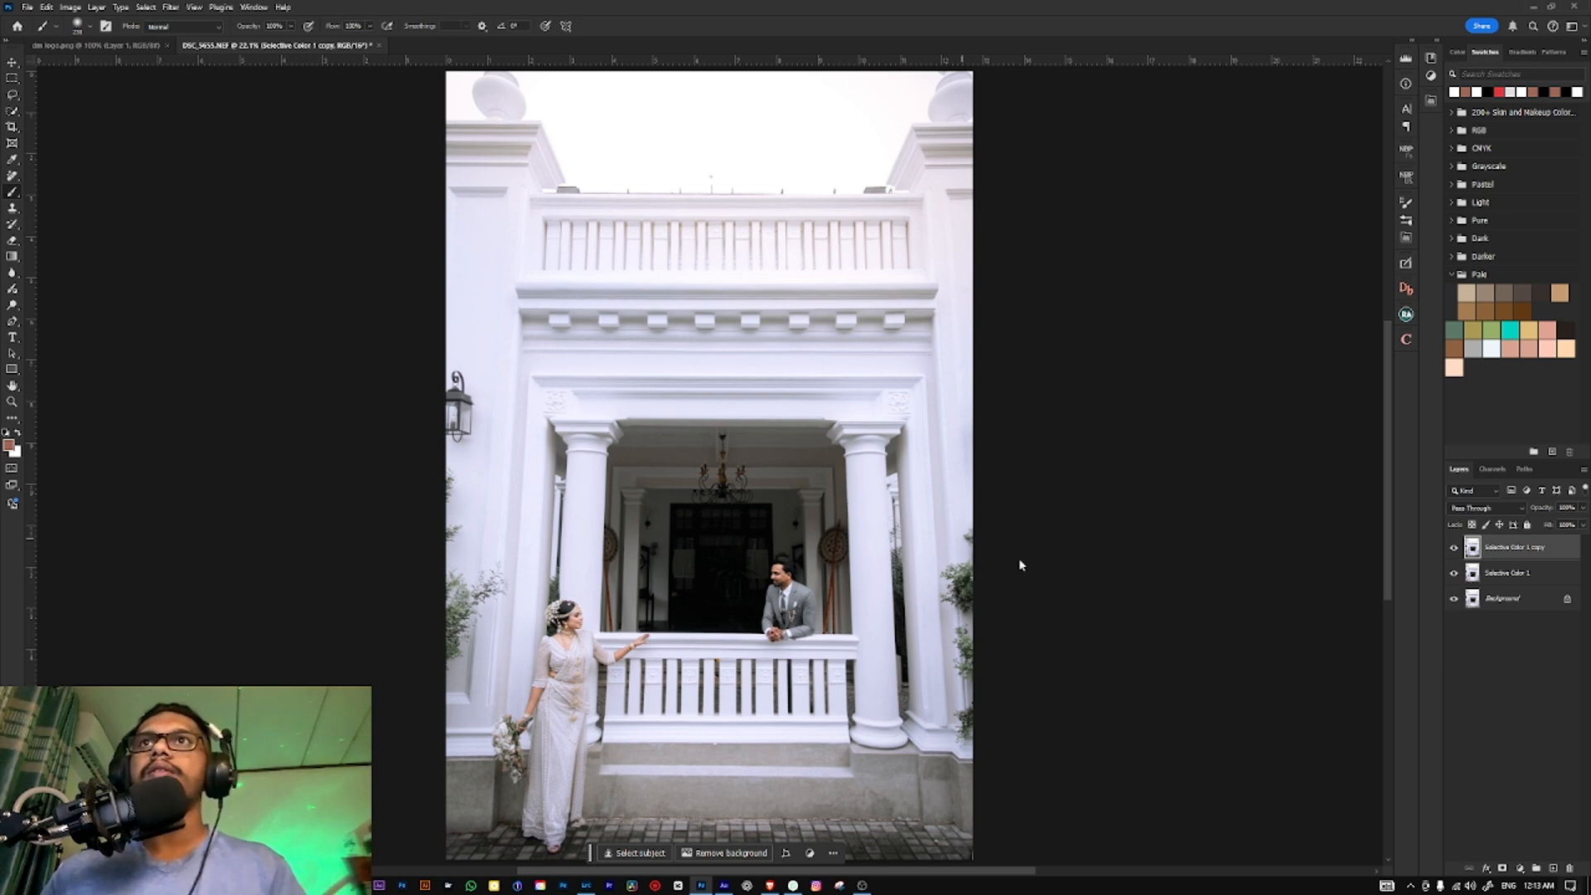
Step: Save the flattened photo as the JPEG DSC_5655.jpg and inspect the exported image in a maximized photo viewer
key("Return")
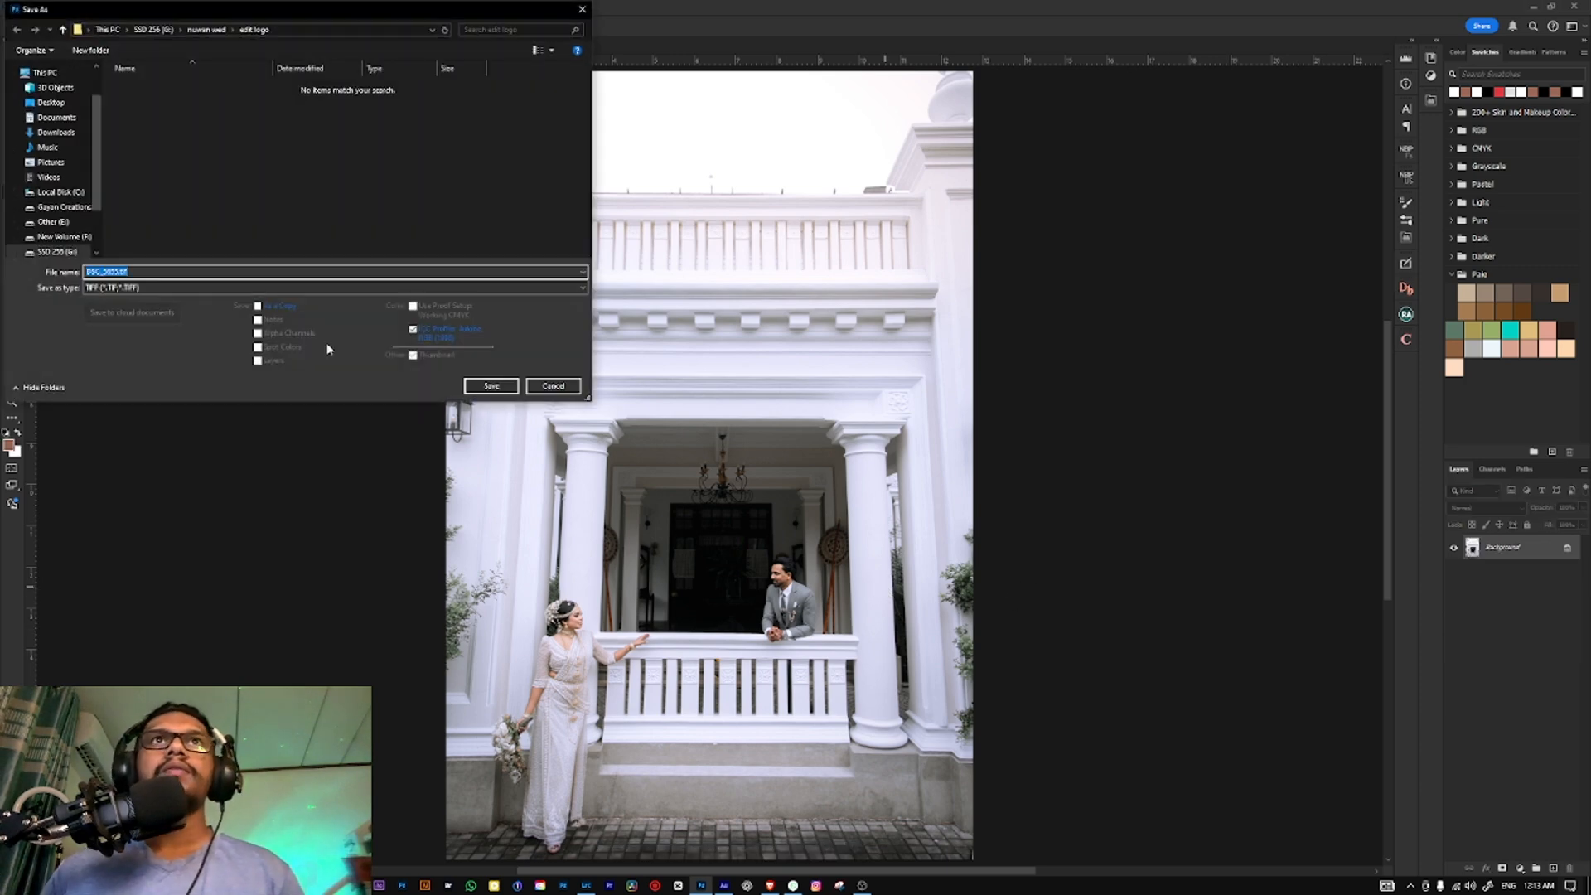
left_click(226, 287)
key("j")
key("Return")
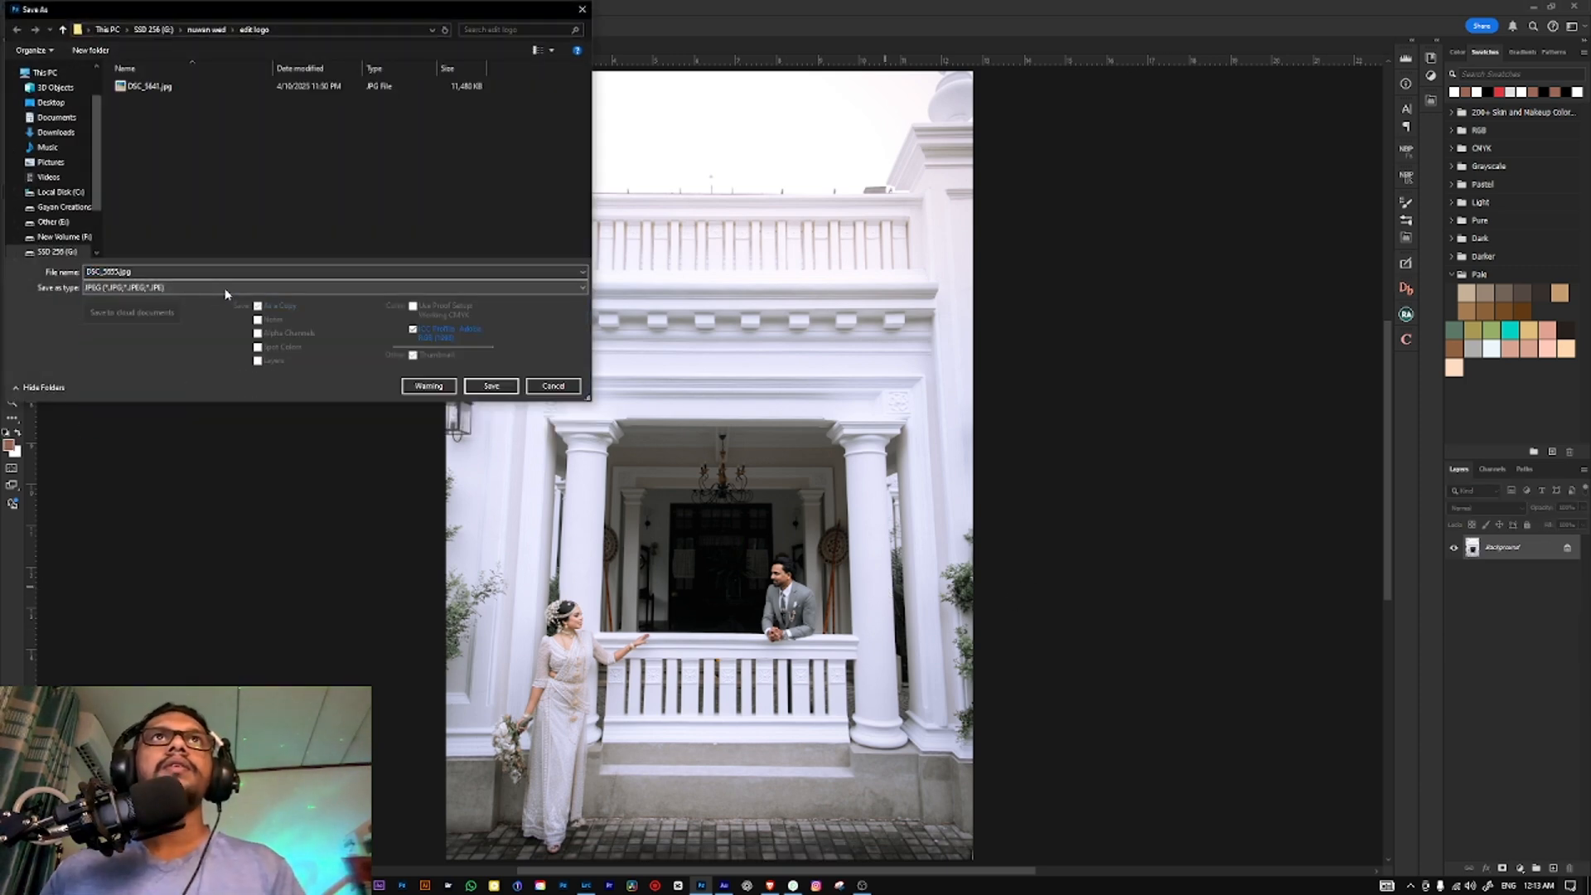
key("Return")
key("Return")
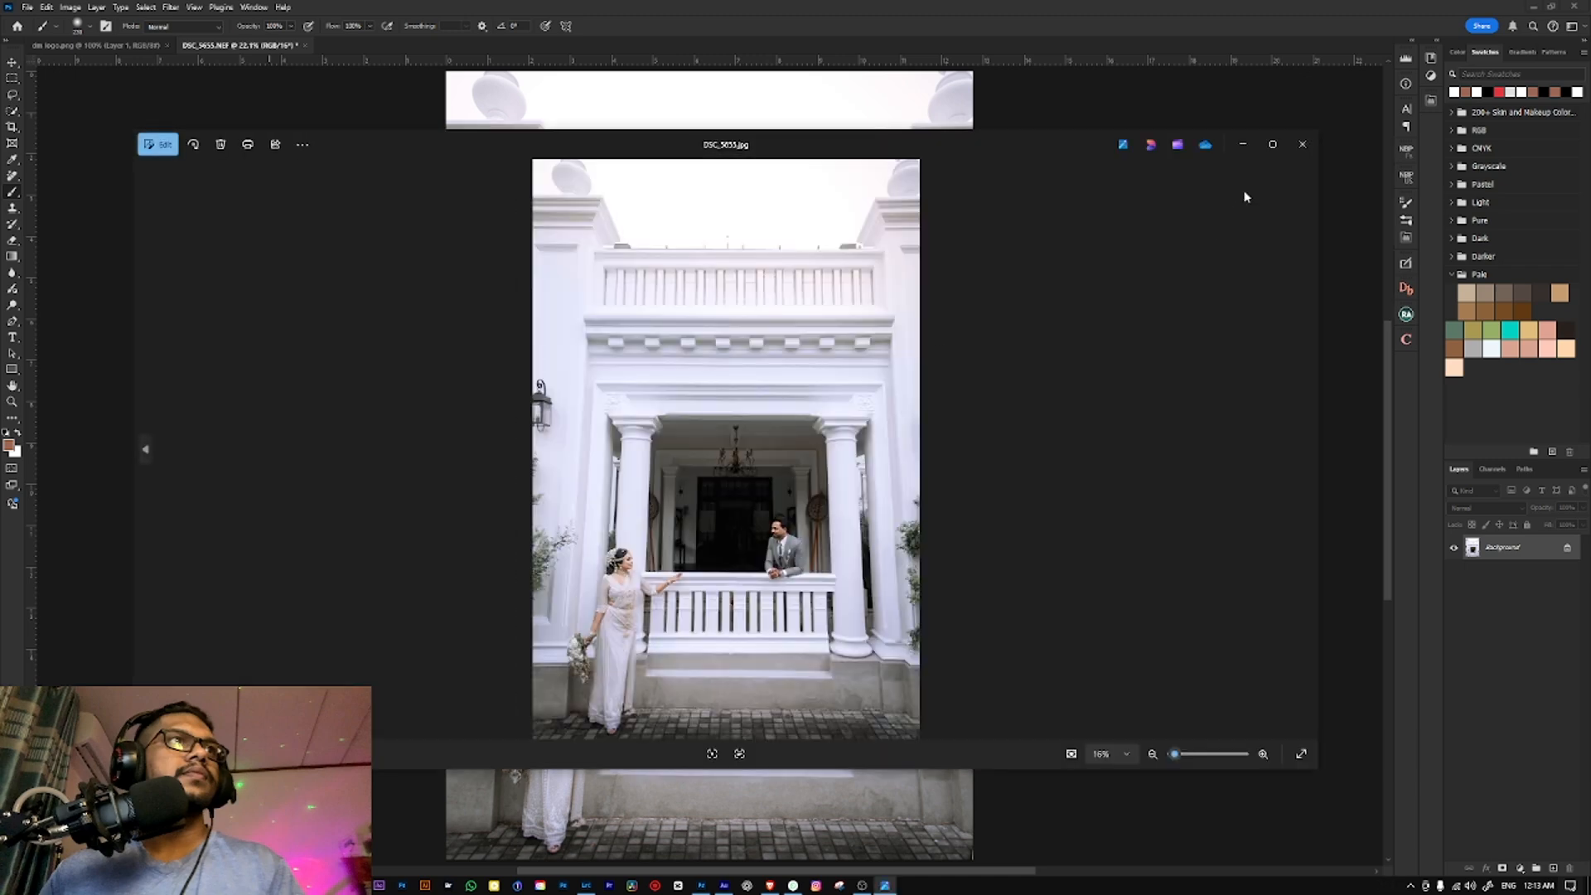
left_click(1272, 147)
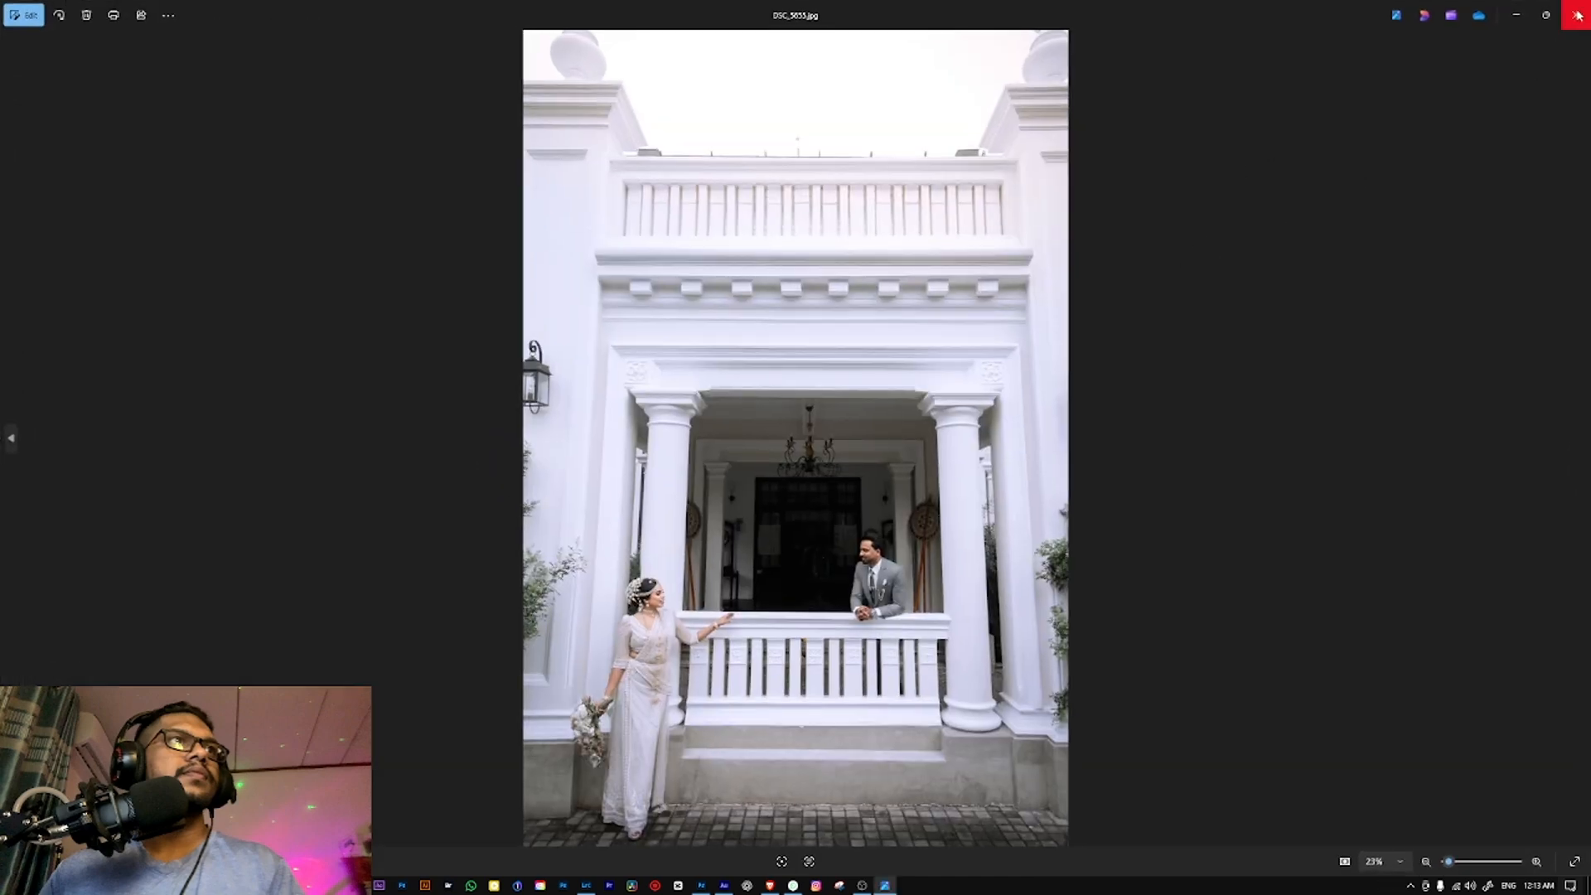
left_click(1576, 15)
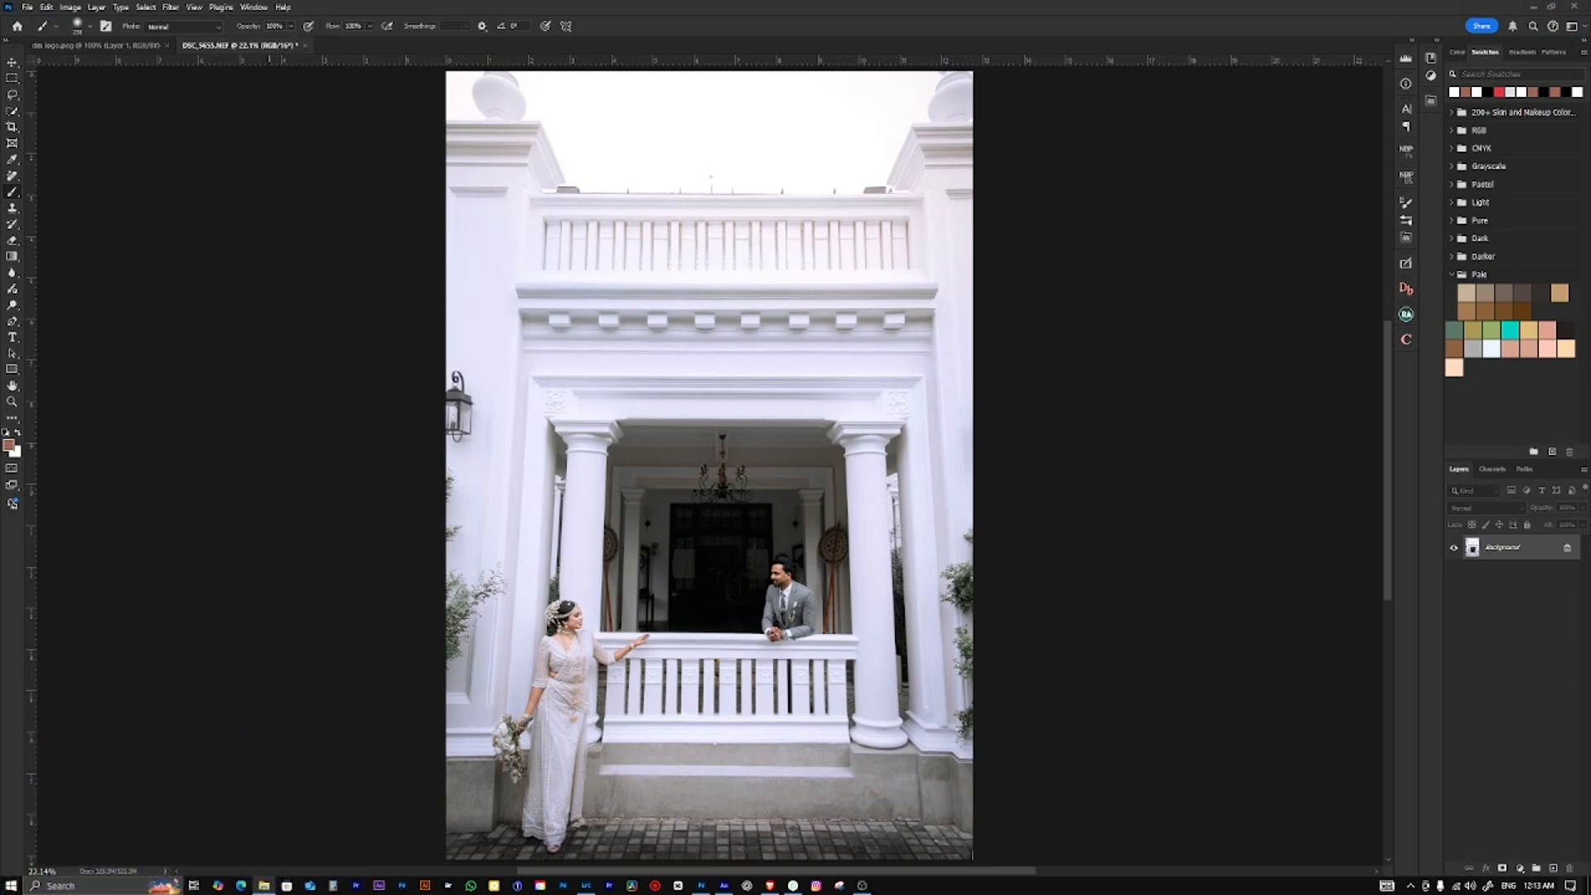
Step: Paste the Dm Studio logo from the logo document onto the wedding photo
left_click(149, 46)
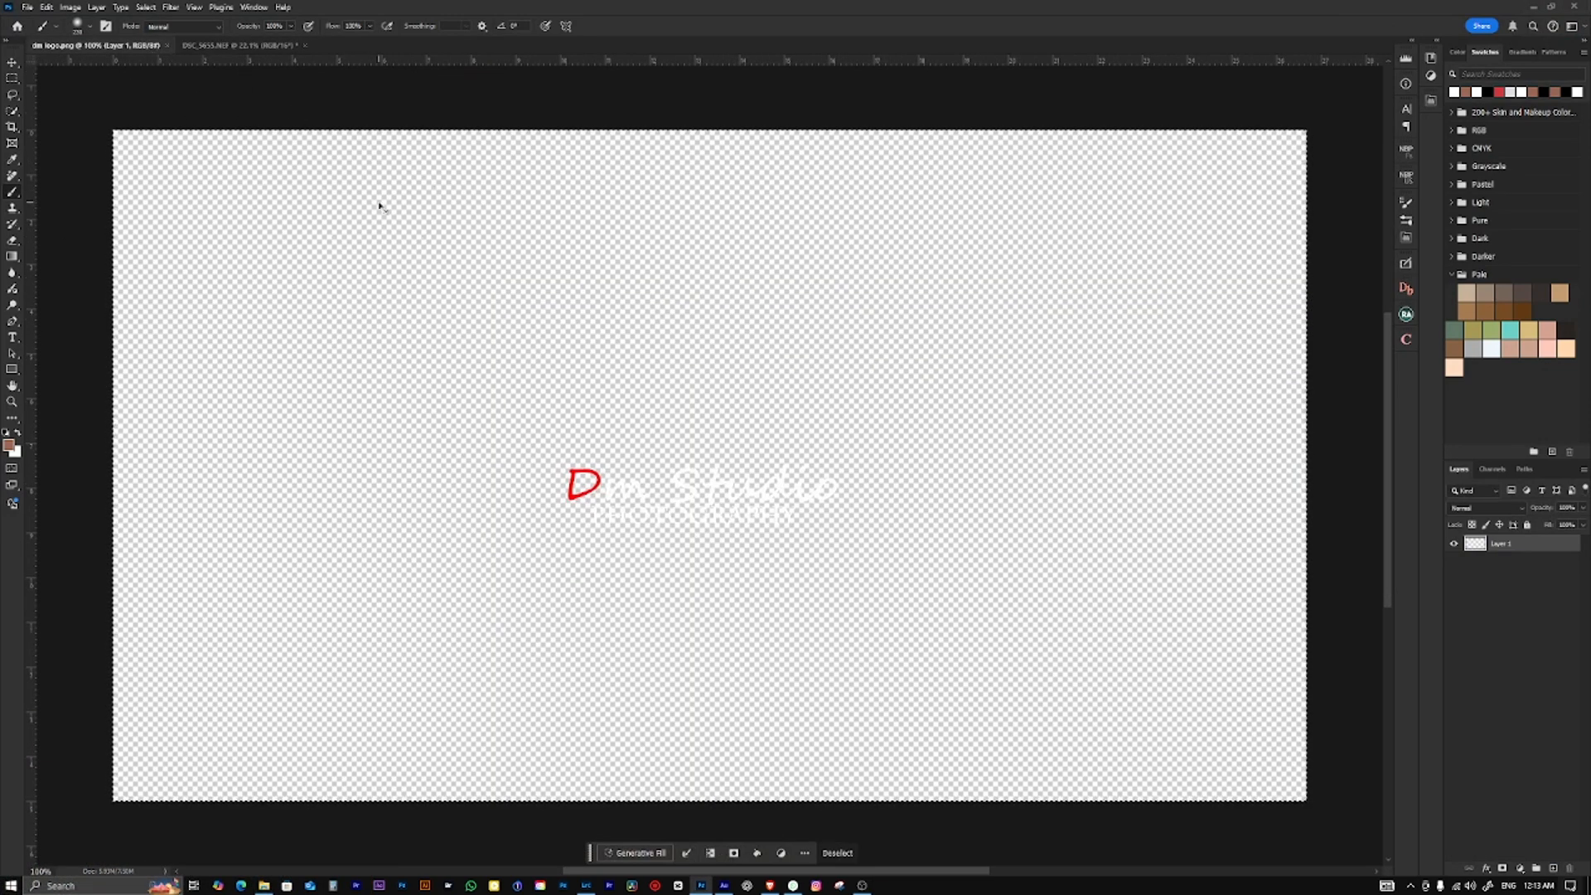
key("ctrl+Tab")
key("ctrl+v")
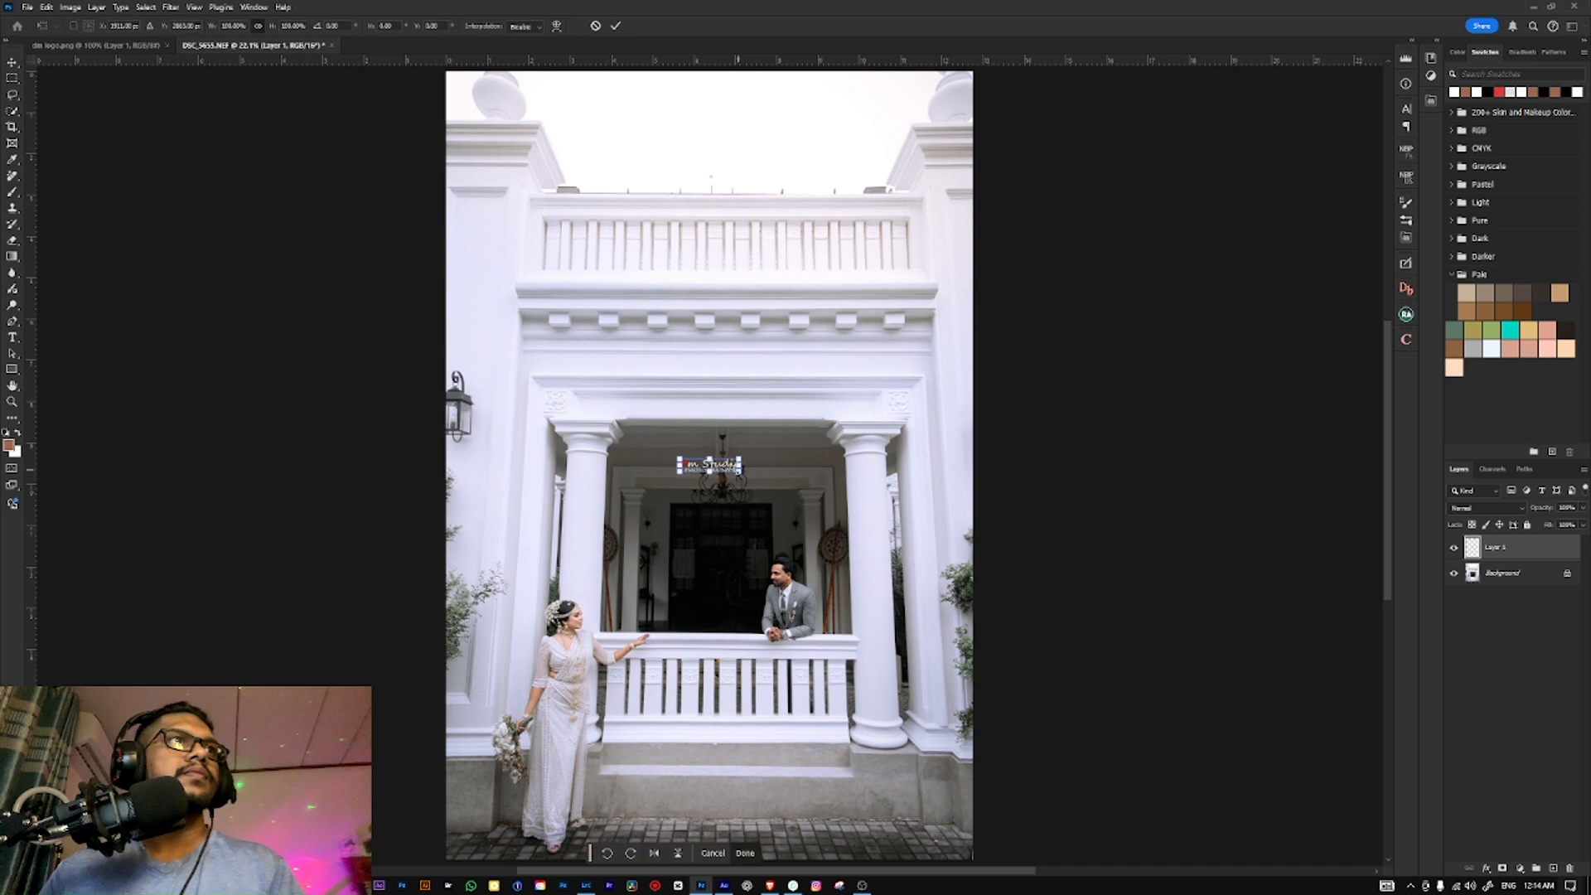
Step: Save the photo as DSC_5655.jpg in Maximum JPEG quality with the logo layer hidden, and show the logo again
left_click(1454, 547)
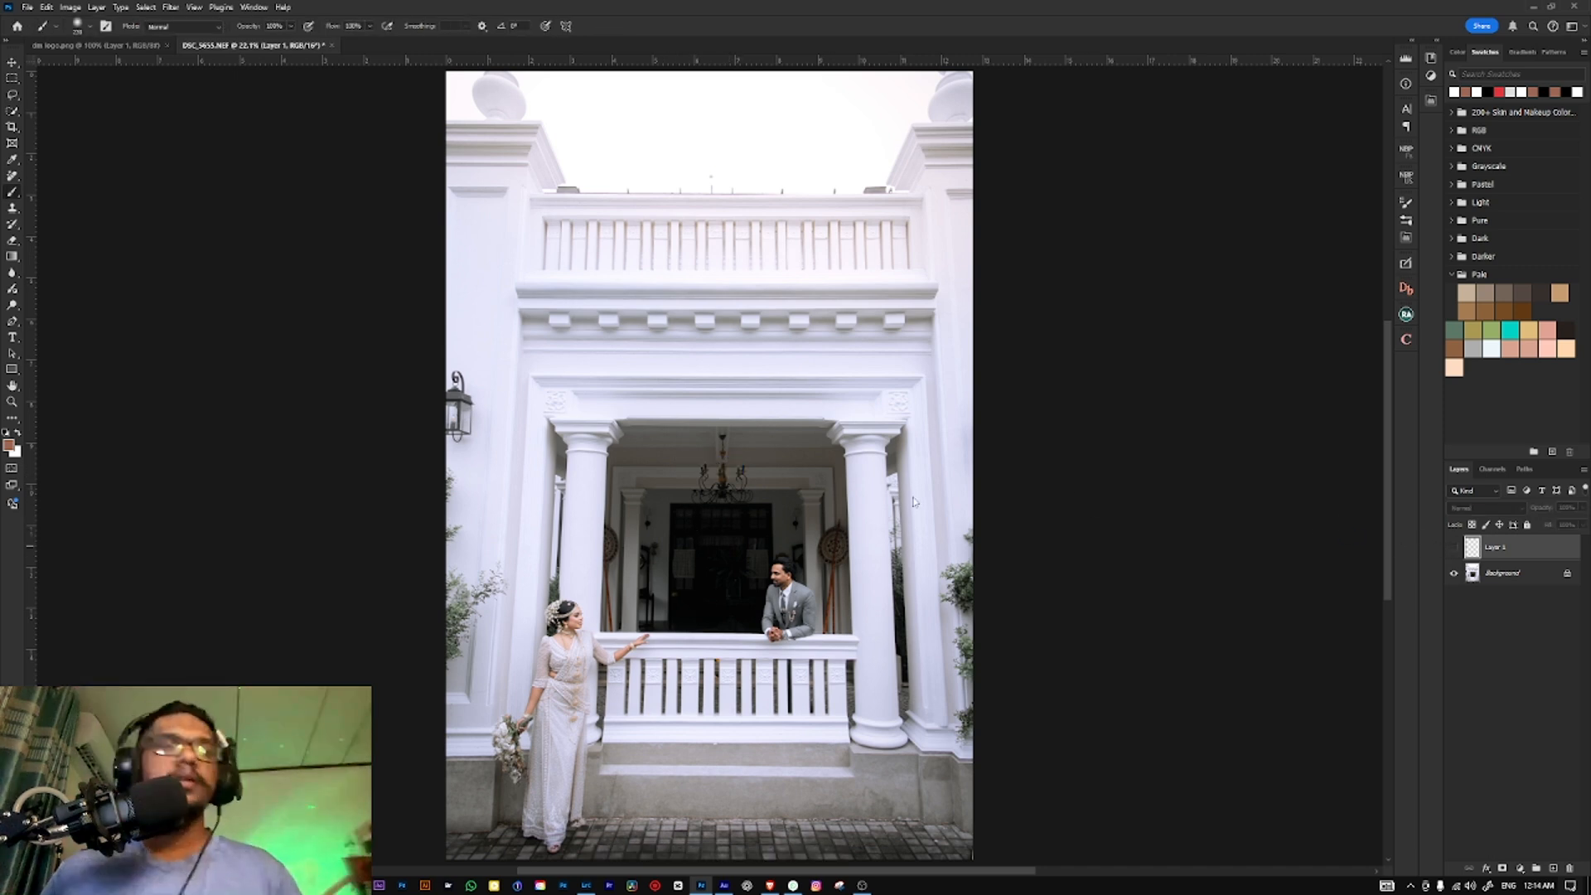
key("ctrl+shift+s")
left_click(212, 288)
left_click(124, 347)
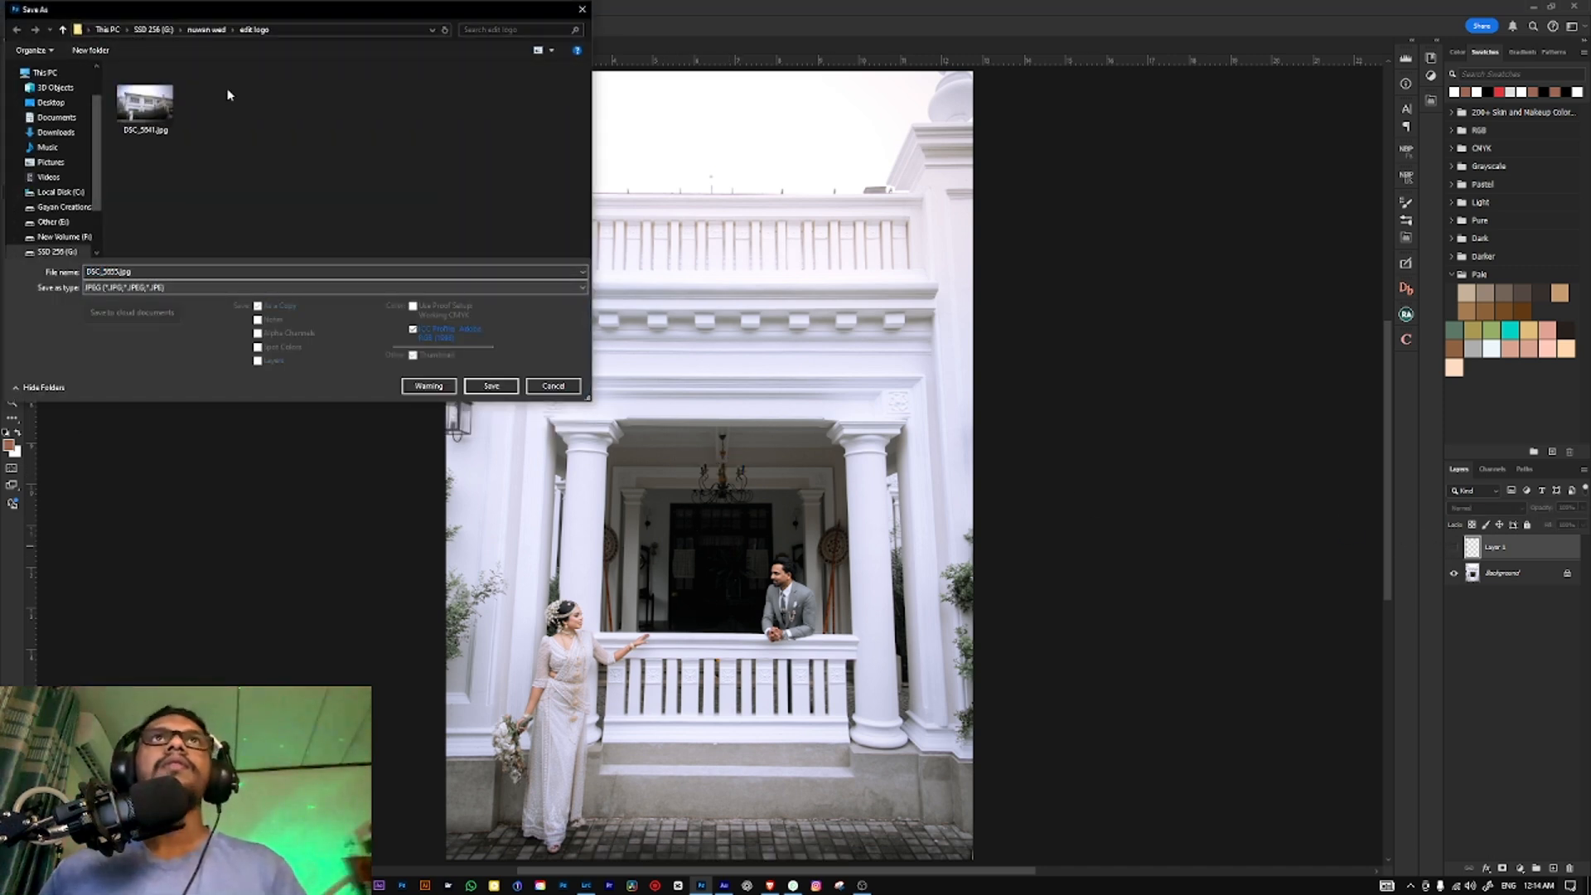
key("Return")
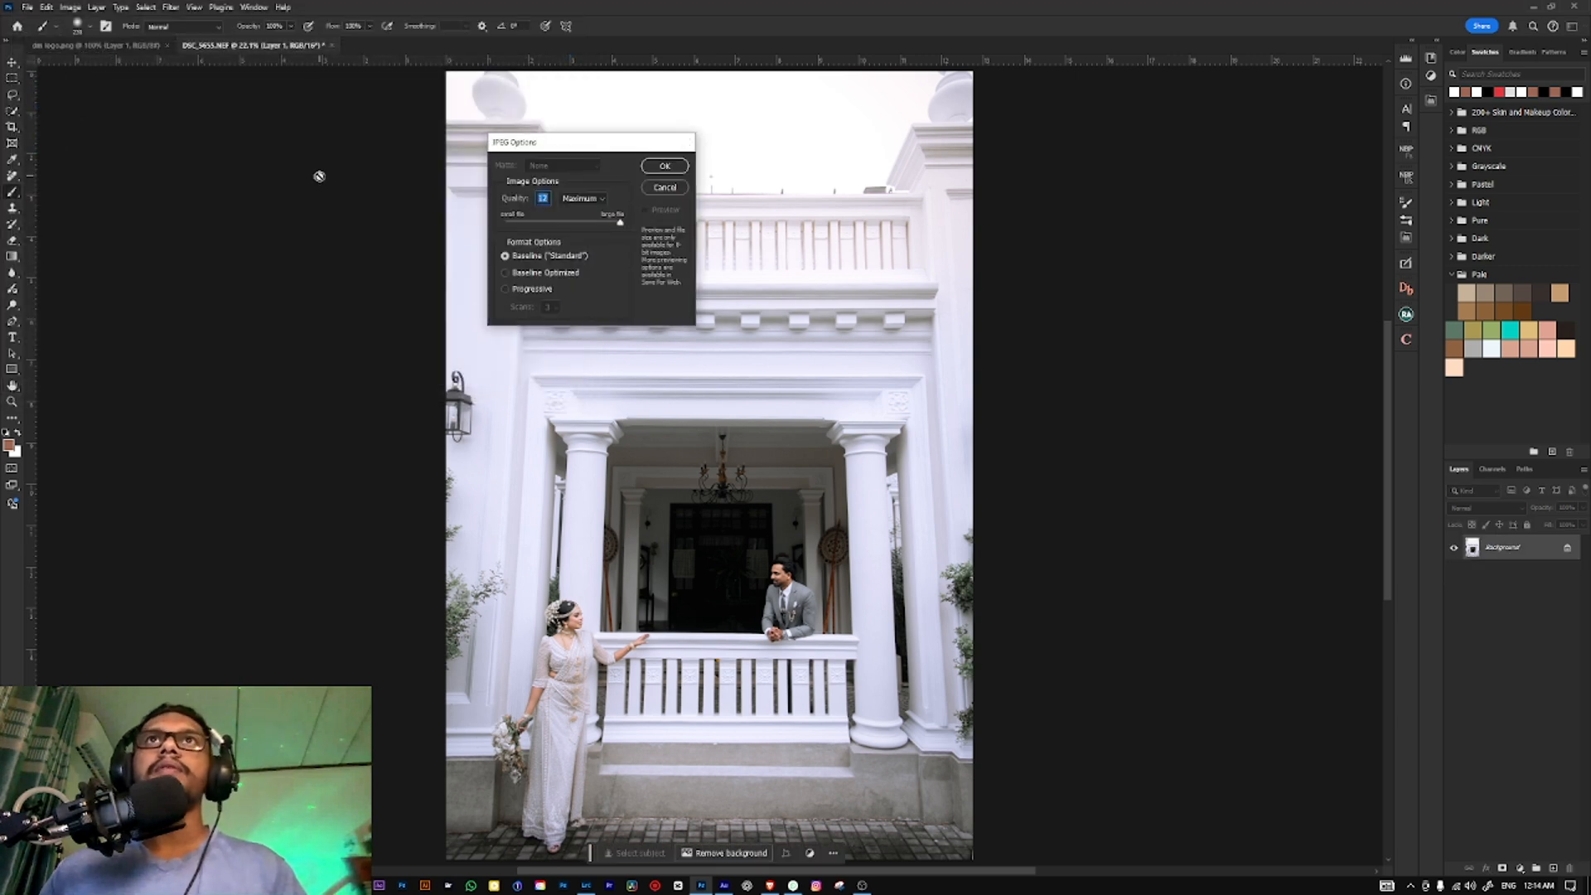
key("Return")
left_click(1455, 547)
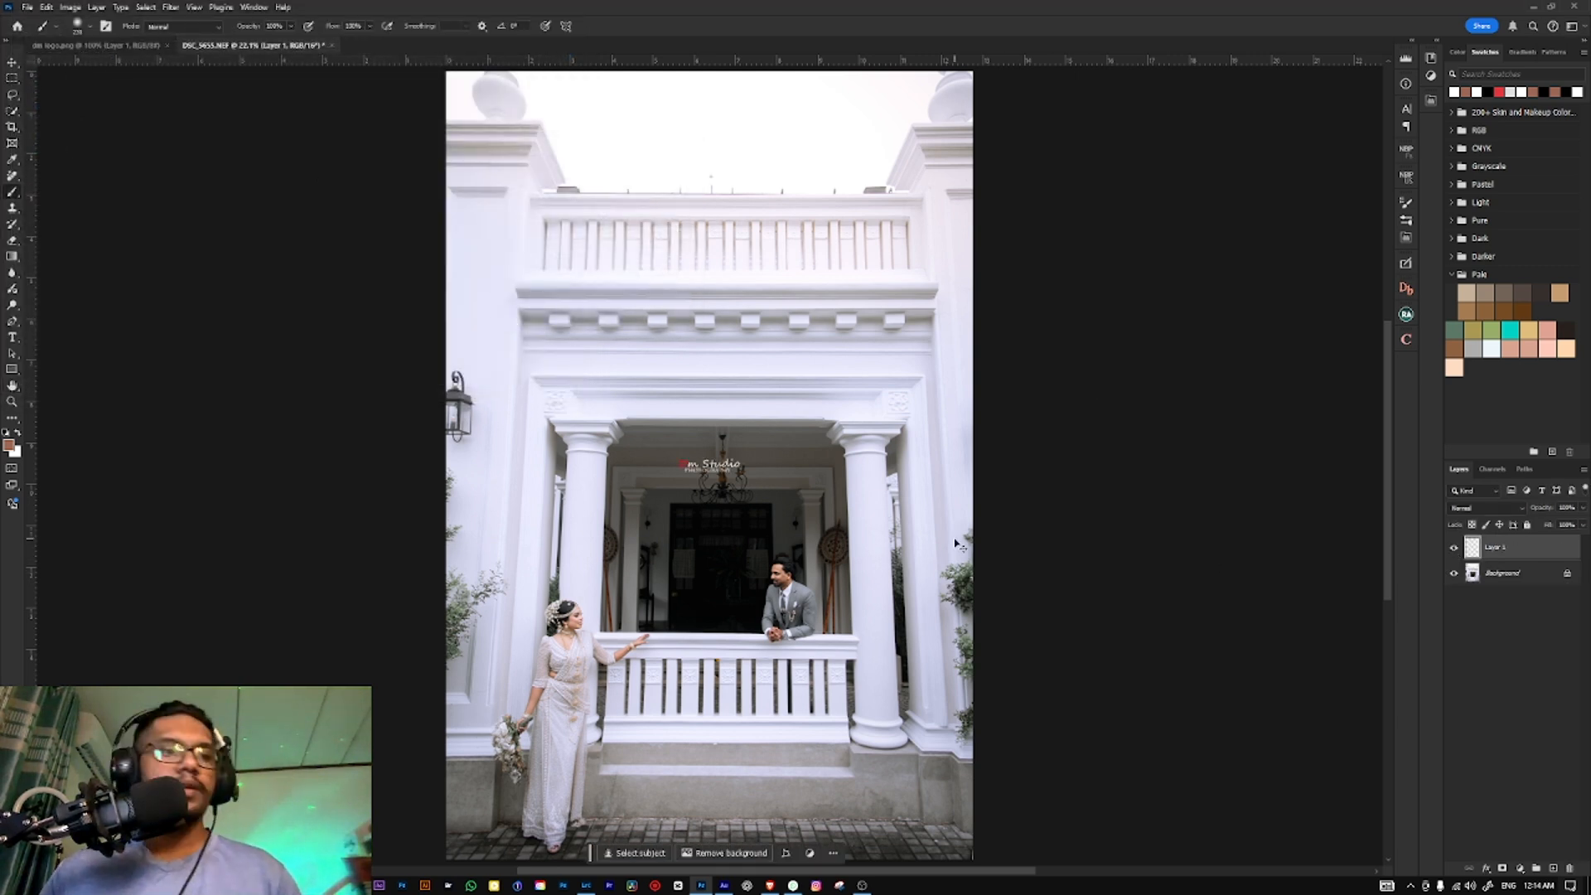
Step: Scale the Dm Studio logo down slightly and place it at the bottom centre of the photo, over the paving
key("ctrl+t")
left_click_drag(741, 473, 895, 796)
mouse_move(886, 787)
left_mouse_down()
mouse_move(878, 724)
mouse_move(846, 711)
mouse_move(750, 734)
mouse_move(746, 768)
mouse_move(771, 776)
mouse_move(736, 778)
mouse_move(753, 774)
left_mouse_up()
key("Return")
left_click_drag(811, 700, 781, 770)
Step: Save the photo with the logo as the JPEG DSC_5655.jpg in the "edit logo" folder
key("ctrl+shift+s")
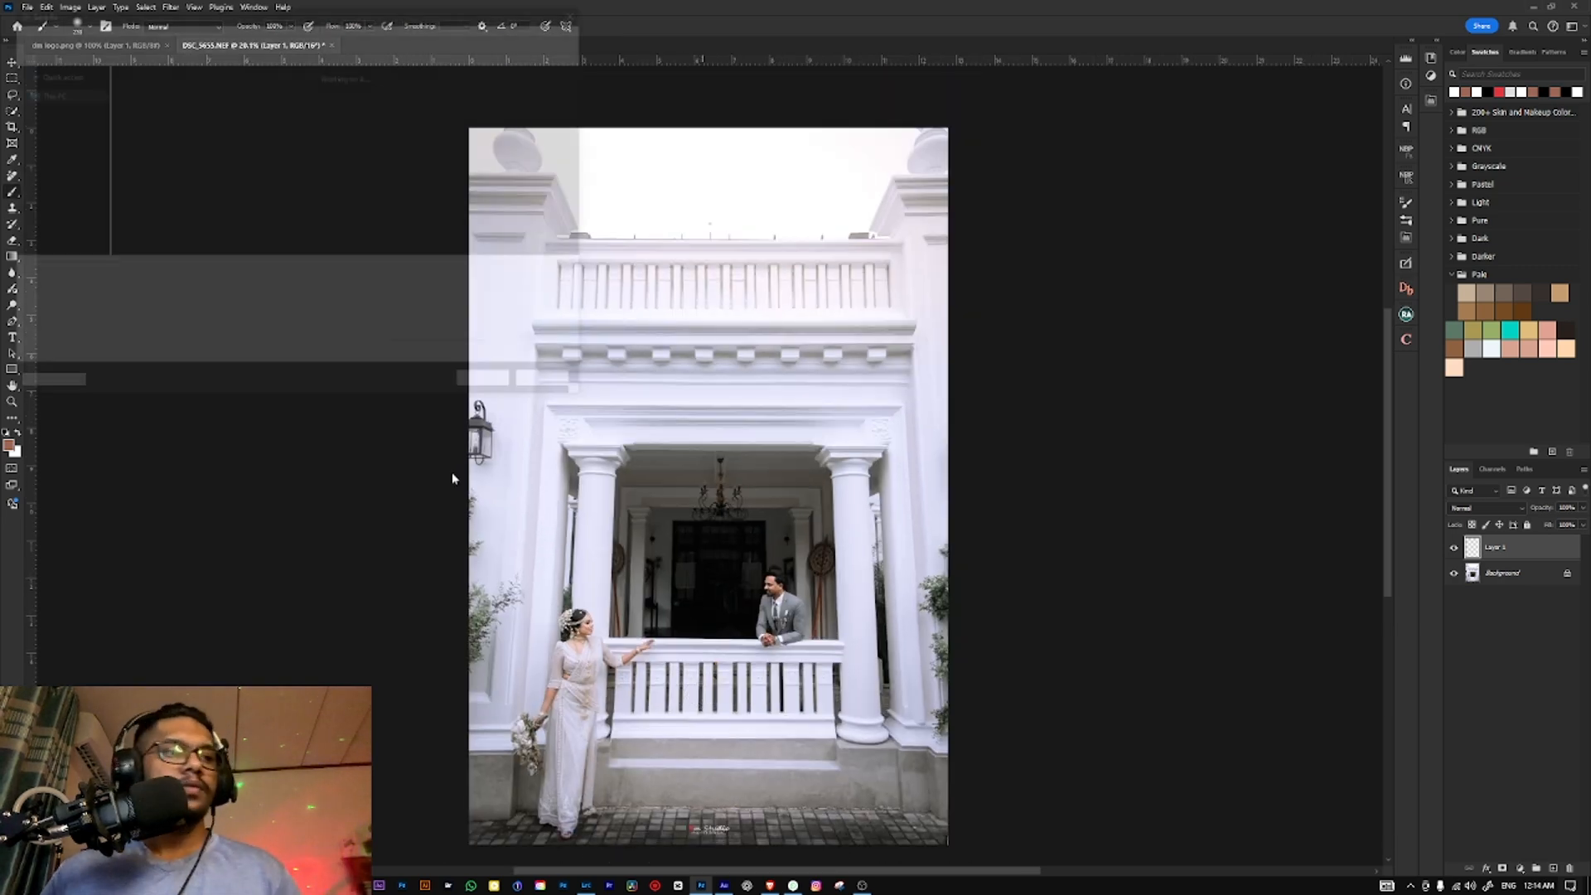
left_click(228, 290)
left_click(124, 346)
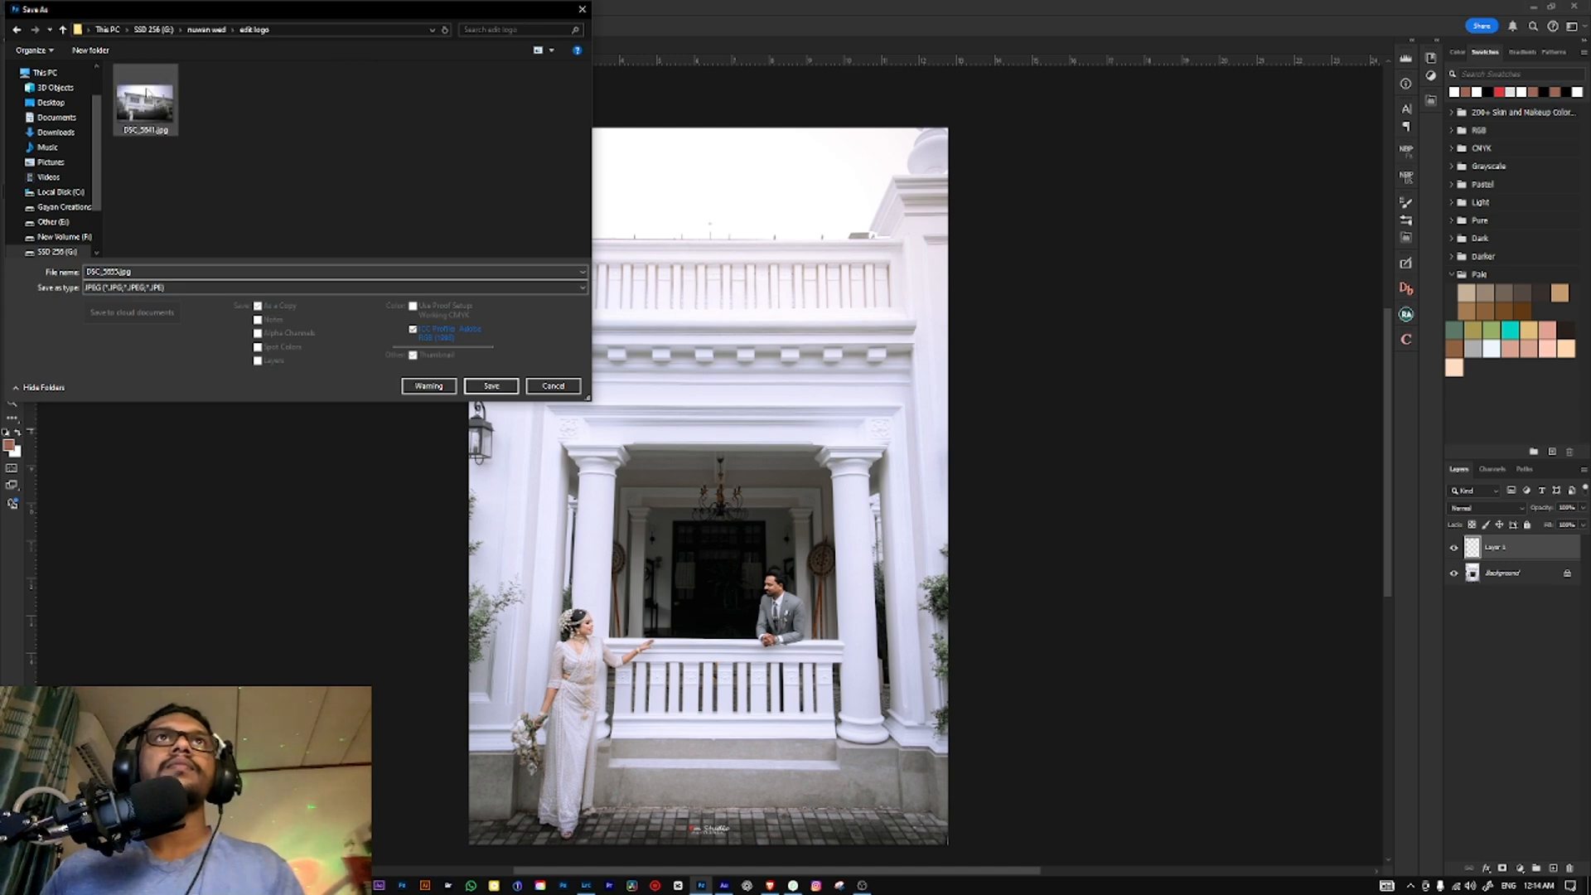
key("Return")
key("Return")
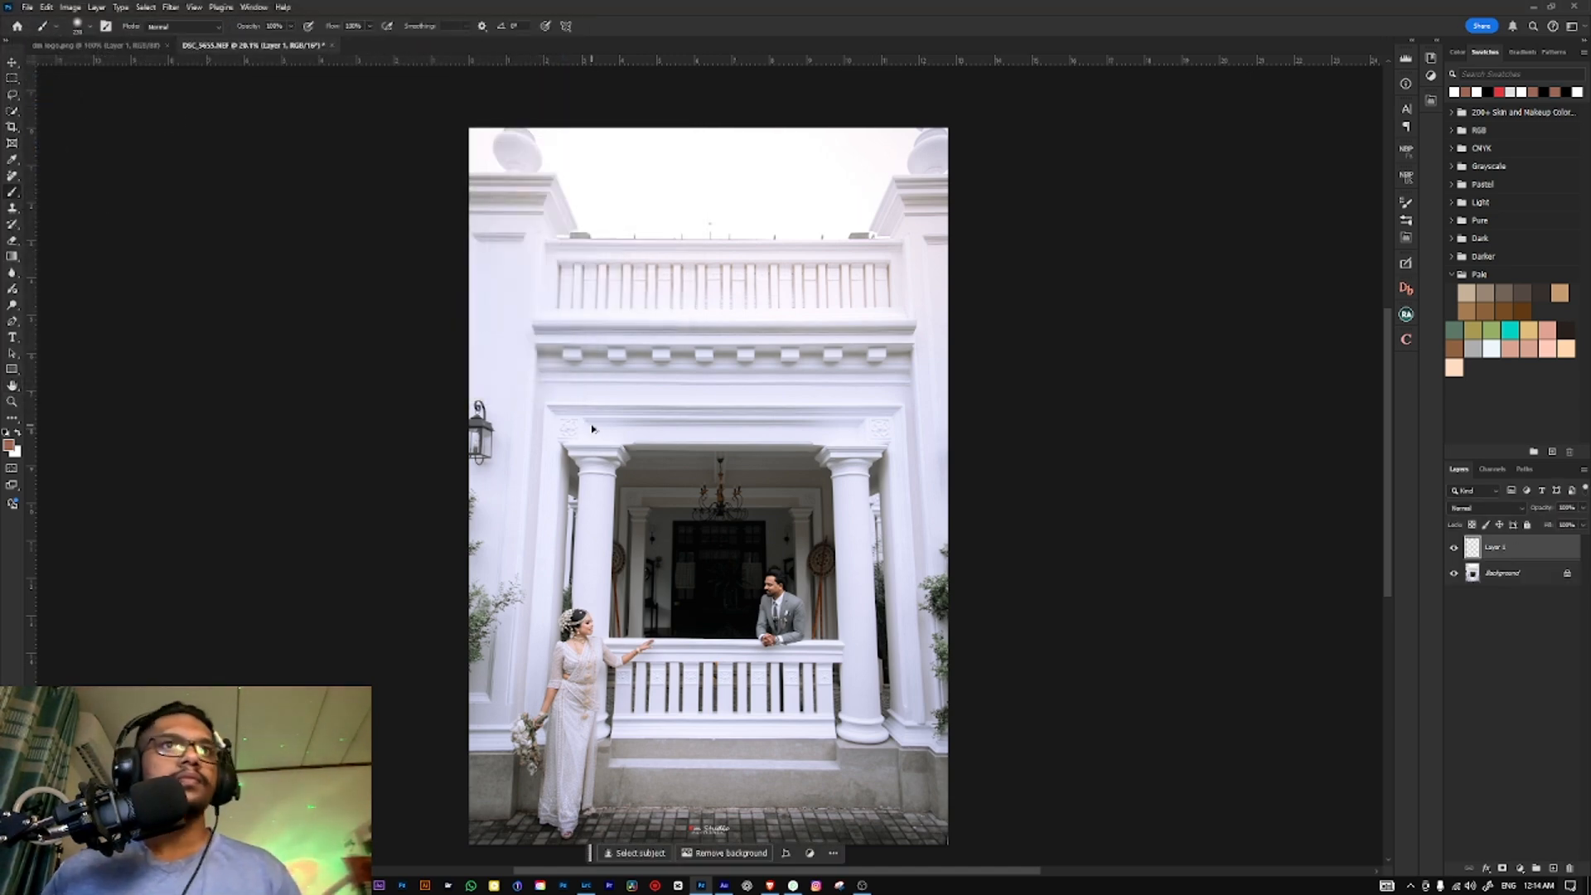
Step: Export a smaller JPG of the logo version with a height of 2048 px and quality 7
key("ctrl+alt+shift+w")
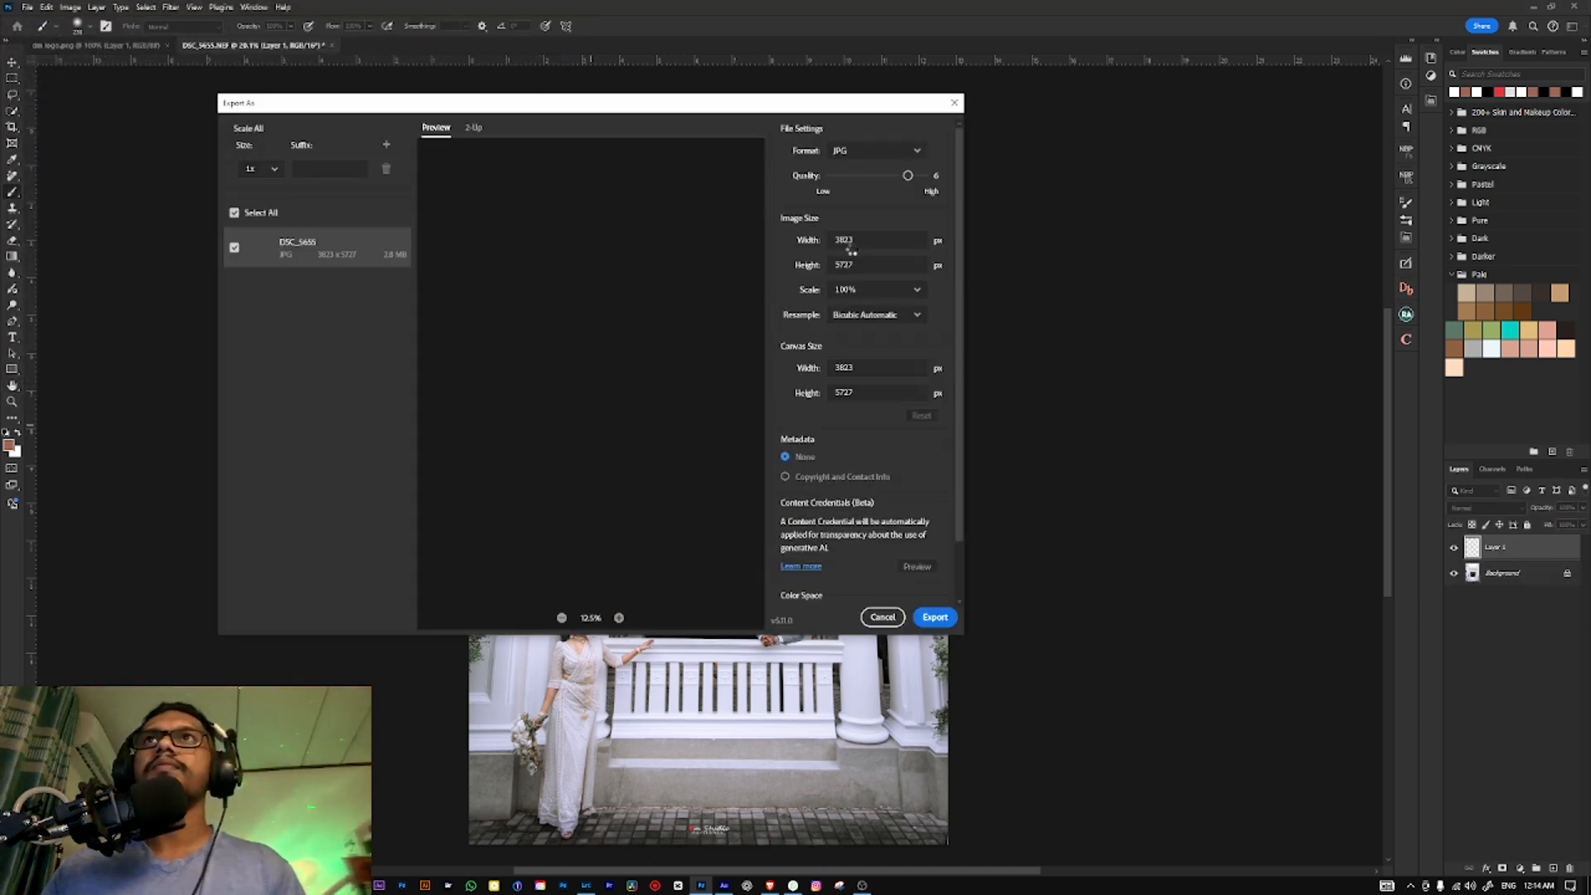
left_click_drag(863, 266, 794, 270)
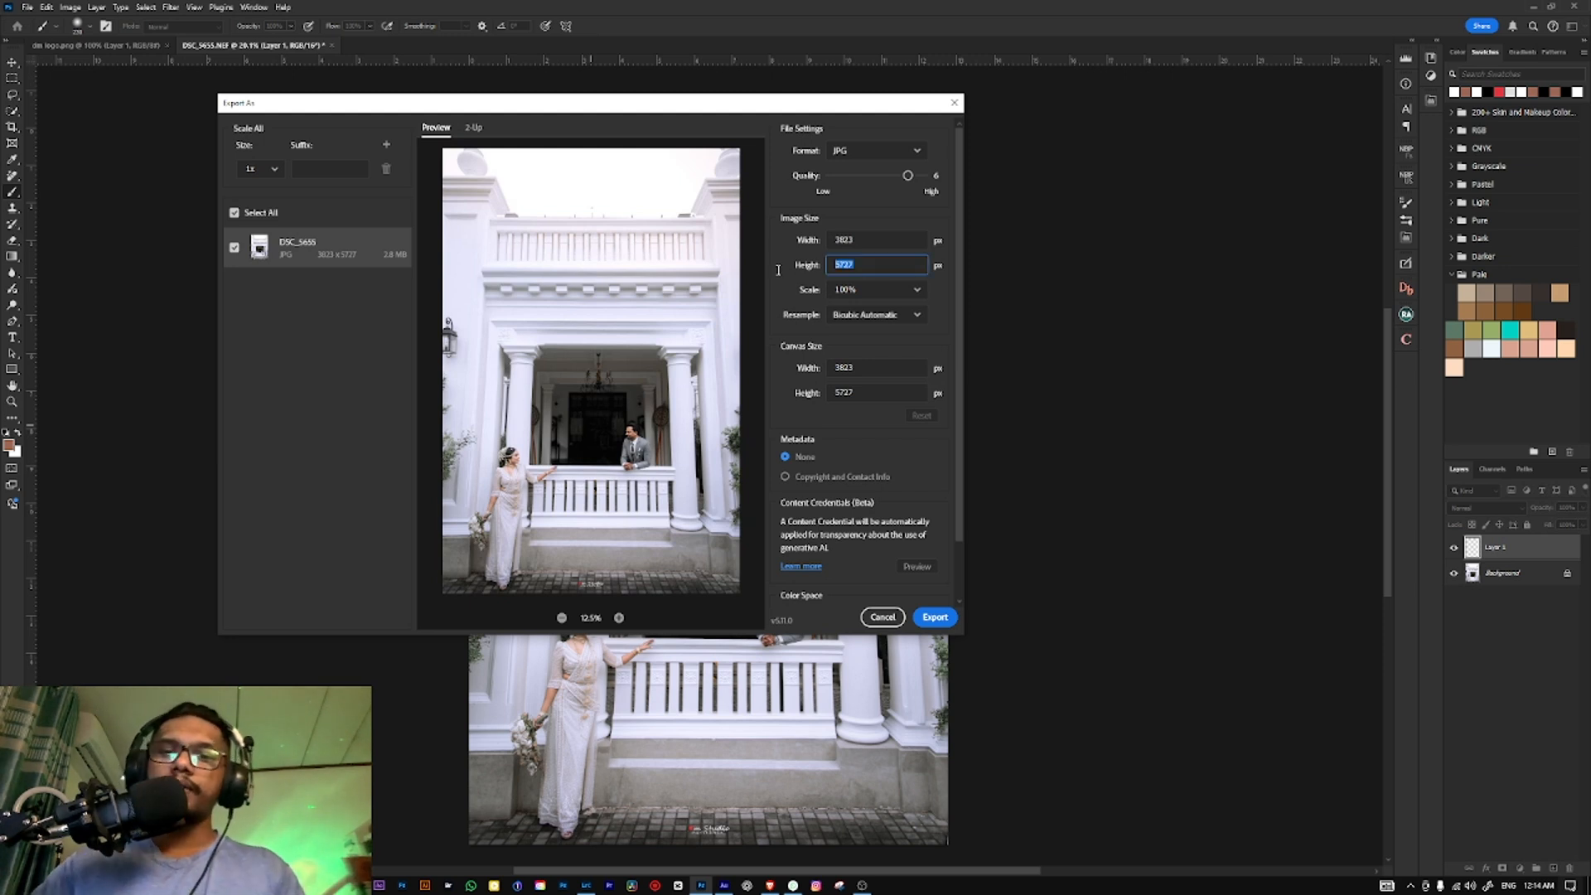
type("2048")
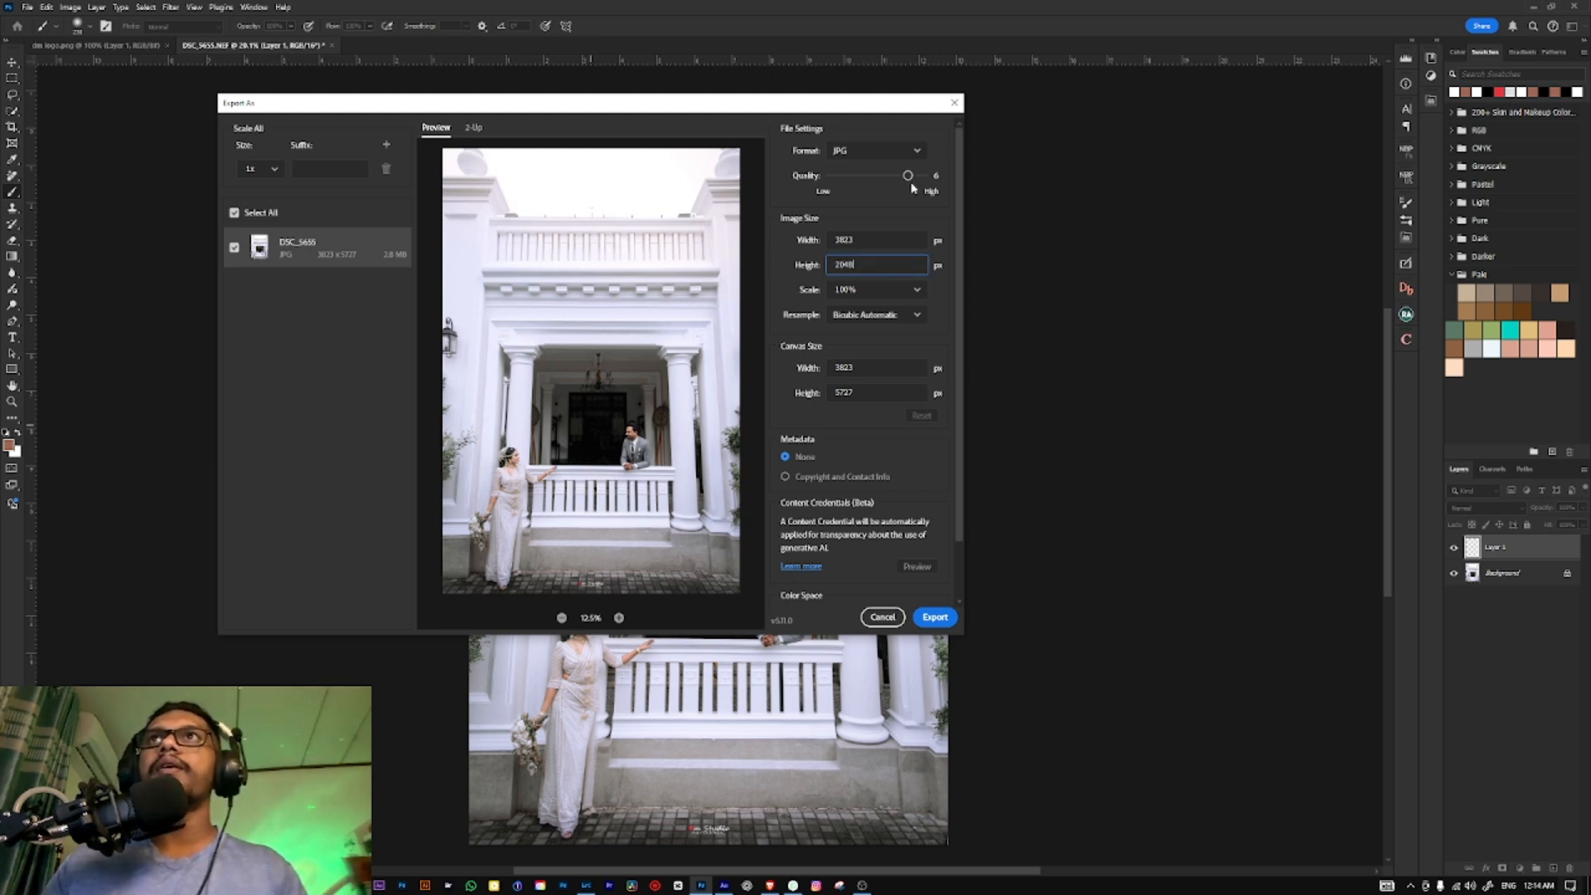
left_click_drag(910, 177, 942, 264)
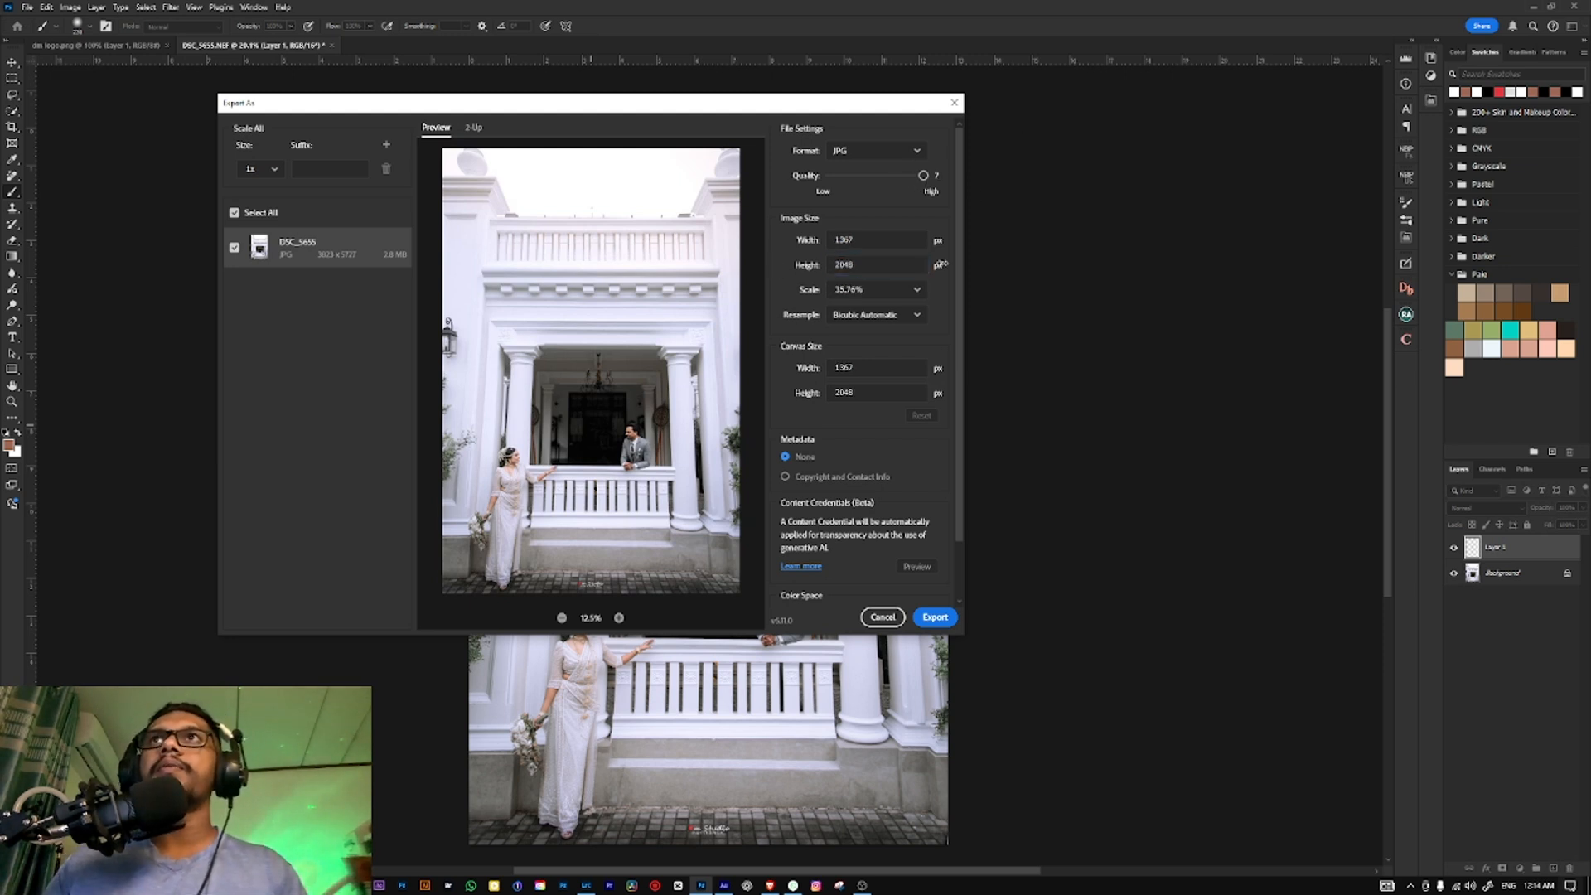
left_click(933, 618)
key("Return")
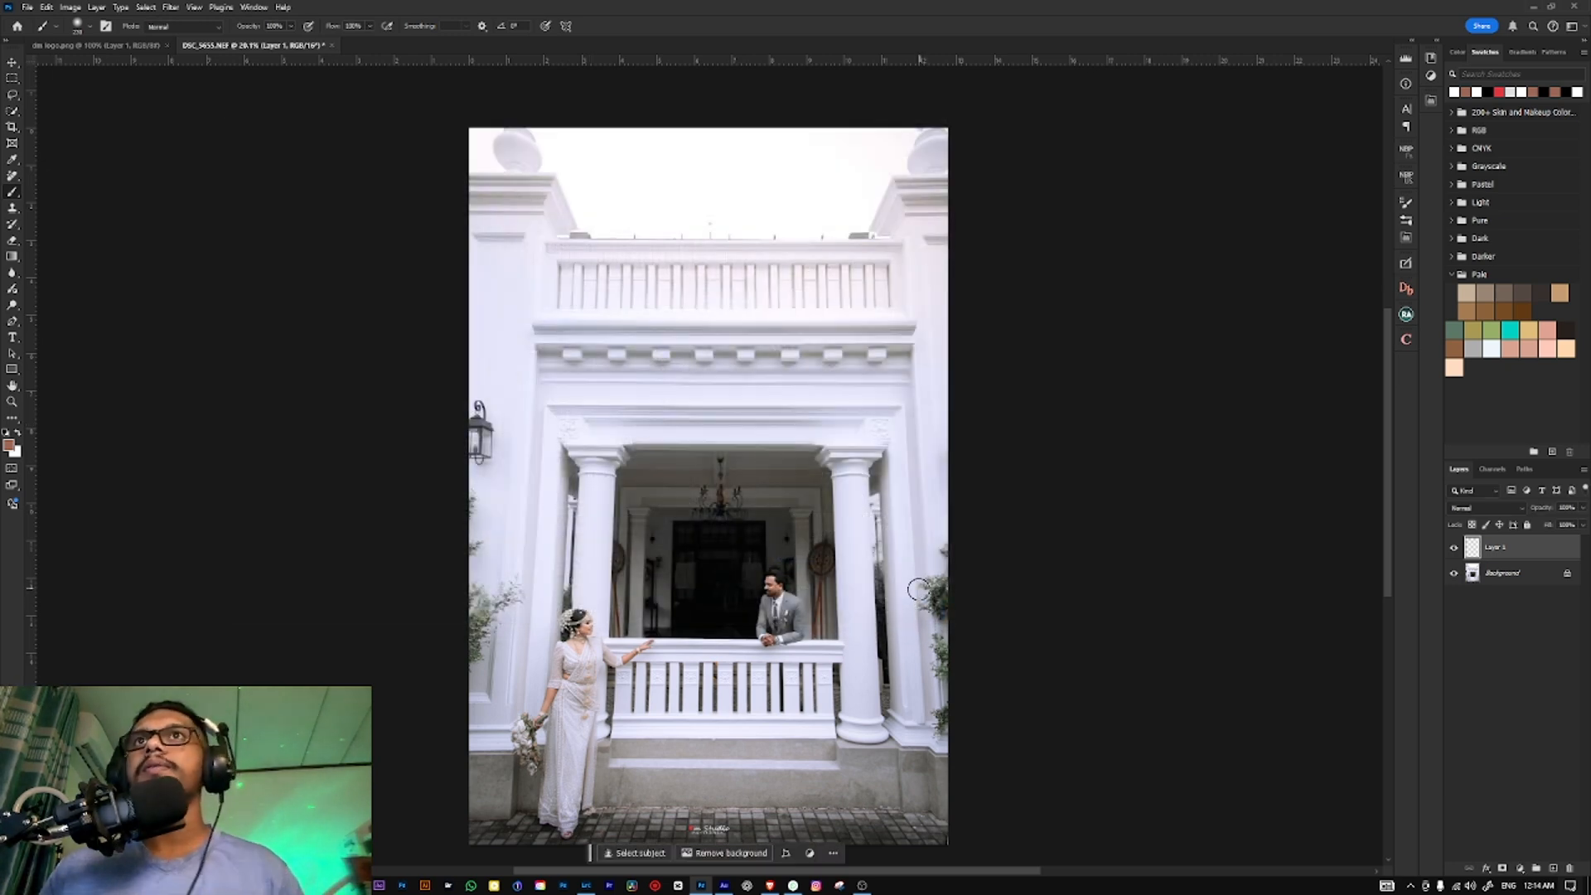
Step: Delete the logo layer from the wedding photo, save the document and close it
key("Delete")
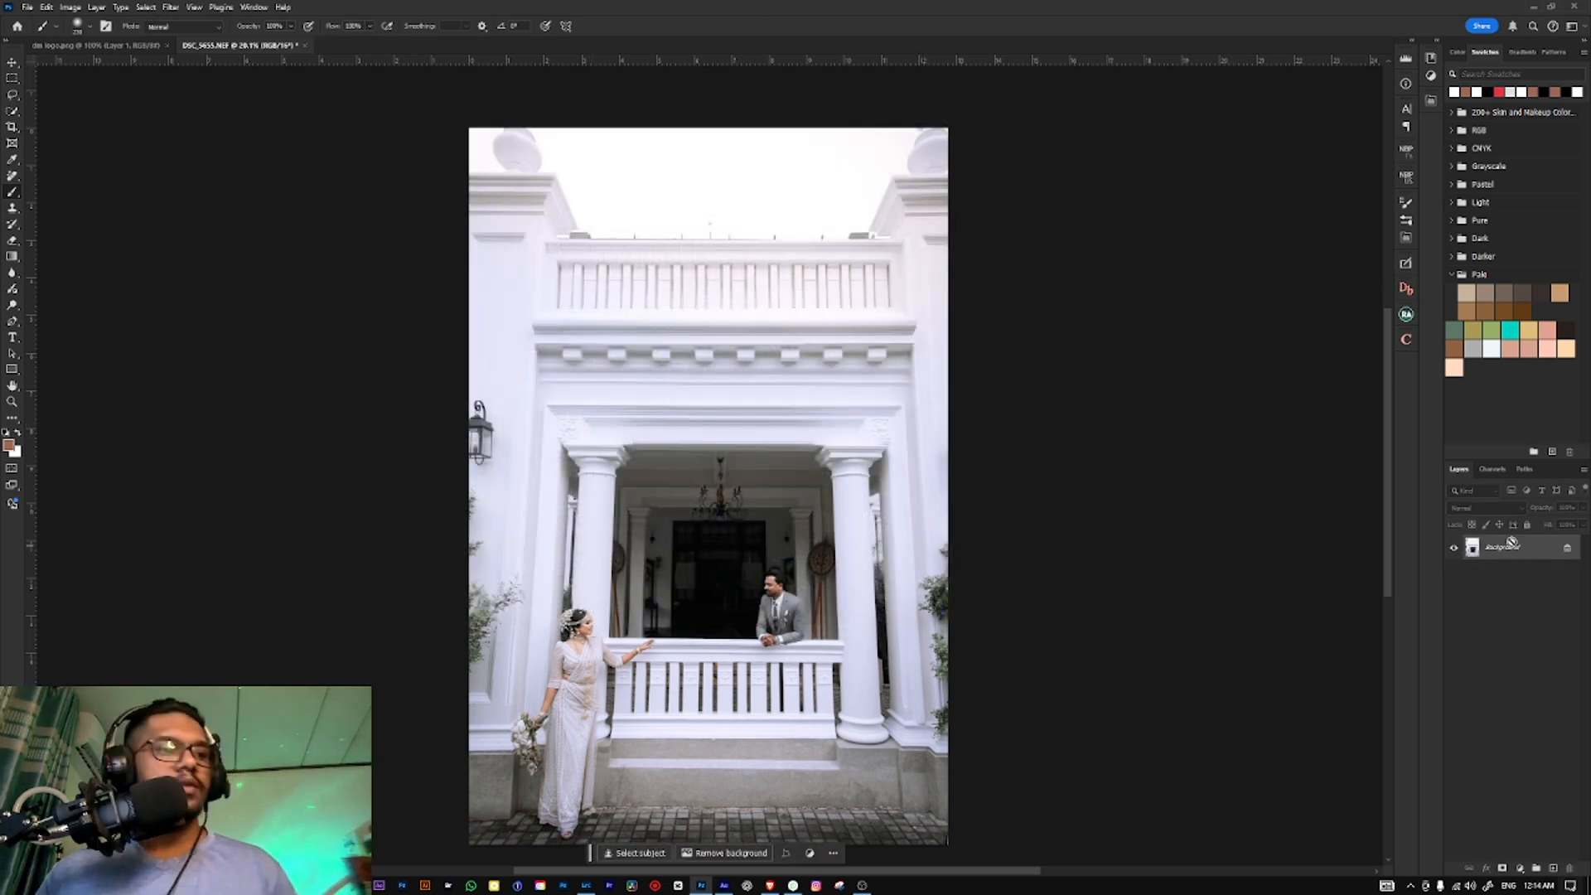
key("ctrl+s")
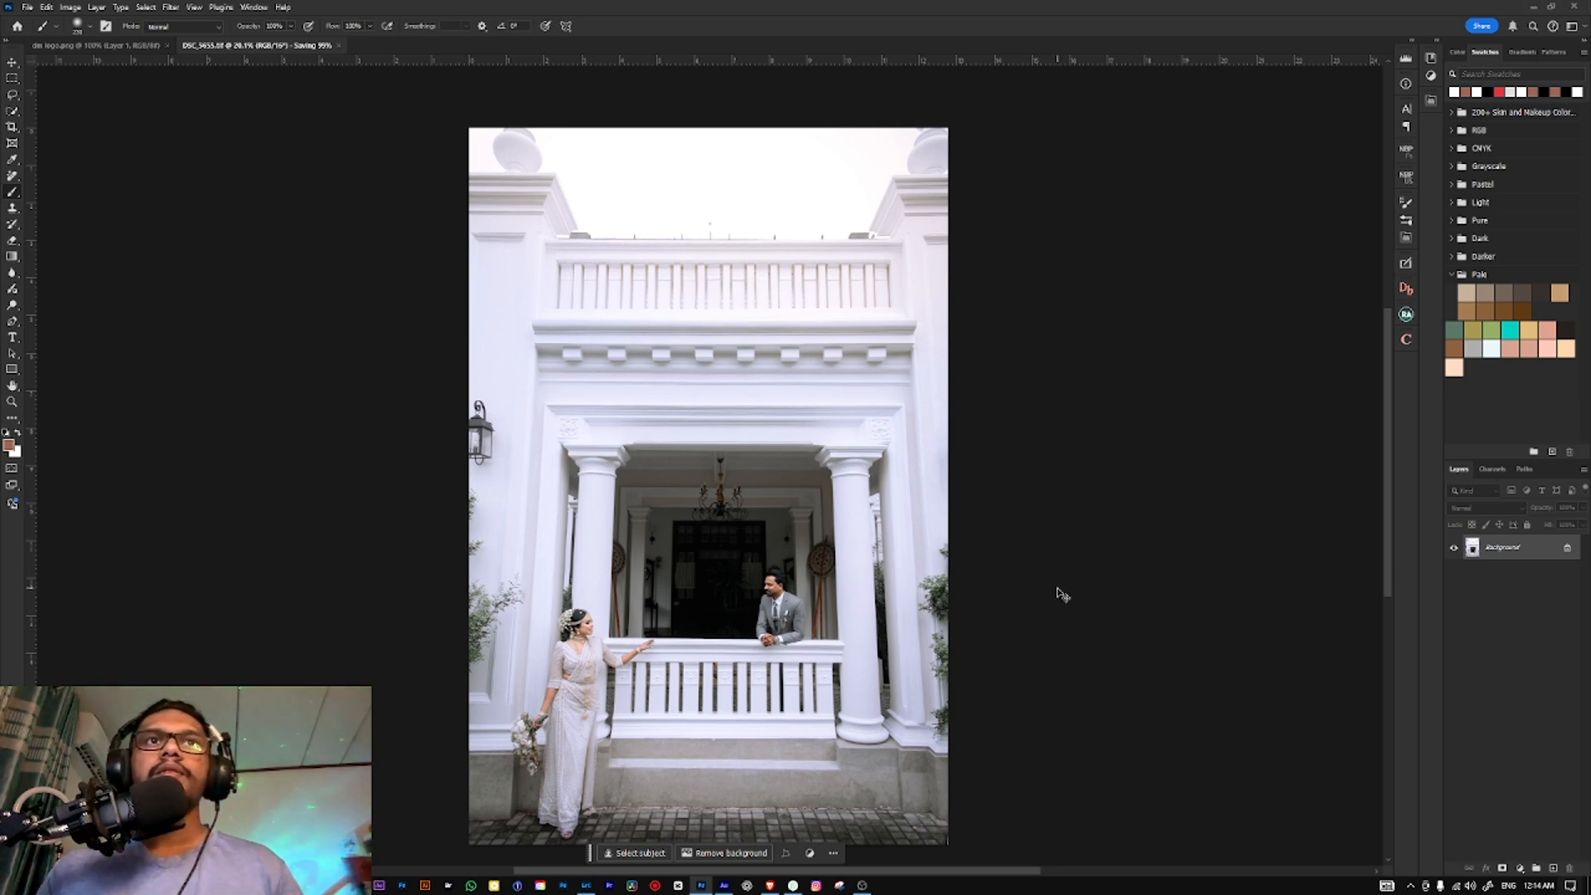
key("ctrl+w")
Step: Switch to Lightroom Classic and select the close-up portrait of the bride and groom for developing
key("alt+Tab")
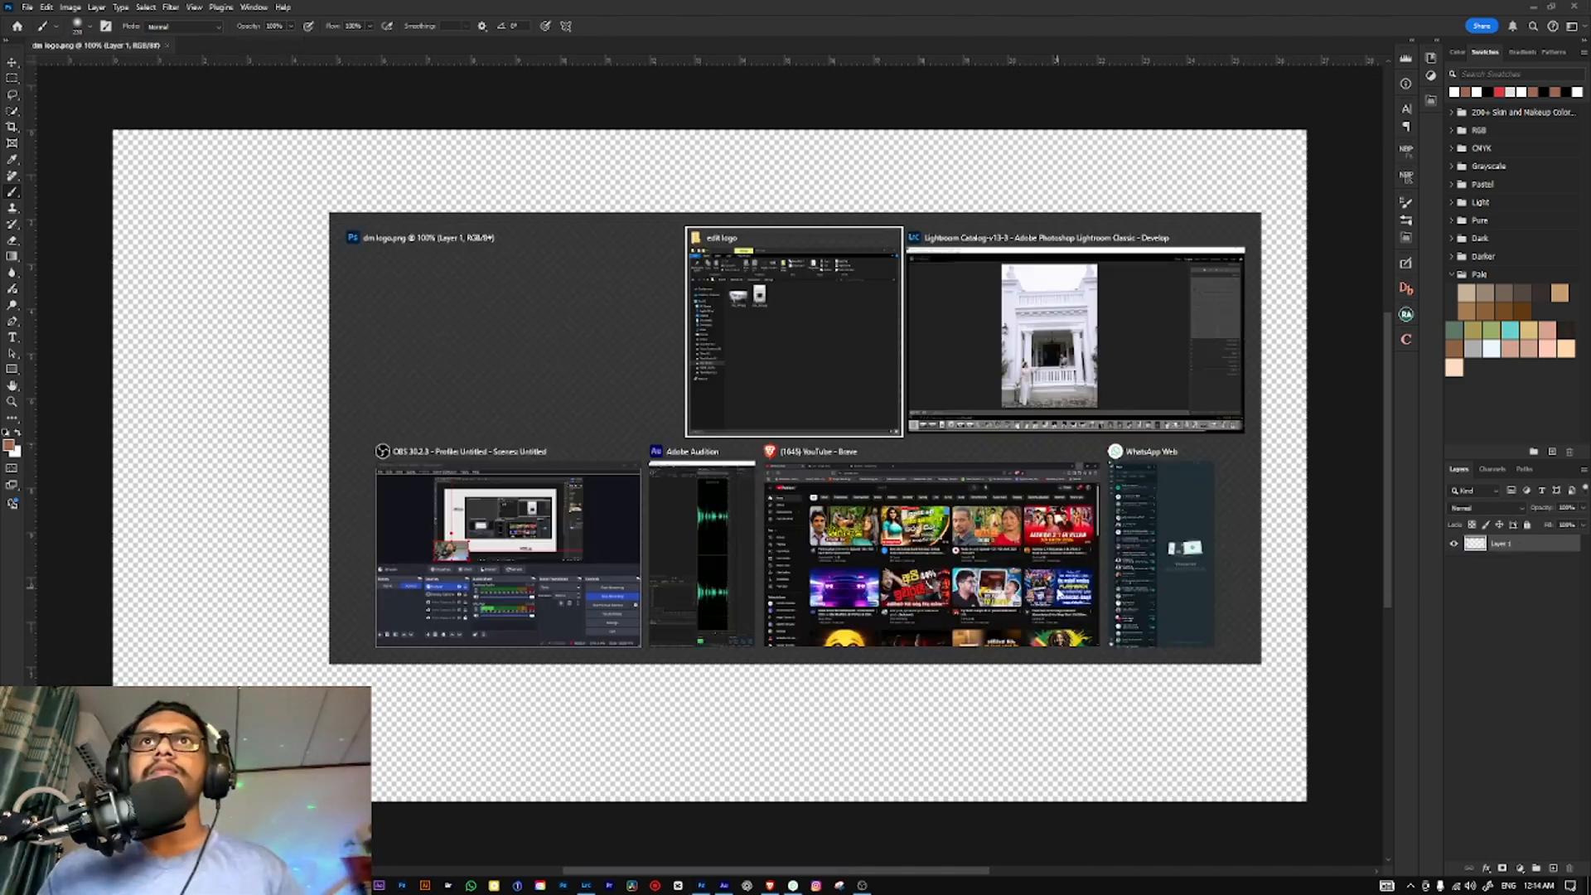
key("alt+Tab")
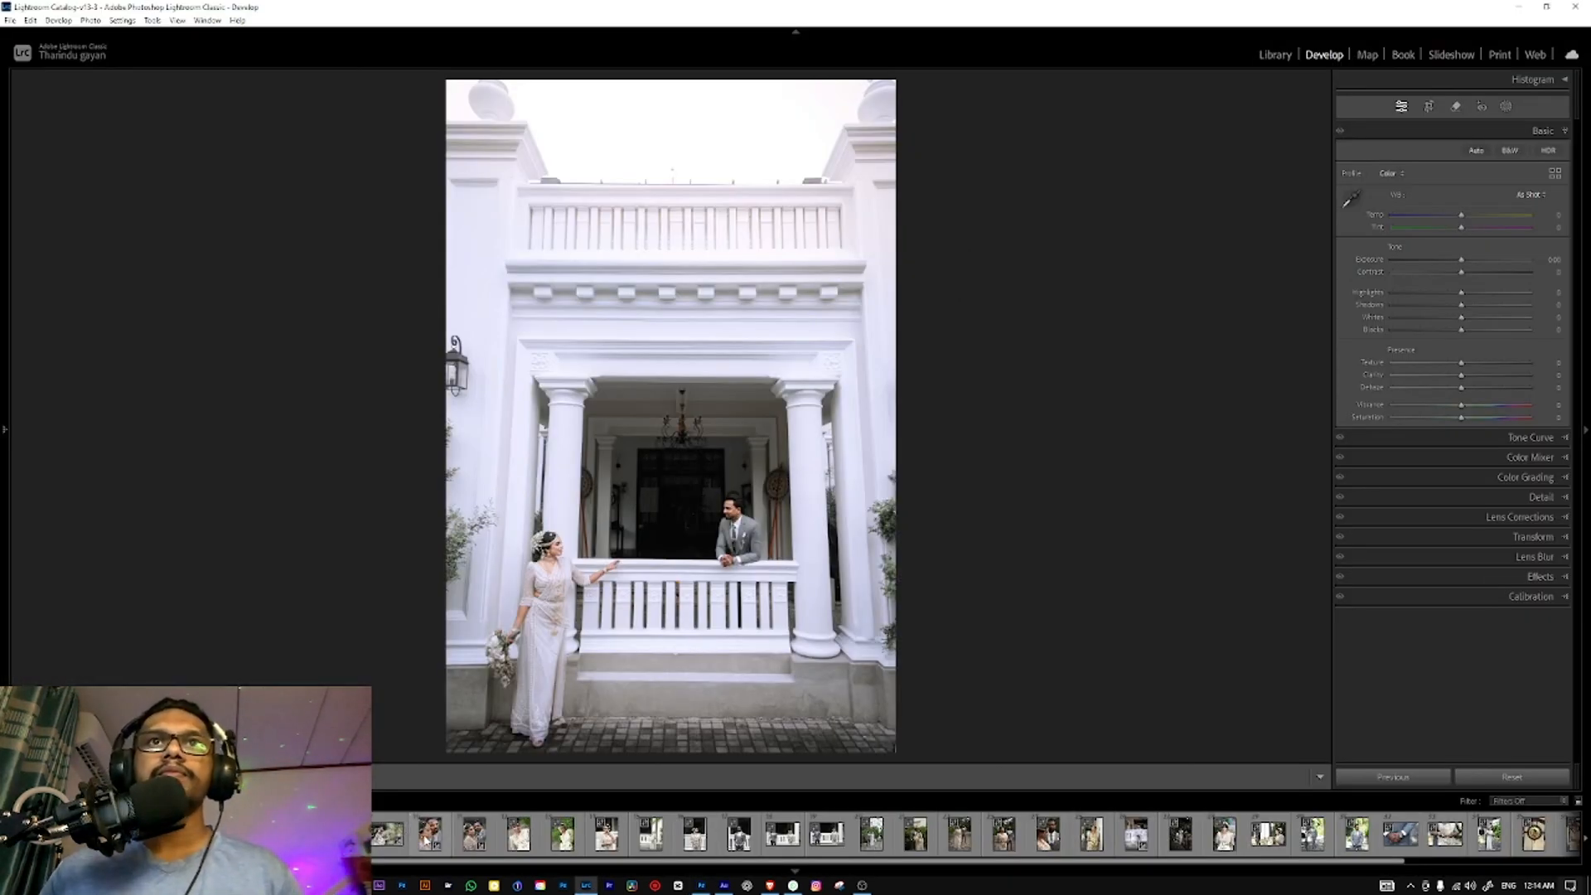
left_click(428, 835)
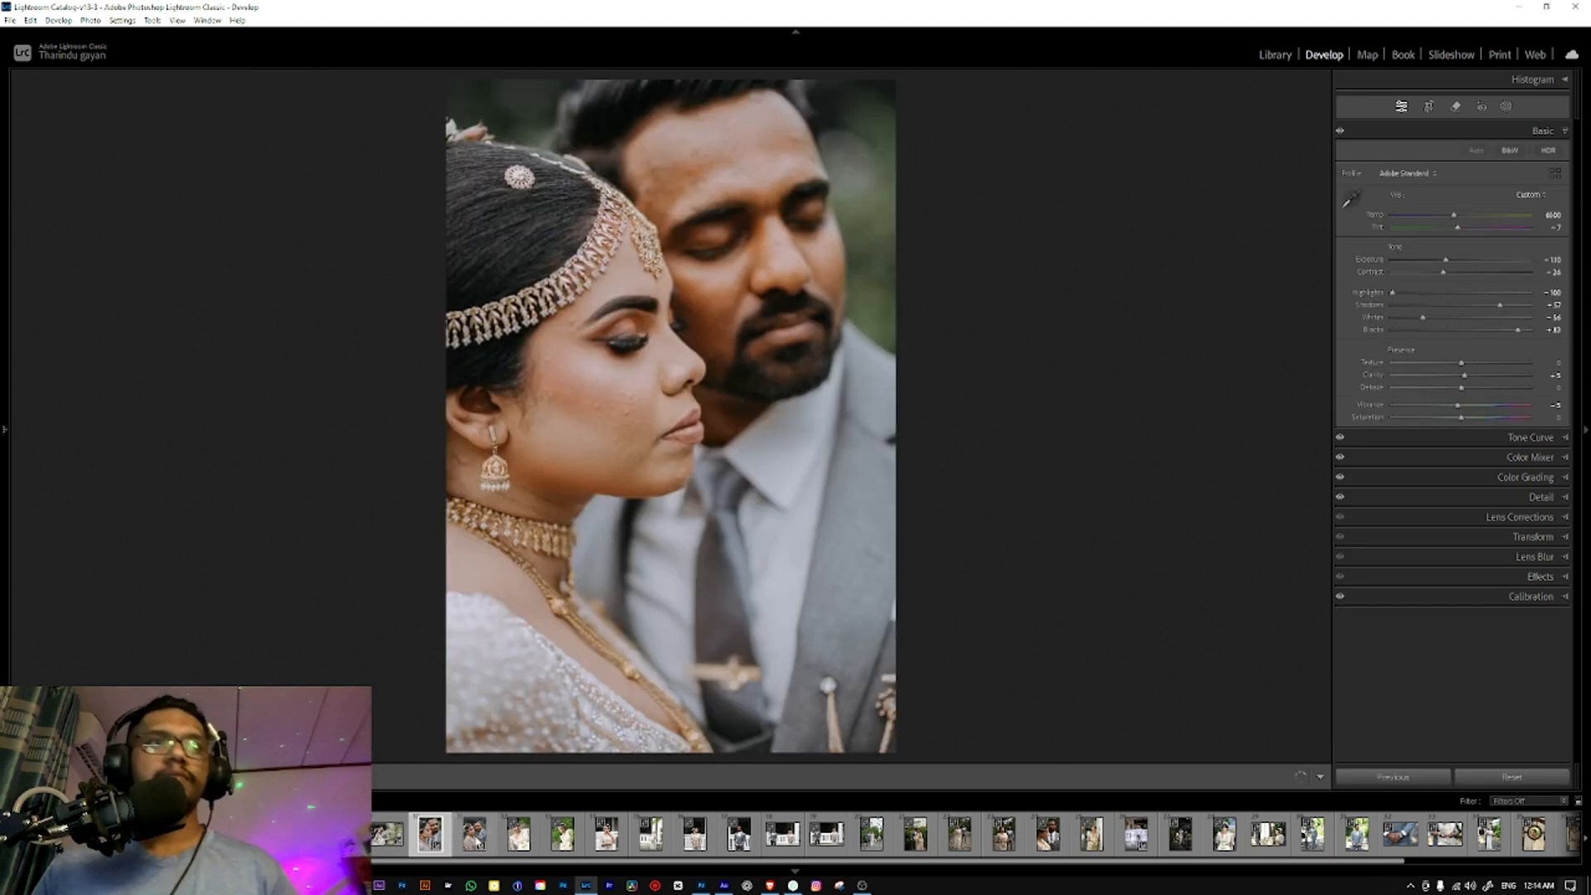
Step: Set the portrait's Exposure to -1.00, Contrast -15, Highlights -75, Shadows +53, Whites -83, Blacks +76, Clarity -10 and Dehaze -9
key("ctrl+shift+v")
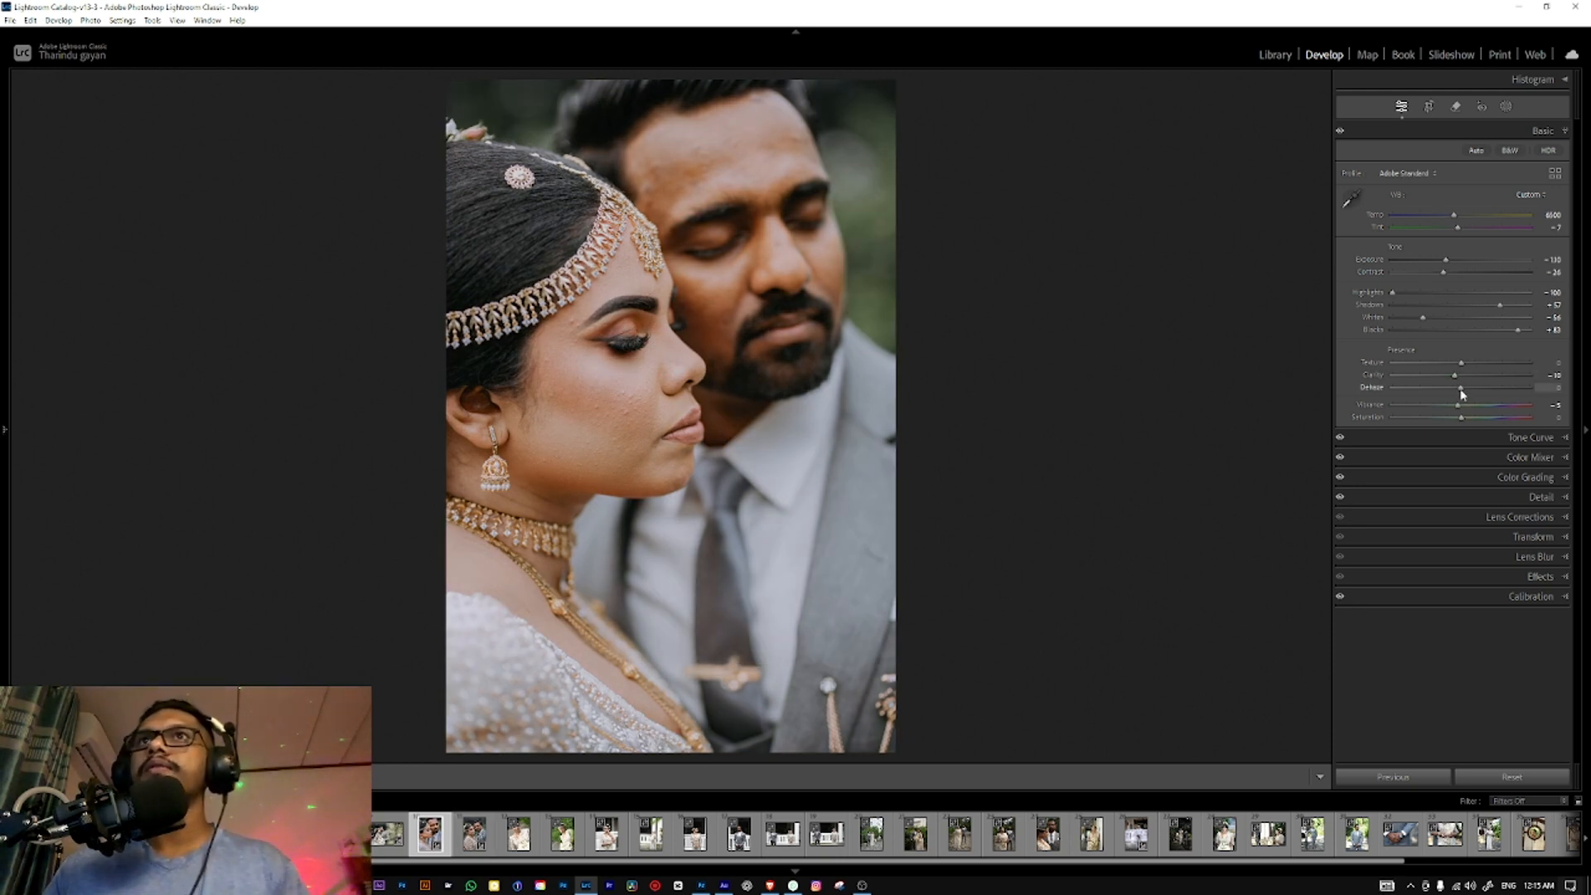
left_click_drag(1463, 394, 1455, 393)
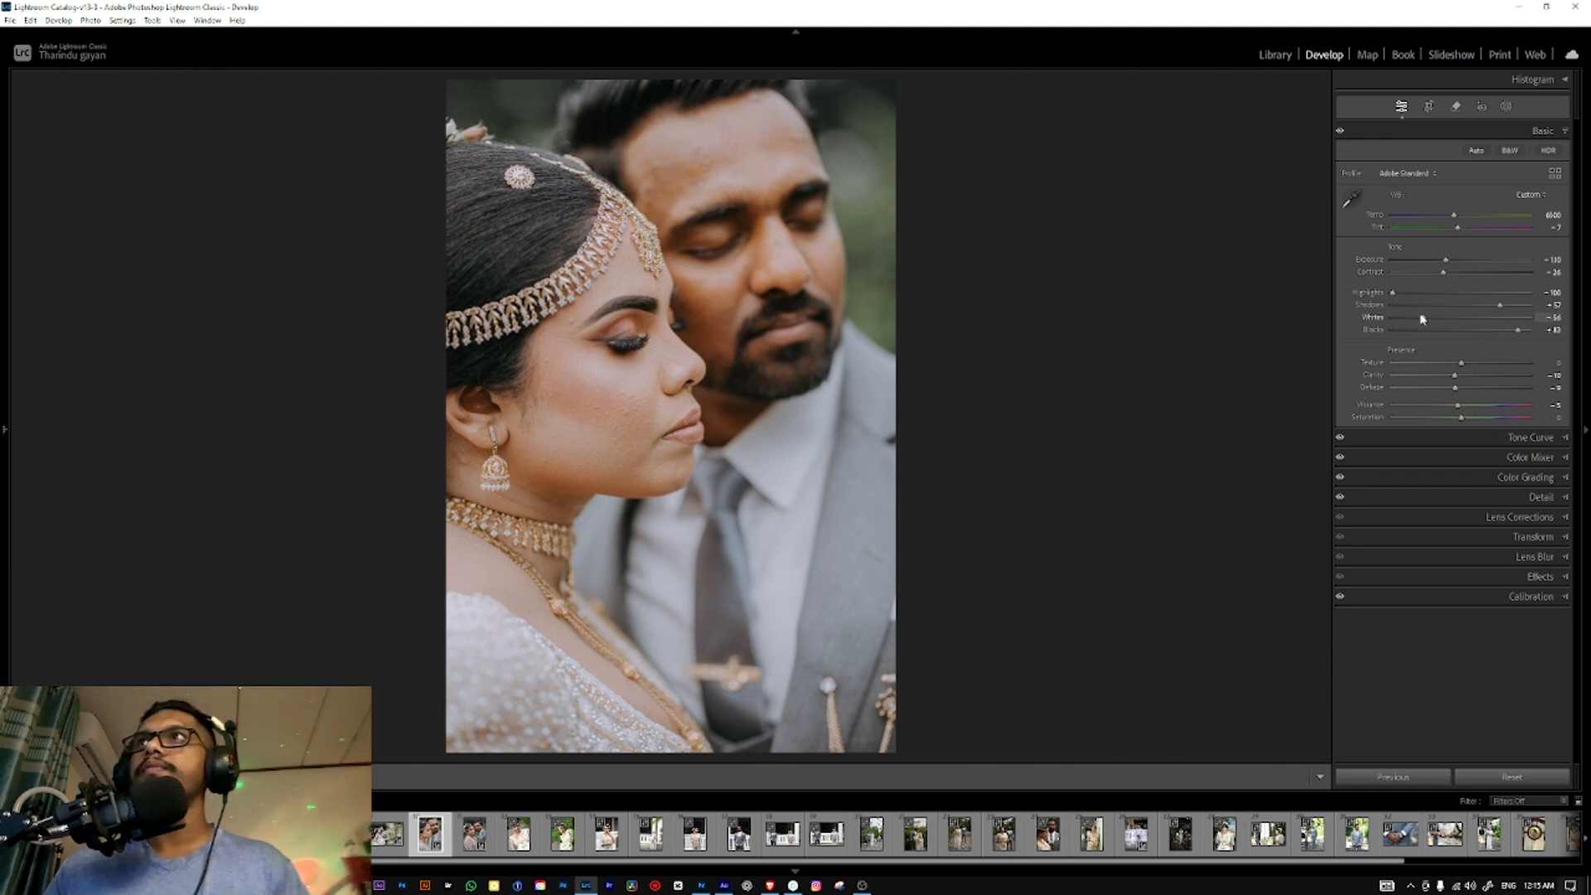
left_click_drag(1423, 319, 1413, 320)
left_click_drag(1522, 332, 1448, 262)
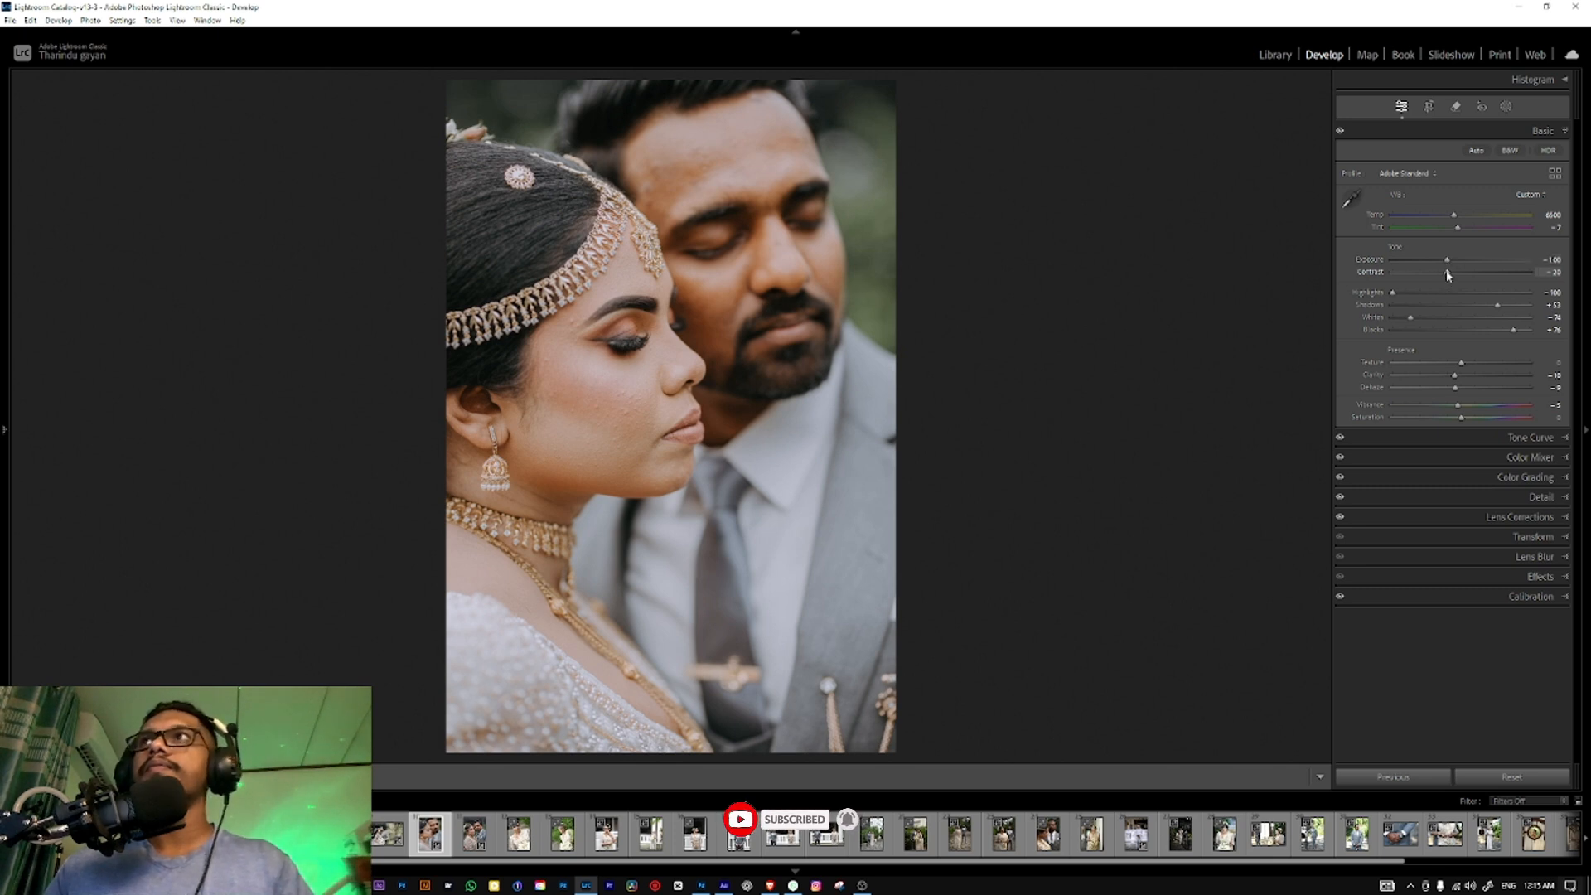
left_click_drag(1449, 277, 1447, 276)
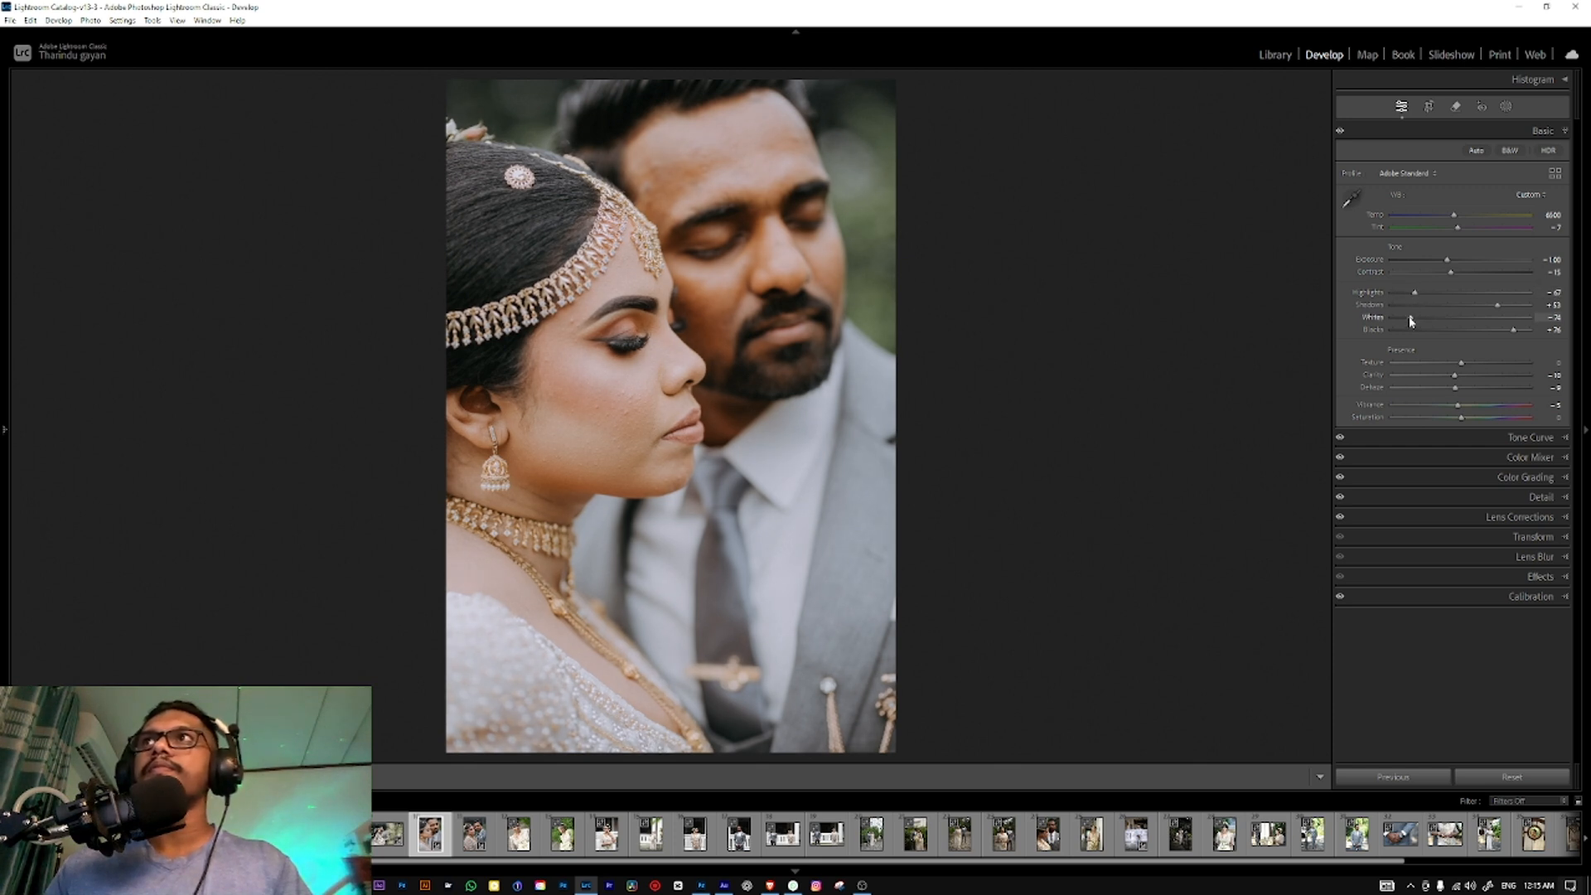
left_click_drag(1409, 319, 1405, 318)
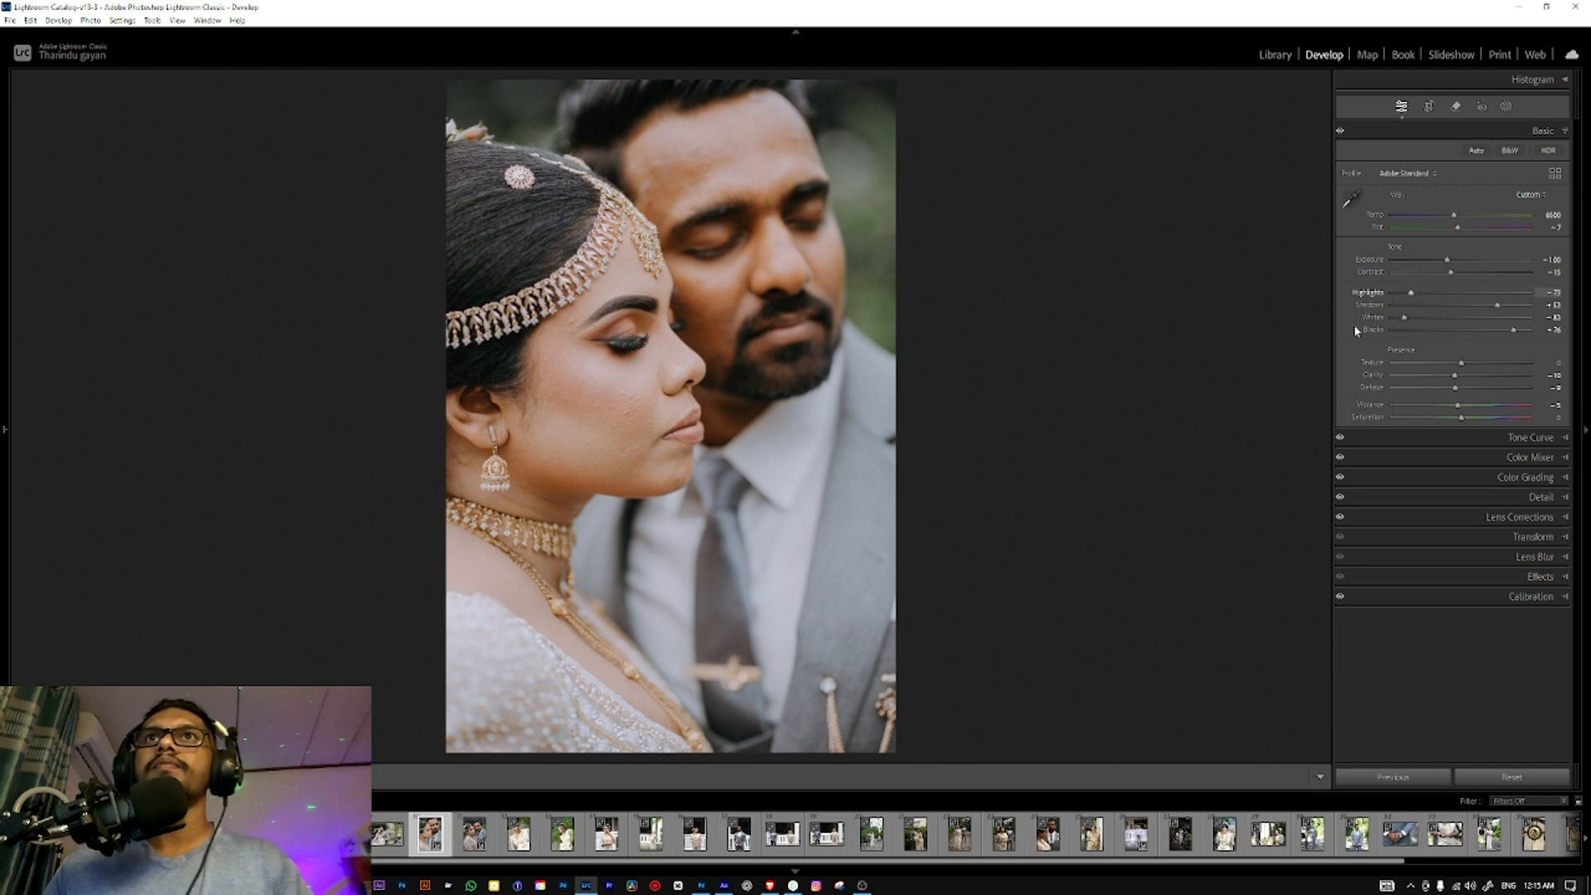
Step: Inspect the bride's cheek up close and set the portrait's Dehaze to -5
left_click_drag(628, 414, 742, 423)
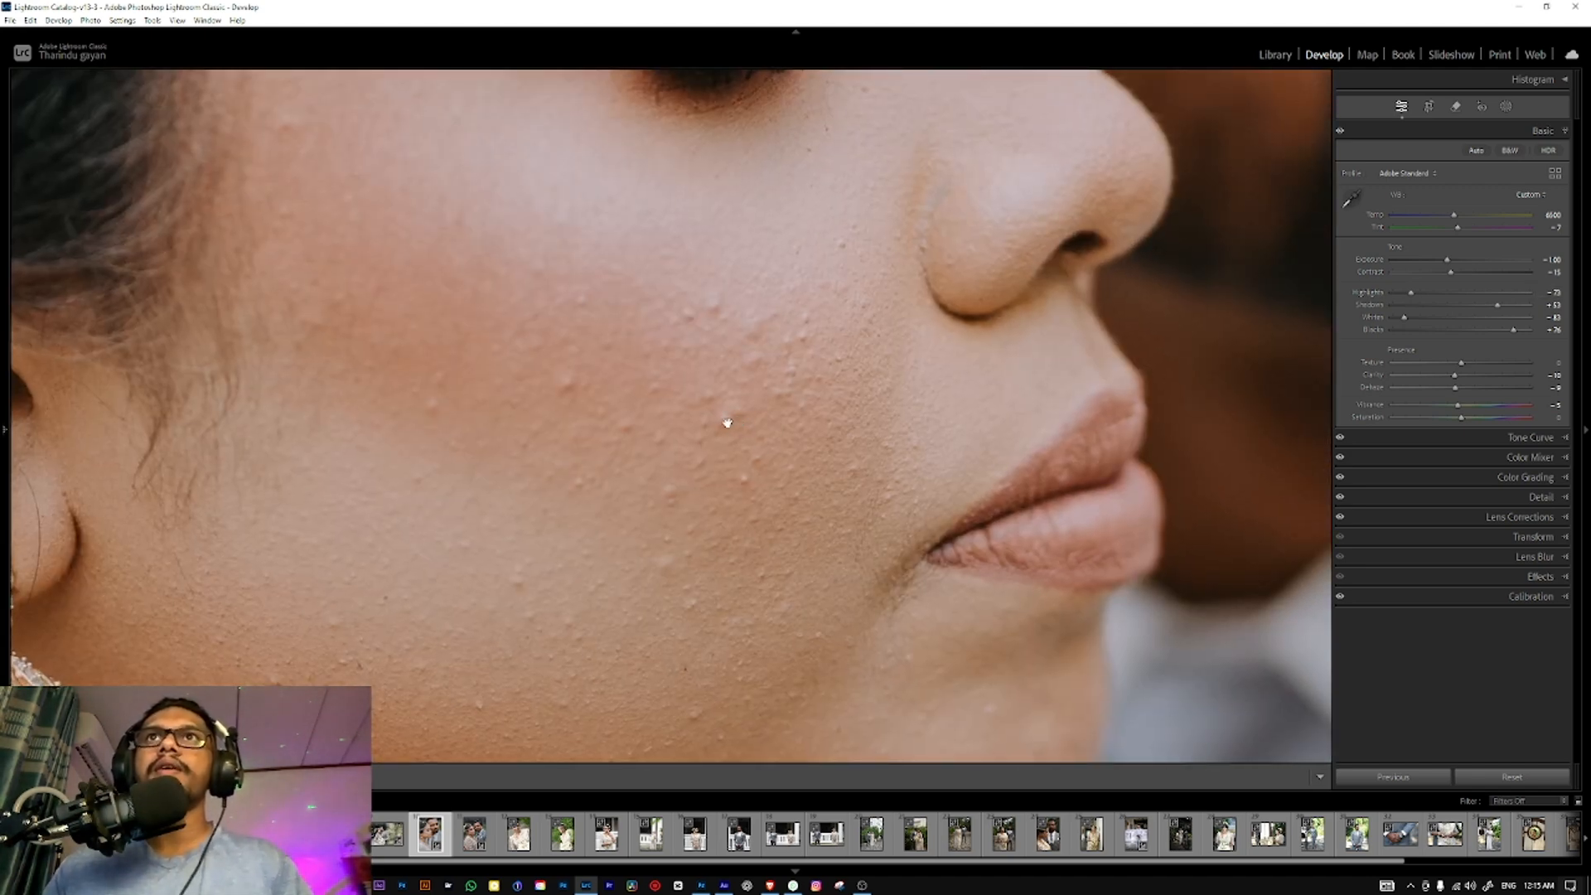
left_click(728, 424)
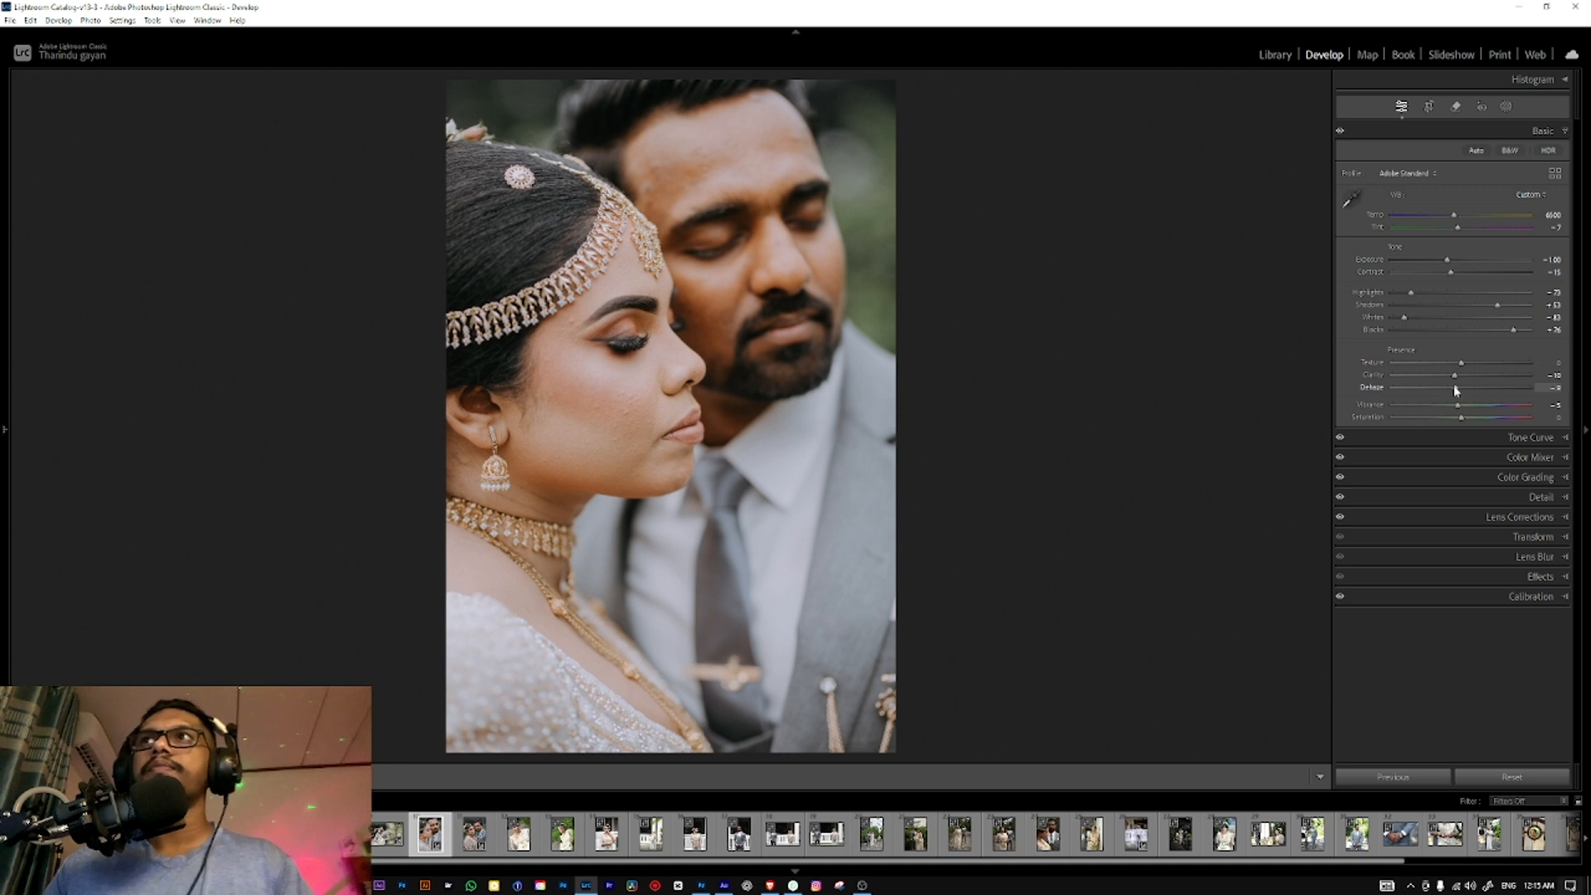
left_click_drag(1456, 390, 1458, 392)
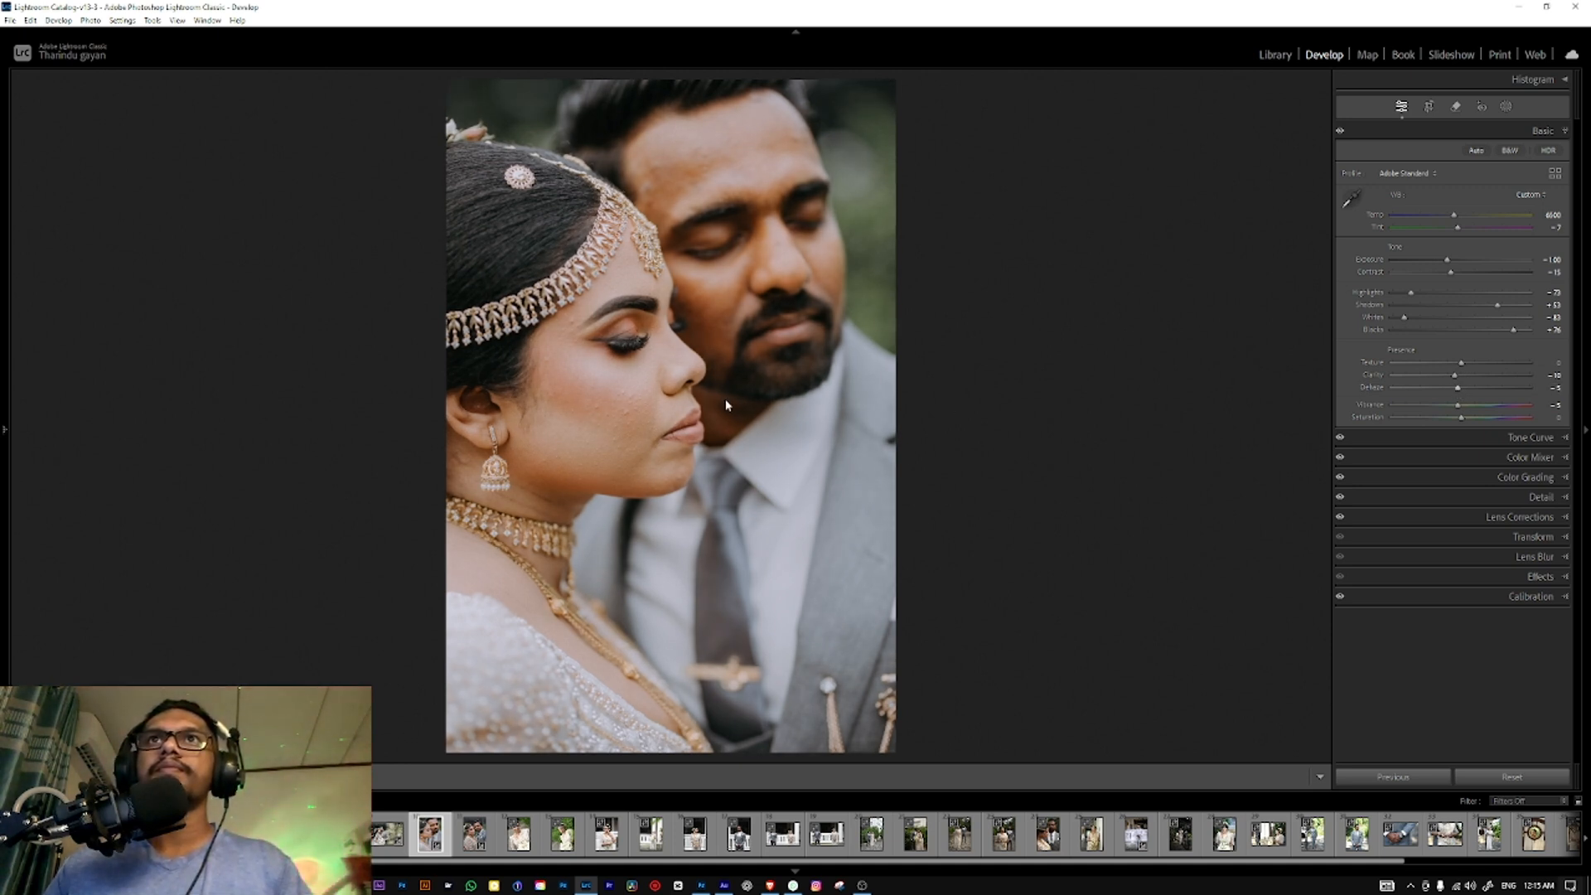
Step: Send the developed portrait from Lightroom Classic to Photoshop for editing and switch to Photoshop
right_click(760, 461)
mouse_move(800, 570)
left_click(970, 569)
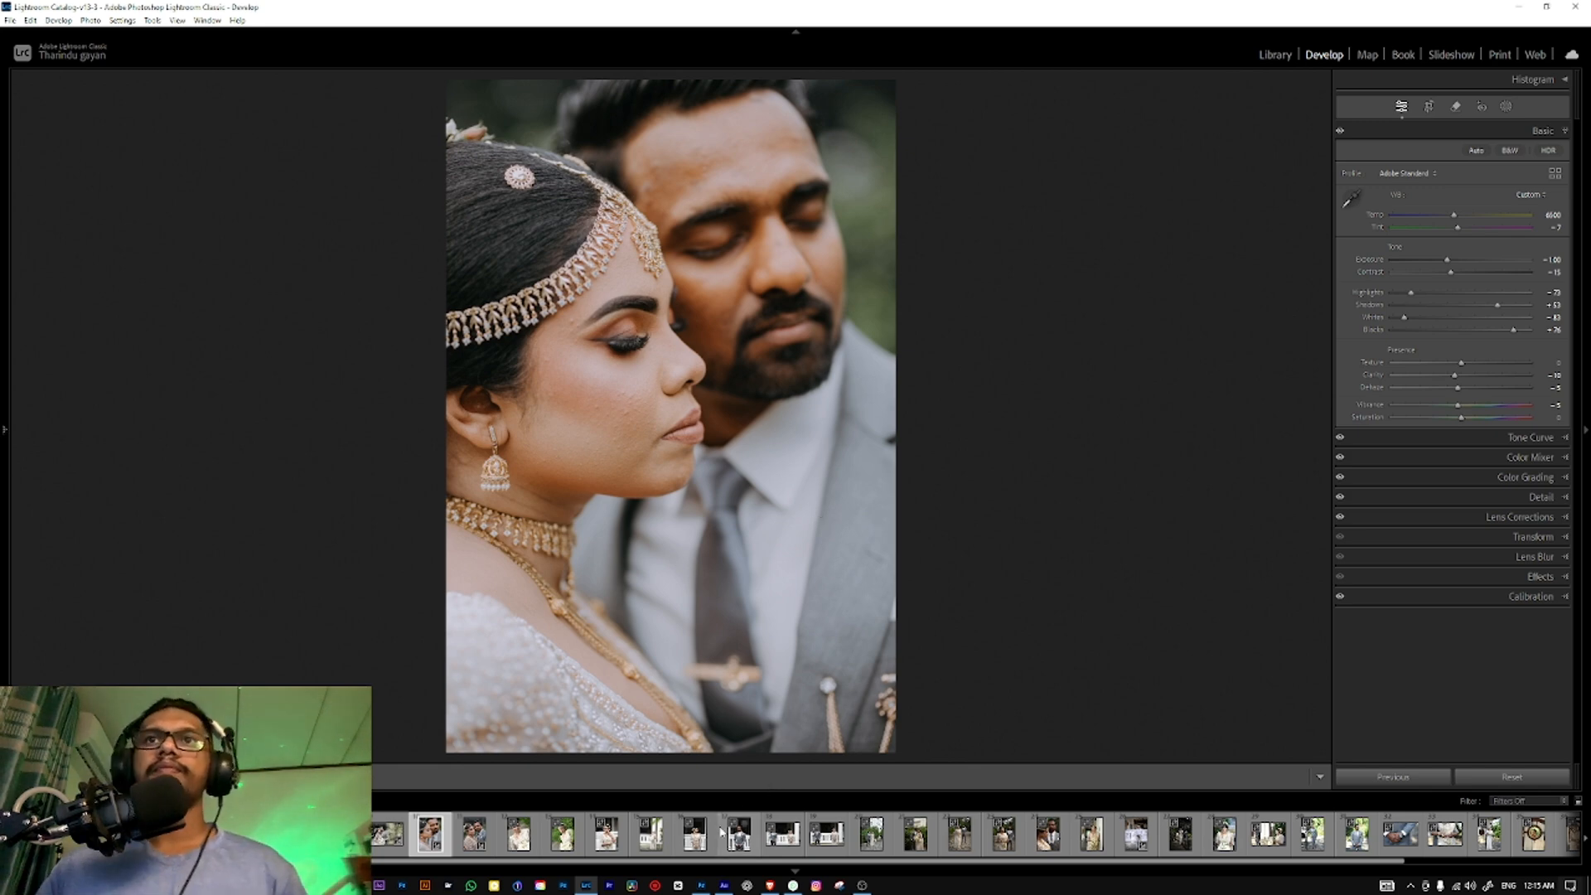
left_click(701, 885)
left_click(702, 885)
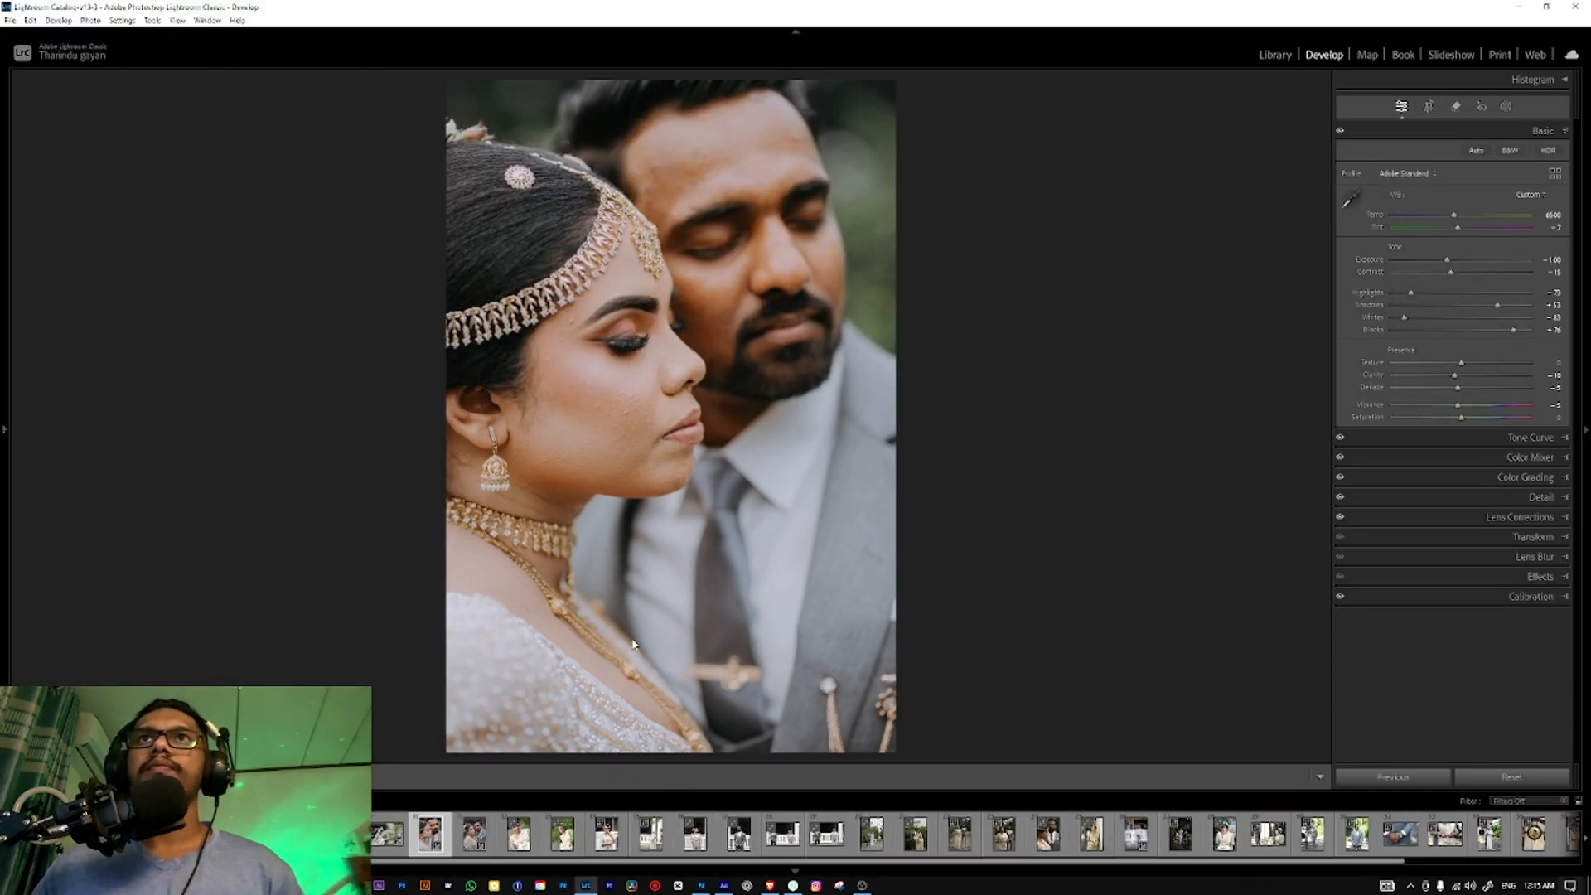
left_click(701, 885)
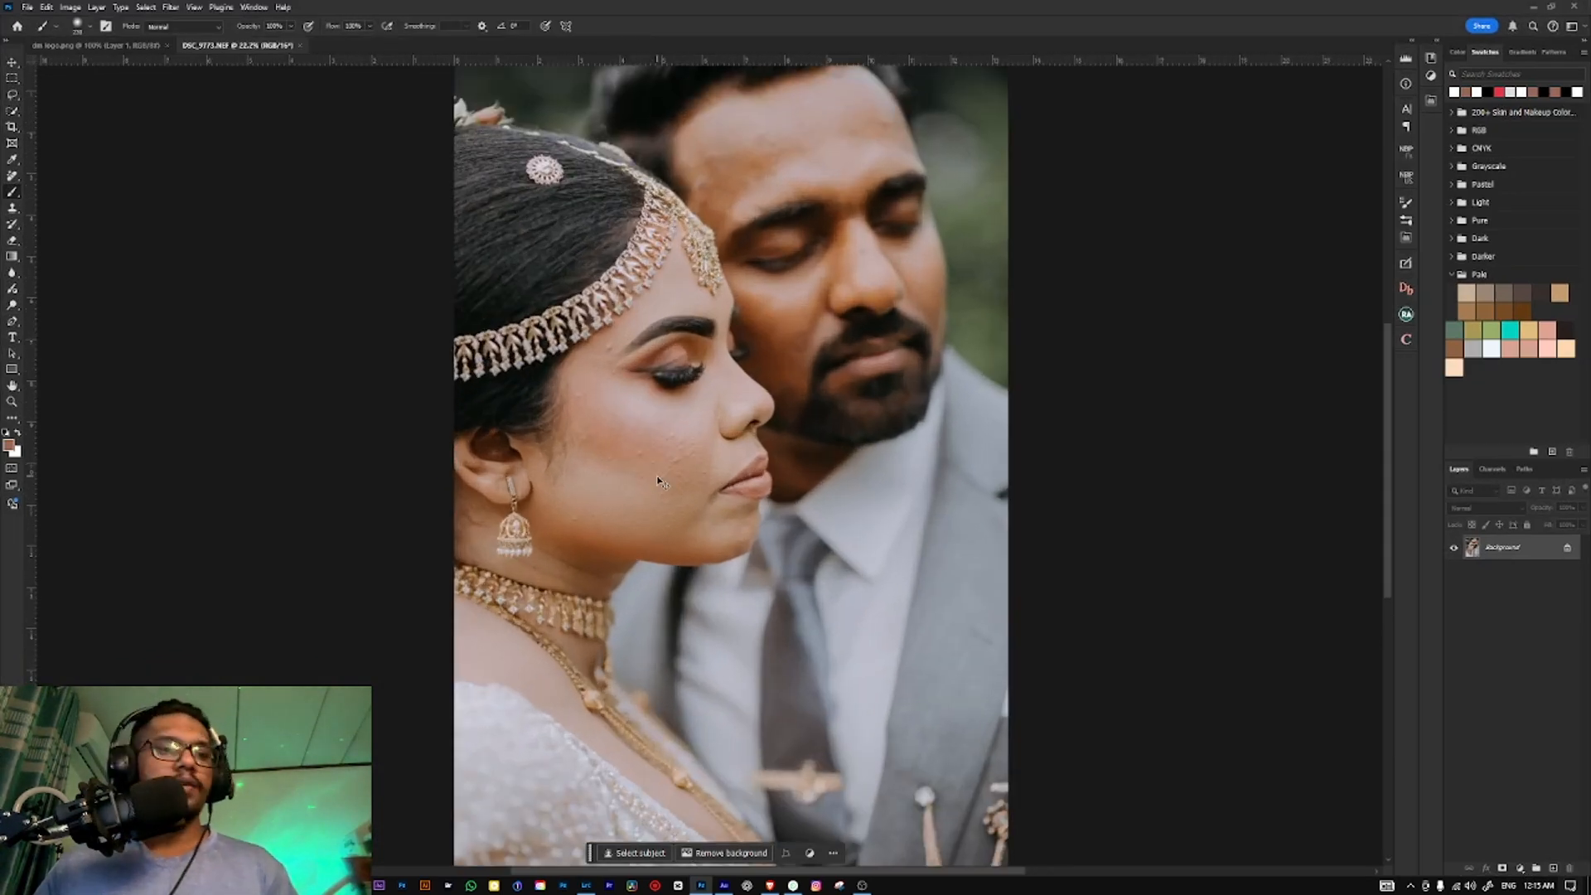
Step: Duplicate the portrait layer twice above the Background and frame the bride's face for skin retouching
key("ctrl+j")
key("ctrl+j")
scroll(658, 479, "down", 2)
scroll(662, 464, "up", 6)
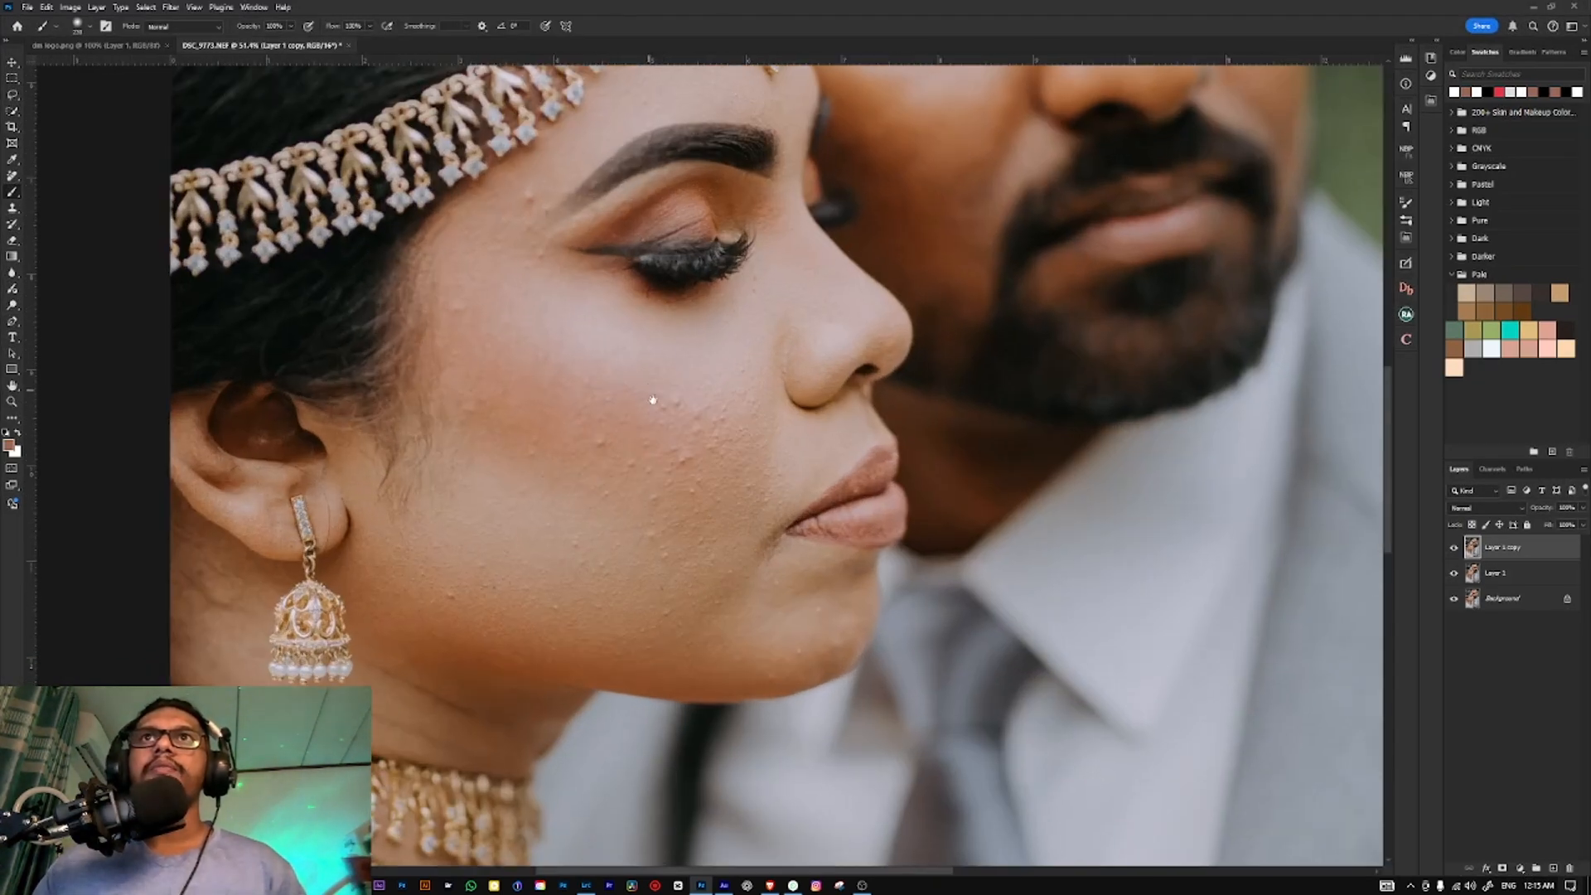
scroll(653, 401, "down", 3)
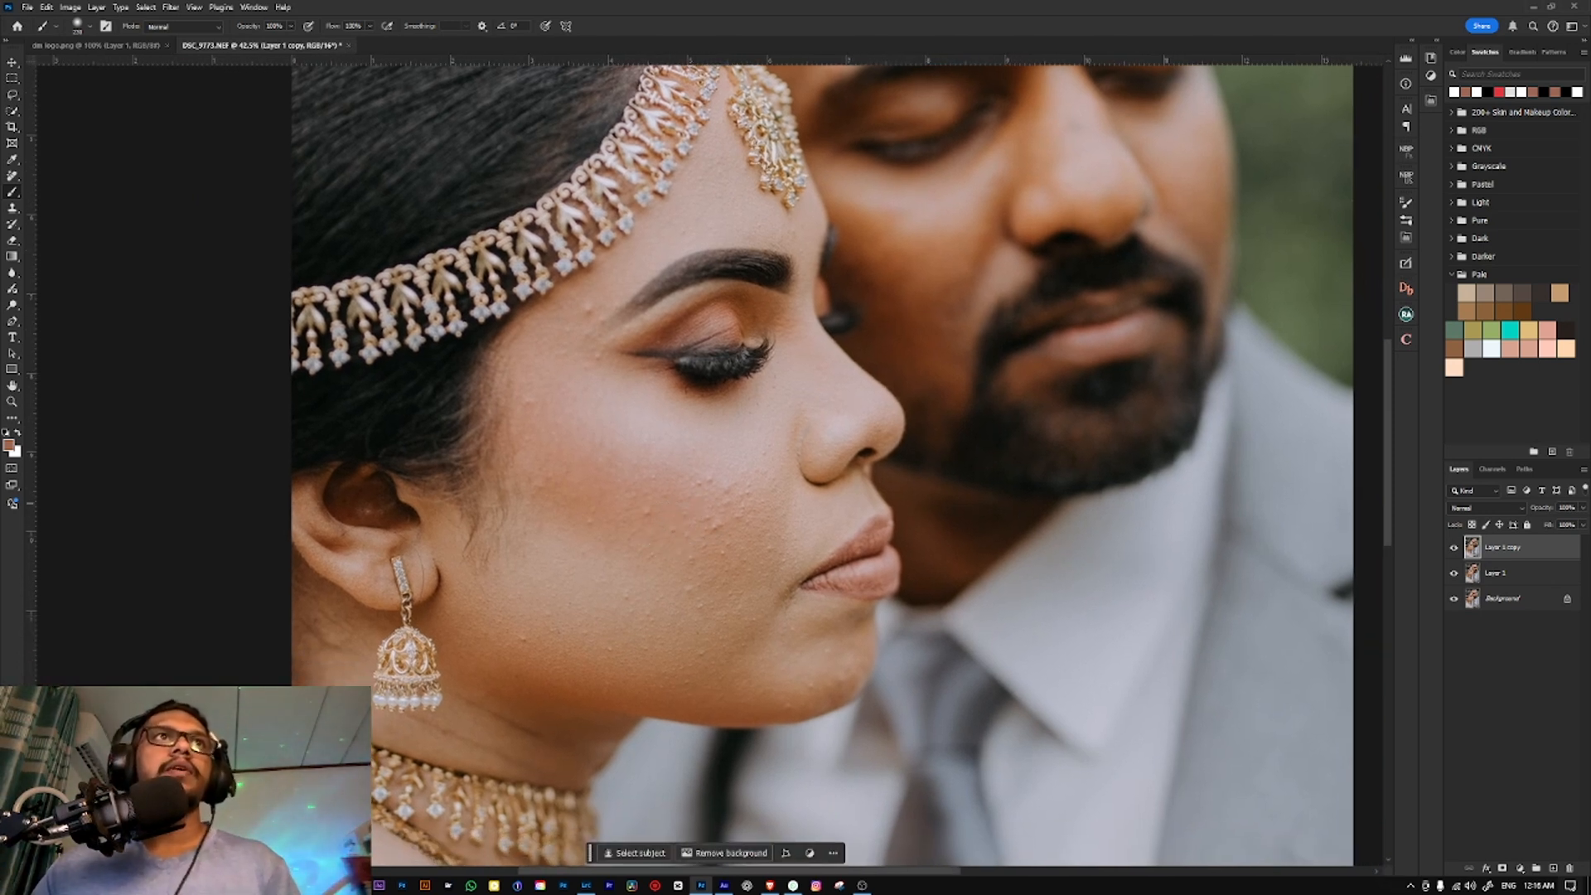
Step: Run the 16-bit frequency separation action on the portrait with a Gaussian Blur radius of 5.6 pixels
key("F2")
key("Return")
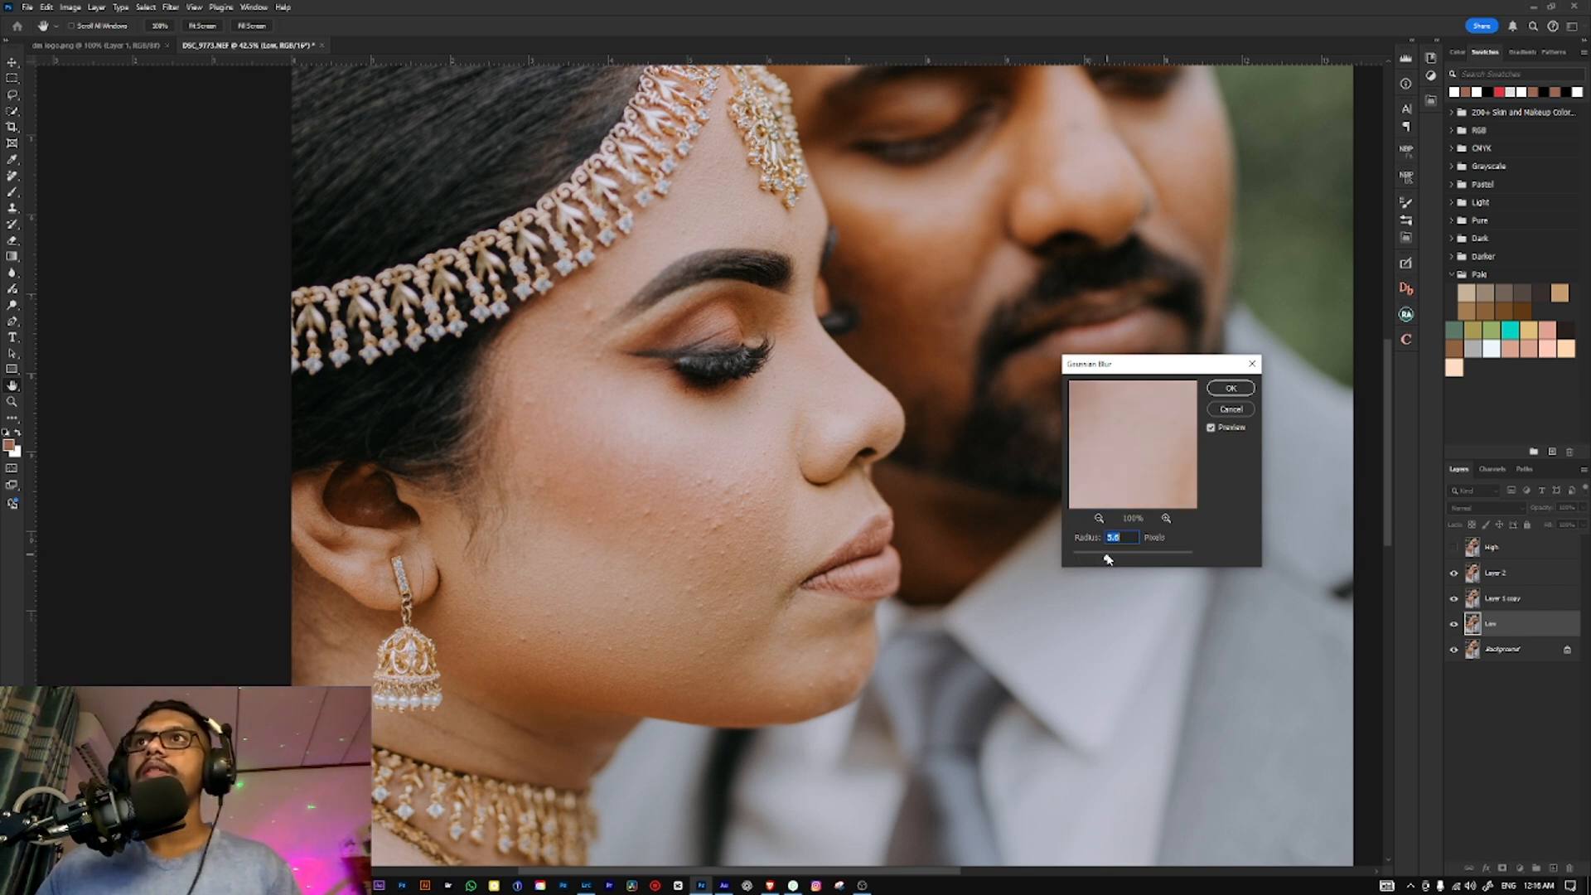
key("Return")
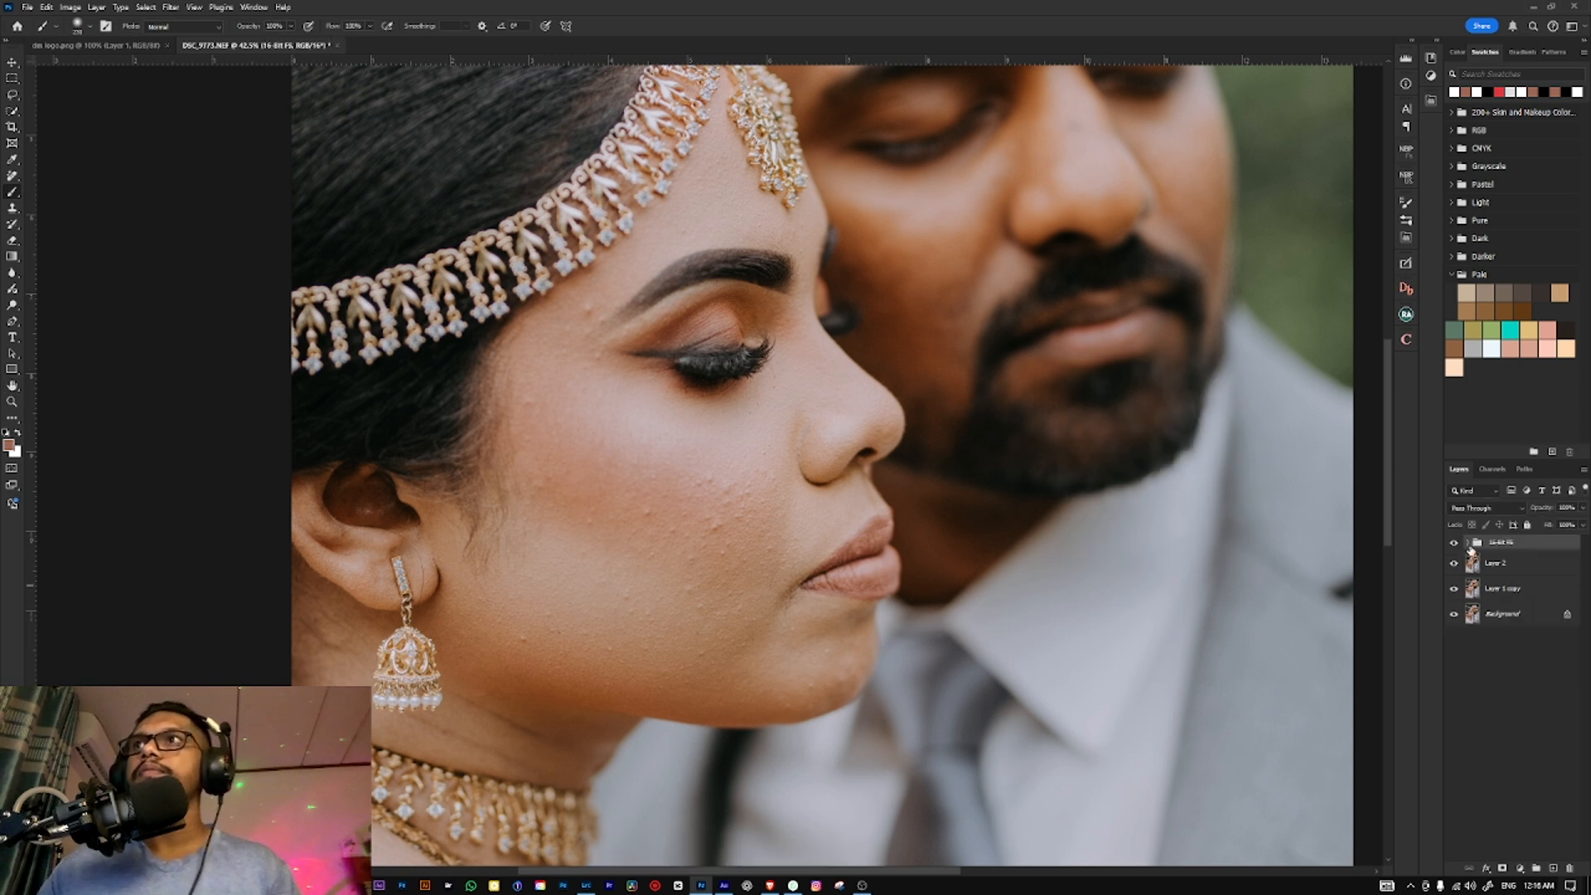
Step: Add a Curves adjustment above the High layer in the frequency separation group and move its black and white points inward for strong contrast
left_click(1469, 544)
left_click(1510, 563)
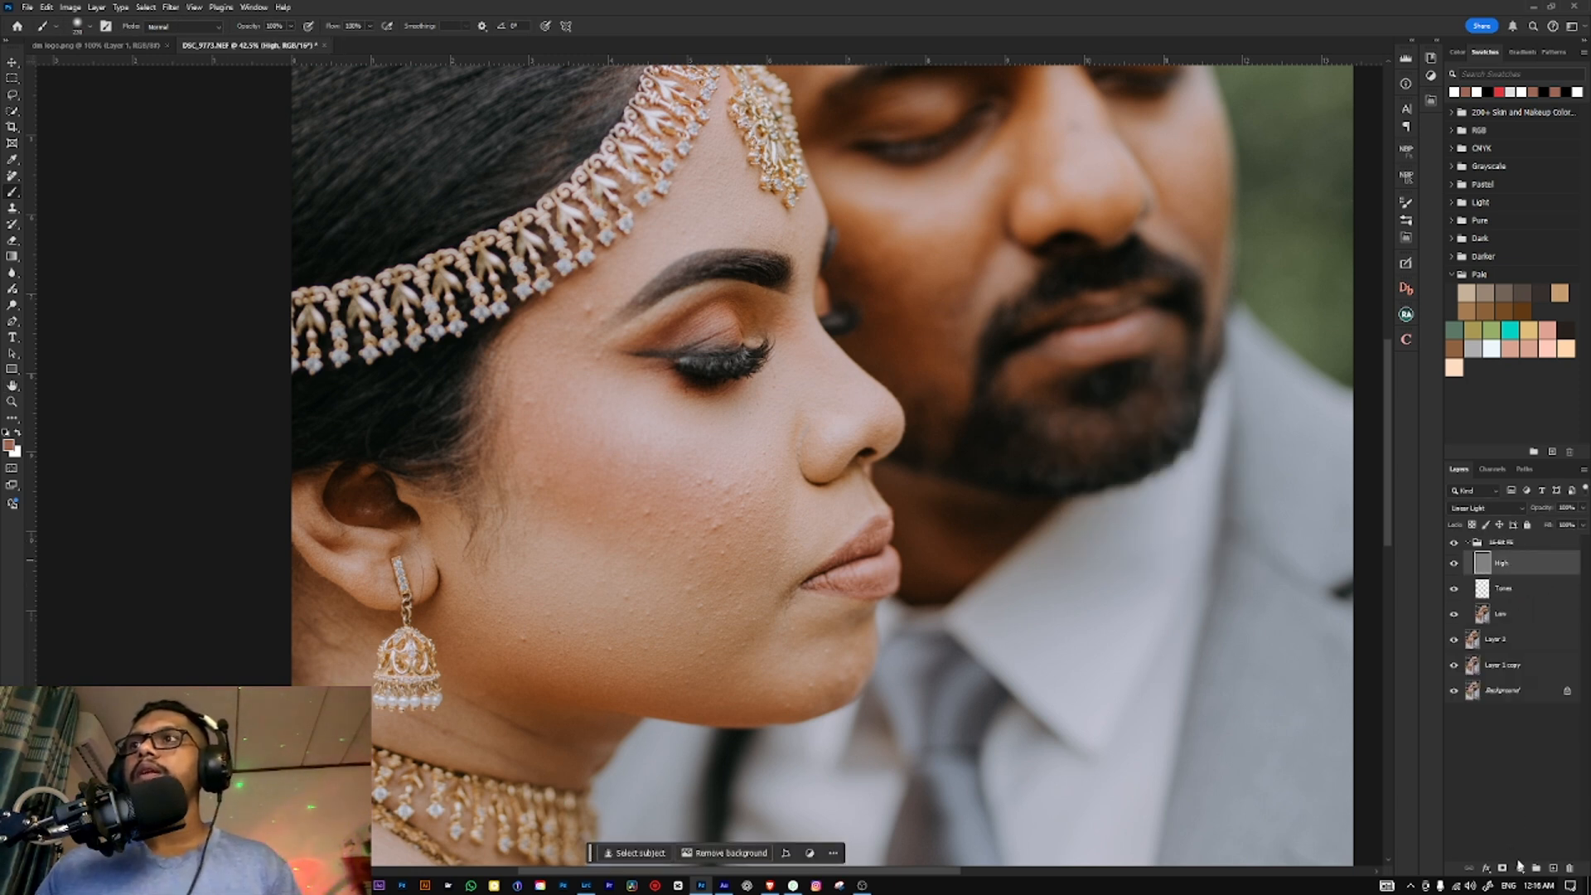
left_click(1520, 868)
left_click(1510, 709)
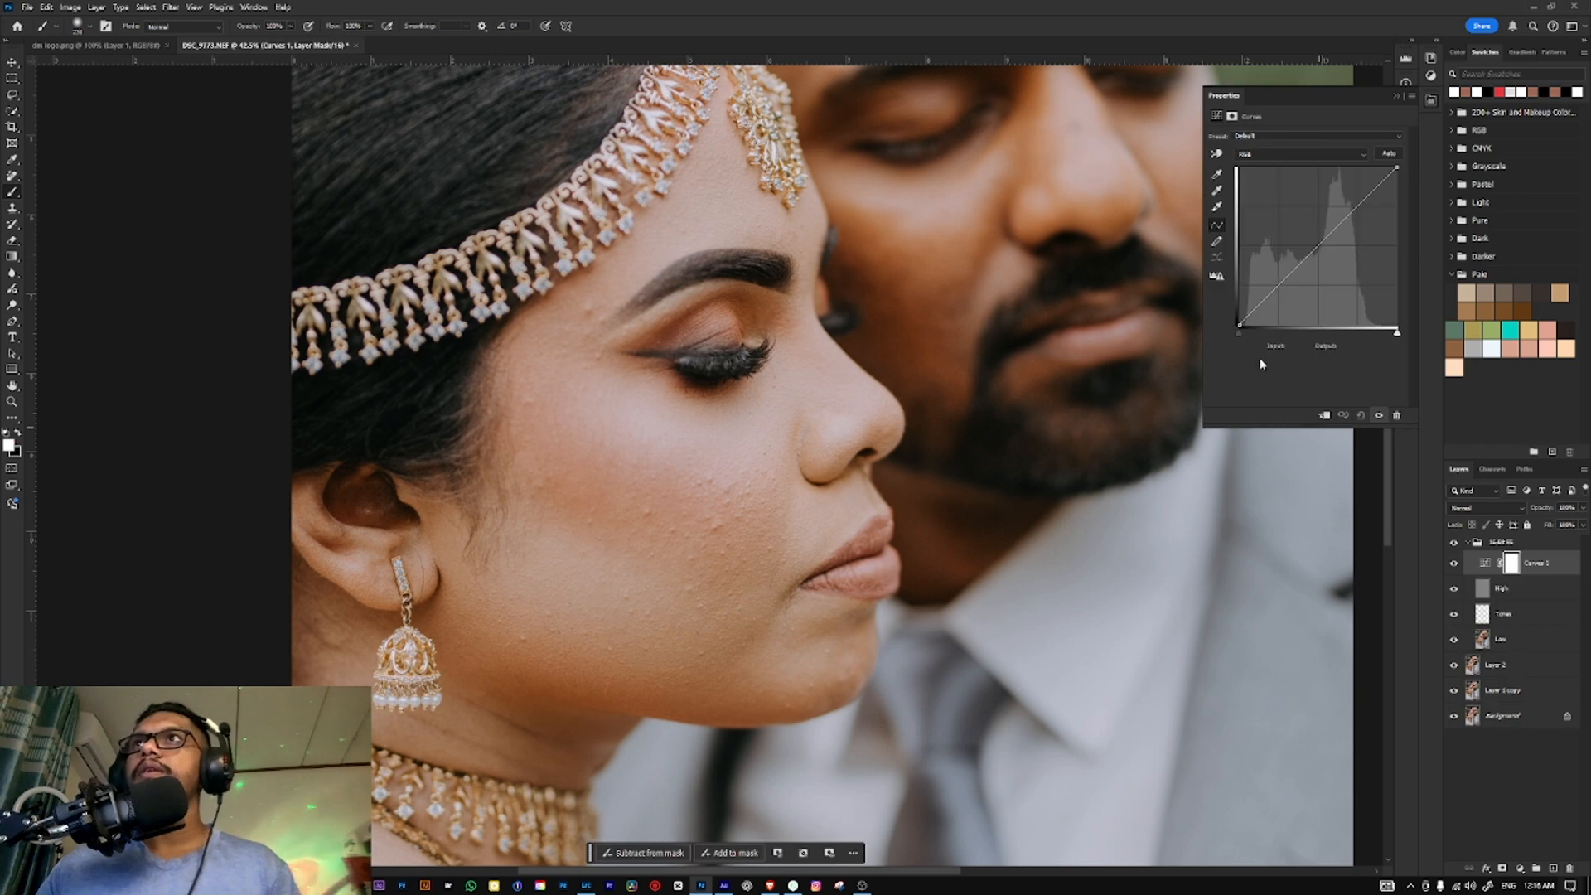
left_click_drag(1238, 323, 1287, 326)
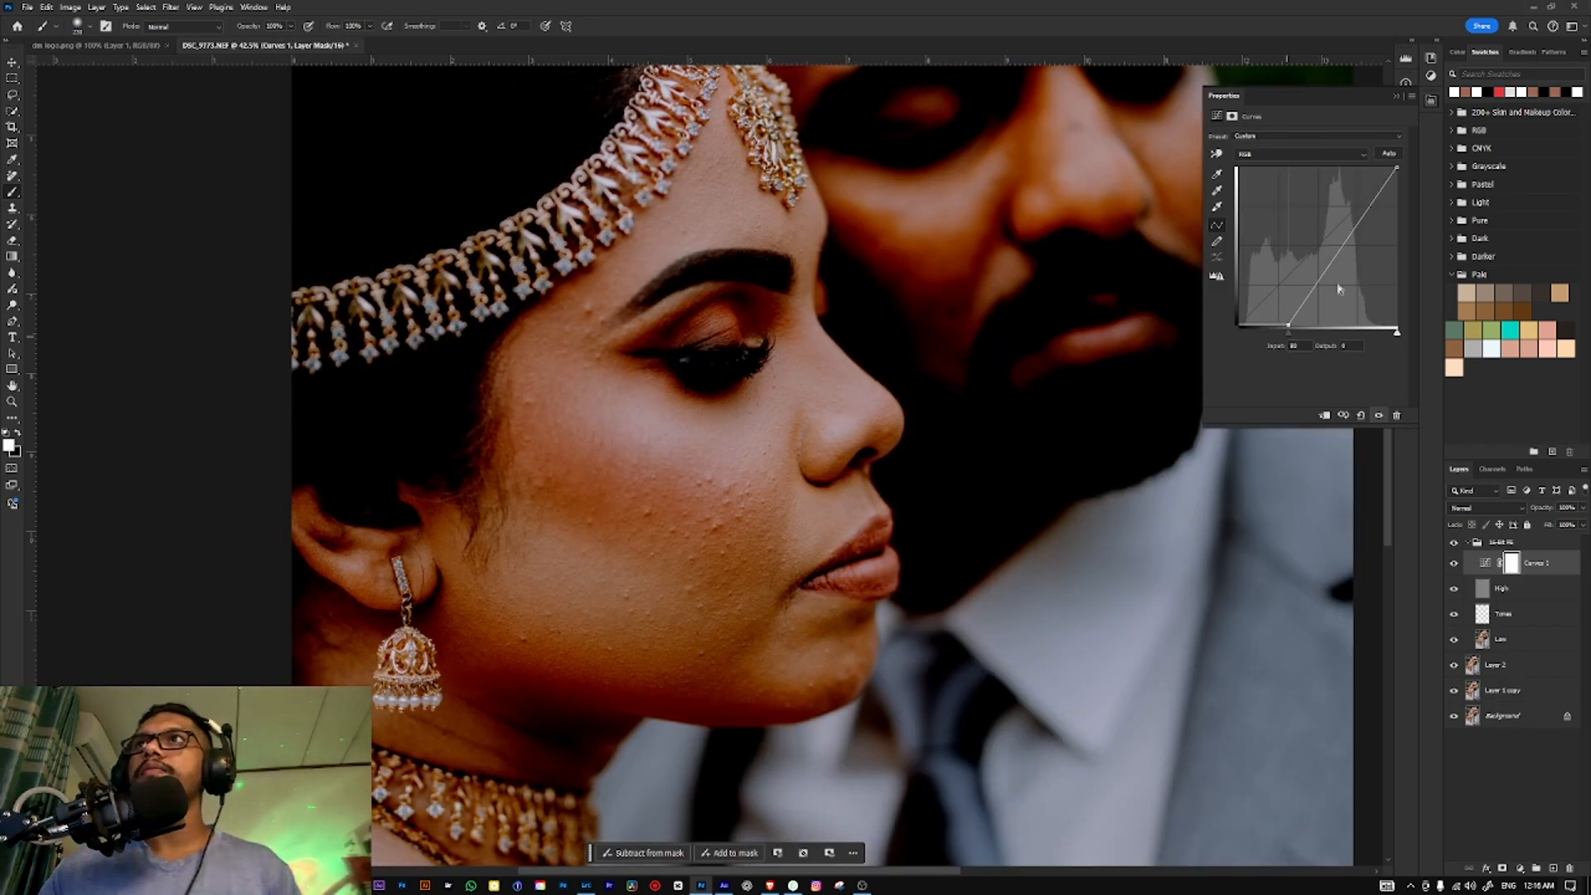
left_click_drag(1393, 168, 1351, 169)
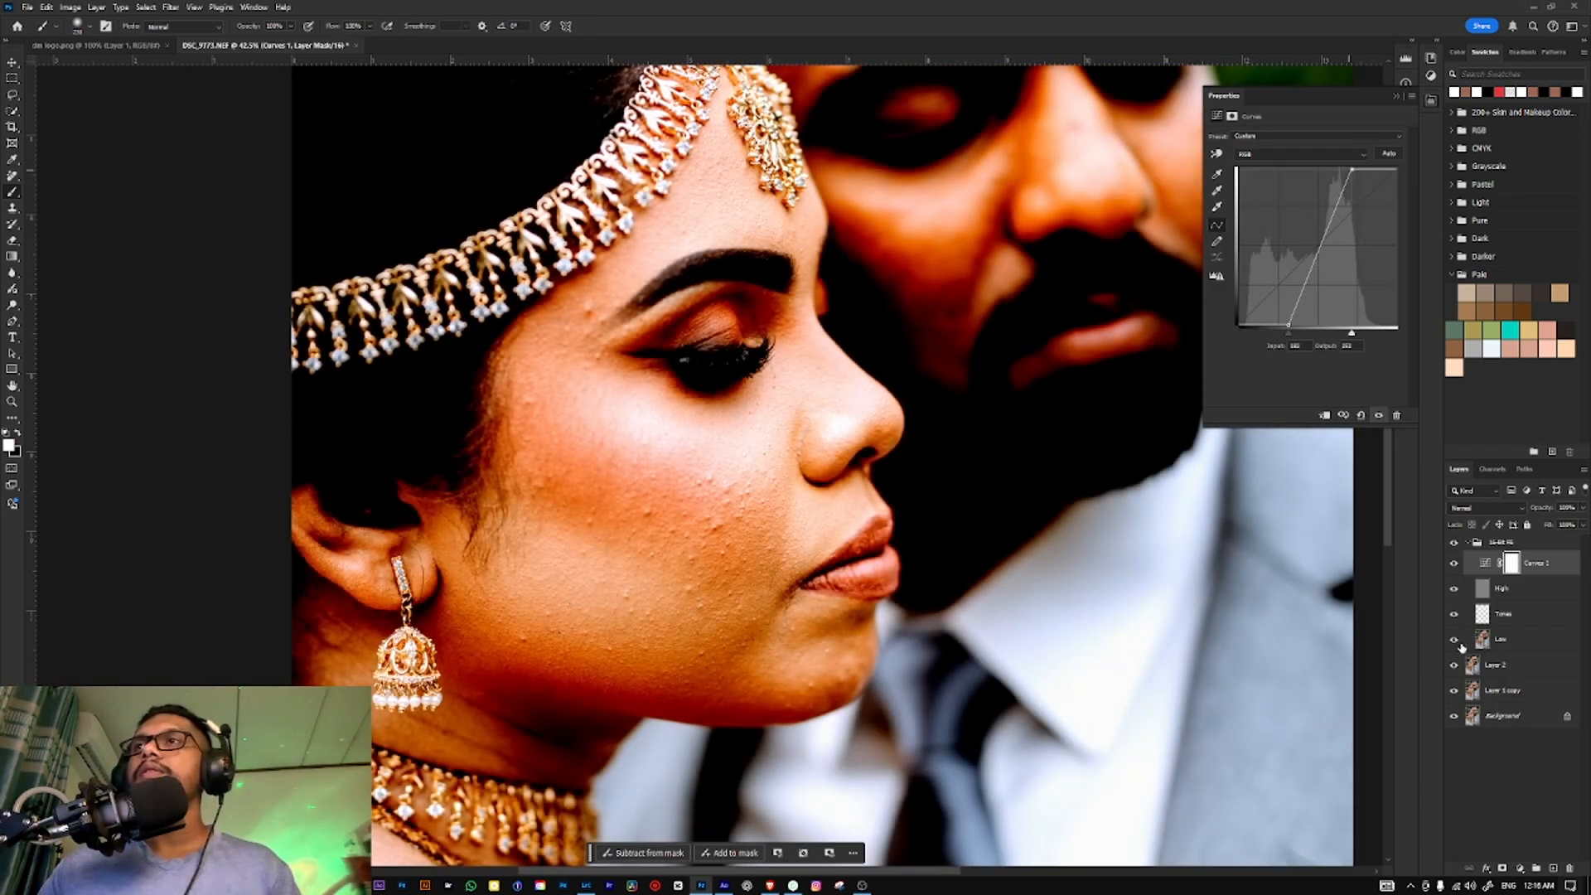
Step: Set the High layer's blend mode to Normal with the Curves adjustment hidden, and show the adjustment again with its curve settings open
left_click(1455, 565)
left_click(1530, 590)
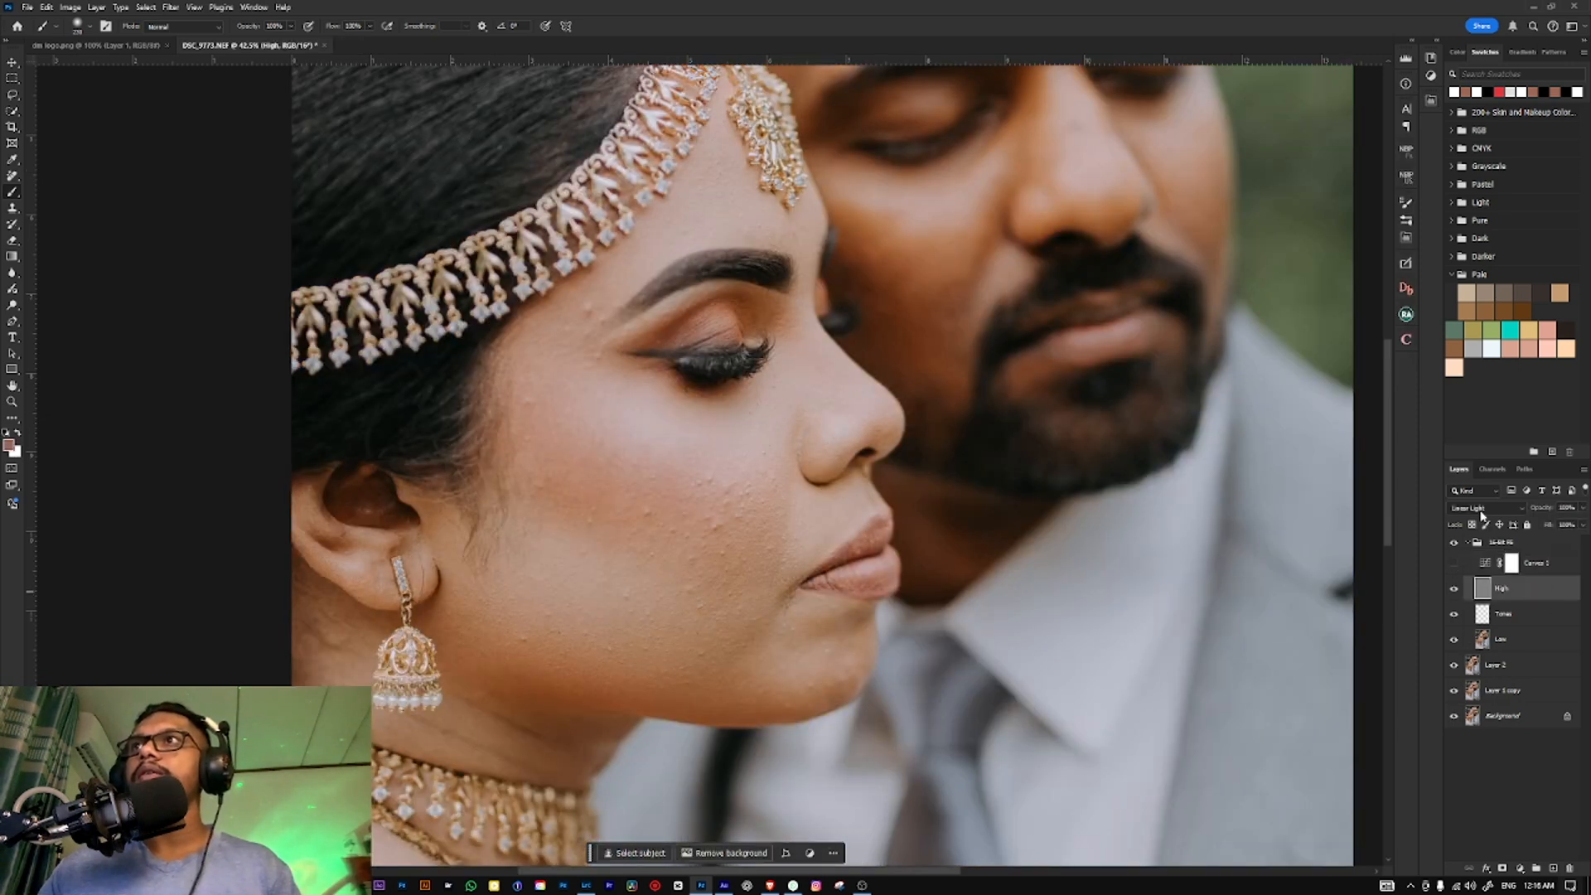
left_click(1481, 509)
left_click(1473, 523)
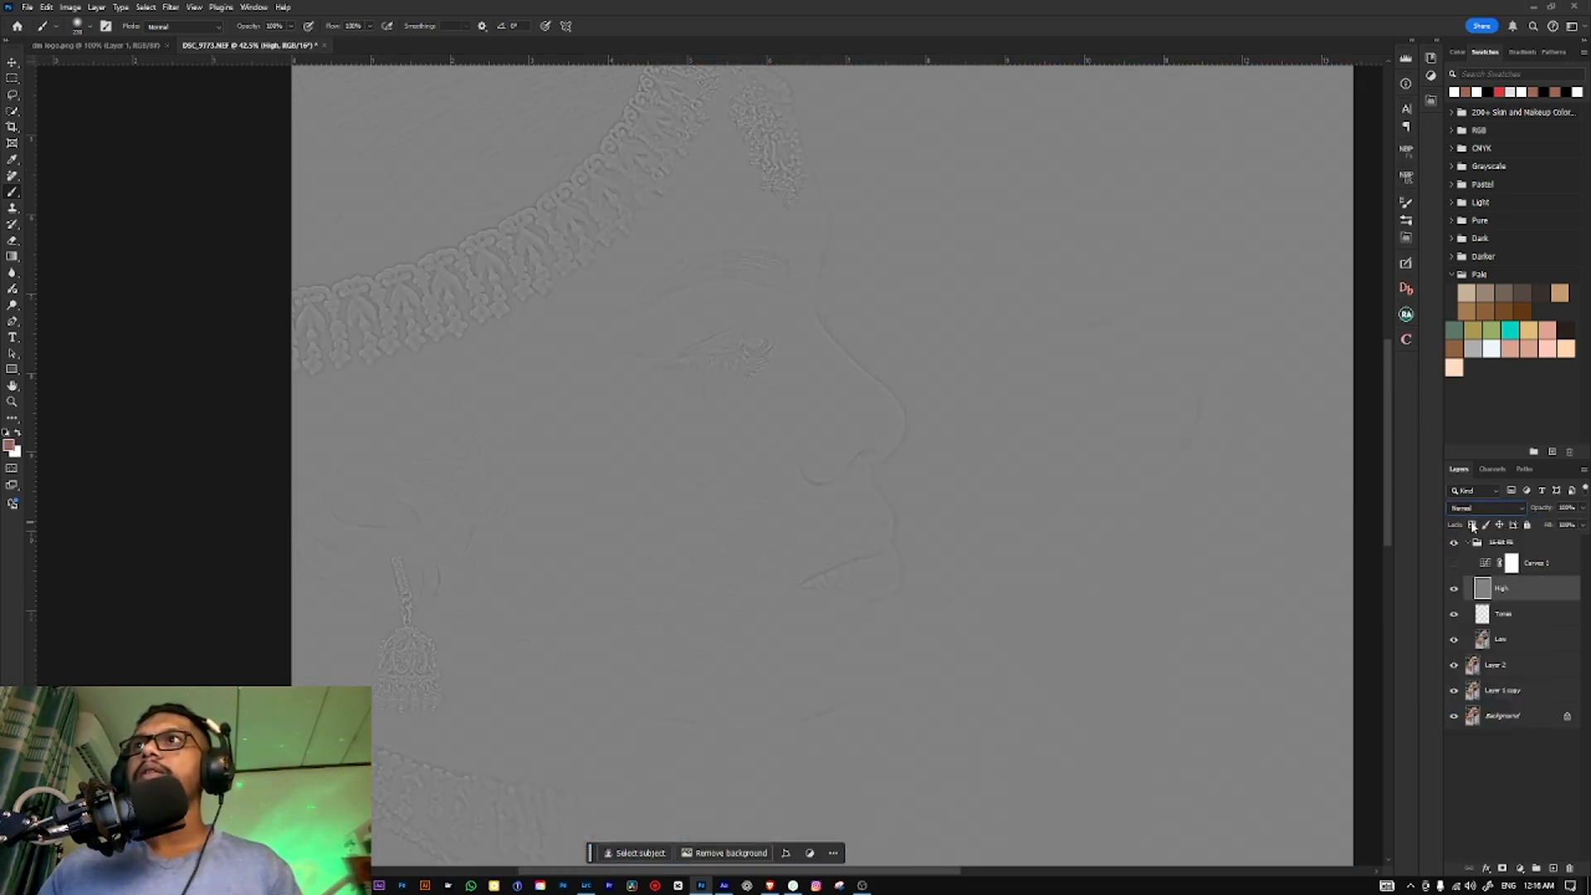
left_click(1455, 564)
double_click(1485, 564)
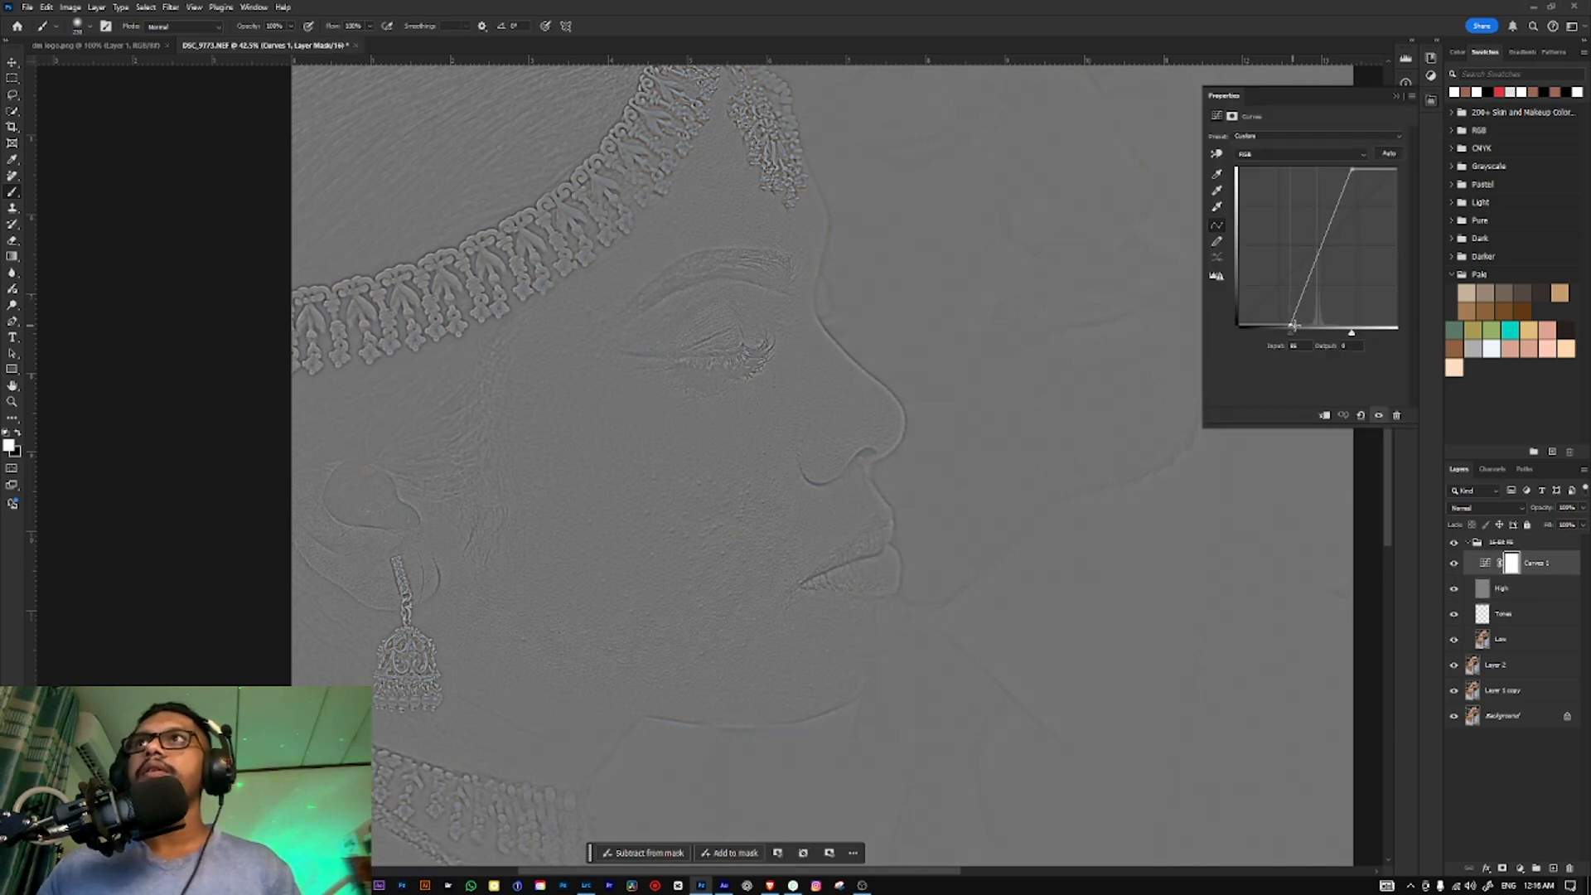
Step: Move the Curves adjustment's black and white points further inward to exaggerate the skin texture contrast
left_click_drag(1292, 326, 1295, 328)
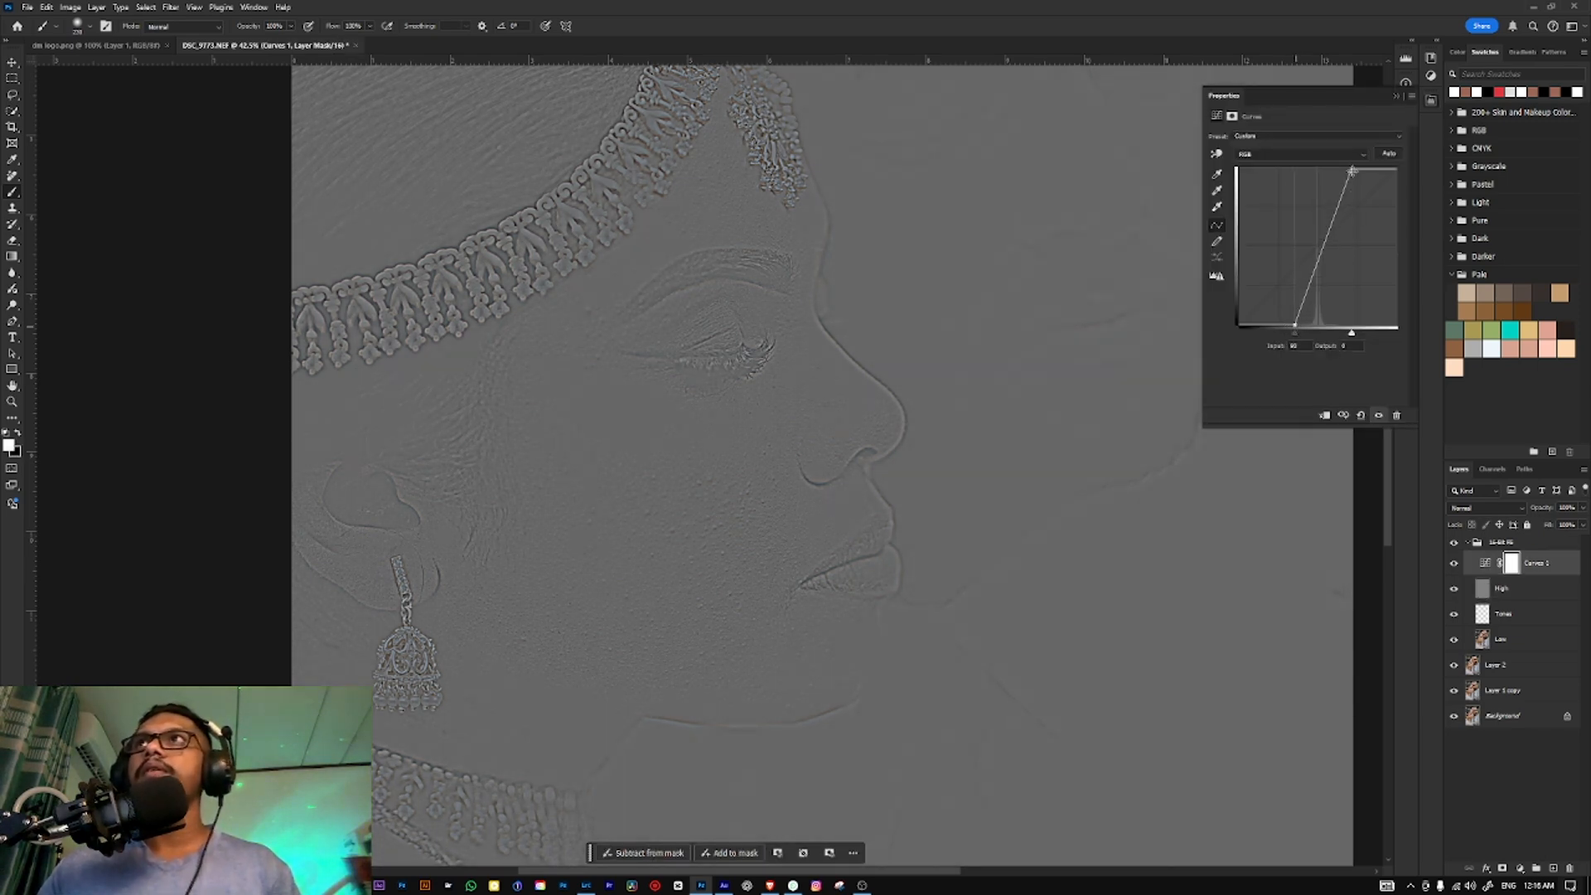
left_click_drag(1352, 171, 1342, 171)
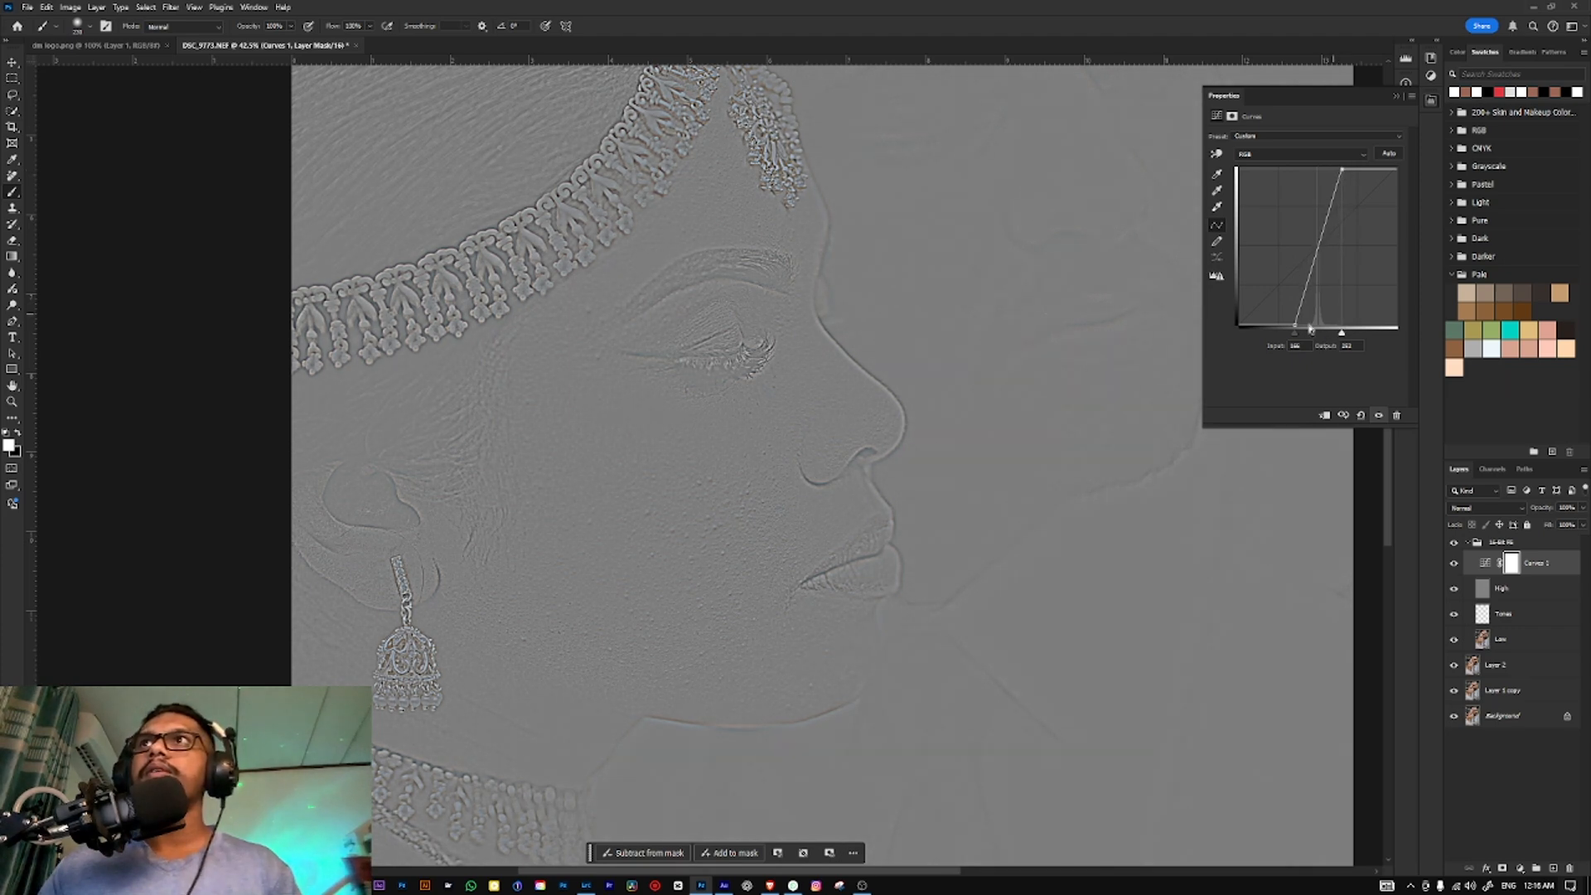
left_click_drag(1297, 326, 1311, 330)
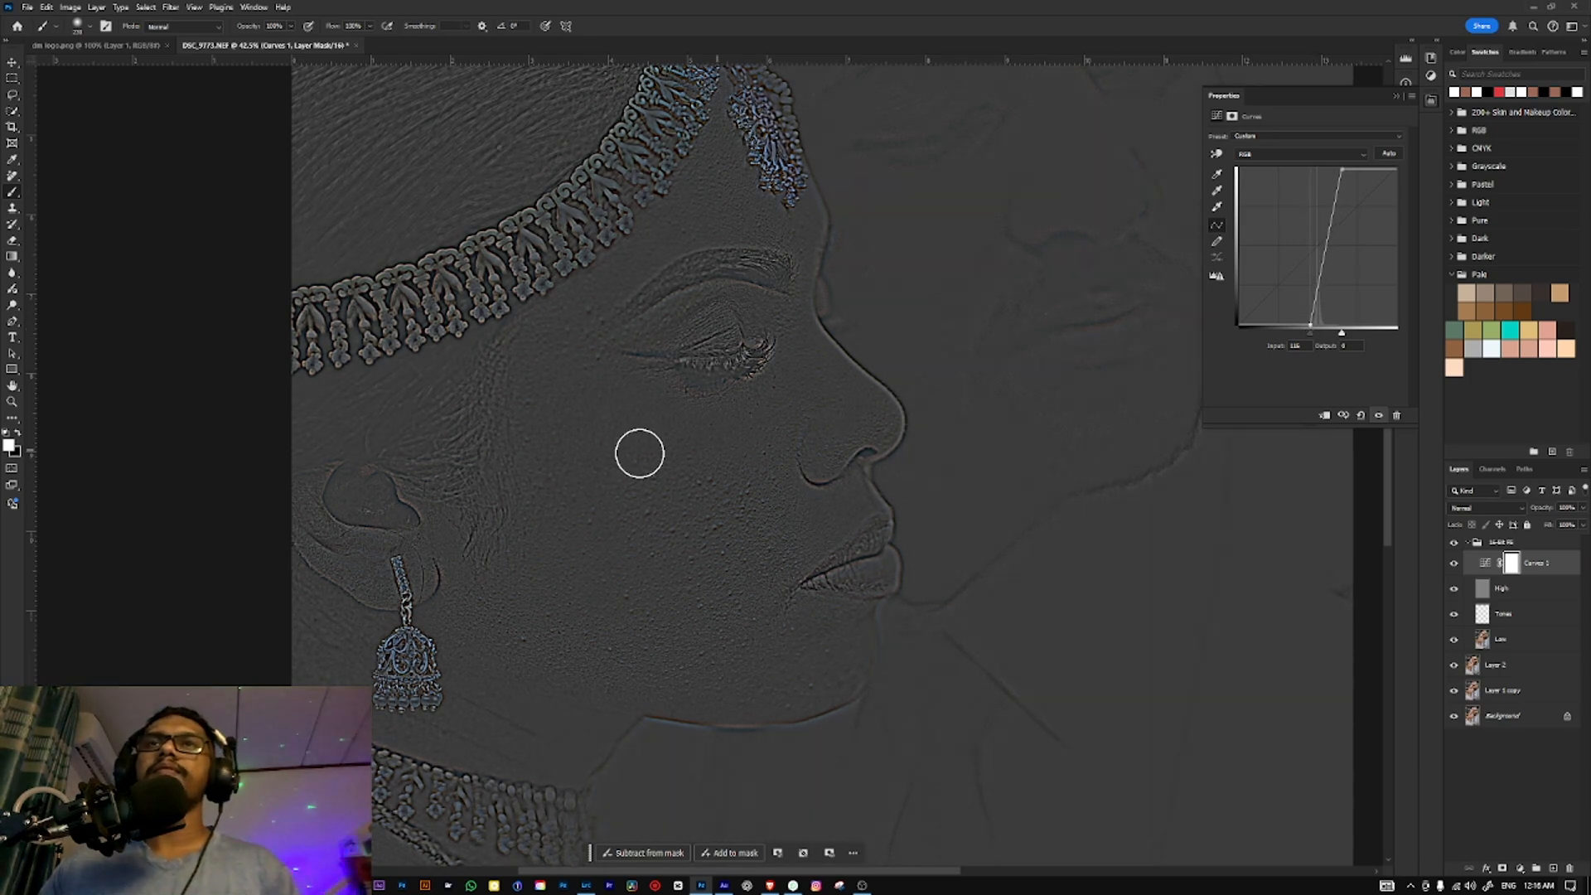
scroll(640, 453, "down", 3)
scroll(644, 451, "up", 2)
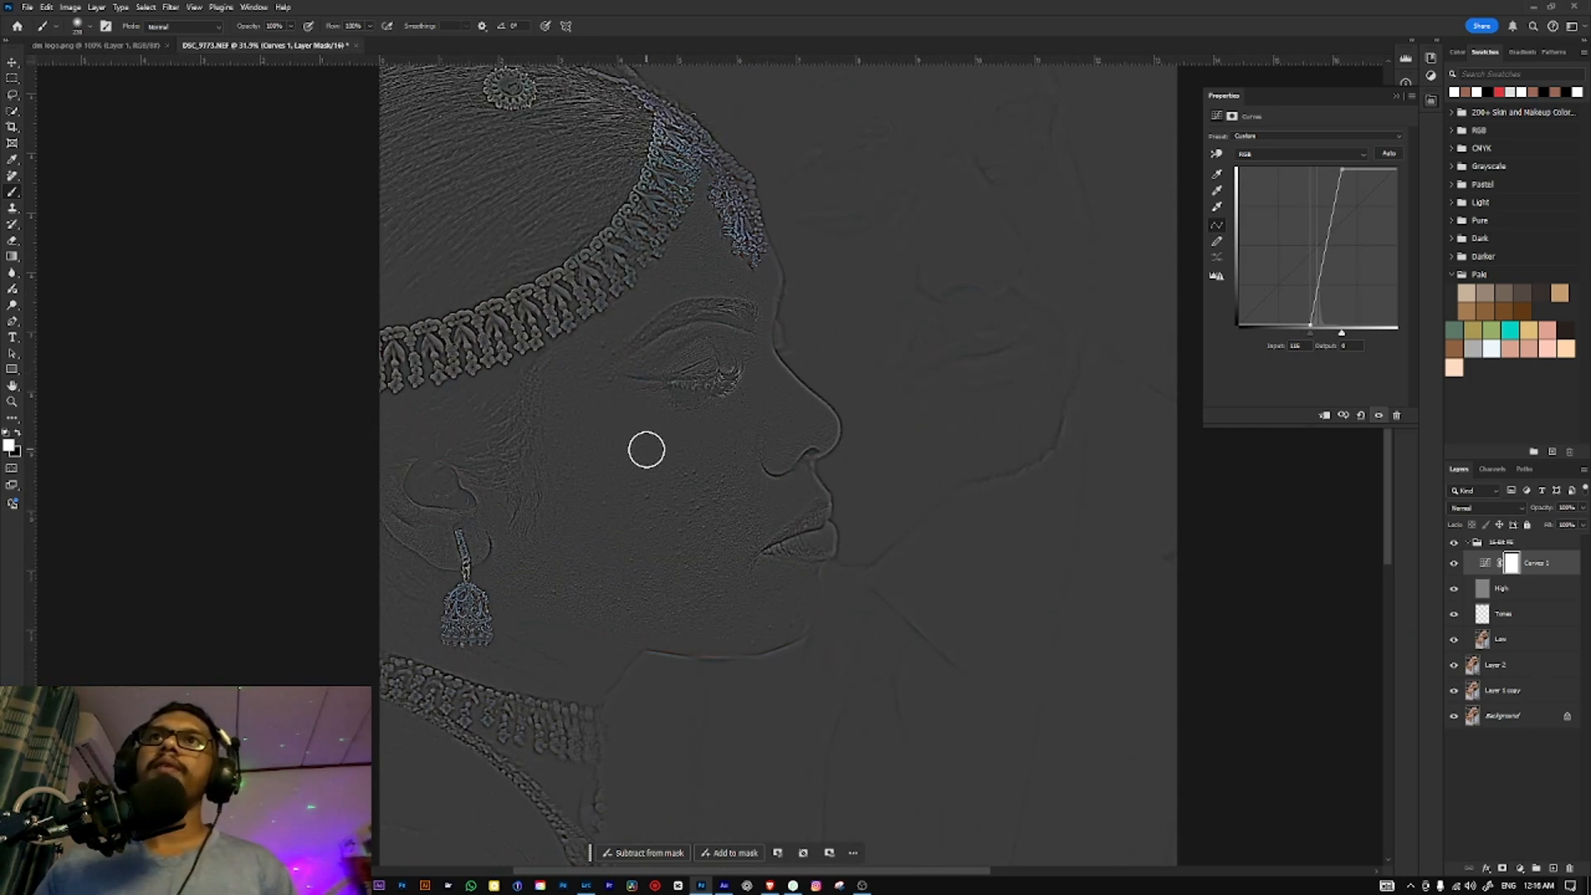
Step: Make the High layer active and switch to the Patch tool
left_click(1496, 590)
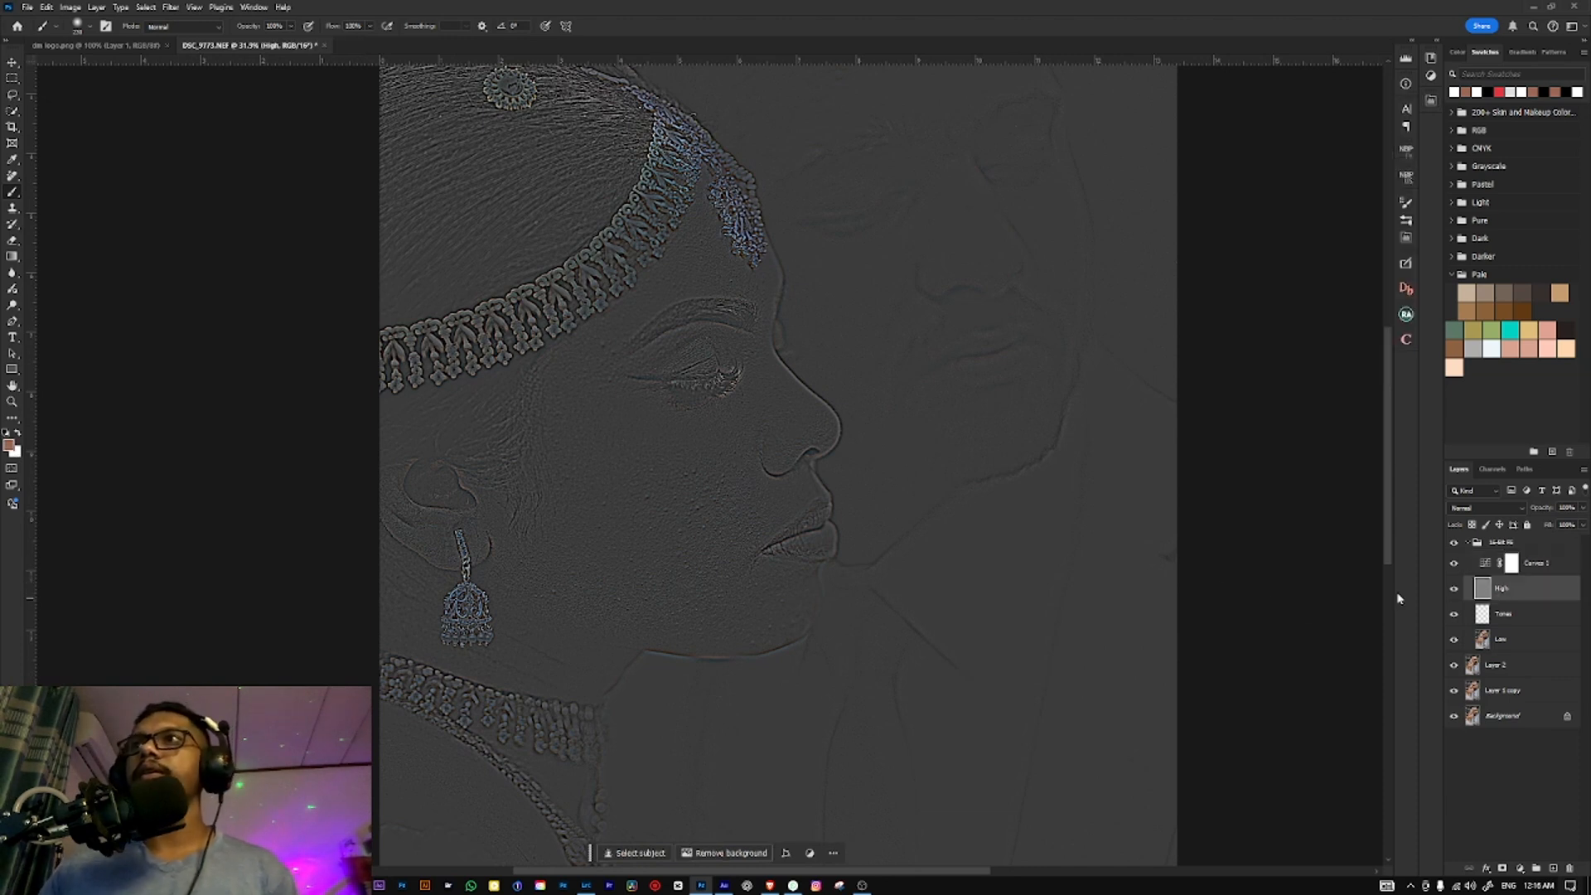
key("j")
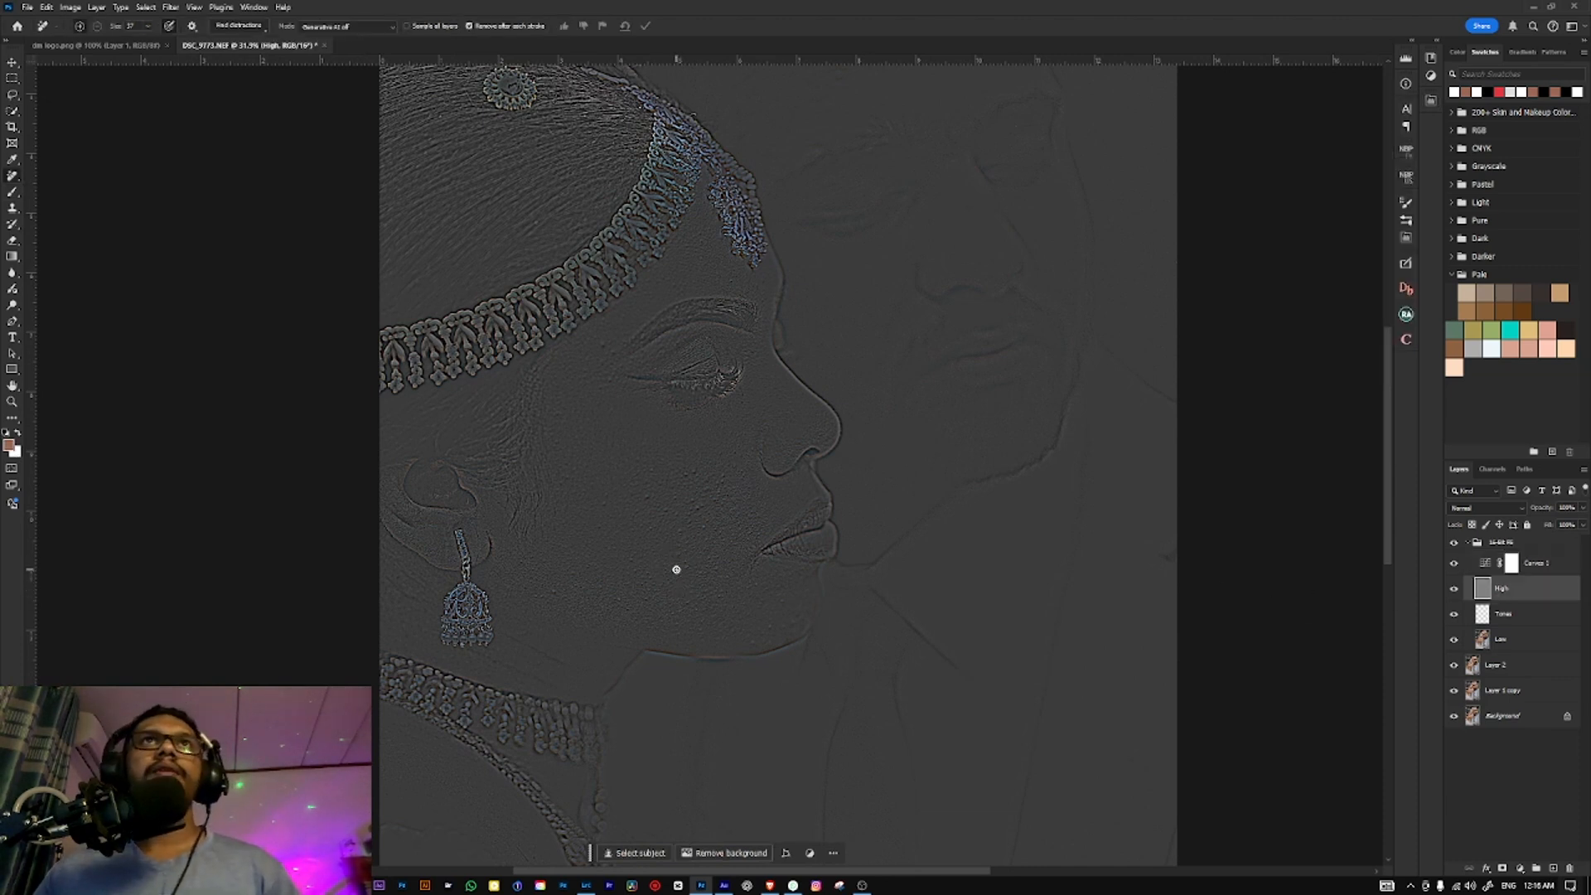
key("shift+j")
key("shift+j")
key("shift+j")
key("shift+j")
key("shift+j")
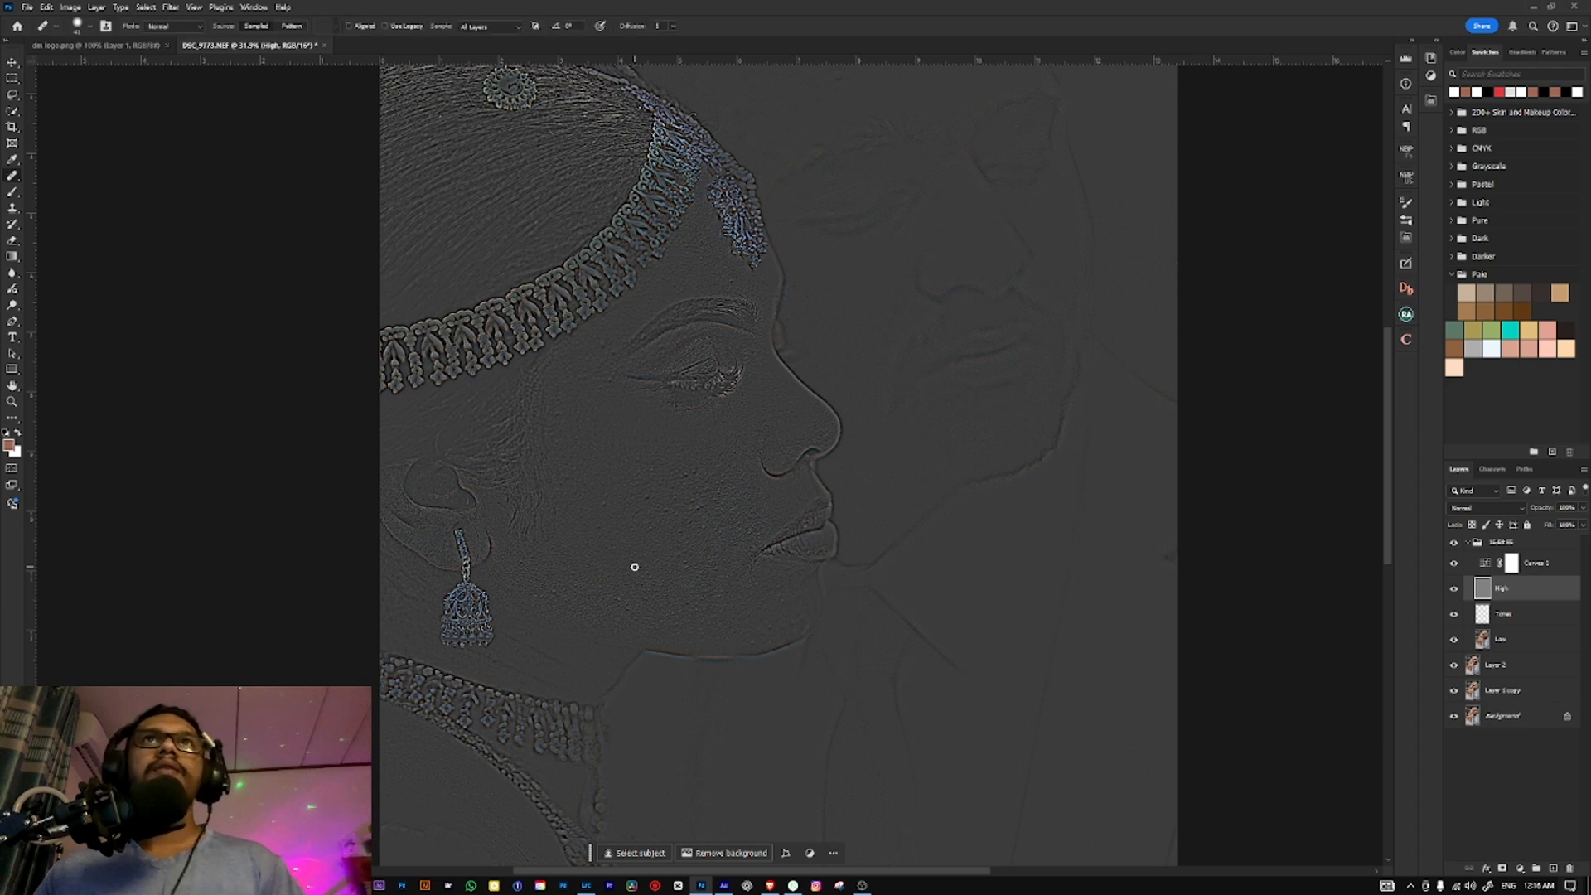
key("shift+j")
key("shift+j")
key("shift+j")
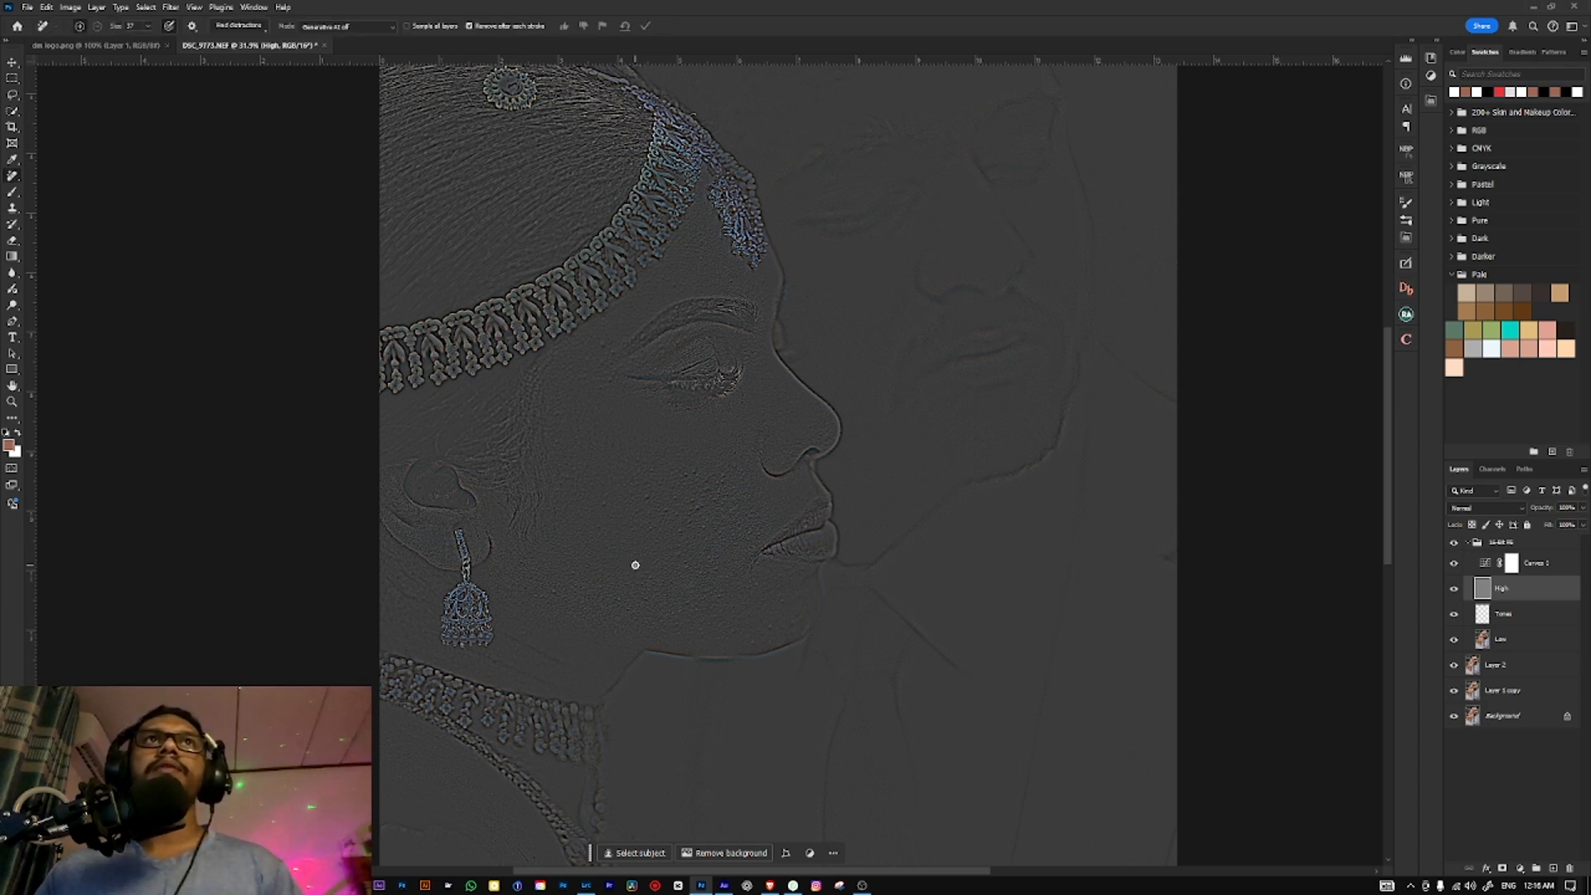
Step: Patch the raised bumps on the bride's upper cheek with clean texture from nearby skin
scroll(644, 571, "up", 2)
scroll(644, 571, "up", 6)
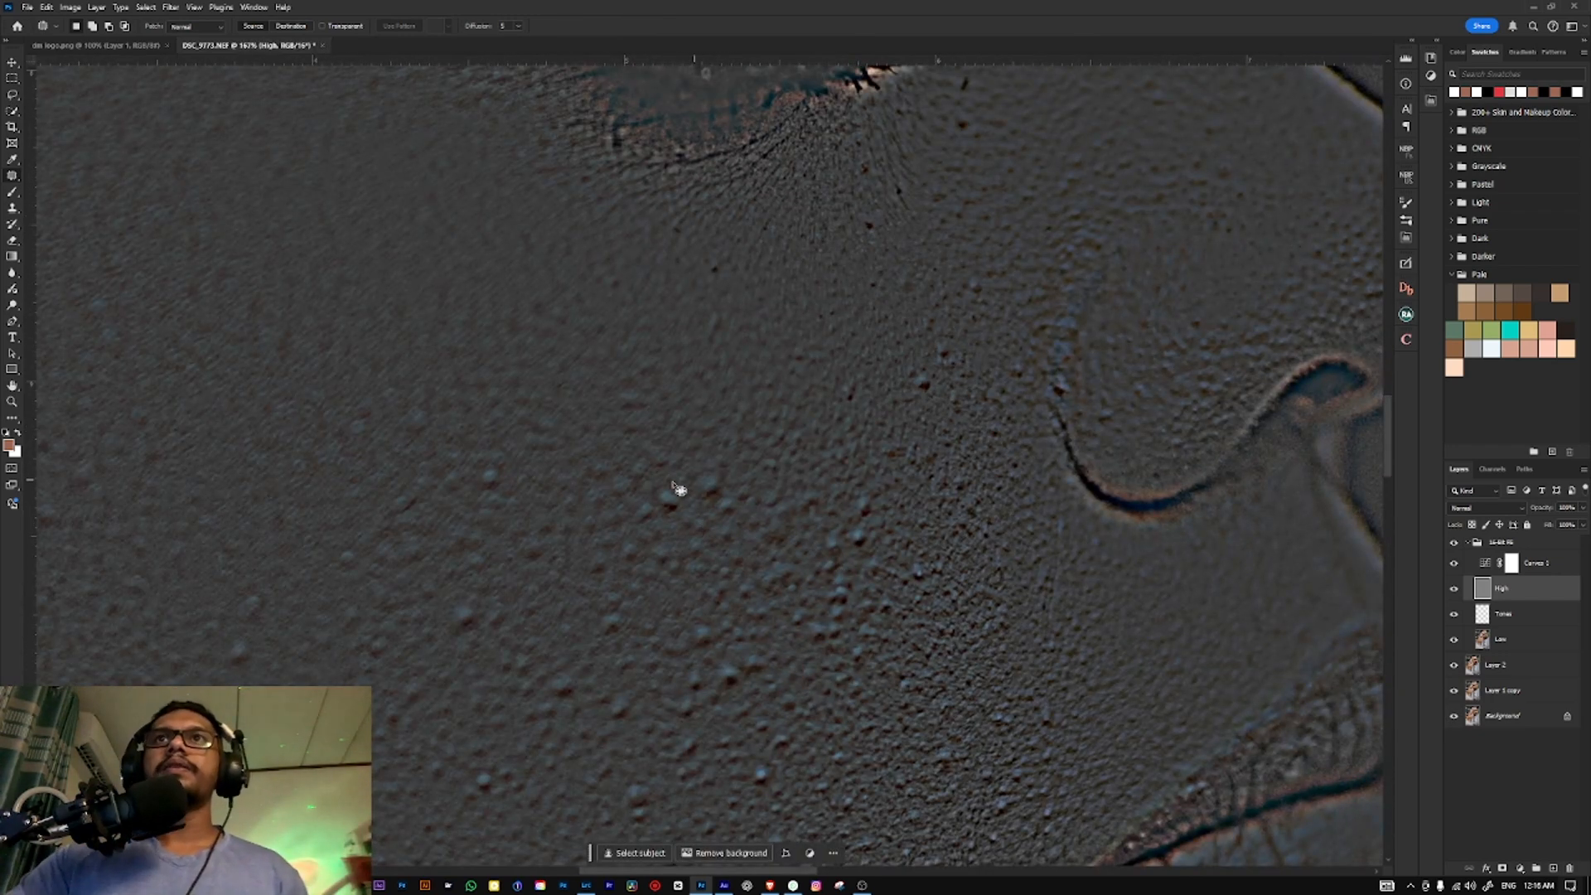
scroll(752, 516, "up", 3)
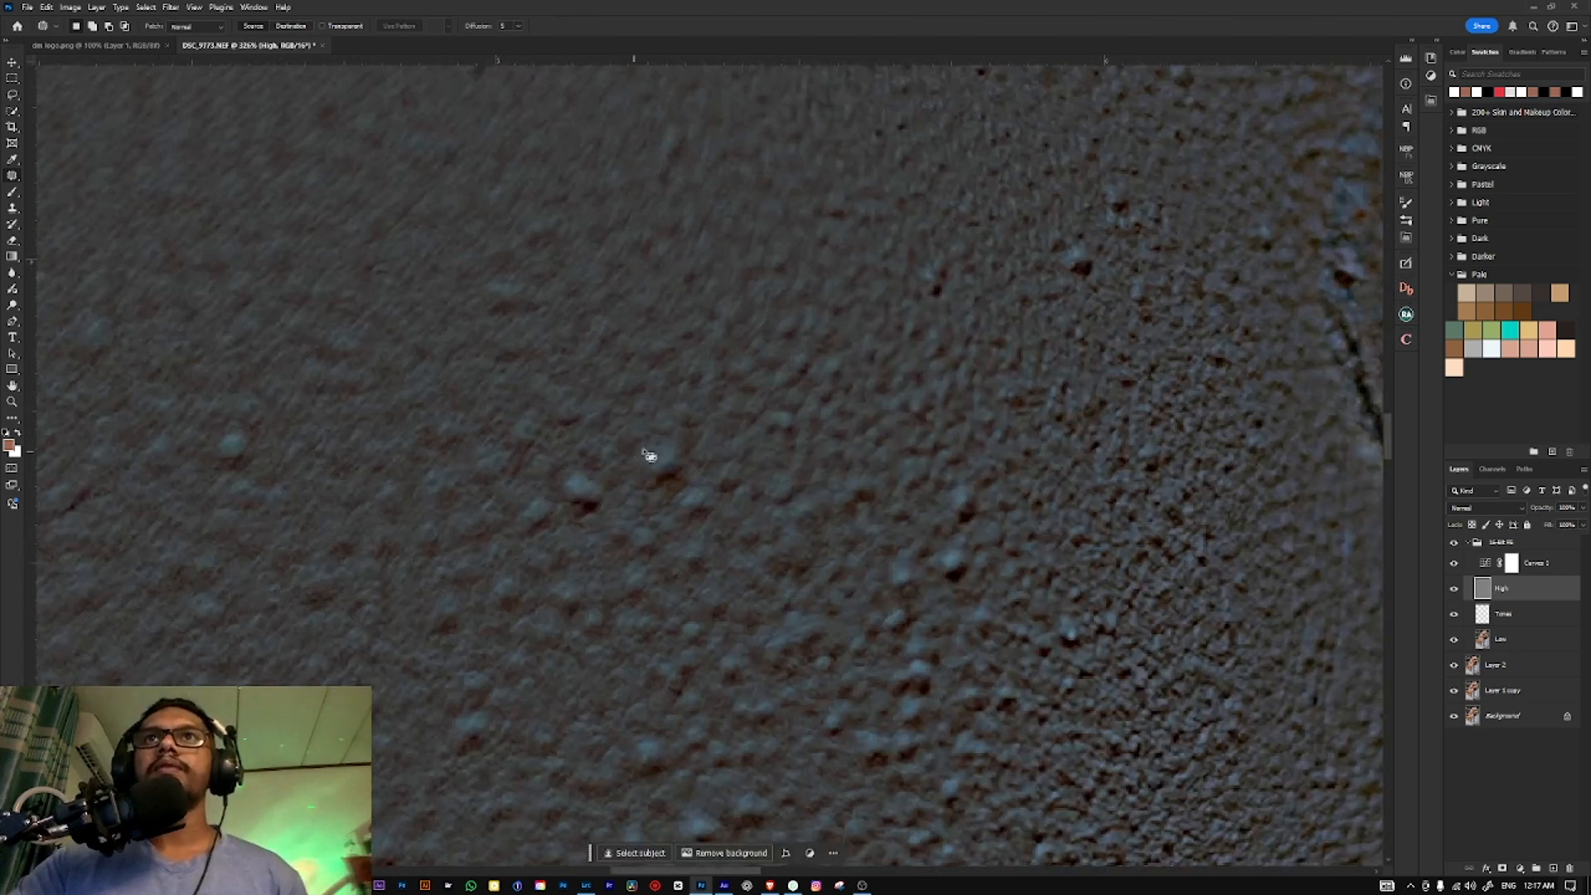
mouse_move(640, 450)
left_mouse_down()
mouse_move(700, 450)
mouse_move(643, 452)
left_mouse_up()
left_click_drag(668, 454, 671, 383)
key("ctrl+d")
mouse_move(578, 489)
left_mouse_down()
mouse_move(704, 483)
mouse_move(700, 456)
left_mouse_up()
key("ctrl+d")
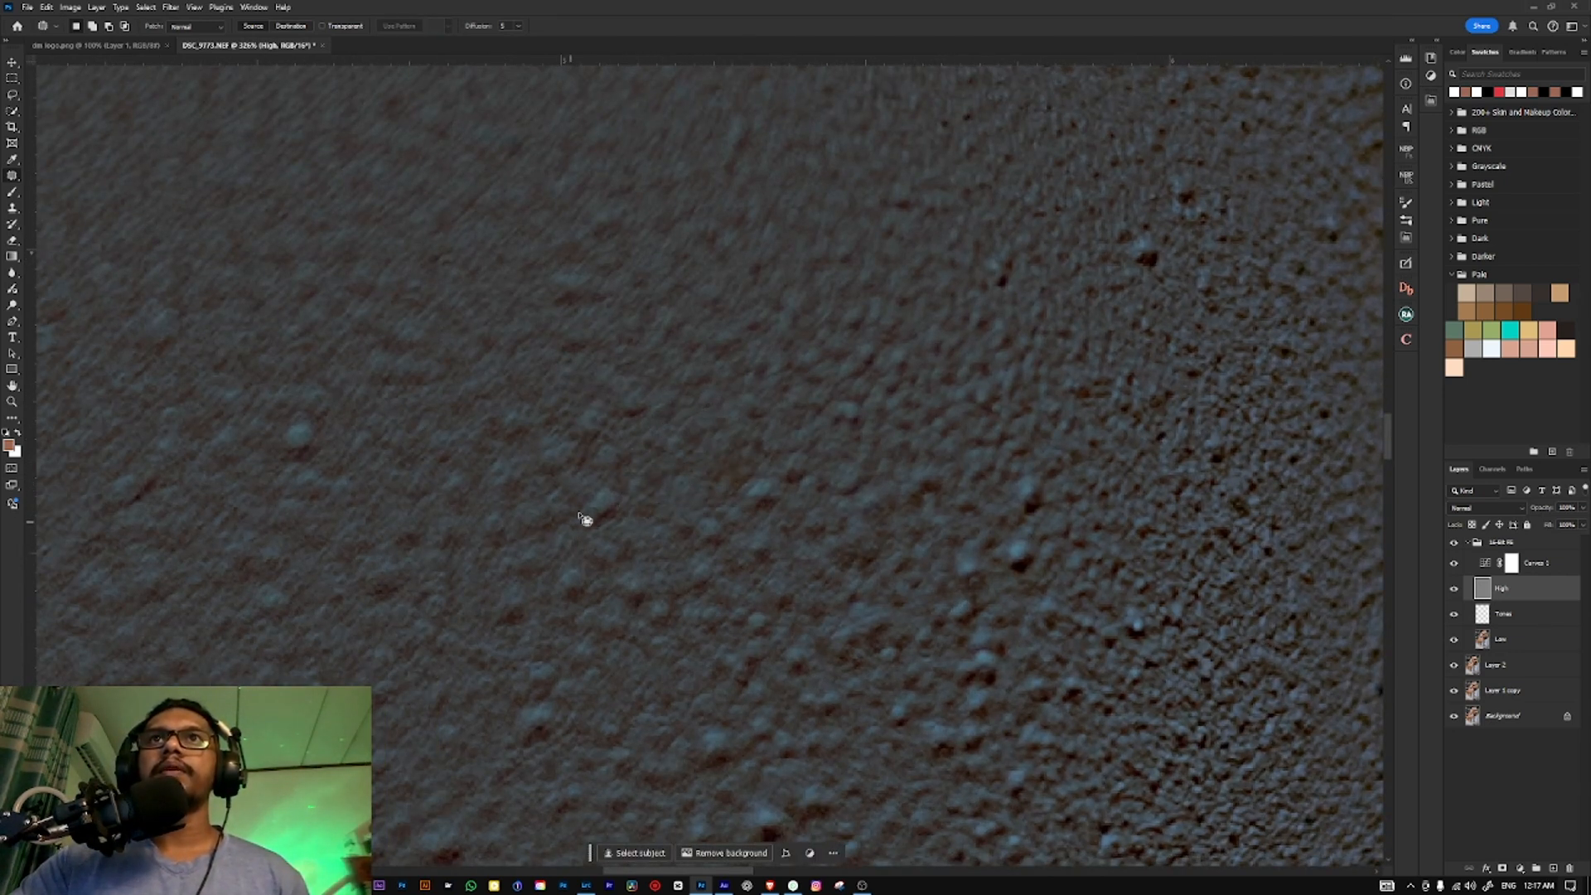
mouse_move(579, 513)
left_mouse_down()
mouse_move(592, 480)
mouse_move(582, 492)
left_mouse_up()
left_click_drag(610, 499, 651, 485)
key("ctrl+d")
left_click_drag(608, 566, 631, 521)
mouse_move(496, 601)
left_mouse_down()
mouse_move(743, 511)
mouse_move(511, 554)
mouse_move(520, 606)
mouse_move(557, 499)
left_mouse_up()
key("ctrl+d")
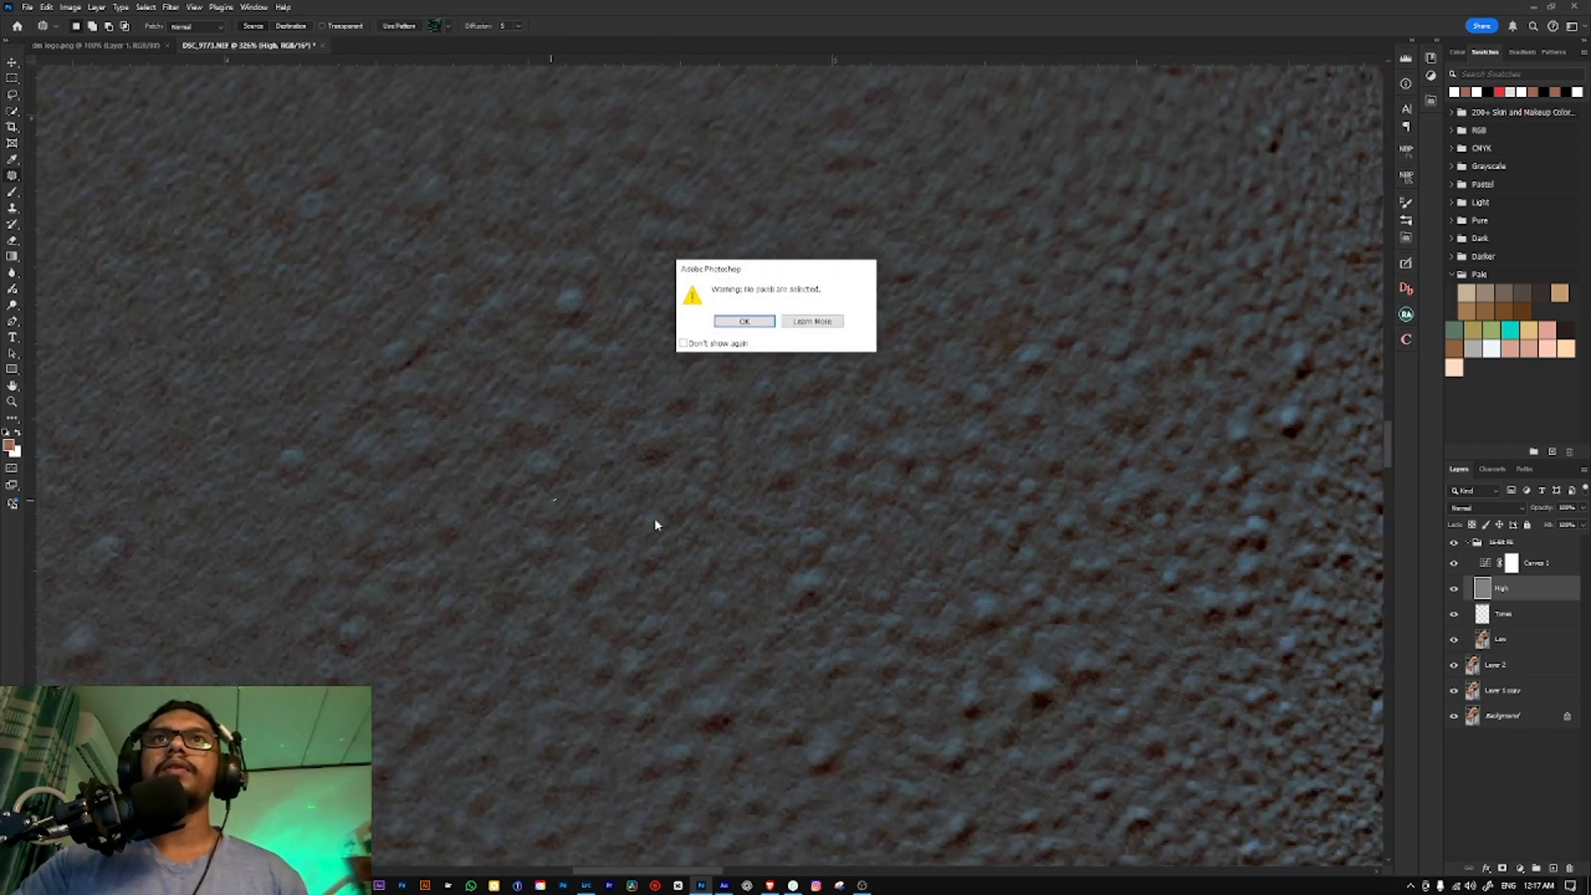
Step: Patch the scattered bumps across the middle of the bride's cheek using smoother neighbouring skin
key("Return")
left_click_drag(693, 646, 582, 486)
left_click_drag(720, 568, 720, 568)
left_click_drag(712, 596, 705, 652)
key("ctrl+d")
left_click_drag(710, 561, 717, 610)
mouse_move(692, 459)
left_mouse_down()
mouse_move(688, 519)
mouse_move(690, 467)
mouse_move(718, 539)
left_mouse_up()
key("ctrl+d")
left_click_drag(715, 539, 707, 544)
key("Return")
mouse_move(587, 570)
left_mouse_down()
mouse_move(654, 594)
mouse_move(585, 582)
left_mouse_up()
left_click_drag(604, 599, 653, 541)
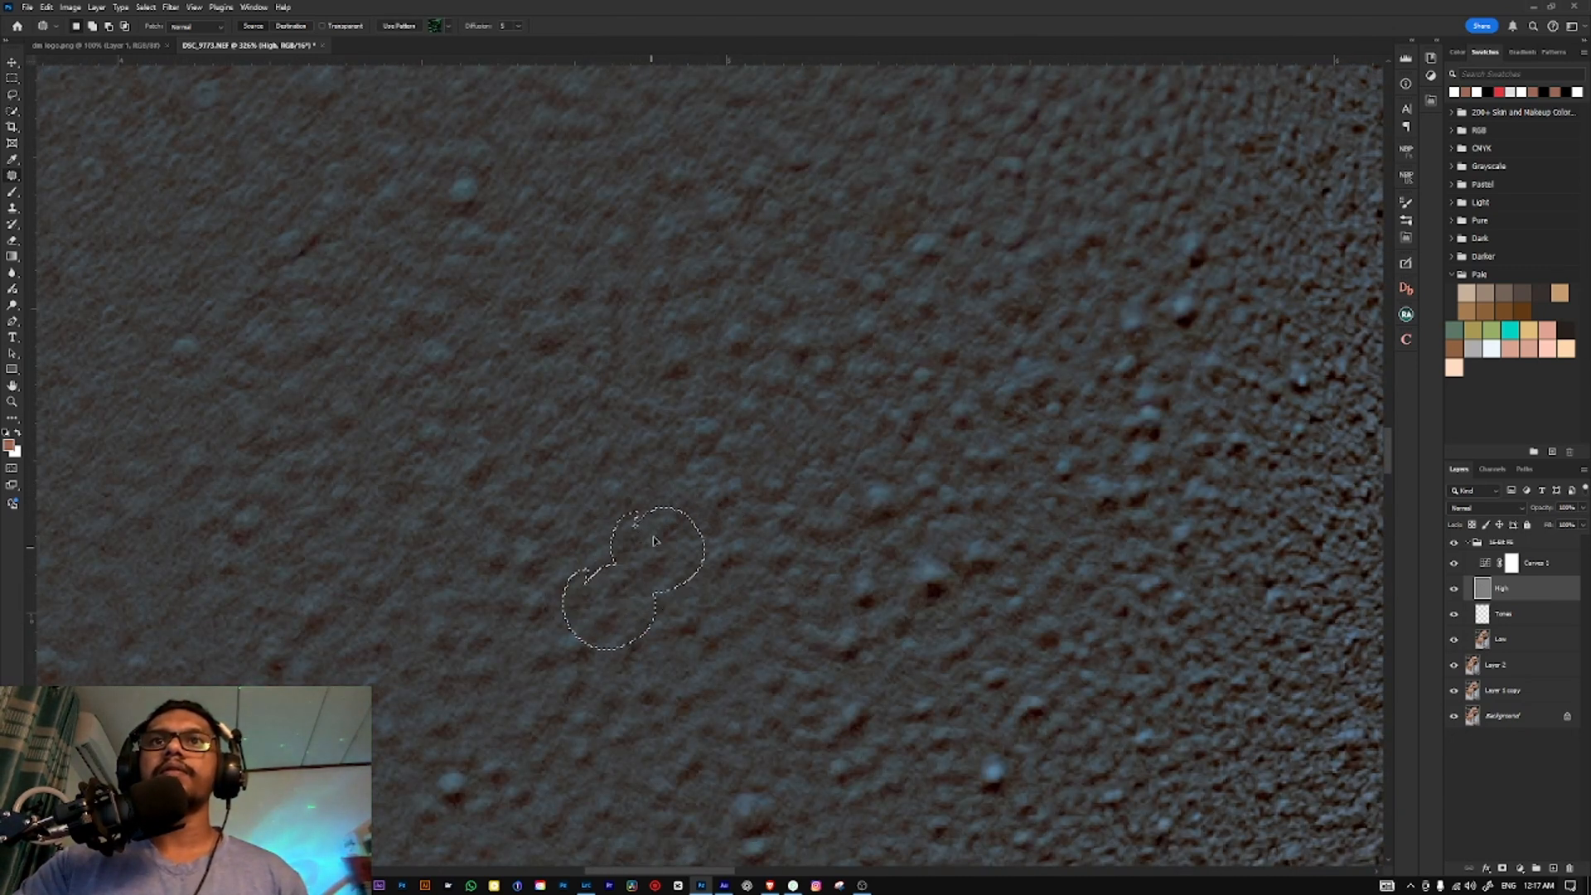
key("ctrl+d")
left_click_drag(720, 688, 542, 349)
key("Return")
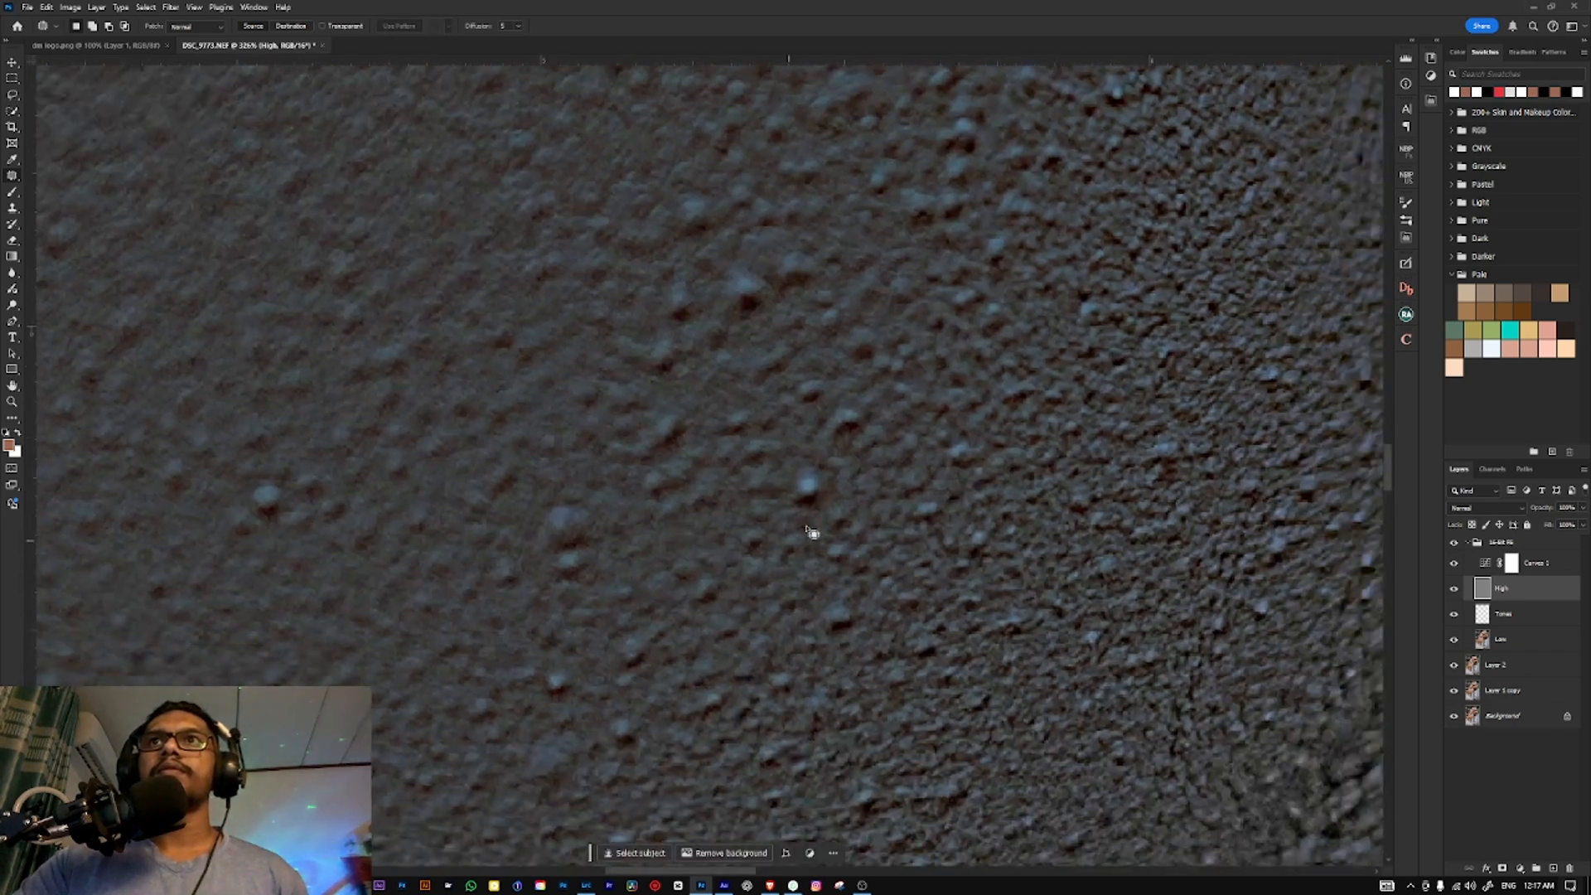
Step: Patch the prominent bumps on the bride's lower cheek with adjacent clean texture
scroll(704, 539, "left", 2)
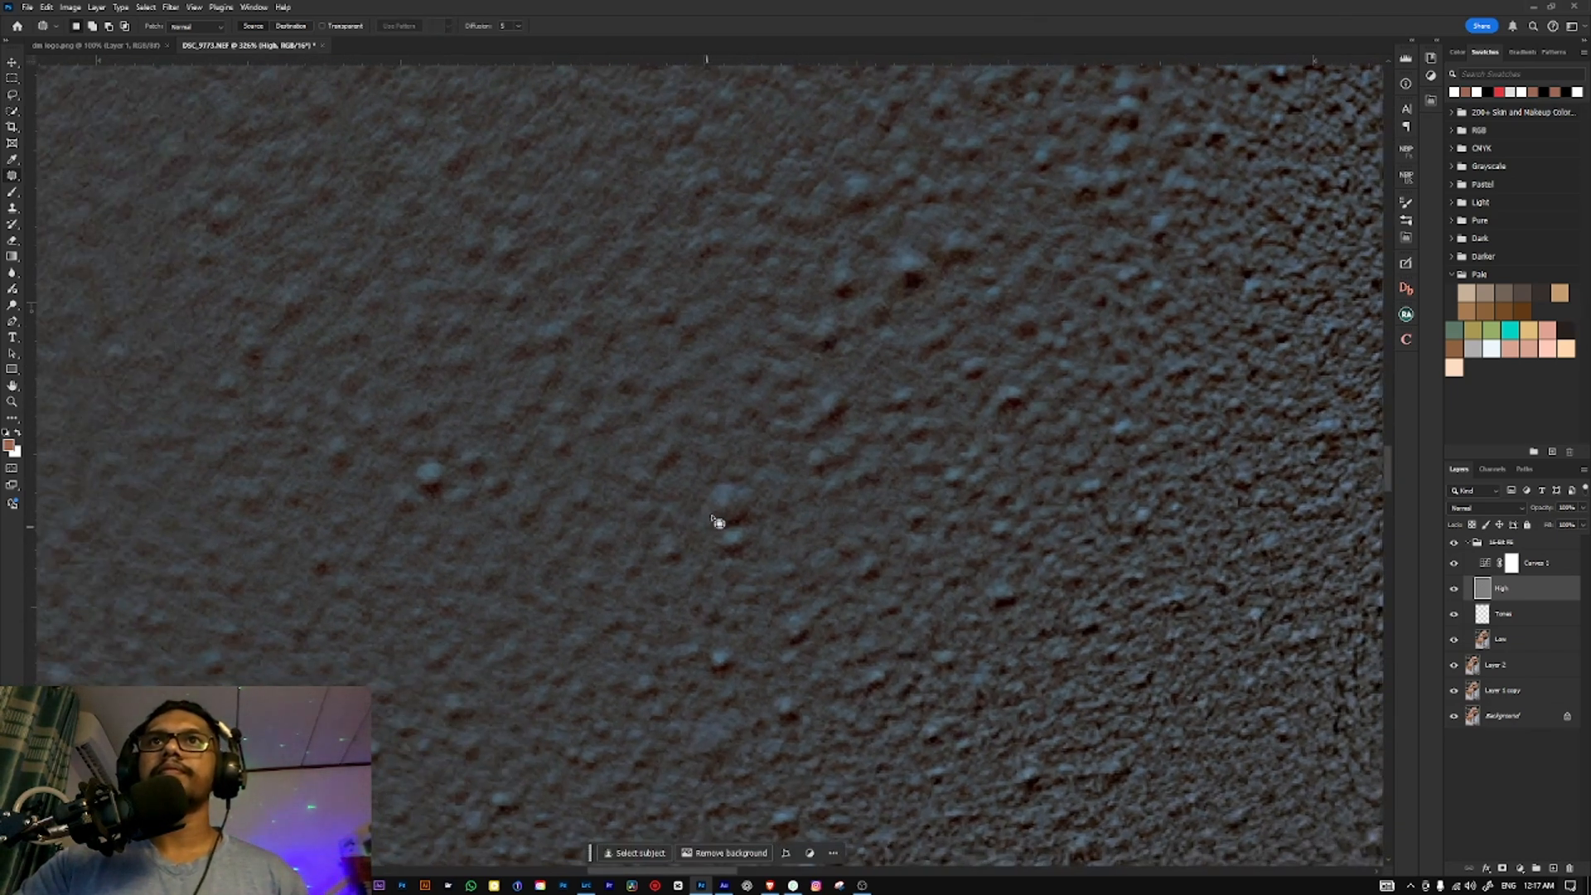
mouse_move(705, 472)
left_mouse_down()
mouse_move(775, 553)
mouse_move(709, 465)
mouse_move(725, 443)
left_mouse_up()
key("ctrl+d")
left_click_drag(724, 440, 725, 442)
left_click_drag(686, 578, 734, 531)
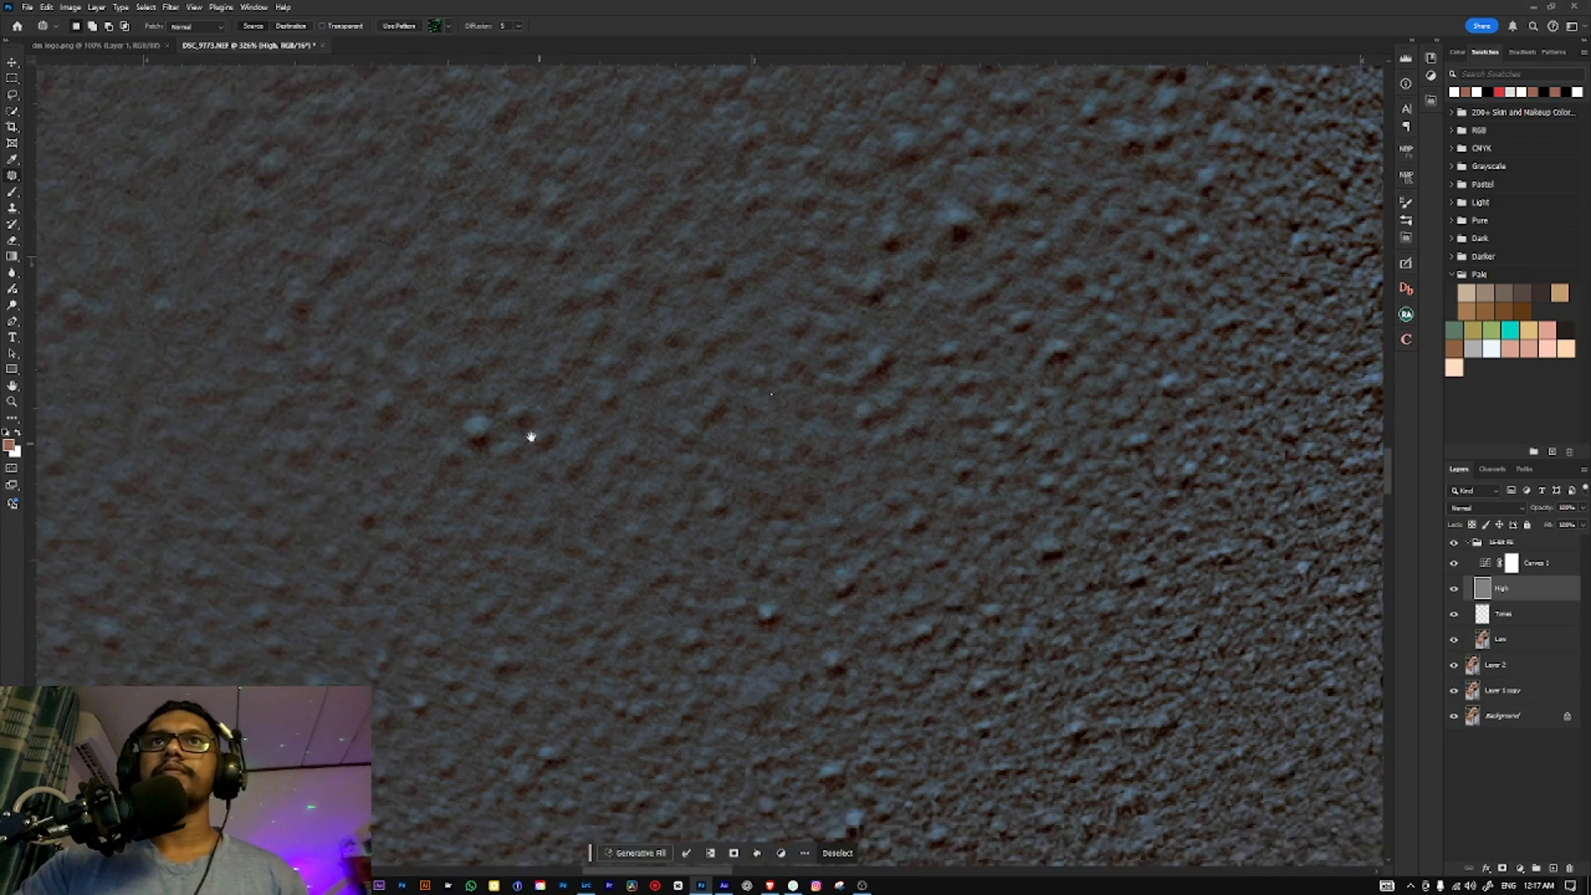
mouse_move(531, 436)
left_mouse_down()
mouse_move(636, 468)
mouse_move(636, 501)
mouse_move(595, 426)
left_mouse_up()
left_click_drag(611, 483, 628, 523)
key("ctrl+d")
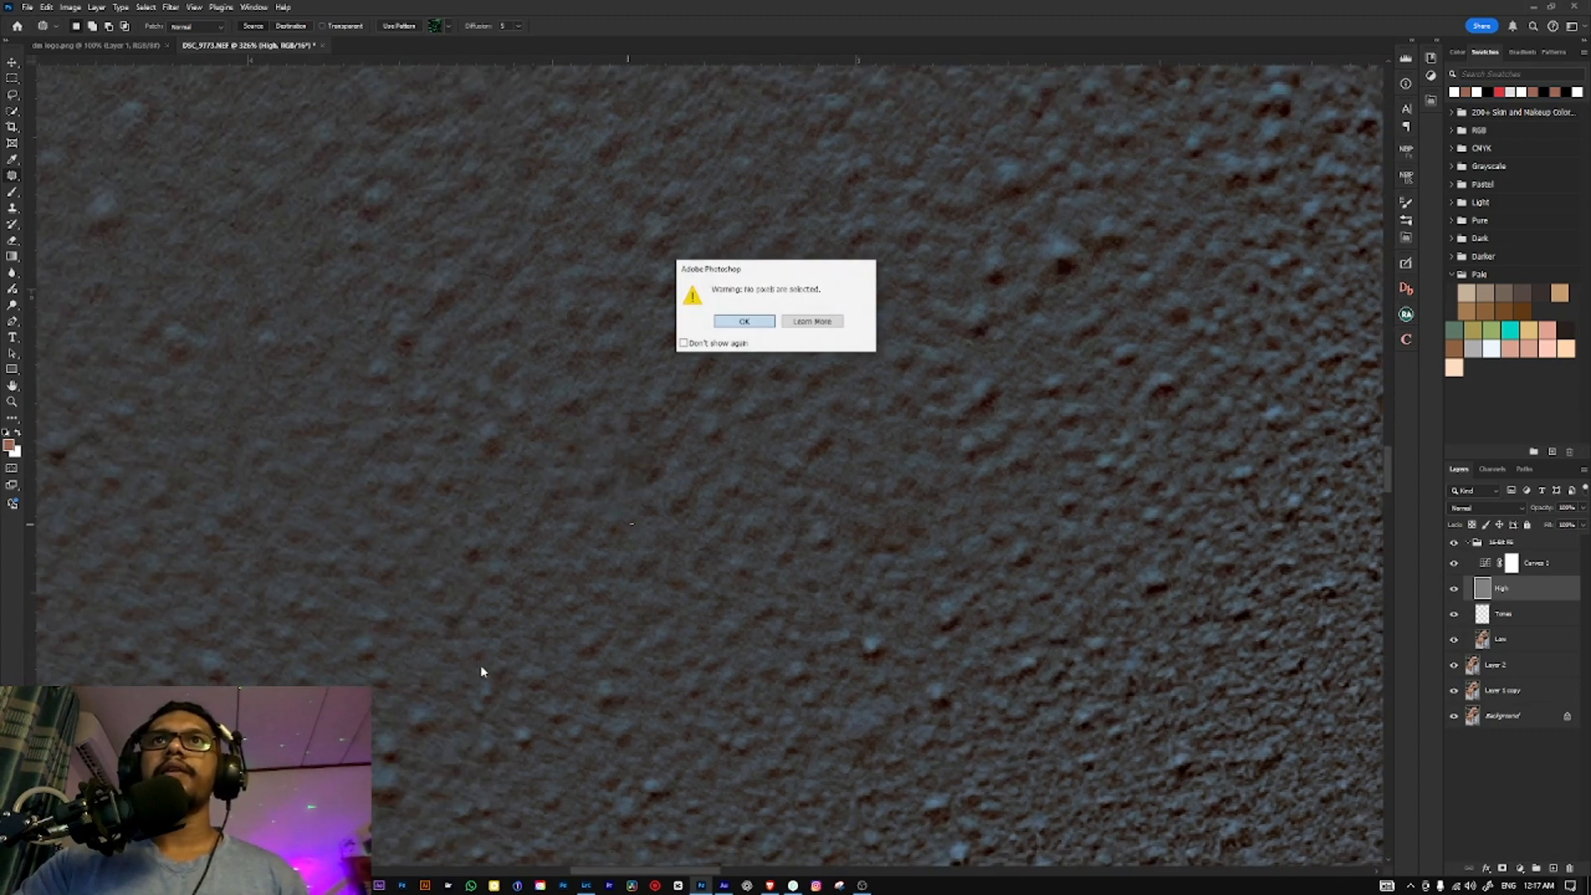
key("Return")
left_click_drag(504, 652, 738, 460)
left_click_drag(611, 568, 612, 572)
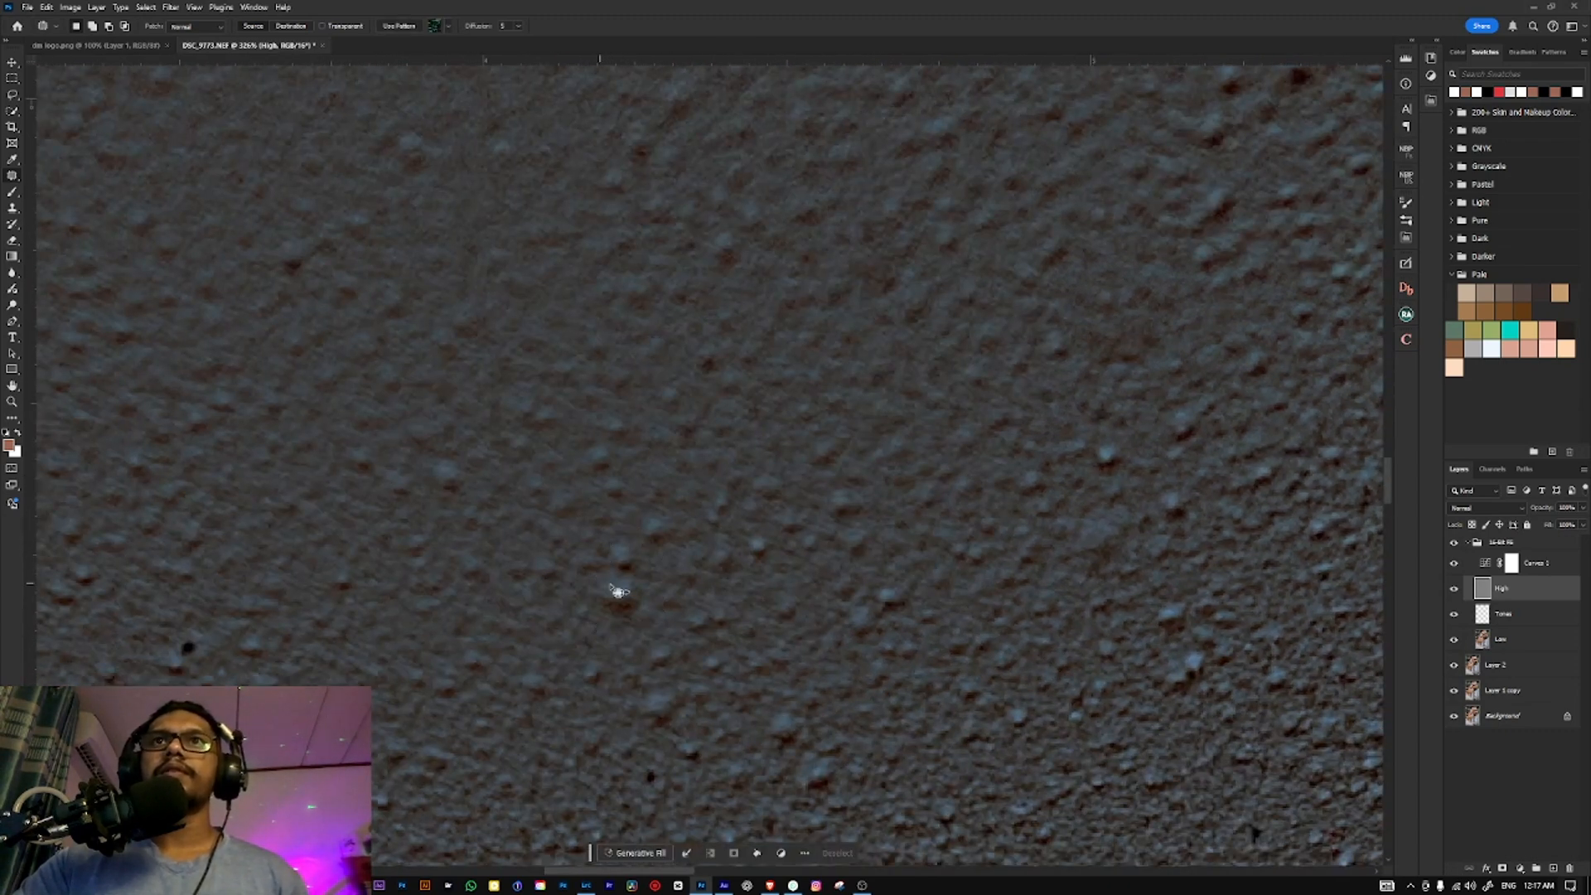
left_click_drag(643, 512, 647, 514)
Step: Patch the small bumps further down the lower cheek toward the jaw
scroll(718, 545, "down", 1)
scroll(718, 544, "right", 1)
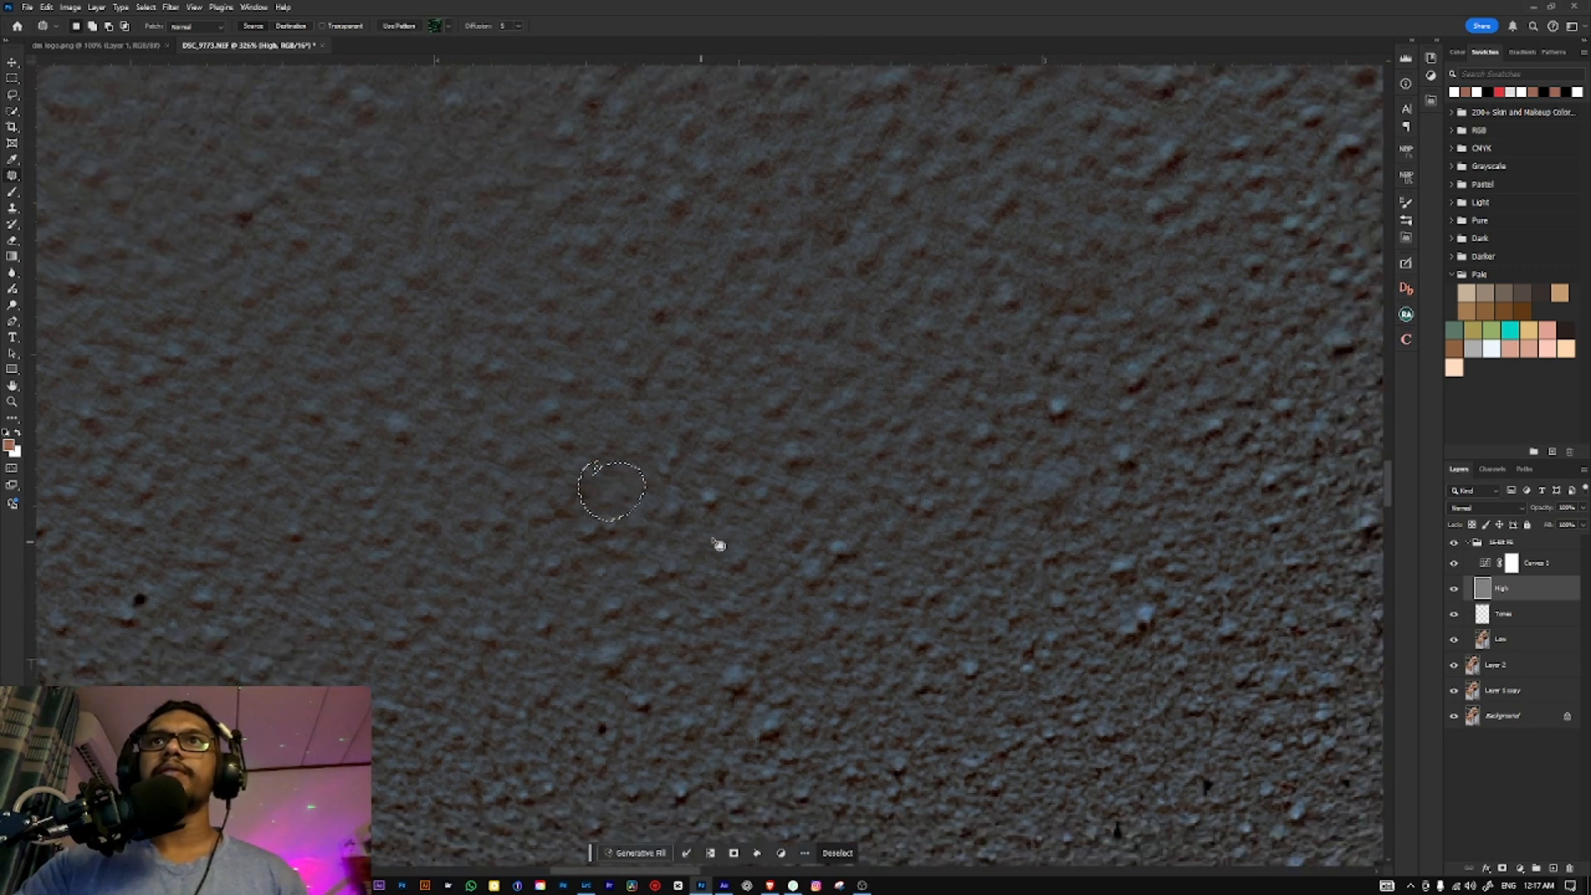
left_click(715, 494)
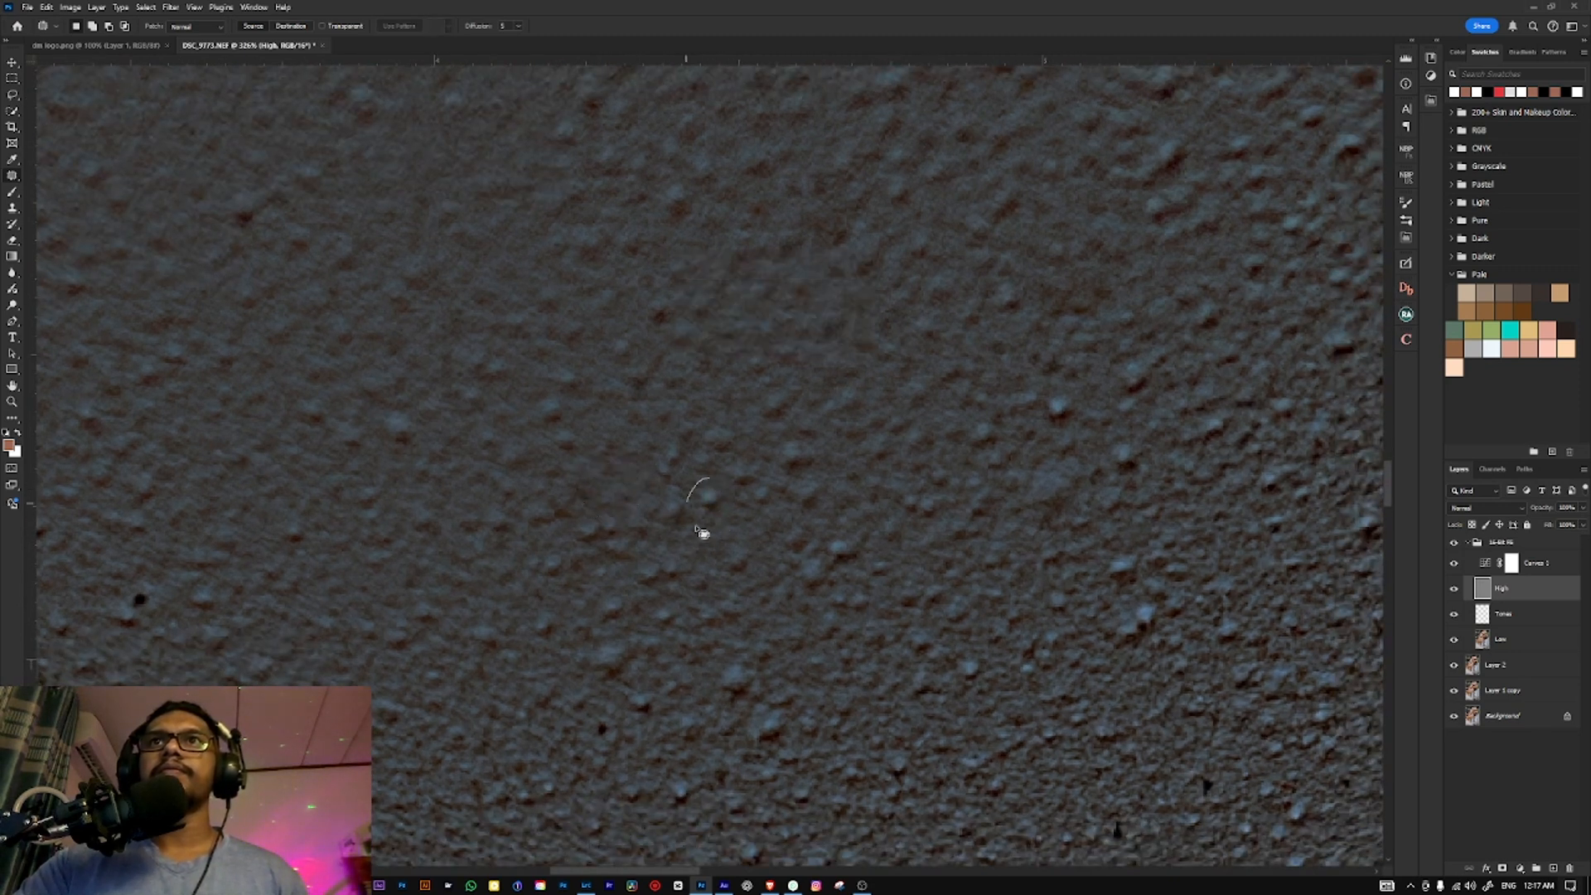
left_click_drag(700, 531, 717, 501)
scroll(800, 530, "down", 1)
scroll(810, 543, "right", 1)
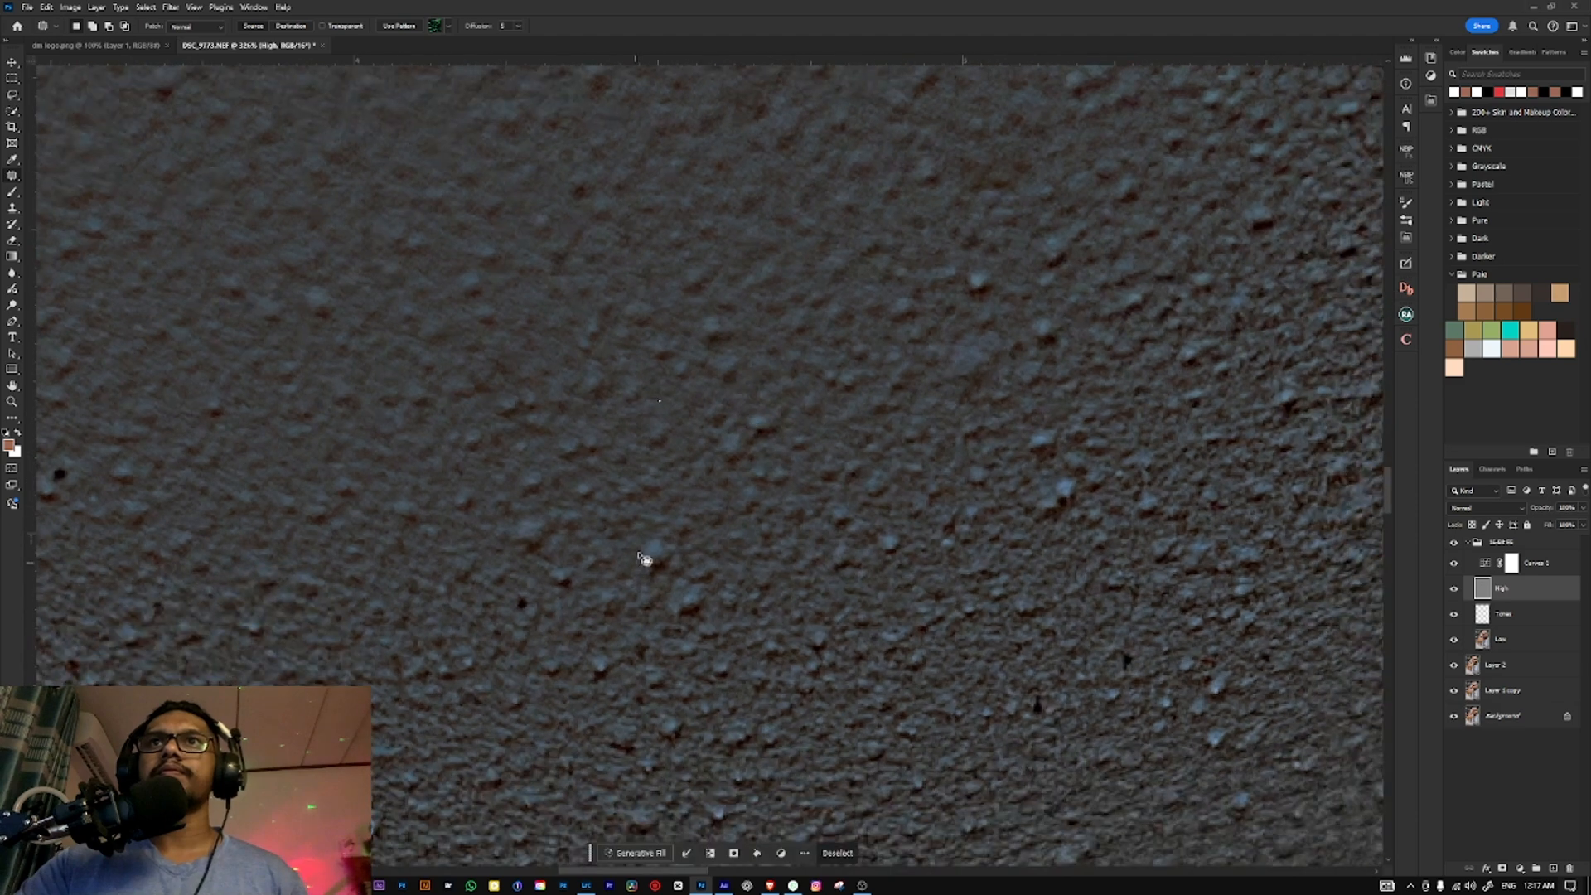
left_click_drag(640, 560, 648, 539)
left_click_drag(657, 554, 679, 526)
key("ctrl+d")
Step: Patch the bumps on the part of the lower cheek closest to the mouth
left_click_drag(1025, 507, 774, 529)
left_click_drag(811, 455, 809, 452)
left_click_drag(801, 473, 747, 491)
key("ctrl+d")
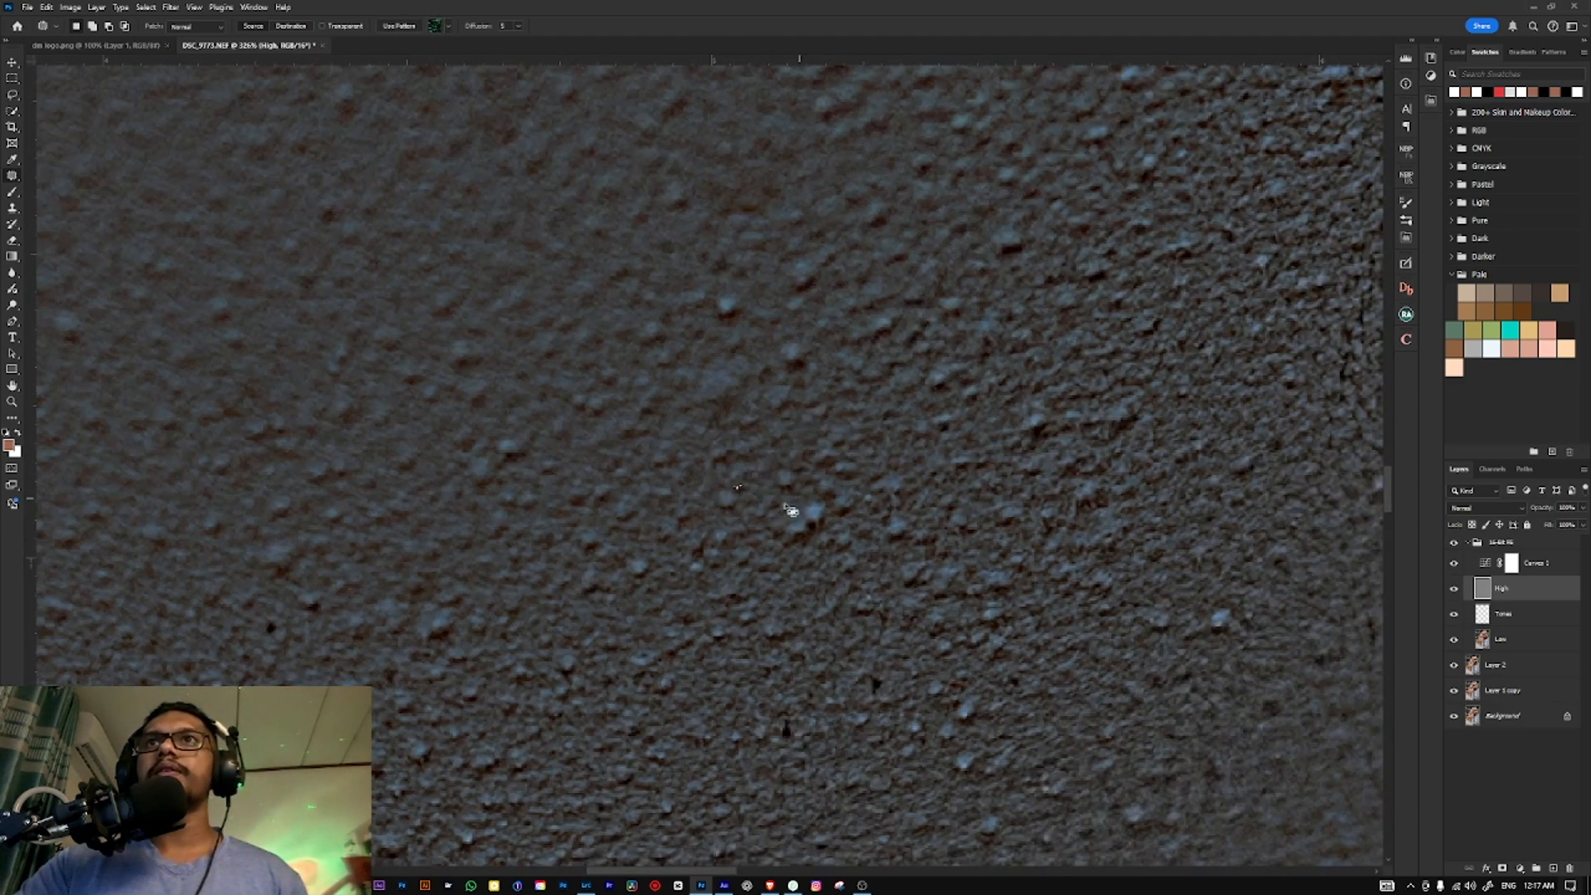
key("ctrl+d")
left_click_drag(831, 568, 925, 401)
key("Return")
scroll(895, 461, "up", 6)
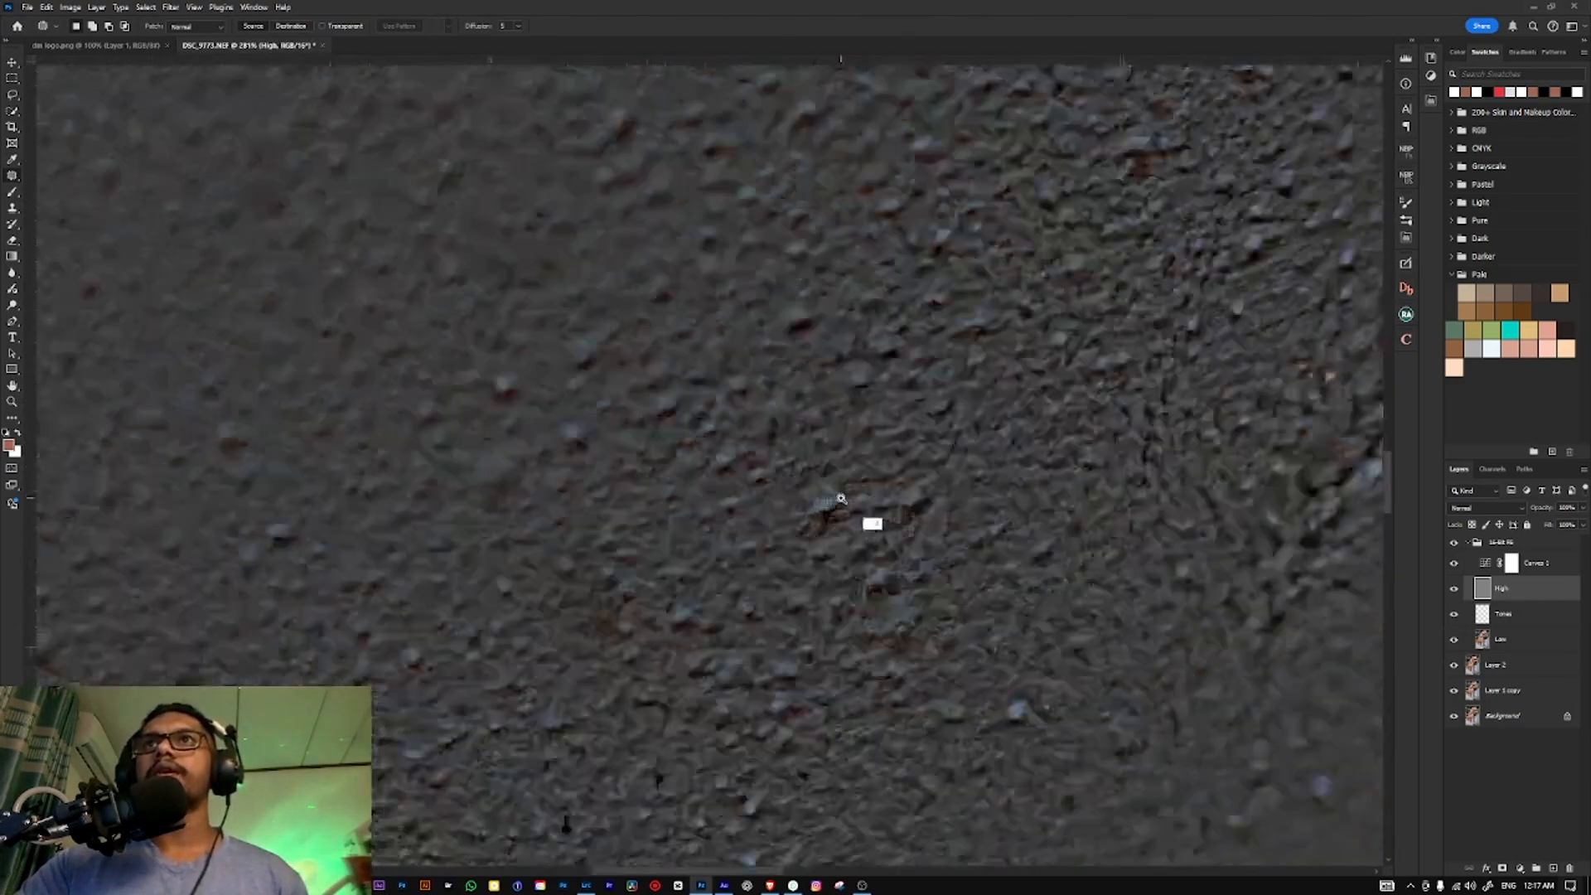
scroll(841, 499, "up", 3)
left_click_drag(792, 504, 788, 514)
left_click_drag(823, 537, 890, 573)
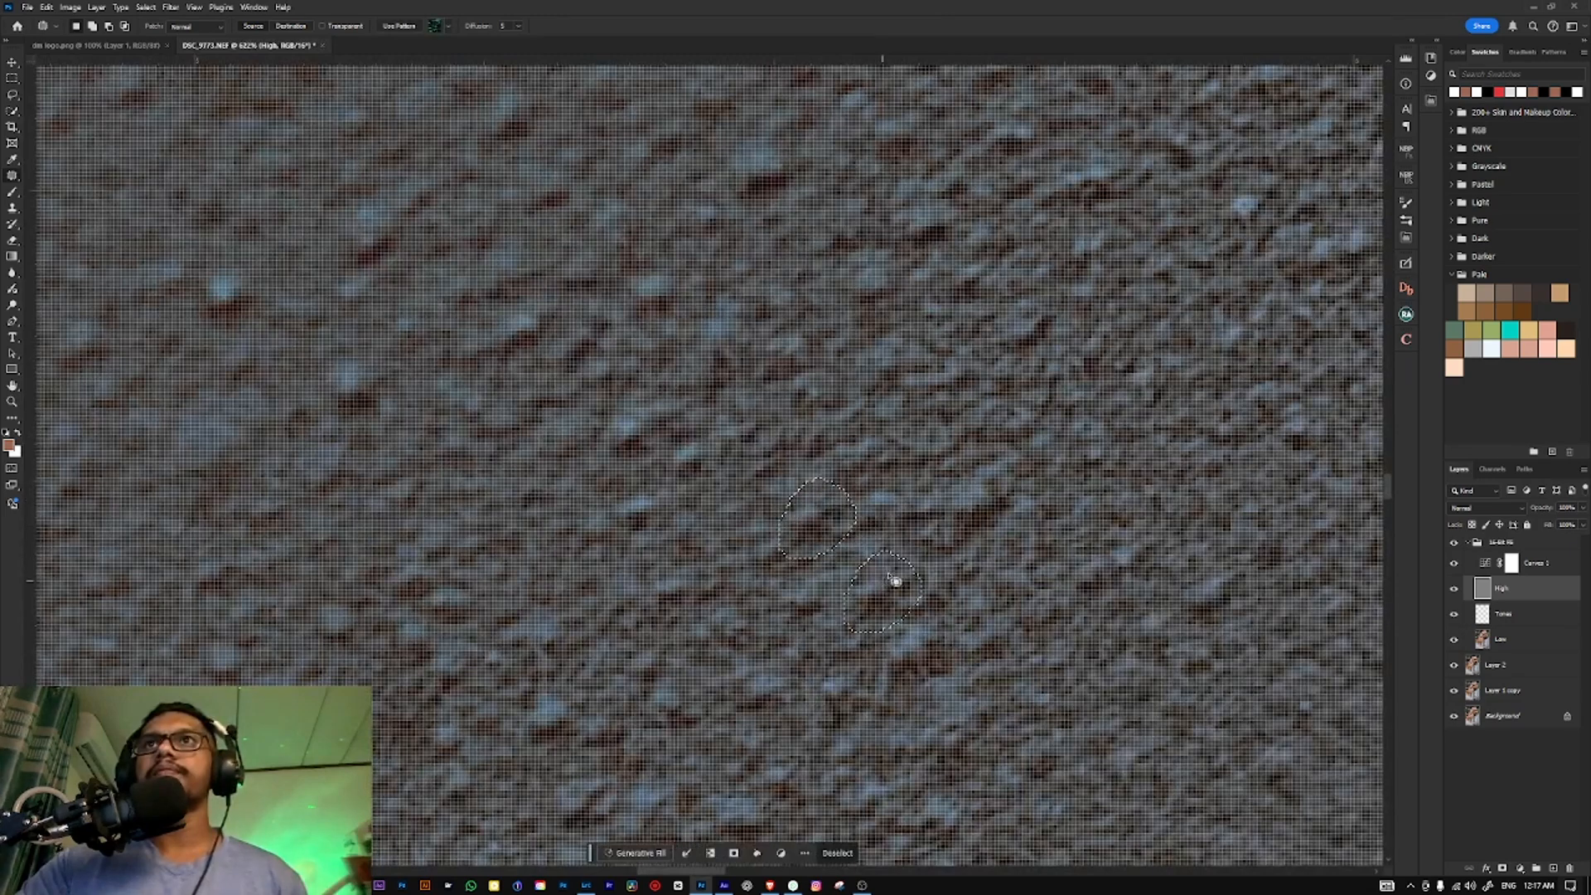
key("ctrl+d")
Step: Patch the coarse bumps on the bride's cheek beside the nose with smoother texture
scroll(943, 430, "down", 6)
mouse_move(905, 408)
left_mouse_down()
mouse_move(786, 462)
mouse_move(723, 414)
left_mouse_up()
scroll(785, 452, "up", 5)
left_click_drag(750, 435, 786, 525)
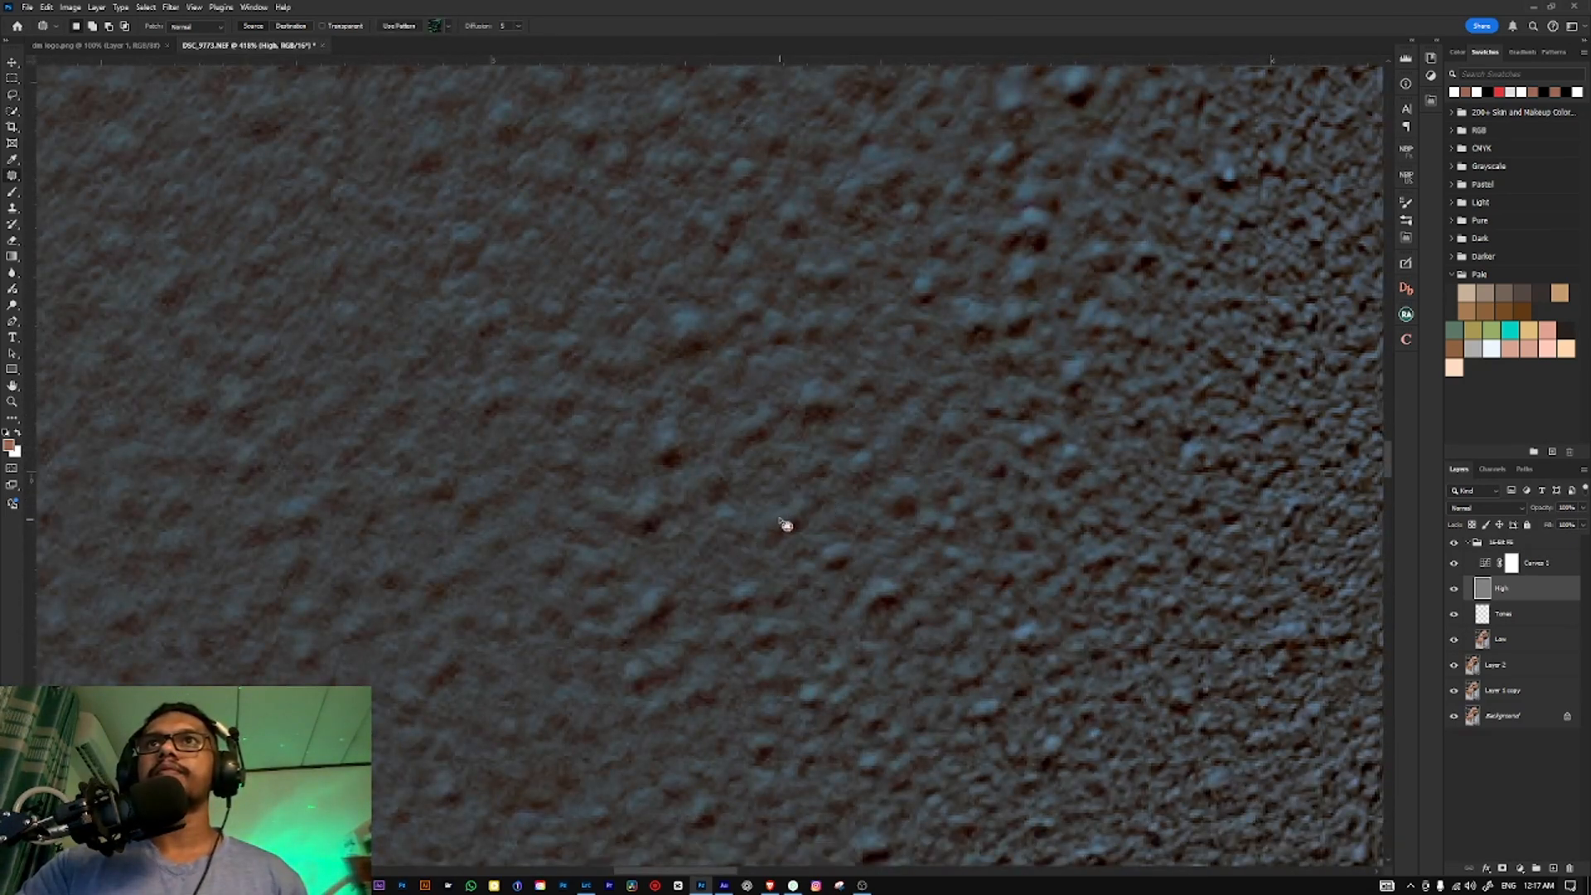
mouse_move(784, 397)
left_mouse_down()
mouse_move(819, 371)
mouse_move(876, 474)
left_mouse_up()
key("ctrl+d")
key("space")
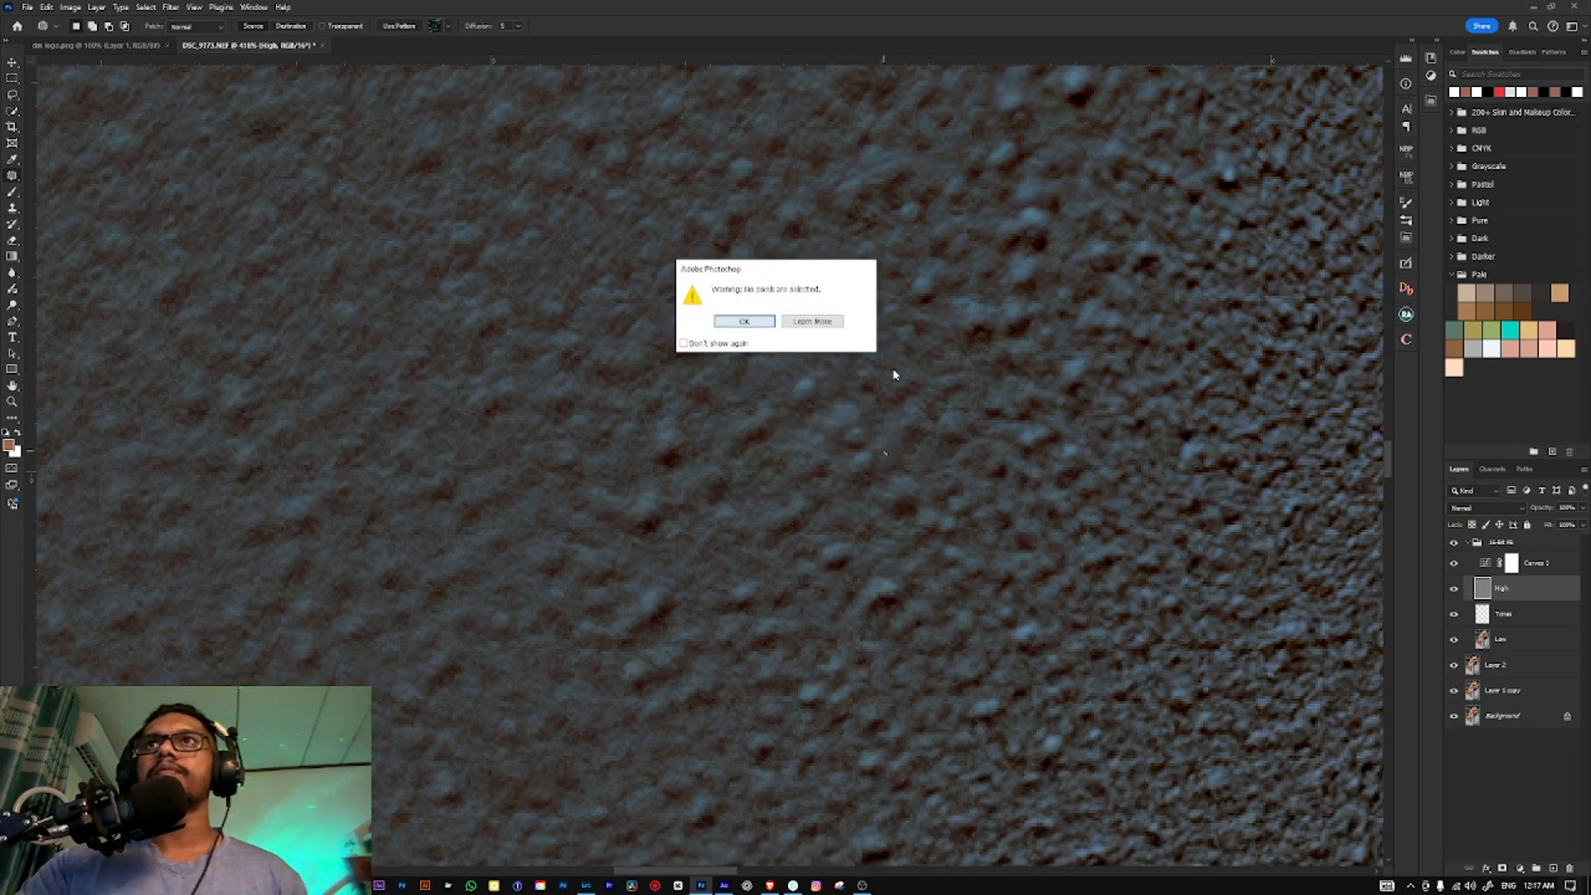
left_click_drag(927, 333, 800, 450)
mouse_move(819, 369)
left_mouse_down()
mouse_move(774, 440)
mouse_move(823, 377)
mouse_move(806, 436)
mouse_move(767, 470)
left_mouse_up()
key("ctrl+d")
mouse_move(833, 376)
left_mouse_down()
mouse_move(788, 432)
mouse_move(836, 378)
mouse_move(872, 470)
left_mouse_up()
key("ctrl+d")
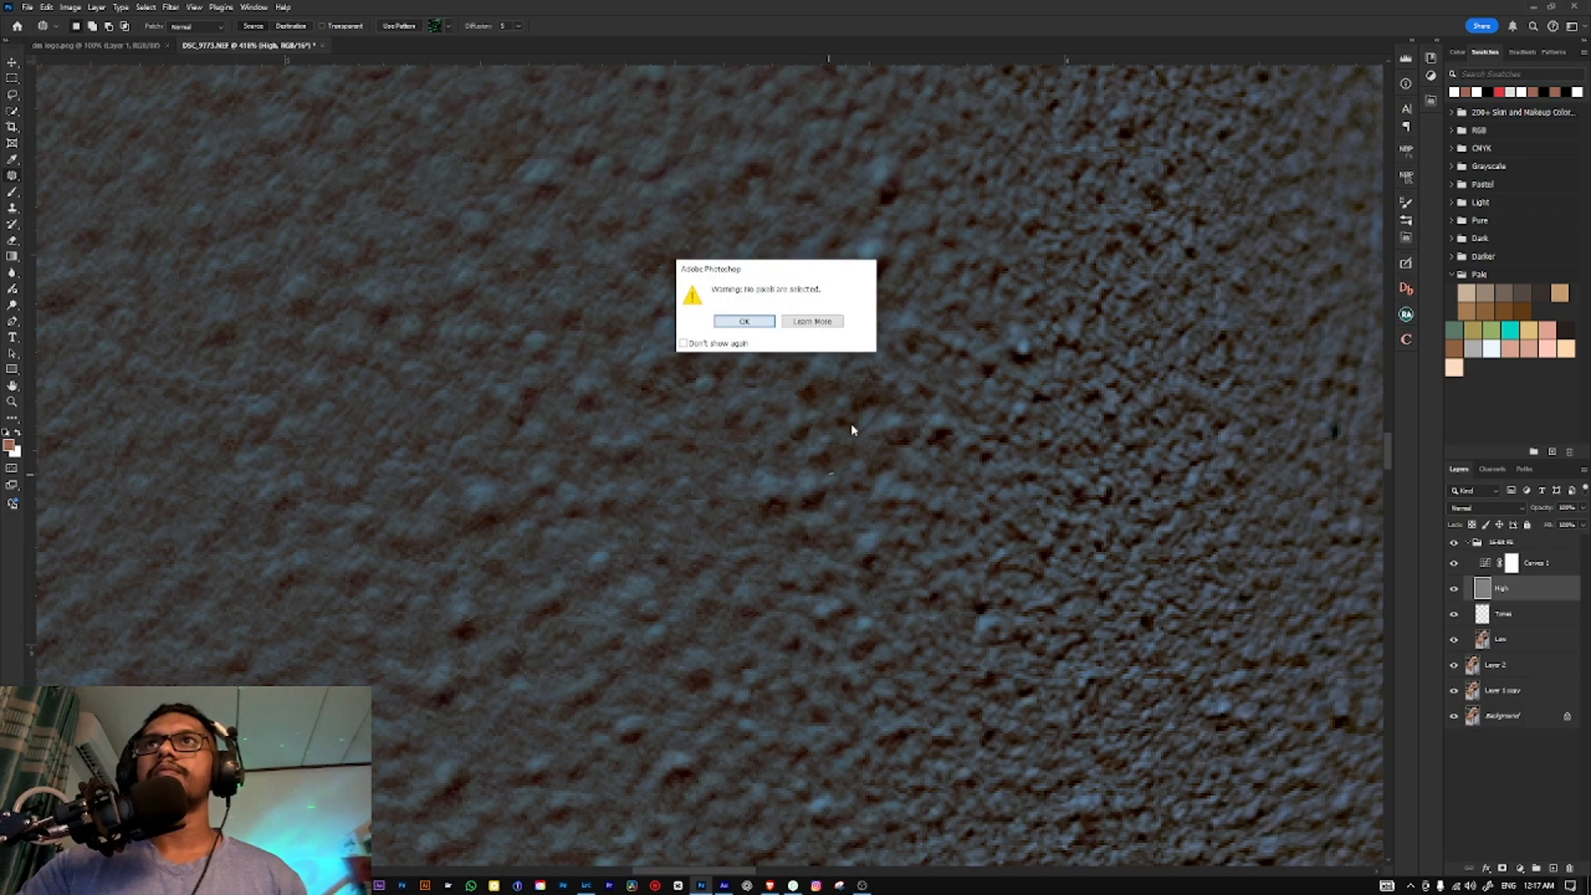
key("Return")
Step: Patch the remaining uneven spots in the middle of the cheek
left_click_drag(906, 322, 870, 470)
left_click_drag(658, 508, 891, 444)
mouse_move(705, 473)
left_mouse_down()
mouse_move(685, 476)
mouse_move(776, 469)
mouse_move(739, 429)
mouse_move(744, 500)
left_mouse_up()
key("ctrl+d")
mouse_move(802, 384)
left_mouse_down()
mouse_move(654, 503)
mouse_move(736, 438)
mouse_move(775, 371)
mouse_move(729, 424)
left_mouse_up()
left_click_drag(727, 425, 722, 429)
key("Return")
left_click_drag(853, 372, 646, 544)
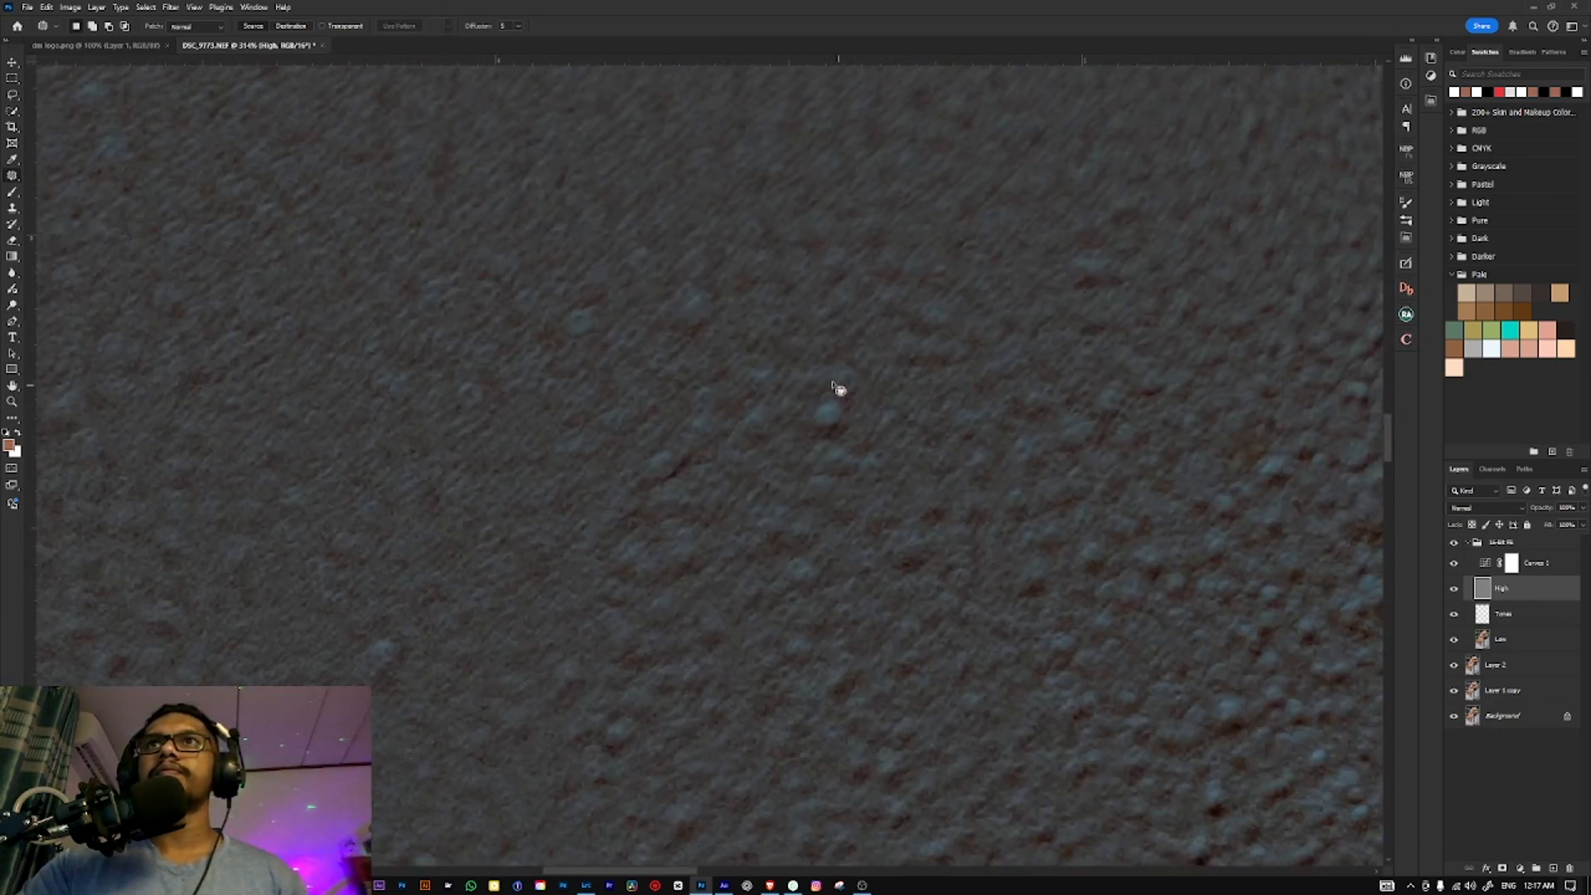
Step: Patch the isolated bumps on the upper cheek and toward the temple with clean neighbouring texture
left_click_drag(816, 406, 744, 366)
key("ctrl+d")
left_click_drag(577, 400, 612, 509)
left_click_drag(806, 387, 639, 550)
mouse_move(665, 330)
left_mouse_down()
mouse_move(753, 322)
mouse_move(712, 368)
mouse_move(748, 349)
left_mouse_up()
left_click_drag(734, 393, 808, 322)
key("ctrl+d")
key("Return")
mouse_move(817, 454)
left_mouse_down()
mouse_move(787, 486)
mouse_move(917, 426)
left_mouse_up()
key("ctrl+d")
key("Return")
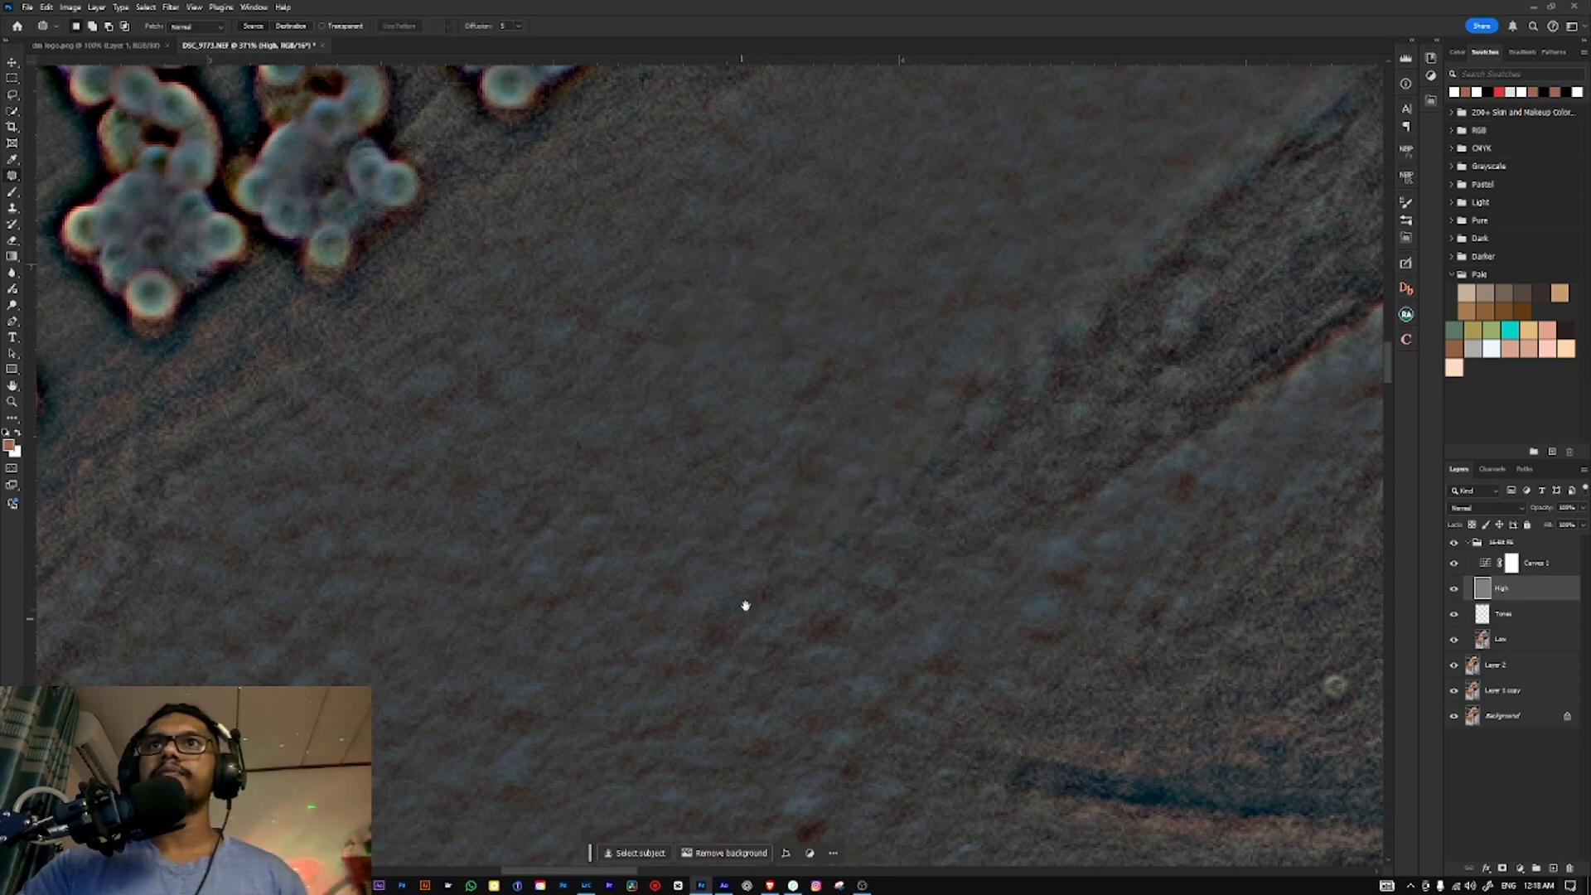
Step: Patch the rough spots on the temple beside the outer corner of the bride's eye
left_click_drag(746, 606, 794, 304)
mouse_move(846, 470)
left_mouse_down()
mouse_move(902, 487)
mouse_move(854, 466)
left_mouse_up()
left_click_drag(851, 519, 888, 612)
left_click_drag(886, 598, 881, 592)
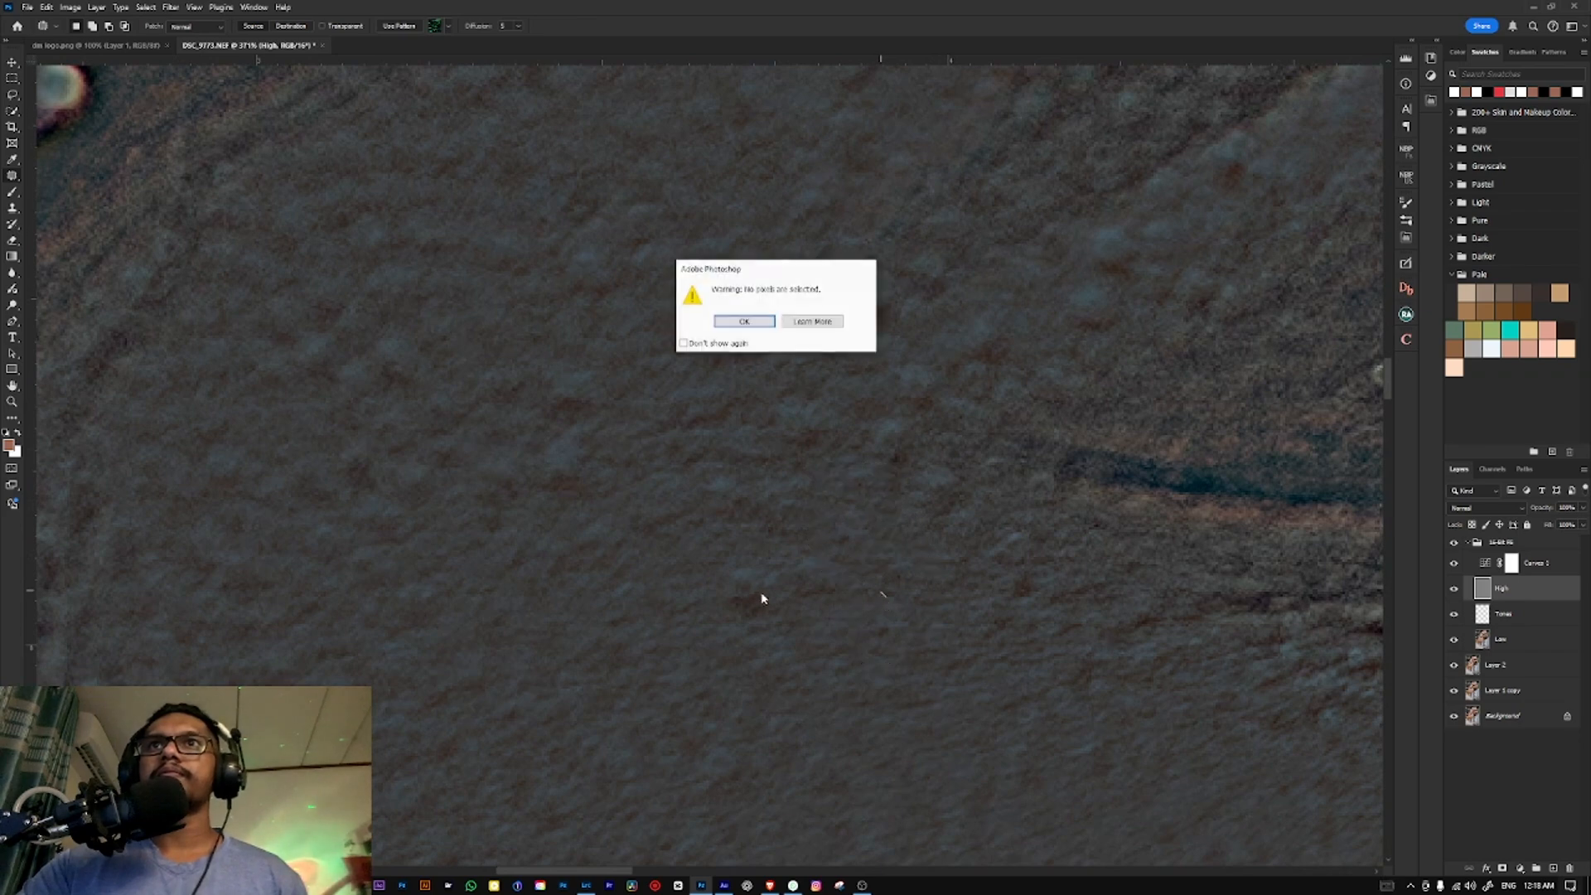
key("Return")
mouse_move(753, 558)
left_mouse_down()
mouse_move(725, 568)
mouse_move(881, 611)
left_mouse_up()
key("ctrl+d")
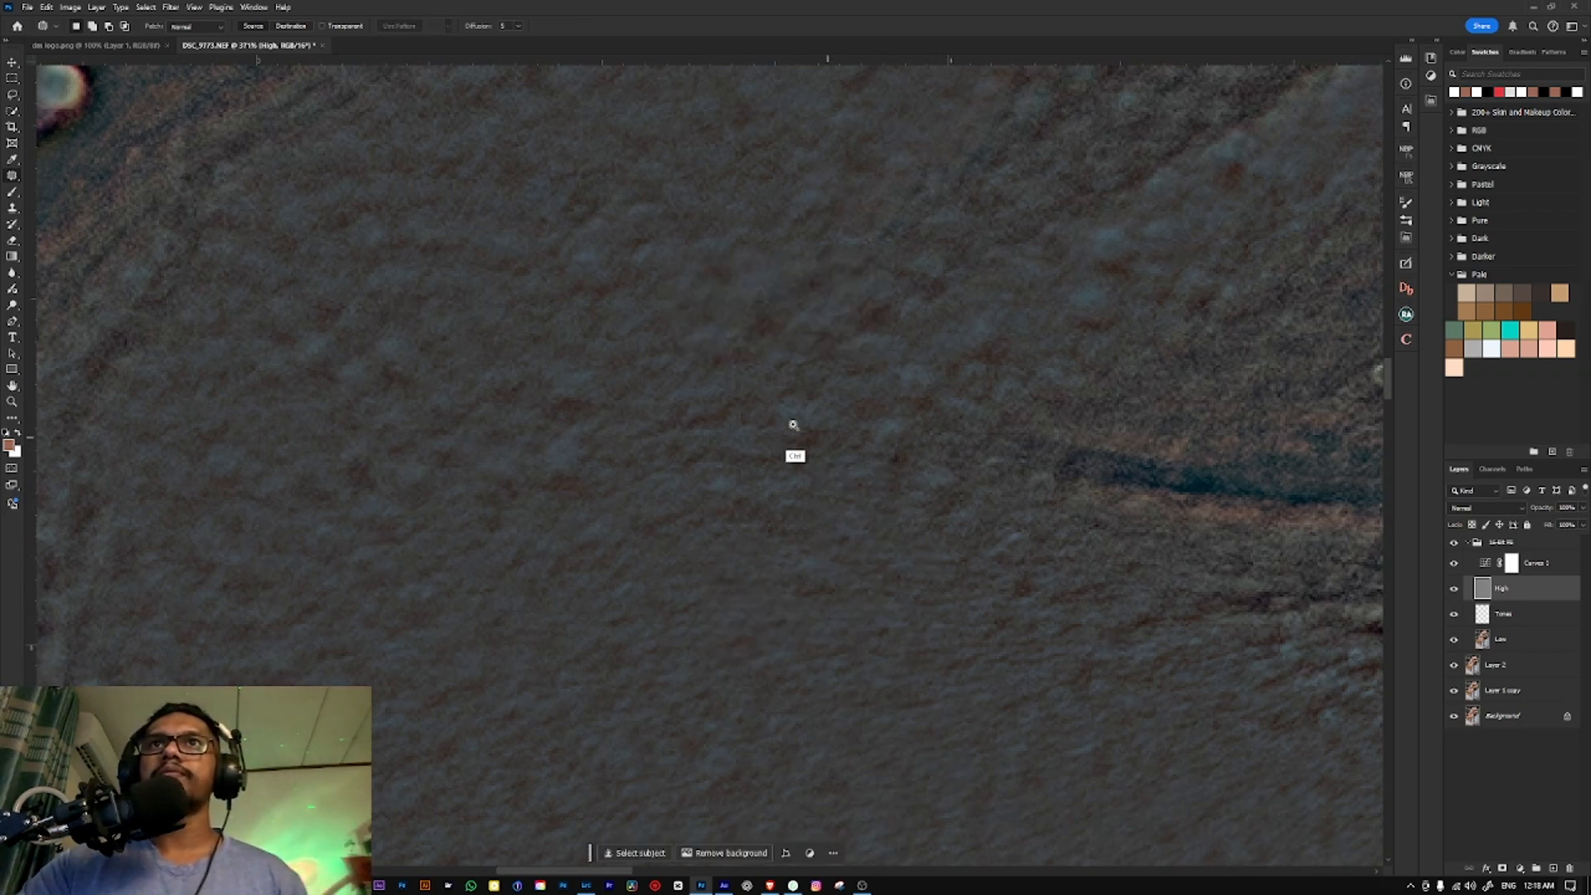
Step: Patch the dark spots on the forehead above the bride's eyebrow
left_click_drag(793, 424, 736, 421)
left_click_drag(825, 366, 660, 427)
left_click_drag(791, 309, 835, 282)
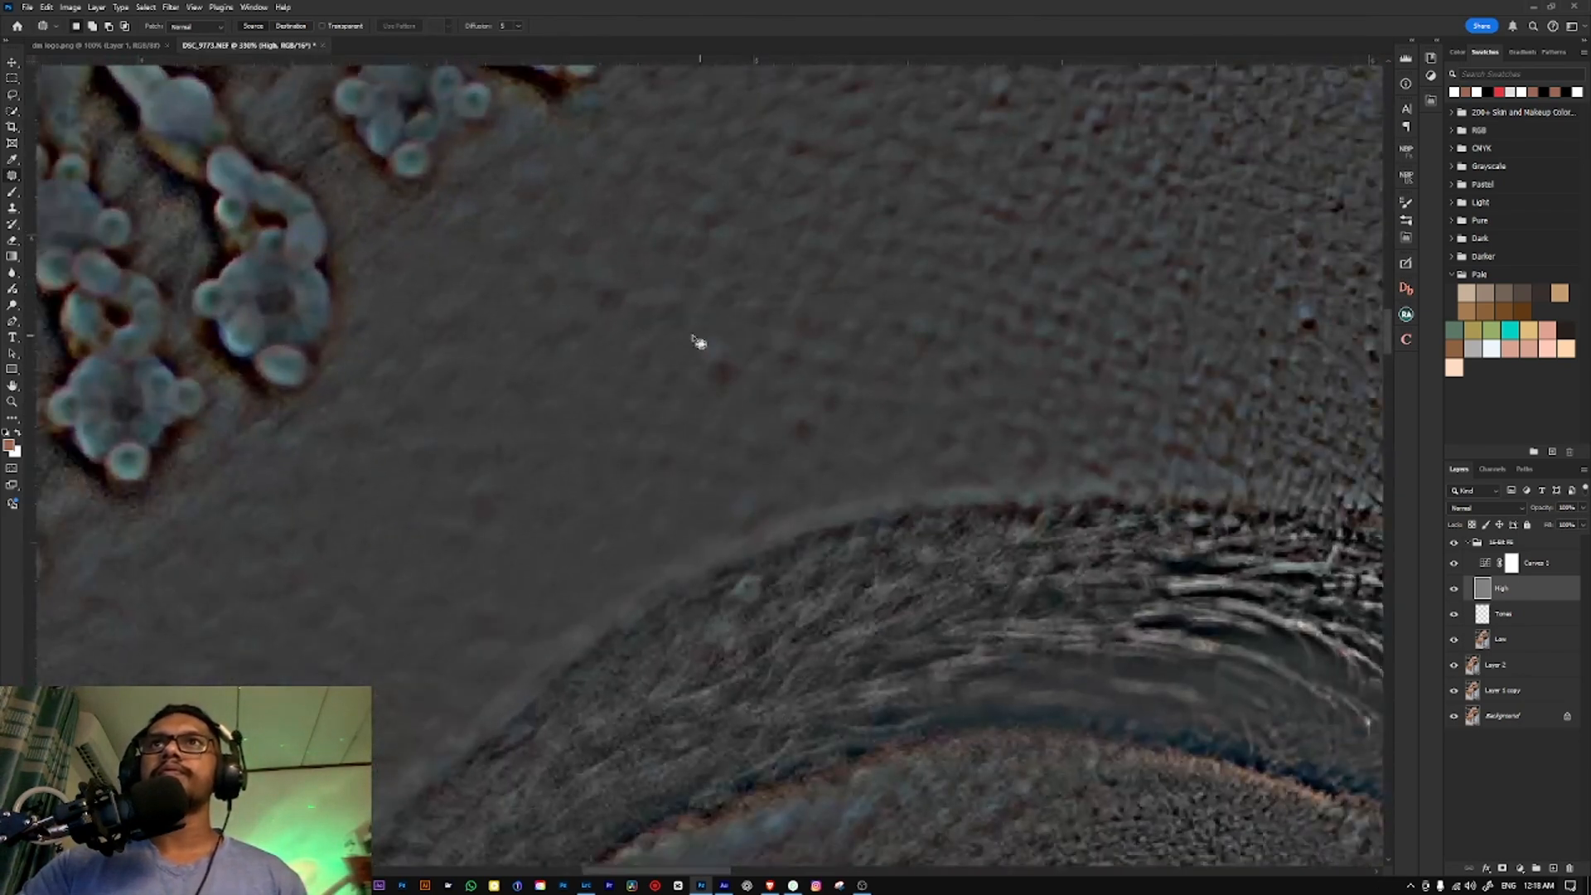
left_click_drag(696, 369, 698, 373)
left_click_drag(716, 373, 648, 406)
key("ctrl+d")
left_click_drag(808, 396, 696, 439)
key("ctrl+d")
left_click(937, 380)
key("Return")
Step: Patch the remaining forehead blemishes toward the hanging head ornament
left_click_drag(931, 359, 861, 359)
left_click_drag(854, 358, 714, 398)
scroll(891, 378, "up", 6)
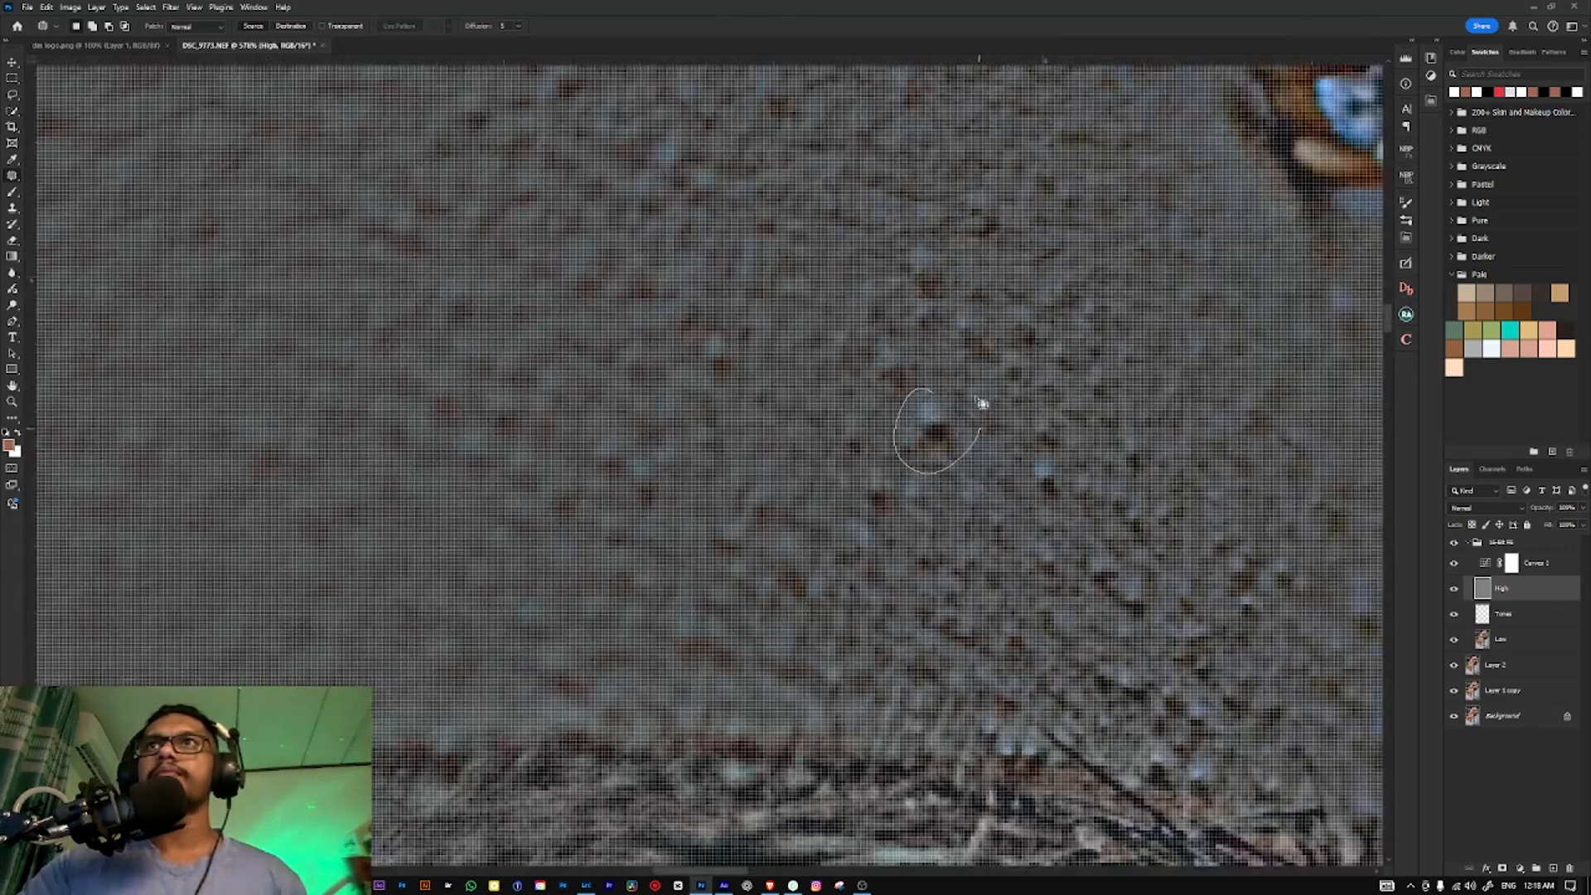
scroll(839, 548, "down", 10)
scroll(821, 497, "down", 3)
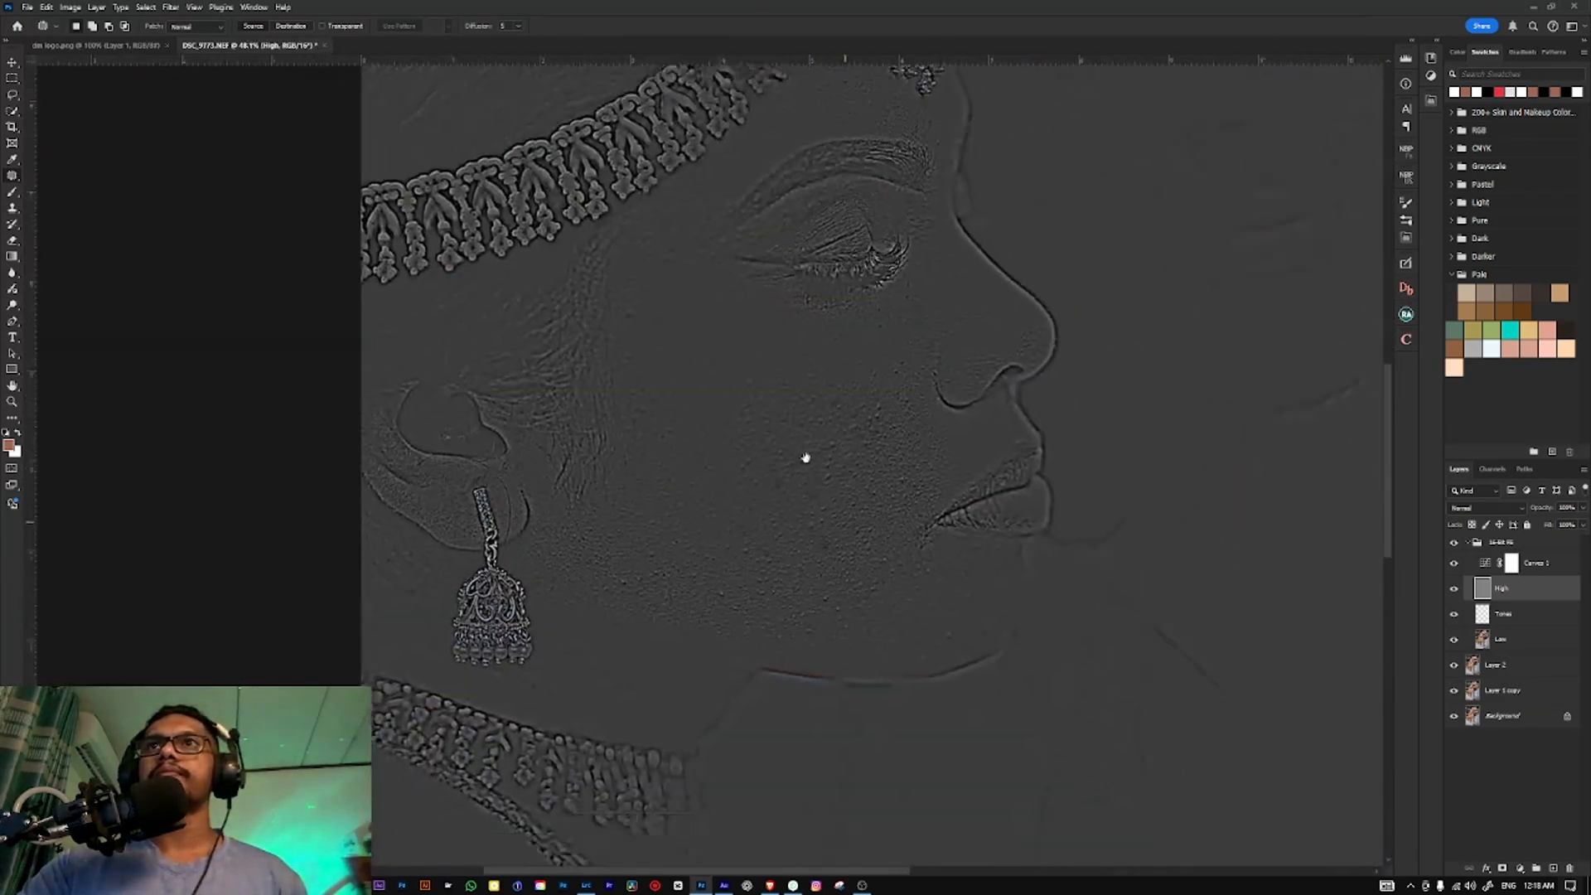
scroll(806, 451, "up", 4)
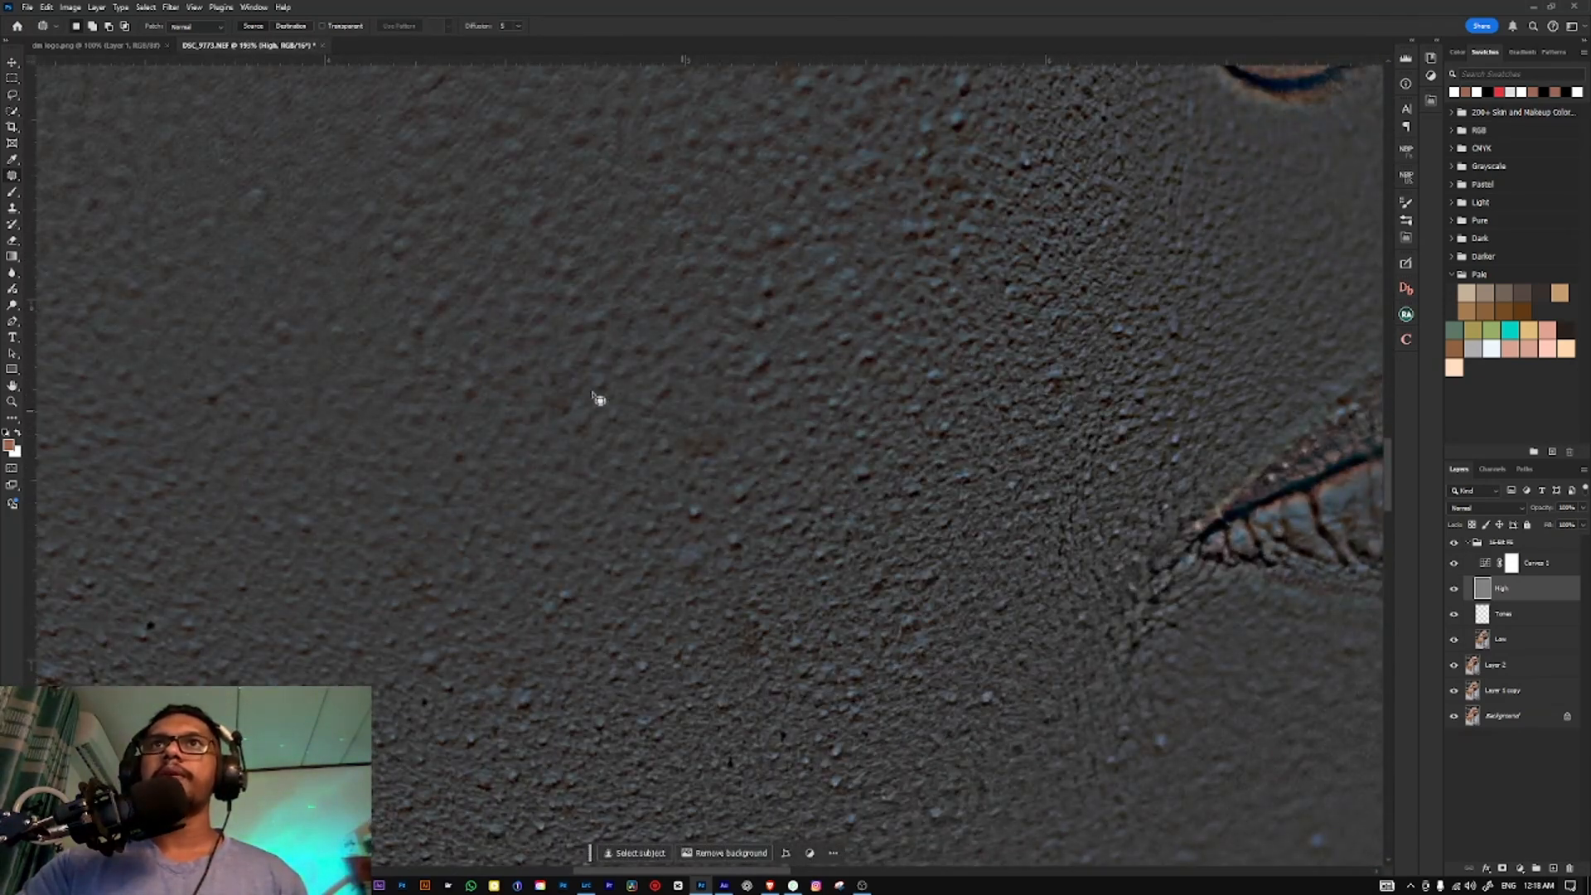
Step: Patch the raised bumps on the bride's cheek beside the nostril with clean neighbouring texture
scroll(730, 518, "up", 3)
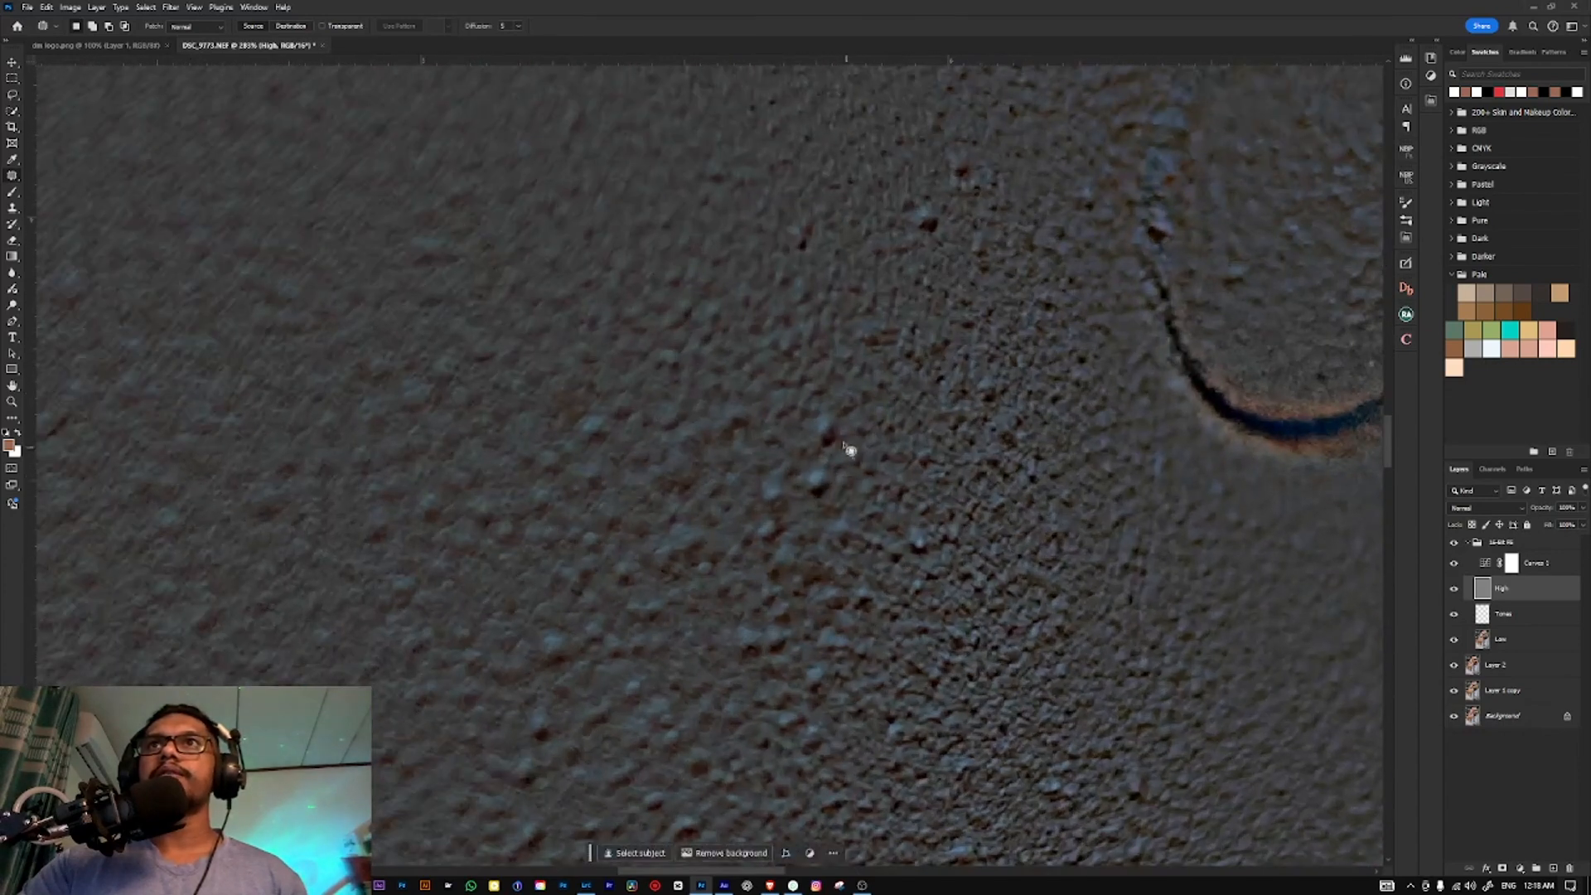
left_click_drag(835, 433, 845, 377)
key("ctrl+d")
mouse_move(810, 457)
left_mouse_down()
mouse_move(845, 466)
mouse_move(842, 435)
left_mouse_up()
key("ctrl+d")
left_click_drag(827, 499, 839, 521)
key("ctrl+d")
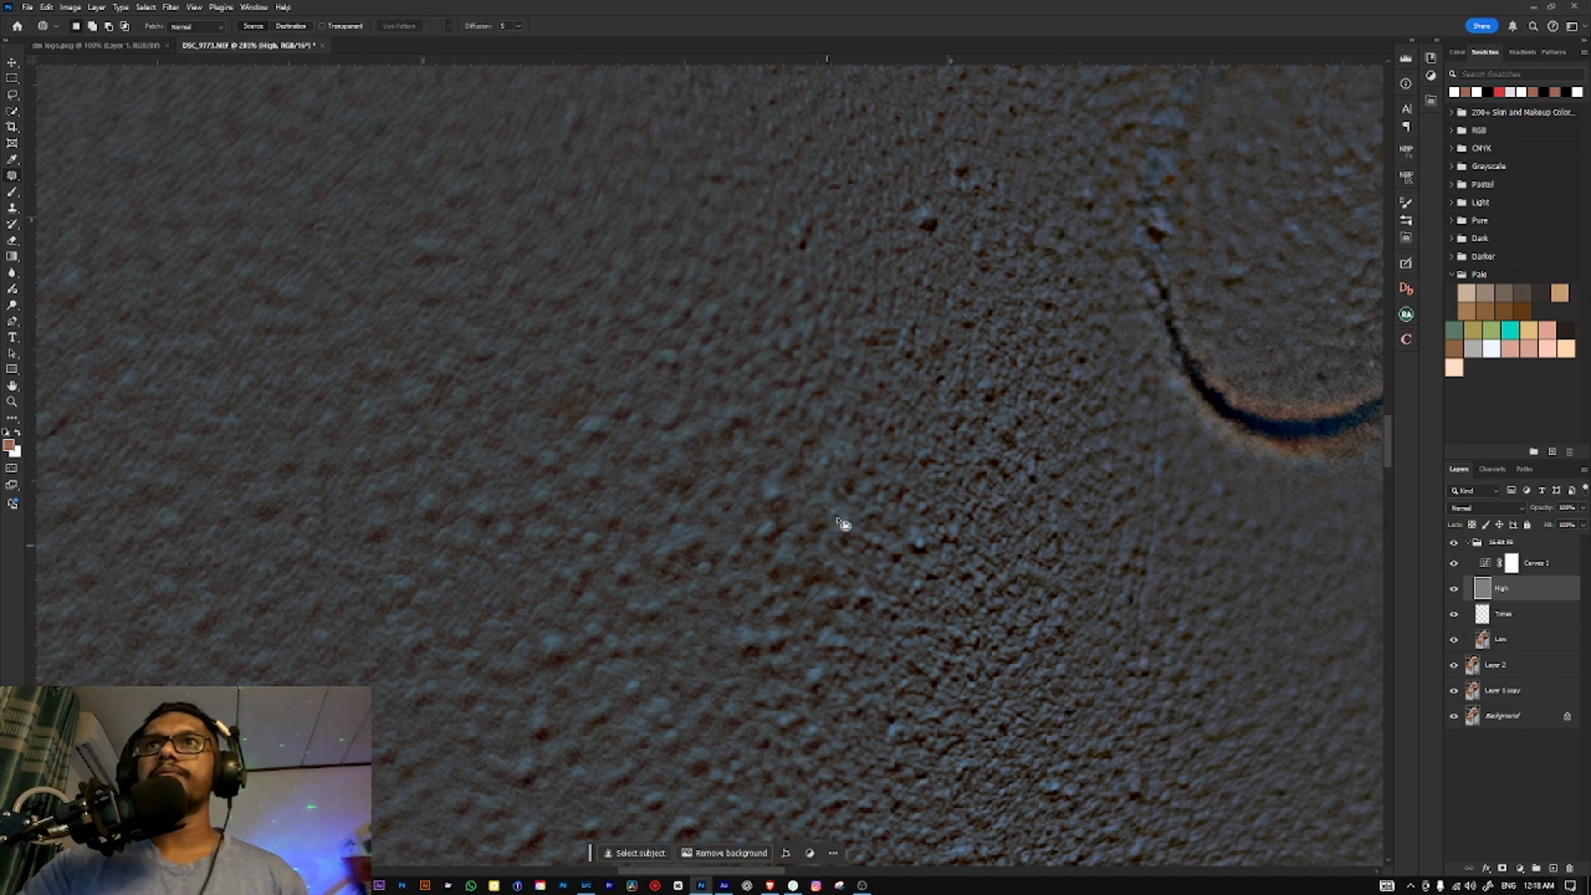
Step: Patch the small bumps on the cheek beside the upper end of the nostril crease
left_click_drag(876, 356, 774, 559)
left_click_drag(818, 426, 820, 472)
key("ctrl+d")
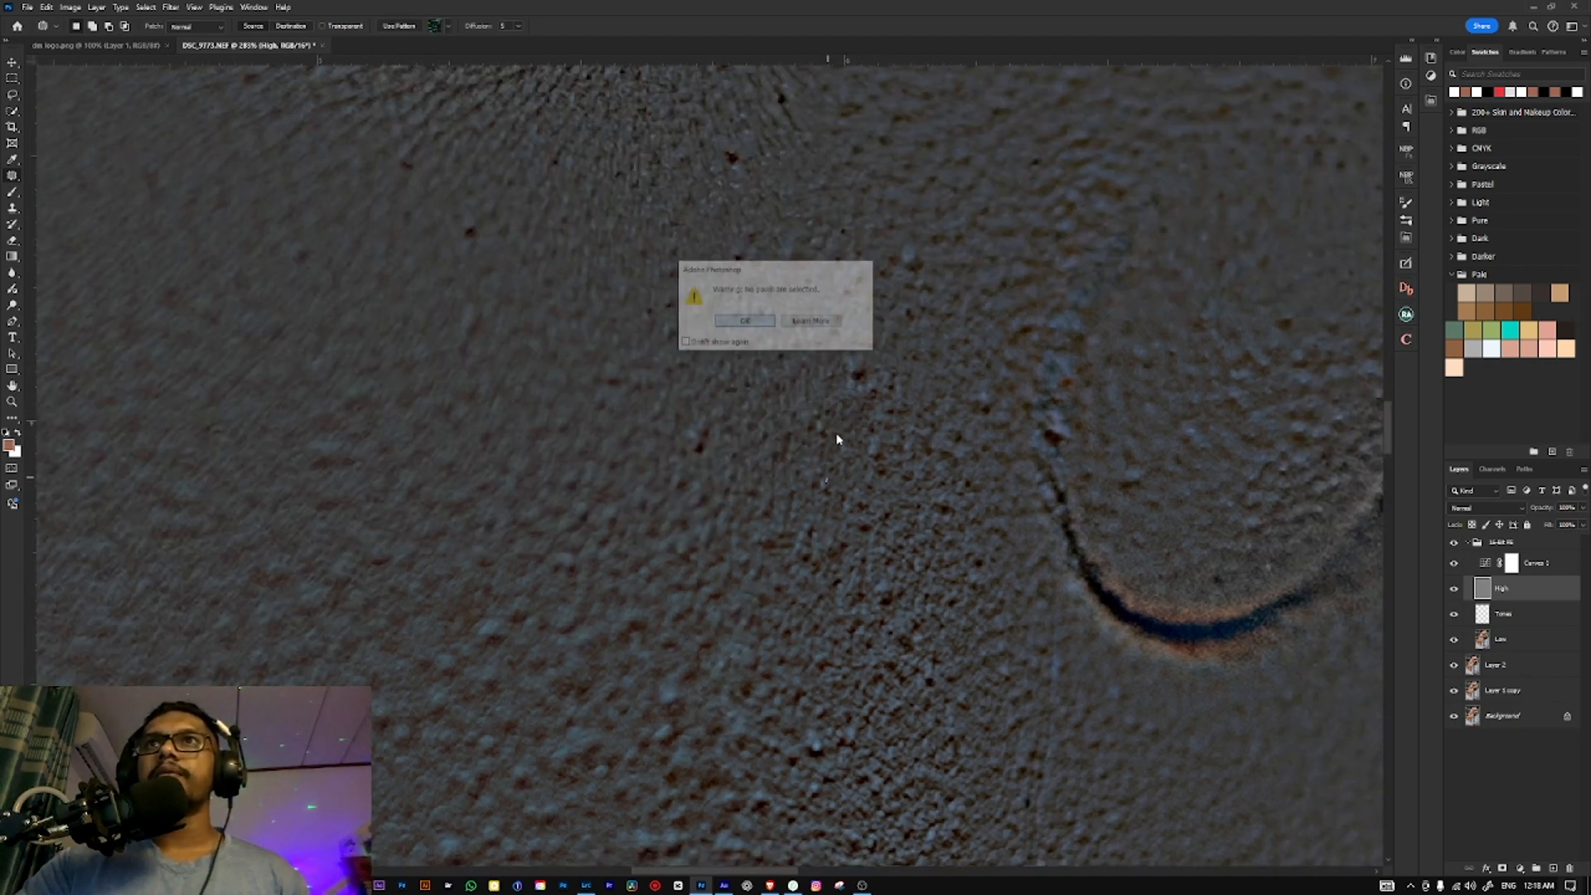
key("Escape")
mouse_move(857, 383)
left_mouse_down()
mouse_move(828, 428)
mouse_move(859, 398)
left_mouse_up()
left_click_drag(829, 416, 838, 446)
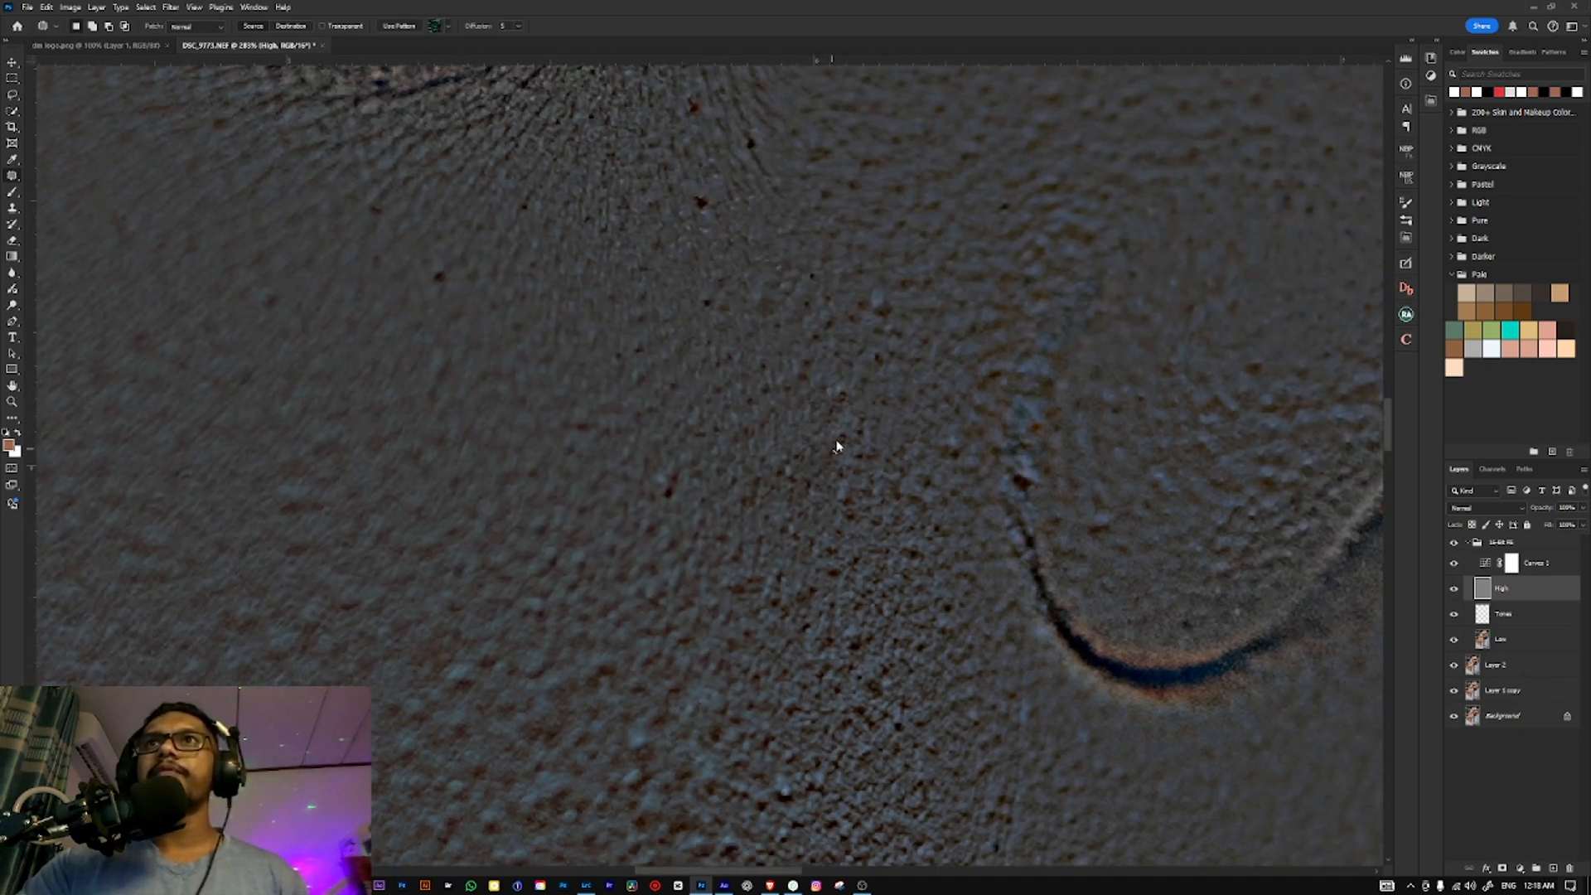
key("Escape")
key("ctrl+d")
mouse_move(850, 355)
left_mouse_down()
mouse_move(830, 422)
mouse_move(874, 343)
left_mouse_up()
key("ctrl+d")
Step: Patch the most prominent dark pits in the middle of the cheek with smoother texture
left_click_drag(737, 758, 866, 369)
left_click_drag(729, 419, 837, 355)
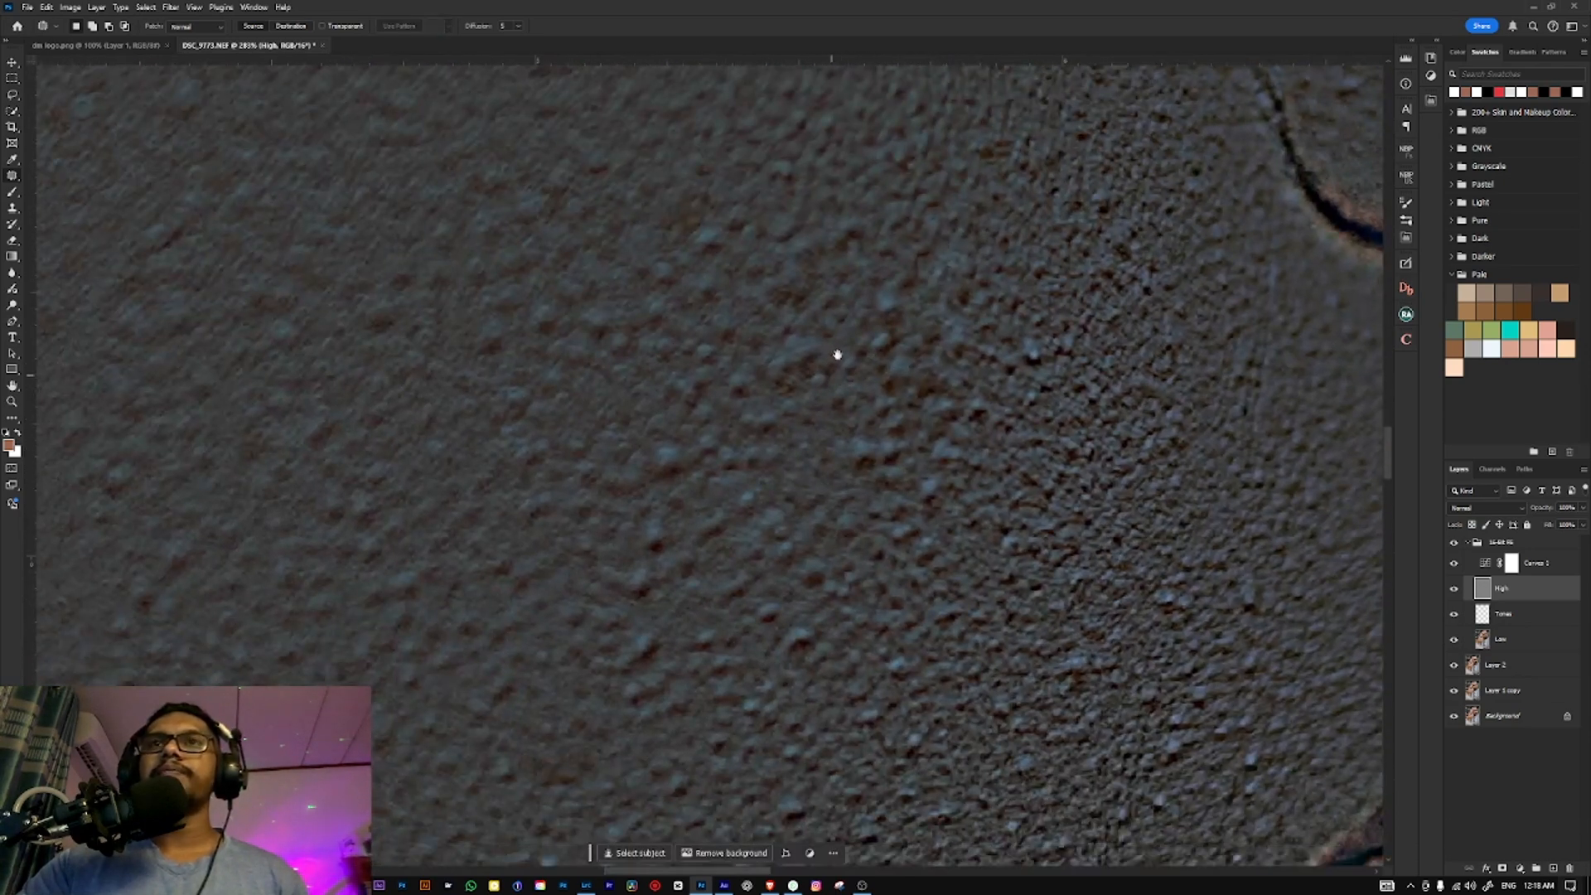
scroll(837, 355, "up", 4)
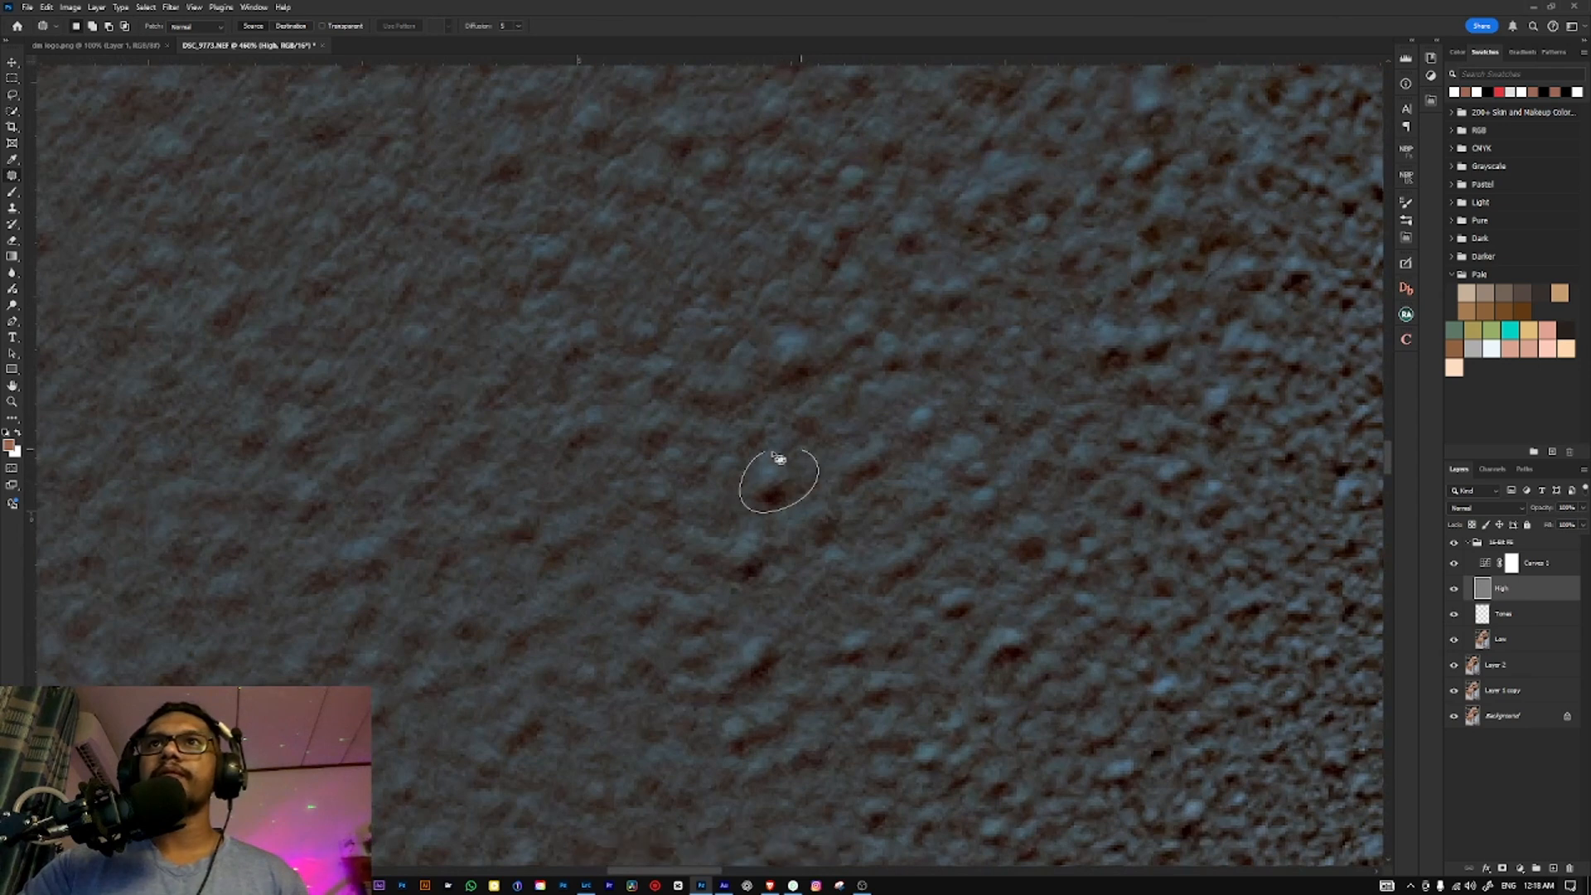
left_click_drag(772, 453, 769, 453)
left_click_drag(773, 476, 702, 472)
key("ctrl+d")
key("Return")
mouse_move(786, 385)
left_mouse_down()
mouse_move(771, 449)
mouse_move(820, 388)
mouse_move(786, 388)
left_mouse_up()
left_click_drag(782, 422, 756, 378)
key("ctrl+d")
Step: Patch the bright bumps on the mid-cheek next to the pits already cleaned
left_click_drag(884, 568, 817, 419)
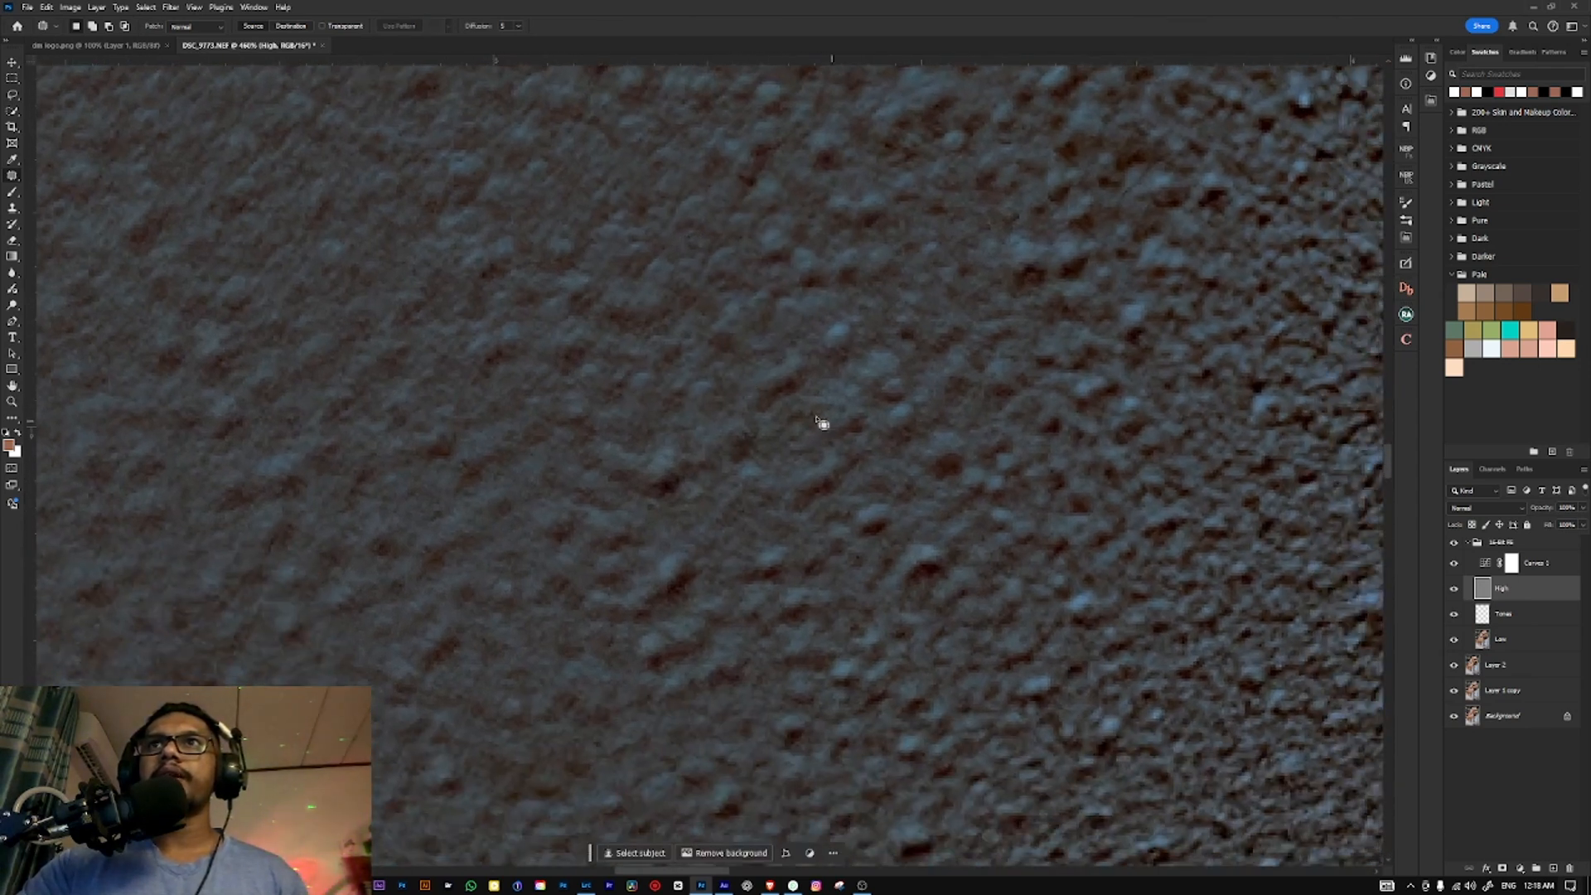
mouse_move(793, 347)
left_mouse_down()
mouse_move(827, 393)
mouse_move(794, 348)
left_mouse_up()
left_click_drag(791, 395, 737, 357)
key("ctrl+d")
left_click_drag(836, 311, 821, 326)
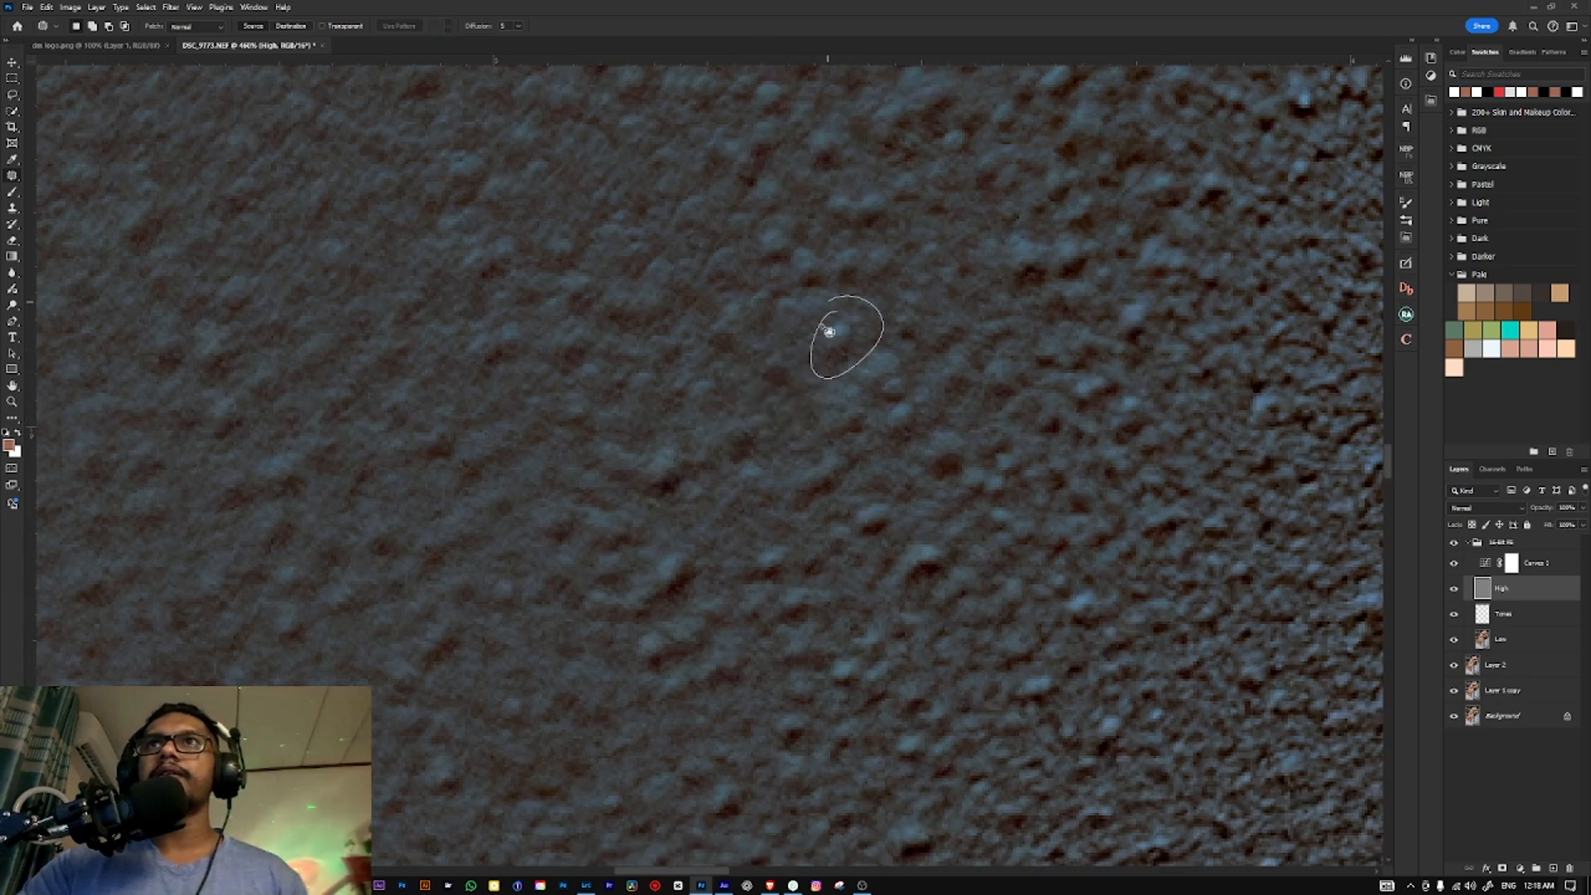
left_click(901, 343)
left_click_drag(893, 467, 879, 380)
key("ctrl+d")
Step: Patch the dark pits slightly lower on the mid-cheek using the finer texture nearby
key("space")
mouse_move(953, 523)
left_mouse_down()
mouse_move(862, 383)
mouse_move(763, 490)
mouse_move(833, 402)
left_mouse_up()
key("Return")
key("ctrl+d")
key("space")
left_click_drag(721, 542, 811, 474)
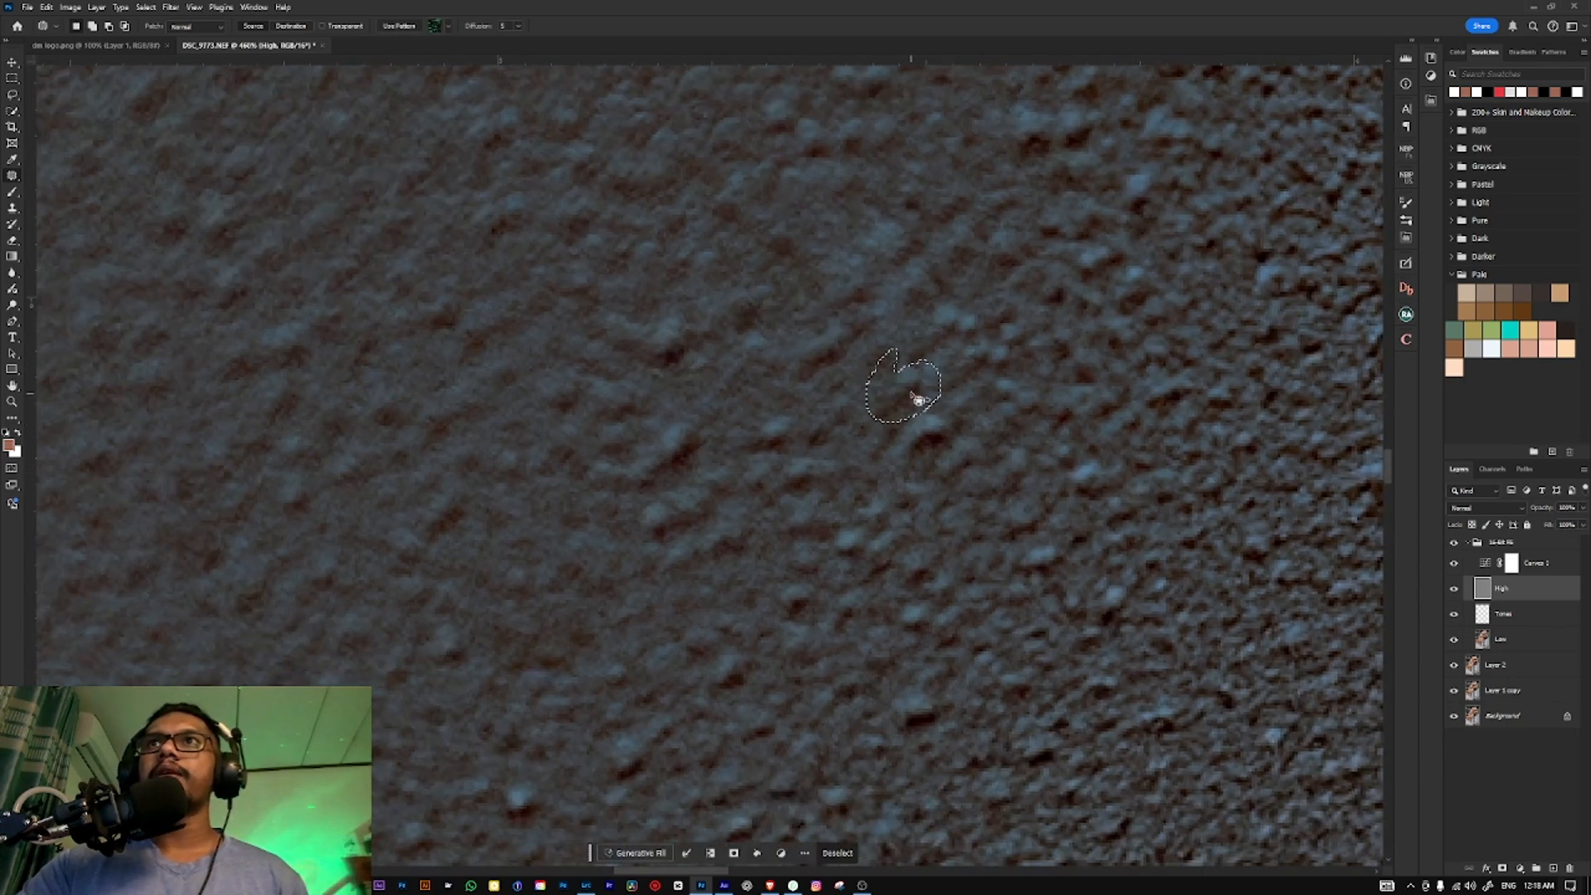
left_click_drag(912, 394, 820, 449)
left_click_drag(859, 393, 740, 431)
key("Return")
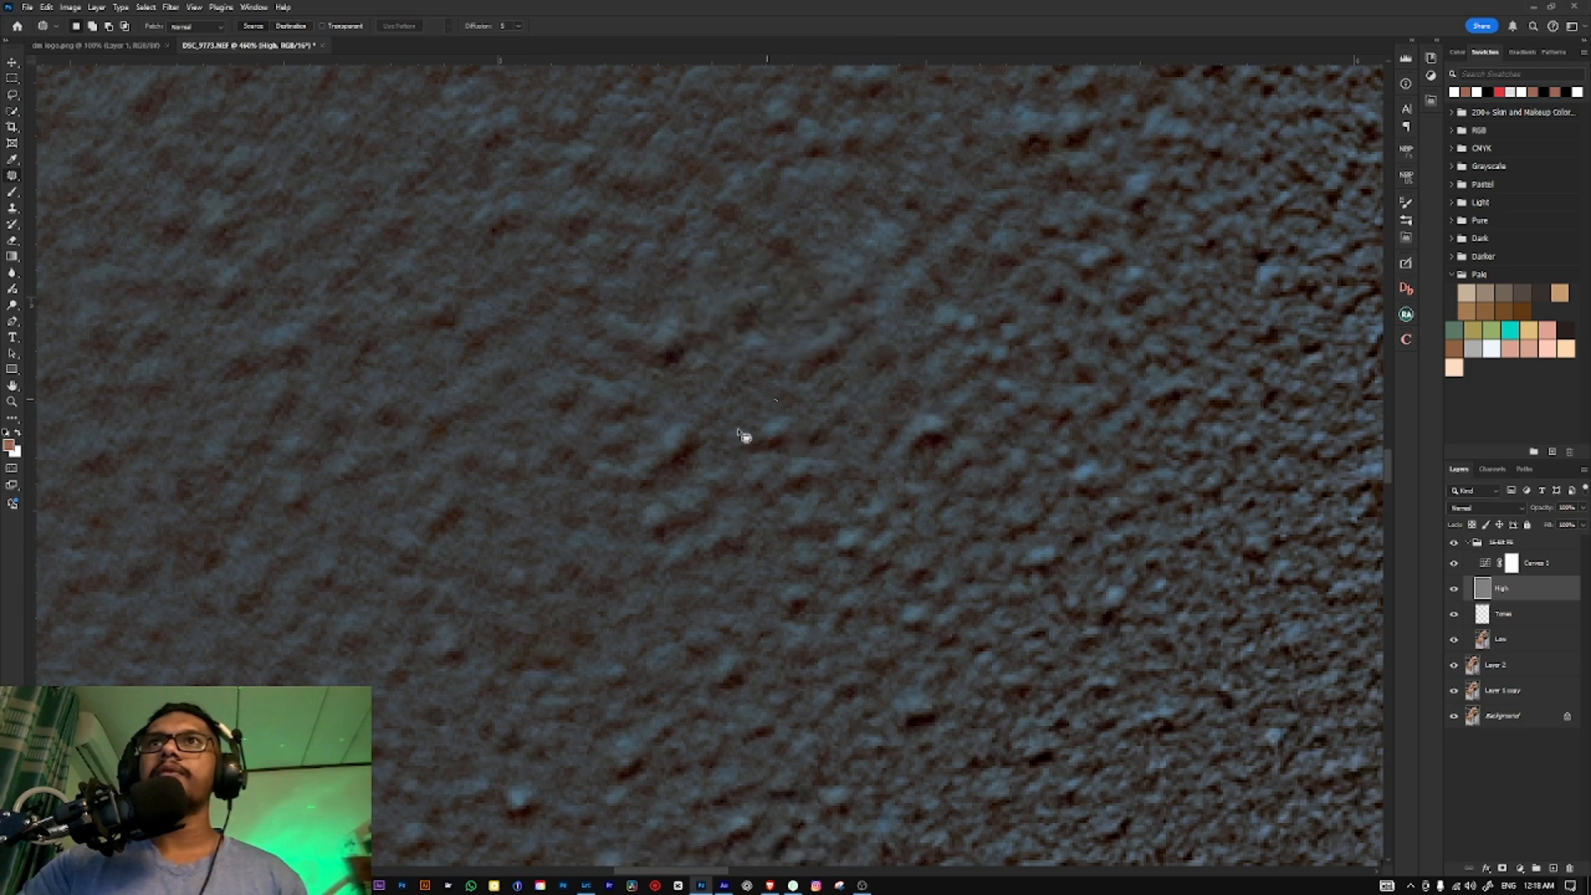
Step: Patch the elongated dark pit on the mid-cheek with even texture from just below it
mouse_move(697, 550)
left_mouse_down()
mouse_move(808, 403)
mouse_move(793, 373)
left_mouse_up()
left_click_drag(793, 429, 822, 431)
left_click(746, 322)
left_click_drag(807, 360, 819, 455)
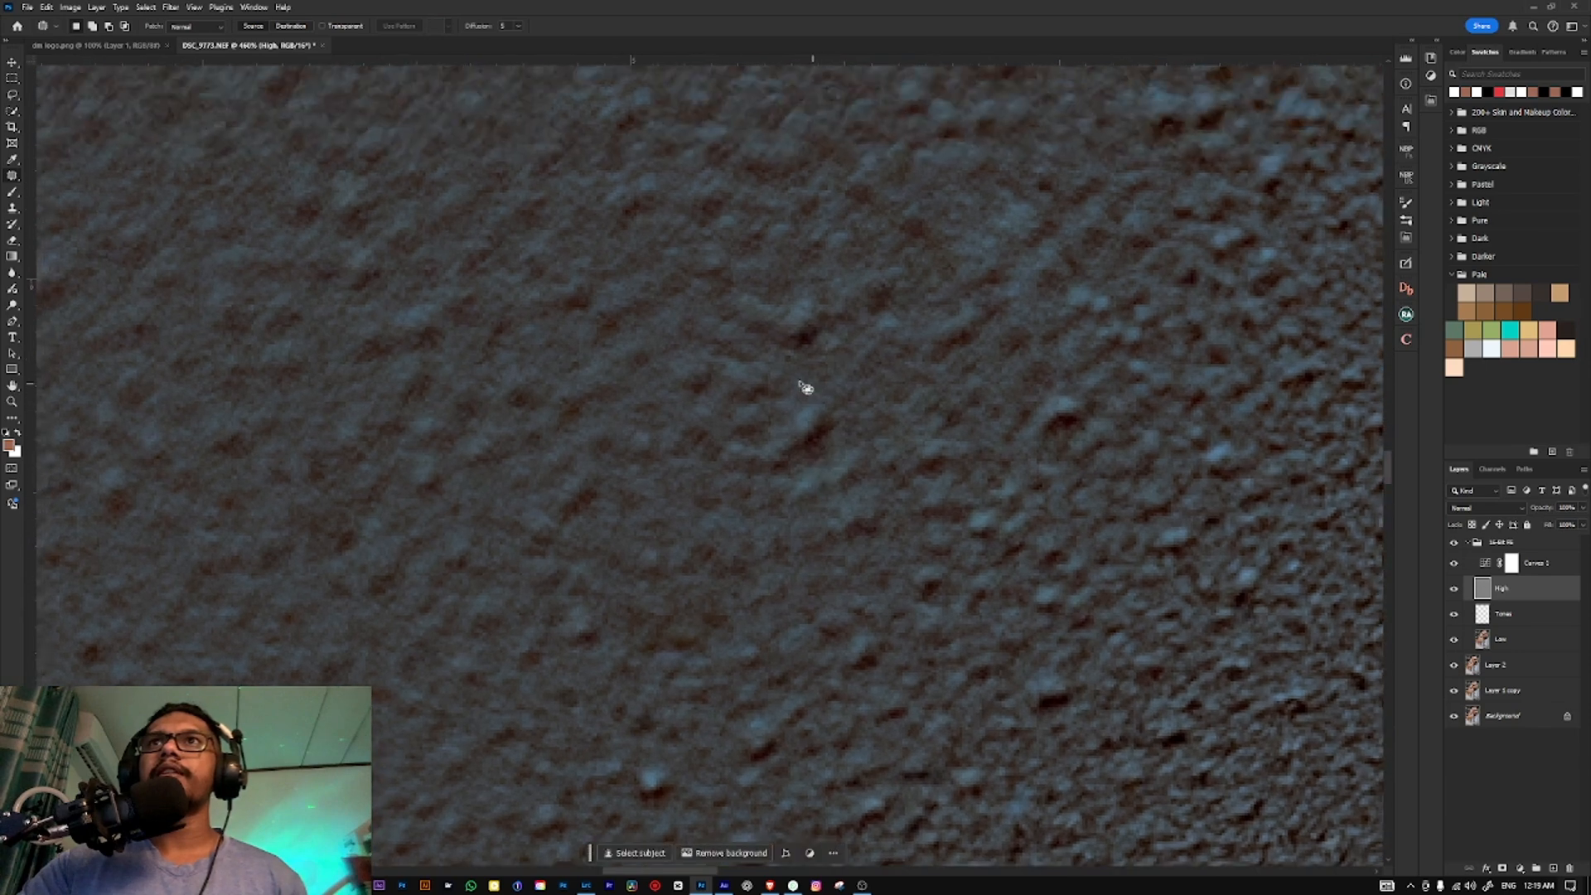
left_click_drag(806, 388, 842, 476)
key("Return")
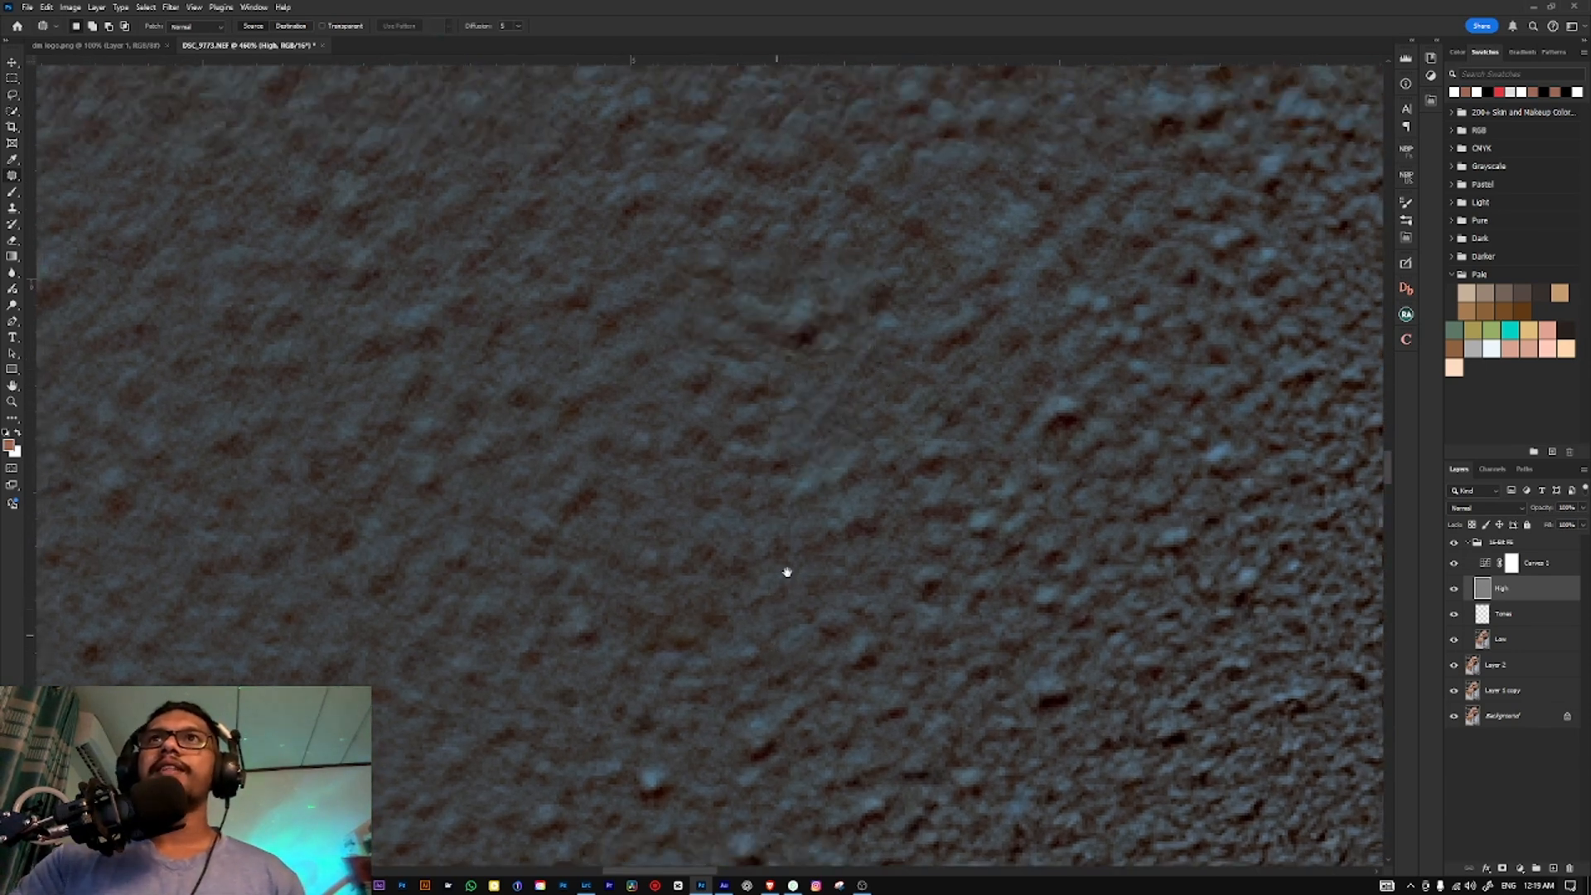
Step: Patch the remaining deep pits on the cheek where it turns toward the mouth
mouse_move(787, 572)
left_mouse_down()
mouse_move(795, 462)
mouse_move(871, 473)
mouse_move(854, 430)
left_mouse_up()
left_click_drag(850, 454, 897, 396)
key("ctrl+d")
mouse_move(1033, 427)
left_mouse_down()
mouse_move(880, 450)
mouse_move(1015, 445)
mouse_move(937, 441)
left_mouse_up()
mouse_move(974, 441)
left_mouse_down()
mouse_move(1046, 449)
mouse_move(1006, 408)
mouse_move(842, 494)
mouse_move(746, 448)
left_mouse_up()
key("ctrl+d")
key("Return")
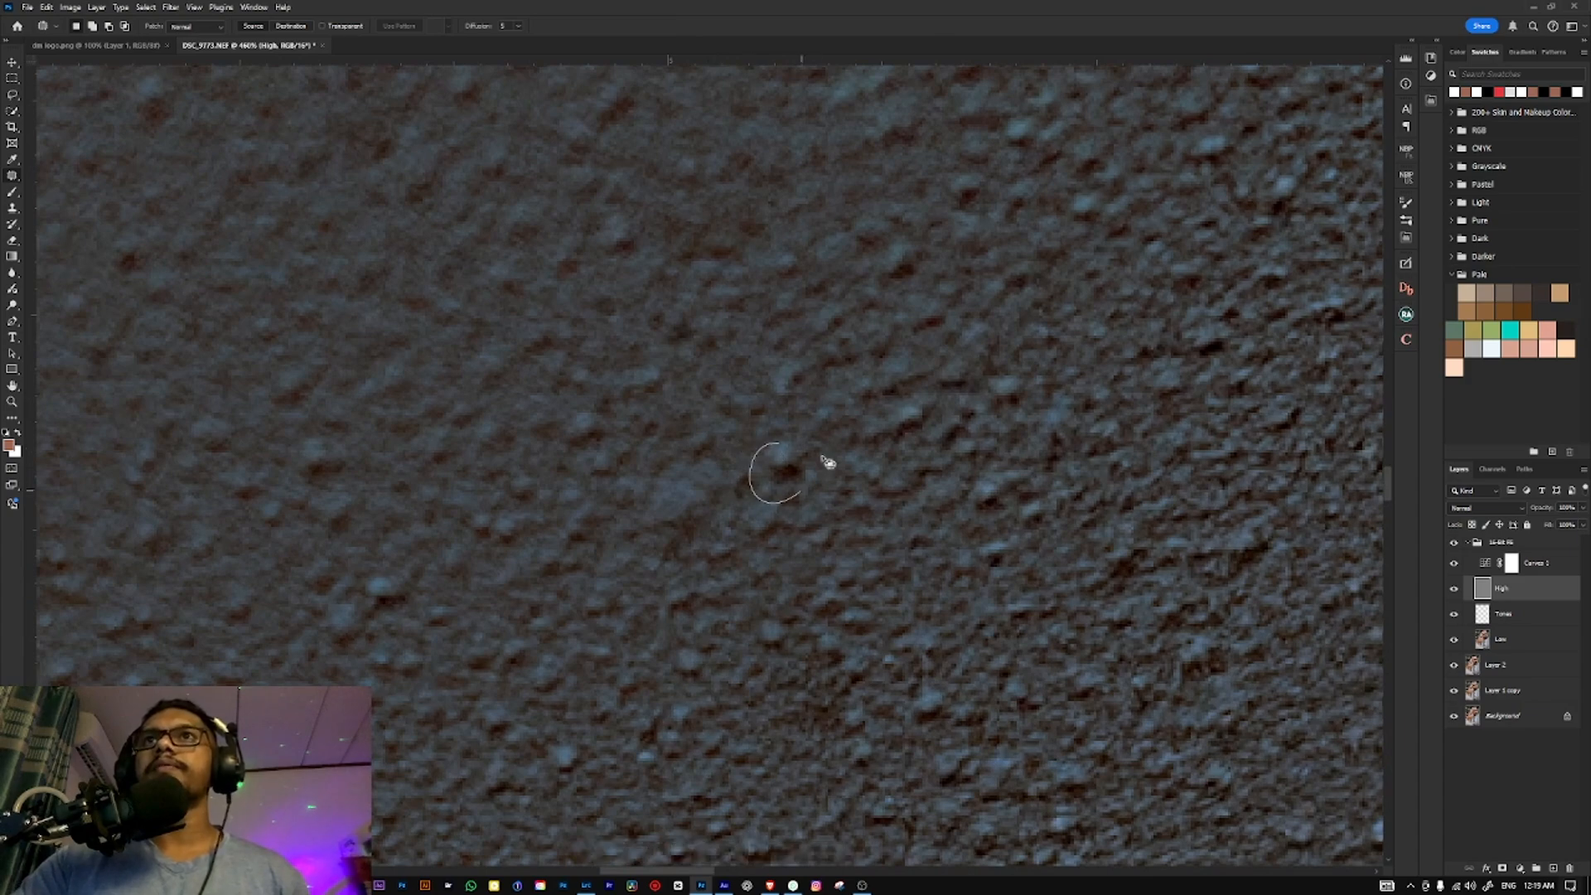
Step: Move to the jaw area beside the earring and patch its first bright bump
scroll(783, 489, "down", 10)
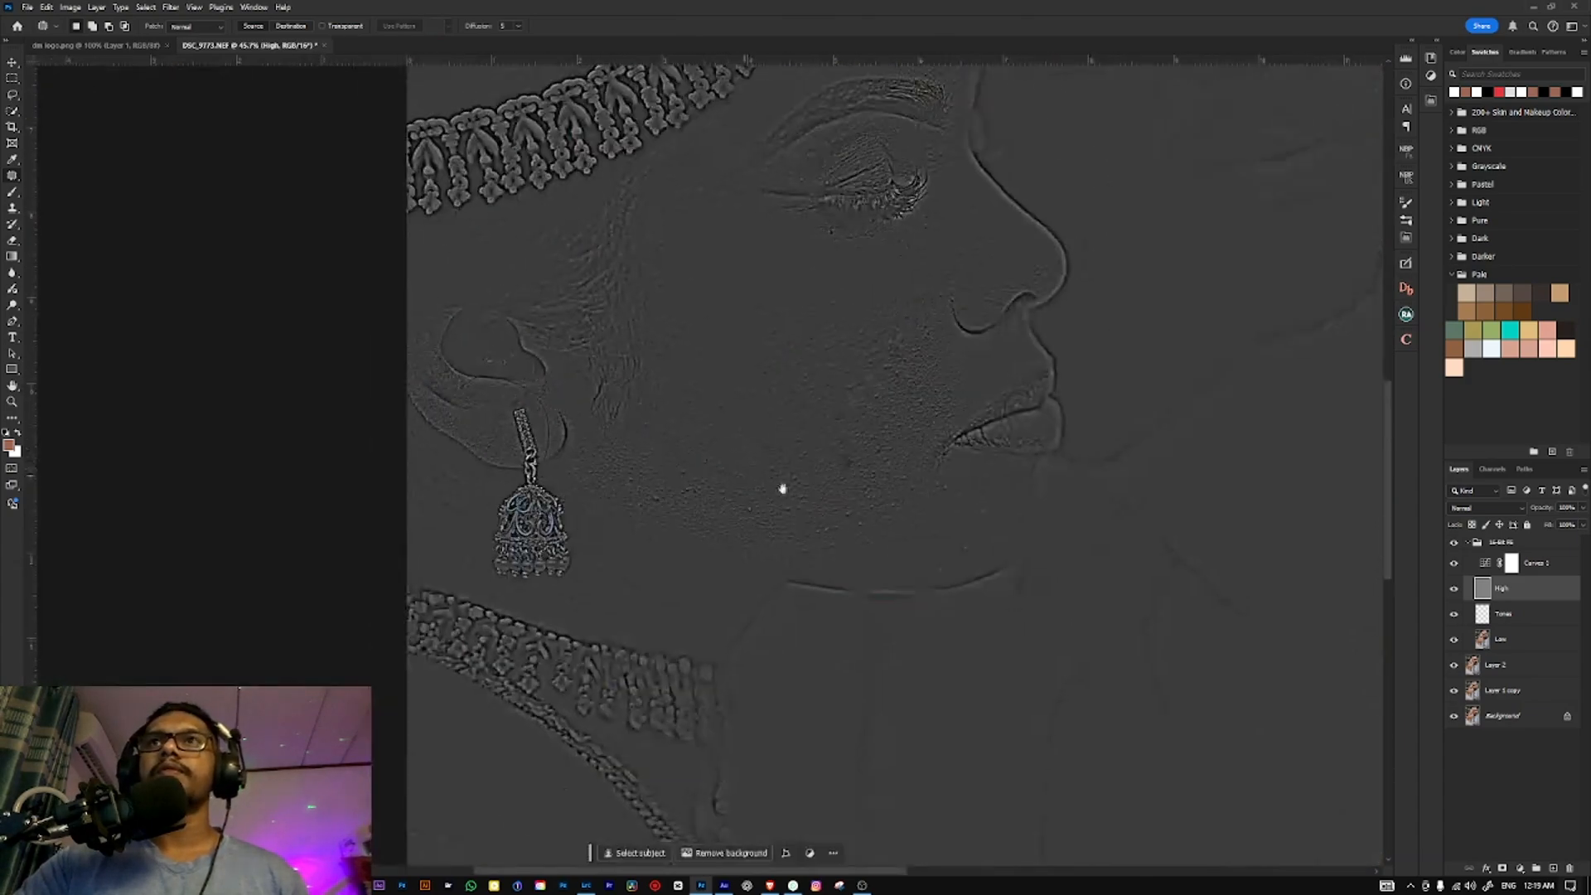
left_click_drag(783, 489, 700, 504)
left_click_drag(754, 555, 786, 557)
scroll(643, 537, "up", 8)
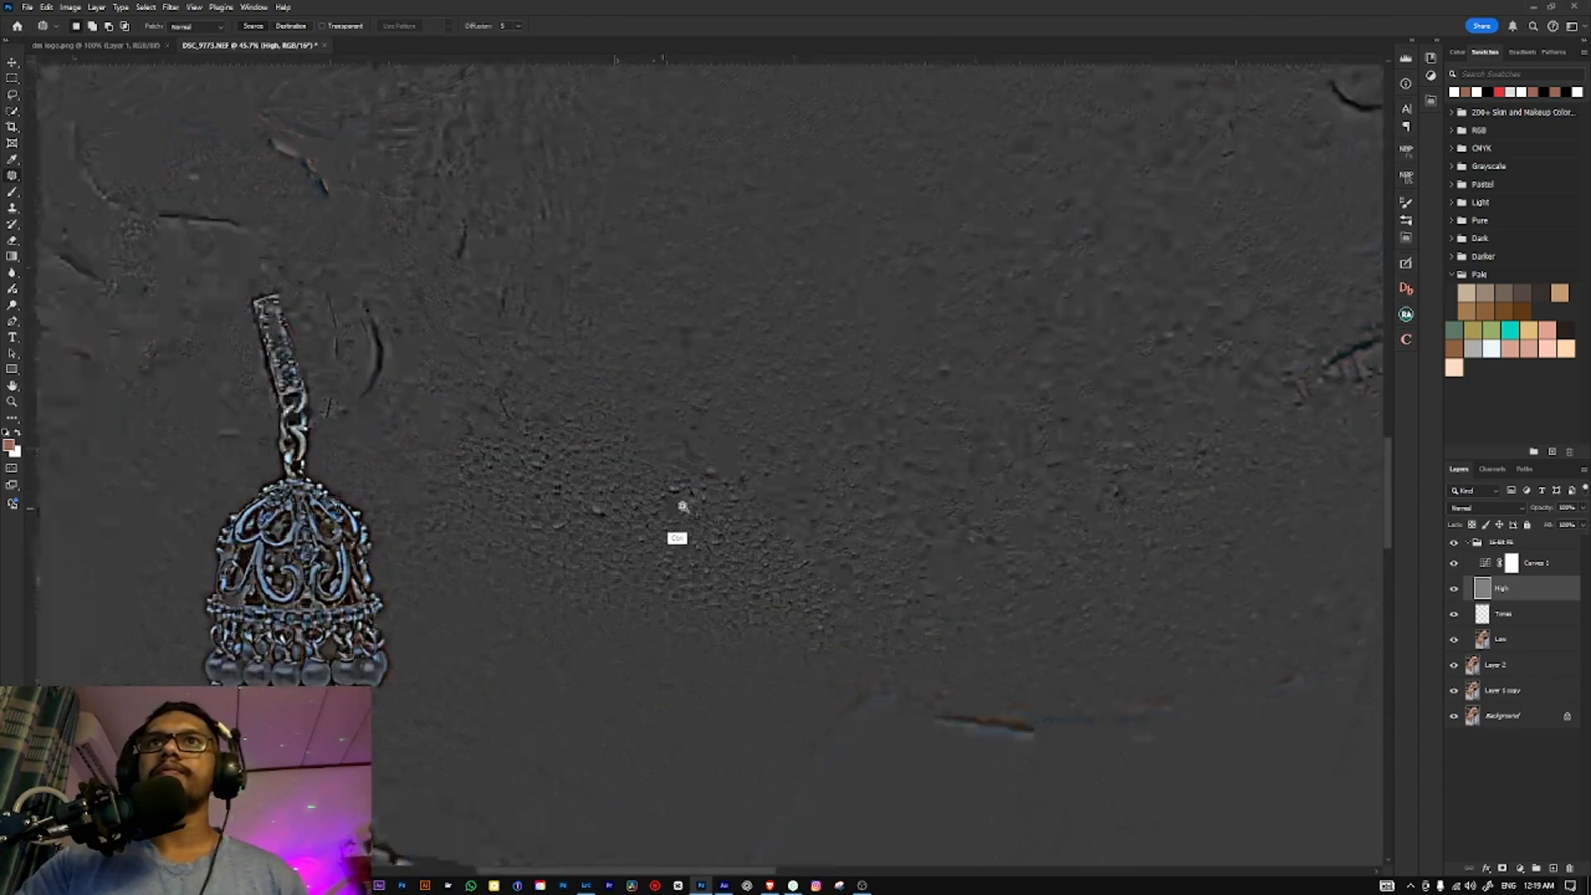
left_click_drag(569, 480, 593, 471)
left_click_drag(587, 502, 612, 535)
key("ctrl+d")
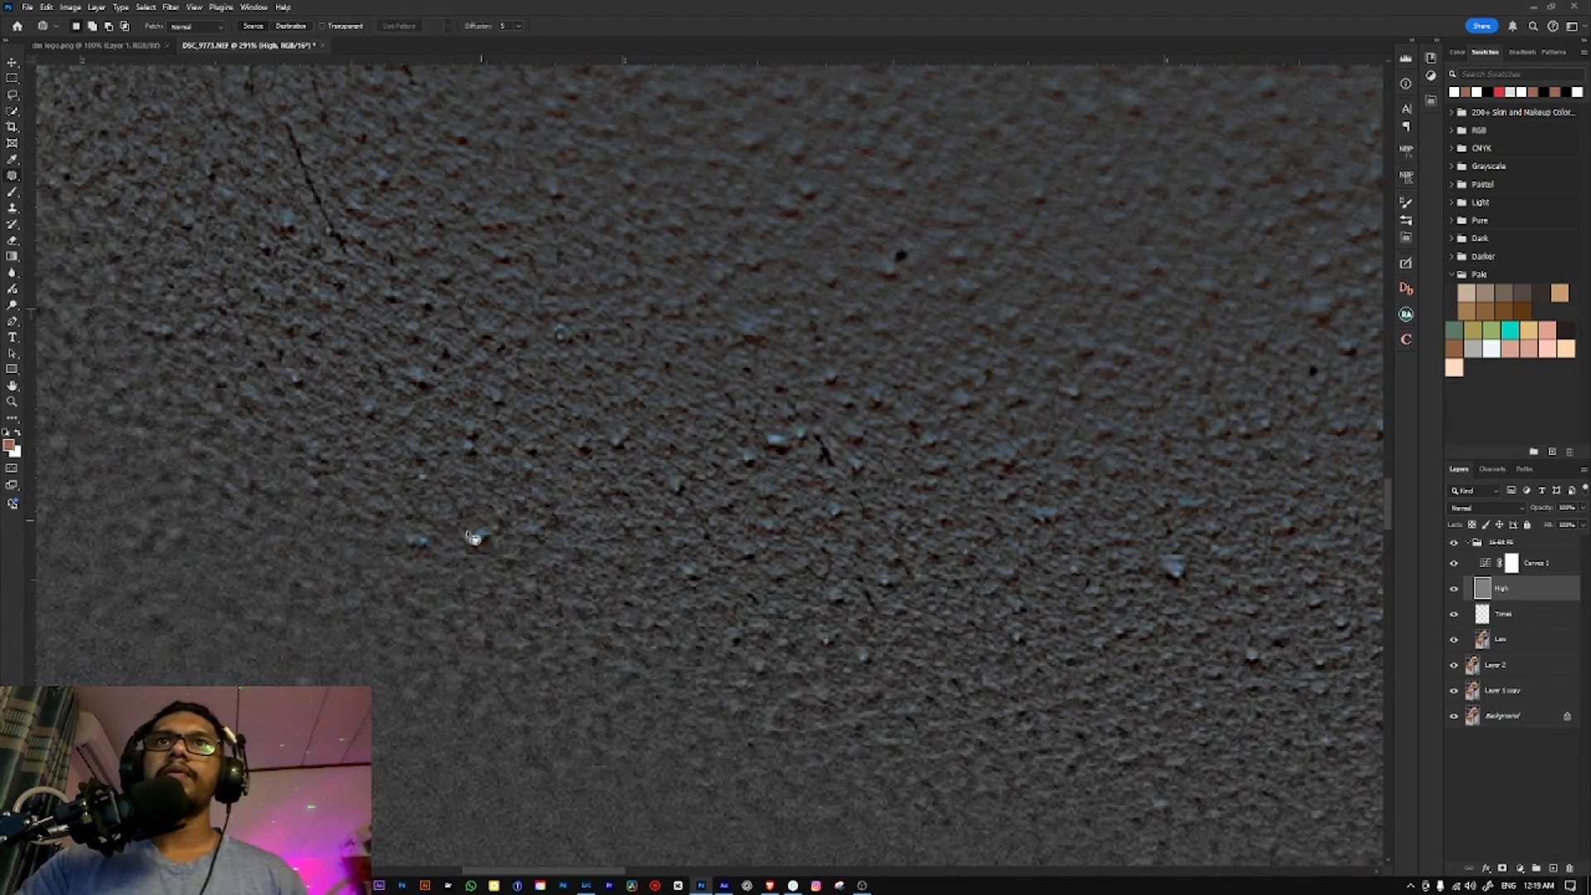
Step: Patch the neighbouring bright bumps along the lower edge of the rough jaw texture near the earring
left_click_drag(468, 535, 541, 550)
key("ctrl+d")
key("Return")
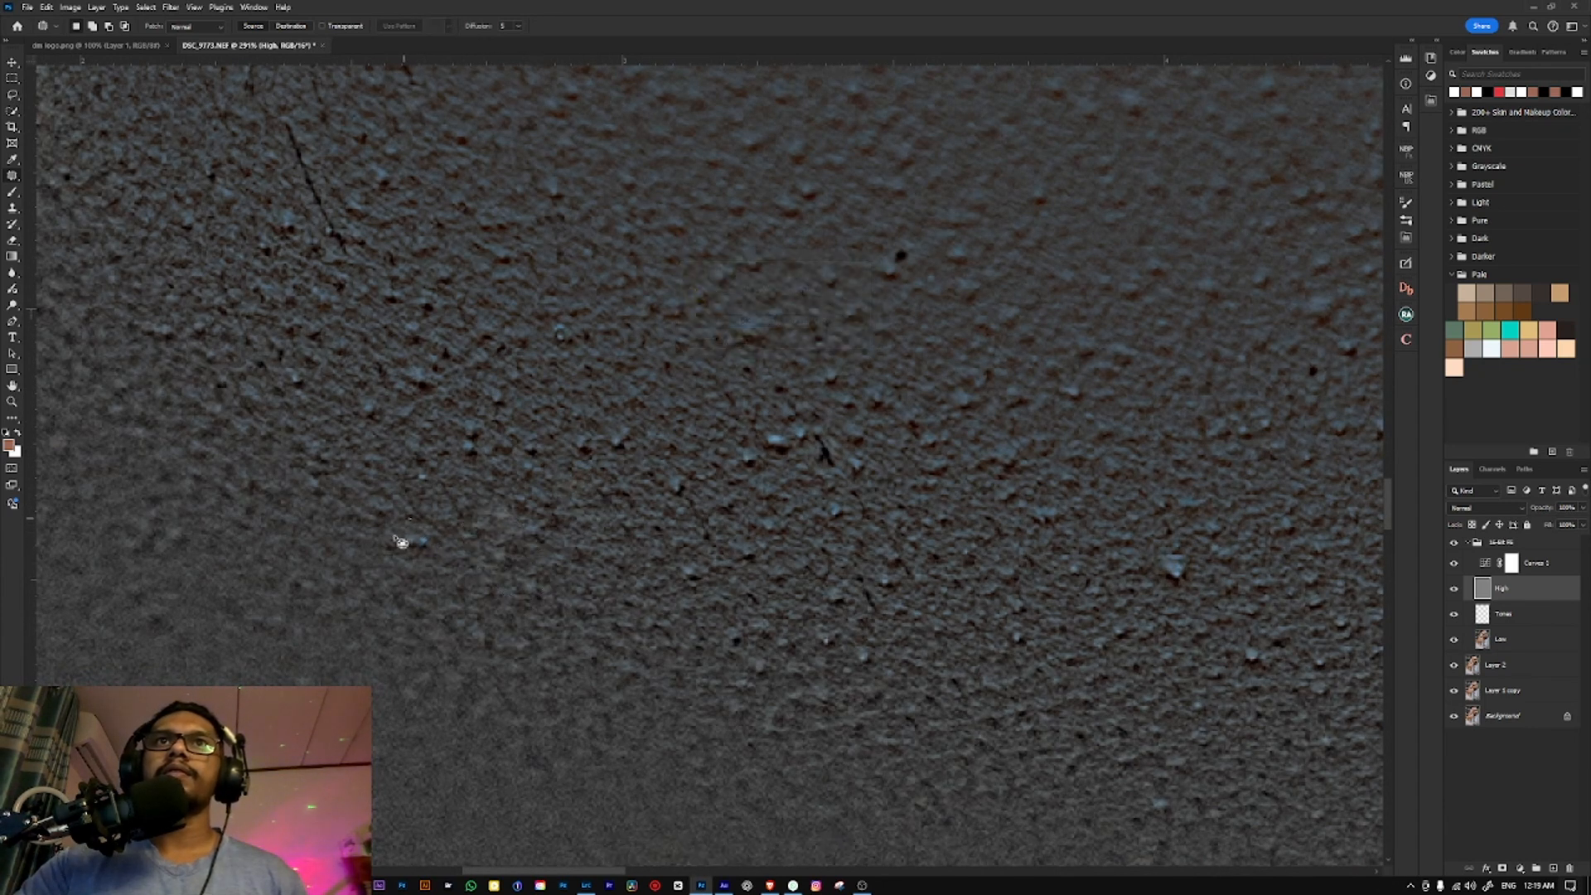
left_click_drag(428, 535, 468, 549)
key("ctrl+d")
left_click_drag(424, 465, 535, 530)
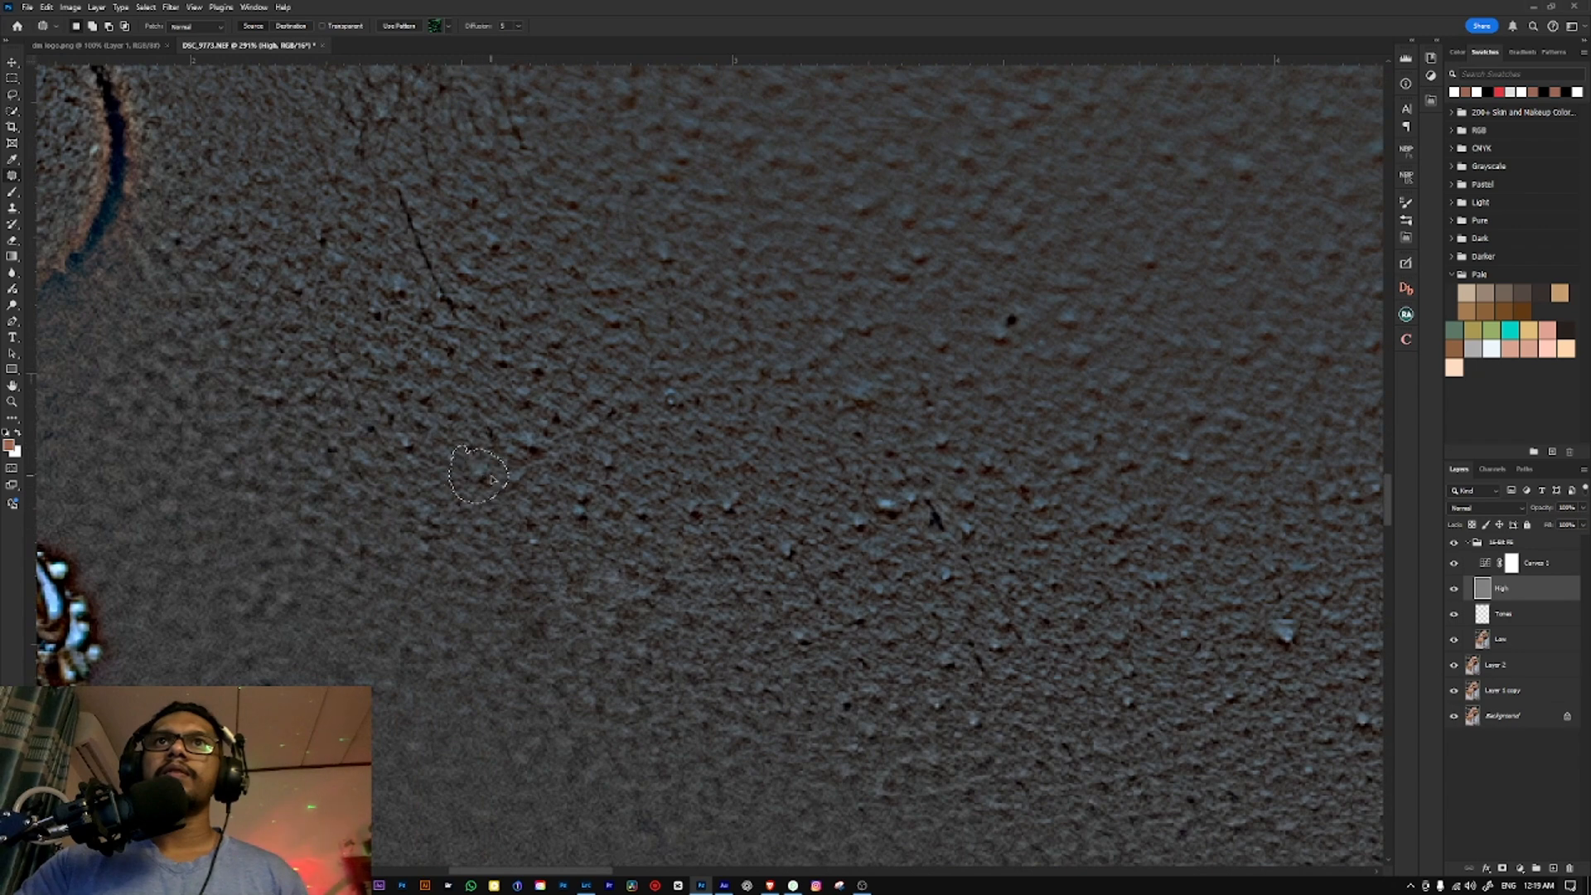
Step: Patch the cluster of bright bumps and the short dark hair on the jaw
left_click_drag(721, 545, 551, 539)
mouse_move(716, 488)
left_mouse_down()
mouse_move(703, 502)
mouse_move(727, 552)
left_mouse_up()
left_click(730, 553)
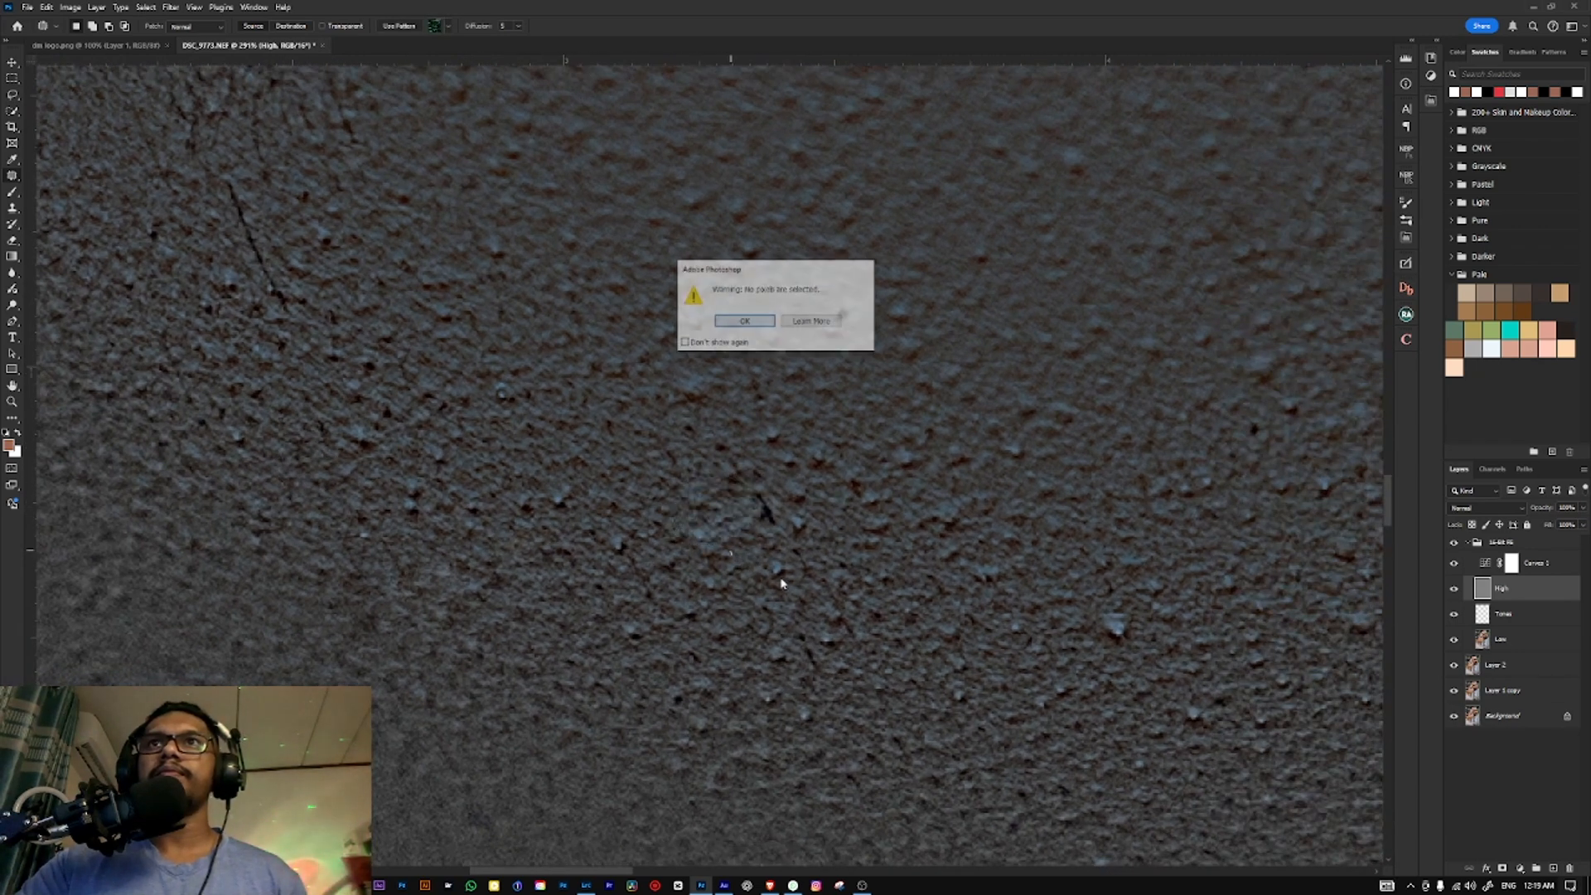
key("Return")
mouse_move(775, 491)
left_mouse_down()
mouse_move(794, 504)
mouse_move(779, 492)
left_mouse_up()
left_click_drag(767, 512, 804, 538)
key("ctrl+d")
Step: Patch the large bright bump on the jaw midway between the earring and the chin
left_click_drag(997, 589, 809, 479)
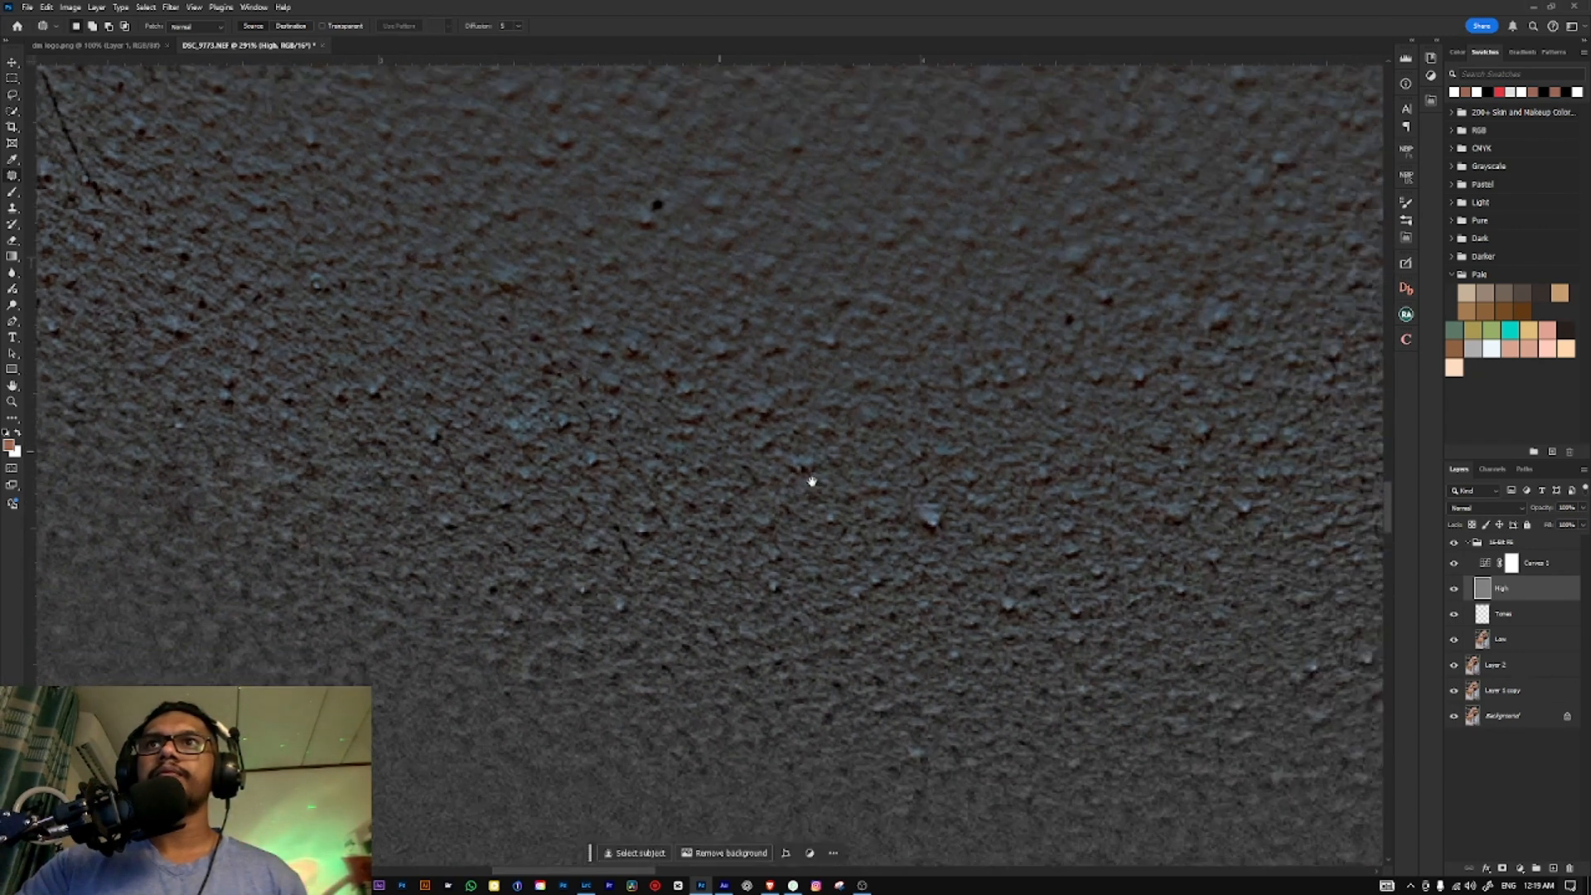
mouse_move(940, 494)
left_mouse_down()
mouse_move(911, 557)
mouse_move(942, 498)
left_mouse_up()
left_click_drag(945, 532, 980, 554)
left_click(1002, 524)
key("space")
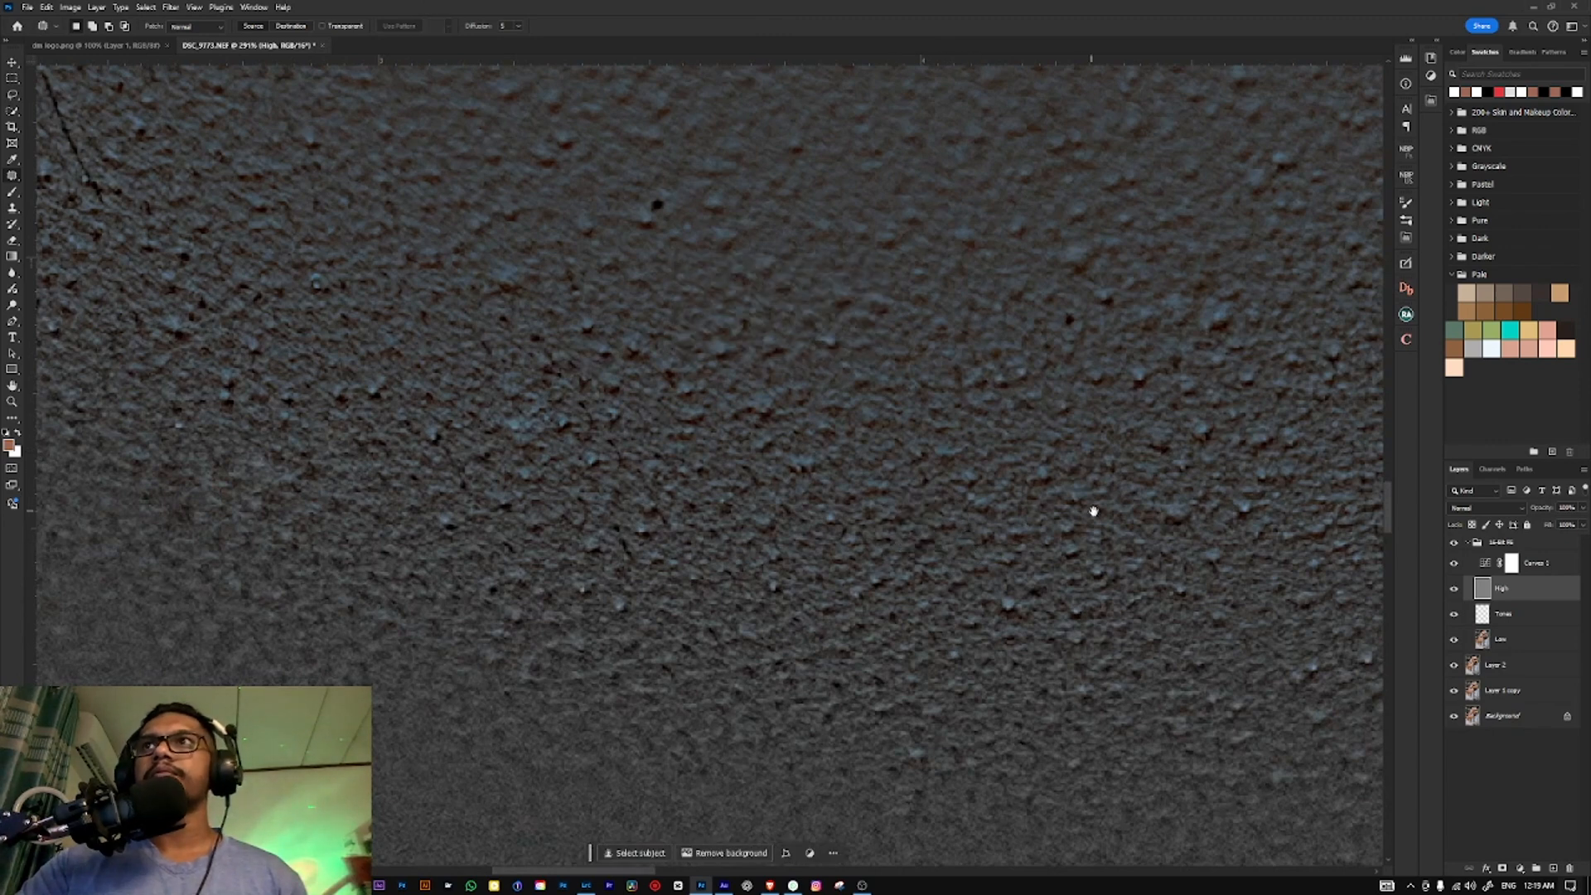
Step: Patch the isolated bumps farther along the lower jaw toward the chin
mouse_move(1264, 527)
left_mouse_down()
mouse_move(852, 505)
mouse_move(872, 504)
mouse_move(849, 470)
left_mouse_up()
left_click_drag(848, 489, 890, 510)
mouse_move(1047, 509)
left_mouse_down()
mouse_move(845, 490)
mouse_move(858, 486)
mouse_move(811, 525)
mouse_move(899, 535)
mouse_move(970, 584)
left_mouse_up()
left_click(899, 534)
key("space")
left_click(971, 580)
Step: Patch the adjoining bumps on the lower cheek below the corner of the mouth
mouse_move(980, 498)
left_mouse_down()
mouse_move(912, 495)
mouse_move(949, 543)
mouse_move(875, 576)
mouse_move(884, 521)
left_mouse_up()
left_click(962, 536)
left_click_drag(887, 506, 912, 549)
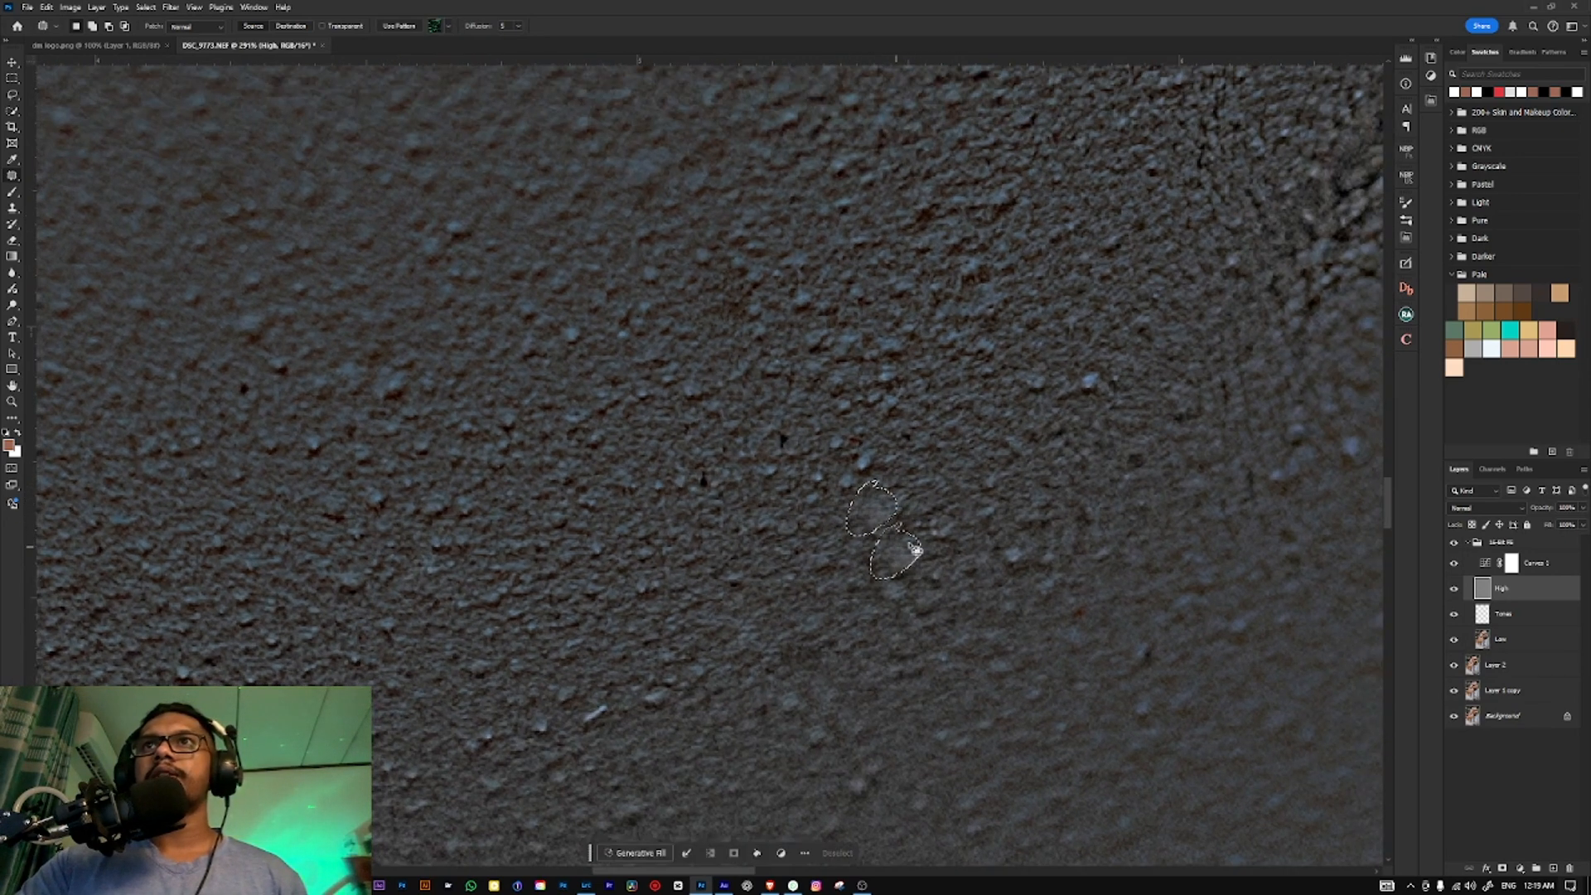
left_click(908, 539)
key("Return")
left_click_drag(869, 456, 915, 472)
left_click(917, 474)
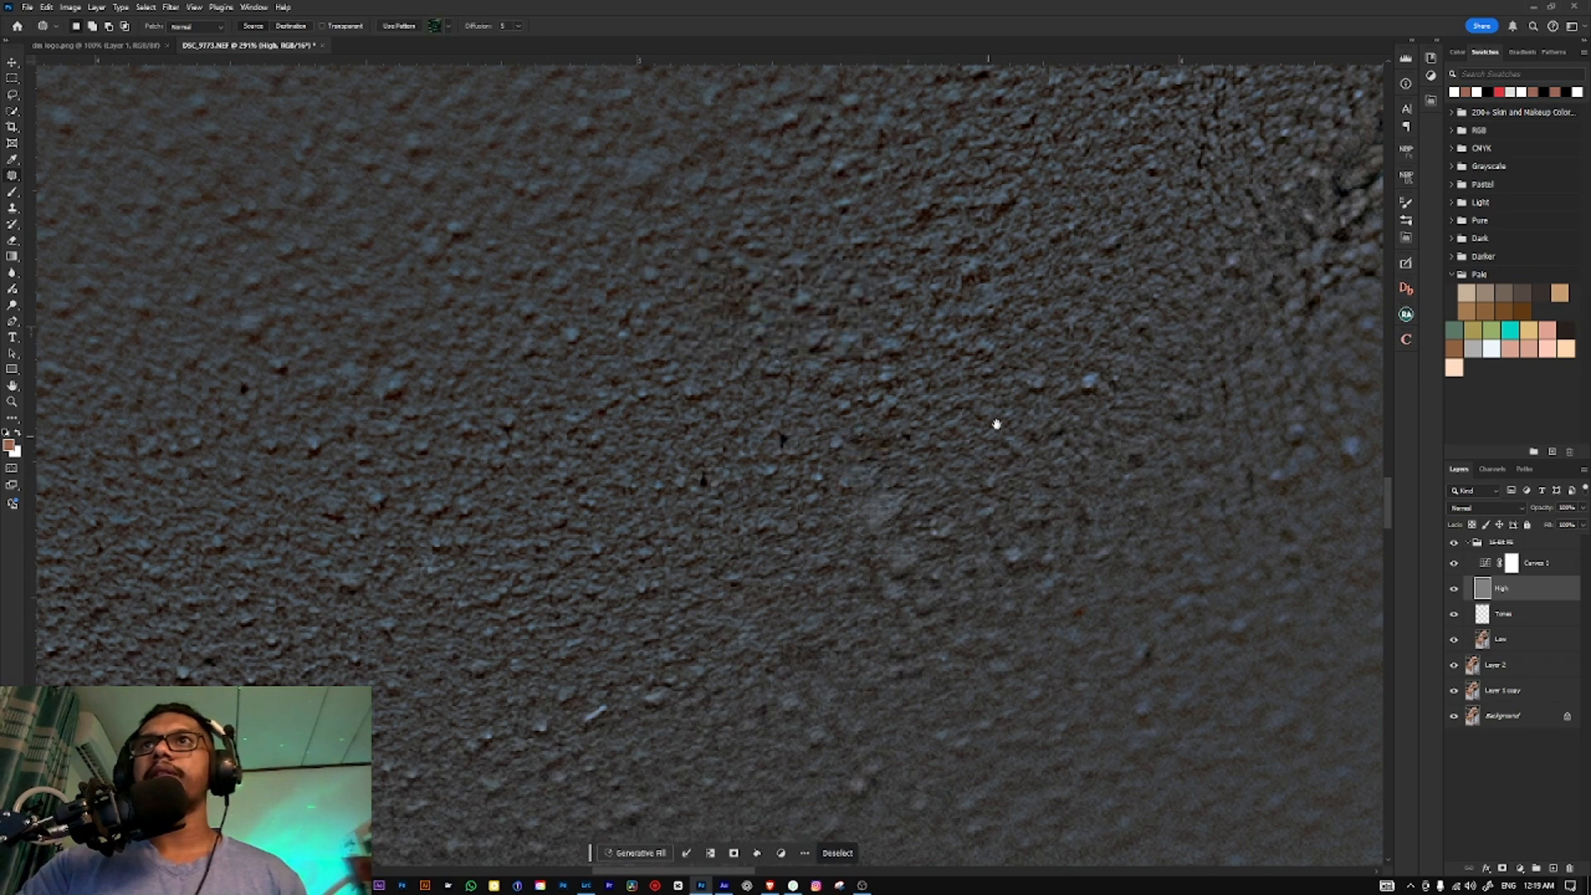
Step: Patch the bright bumps between the lower cheek and the side of the chin
mouse_move(1049, 384)
left_mouse_down()
mouse_move(921, 433)
mouse_move(915, 484)
left_mouse_up()
left_click(917, 486)
mouse_move(972, 422)
left_mouse_down()
mouse_move(897, 431)
mouse_move(919, 472)
left_mouse_up()
left_click(920, 474)
key("Return")
left_click_drag(839, 420, 539, 356)
Step: Patch the large soft bump on the smooth chin skin below the lower lip
left_click(891, 470)
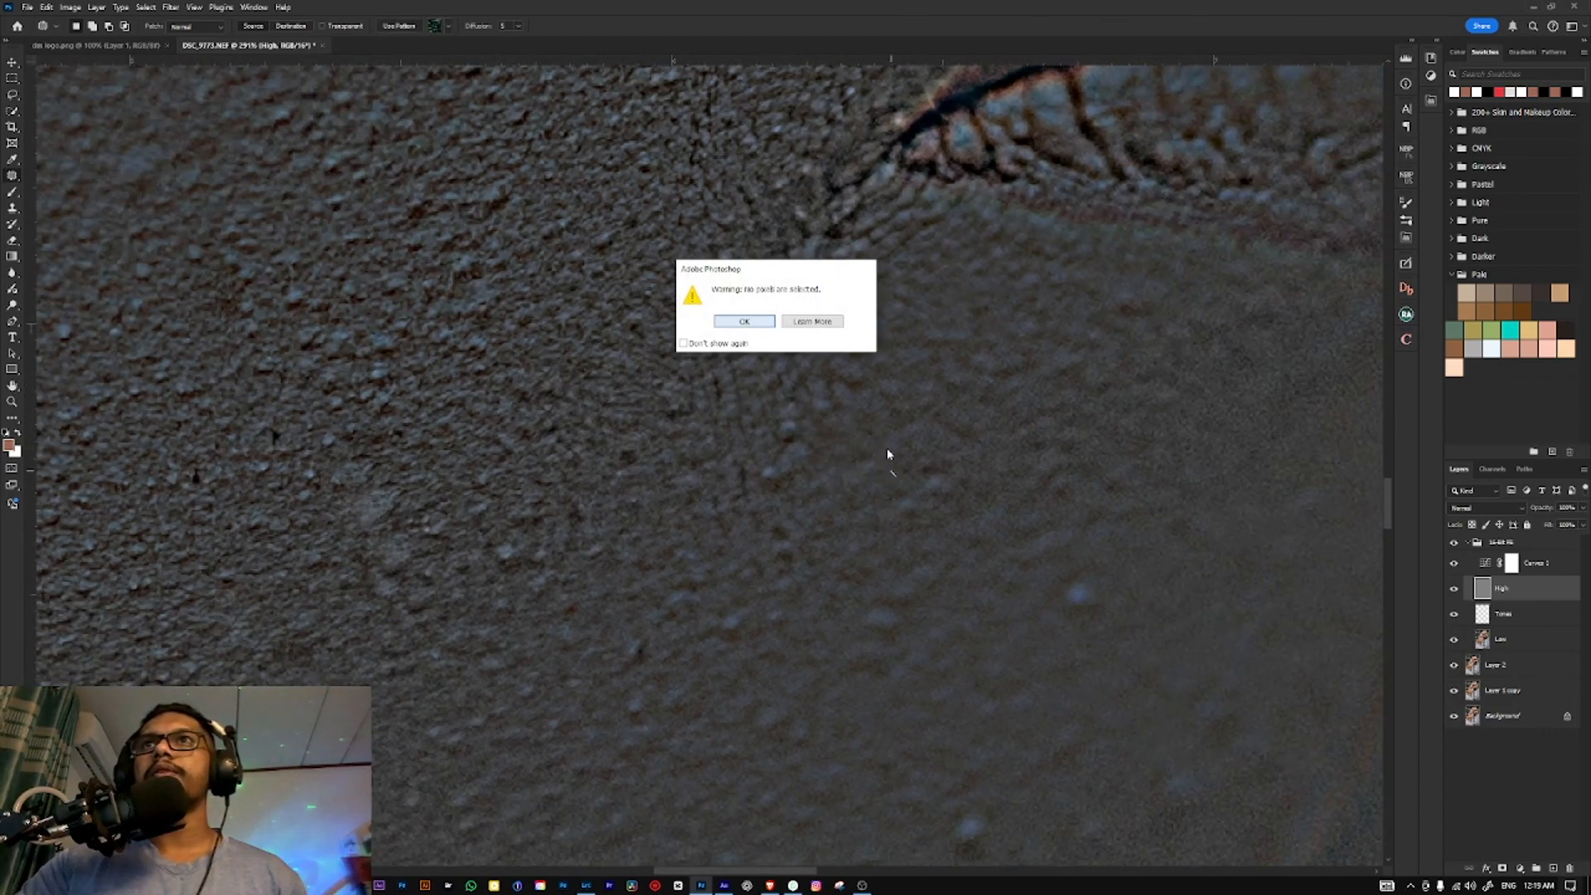
key("Return")
left_click_drag(1006, 565, 915, 452)
mouse_move(1006, 462)
left_mouse_down()
mouse_move(960, 524)
mouse_move(1009, 465)
mouse_move(966, 577)
mouse_move(954, 511)
mouse_move(1008, 510)
left_mouse_up()
key("Return")
scroll(977, 558, "down", 3)
Step: Patch the bumps on the underside of the chin just above the jawline edge
left_click(915, 596)
key("Return")
mouse_move(832, 535)
left_mouse_down()
mouse_move(873, 544)
mouse_move(839, 536)
left_mouse_up()
left_click_drag(852, 564, 913, 533)
left_click(857, 591)
mouse_move(809, 645)
left_mouse_down()
mouse_move(866, 554)
mouse_move(835, 573)
left_mouse_up()
left_click_drag(854, 587, 926, 578)
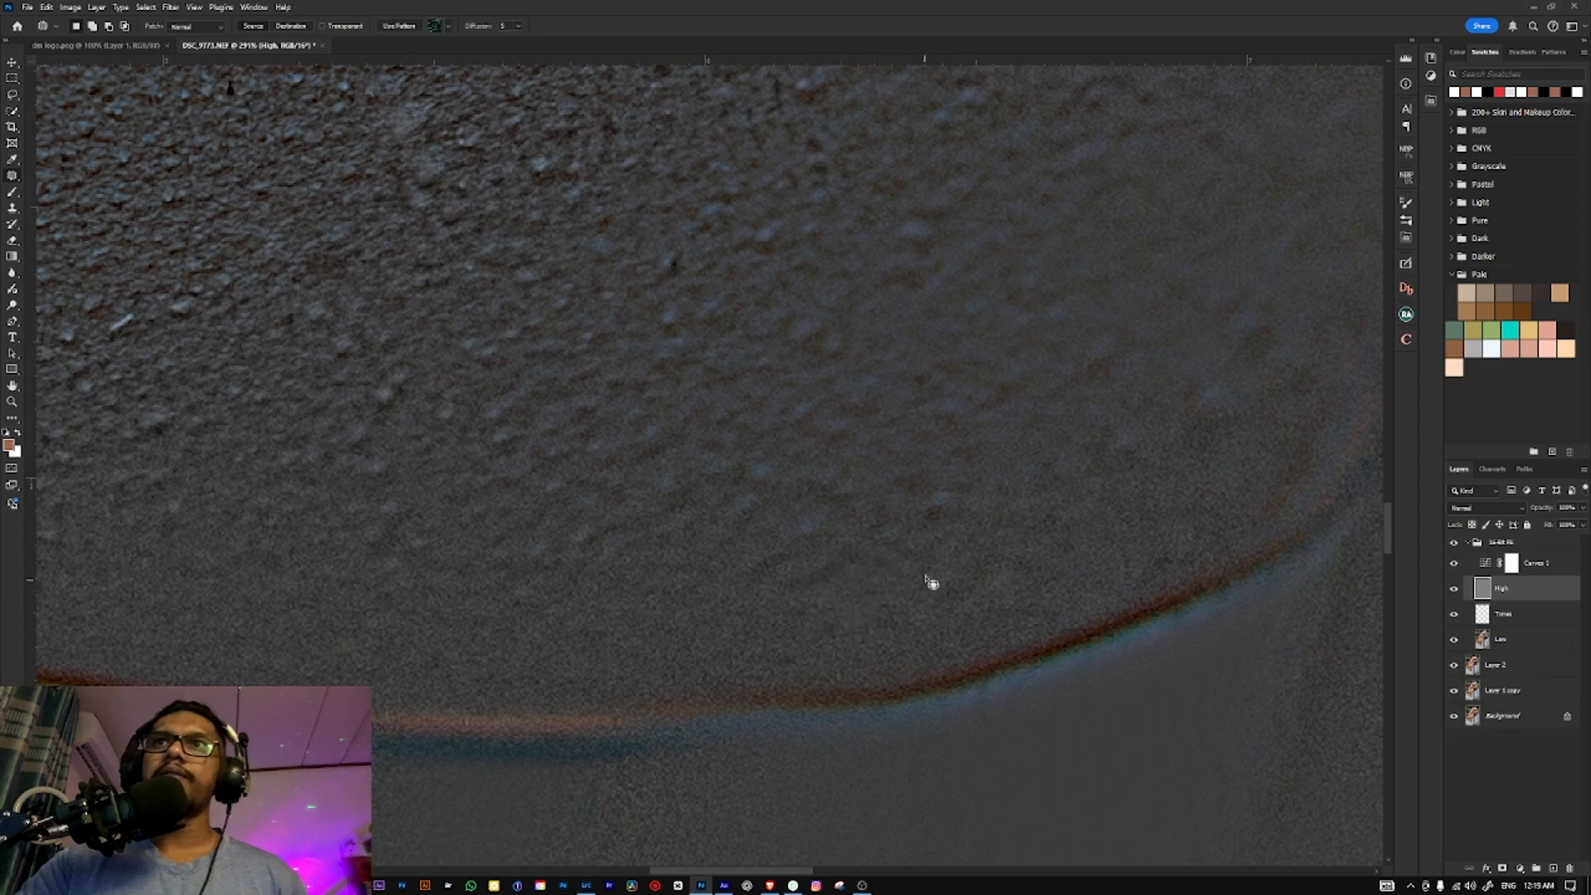
Step: Patch the uneven texture between the mouth corner and the jawline in several small areas
scroll(808, 439, "up", 2)
scroll(817, 475, "left", 1)
left_click_drag(793, 468, 768, 424)
left_click_drag(787, 439, 833, 469)
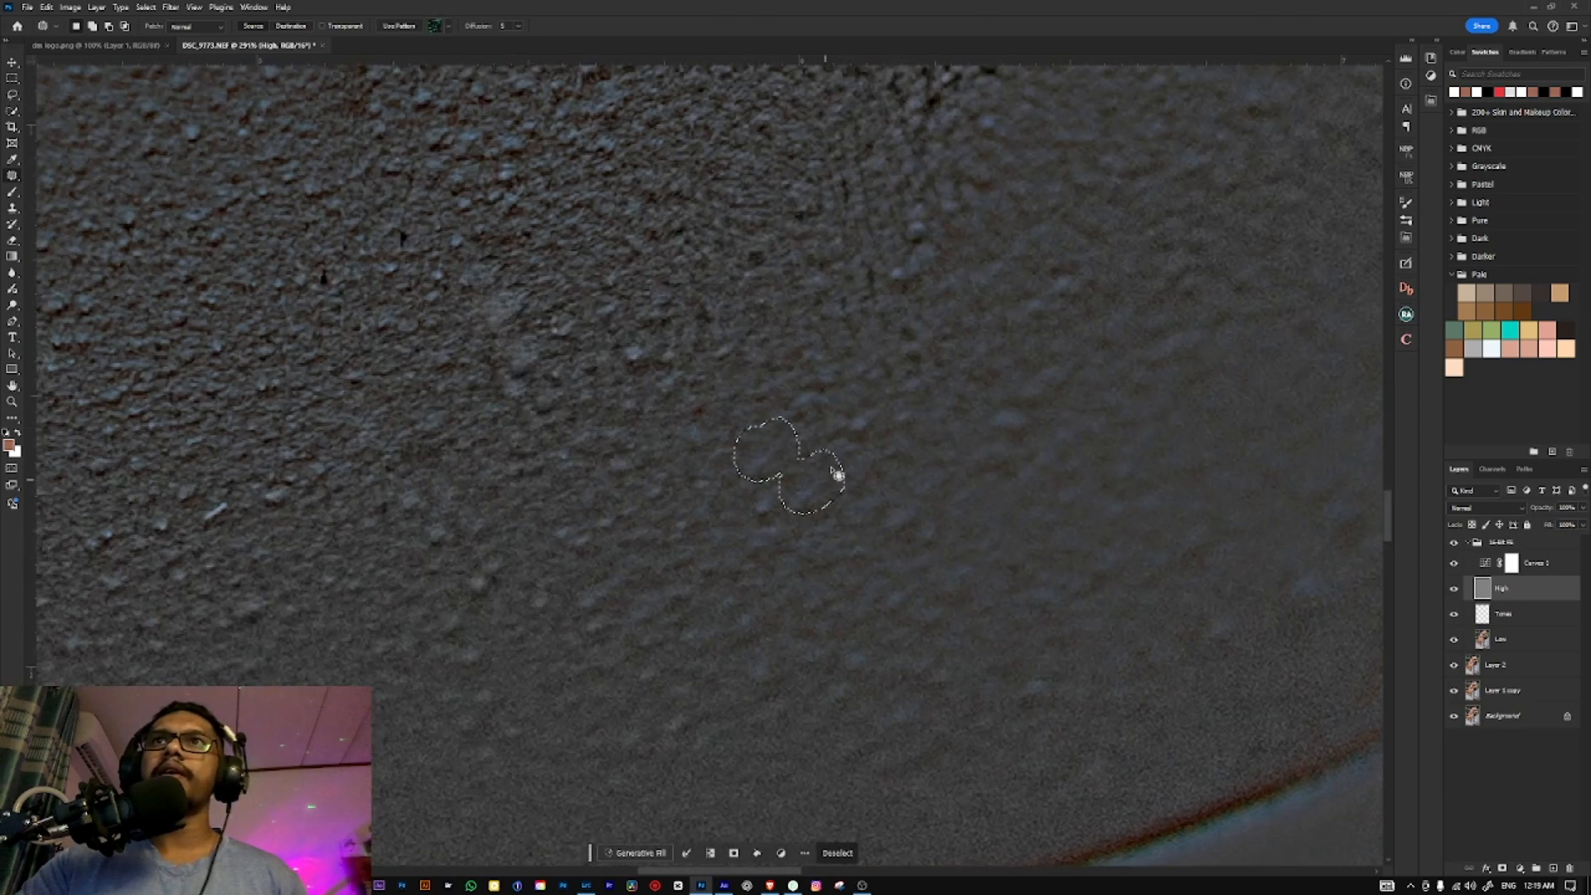
key("ctrl+d")
left_click_drag(729, 428, 764, 509)
mouse_move(744, 463)
left_mouse_down()
mouse_move(738, 523)
mouse_move(740, 461)
left_mouse_up()
left_click_drag(748, 486, 772, 534)
key("ctrl+d")
Step: Patch the rough patches directly below the crease at the corner of the mouth
left_click_drag(810, 457, 687, 549)
left_click_drag(823, 420, 819, 417)
left_click_drag(819, 417, 861, 442)
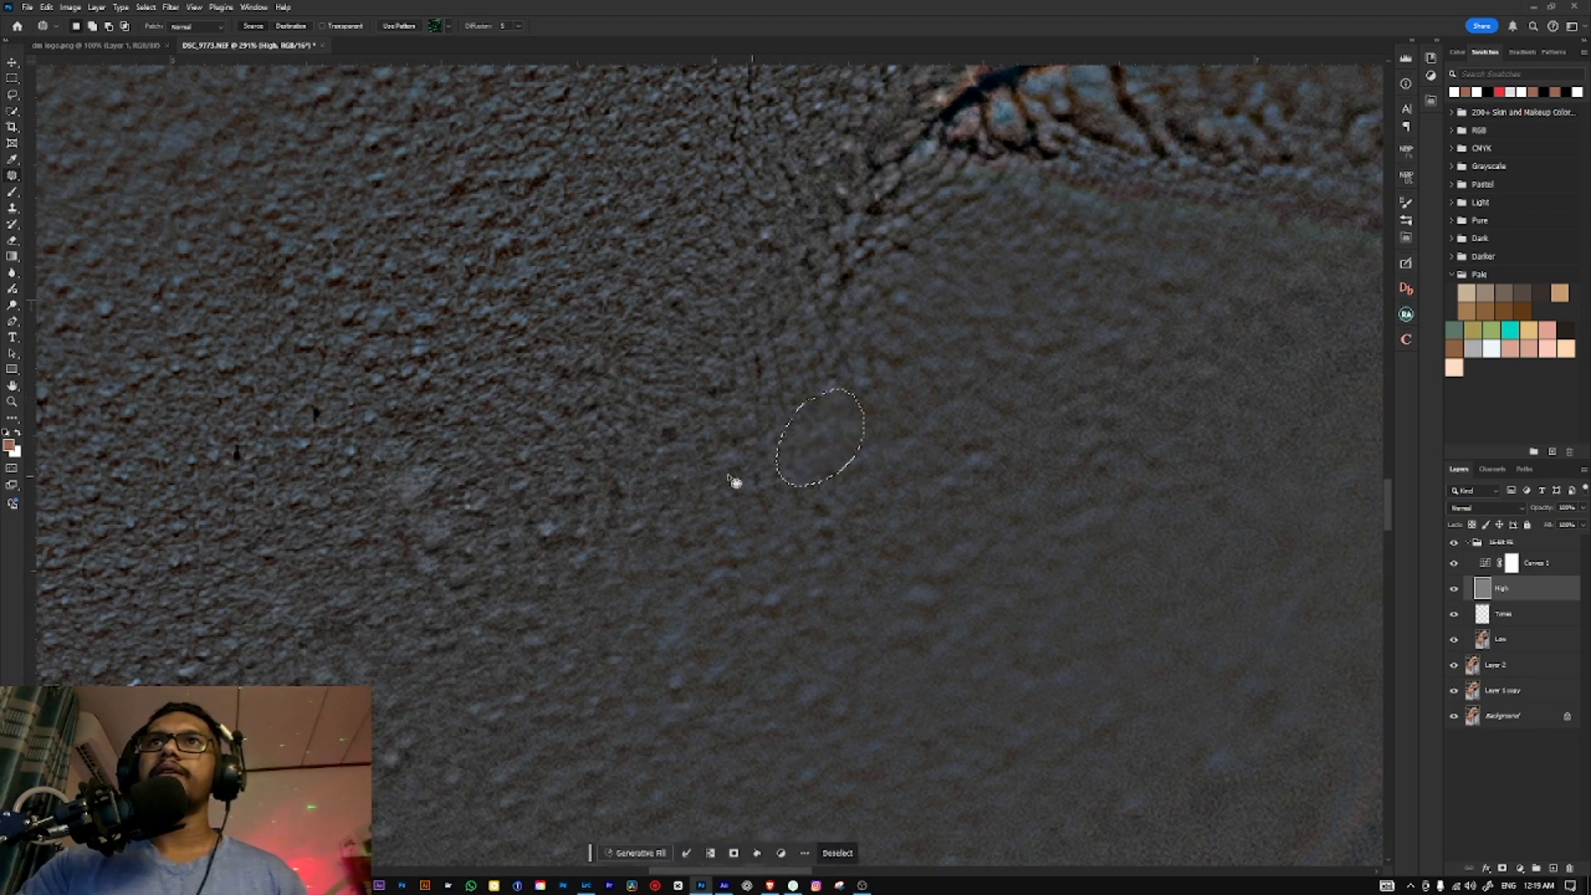
mouse_move(705, 477)
left_mouse_down()
mouse_move(744, 505)
mouse_move(812, 500)
left_mouse_up()
key("ctrl+d")
mouse_move(776, 441)
left_mouse_down()
mouse_move(811, 488)
mouse_move(783, 452)
left_mouse_up()
left_click_drag(781, 464, 802, 496)
key("ctrl+d")
Step: Patch the coarse texture on the cheek beside the corner of the lips
left_click_drag(810, 426, 817, 507)
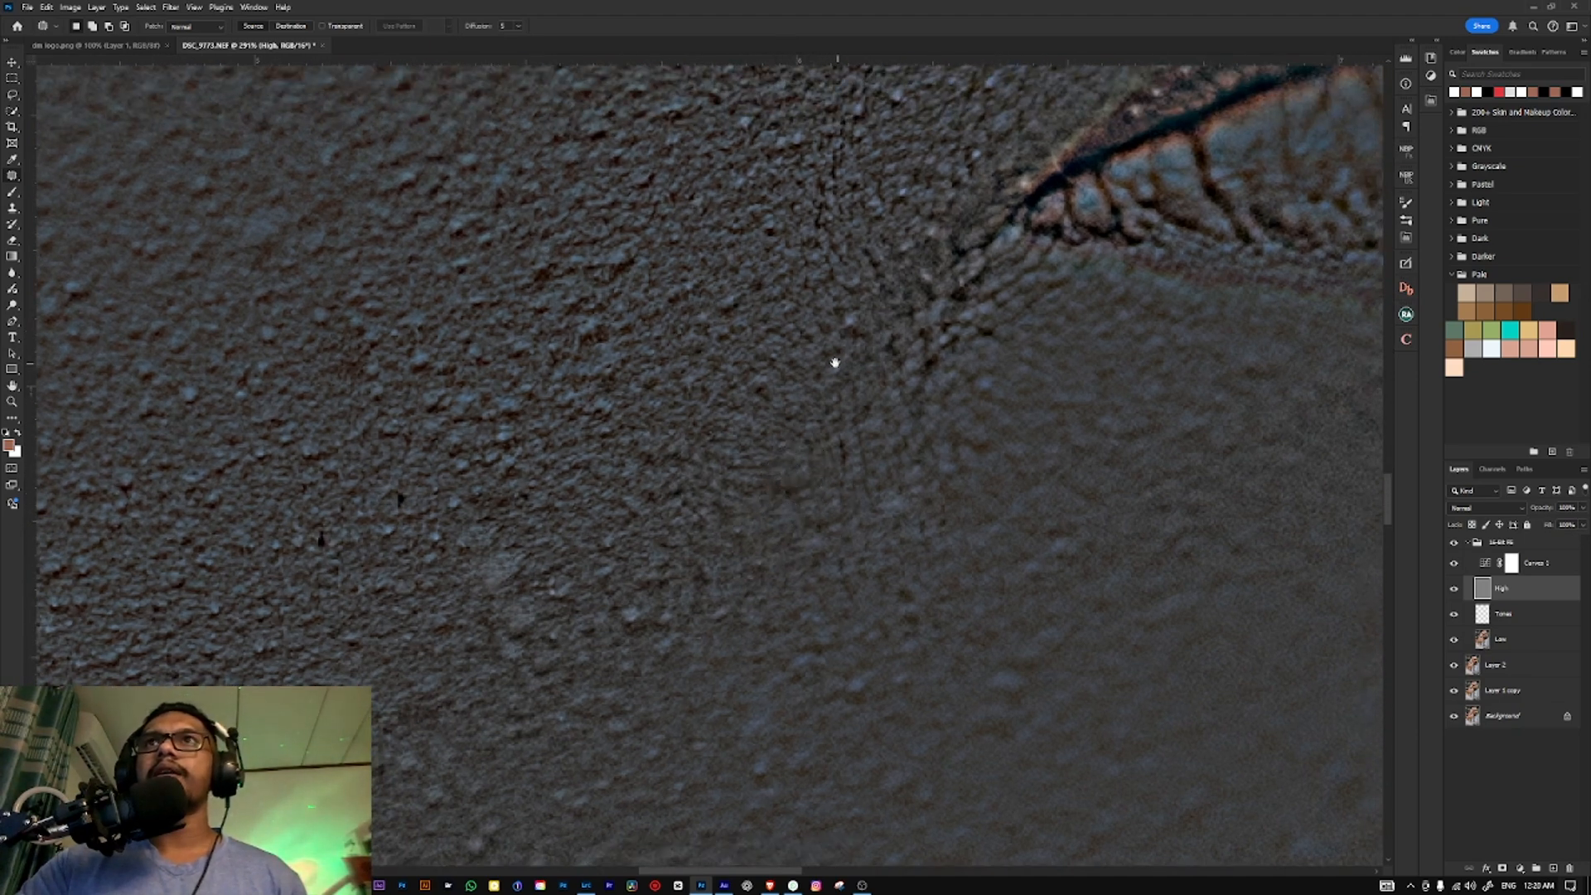
scroll(834, 363, "up", 1)
scroll(779, 437, "right", 1)
key("ctrl+d")
mouse_move(839, 223)
left_mouse_down()
mouse_move(710, 426)
mouse_move(799, 428)
mouse_move(813, 450)
left_mouse_up()
key("Return")
scroll(802, 474, "up", 2)
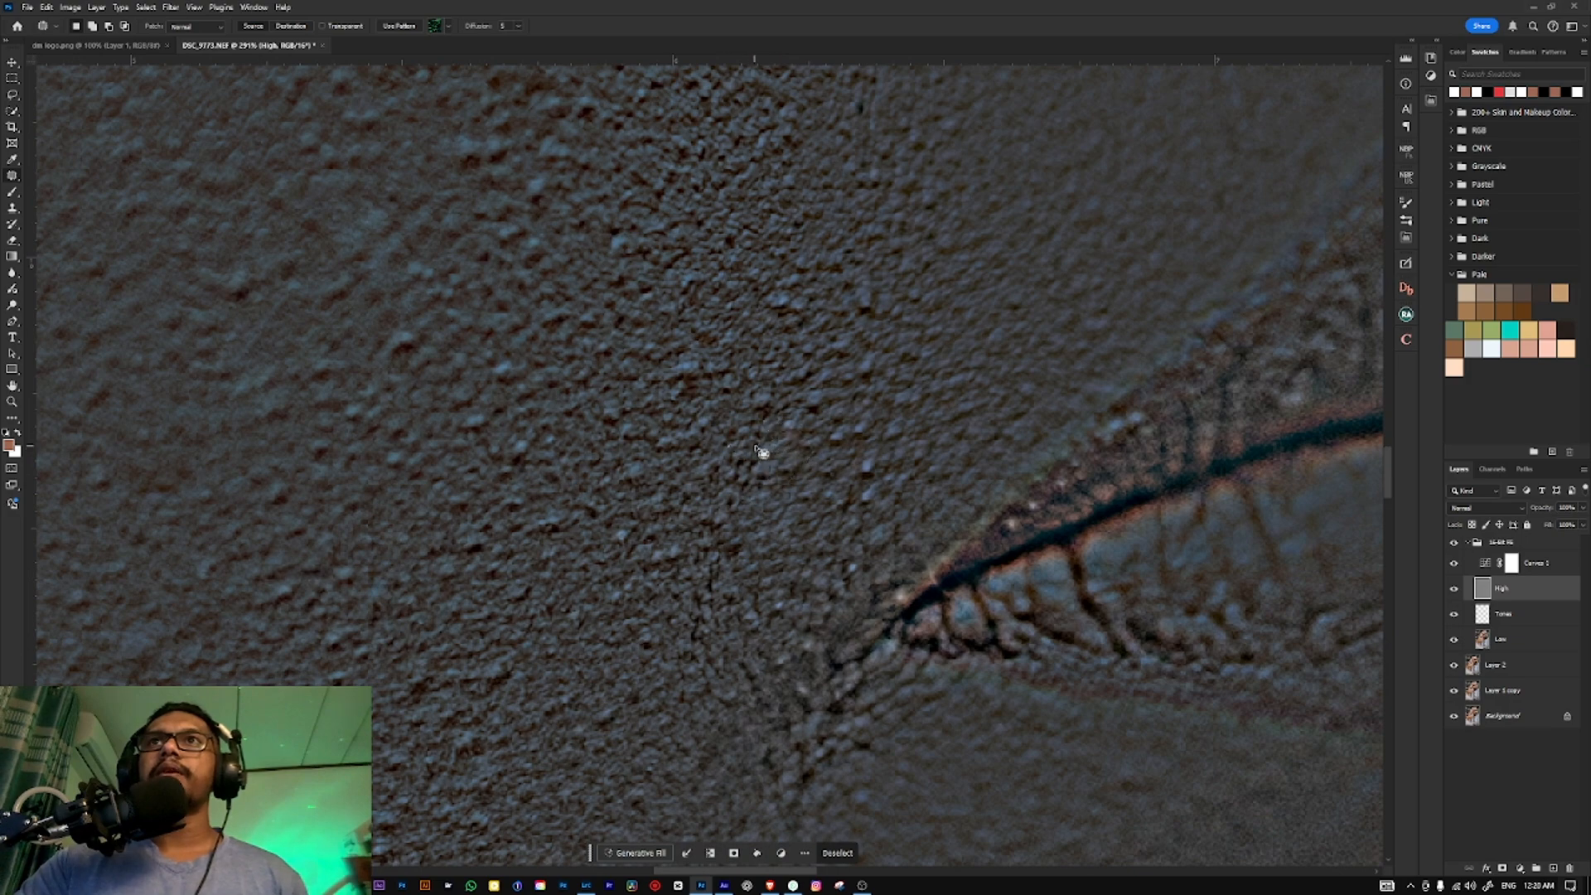
Step: Return to the lower cheek between earring and mouth and patch a pronounced bump there
scroll(761, 452, "down", 6)
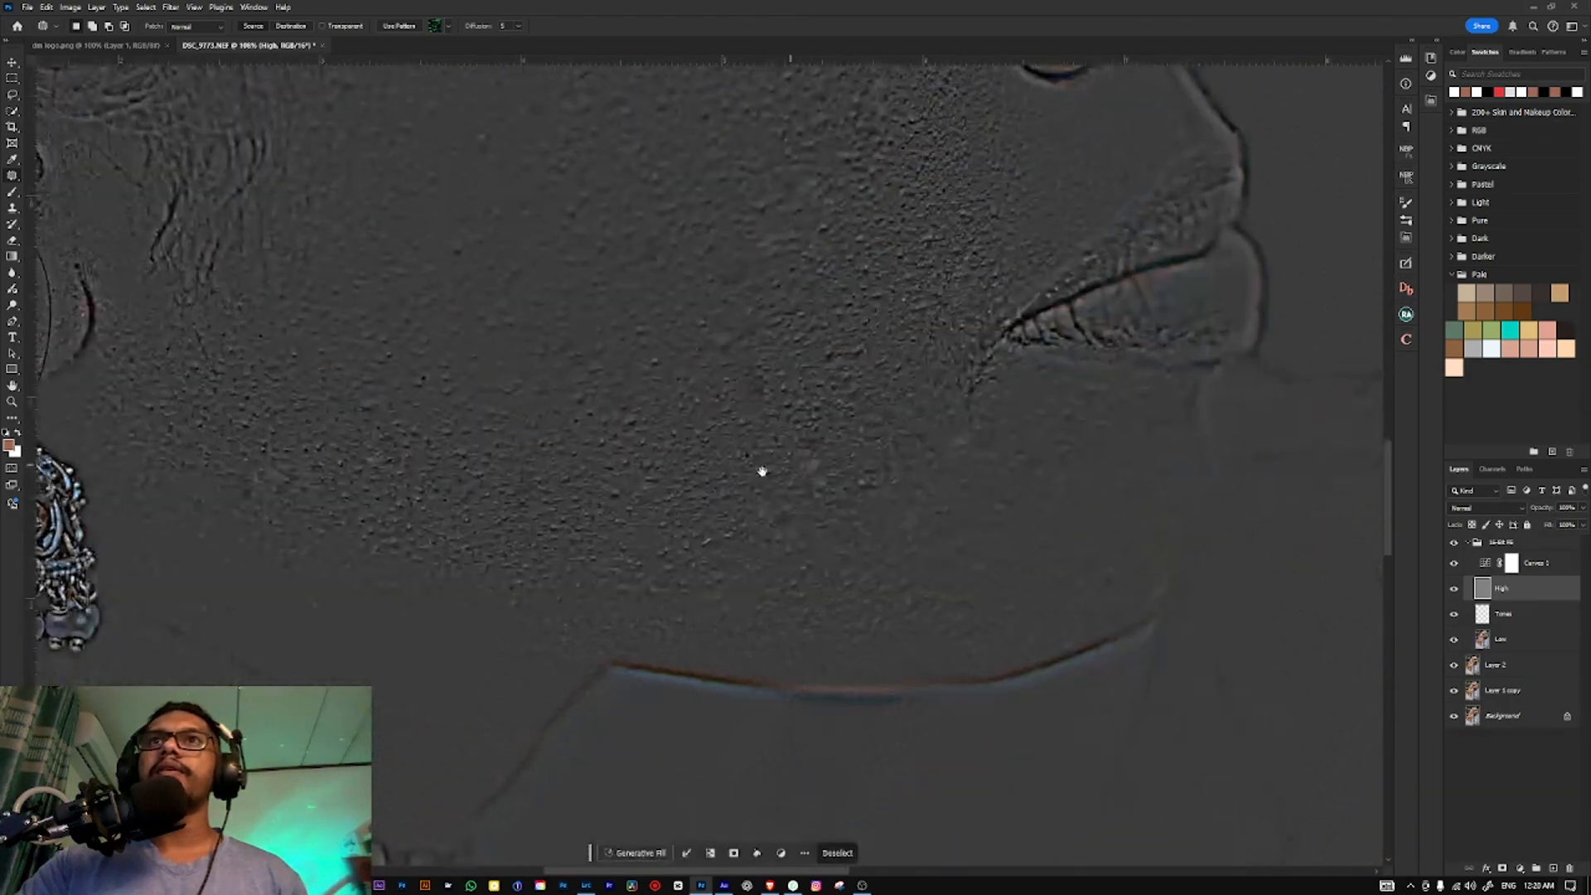
left_click_drag(580, 485, 788, 472)
left_click_drag(718, 403, 738, 498)
scroll(587, 496, "up", 5)
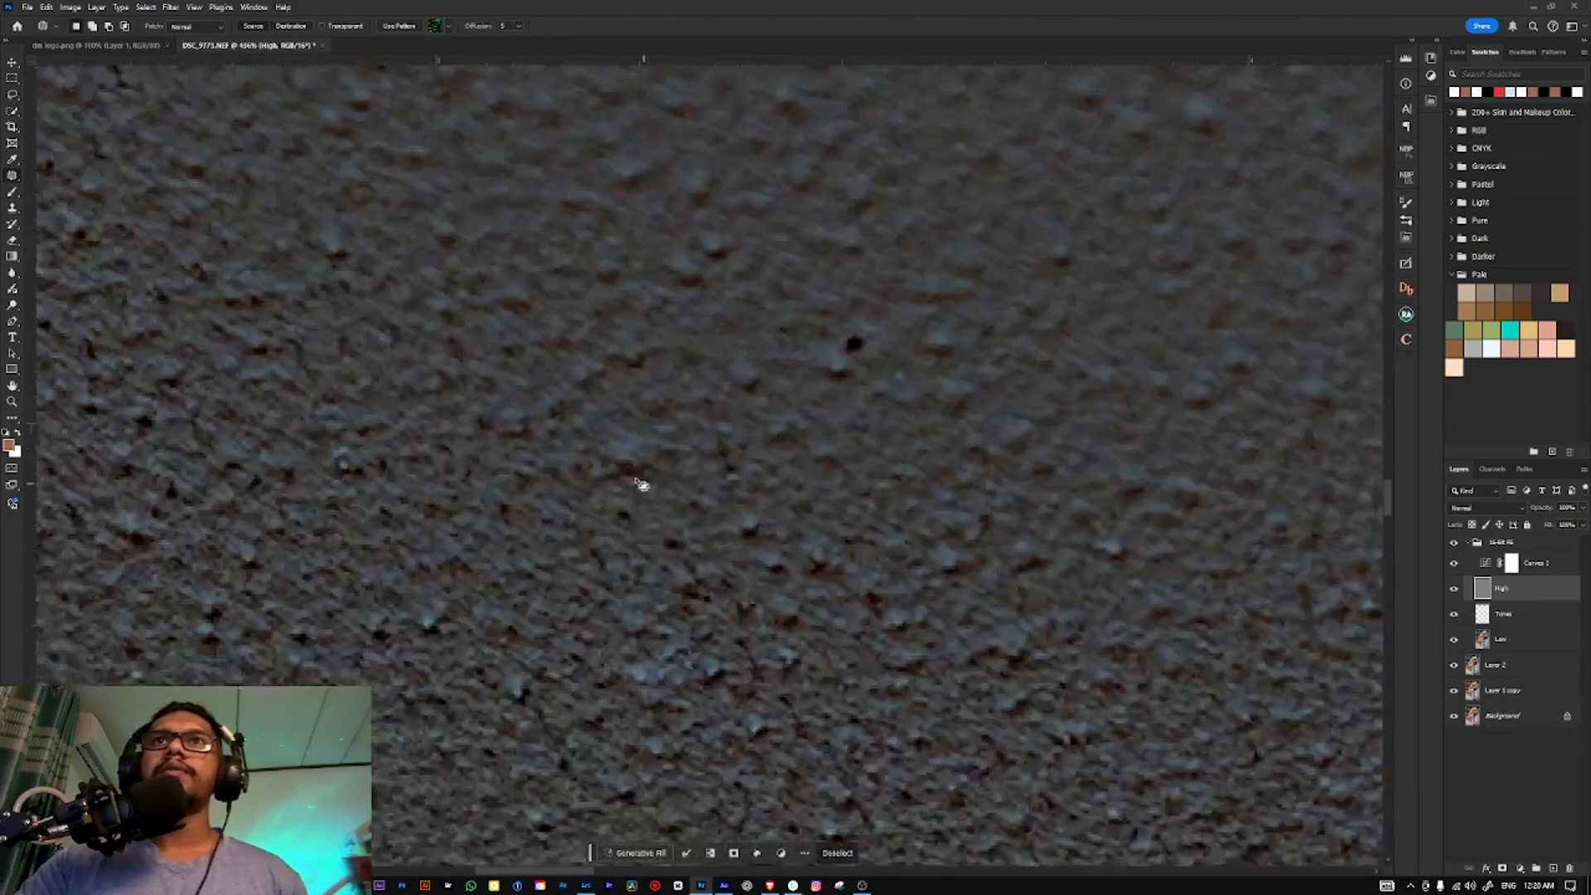
left_click_drag(643, 424, 662, 426)
key("shift+BackSpace")
key("Return")
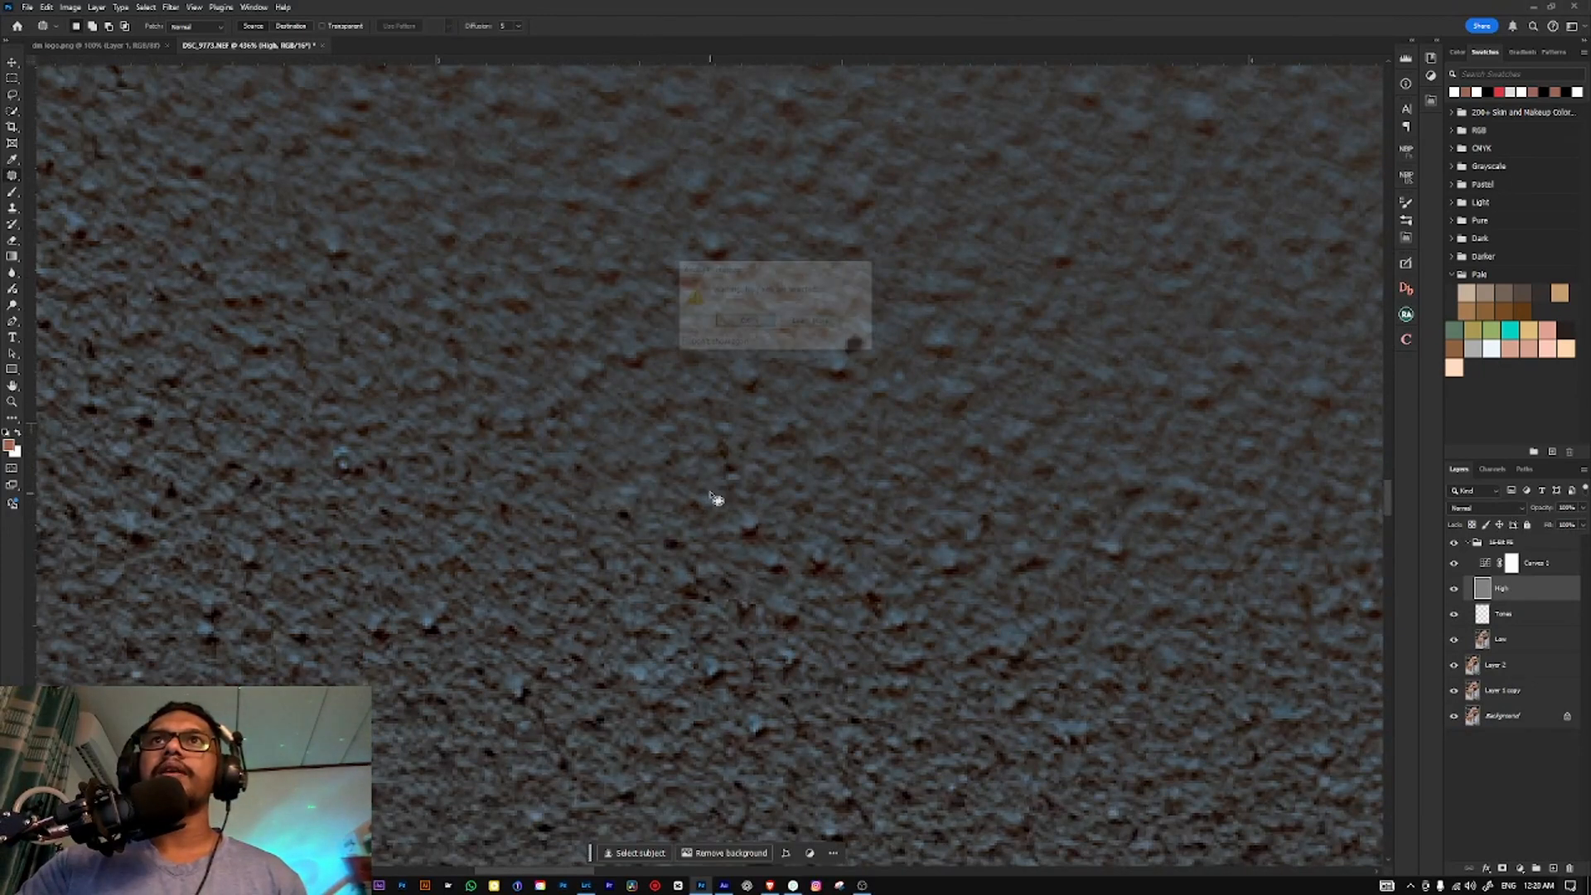
Step: Patch the isolated black spot on the lower cheek with clean texture beside it
mouse_move(860, 307)
left_mouse_down()
mouse_move(895, 332)
mouse_move(864, 308)
left_mouse_up()
key("ctrl+d")
mouse_move(855, 347)
left_mouse_down()
mouse_move(886, 386)
mouse_move(787, 441)
mouse_move(848, 450)
mouse_move(771, 400)
mouse_move(793, 424)
mouse_move(731, 483)
left_mouse_up()
key("shift+BackSpace")
key("Return")
key("Return")
Step: Patch the remaining dark pits on the smoother central cheek, finishing with the whole photo in view
mouse_move(780, 383)
left_mouse_down()
mouse_move(761, 402)
mouse_move(777, 392)
mouse_move(816, 459)
left_mouse_up()
key("ctrl+d")
left_click_drag(898, 331, 750, 459)
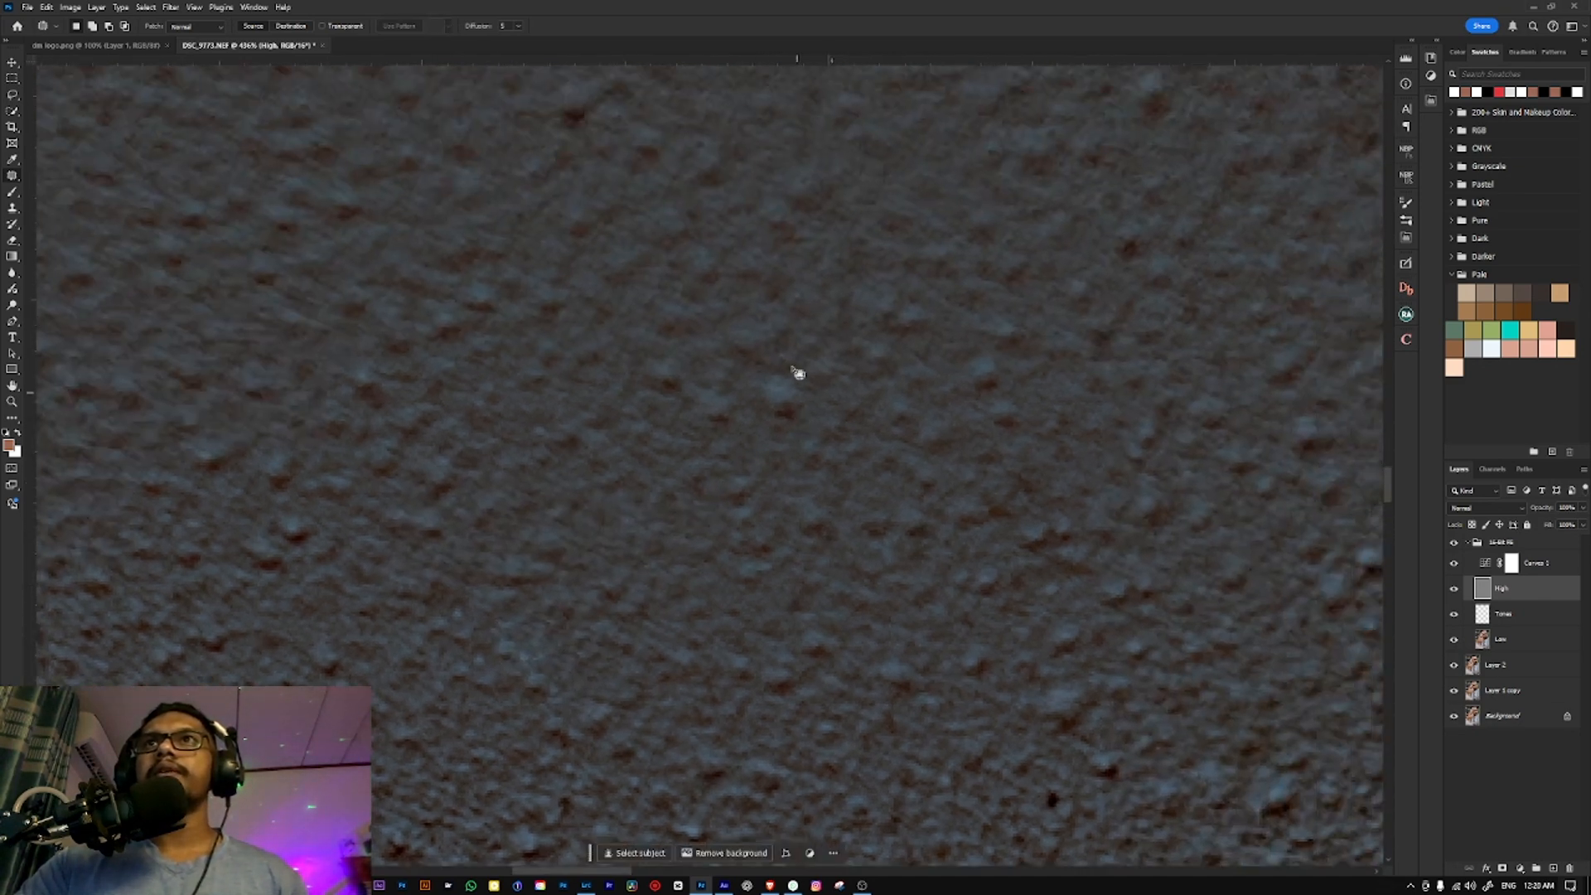
left_click_drag(796, 375, 834, 426)
key("ctrl+d")
mouse_move(834, 426)
left_mouse_down()
mouse_move(756, 462)
mouse_move(738, 489)
left_mouse_up()
key("Return")
scroll(885, 402, "down", 10)
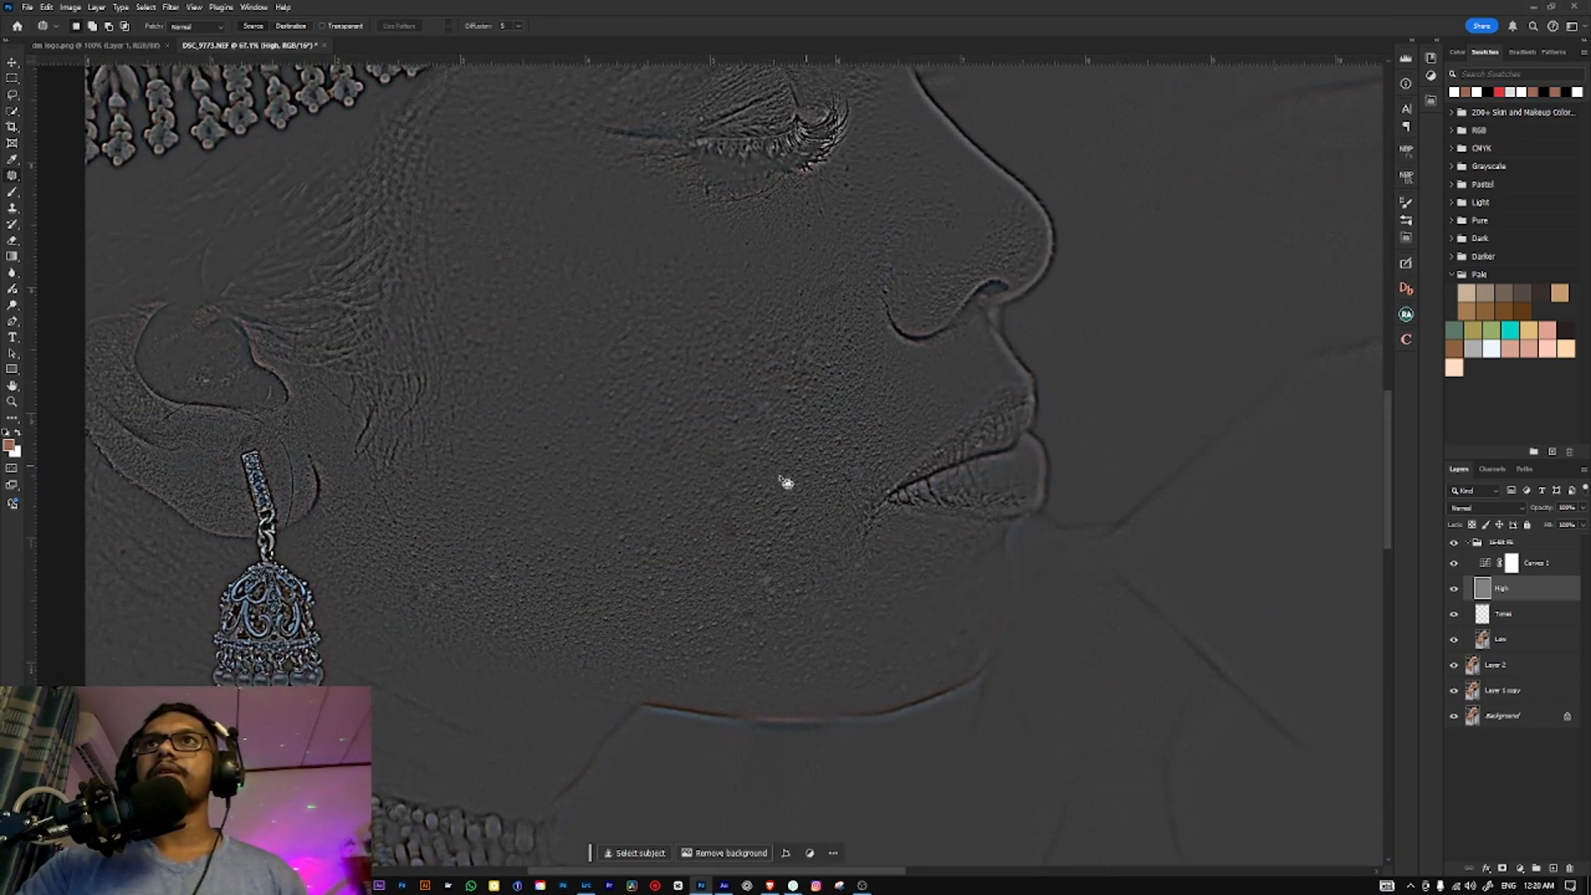
scroll(760, 489, "down", 4)
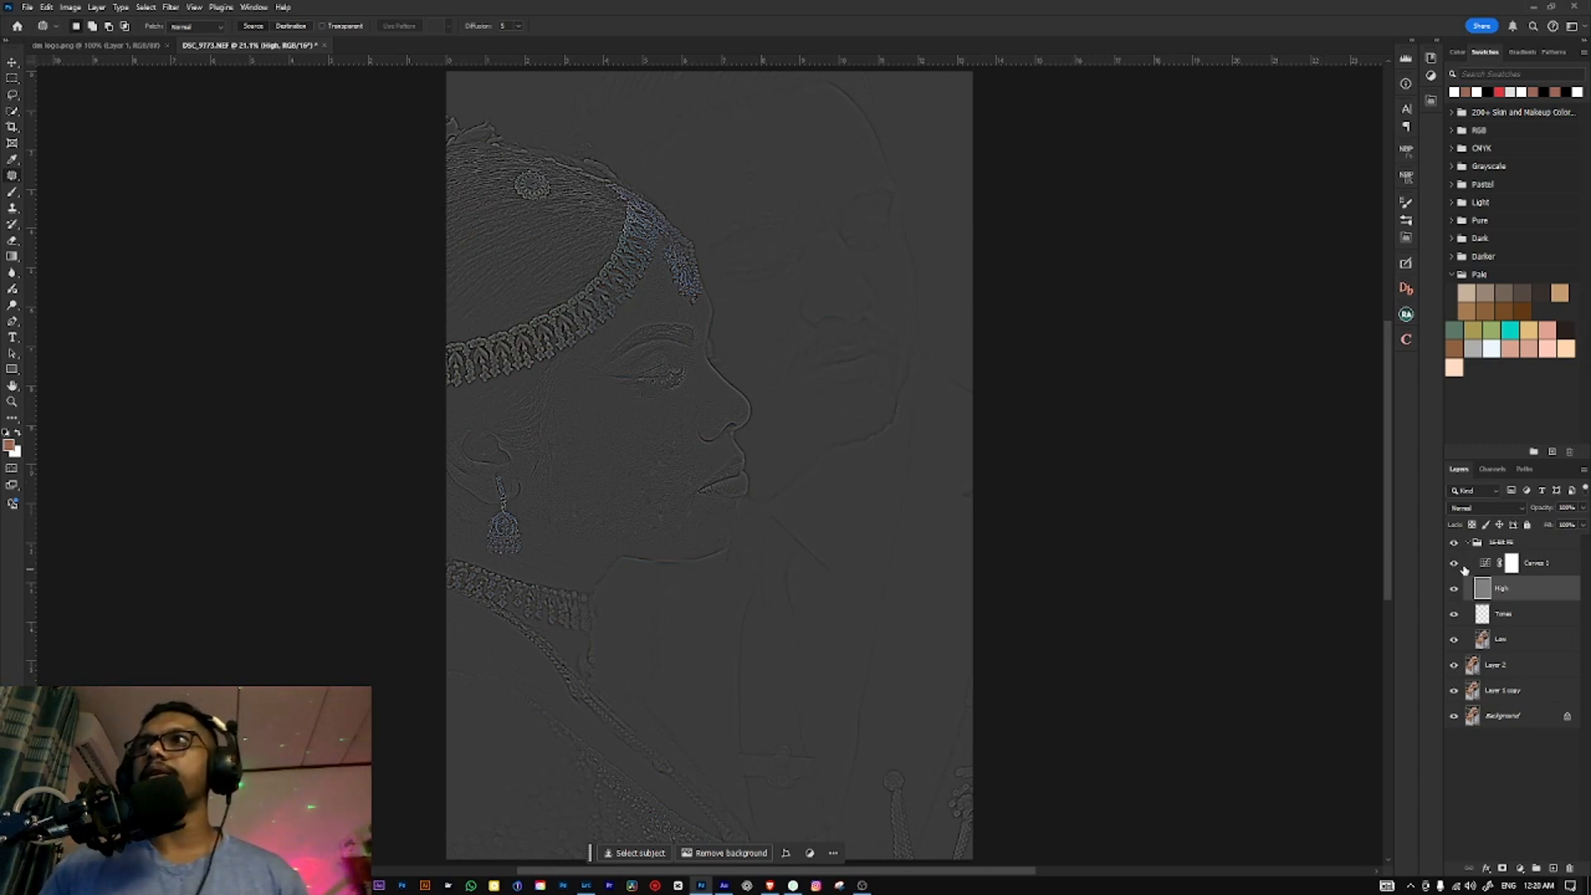
Step: Set the High layer's blend mode back to Linear Light and hide the Curves 1 adjustment above it
left_click(1486, 507)
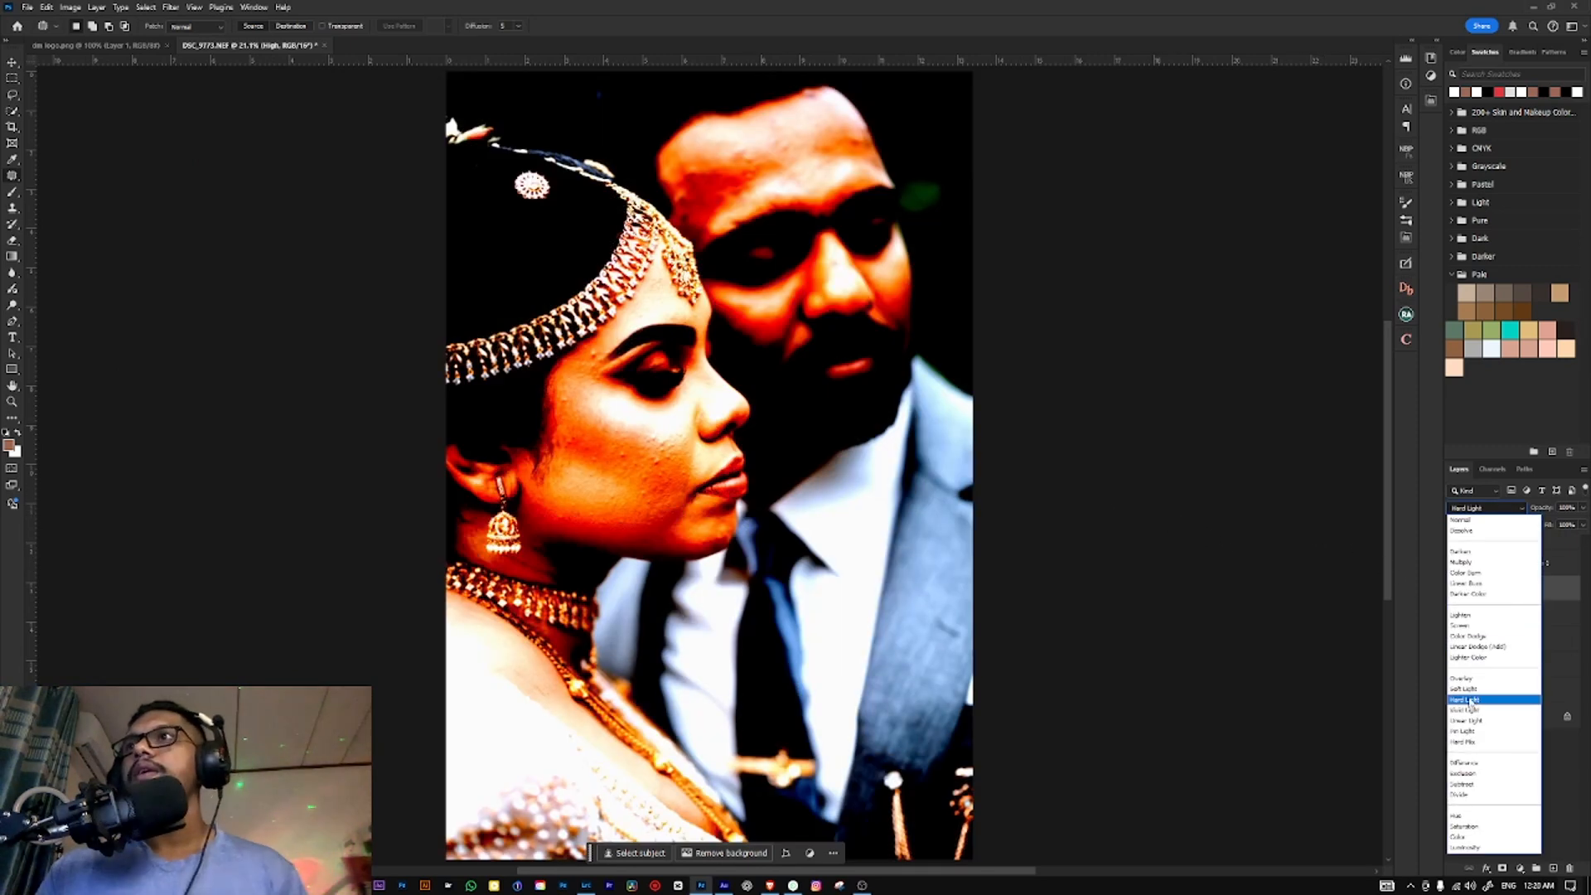
left_click(1469, 721)
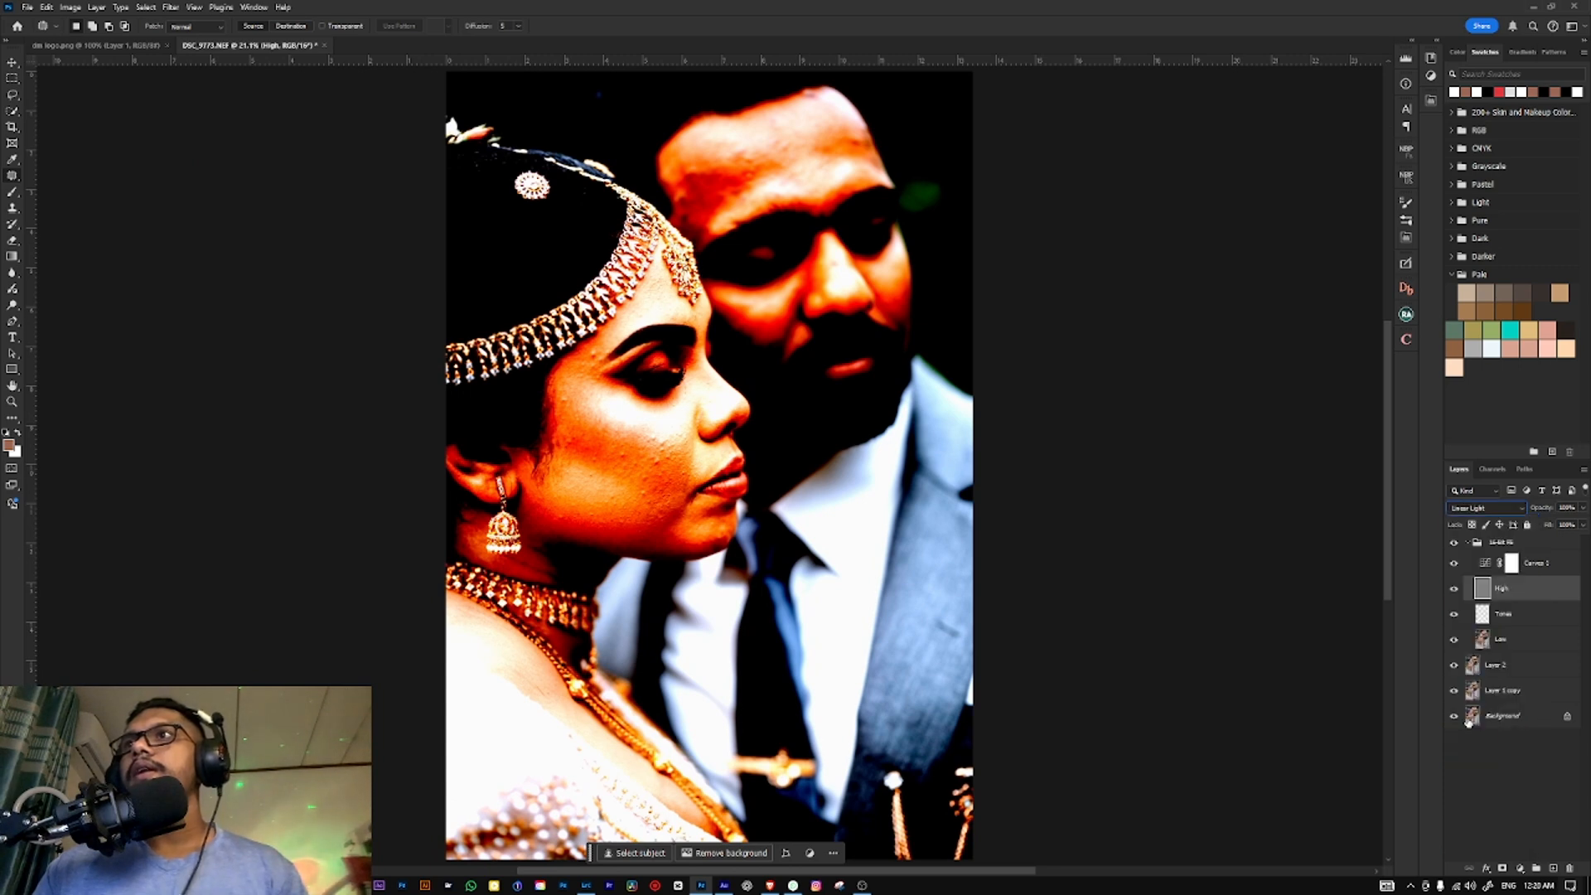
left_click(1455, 565)
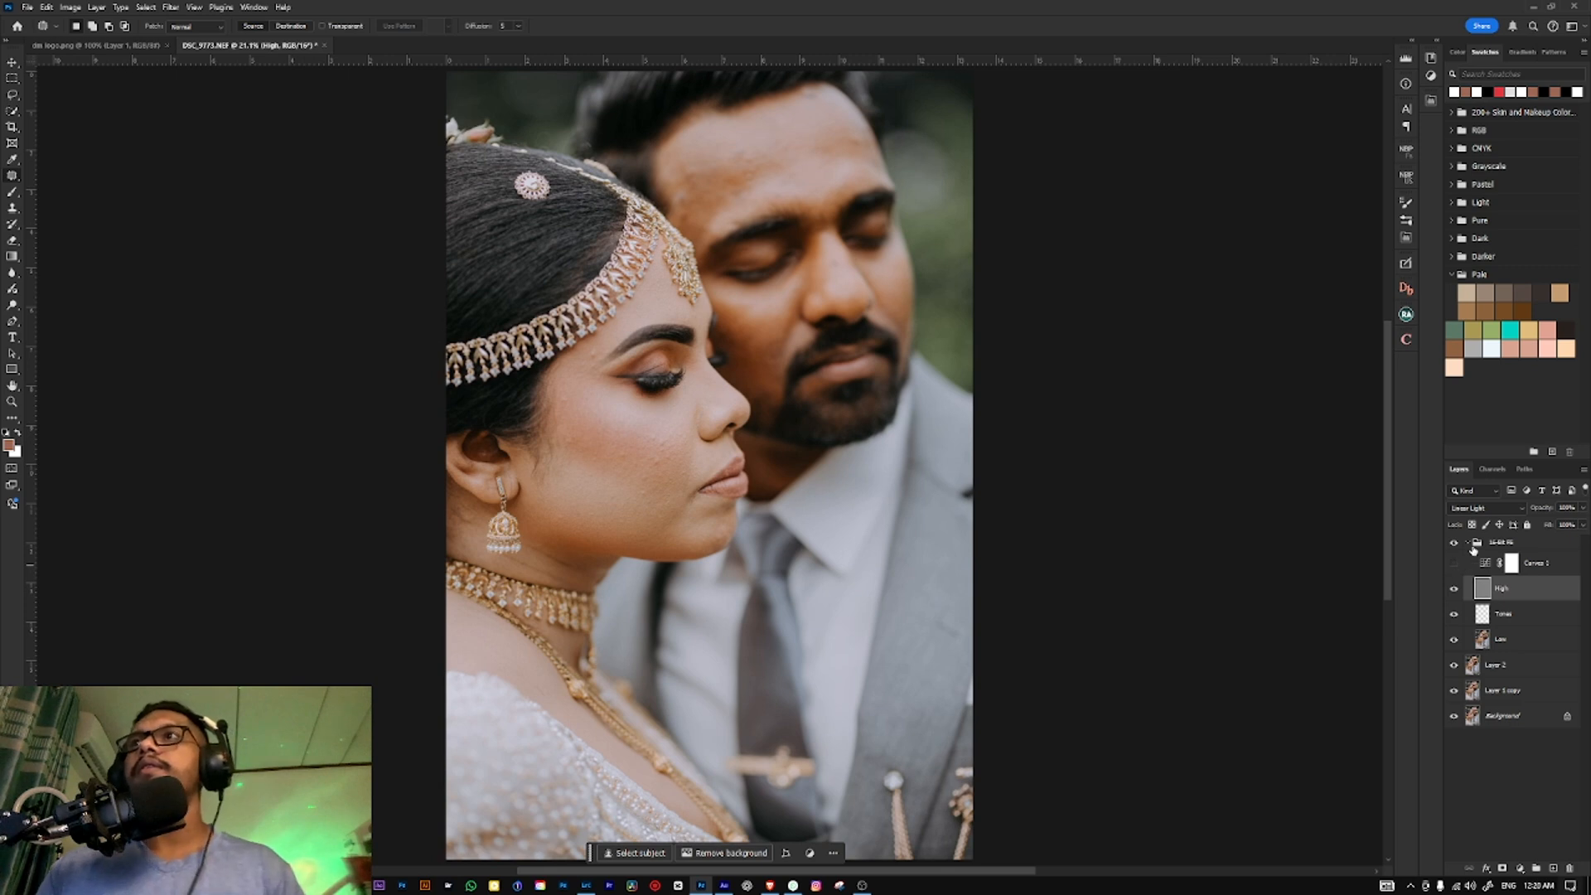
Step: Merge the frequency separation group with Layer 2 and Layer 1 copy, and stamp all visible layers onto a new layer
left_click(1479, 544)
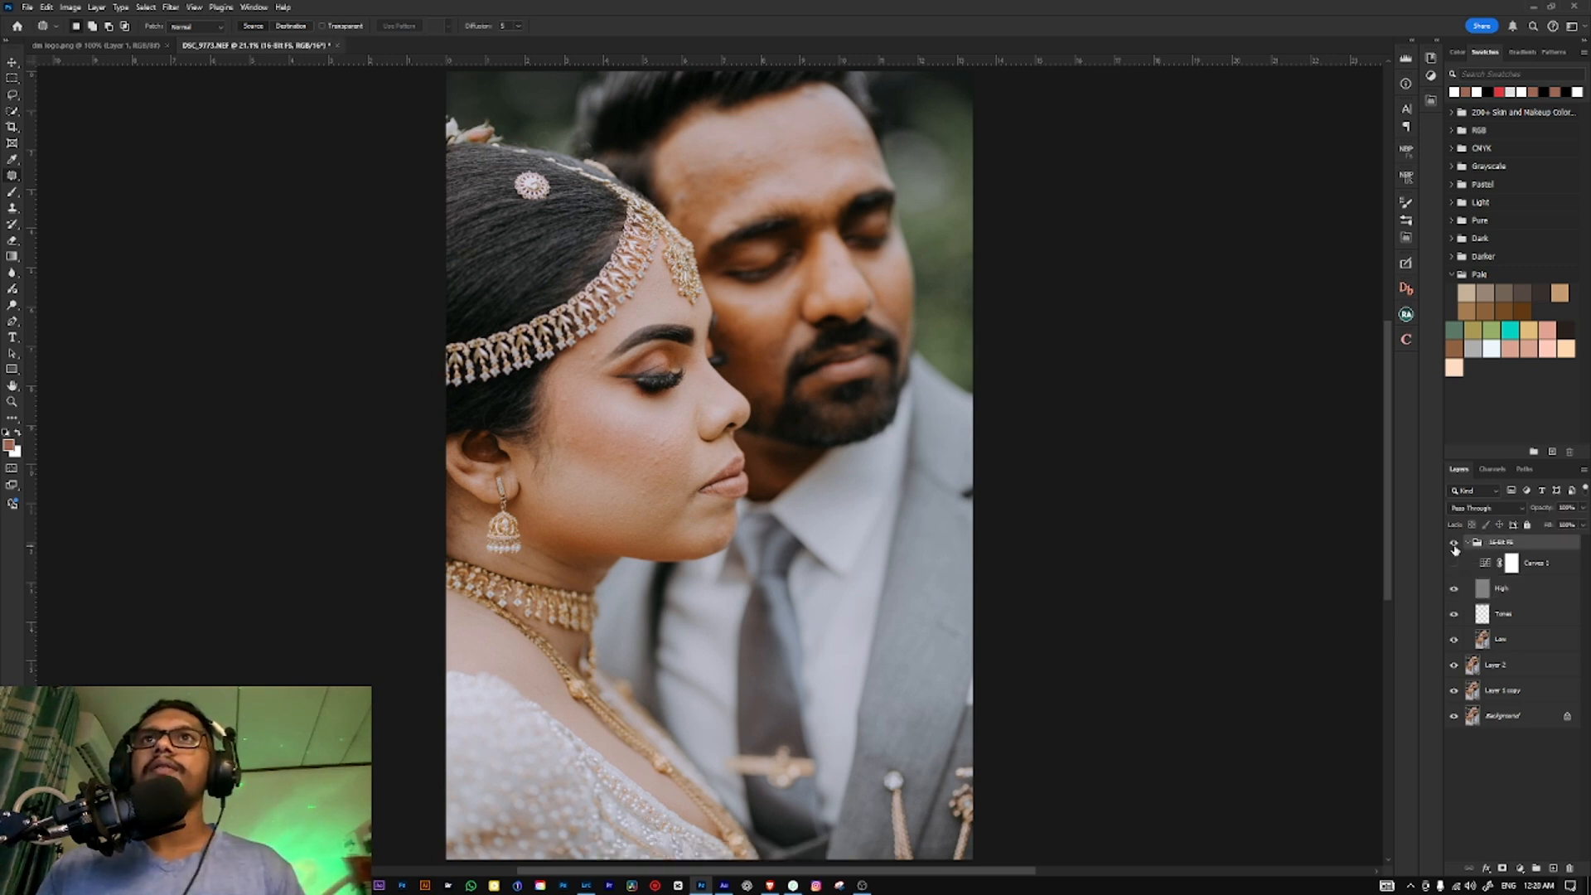
scroll(691, 562, "up", 5)
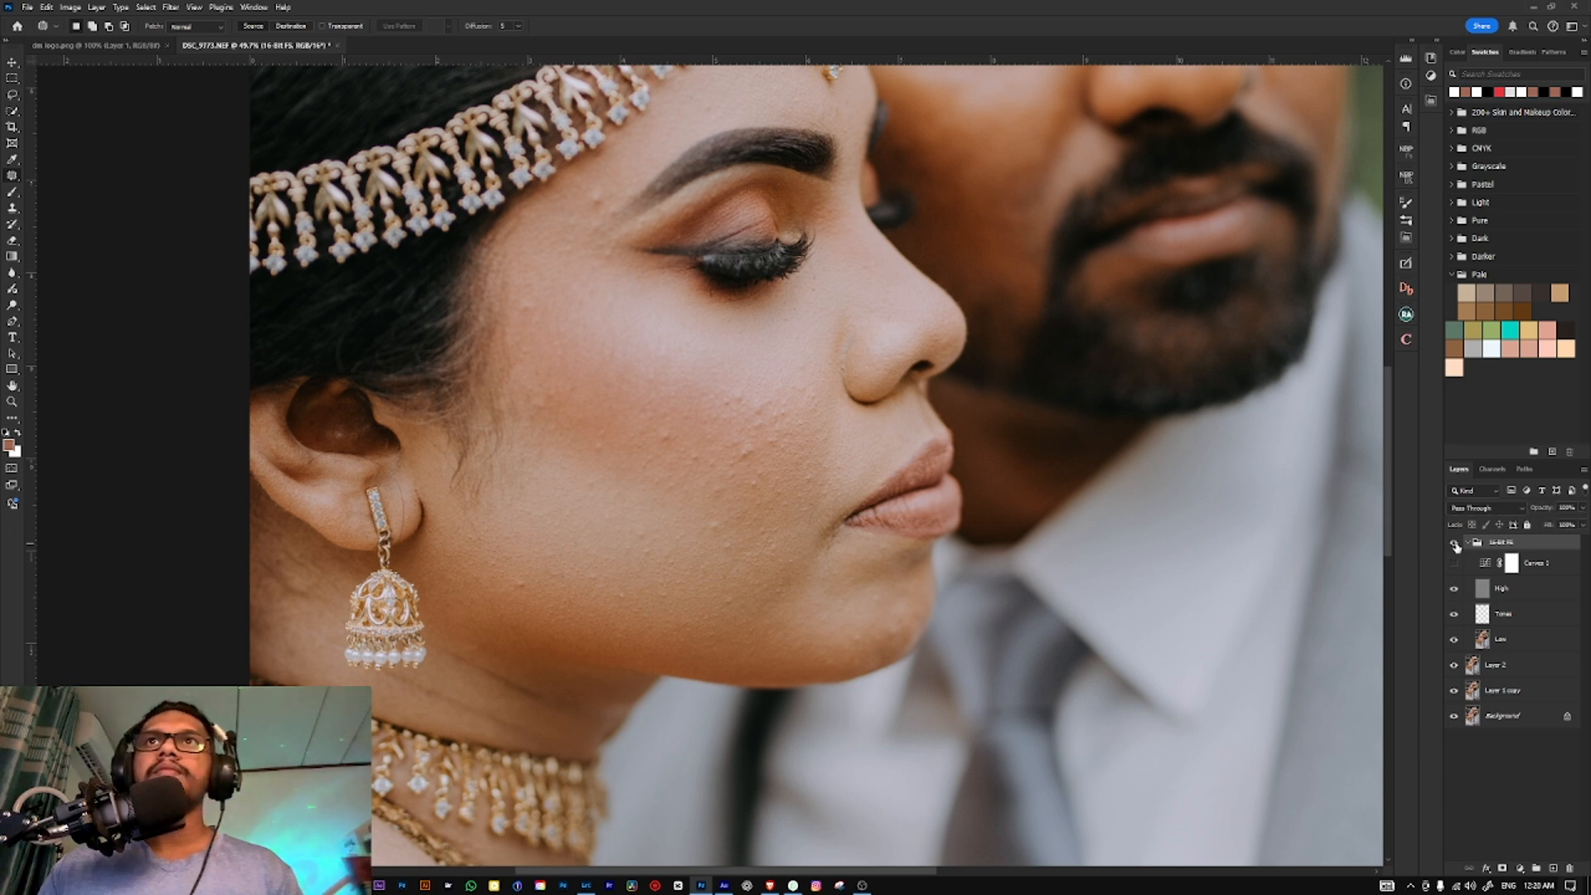
key("ctrl+0")
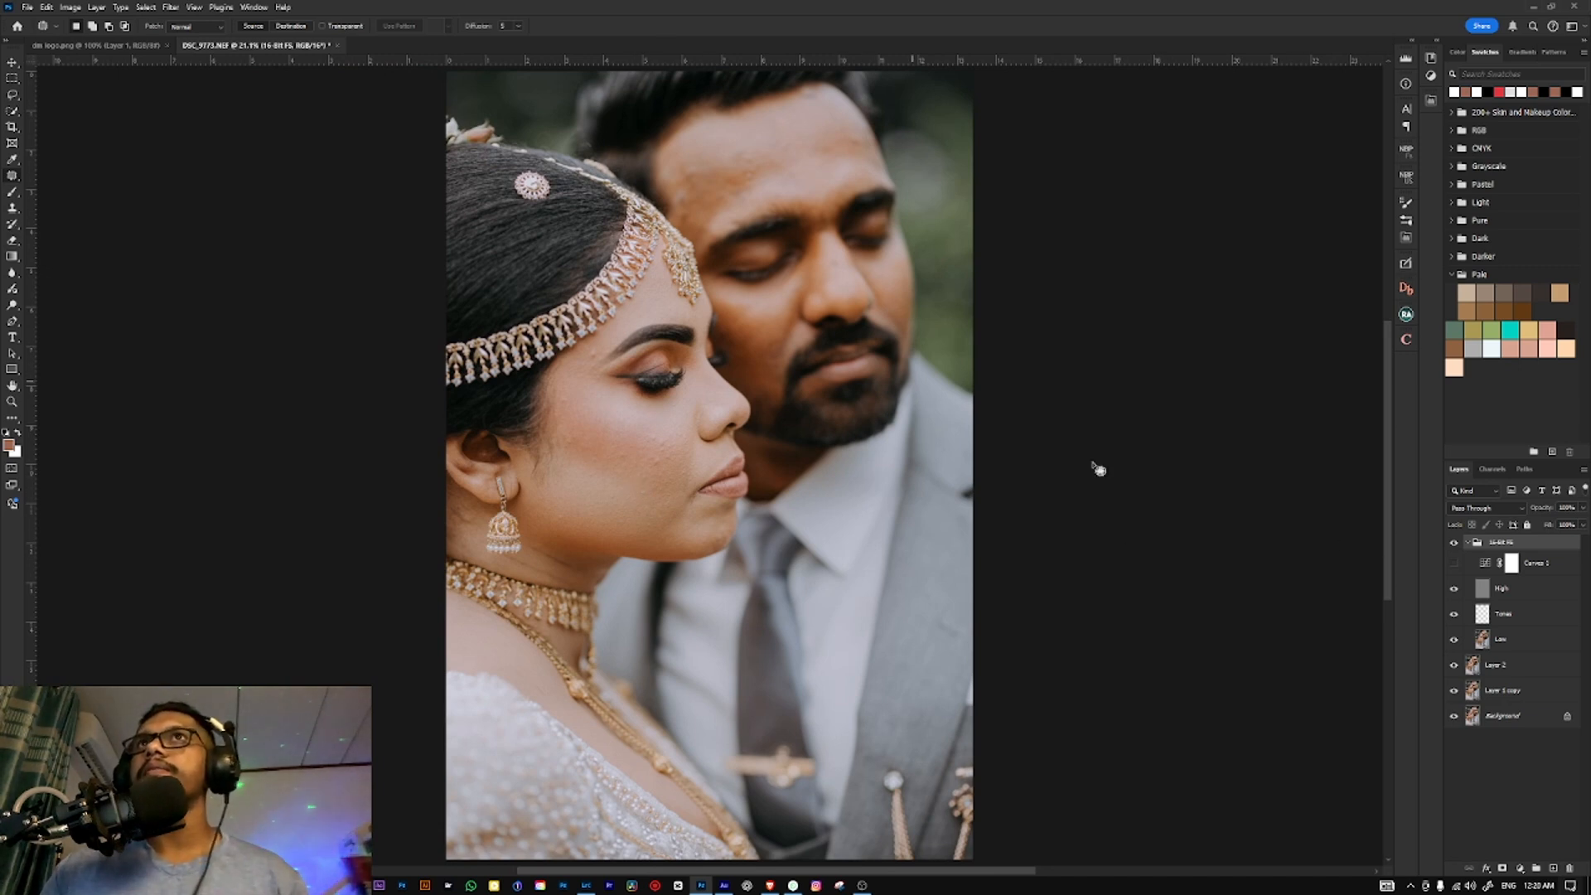
left_click(1499, 693, "shift")
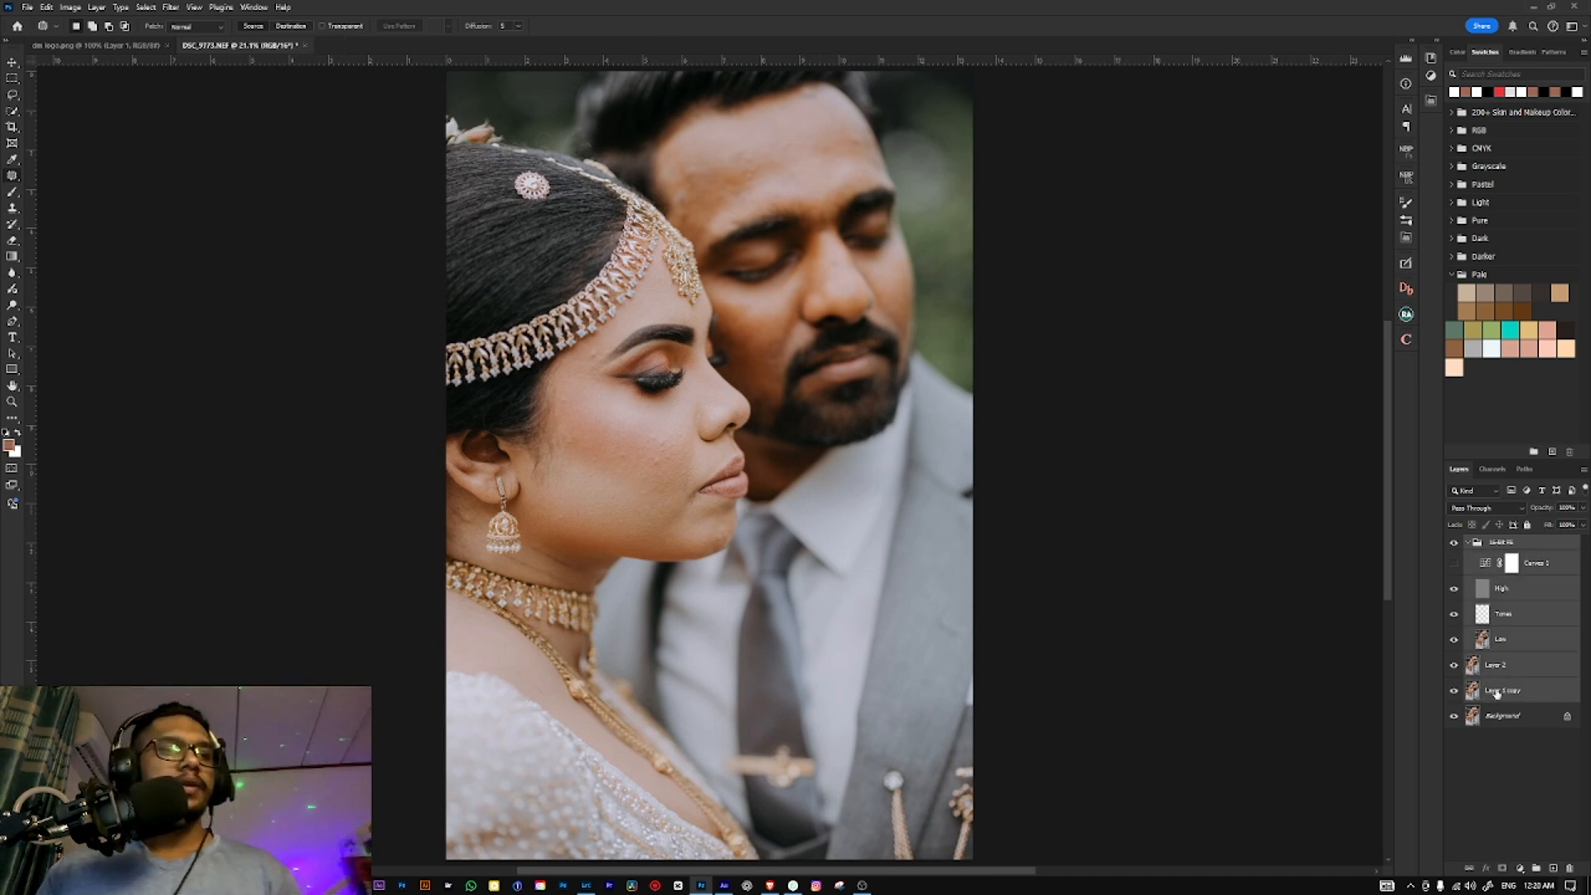
key("ctrl+e")
key("ctrl+shift+alt+e")
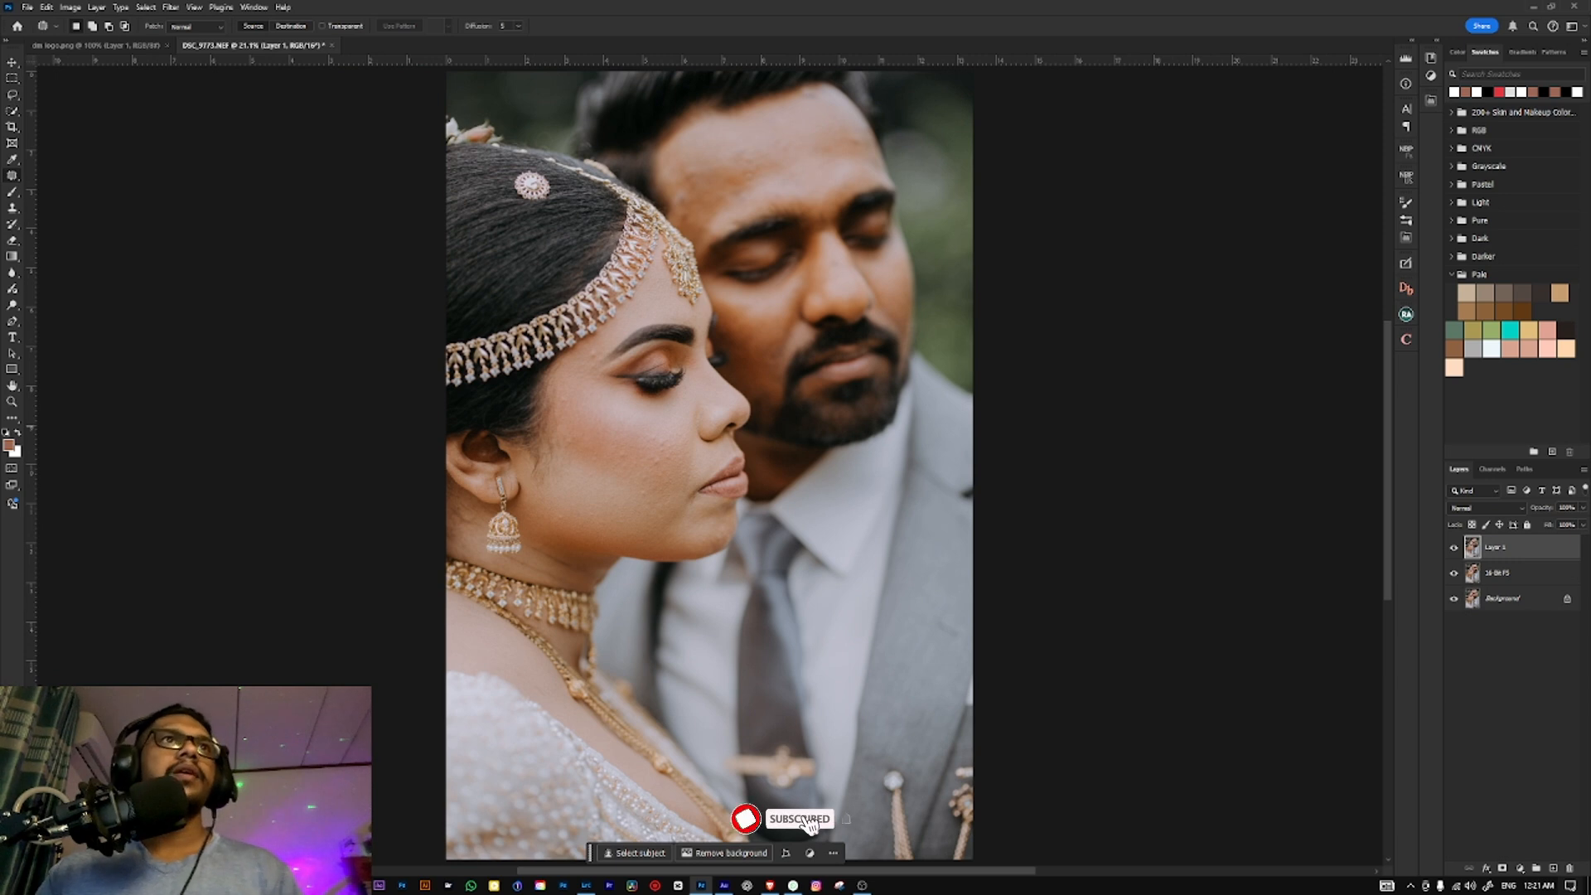
Step: Run the 16-bit frequency separation action on the stamped layer with a Gaussian Blur radius of 5 pixels
key("F2")
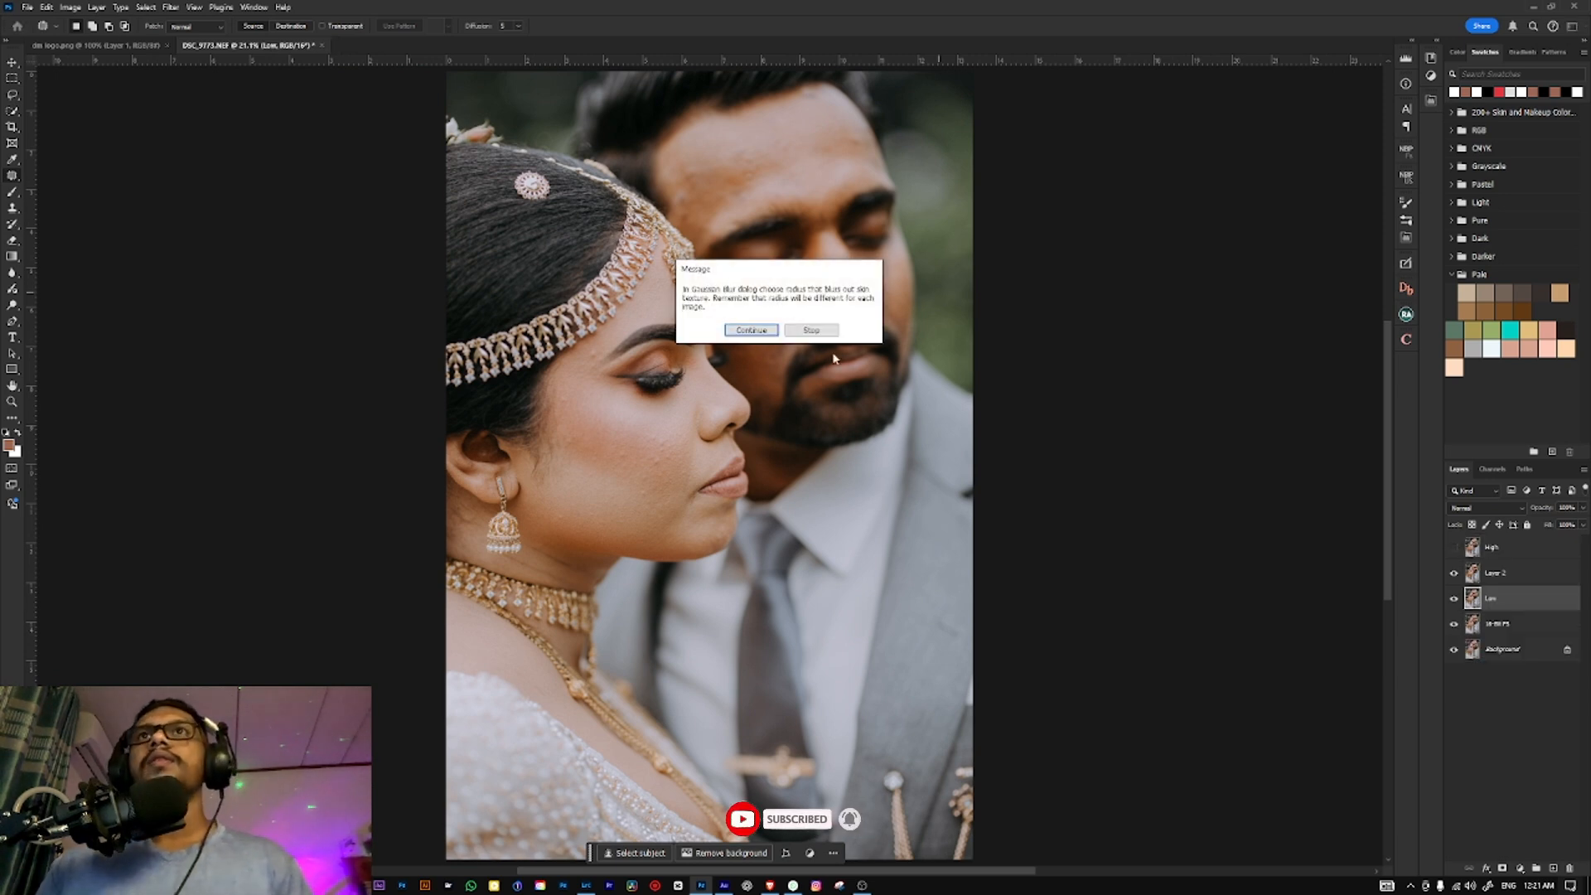
key("Return")
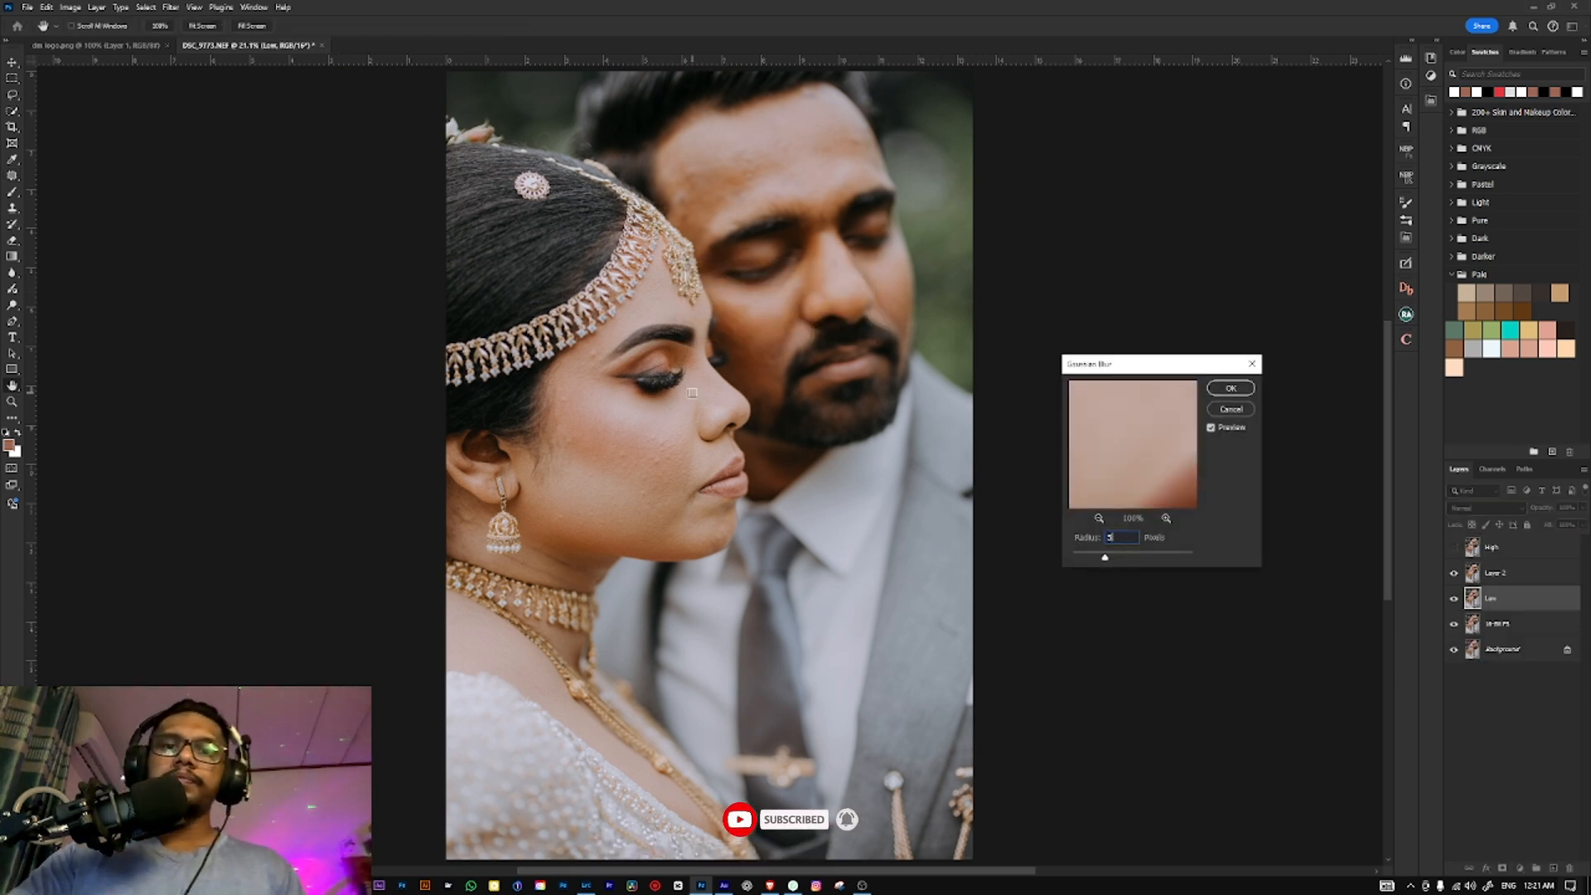
key("Return")
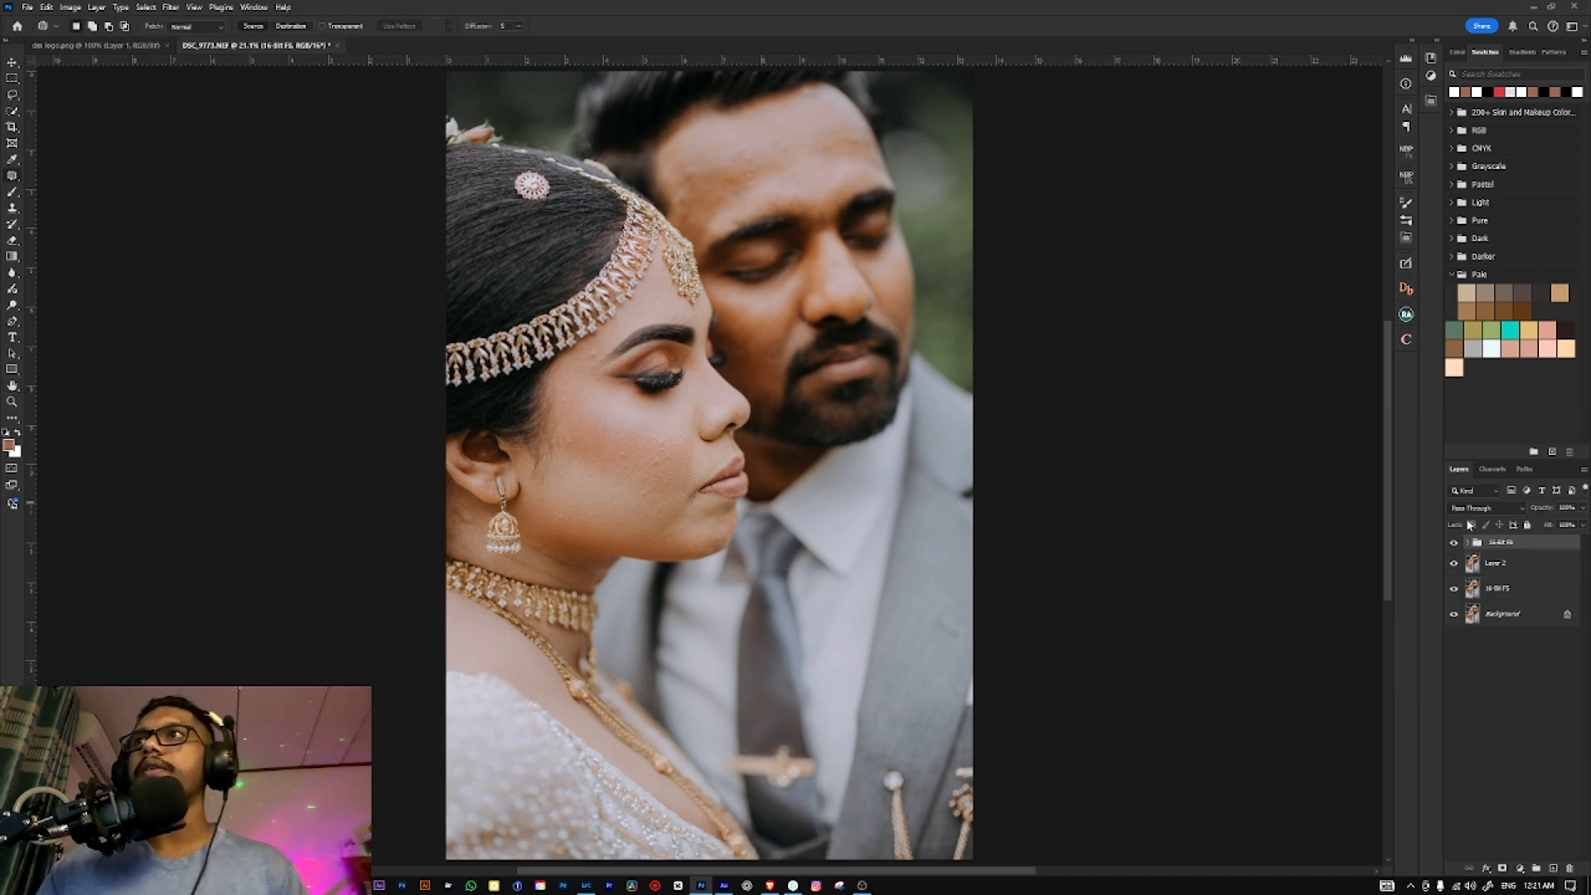
Step: Expand the new frequency separation group, select its Low layer and switch to the Mixer Brush tool
left_click(1467, 542)
left_click(1521, 615)
scroll(808, 274, "up", 3)
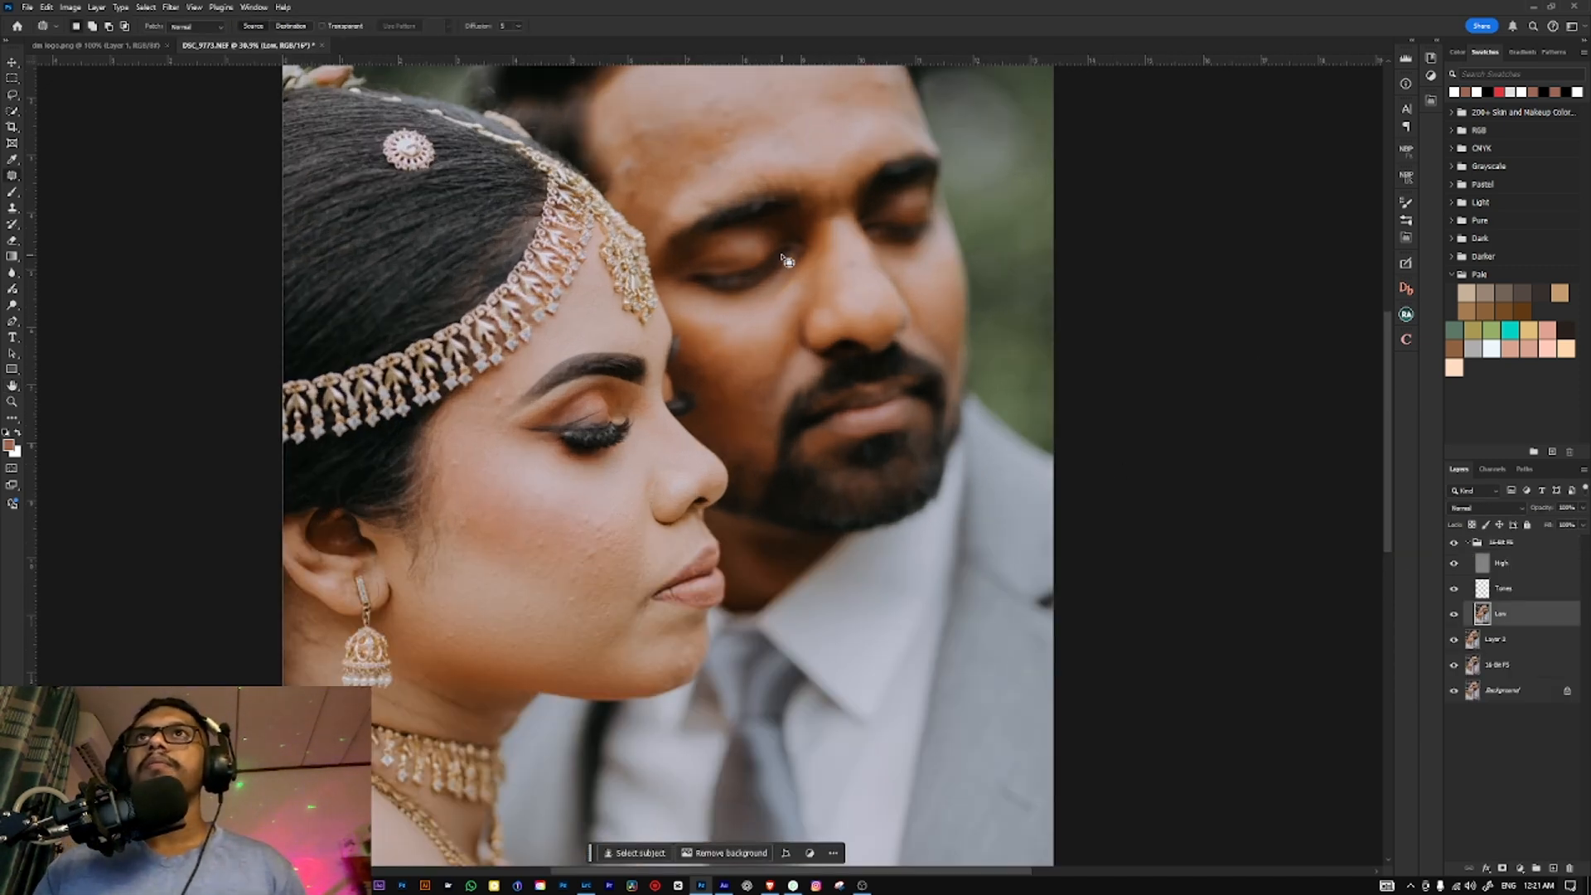
key("b")
key("shift+b")
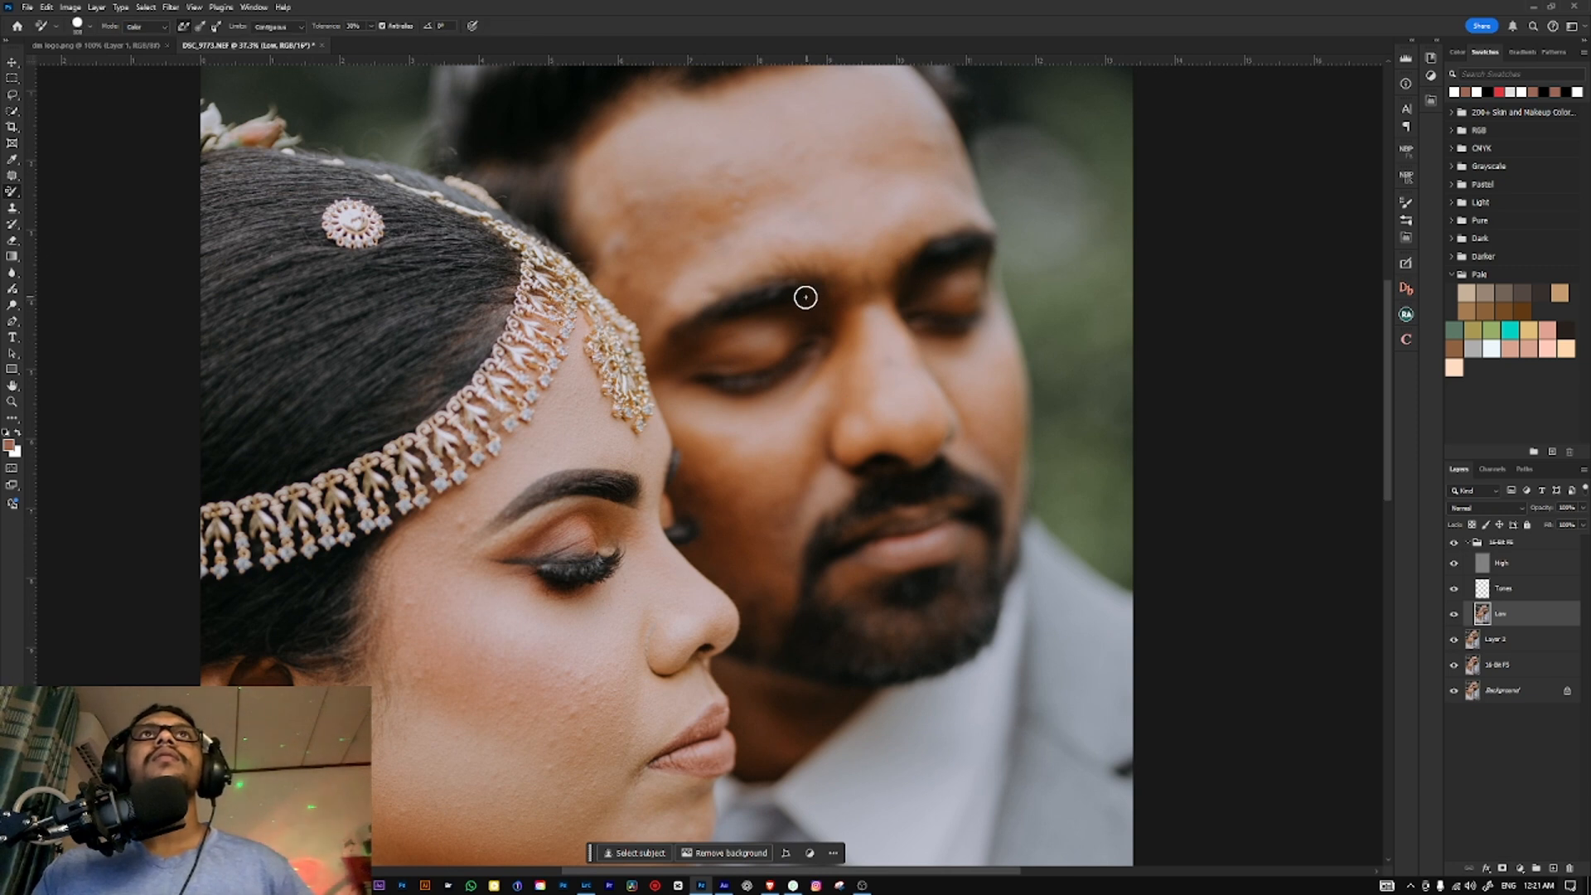
key("shift+b")
left_click_drag(763, 209, 780, 315)
scroll(803, 273, "up", 1)
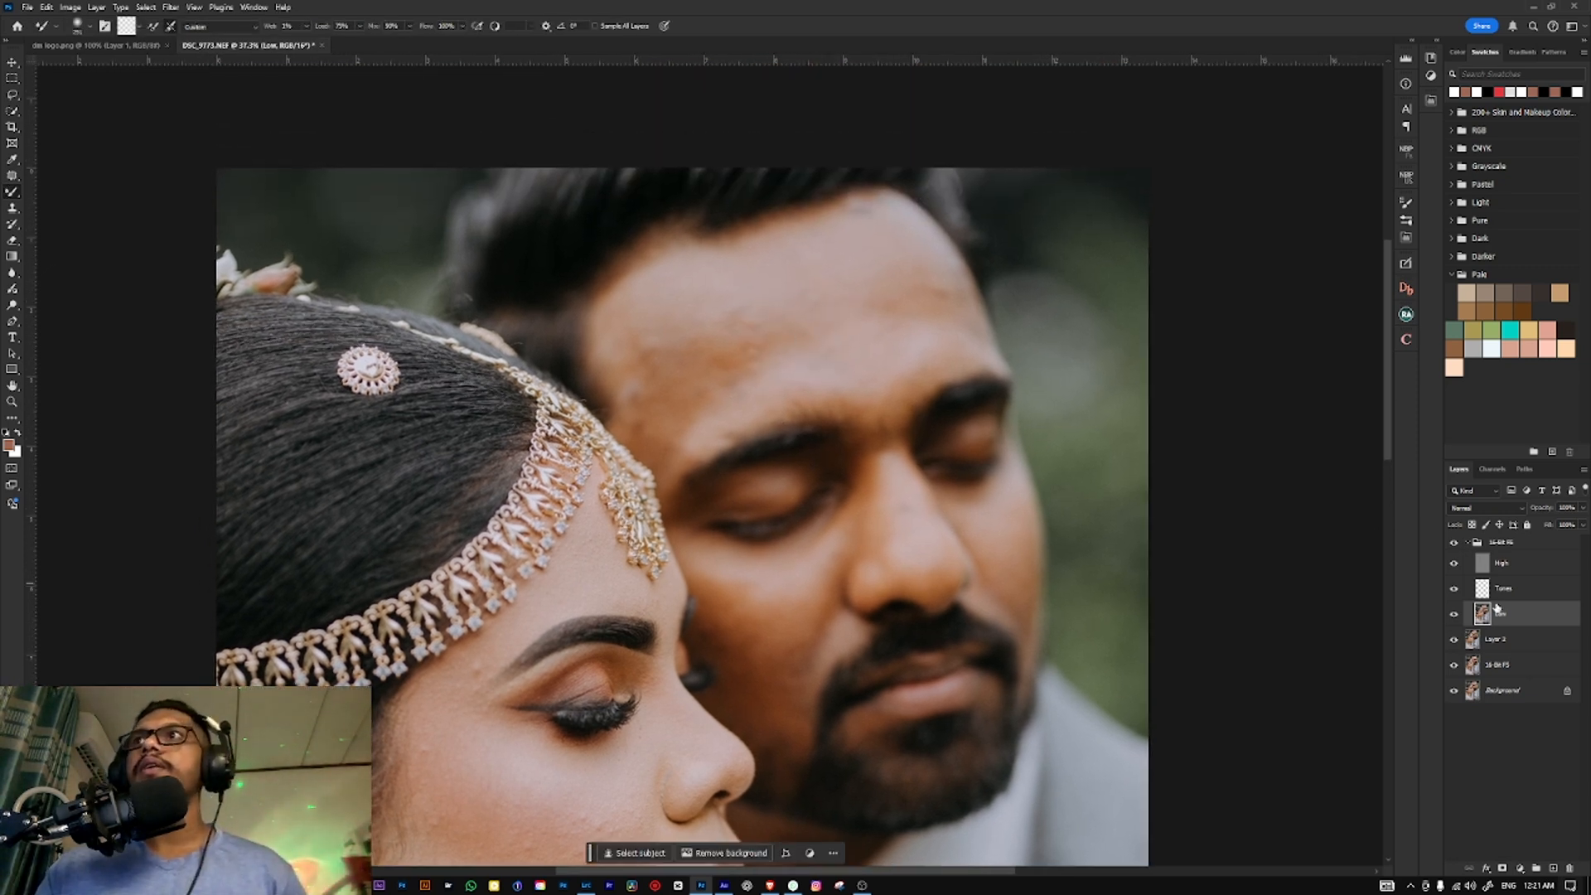
Step: Hide the High layer and blend the blotchy tones across the groom's forehead on the Low layer with the Mixer Brush
left_click(1455, 565)
scroll(817, 420, "up", 2)
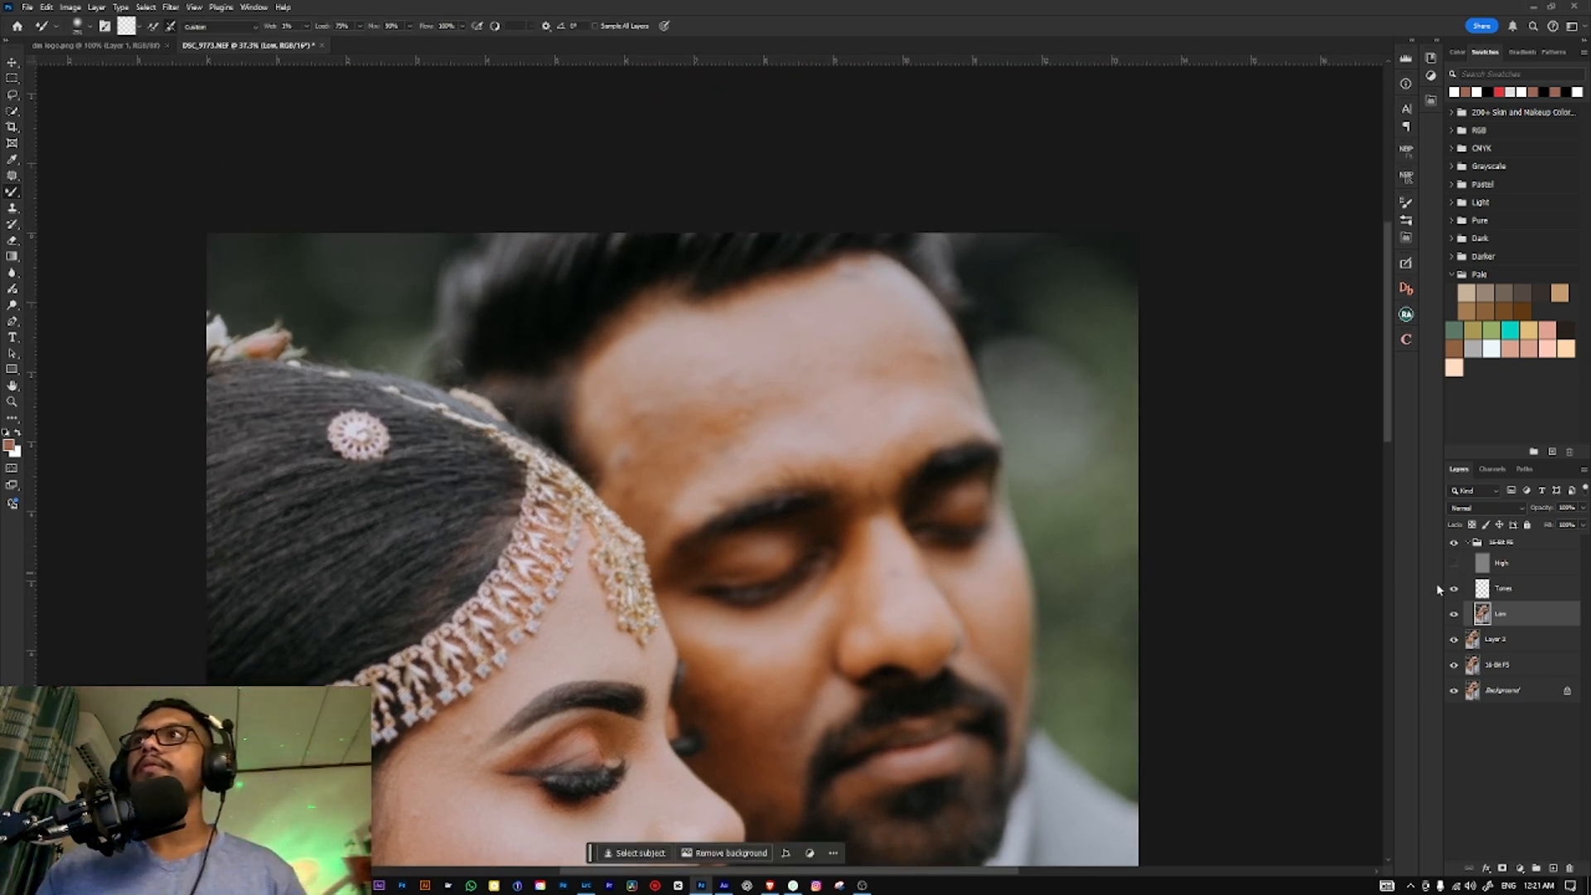
left_click(1454, 565)
scroll(756, 393, "up", 2)
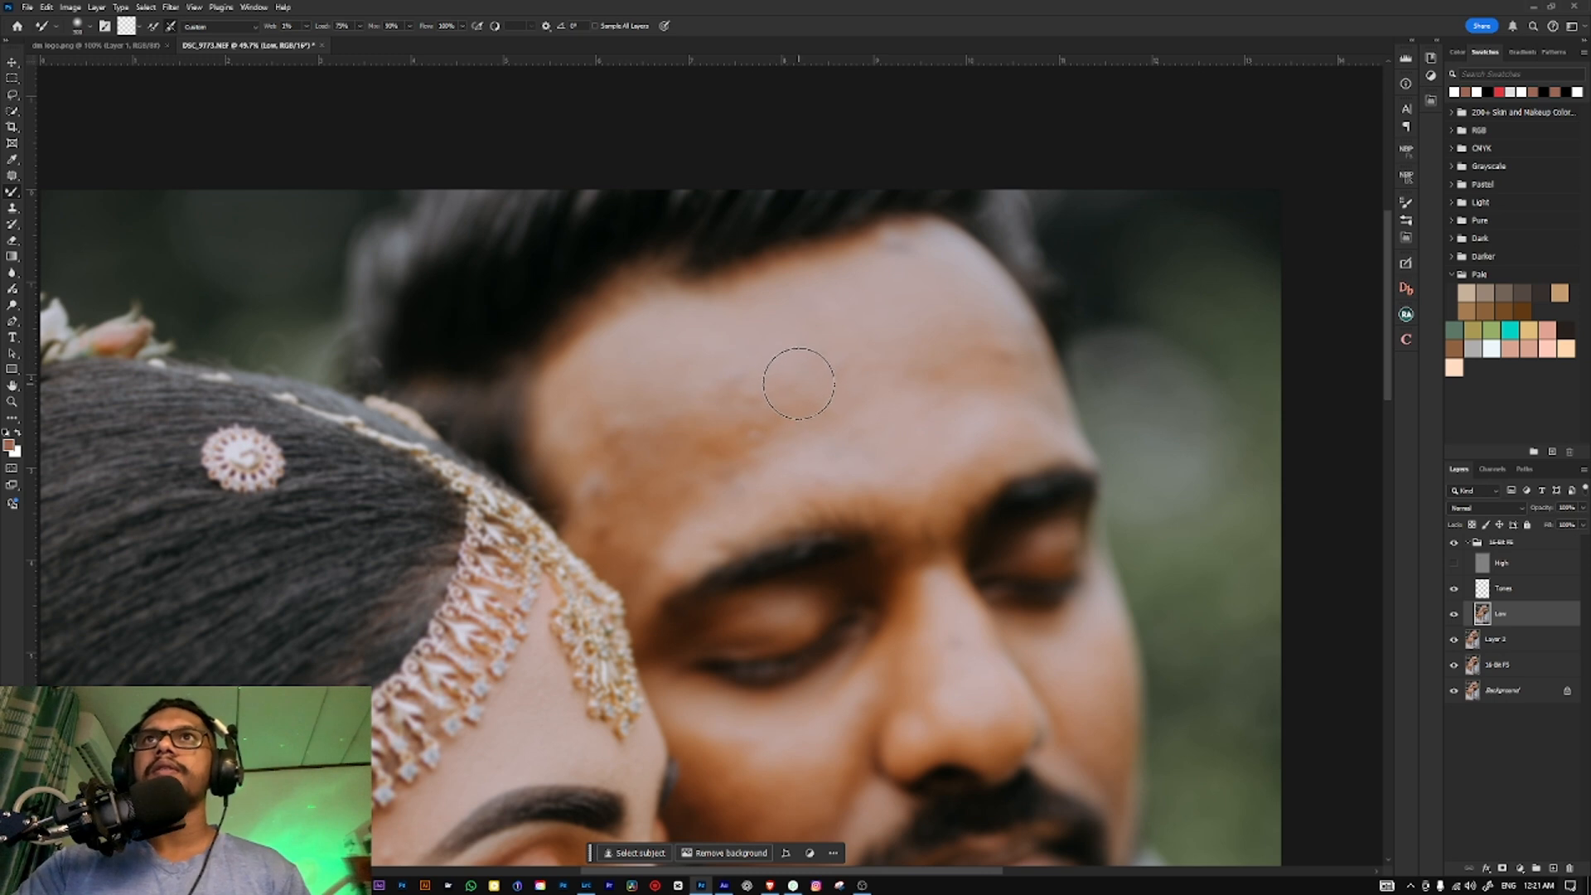
key("ctrl")
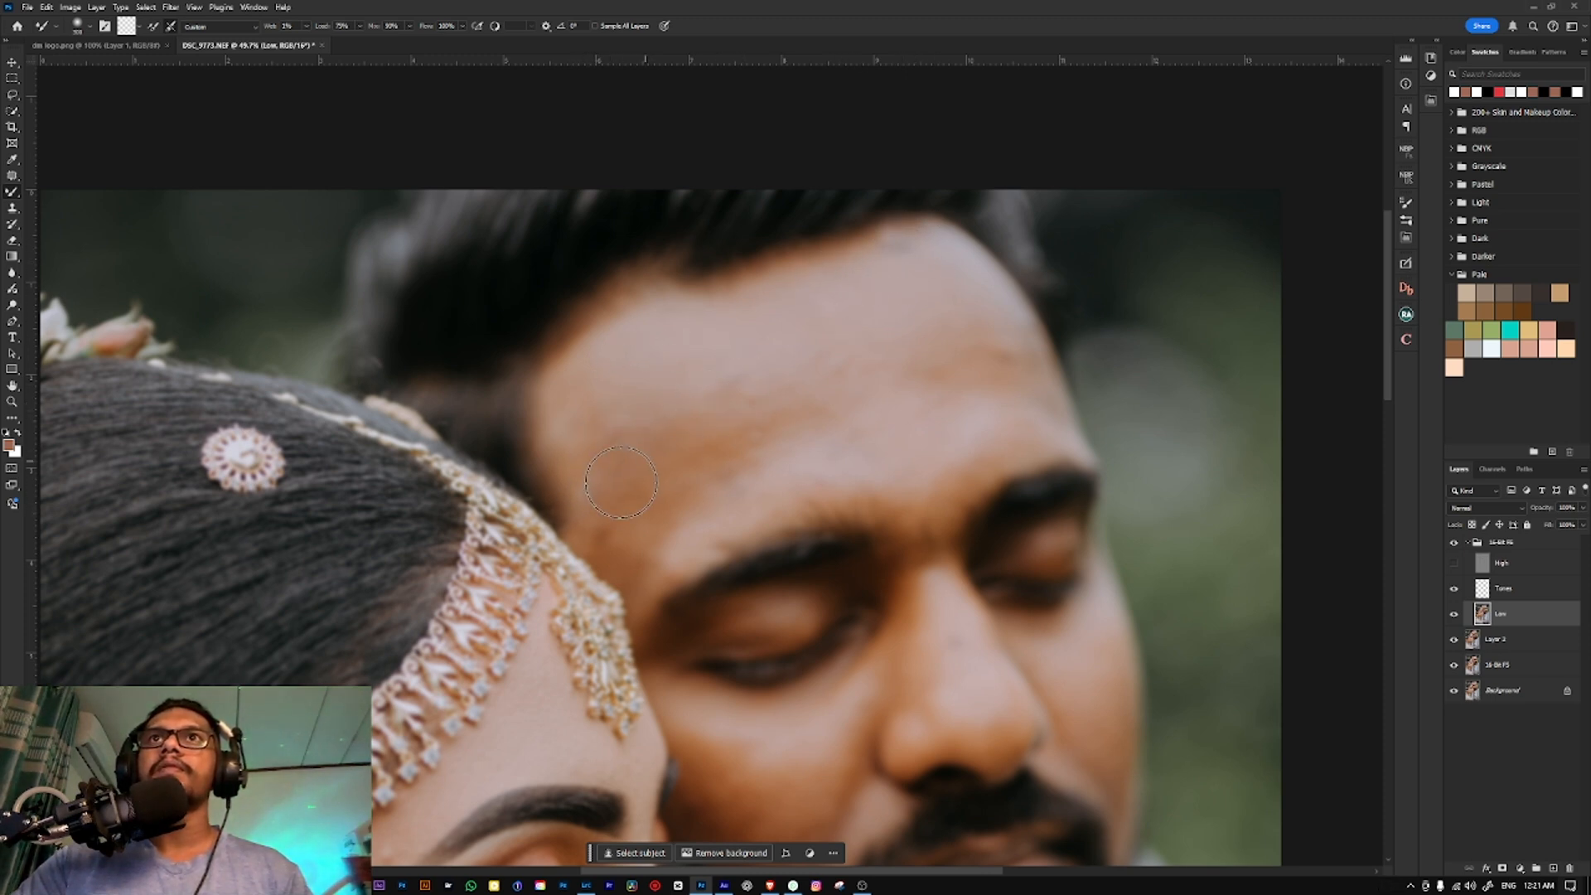
key("bracketright")
key("bracketright")
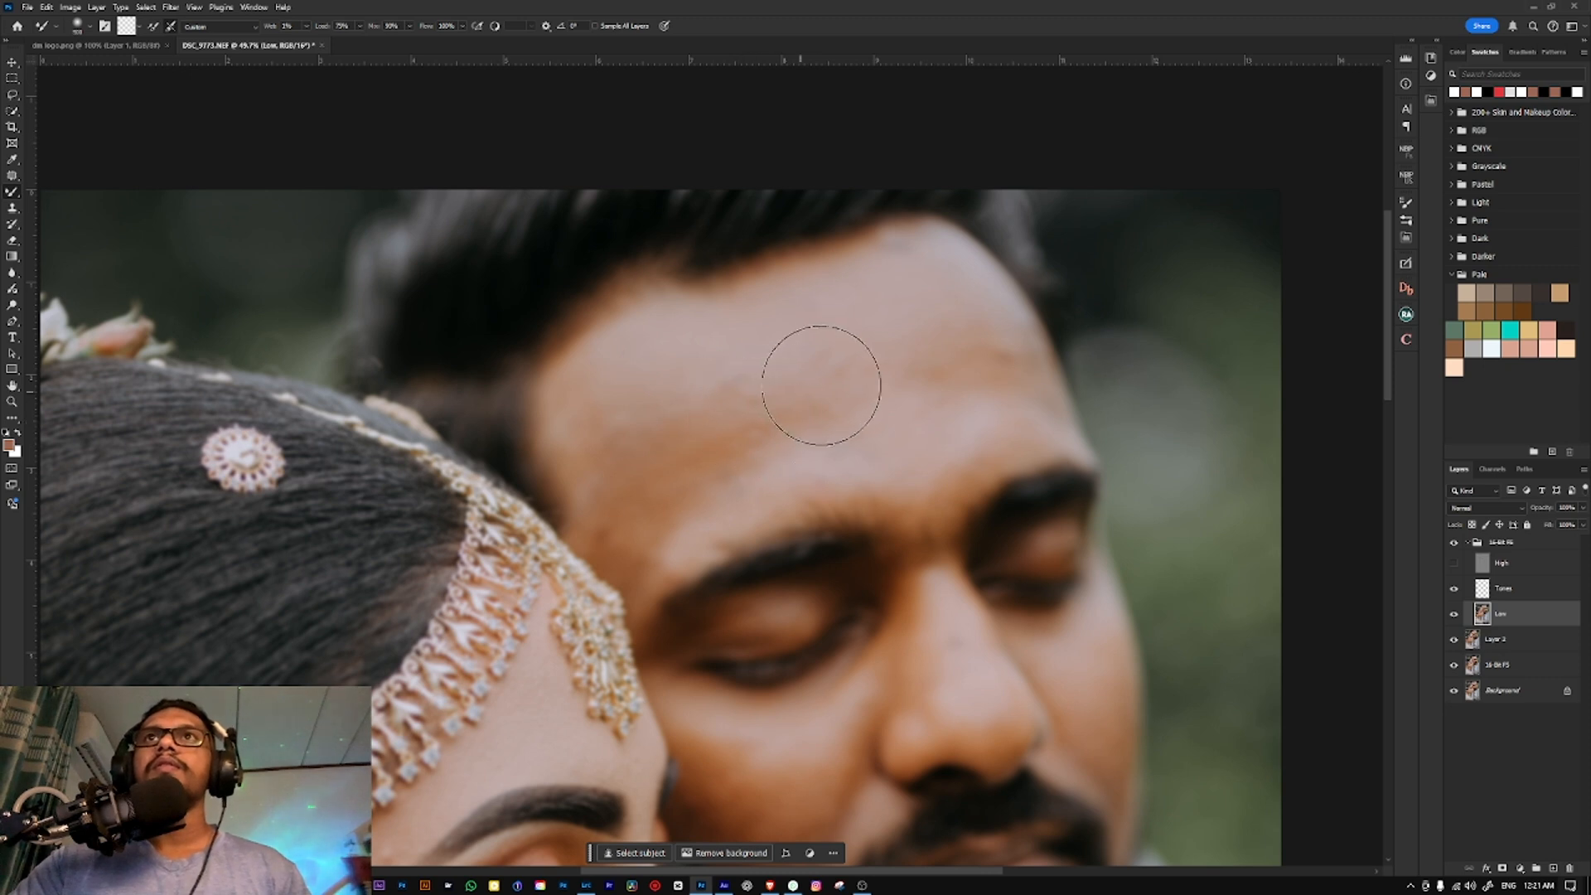
key("bracketleft")
mouse_move(641, 542)
left_mouse_down()
mouse_move(657, 515)
mouse_move(582, 531)
left_mouse_up()
key("bracketright")
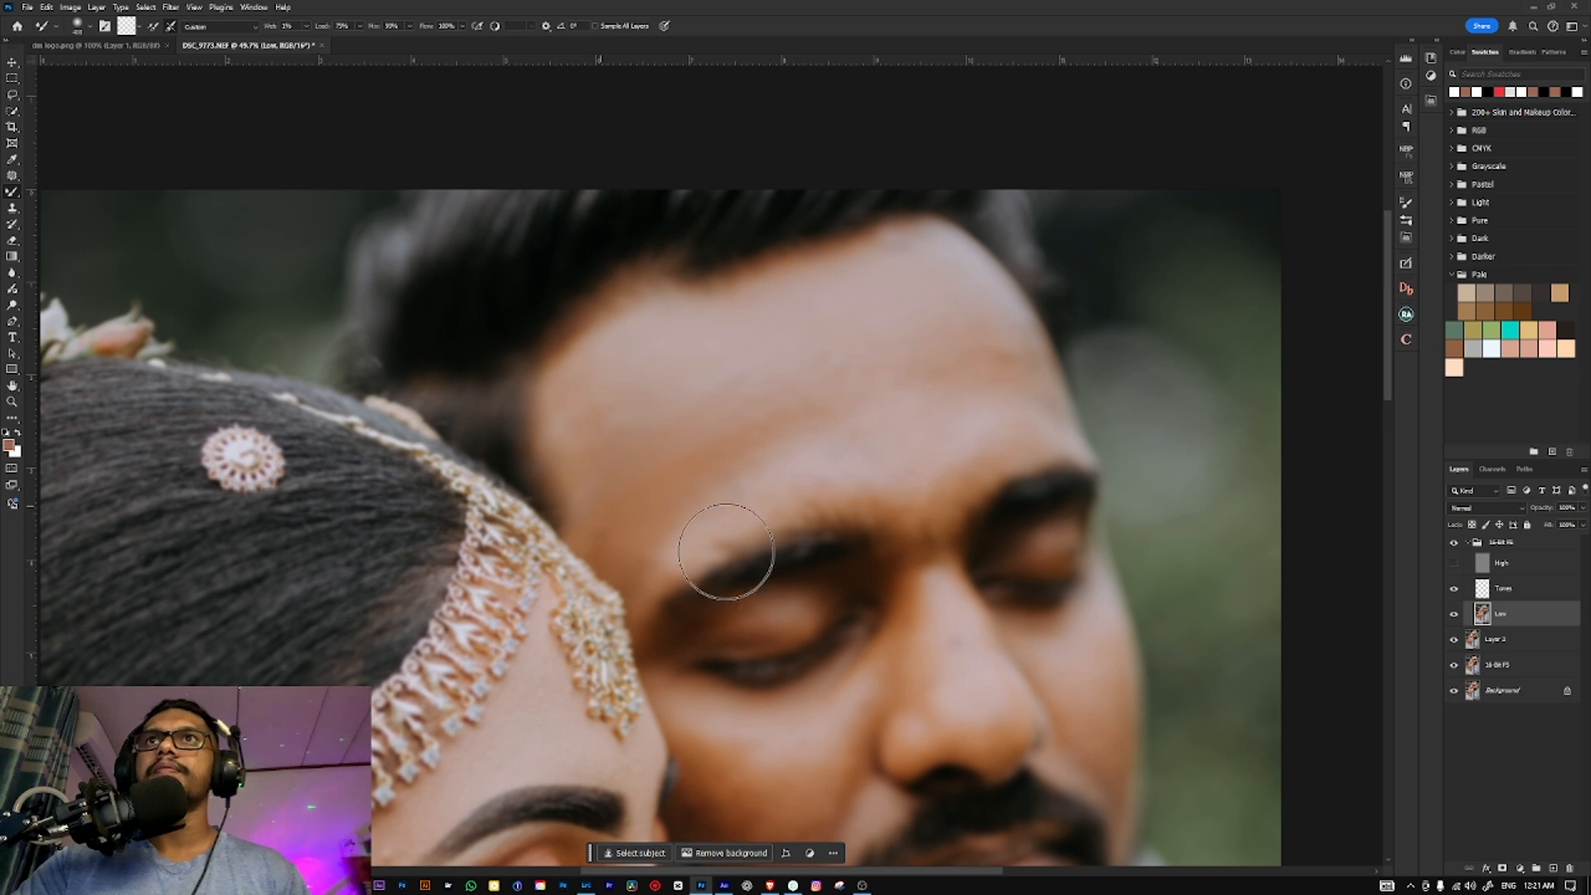
Step: Blend the uneven tones on the groom's nose and cheeks on the Low layer, adapting the brush size to each area
left_click_drag(861, 643, 742, 434)
key("bracketleft")
left_click_drag(869, 478, 827, 406)
key("bracketright")
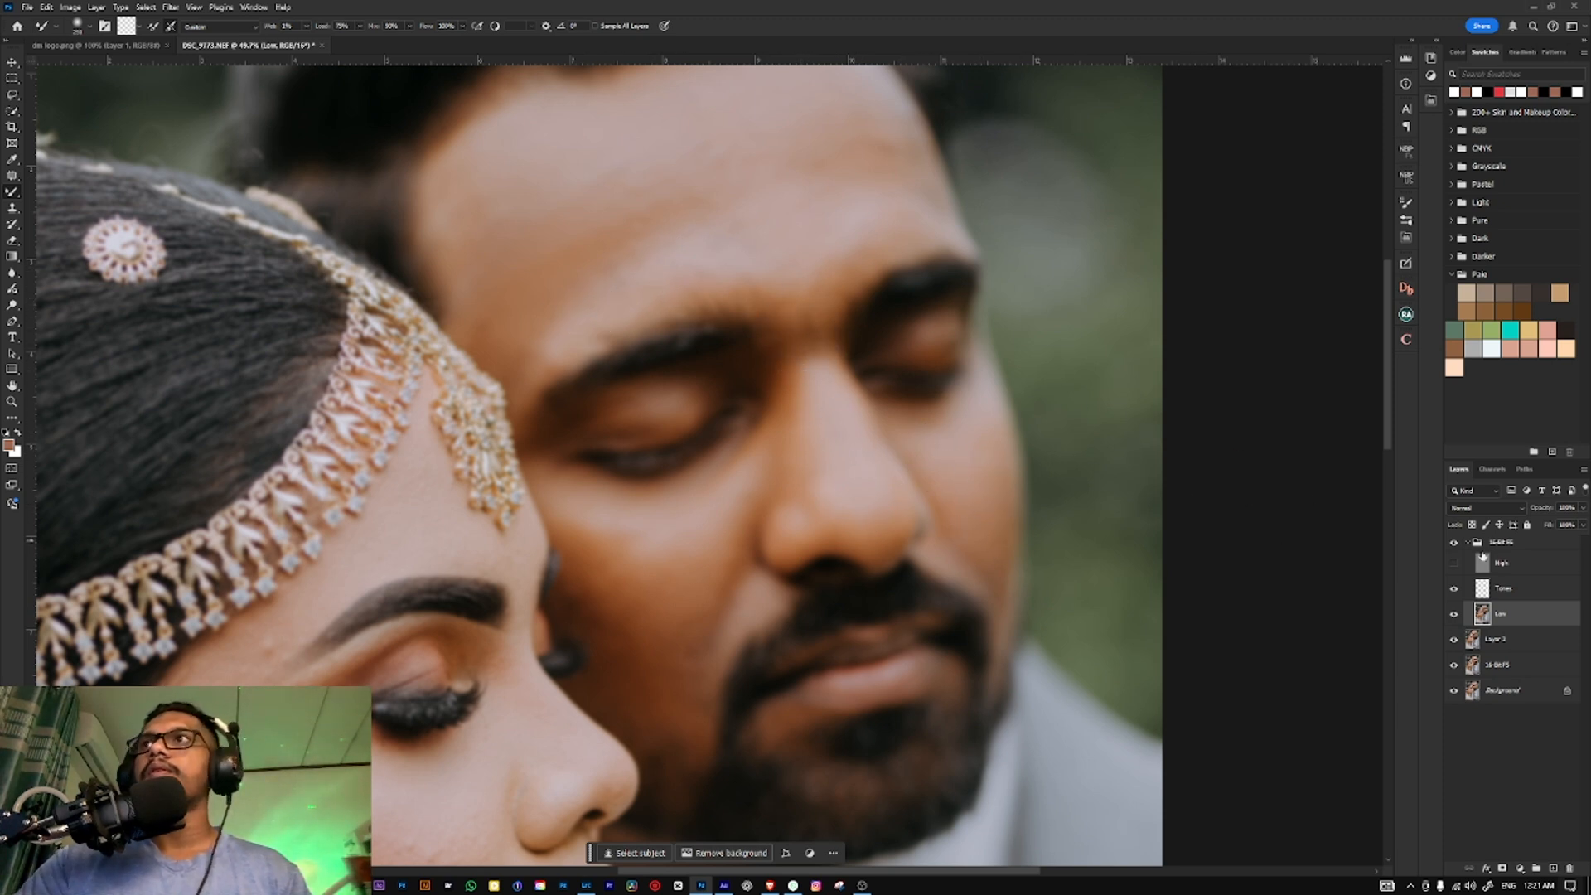
Step: Show the High layer and compare the groom's face before and after by toggling the frequency separation group's visibility
left_click(1454, 563)
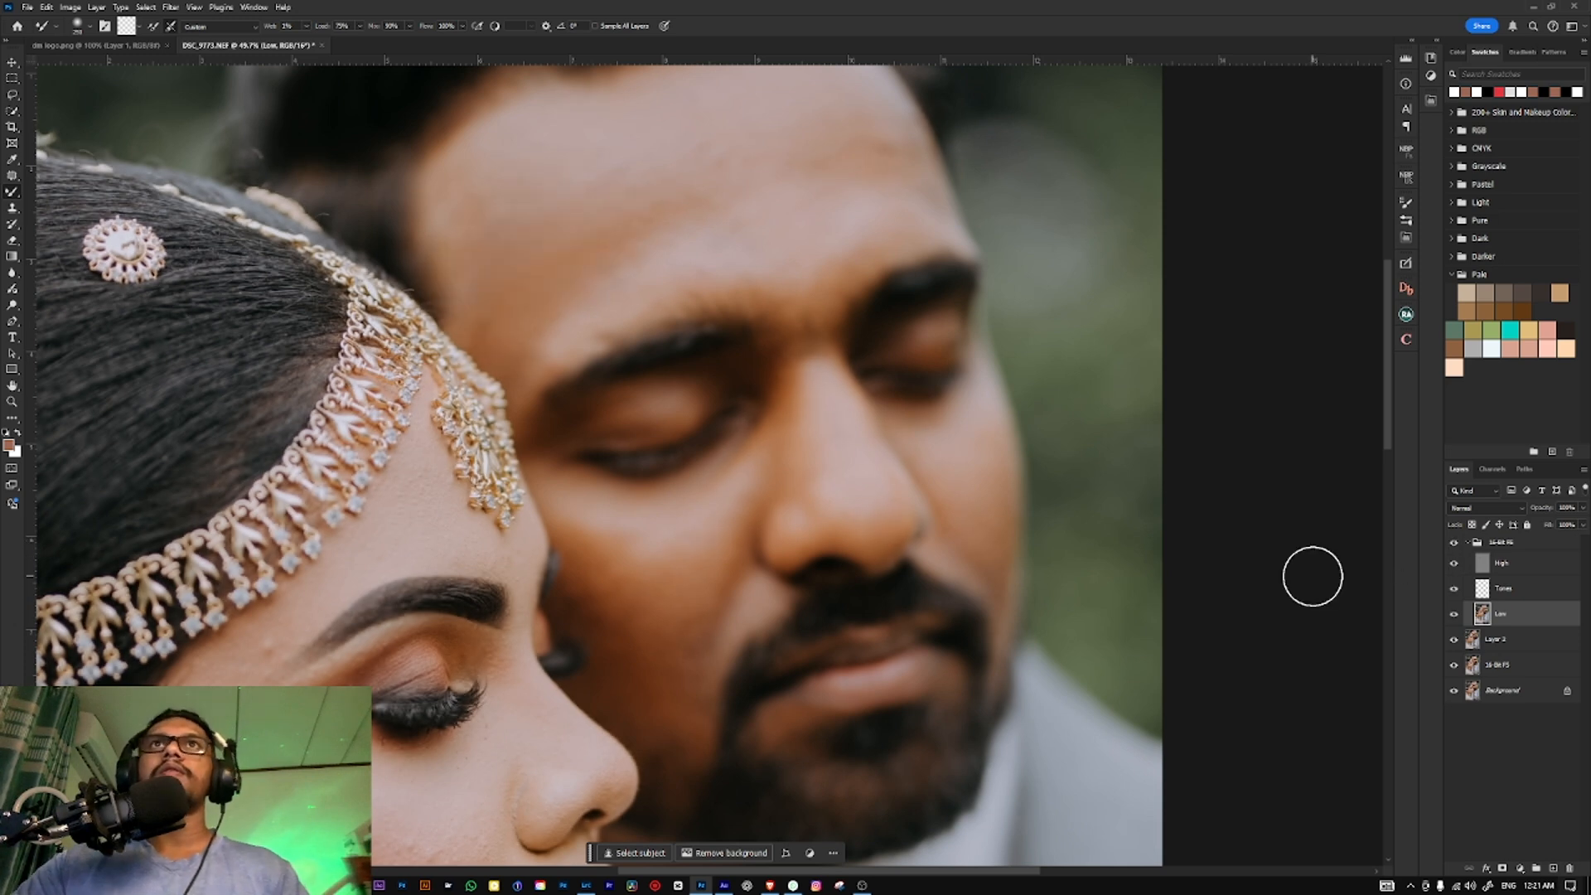
left_click(1455, 544)
left_click(1455, 545)
left_click(1455, 543)
left_click(1455, 544)
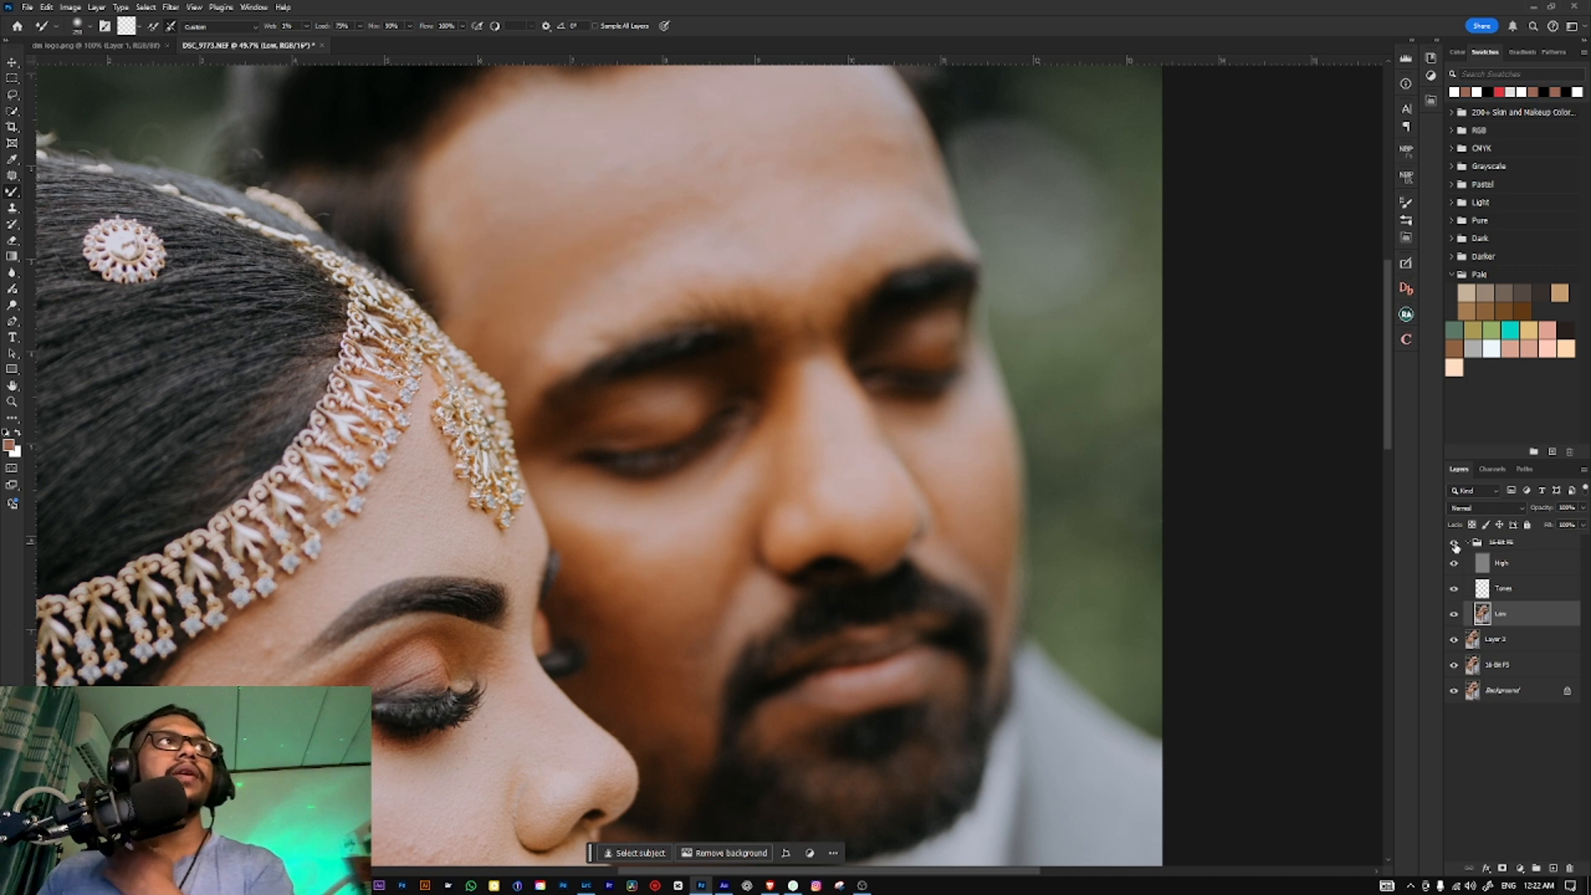
left_click(1455, 543)
left_click(1455, 544)
left_click(1455, 544)
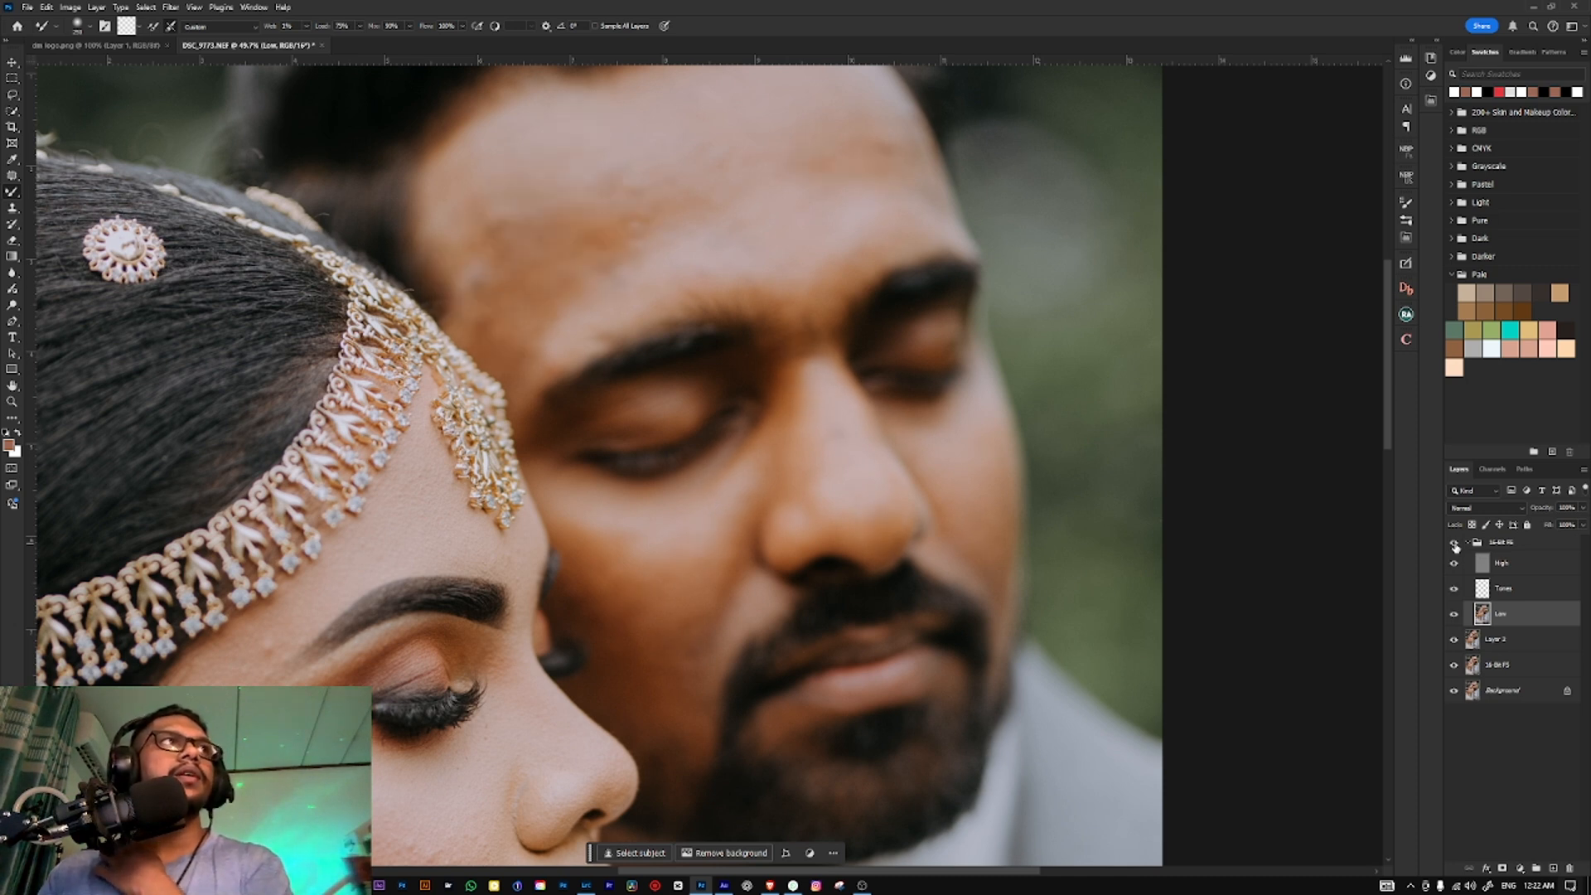
left_click(1454, 544)
left_click(1454, 543)
left_click(1455, 544)
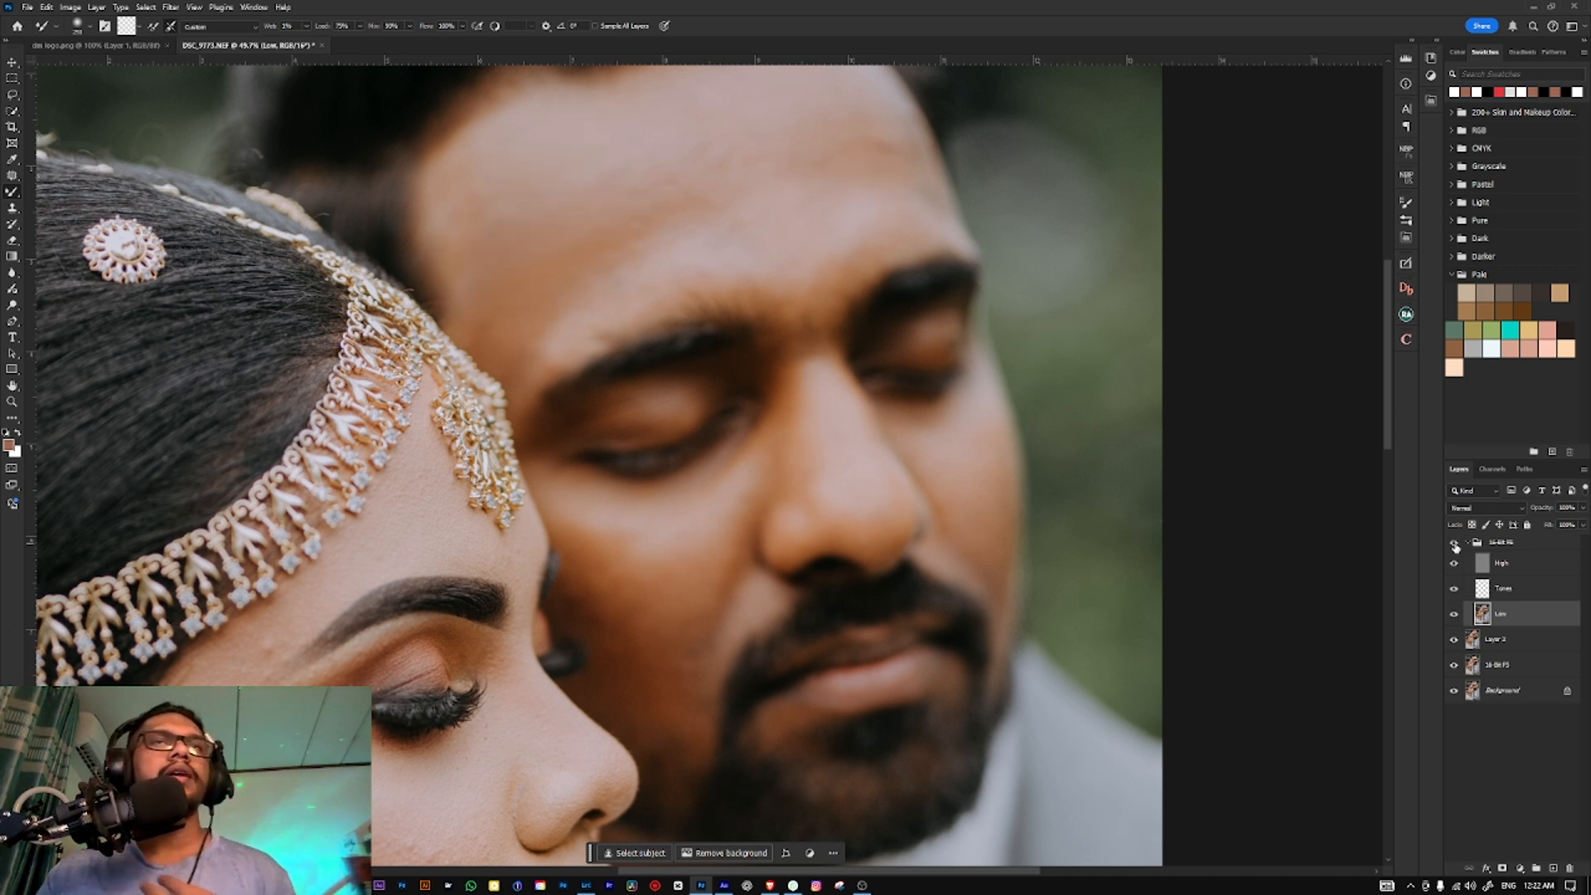
left_click(1455, 544)
left_click(1455, 543)
Step: Blend the bride's forehead around the brow on the Low layer with High hidden, and show High again to check
scroll(550, 537, "down", 2)
scroll(605, 547, "up", 3)
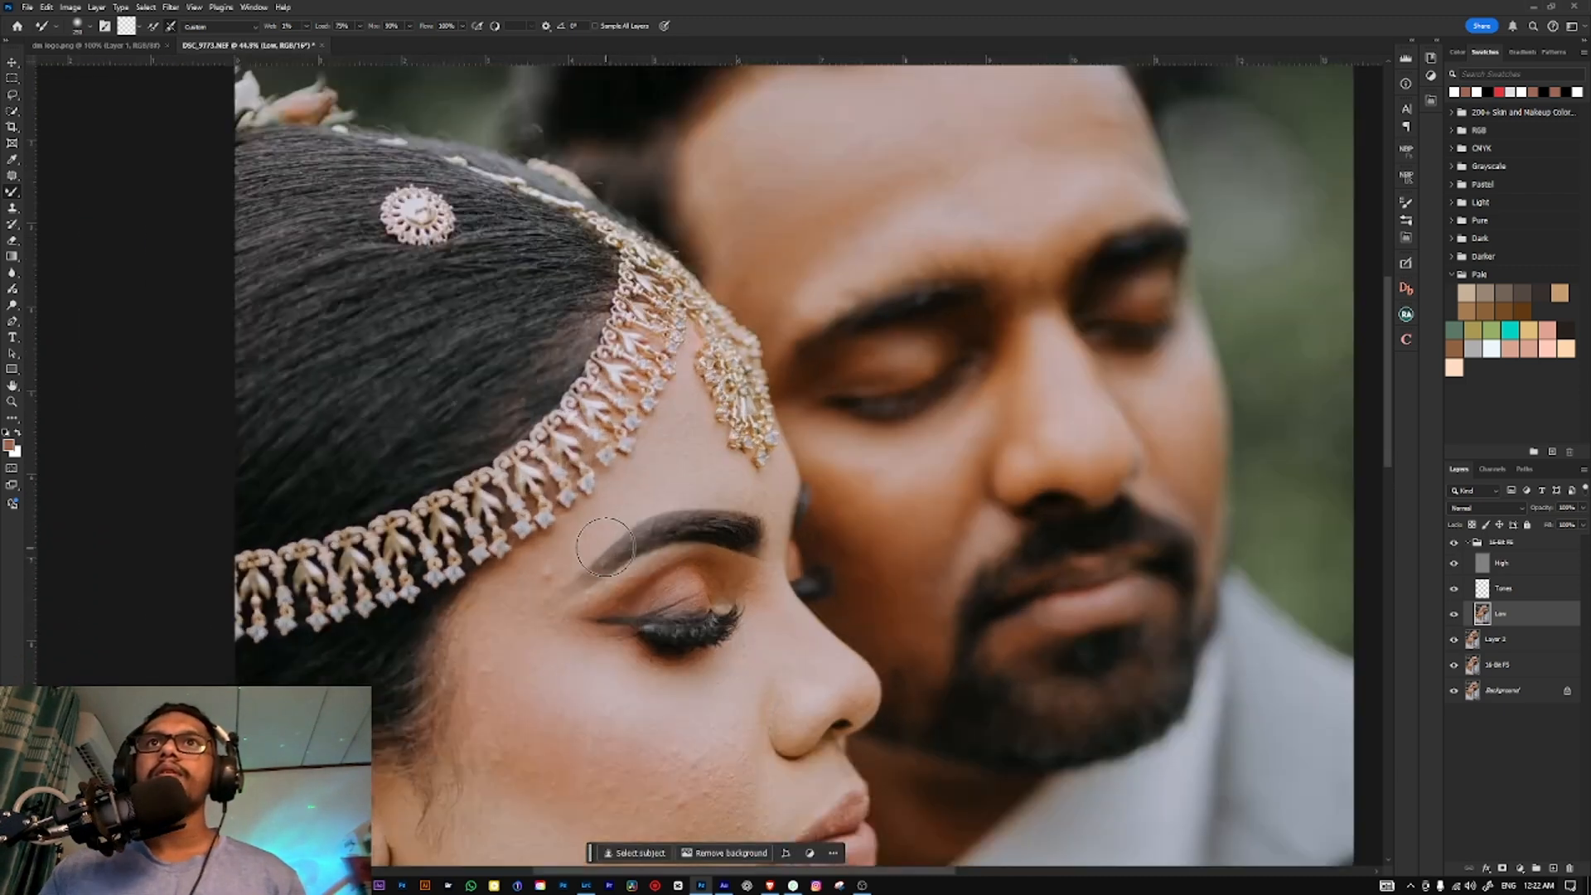
scroll(605, 547, "up", 2)
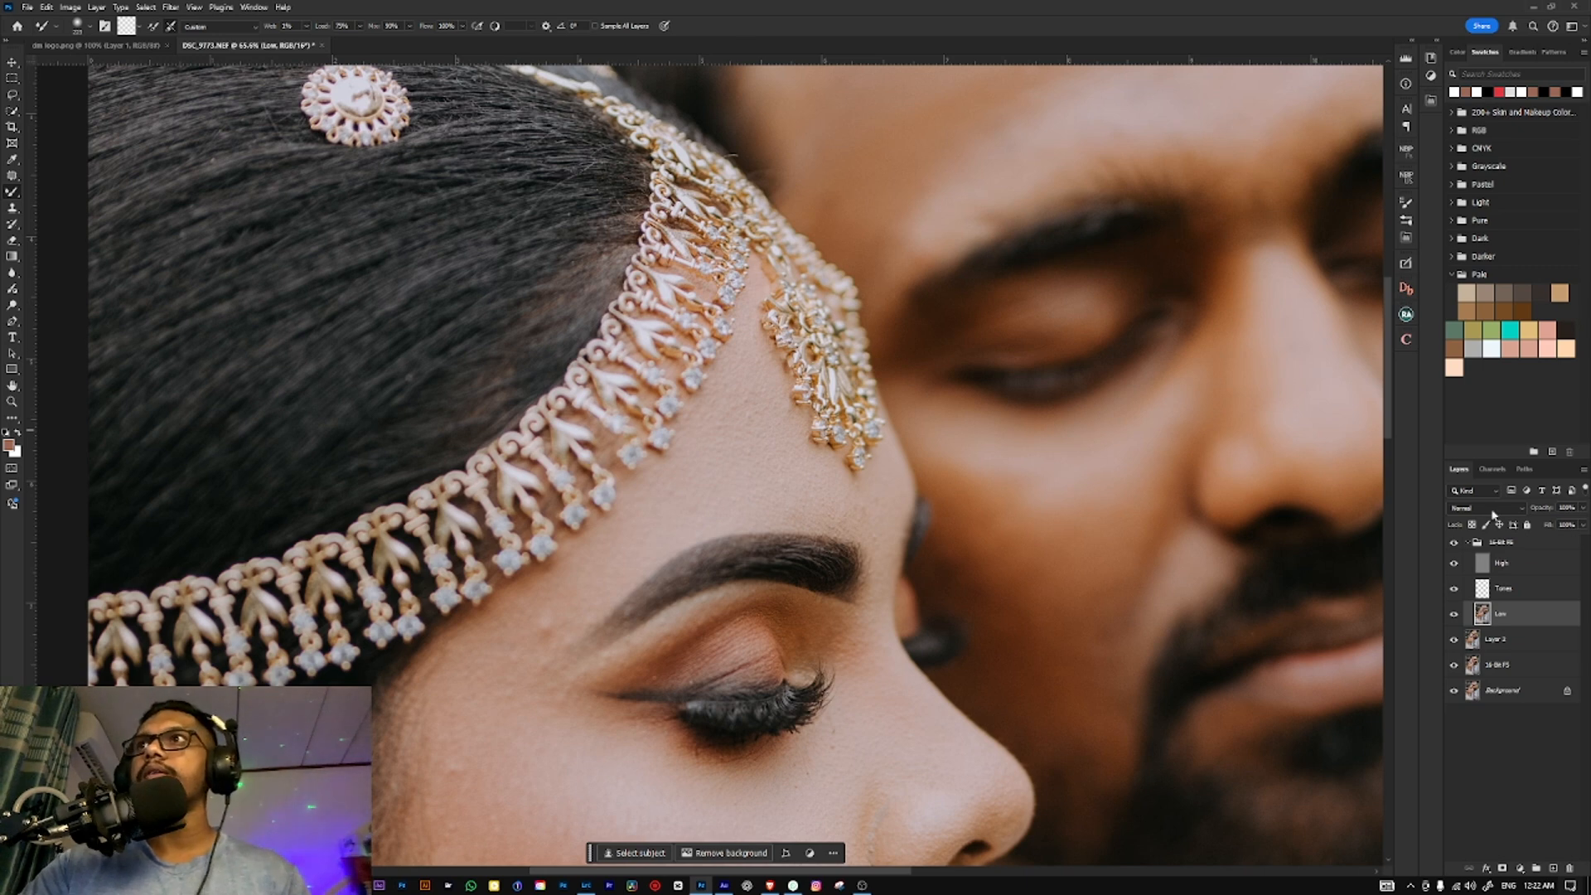
left_click(1456, 562)
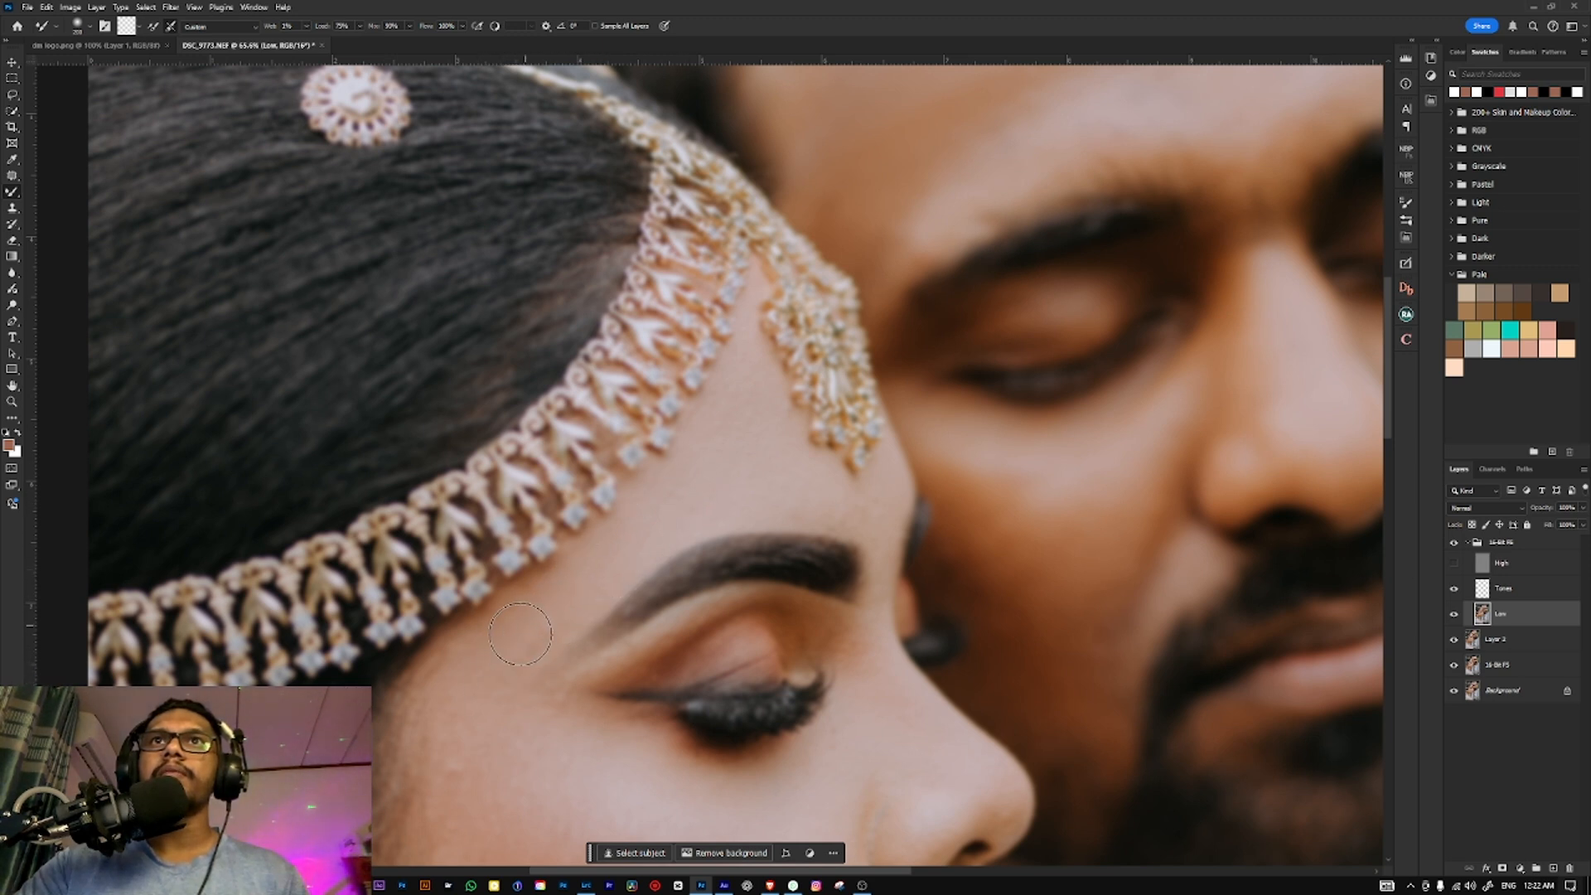
left_click(1454, 562)
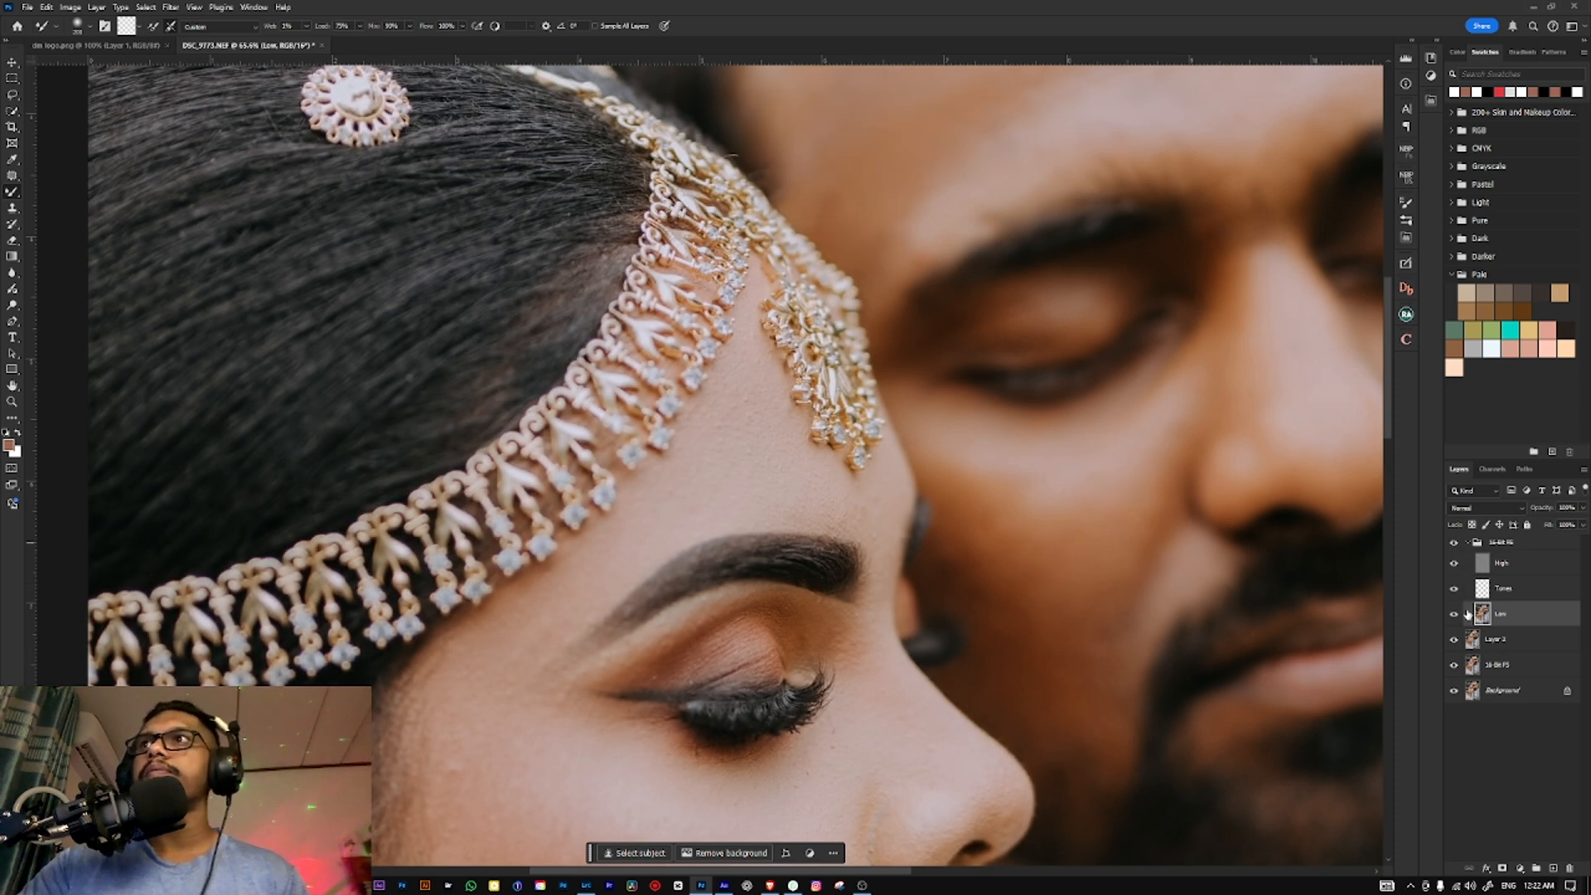
Step: Hide the High layer and smooth the bride's temple and upper cheek beside the eye with the Mixer Brush
left_click(1454, 564)
left_click_drag(657, 660, 722, 430)
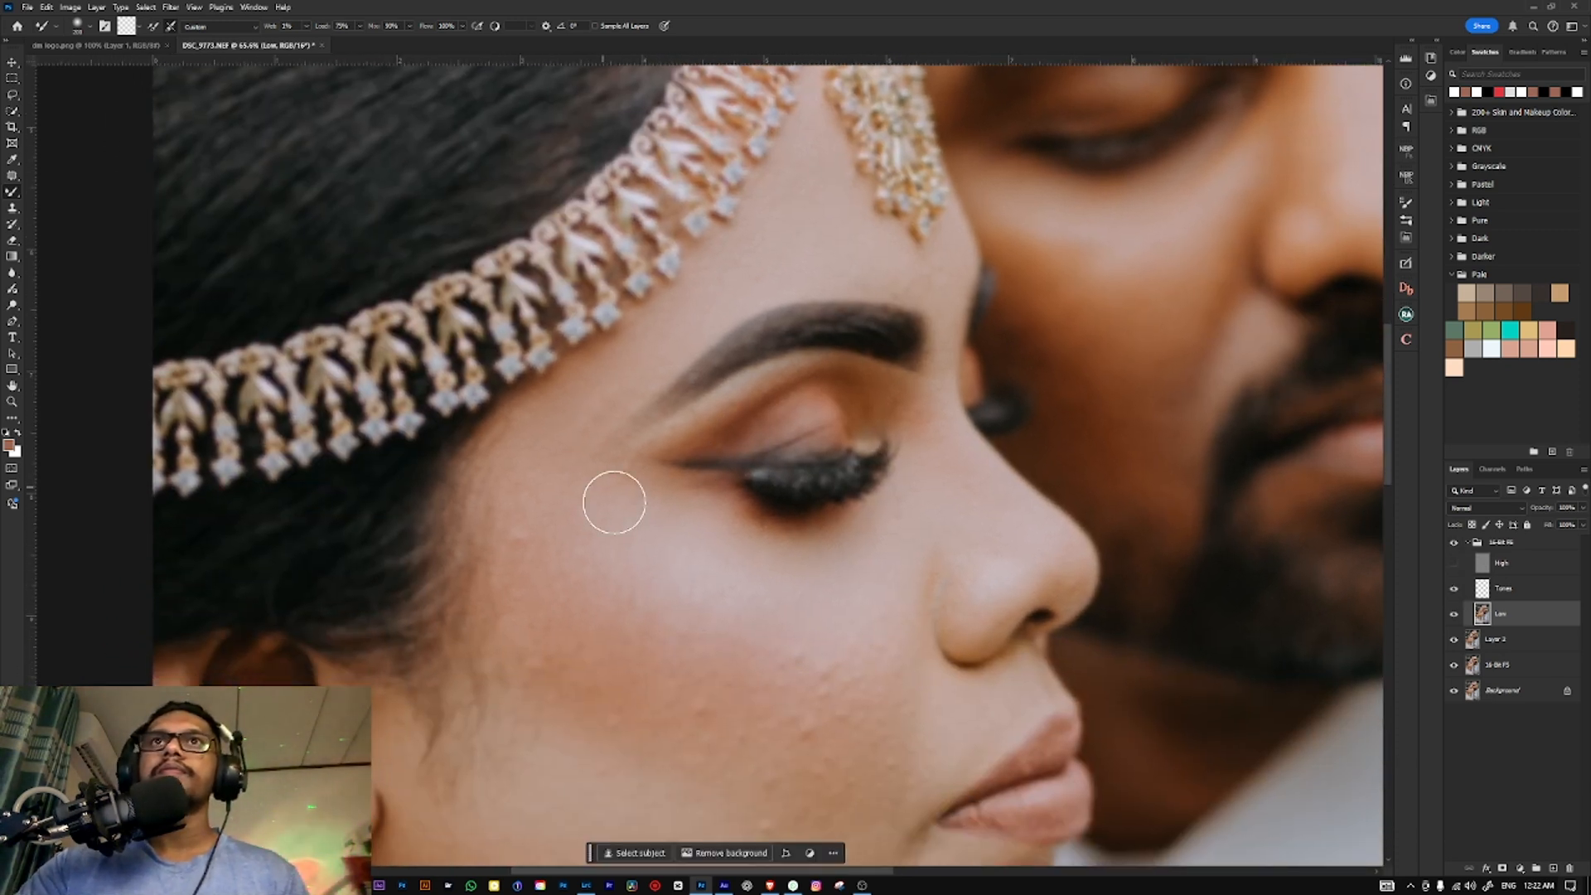
left_click_drag(671, 630, 646, 536)
key("bracketright")
key("bracketright")
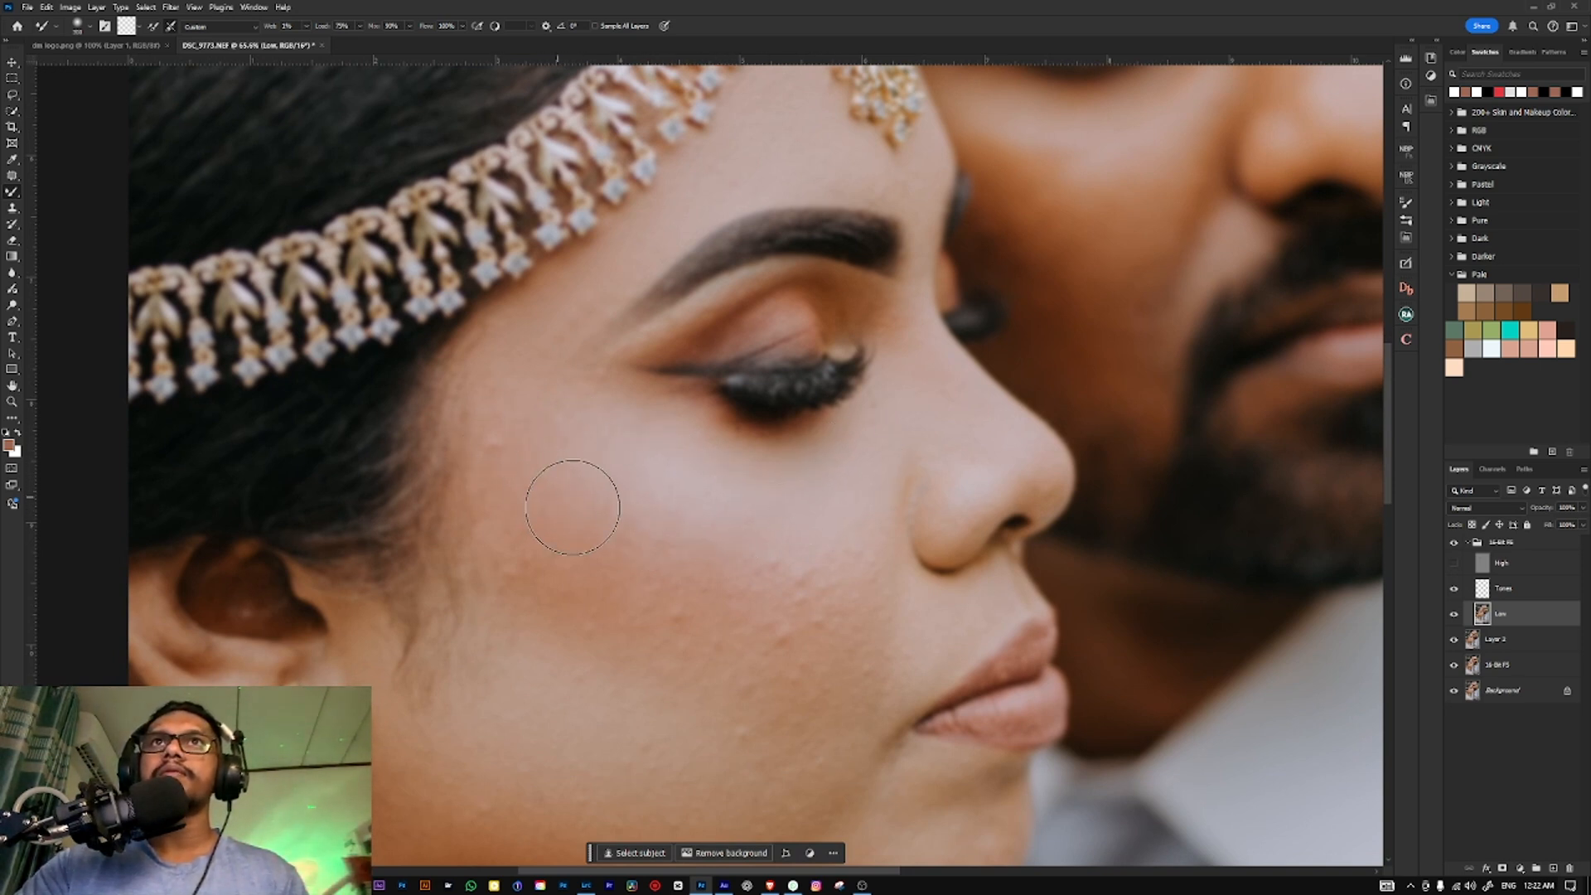
key("bracketleft")
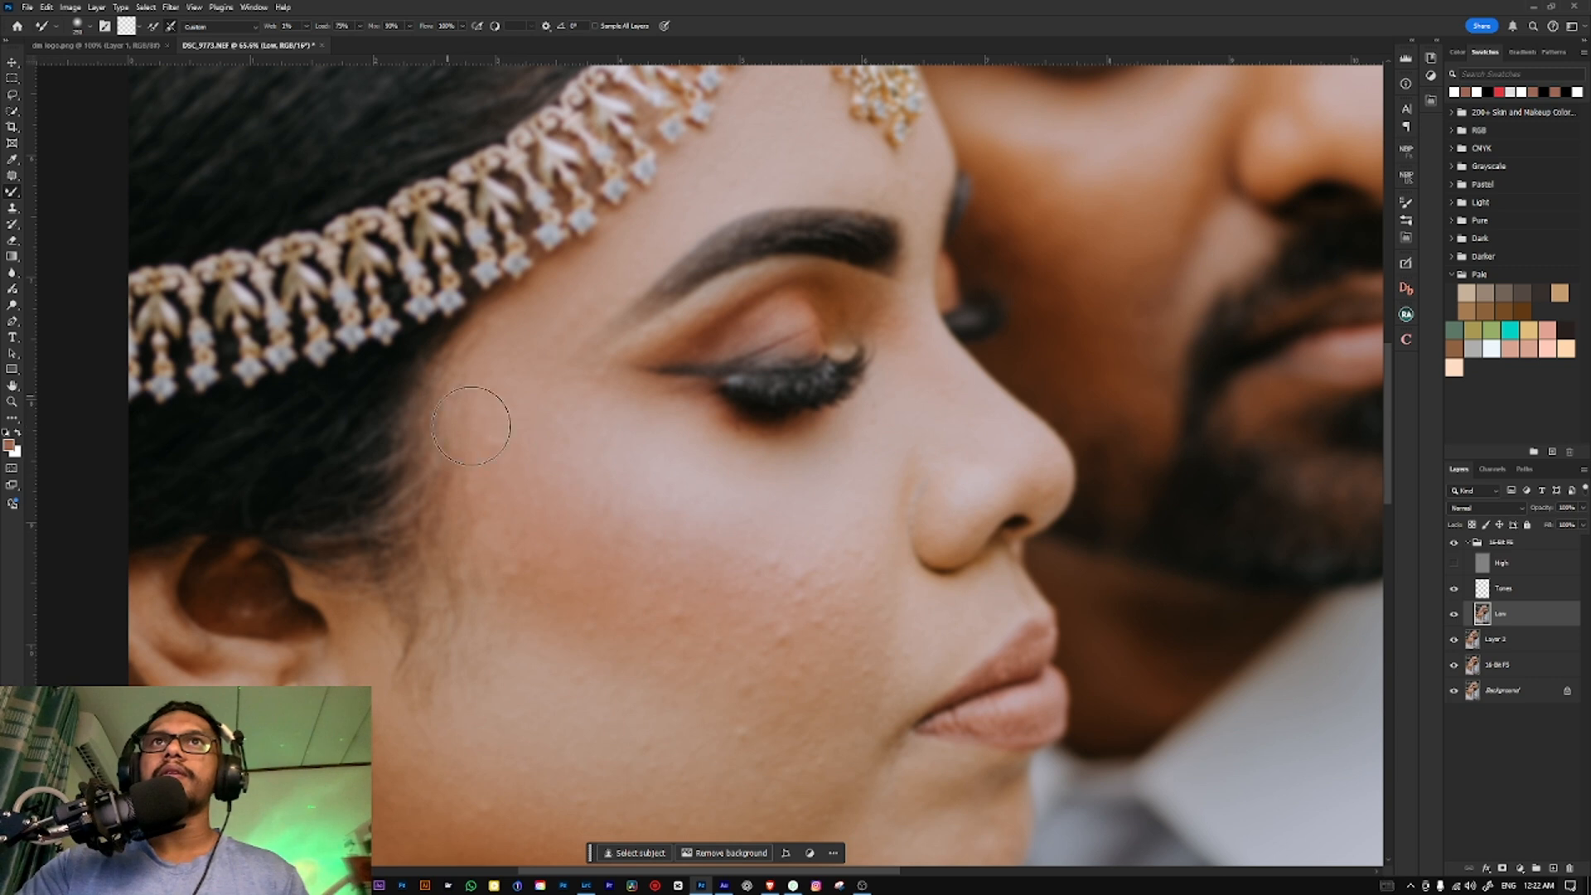
Step: Blend the bumps on the bride's cheek beside the nose and mouth, and enlarge the Mixer Brush for the lower cheek
left_click_drag(785, 598, 794, 461)
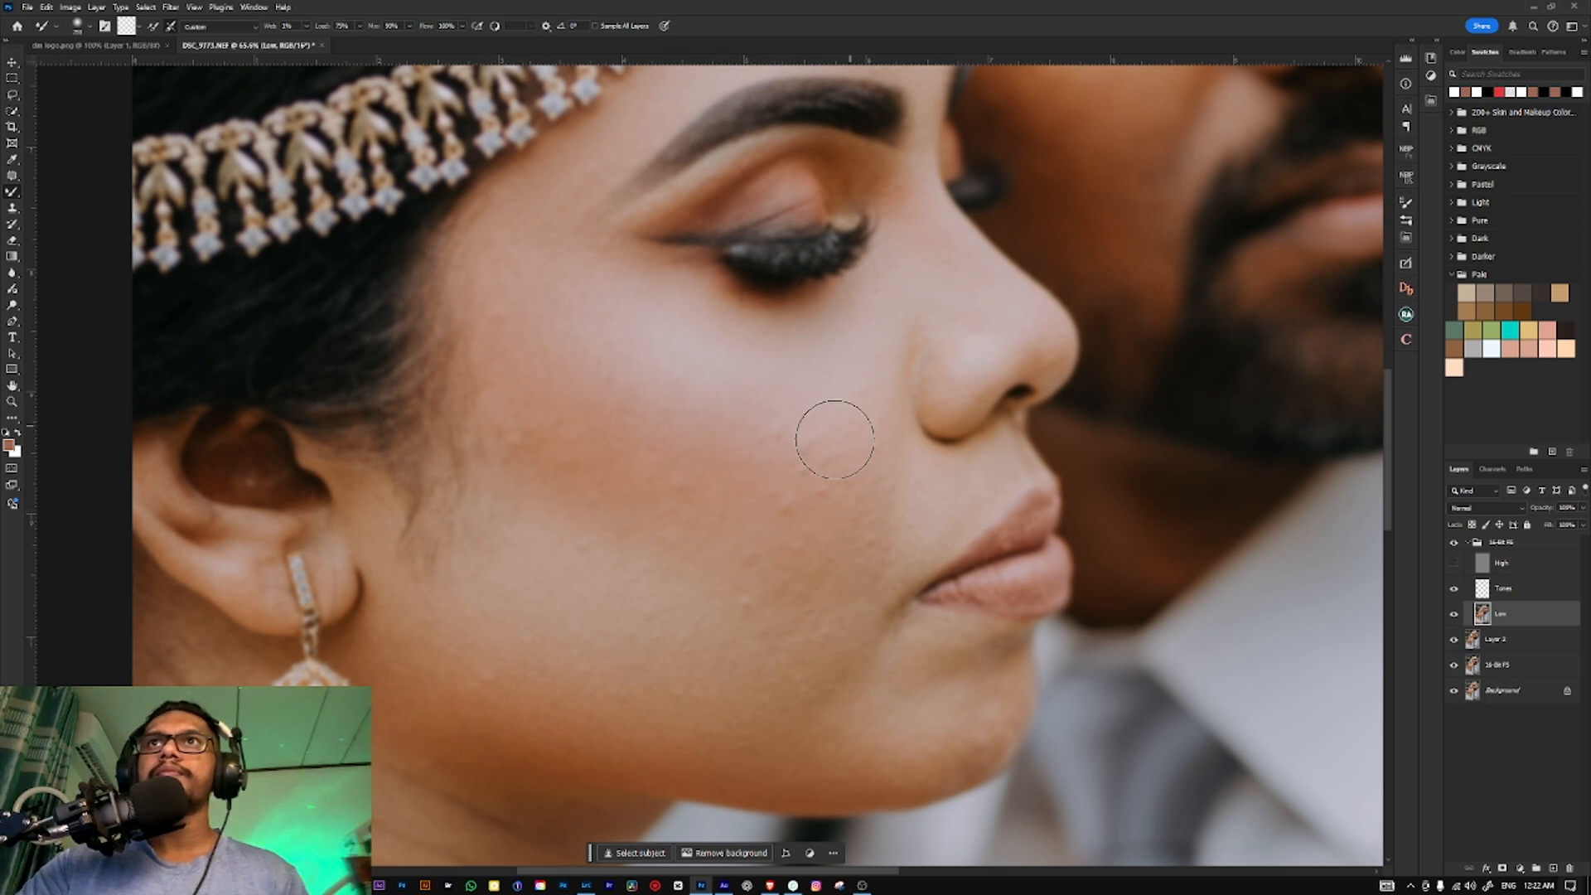
left_click(794, 460)
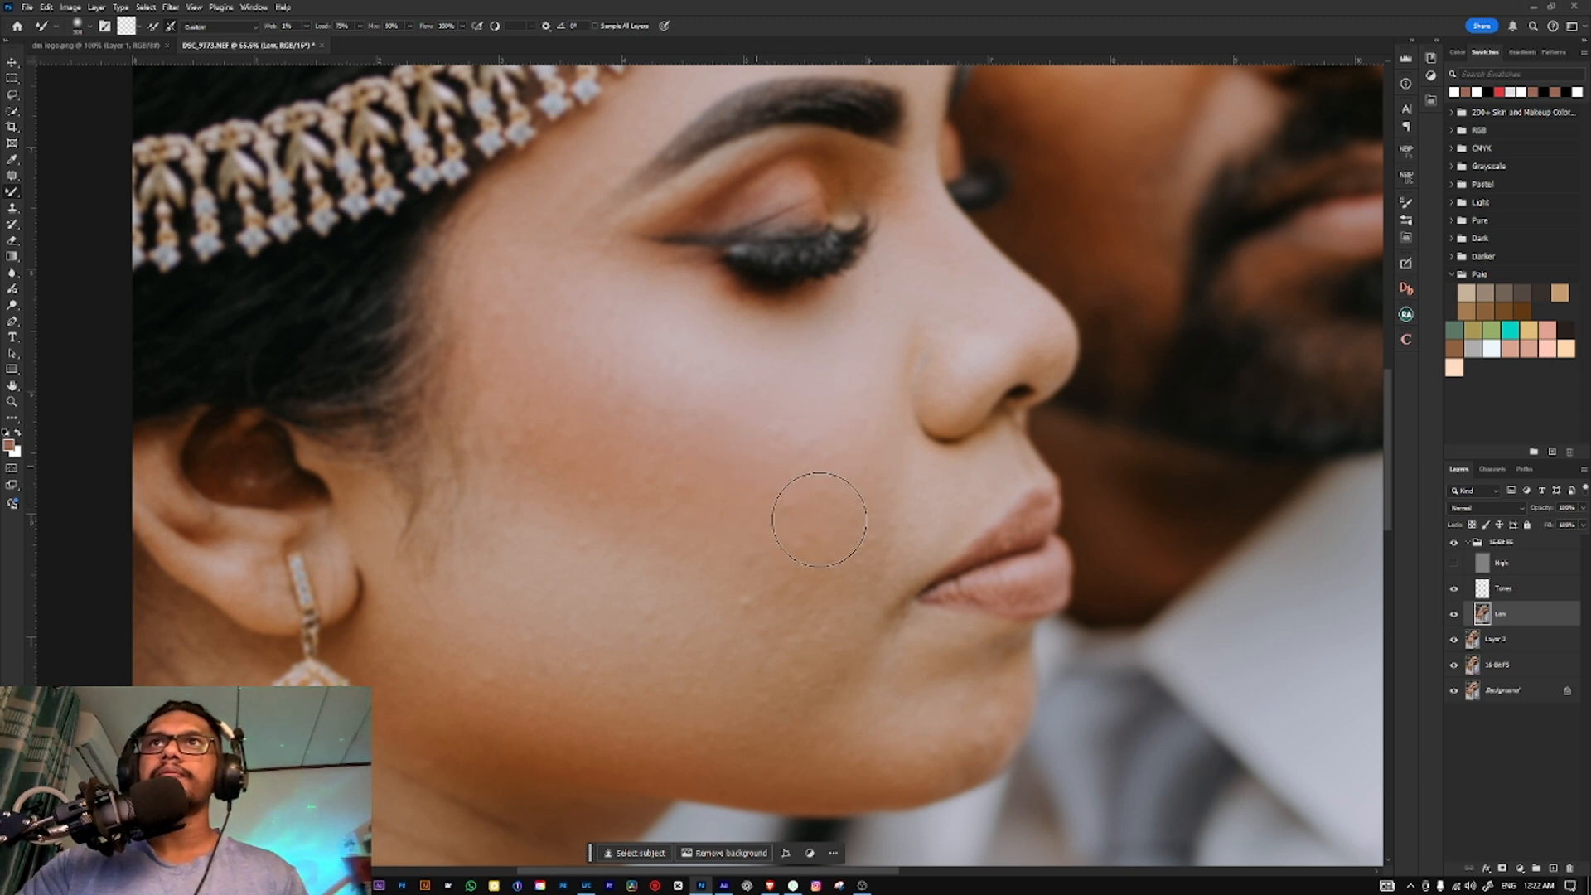
key("bracketright")
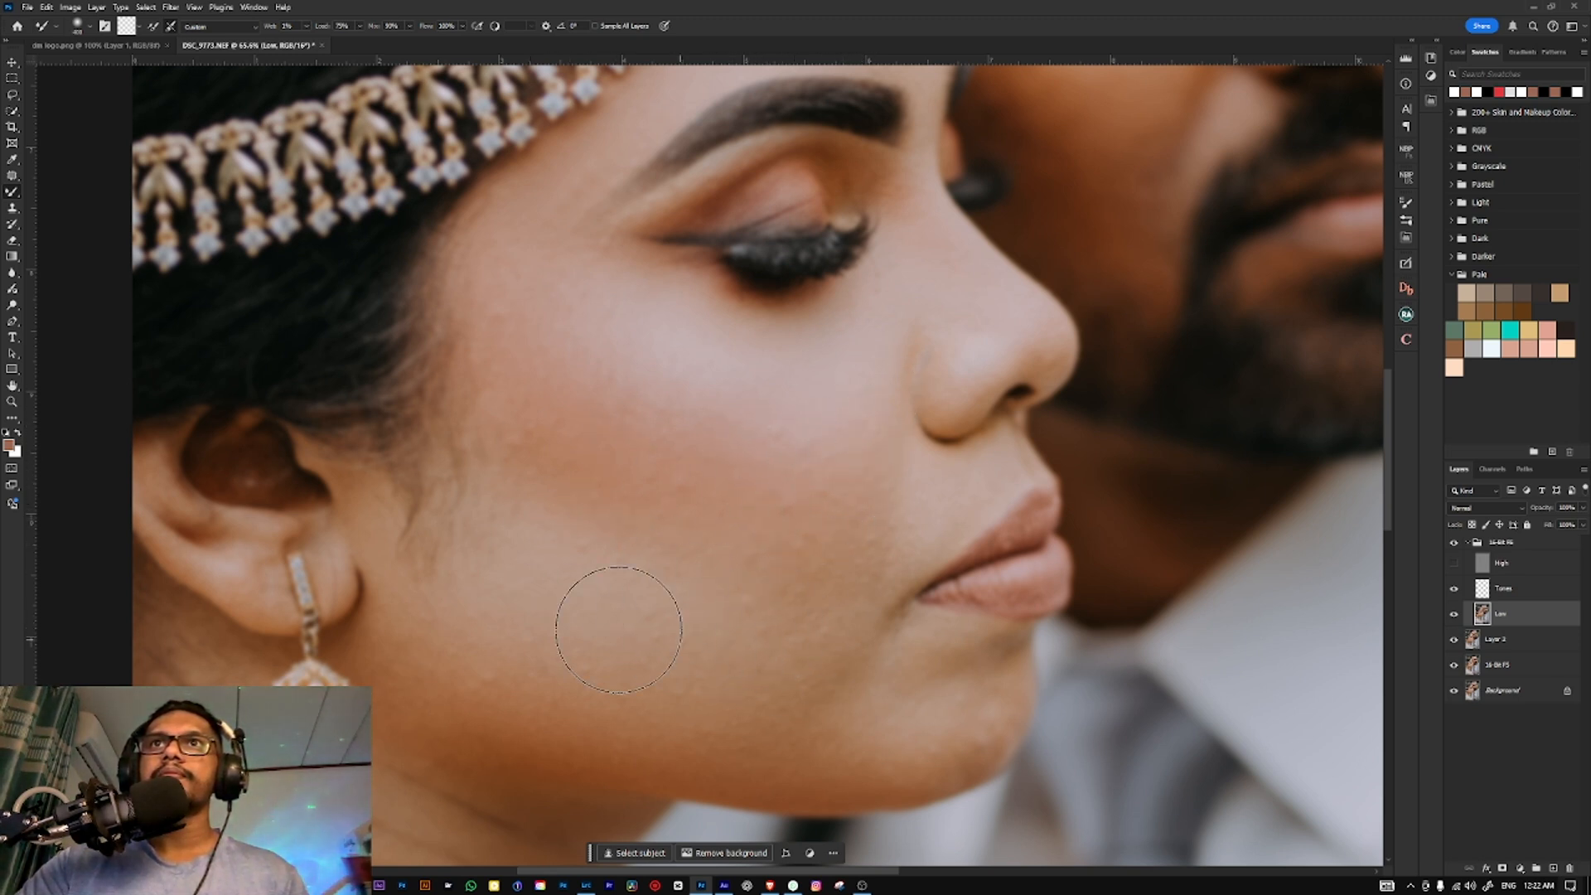
Step: Blend the skin on the bride's cheek and jaw on the Low layer with a smaller Mixer Brush
key("bracketleft")
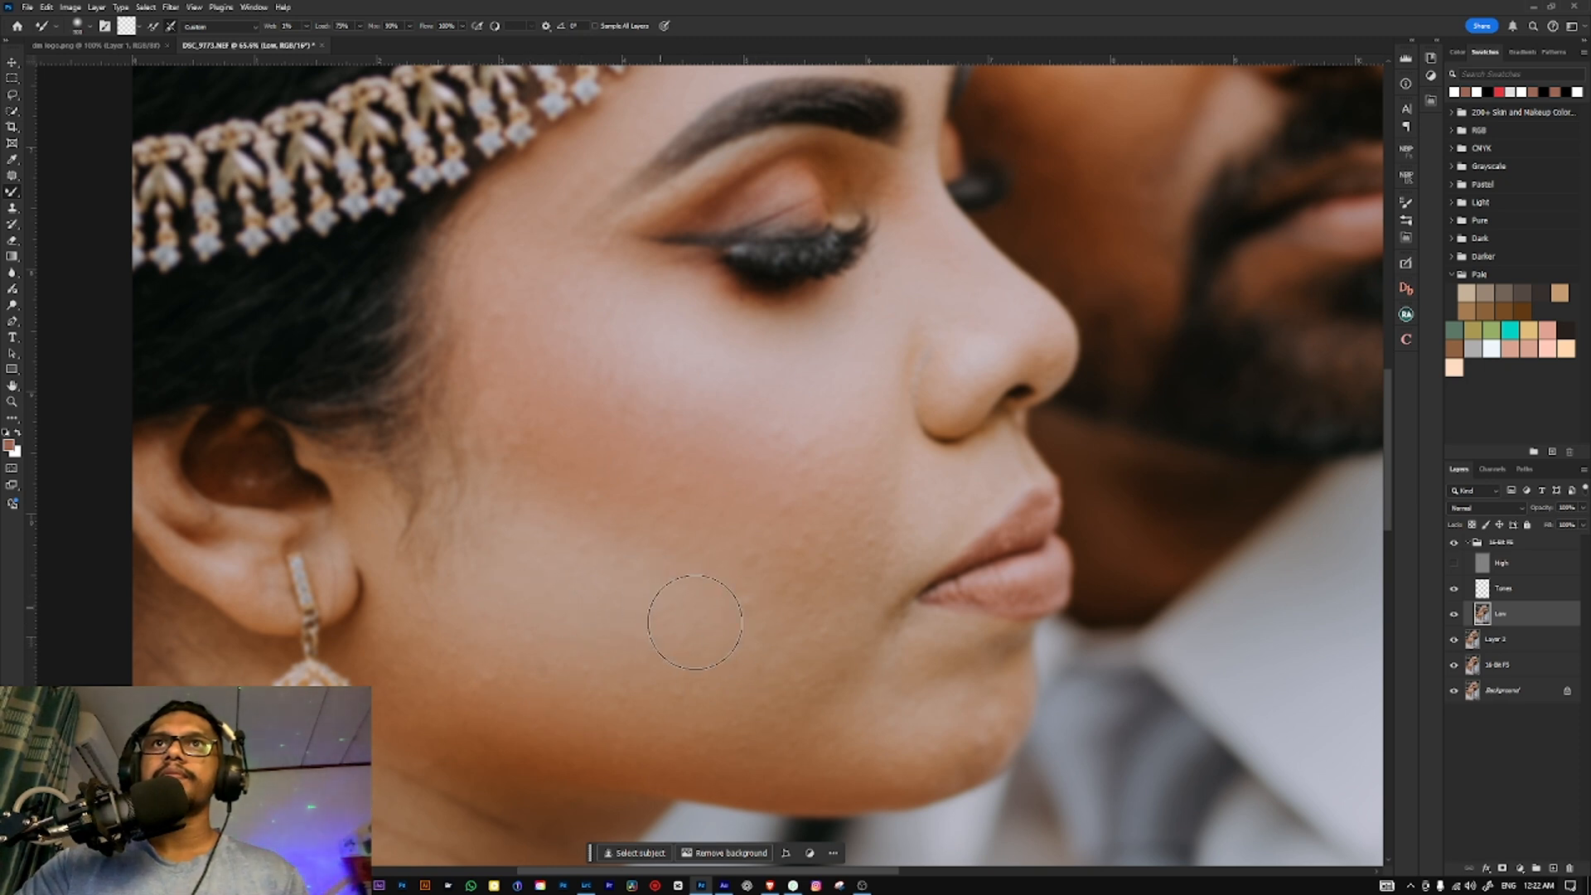
scroll(675, 557, "down", 4)
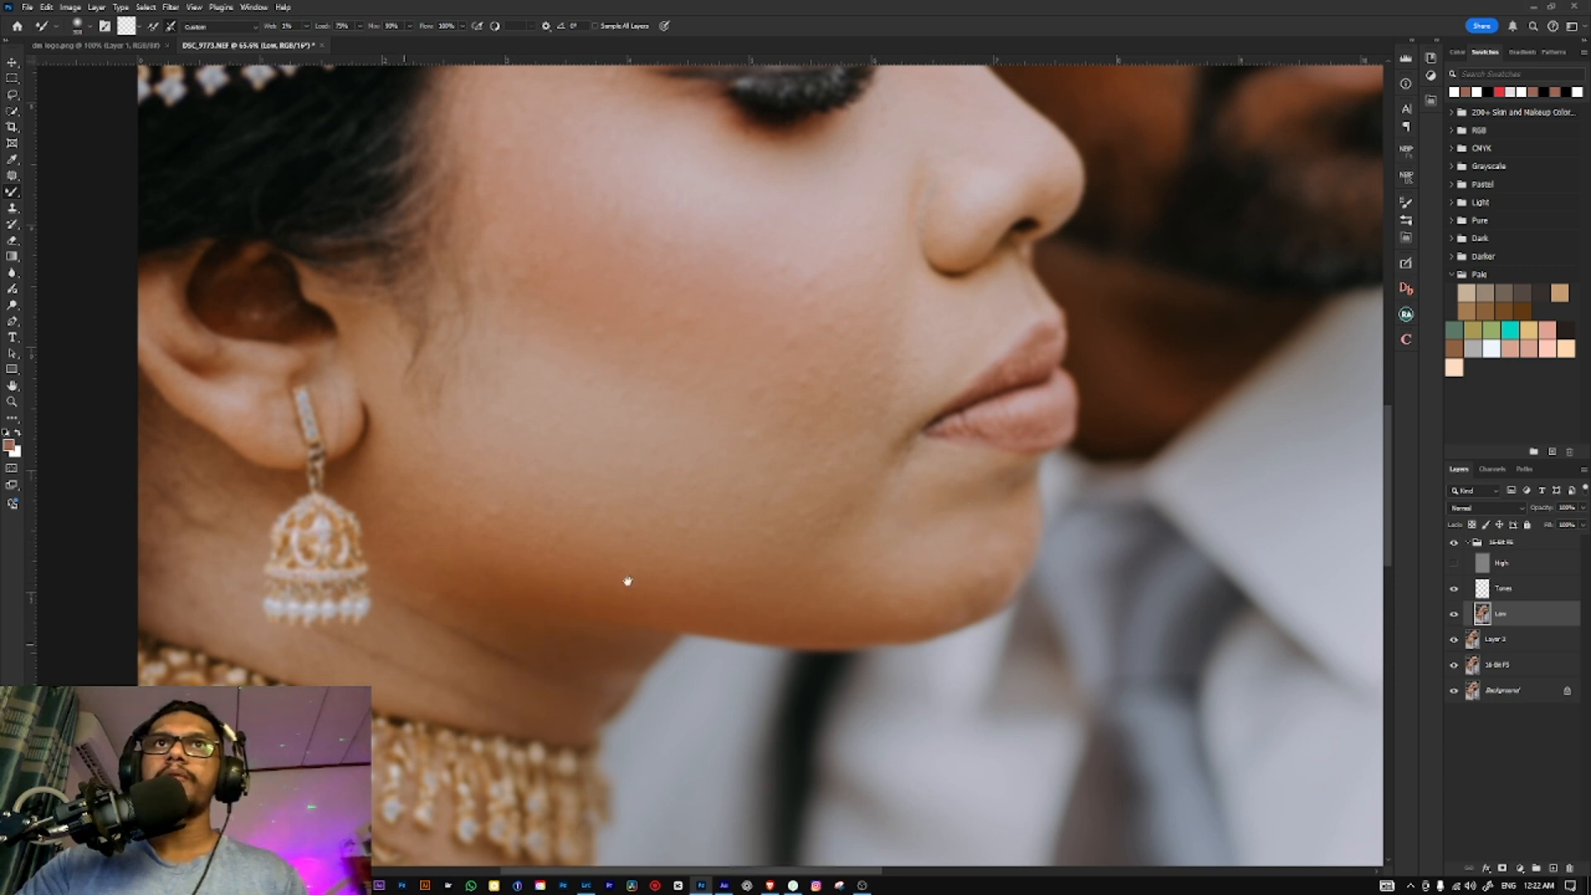
left_click_drag(625, 579, 929, 489)
Step: Smooth the skin of the bride's shoulder and chest along the necklace on the Low layer with a small Mixer Brush
left_click_drag(557, 817, 477, 486)
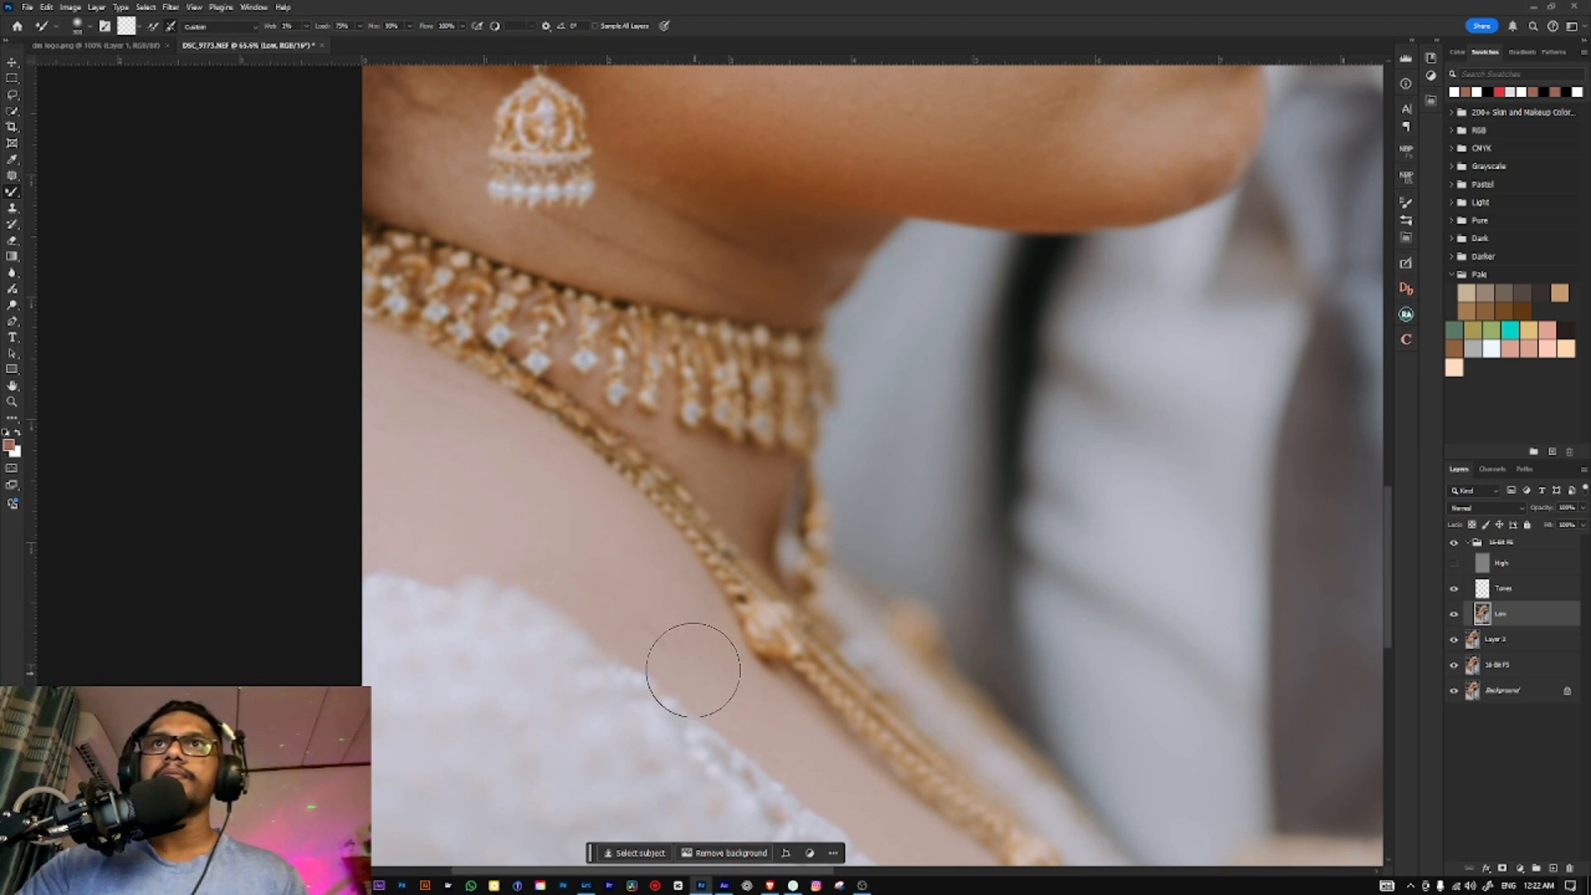
left_click_drag(693, 664, 577, 496)
key("bracketleft")
key("bracketleft")
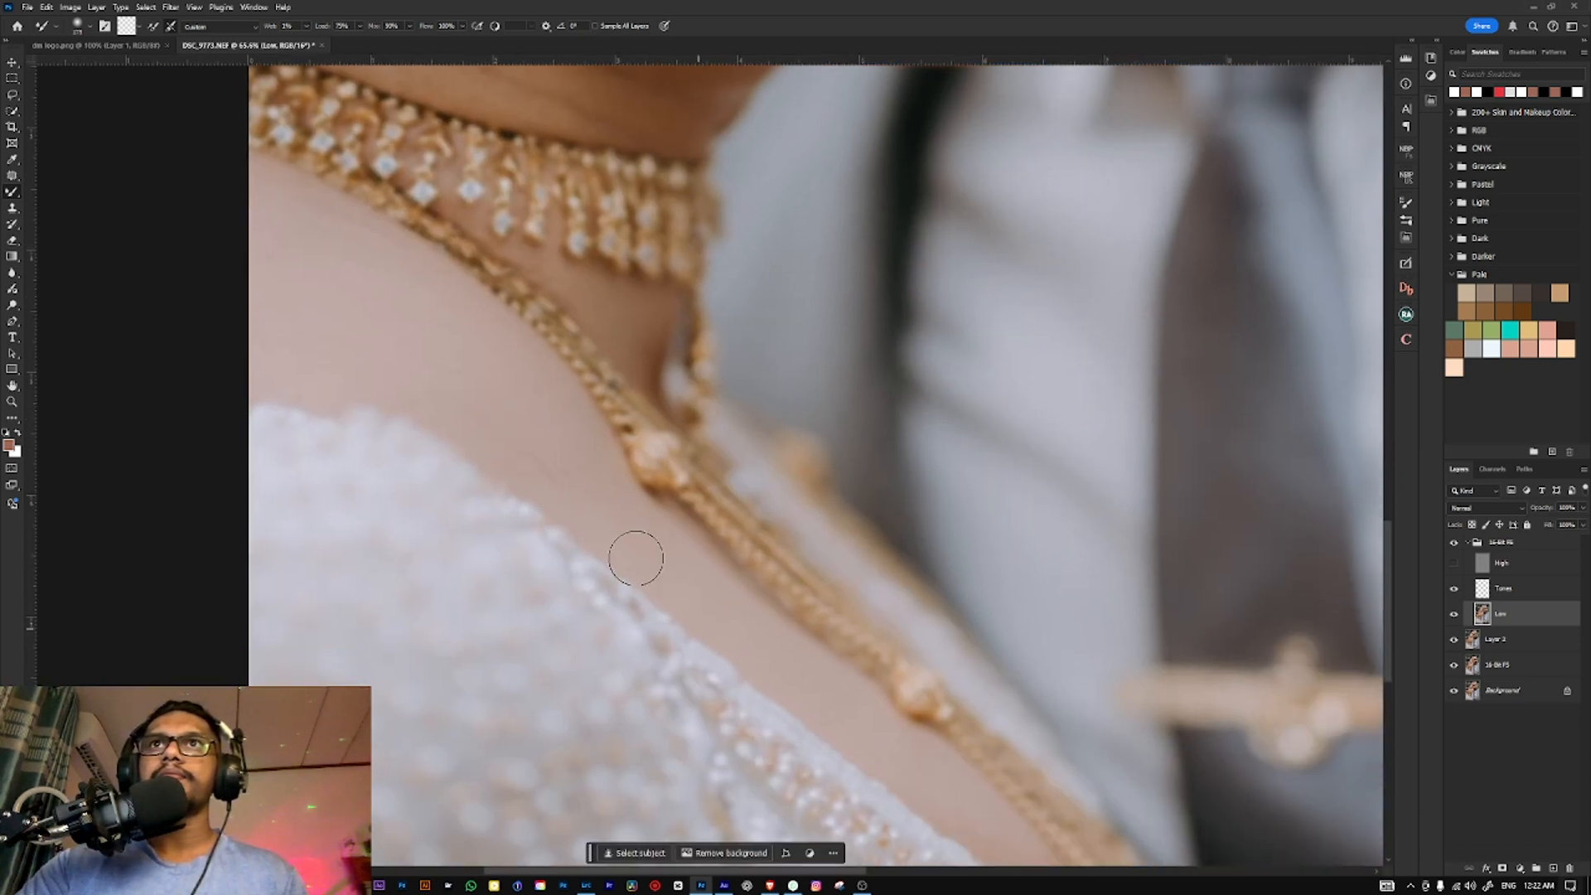
mouse_move(813, 684)
left_mouse_down()
mouse_move(644, 459)
mouse_move(827, 623)
left_mouse_up()
left_click_drag(469, 311, 625, 473)
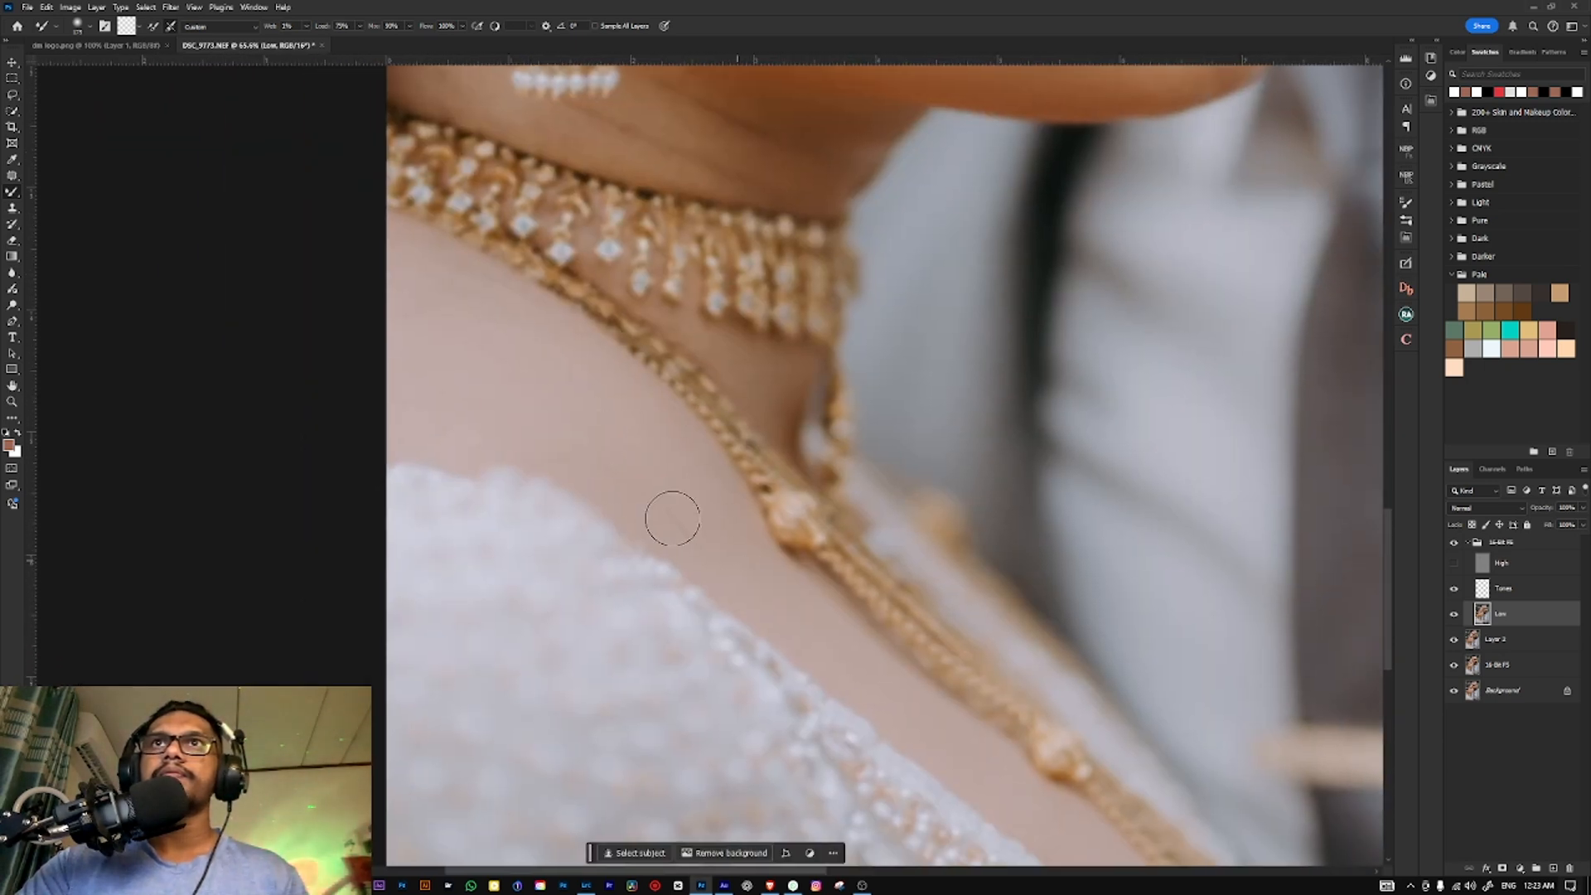
left_click_drag(520, 405, 707, 575)
left_click_drag(725, 411, 655, 623)
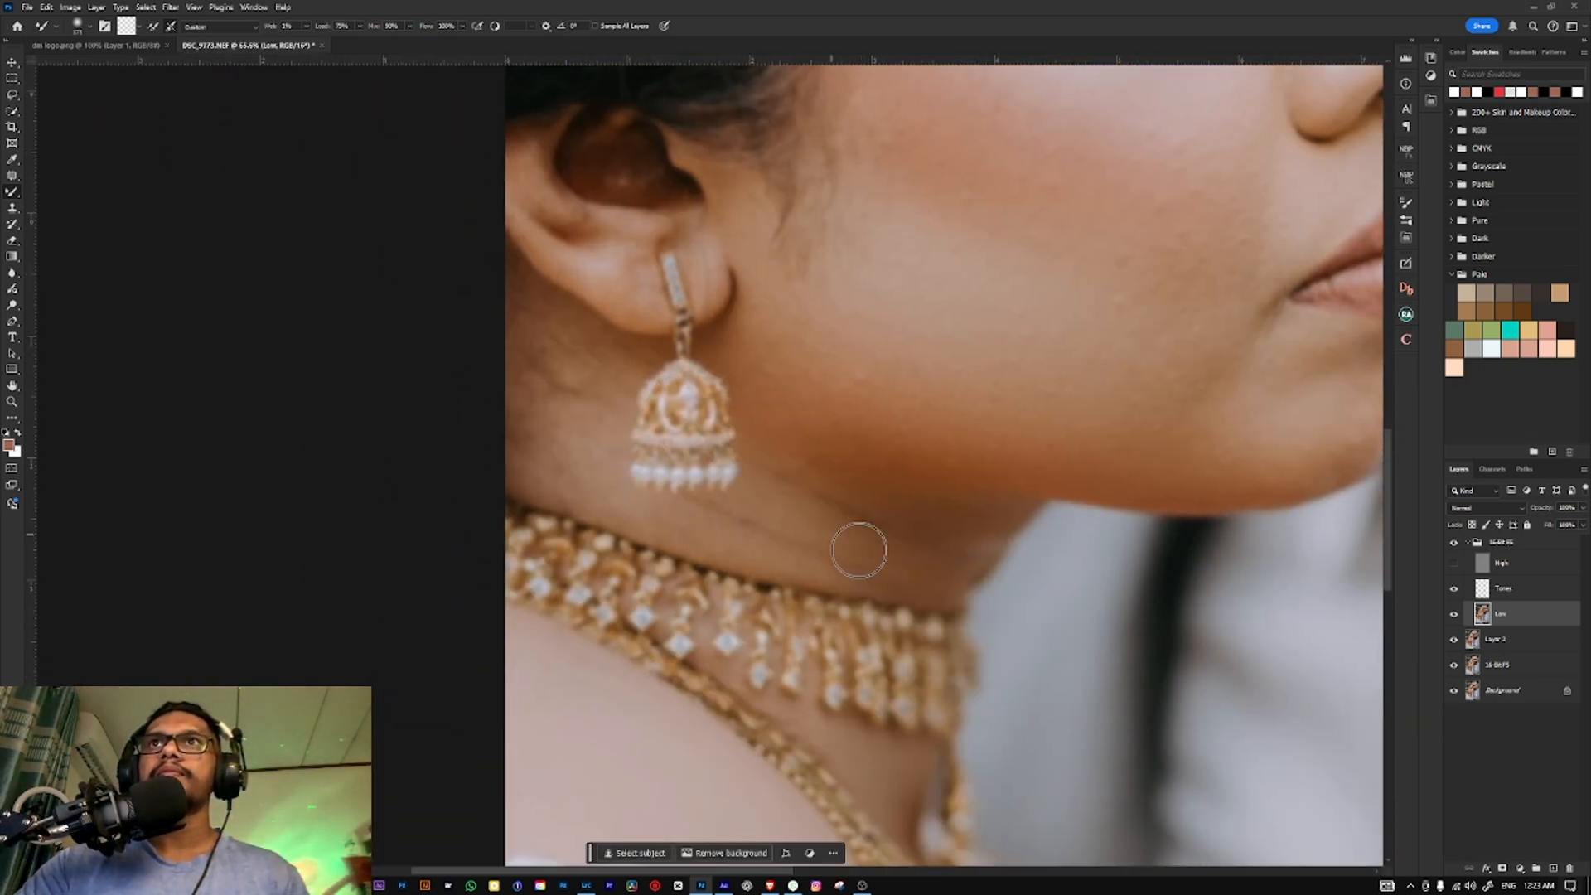
Step: Blend the skin tones on the bride's neck and under her jaw with a larger Mixer Brush
key("bracketleft")
key("bracketright")
key("bracketright")
key("bracketright")
key("bracketright")
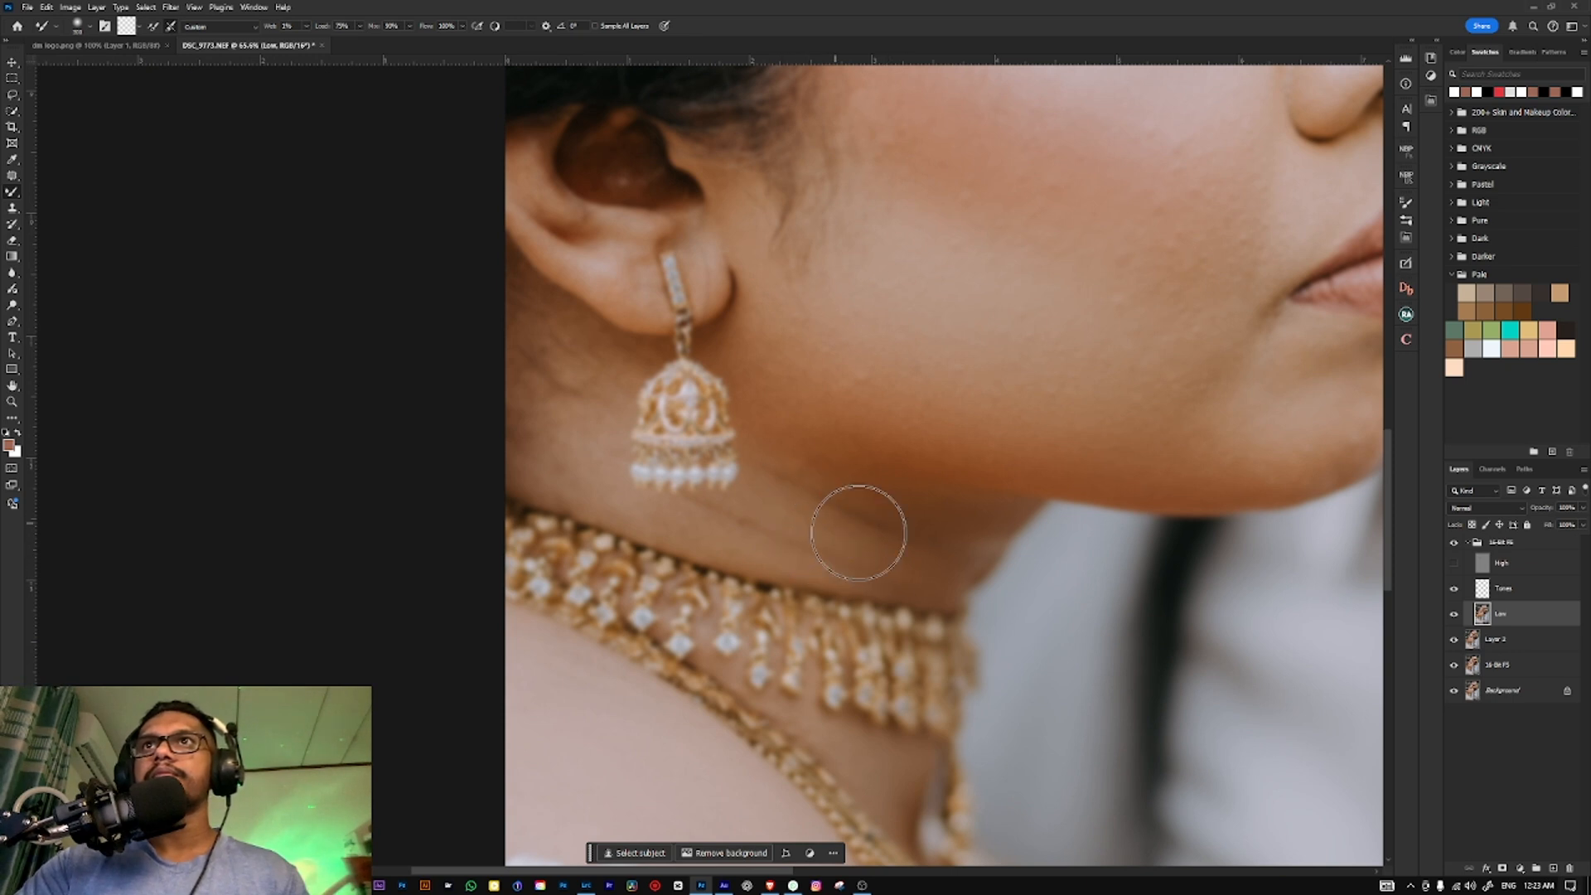
left_click_drag(1050, 469, 868, 450)
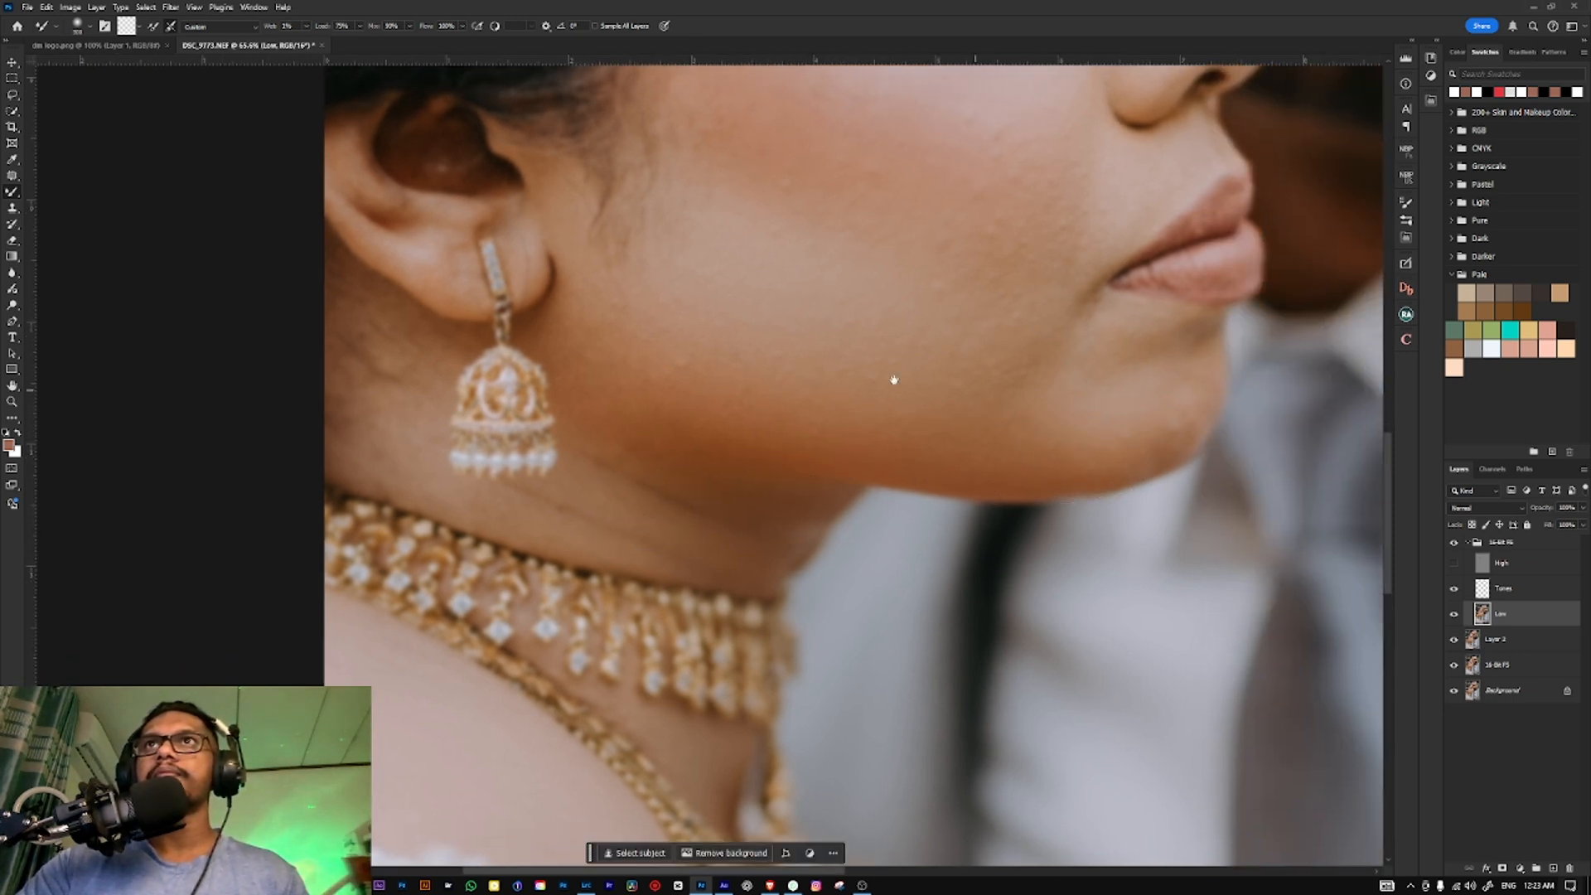
left_click_drag(892, 380, 981, 492)
scroll(701, 485, "right", 2)
scroll(700, 486, "up", 1)
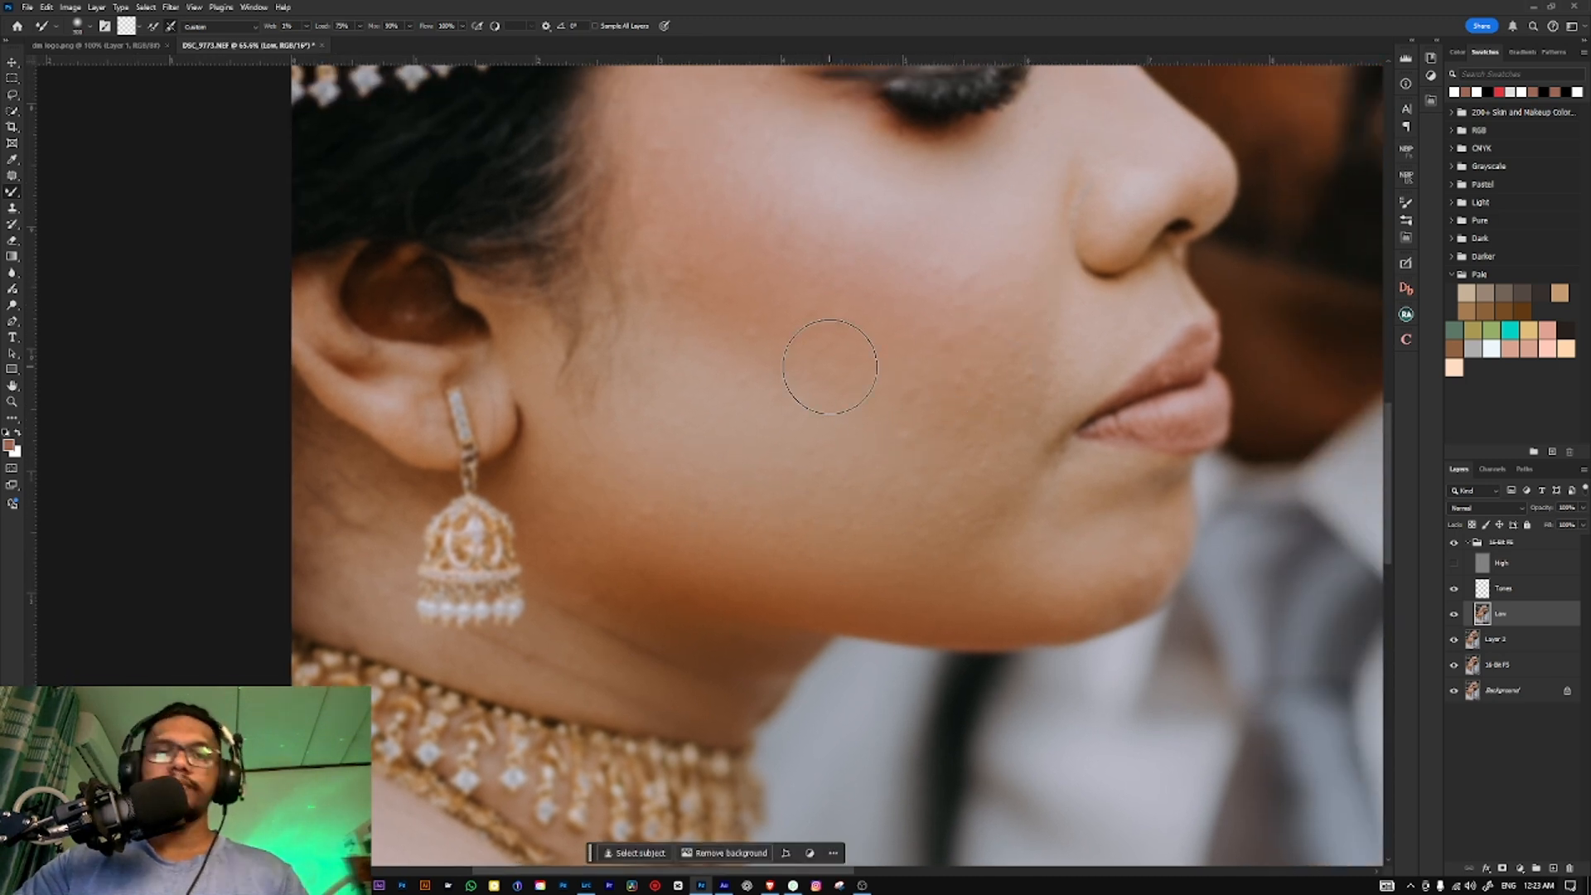
Step: Show the High layer again and compare the whole portrait with the frequency separation group hidden and shown
key("ctrl+0")
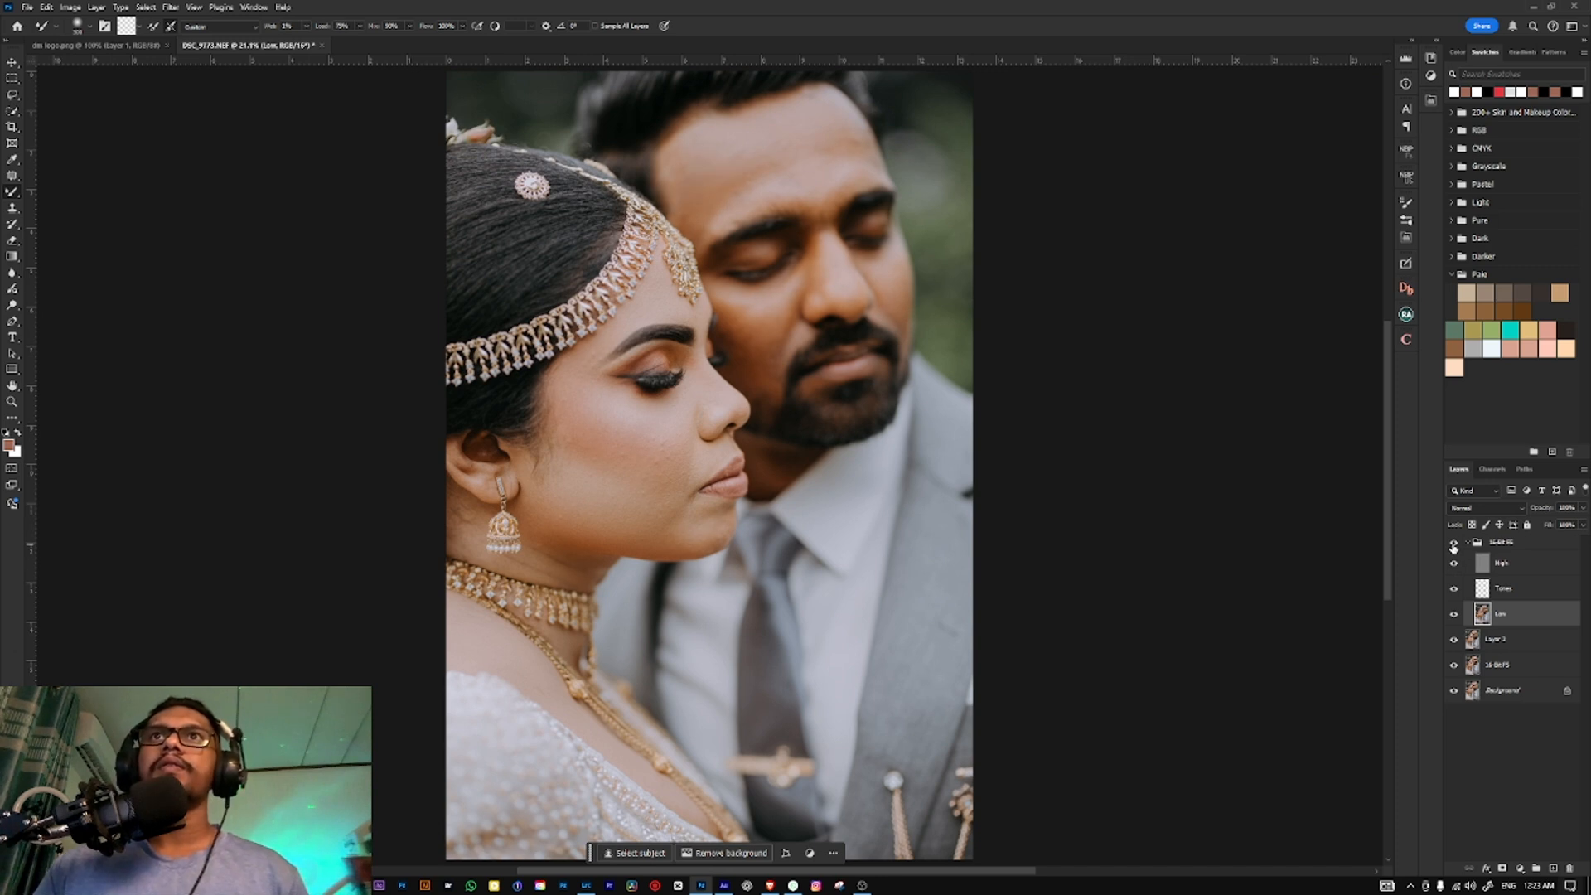
scroll(760, 528, "down", 1)
scroll(760, 528, "up", 2)
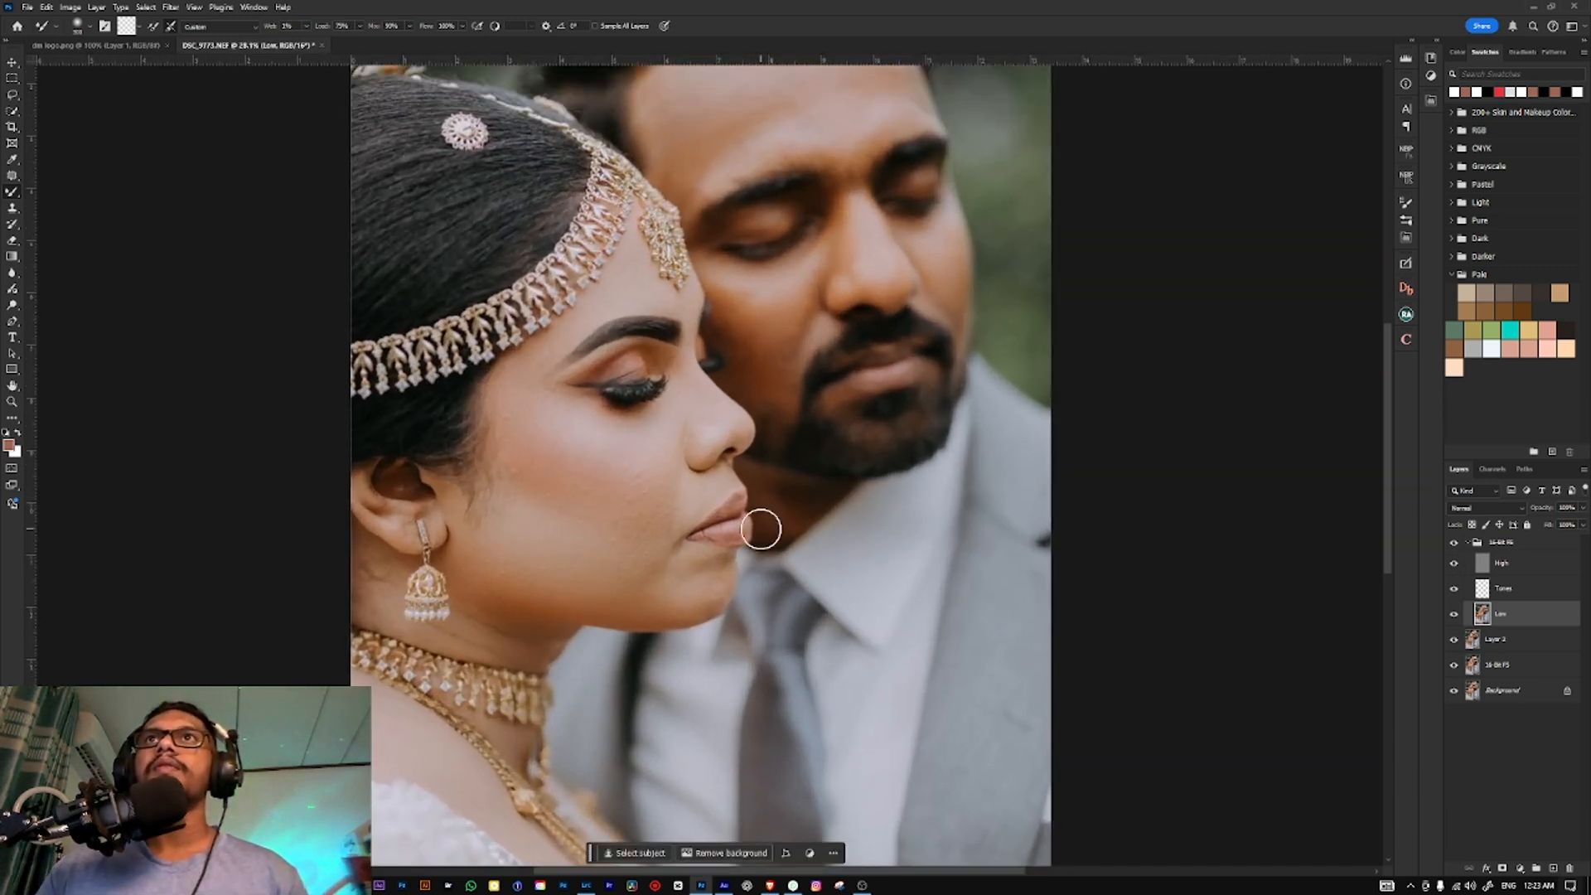
scroll(760, 528, "down", 1)
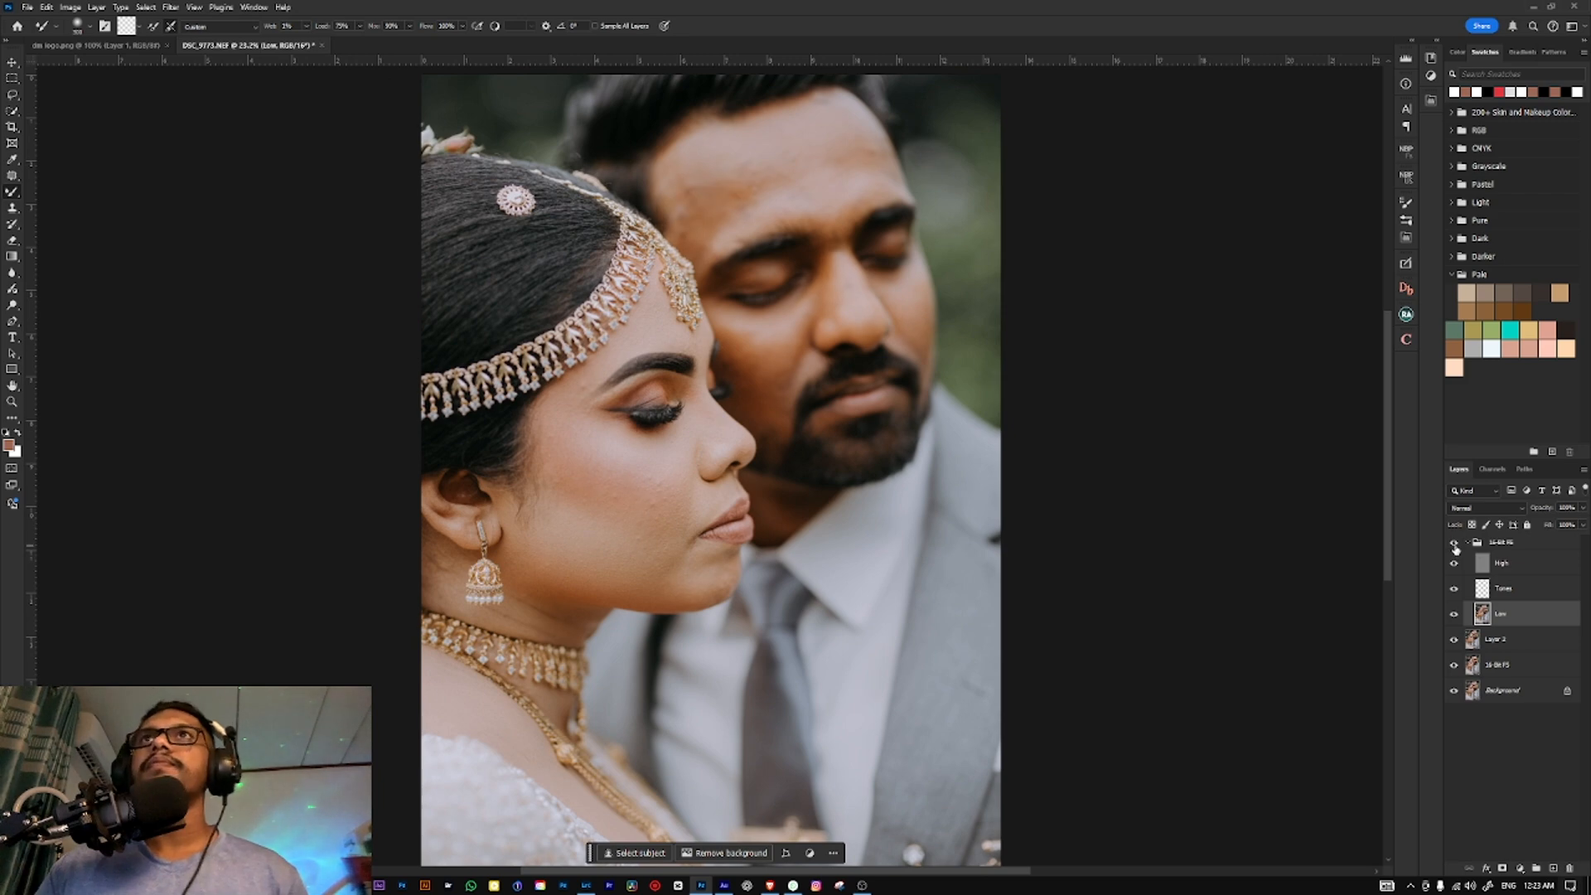
scroll(820, 222, "up", 4)
left_click_drag(820, 221, 871, 427)
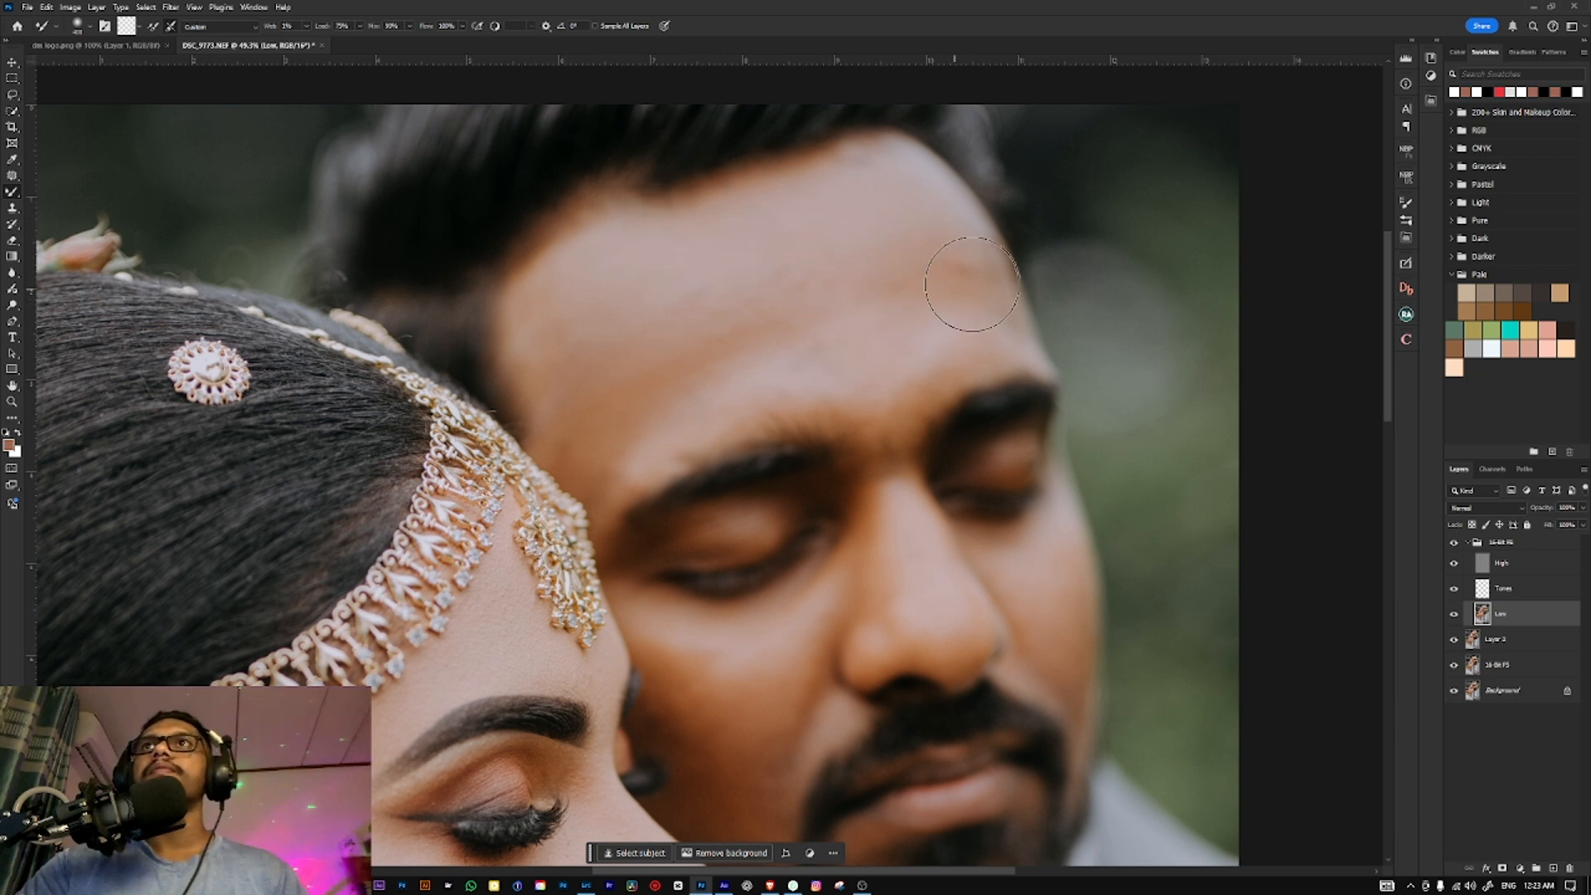
key("ctrl+0")
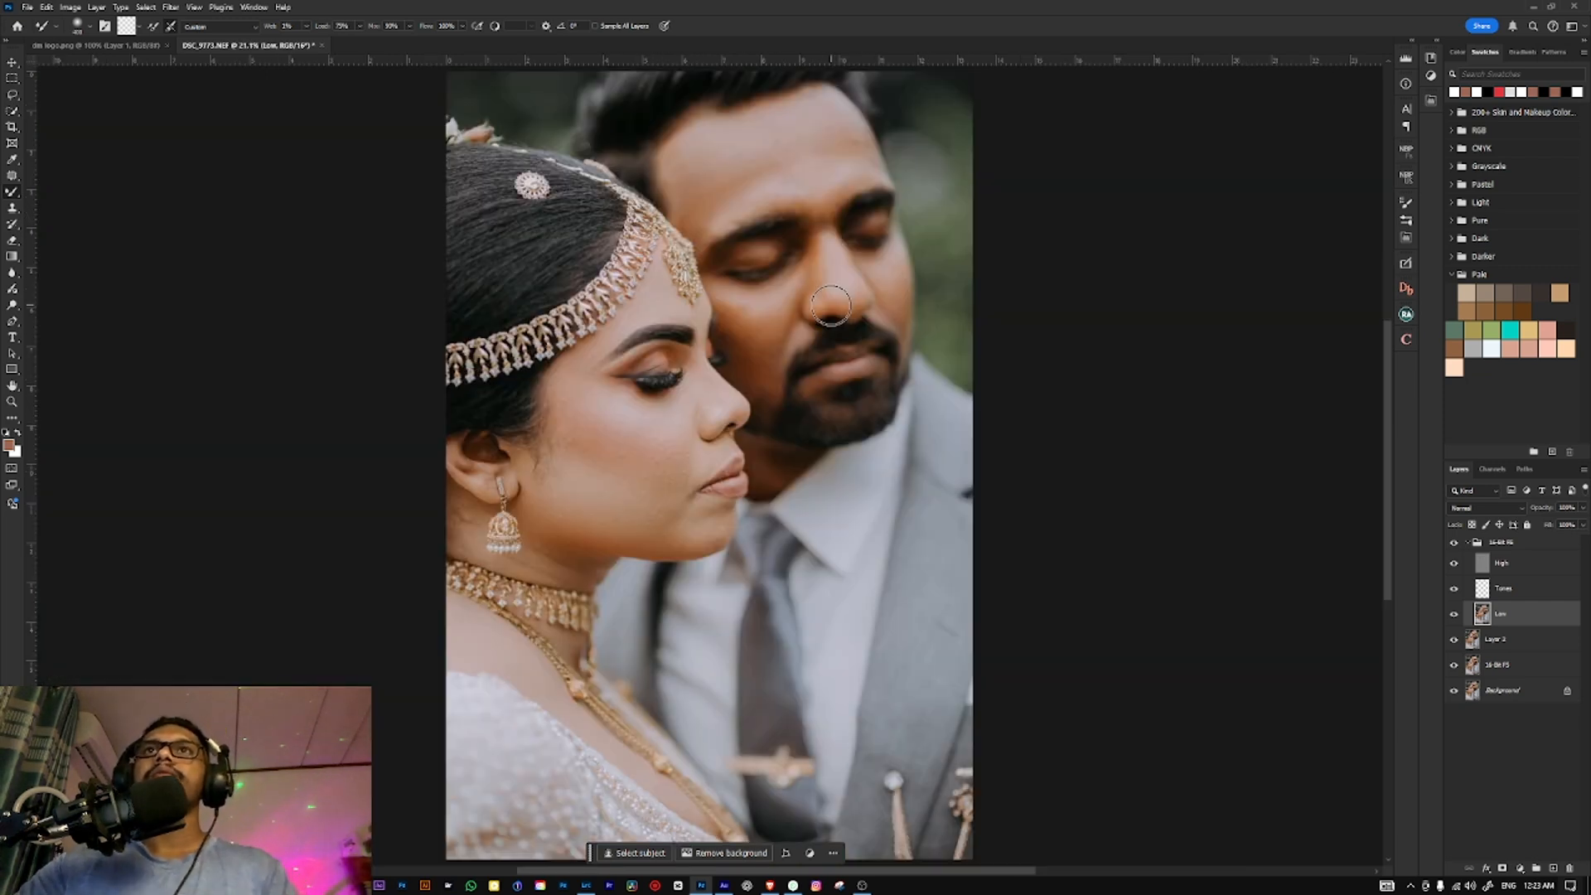
left_click(1455, 544)
left_click(1455, 544)
Step: Merge the frequency separation group with the two layers directly beneath it, leaving out the Background, and duplicate the merged layer
left_click(1511, 543)
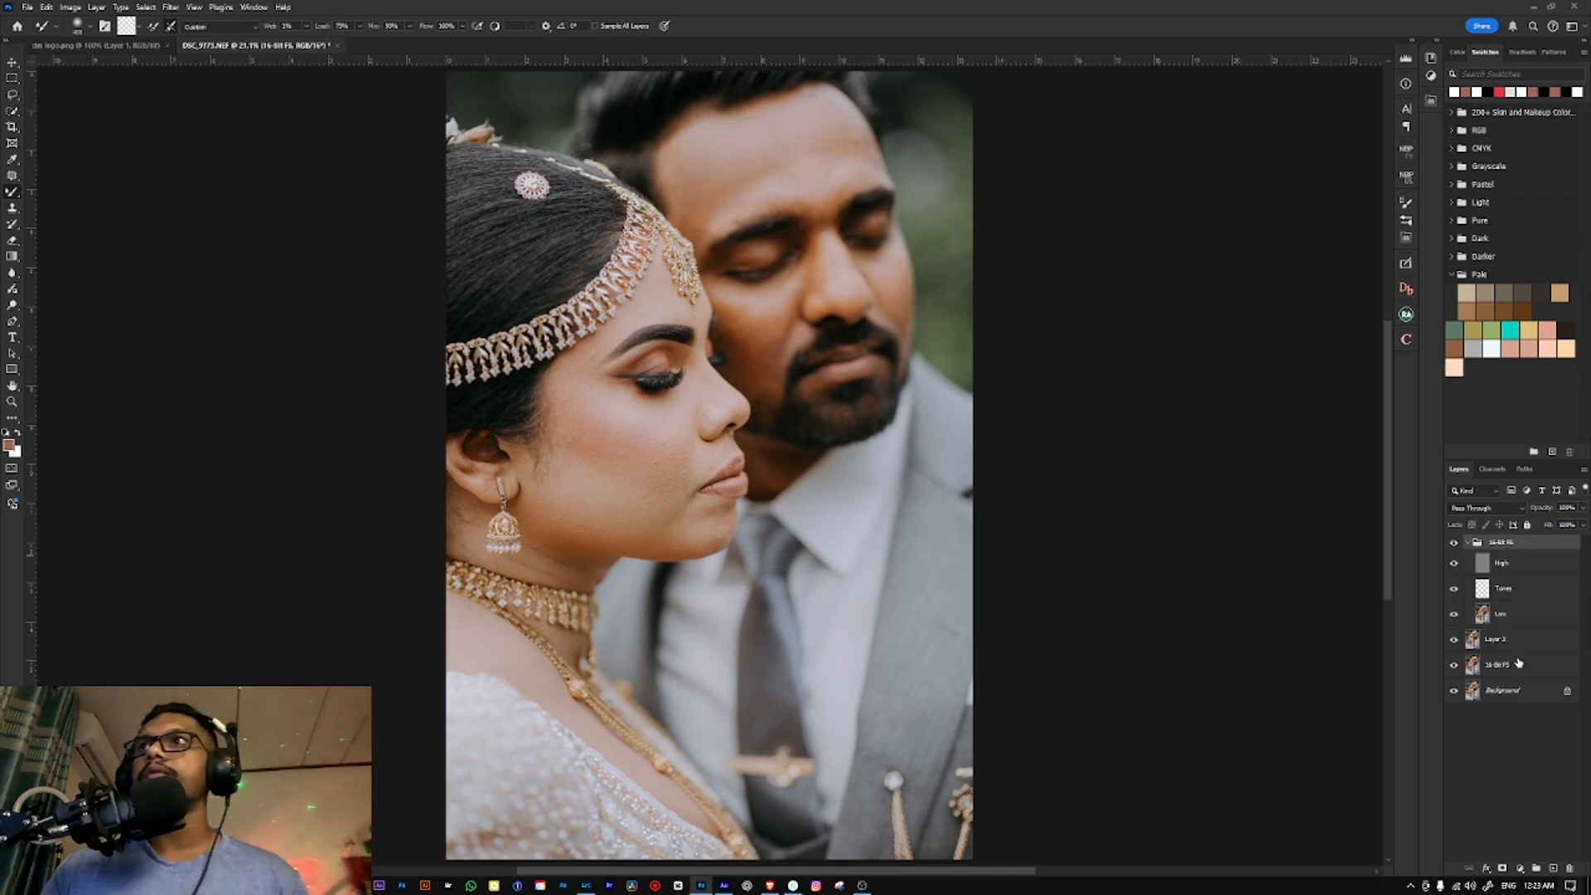
left_click(1518, 663, "shift")
key("ctrl+e")
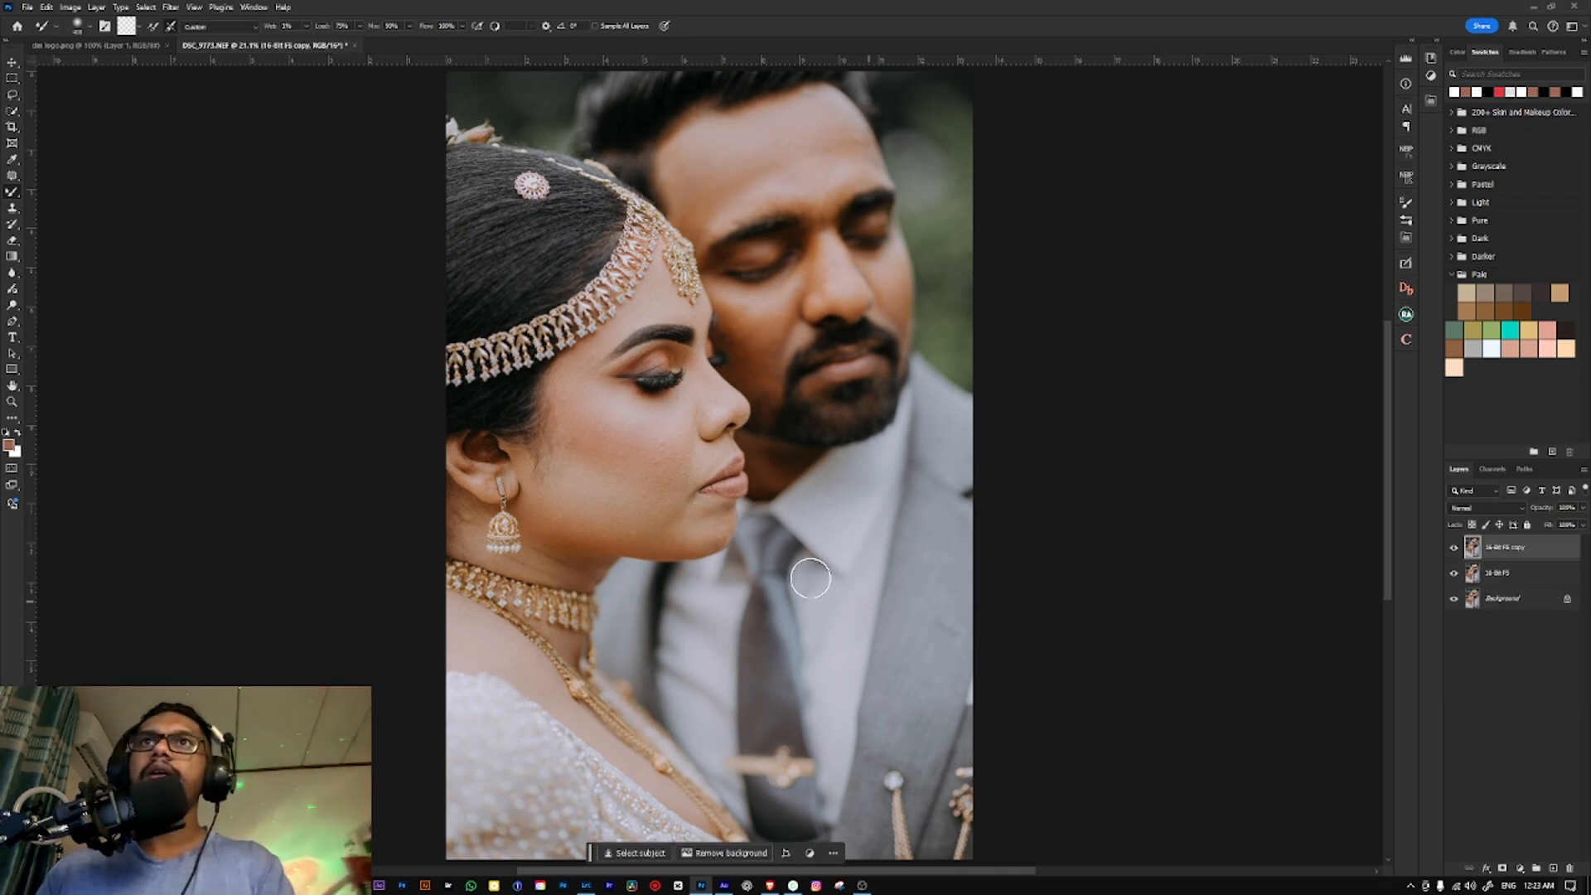
Step: Compare the bride's face on the original Background layer alone with the retouched version
scroll(639, 467, "up", 5)
scroll(686, 533, "down", 2)
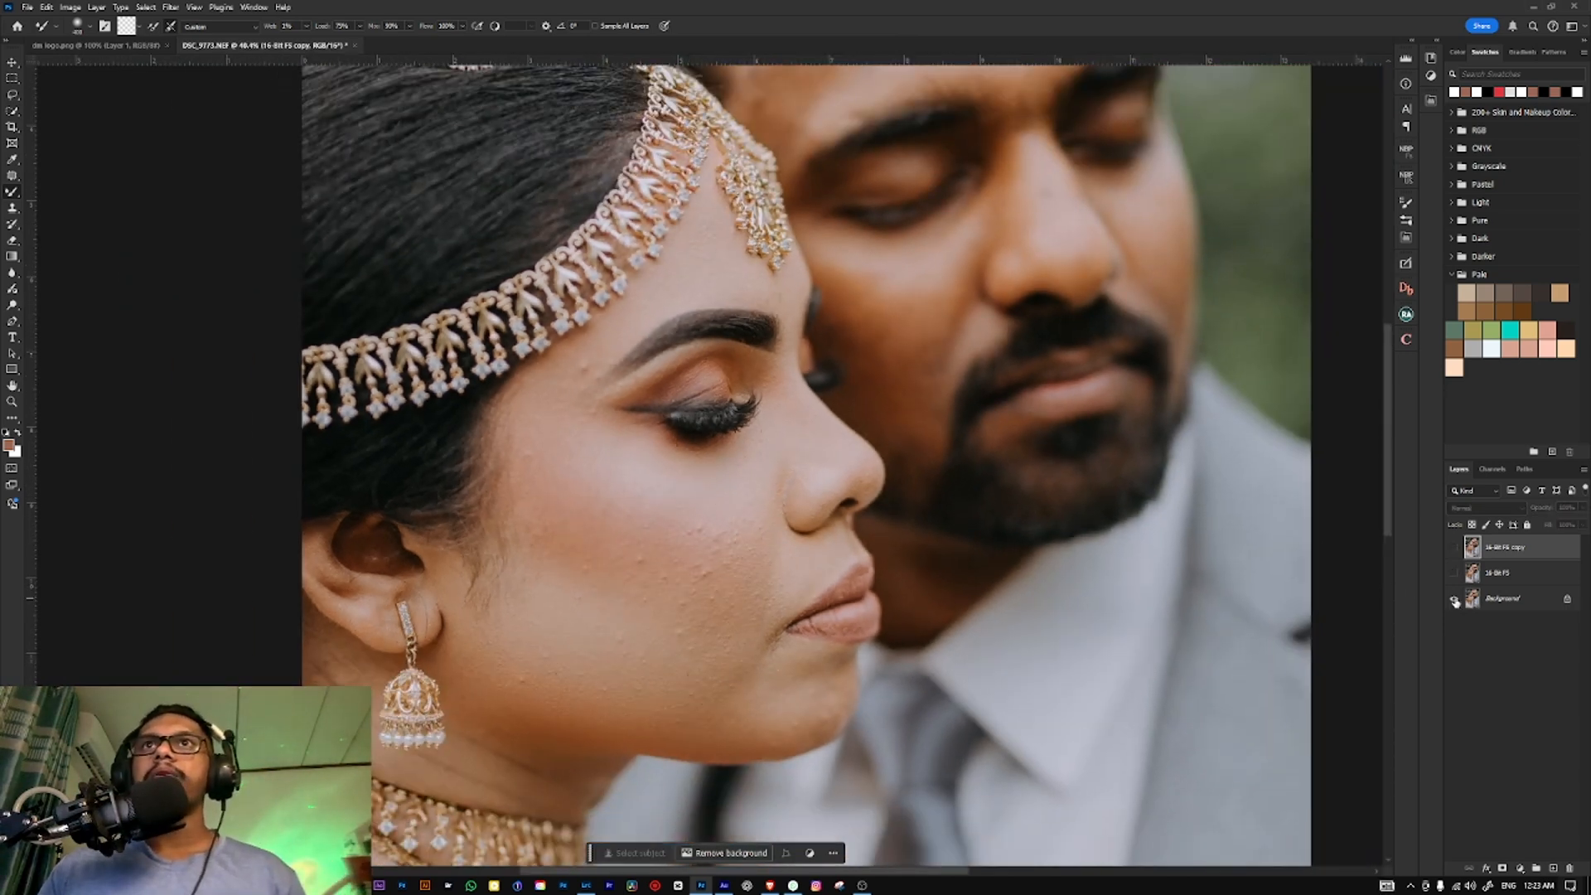
left_click(1454, 600, "alt")
left_click(1455, 600, "alt")
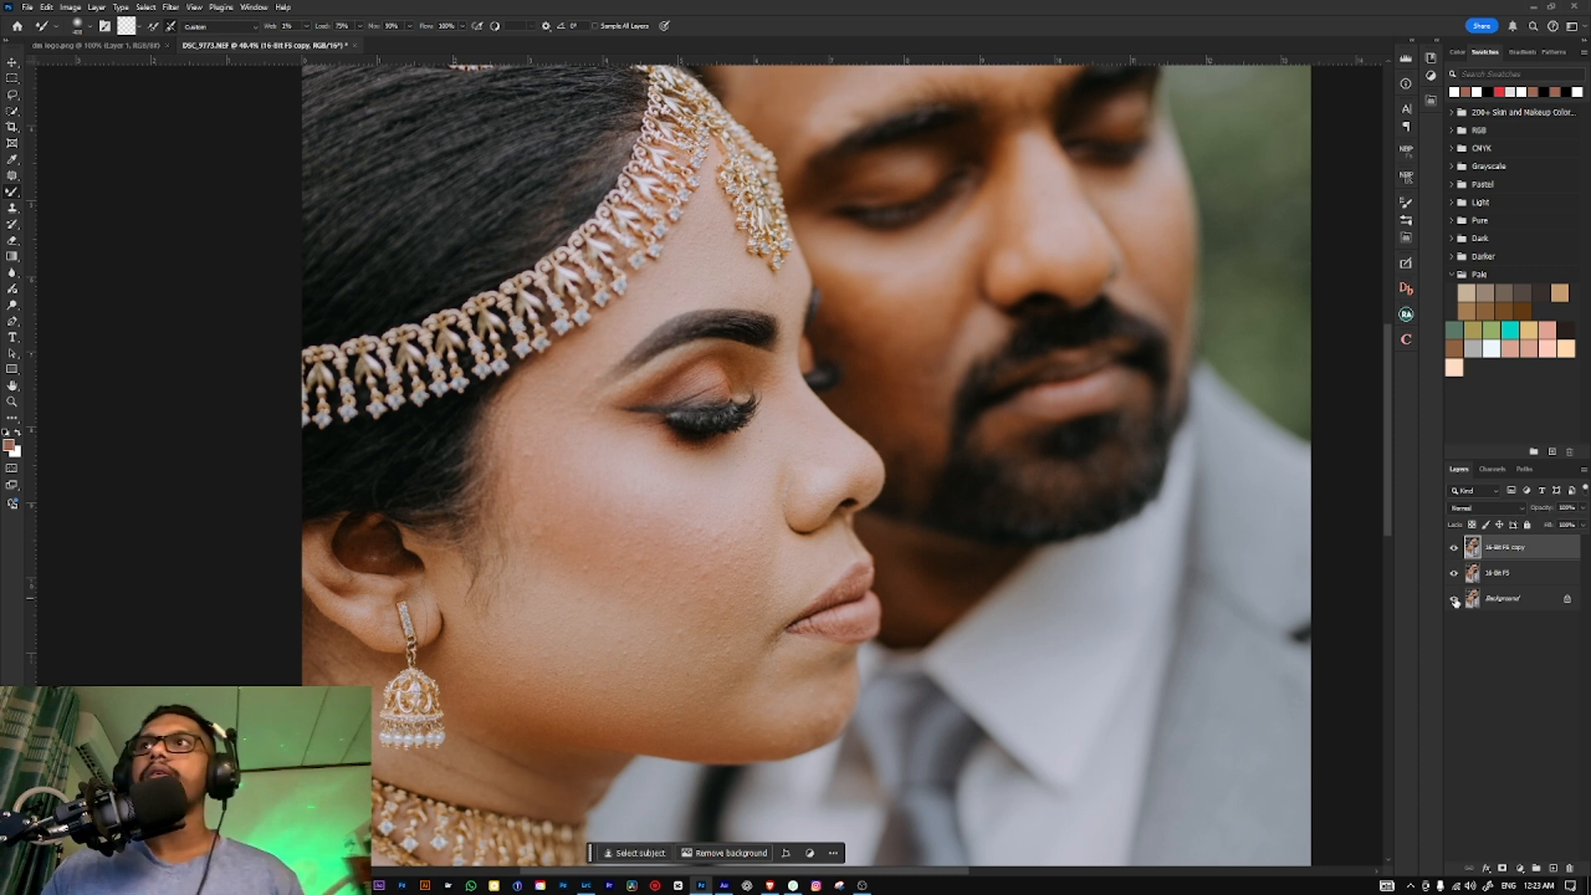
scroll(819, 467, "down", 2)
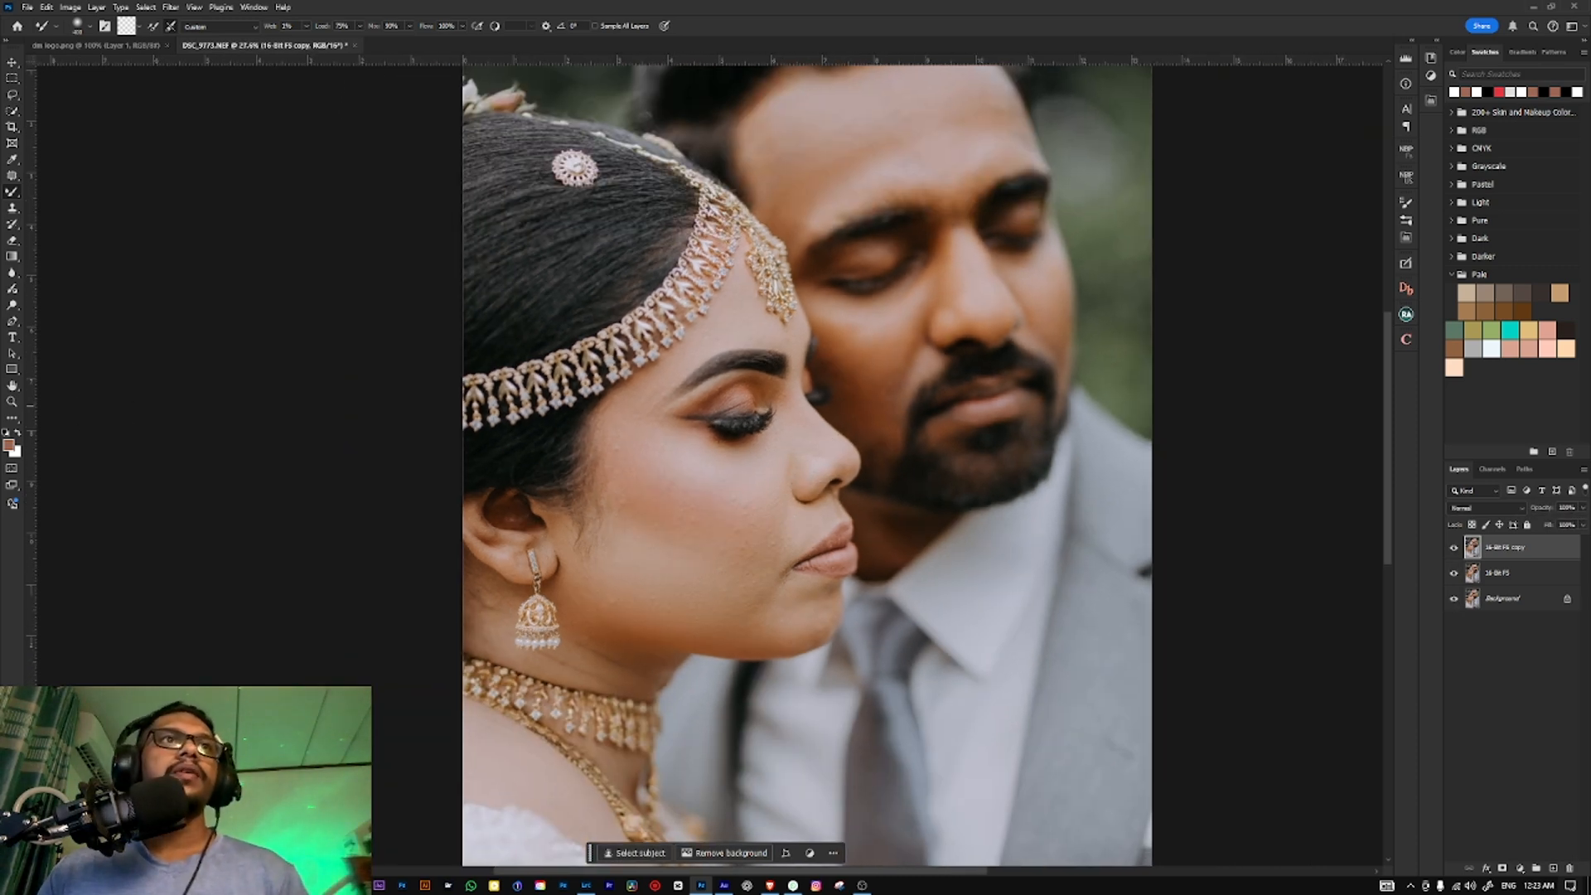
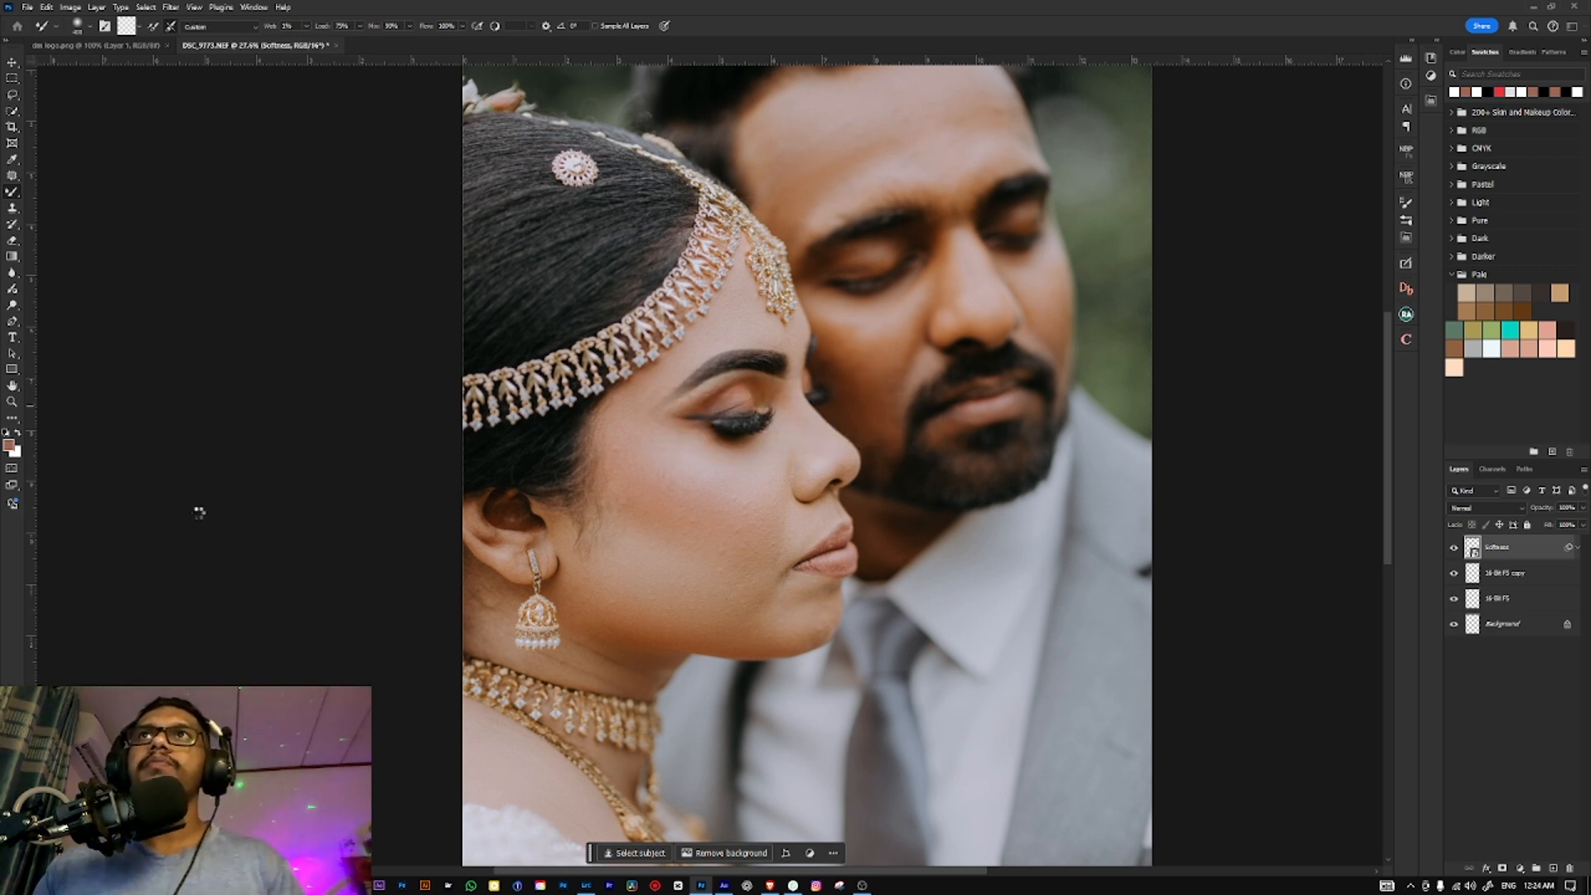
Step: Add the Skin Airbrushing group above the retouched copy, accepting its softness settings and keeping its layer mask black
key("Return")
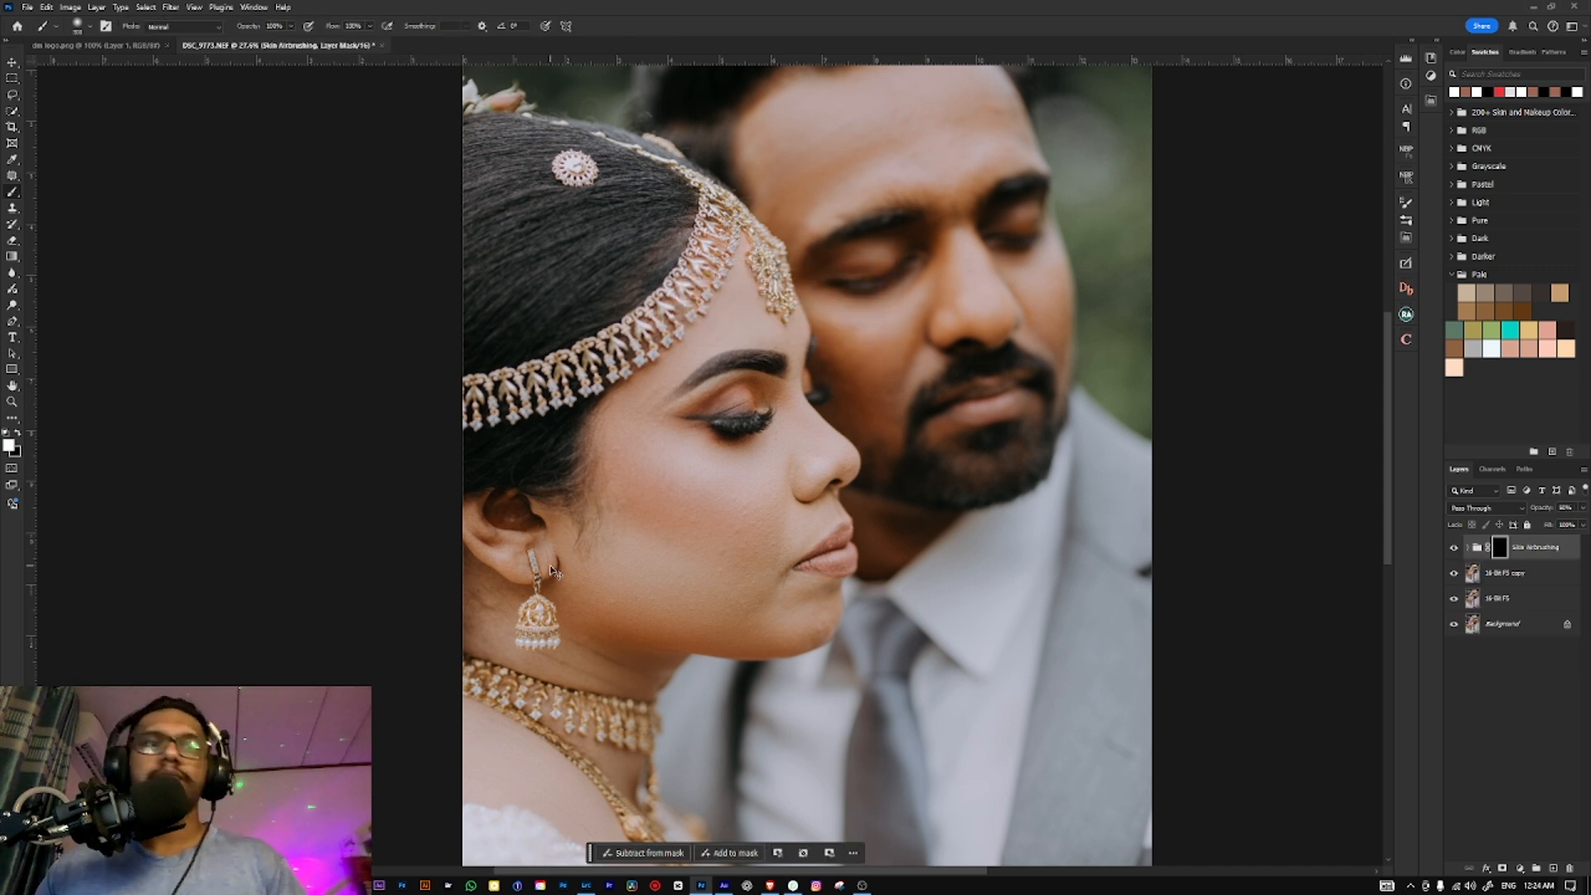
key("ctrl+i")
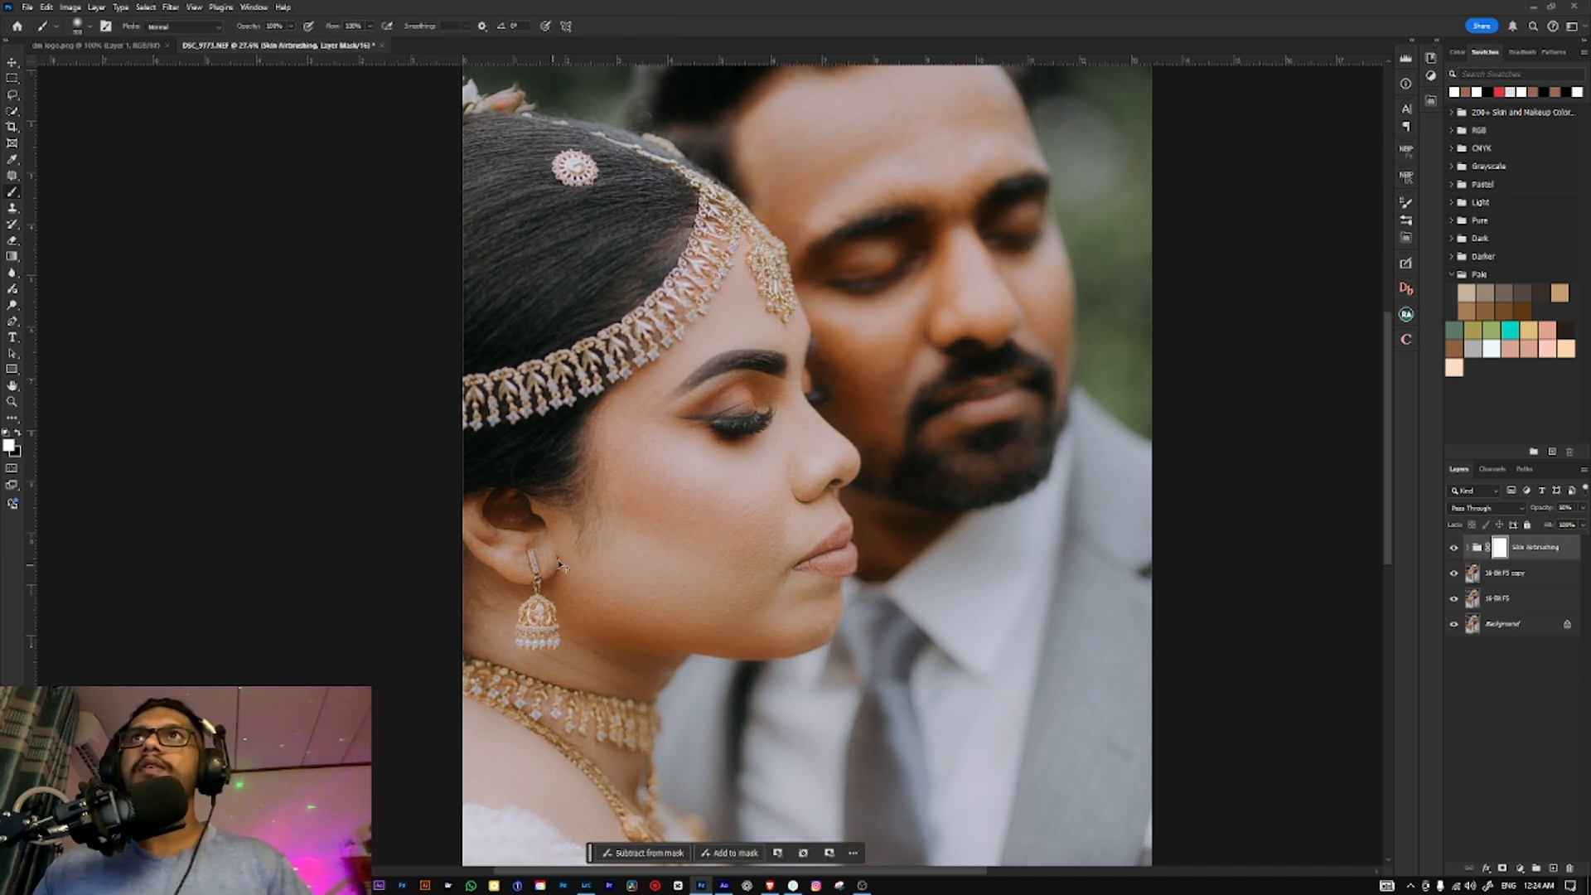
key("ctrl+i")
Step: Paint white on the Skin Airbrushing mask over the groom's forehead and face with an enlarged soft brush
scroll(747, 403, "up", 3)
scroll(748, 404, "right", 2)
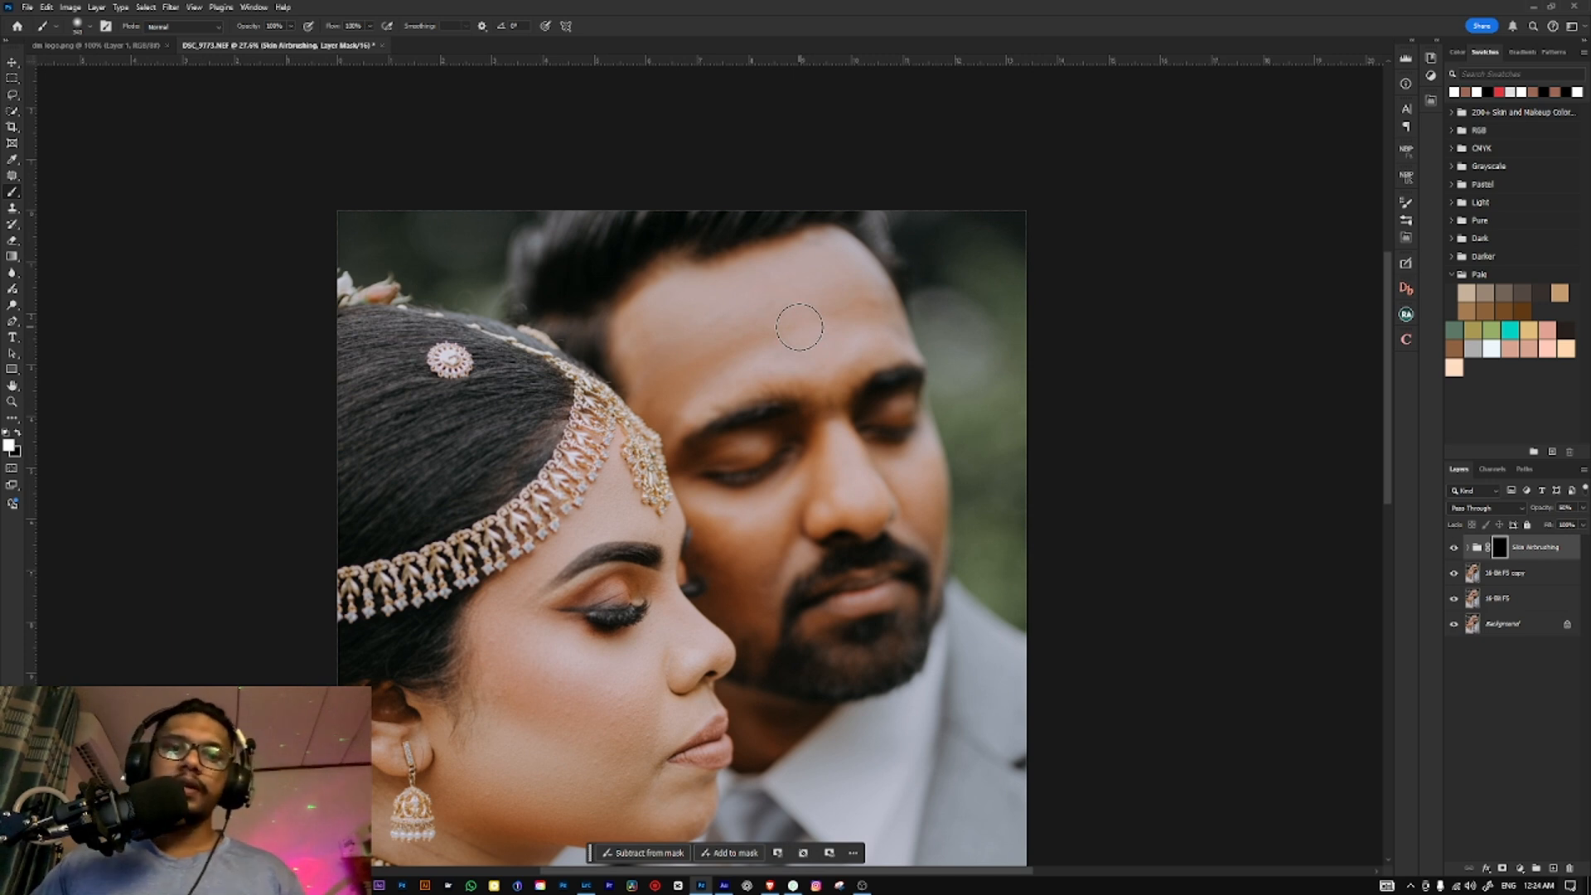
key("]")
key("]")
key("]")
key("]")
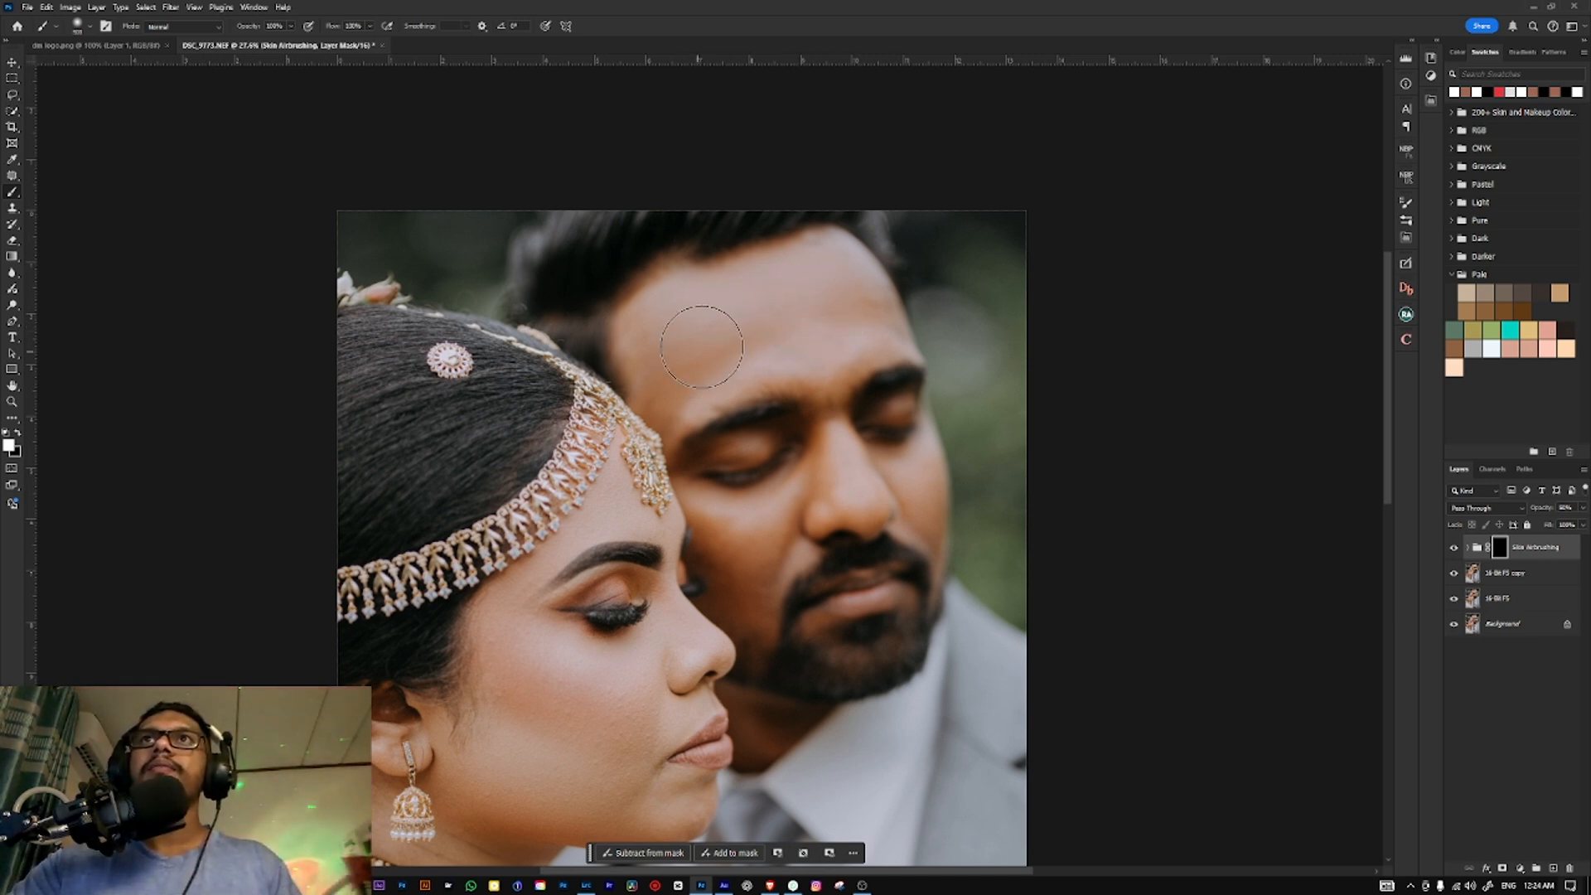
key("bracketleft")
key("bracketleft")
Step: Reveal the airbrushing on the bride's cheek, jaw and forehead by painting white on the mask with smaller brush sizes
scroll(702, 346, "down", 5)
scroll(702, 347, "left", 2)
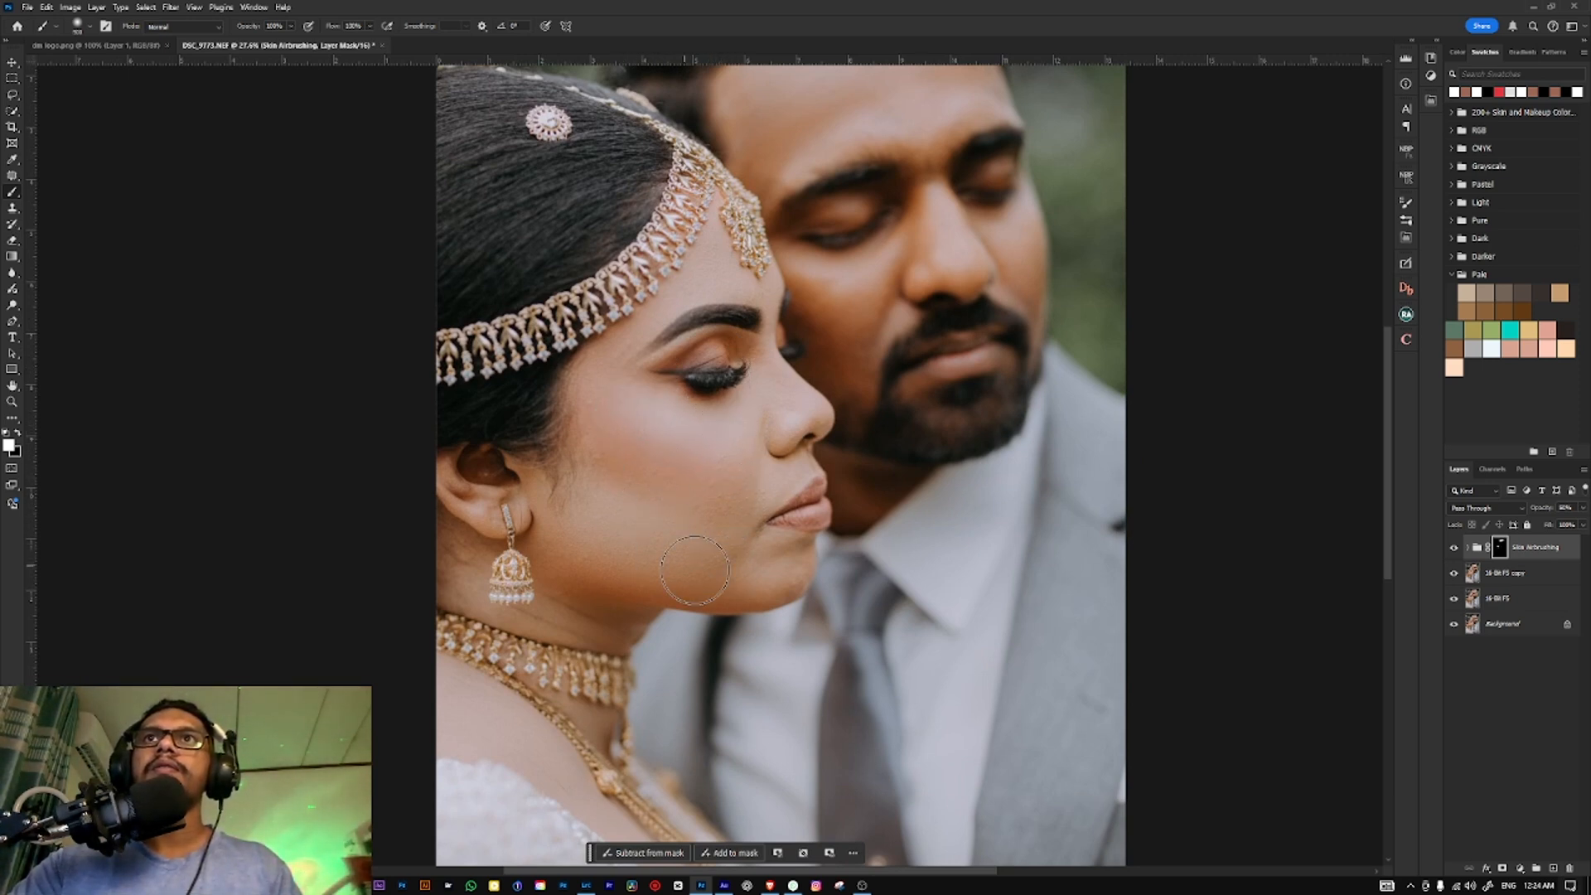
left_click_drag(663, 583, 750, 454)
key("bracketleft")
key("bracketleft")
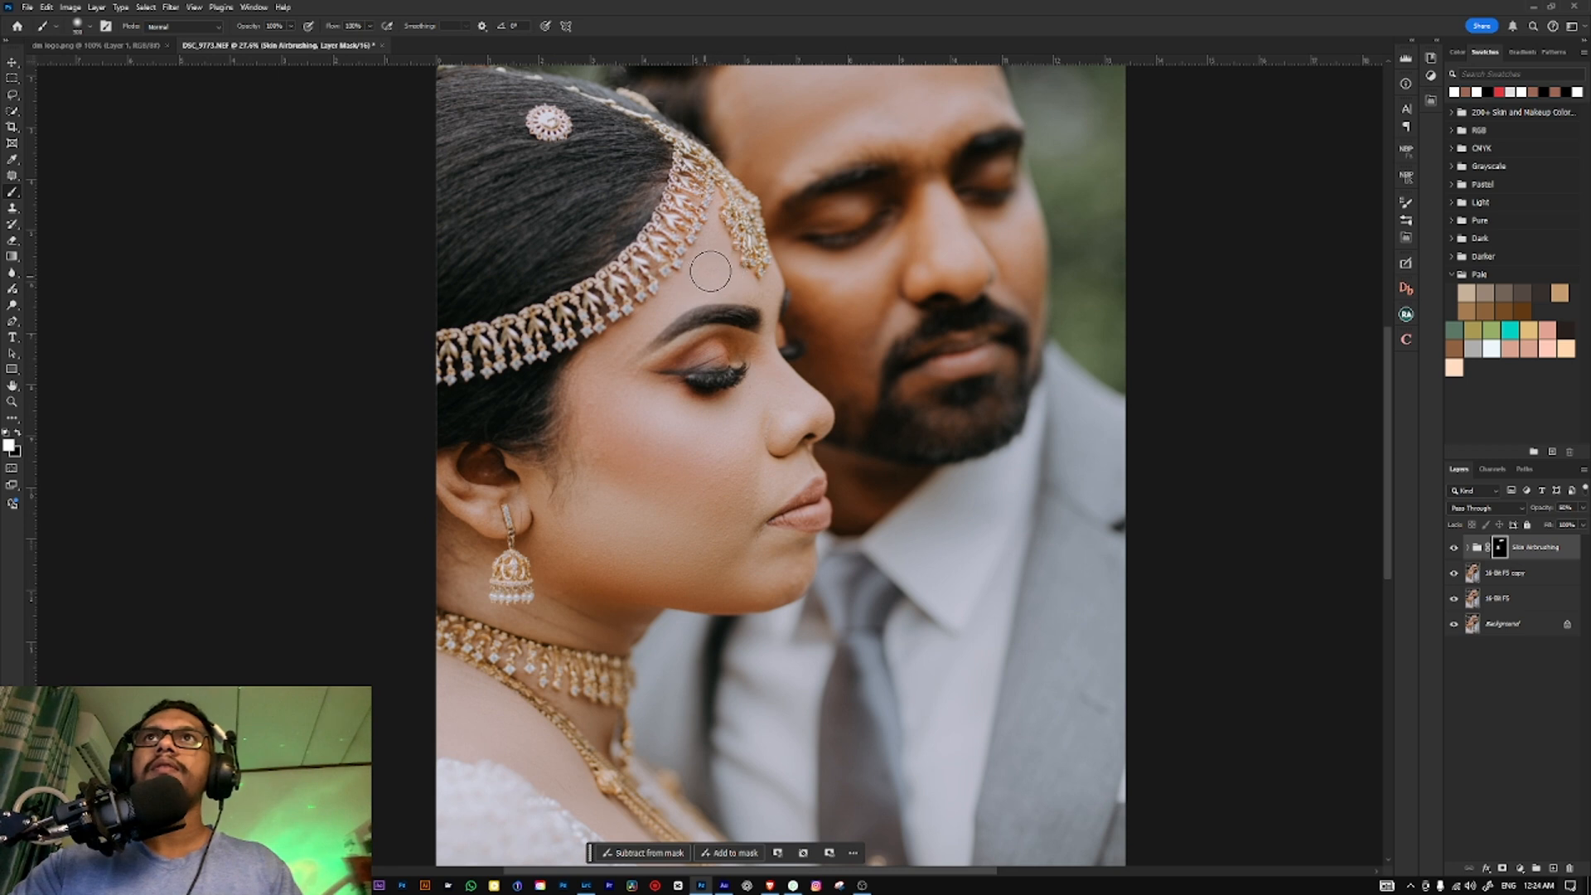
key("bracketright")
key("bracketright")
Step: Paint white on the Skin Airbrushing mask over the bride's neck, shoulder and jawline
scroll(601, 437, "down", 3)
scroll(601, 437, "left", 1)
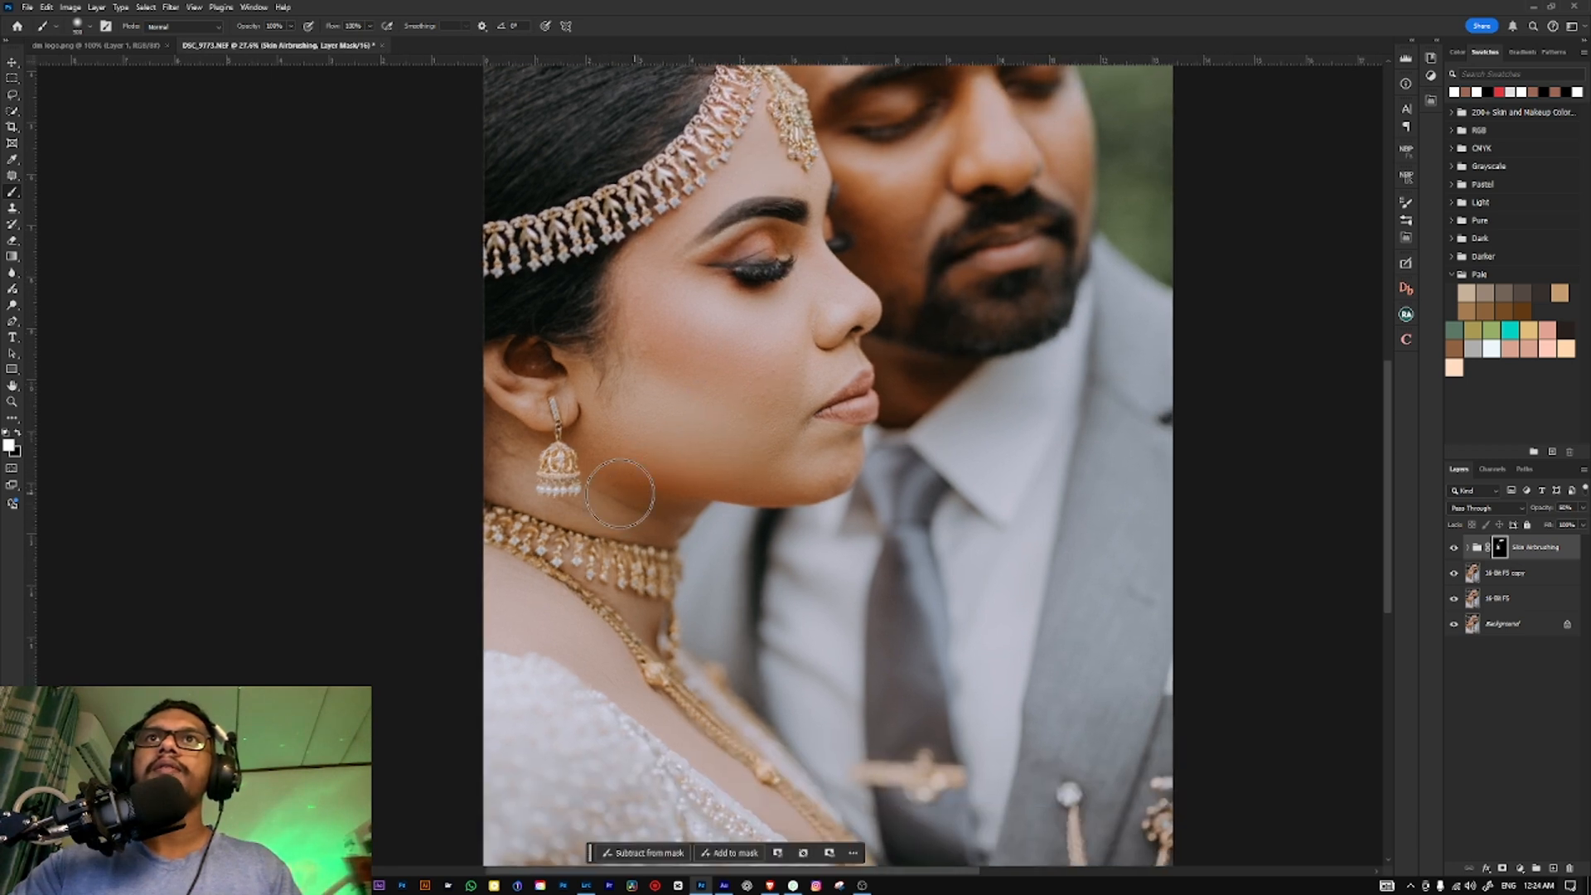
left_click_drag(547, 626, 608, 666)
mouse_move(702, 489)
left_mouse_down()
mouse_move(627, 491)
mouse_move(783, 464)
left_mouse_up()
scroll(783, 478, "down", 2)
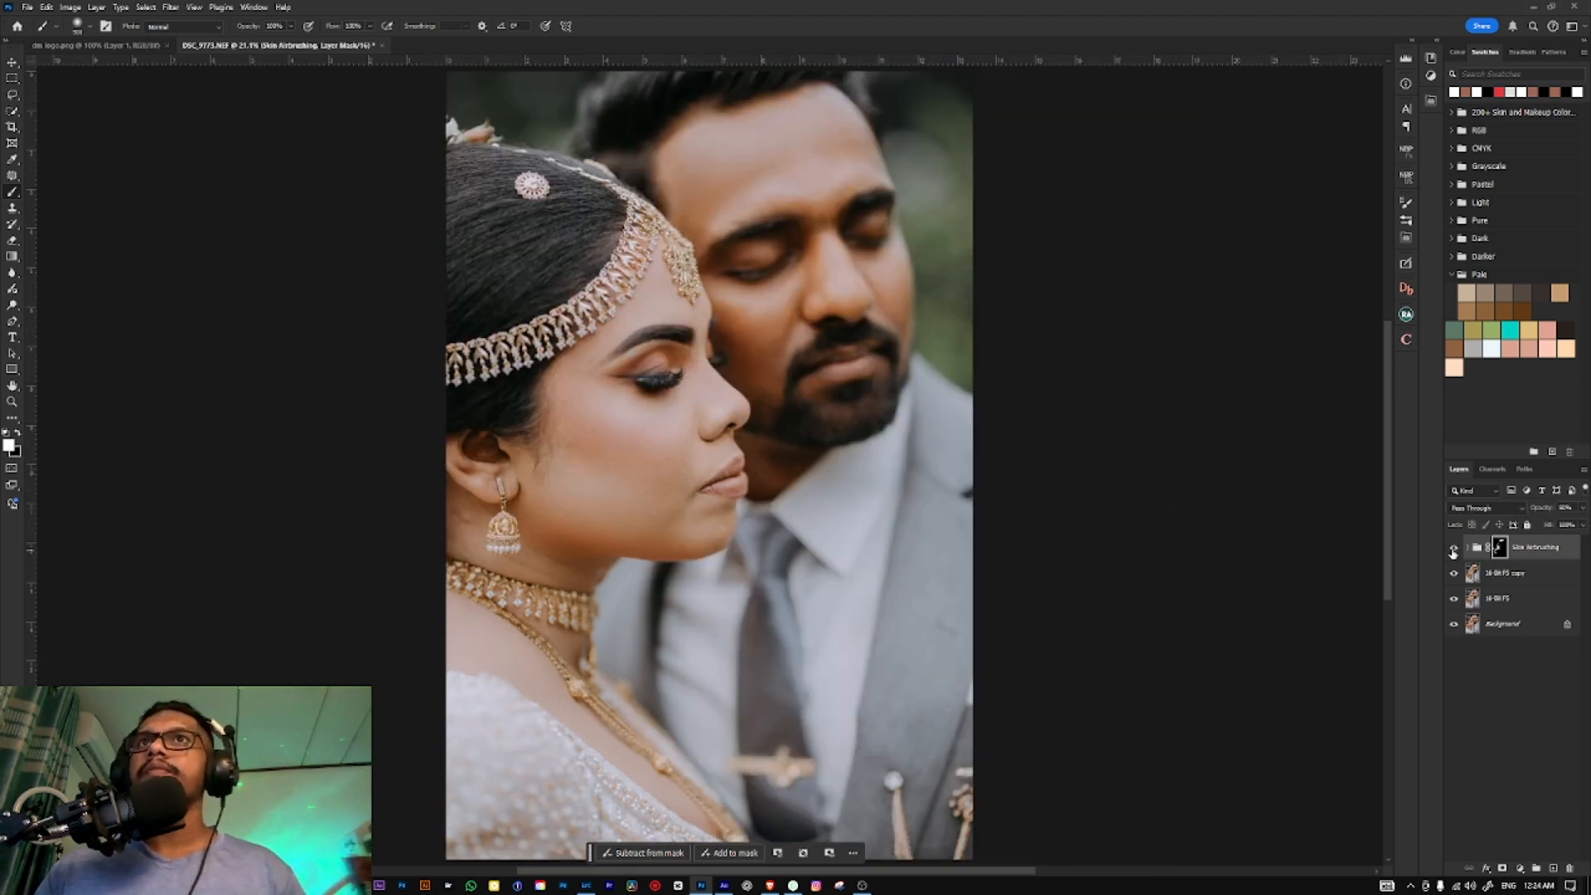
Step: Merge the Skin Airbrushing group with the two layers beneath it and duplicate the merged layer
left_click(1502, 603)
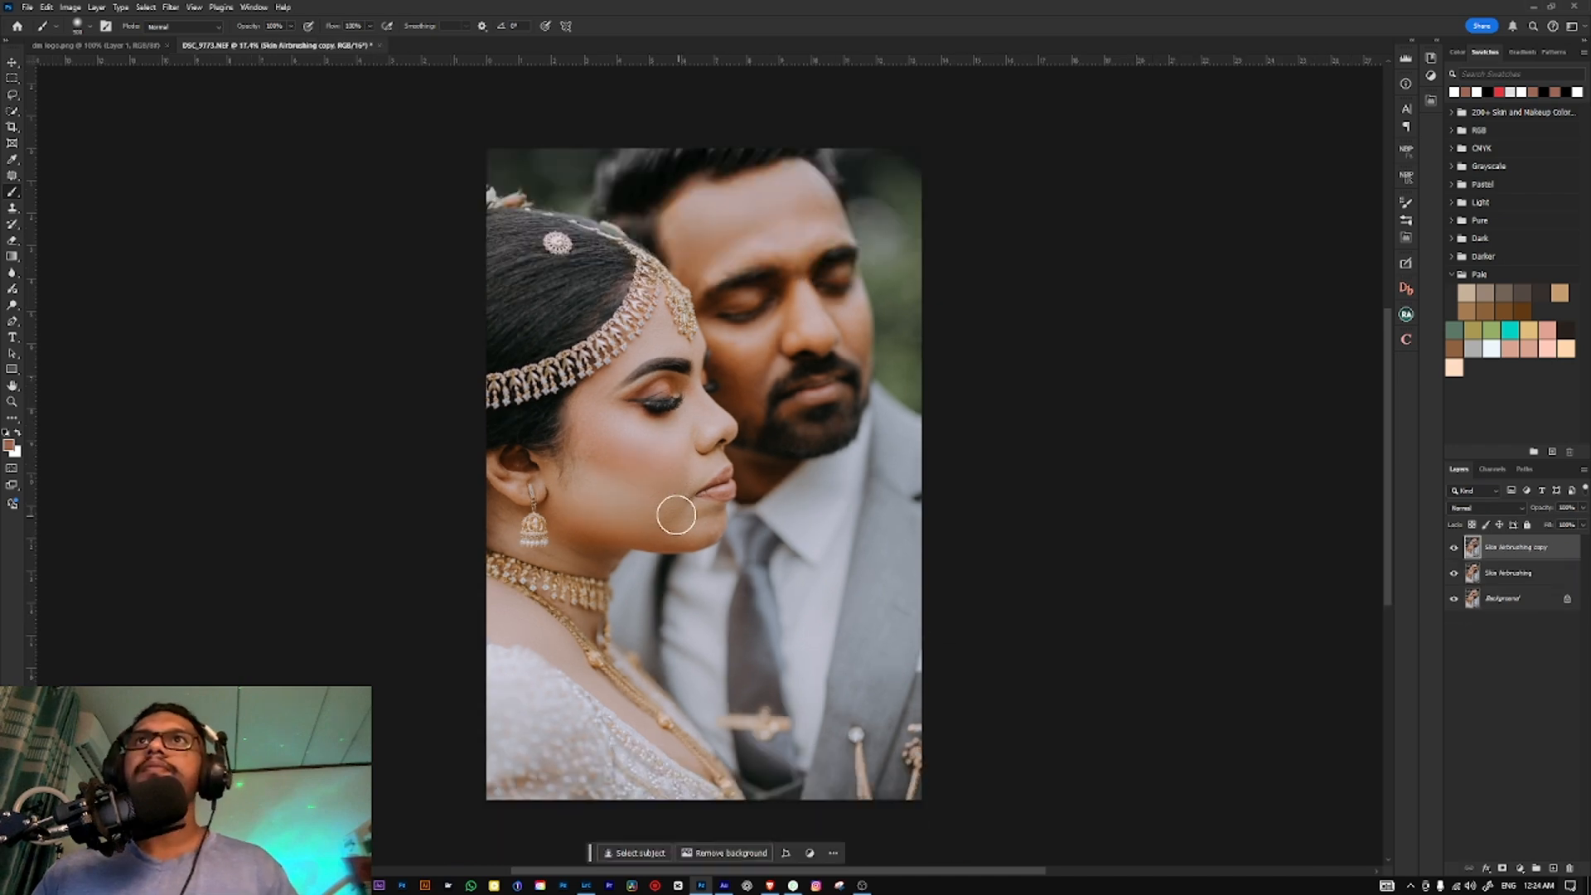
scroll(702, 519, "down", 2)
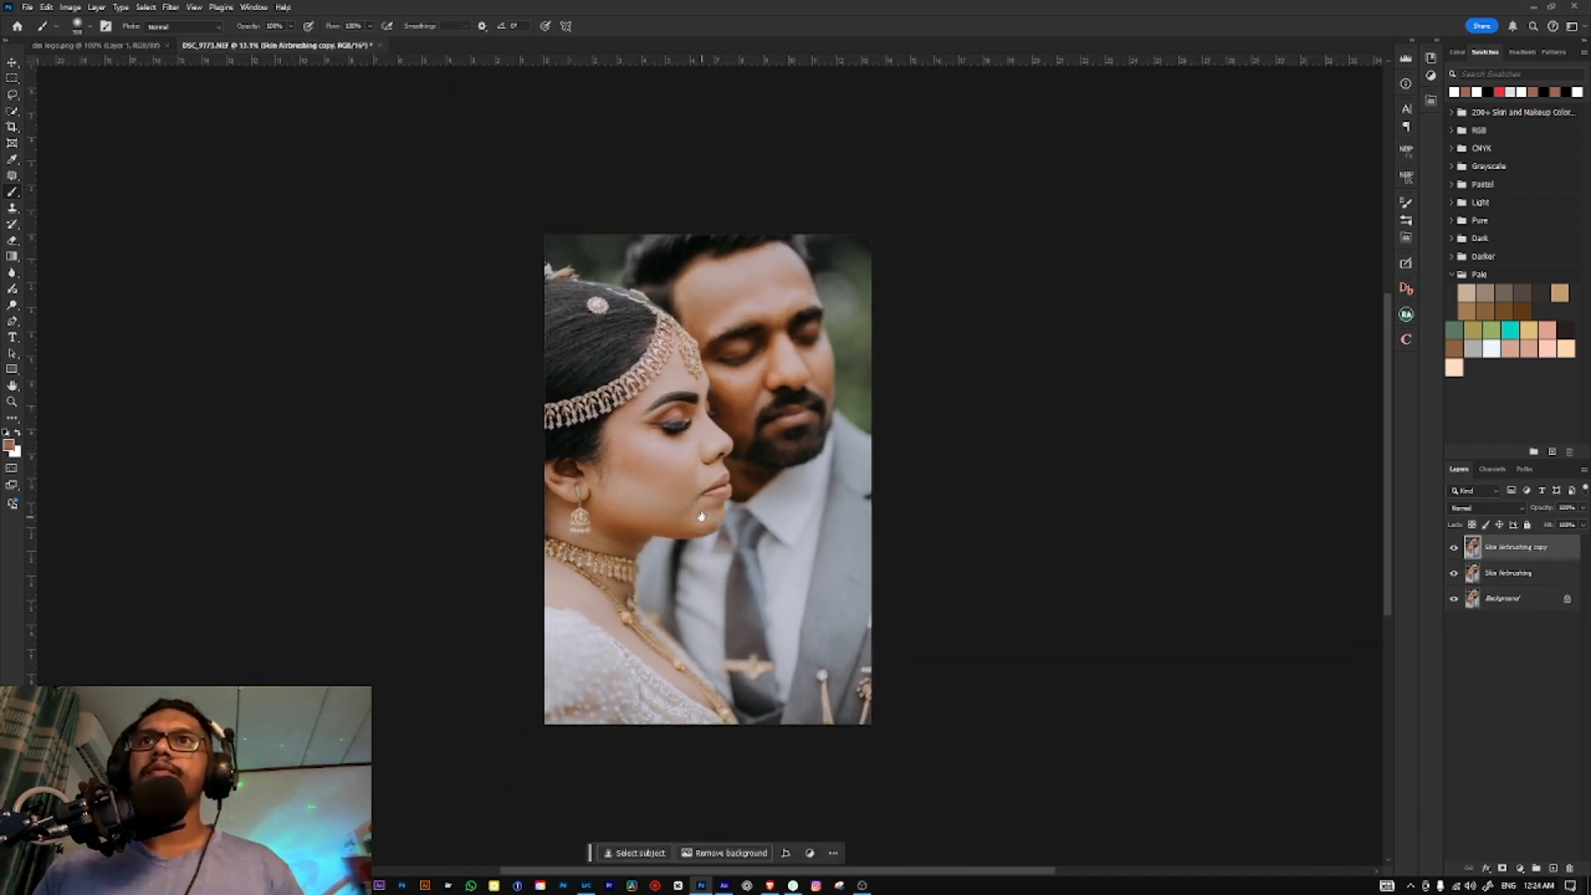
Step: Erase the stray hair rising above the bride's headpiece chain using the Remove tool
scroll(648, 422, "up", 3)
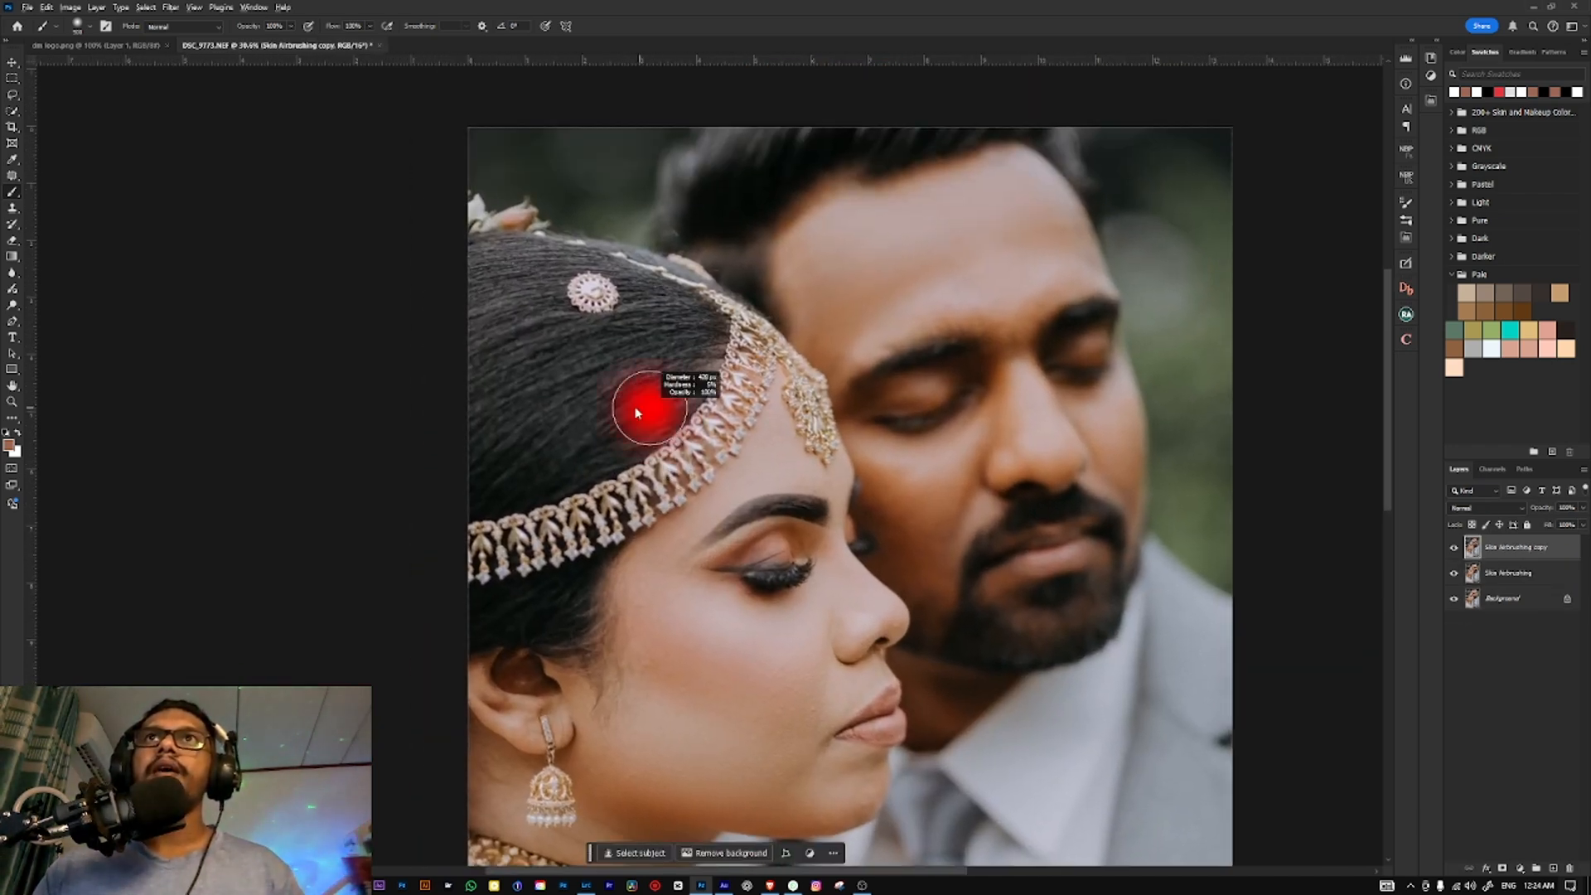
scroll(649, 423, "up", 4)
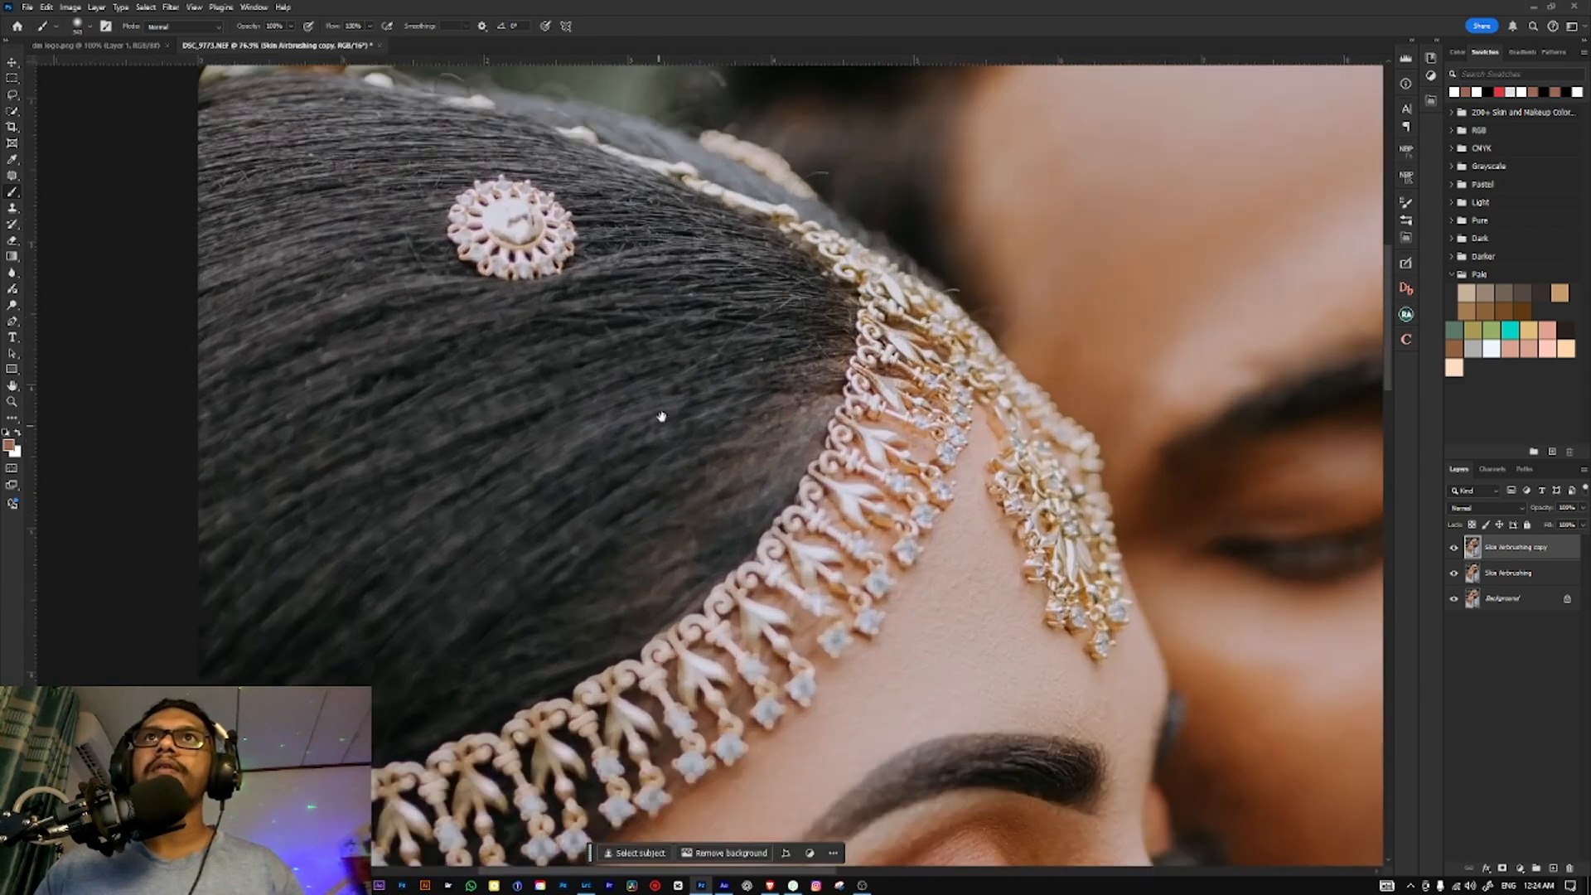
left_click_drag(662, 416, 666, 488)
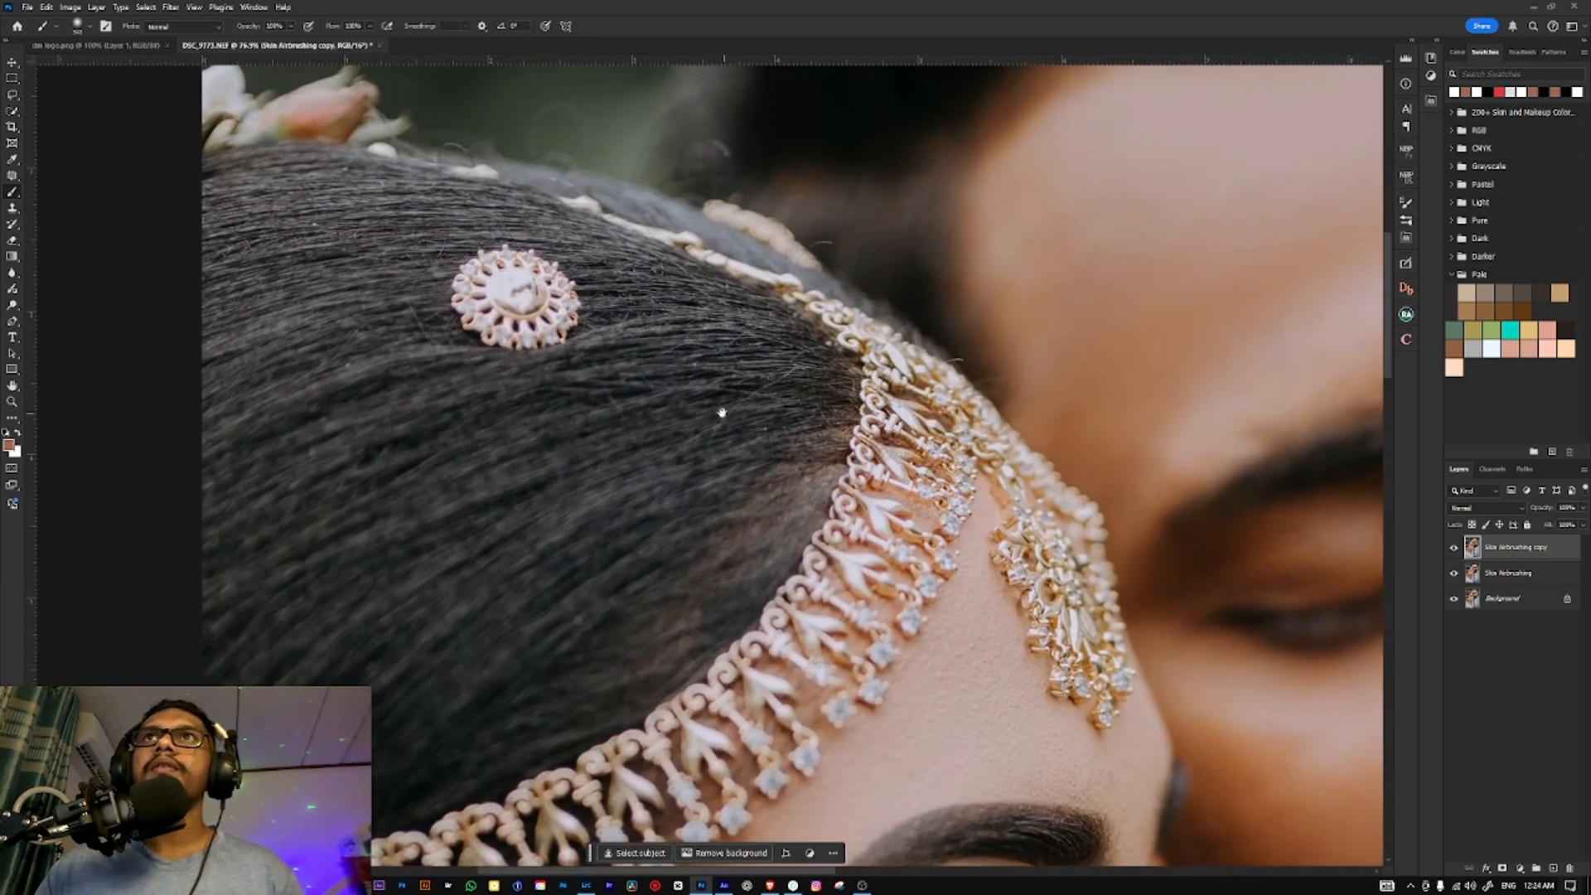
left_click_drag(793, 366, 709, 441)
scroll(710, 442, "up", 1)
key("k")
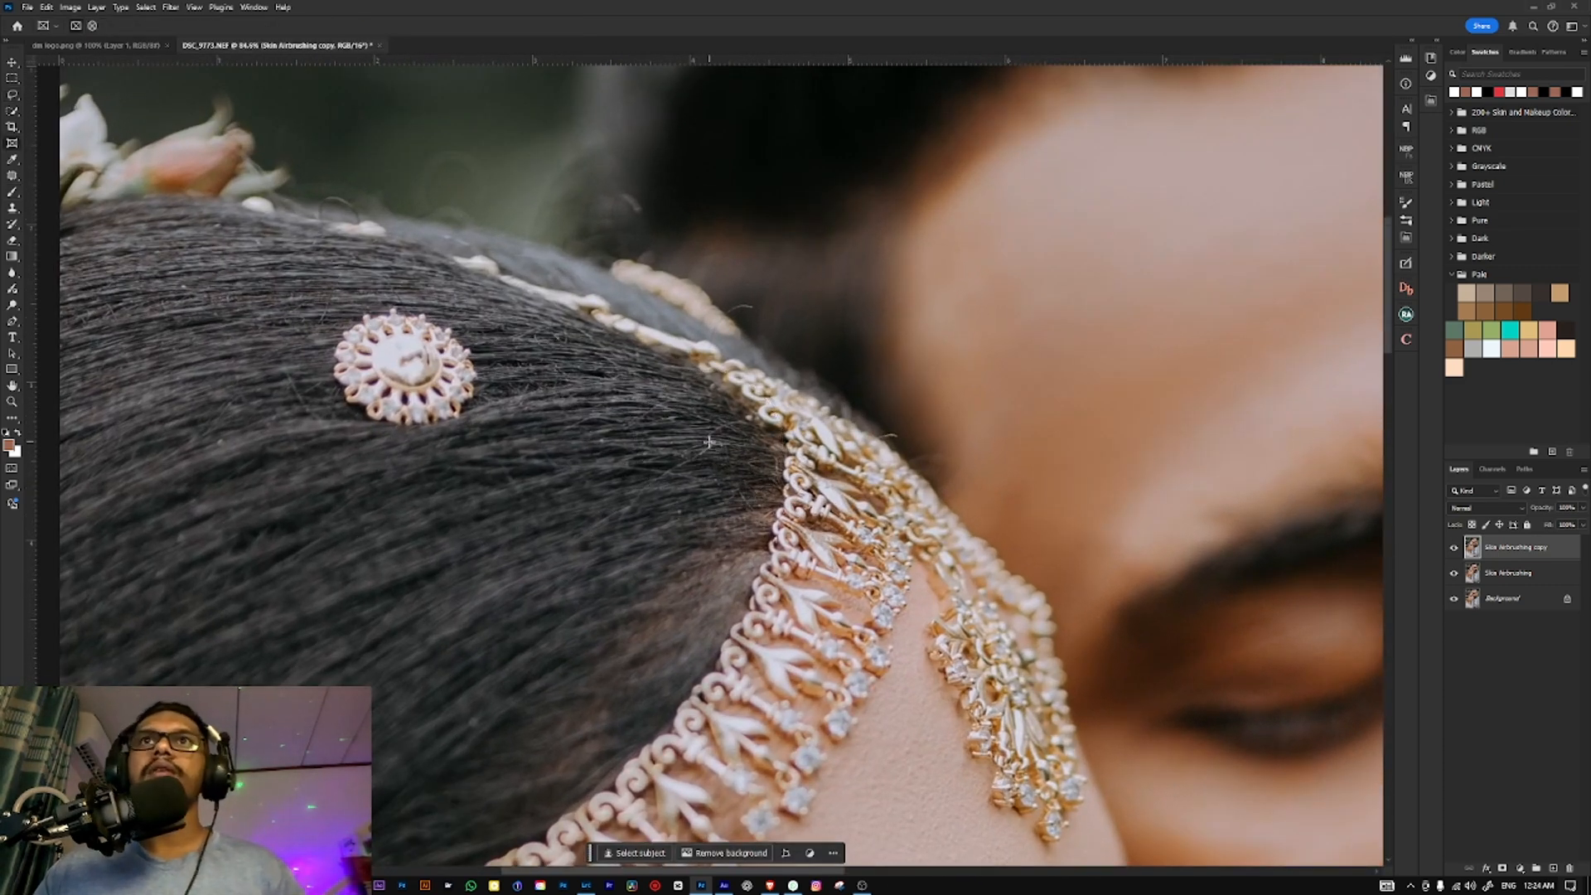
key("j")
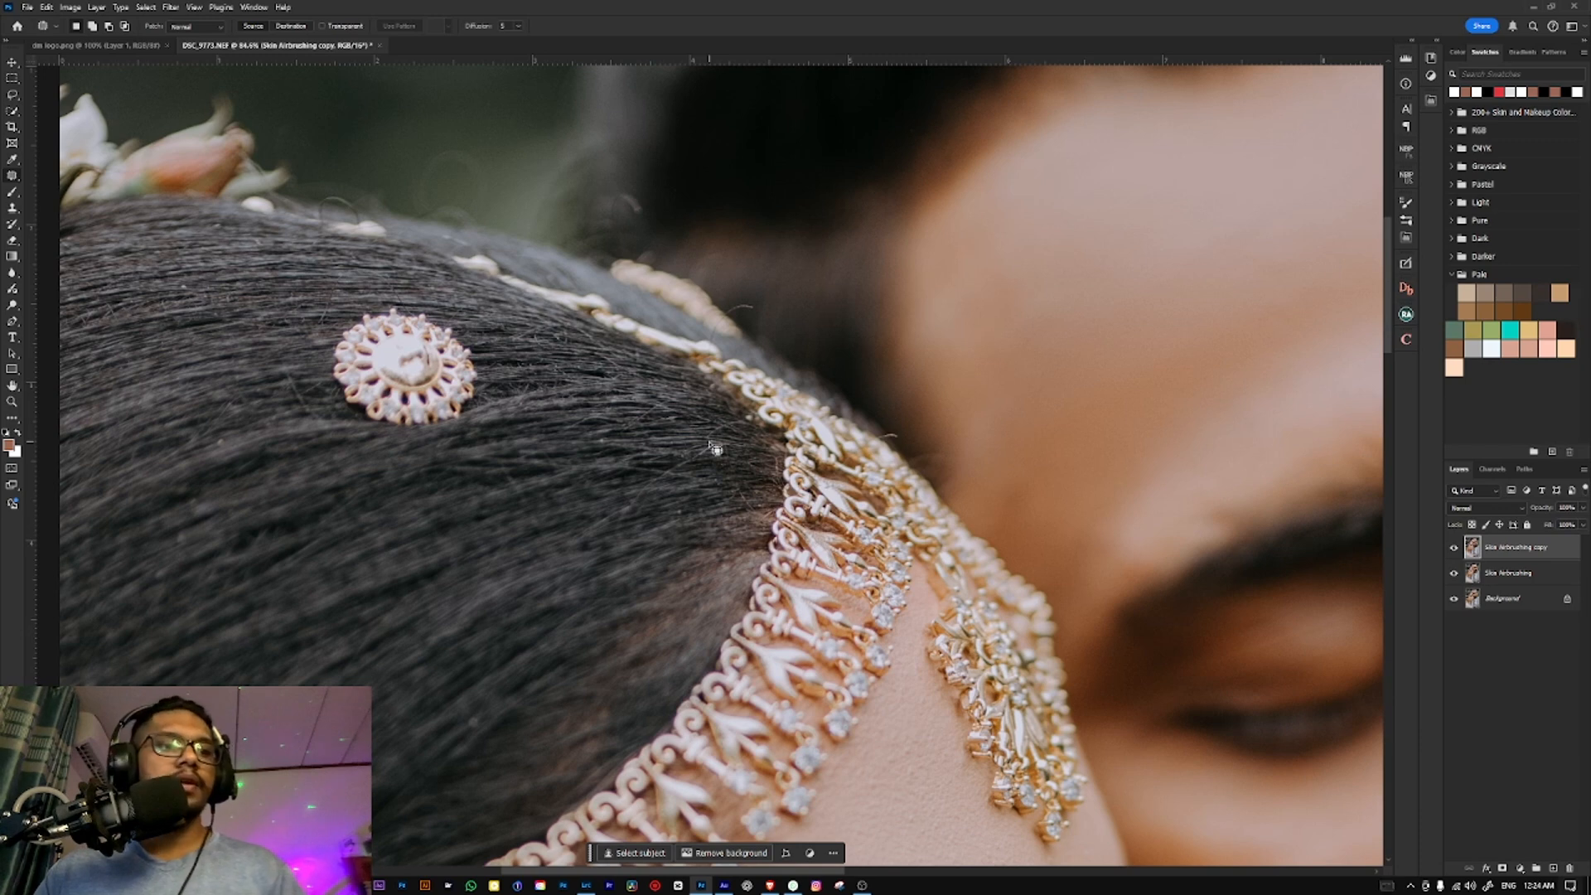
key("j")
key("j")
key("j")
key("j")
scroll(730, 352, "up", 2)
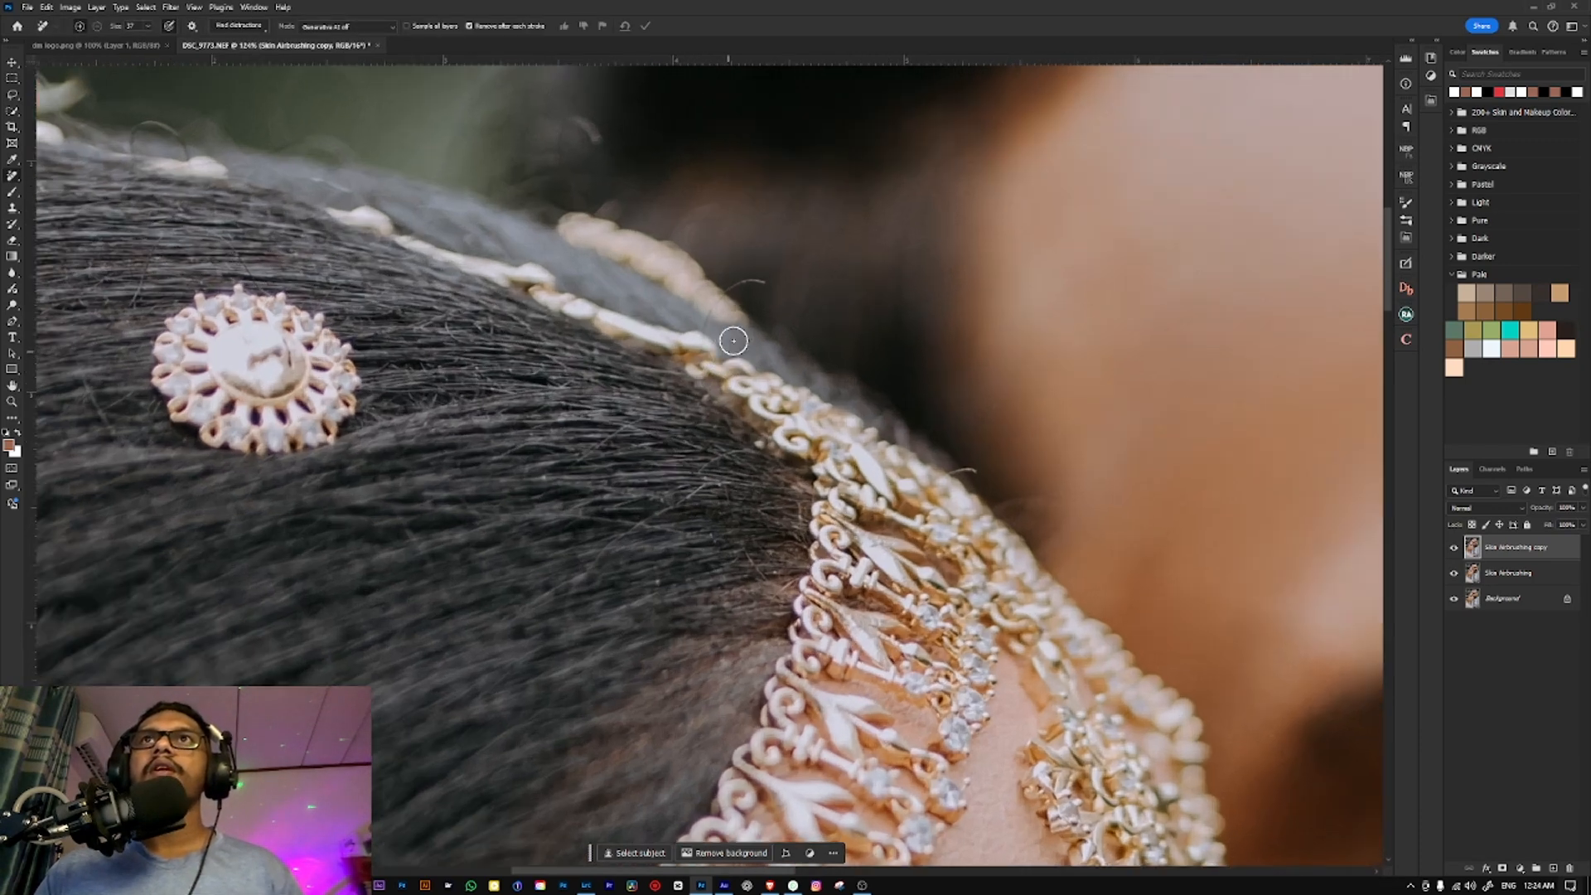
mouse_move(769, 290)
left_mouse_down()
mouse_move(737, 287)
mouse_move(704, 340)
left_mouse_up()
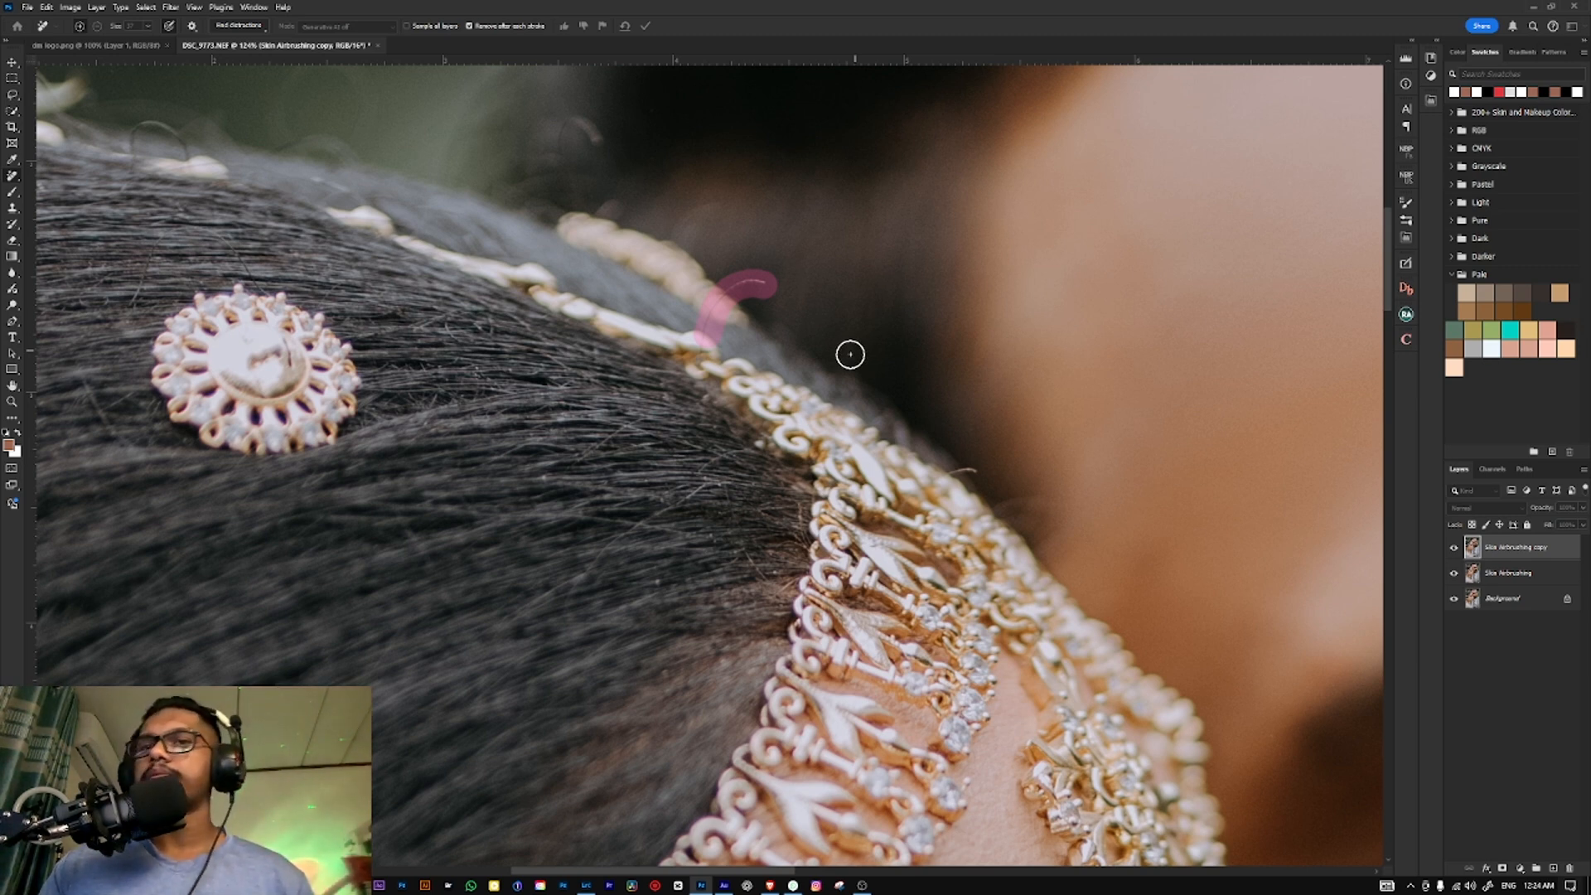
Step: Remove the stray hairs along the forehead jewellery, against the dark background and above the crown of the bride's head
scroll(731, 369, "down", 3)
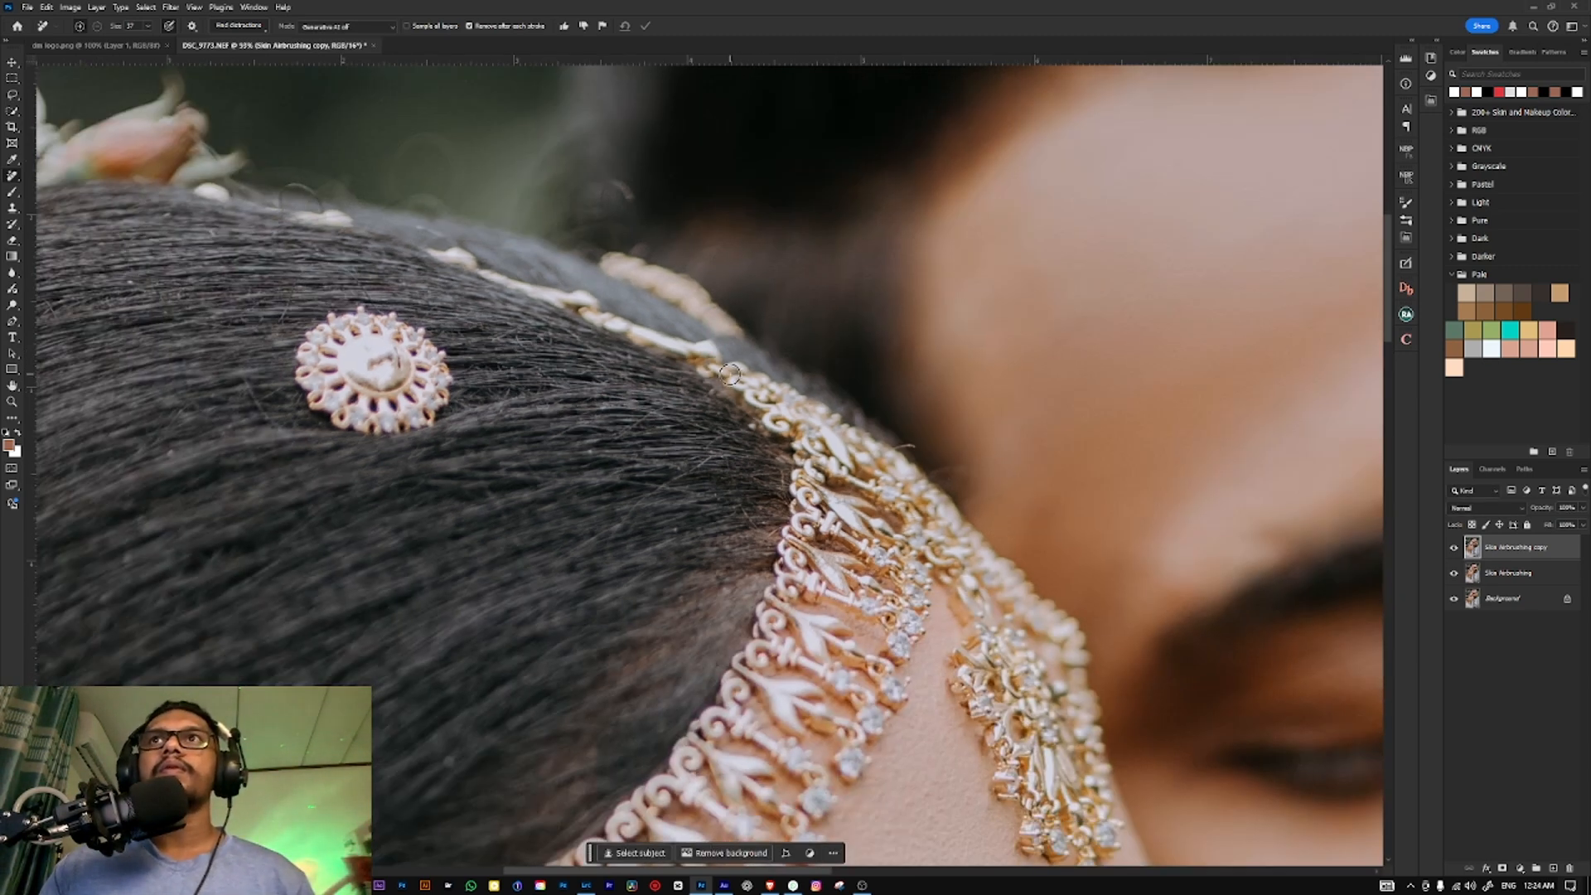
left_click_drag(785, 404, 791, 377)
left_click_drag(922, 421, 905, 432)
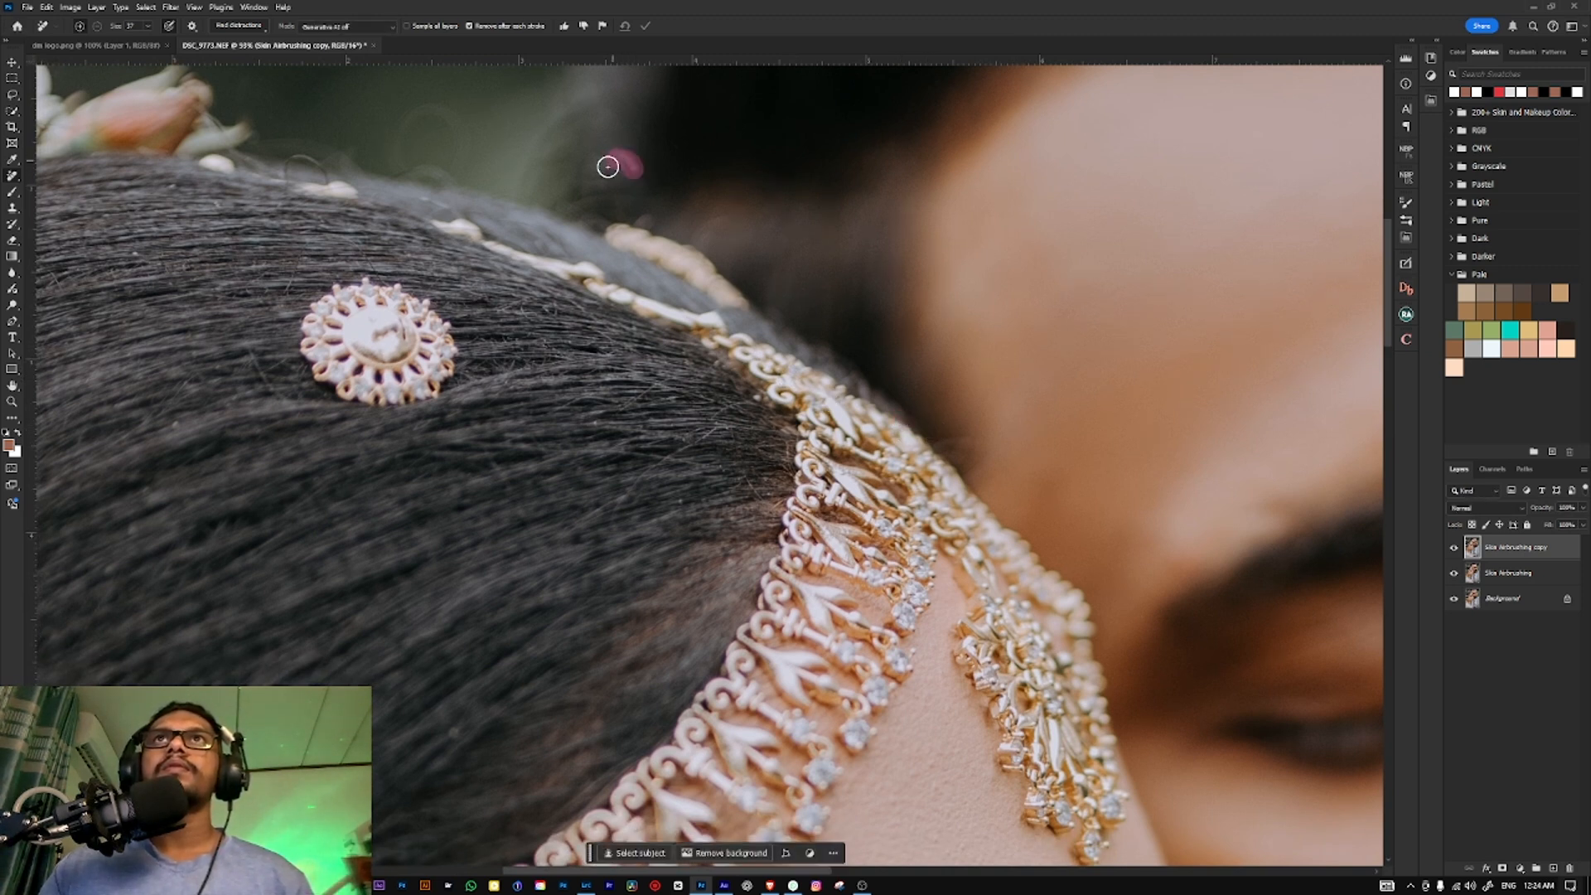
left_click_drag(608, 166, 608, 192)
left_click_drag(323, 166, 278, 170)
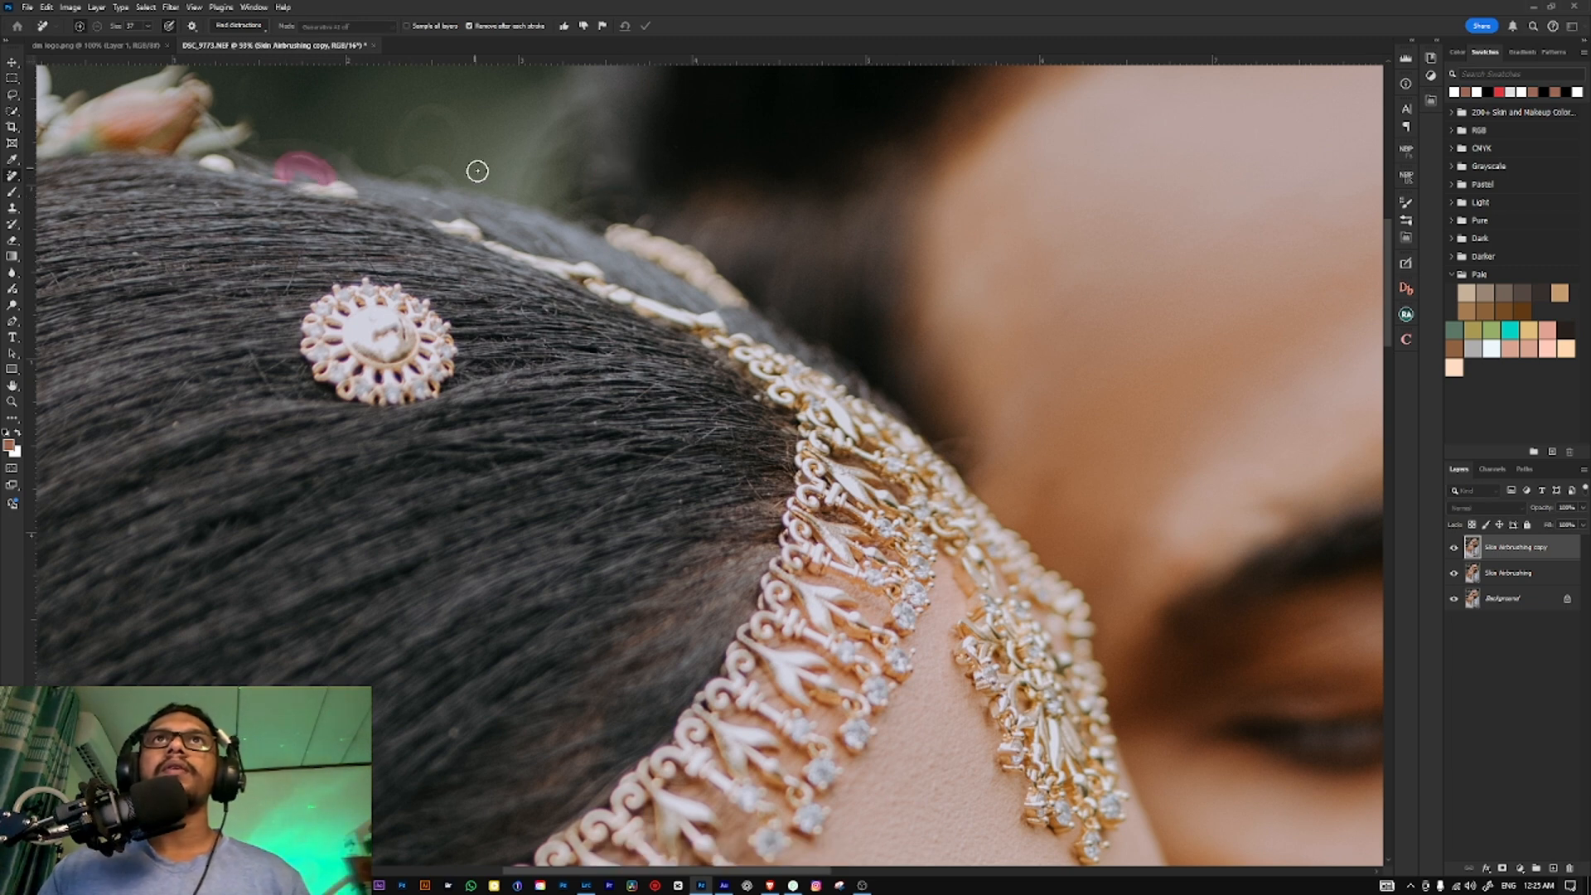
key("ctrl+0")
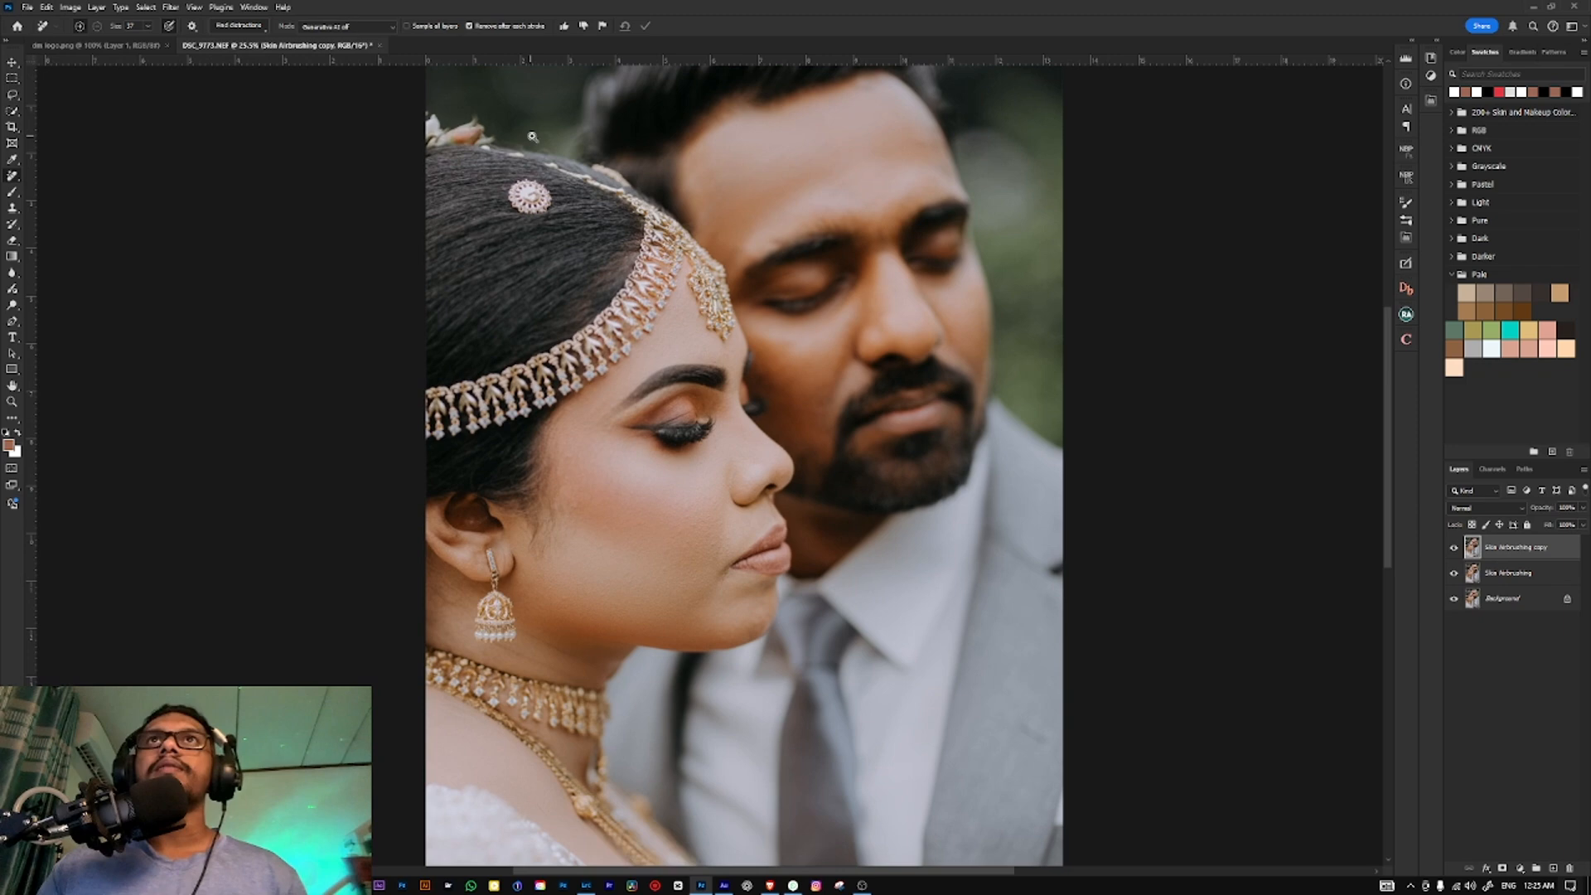
Step: Clean up the faint flyaway hair in the green background above the bride's head
scroll(547, 155, "up", 5)
mouse_move(620, 175)
left_mouse_down()
mouse_move(597, 118)
mouse_move(554, 150)
left_mouse_up()
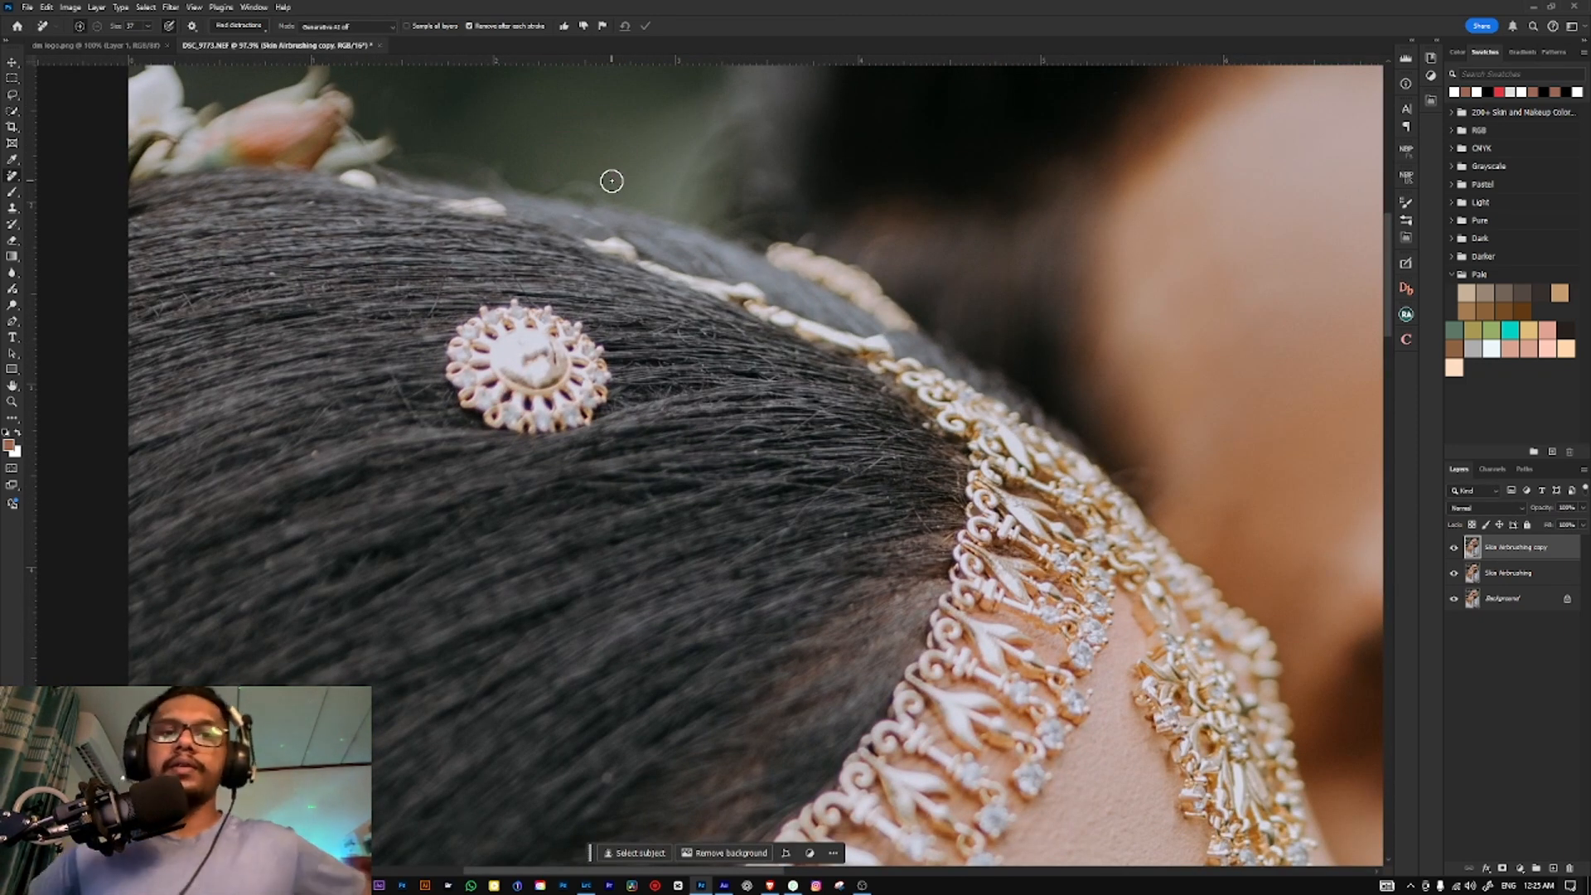
key("ctrl+0")
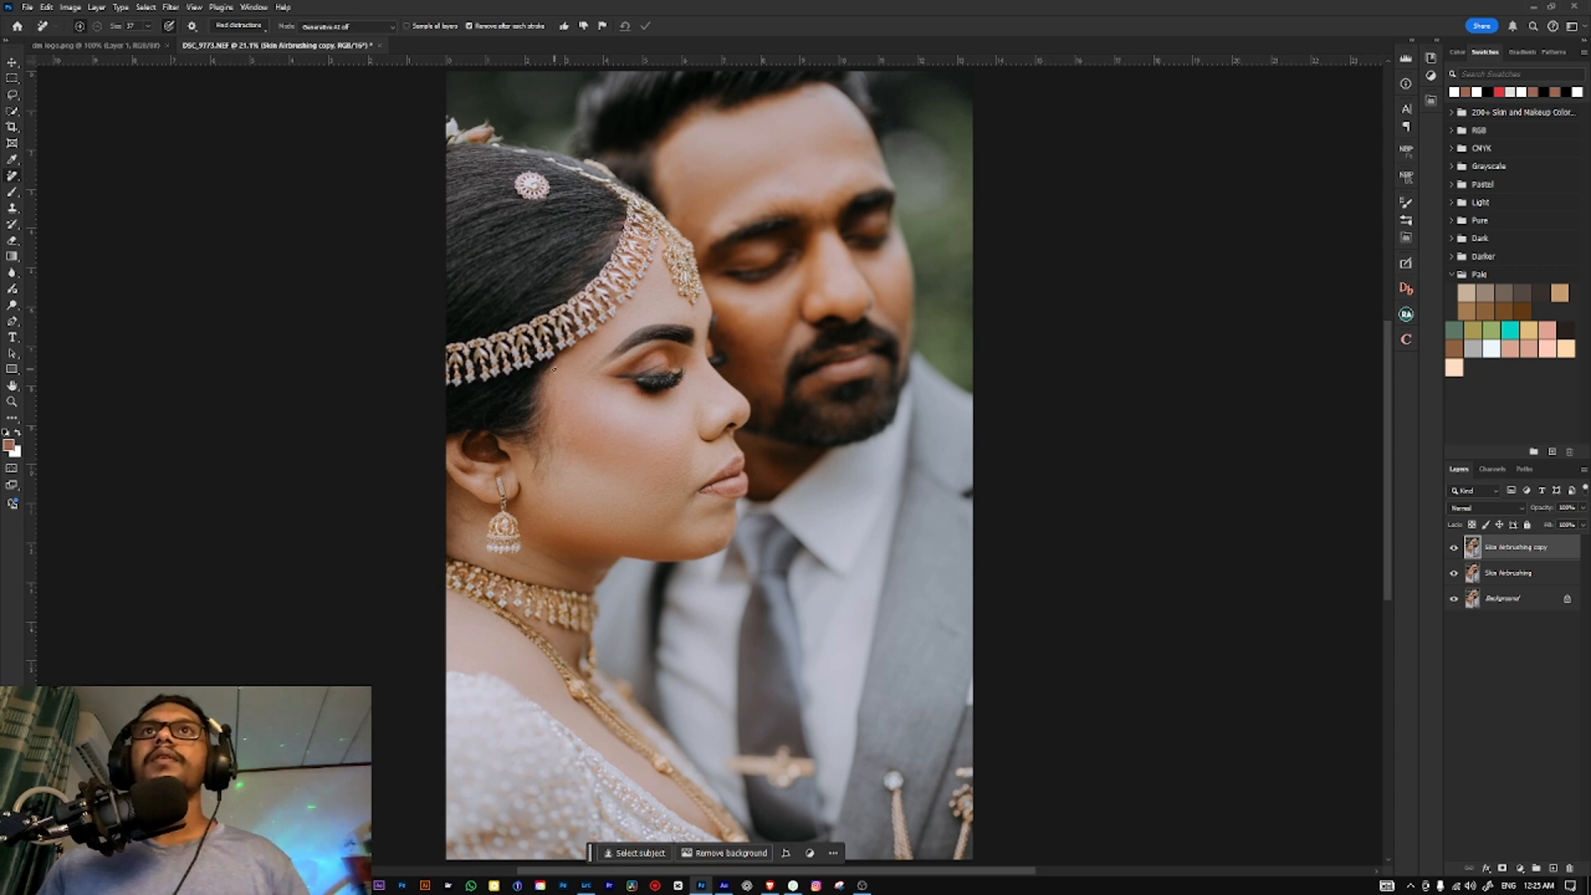
Step: Merge the Skin Airbrushing layer with its copy and duplicate the merged layer
left_click(1489, 580, "ctrl")
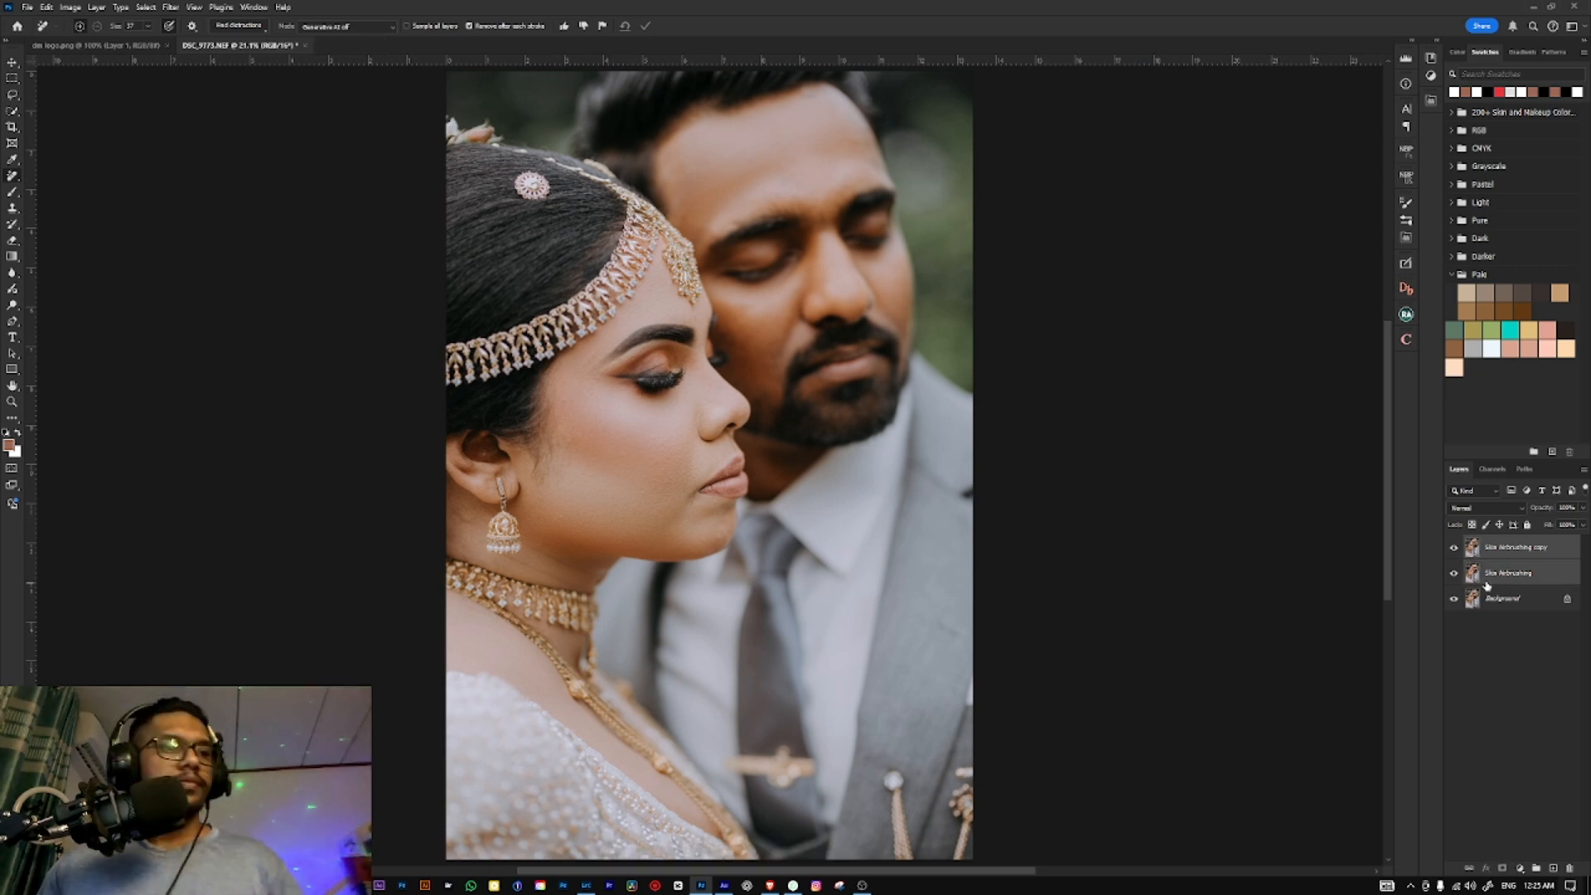
key("ctrl+e")
key("ctrl+j")
Step: Add a Selective Color adjustment layer and set Black to -7% for the Yellows
left_click(1520, 868)
left_click(1525, 854)
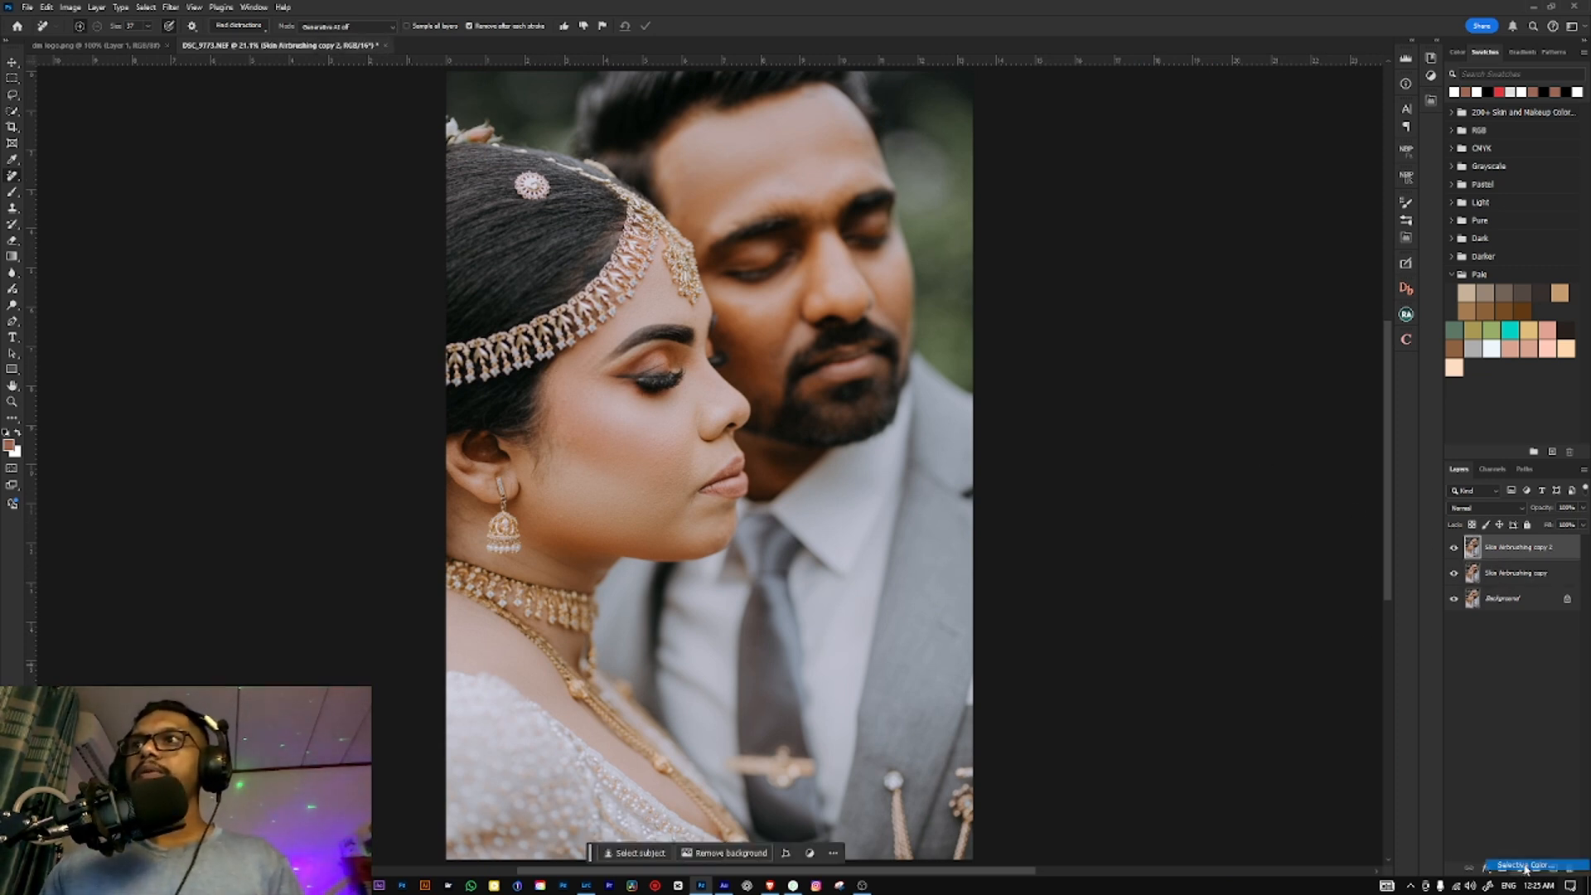
left_click(1274, 150)
left_click(1271, 165)
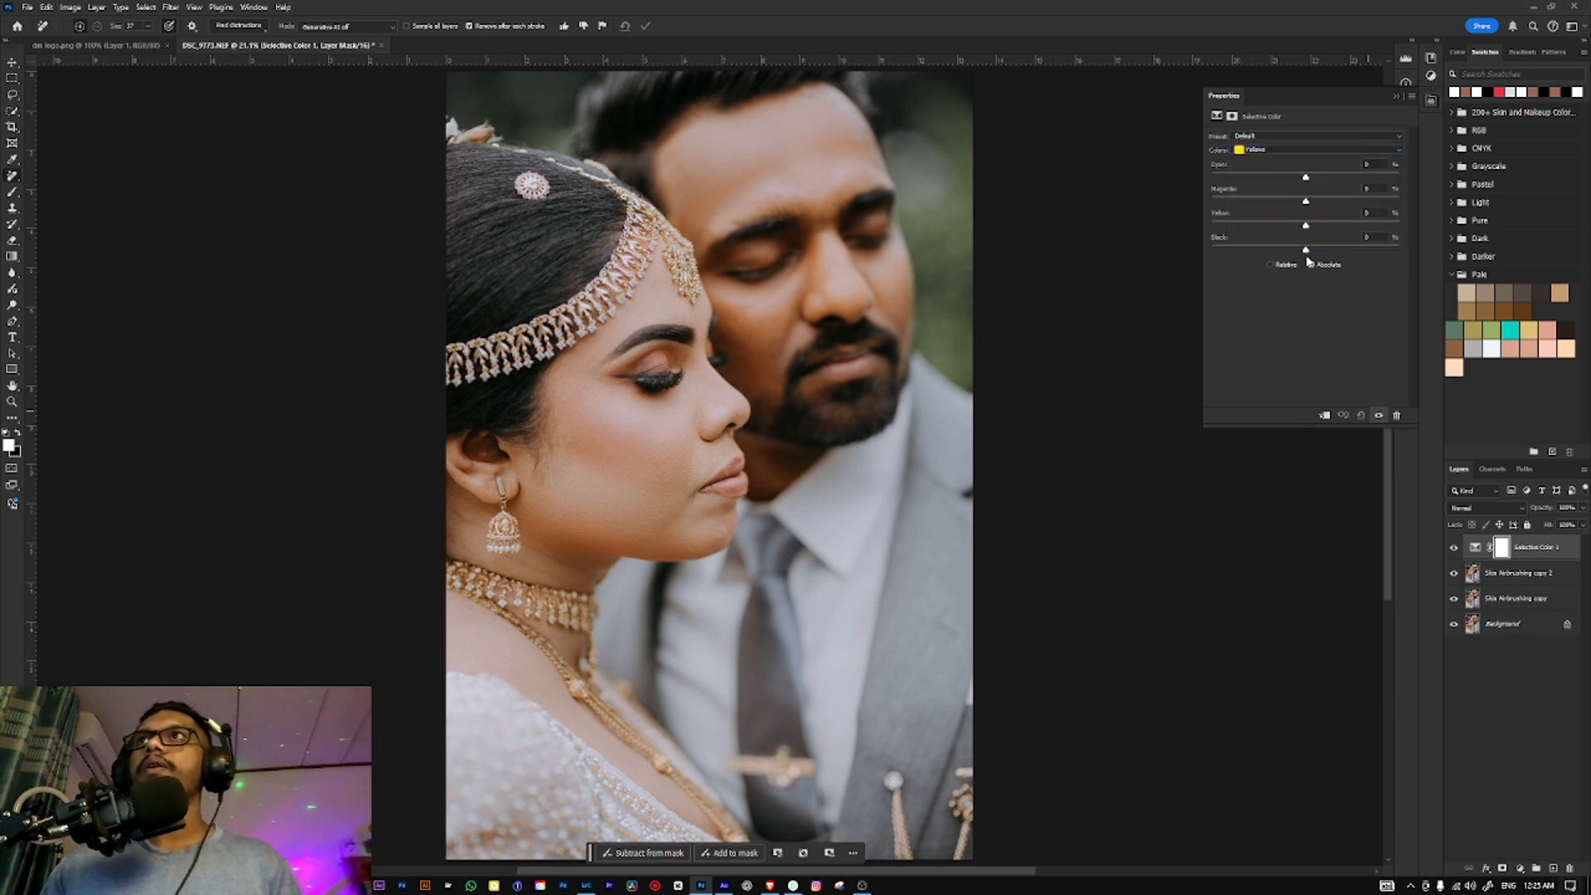
left_click_drag(1306, 249, 1299, 243)
left_click(1274, 154)
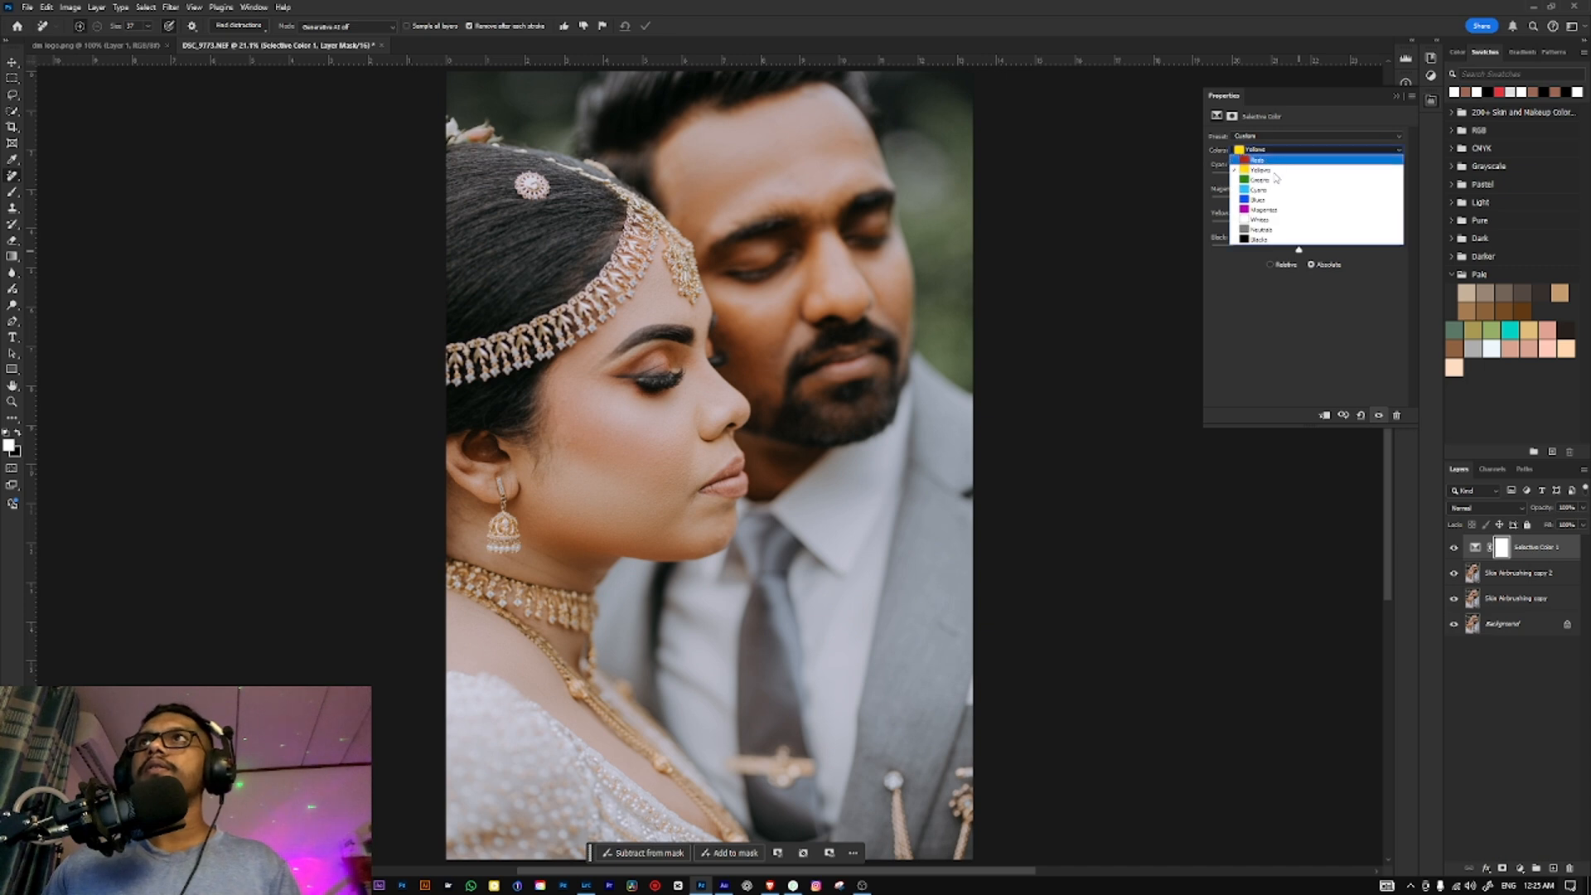
left_click(1298, 249)
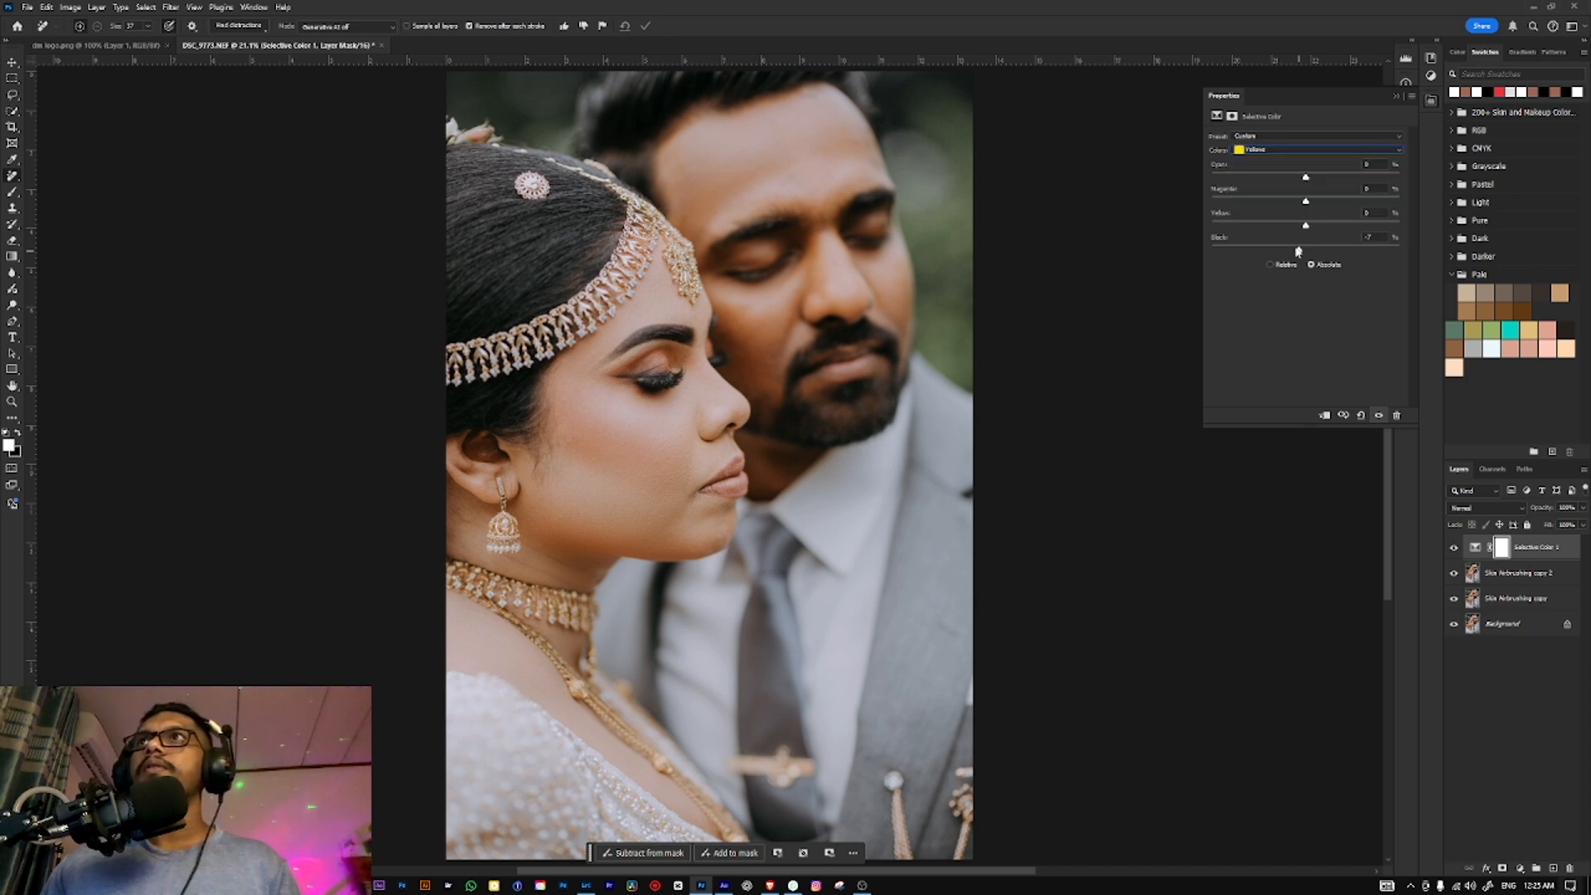
Step: Set Yellow to -10% for the Whites in the Selective Color adjustment
left_click(1268, 151)
left_click(1259, 218)
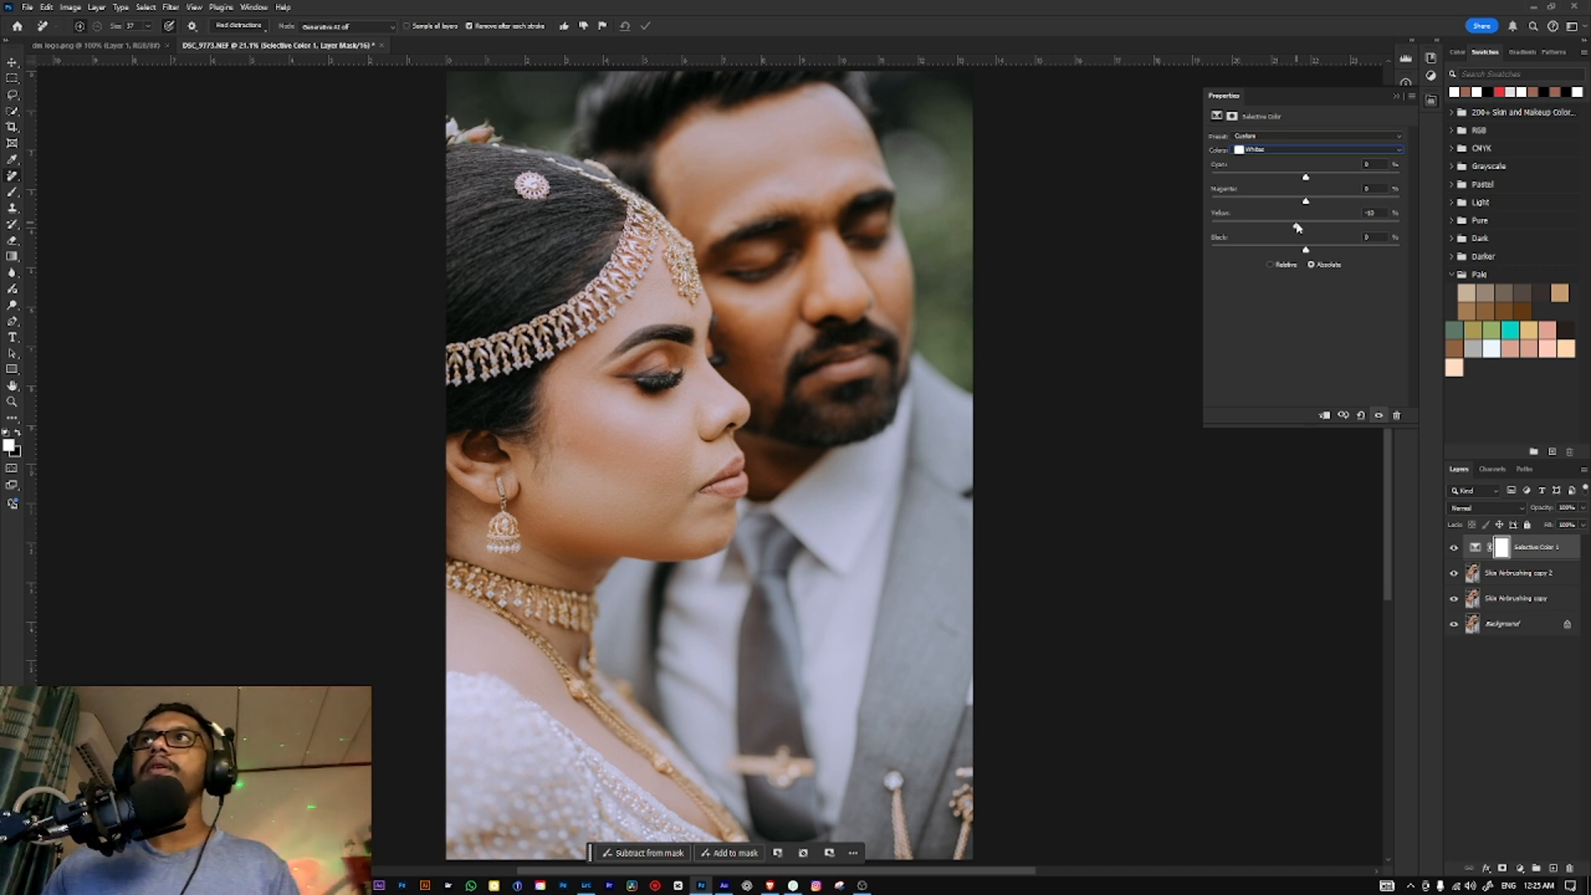
scroll(758, 355, "down", 2)
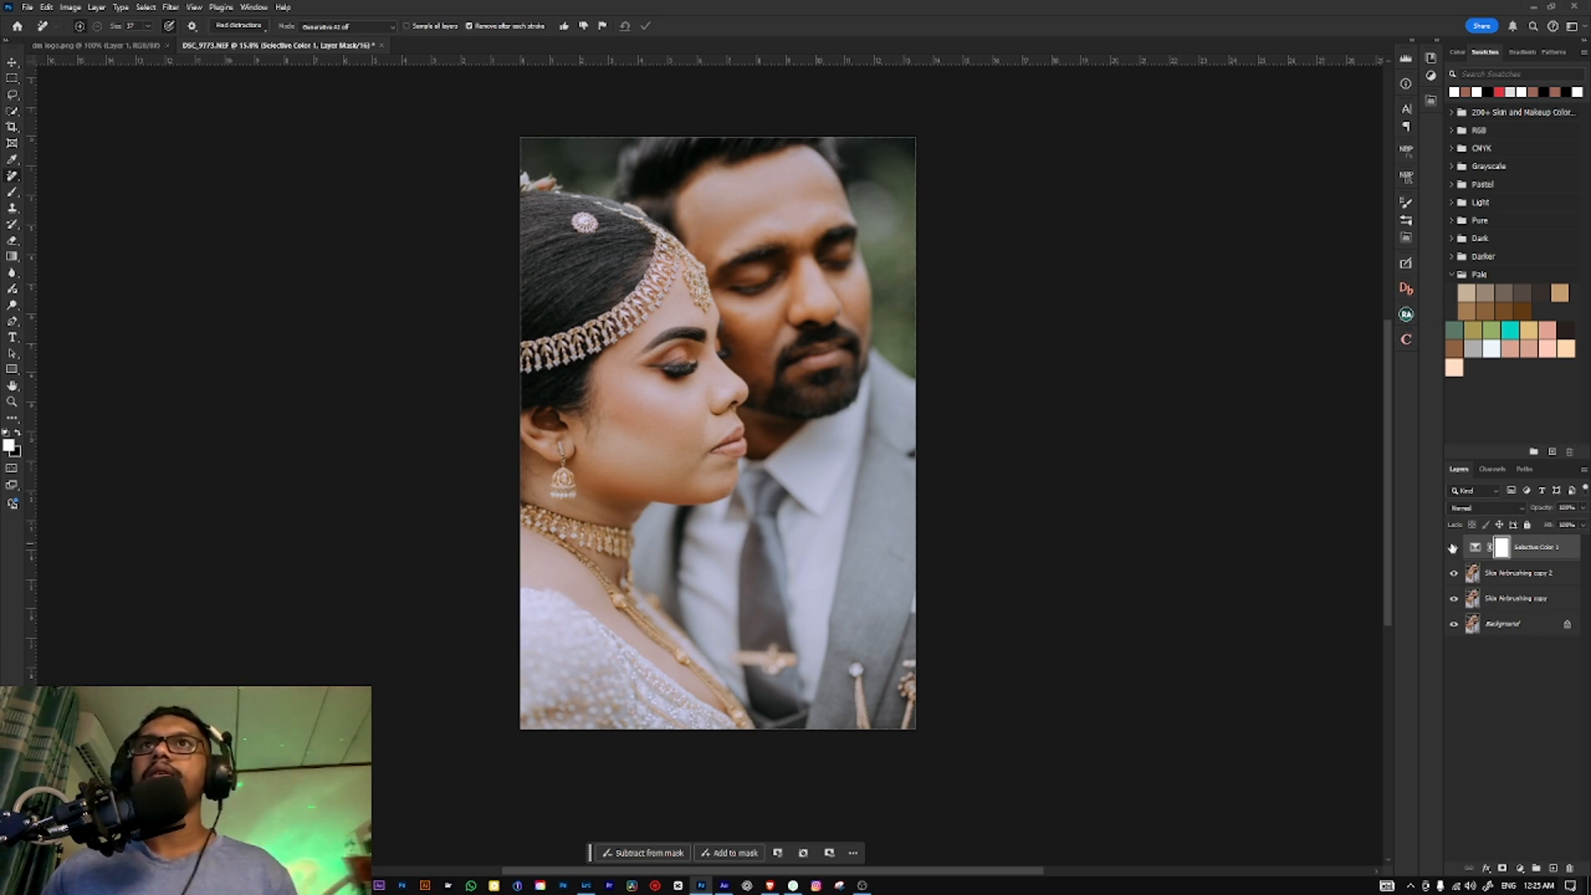
Step: Merge the Selective Color adjustment with the retouched layers, duplicate the result, and raise its Whites to about +9 and Blacks to about +19 in Camera Raw
left_click(1505, 603)
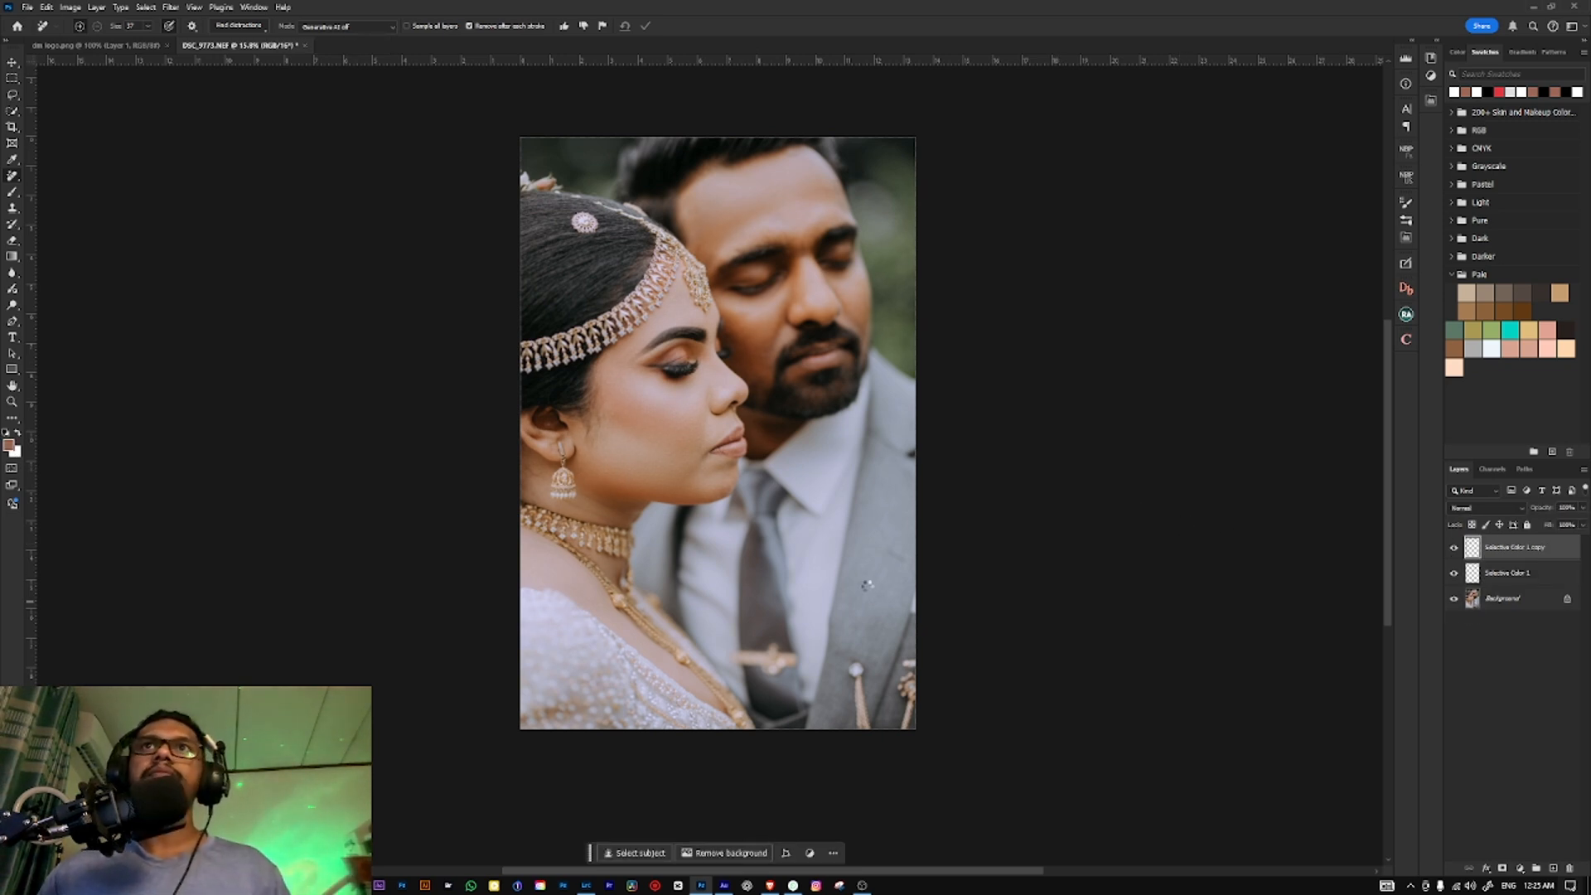
key("ctrl+shift+a")
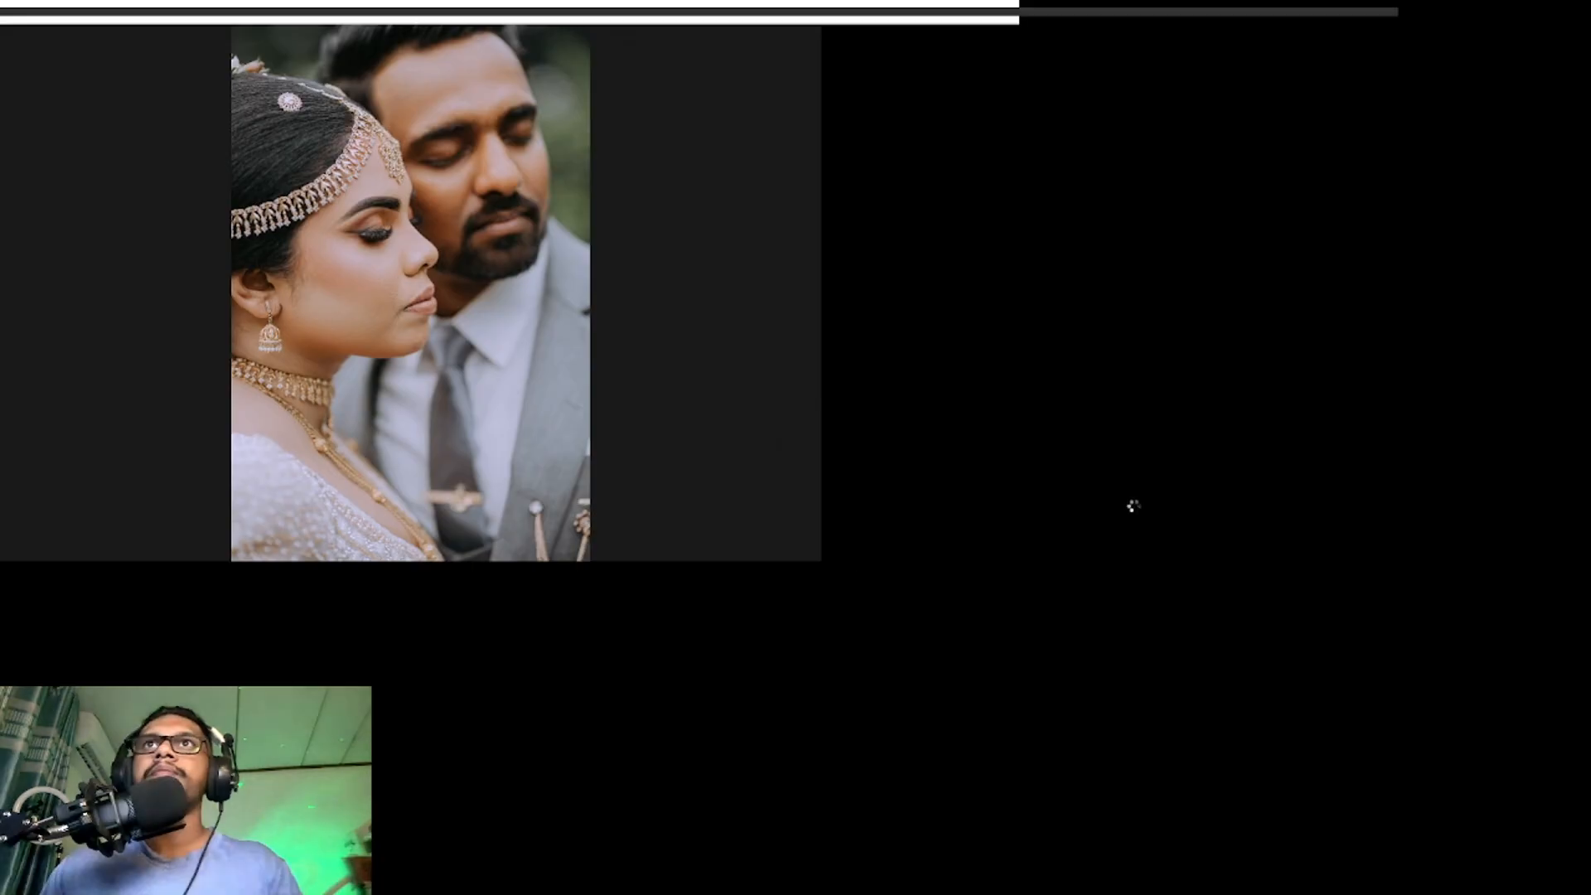
mouse_move(1479, 301)
left_mouse_down()
mouse_move(1486, 285)
mouse_move(1496, 303)
left_mouse_up()
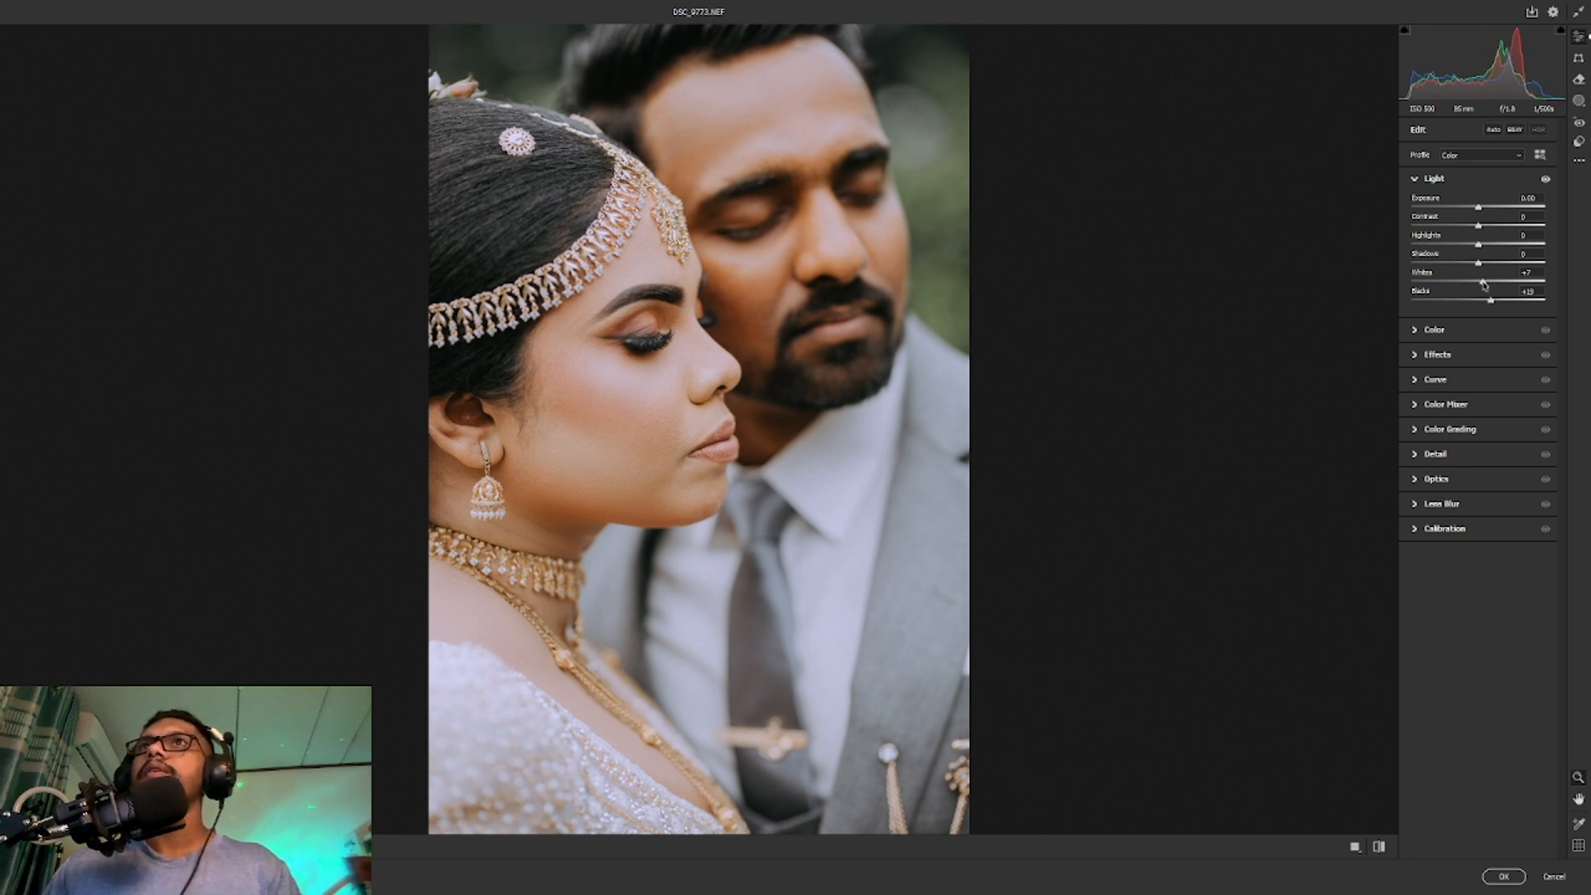
left_click_drag(1480, 213, 1480, 208)
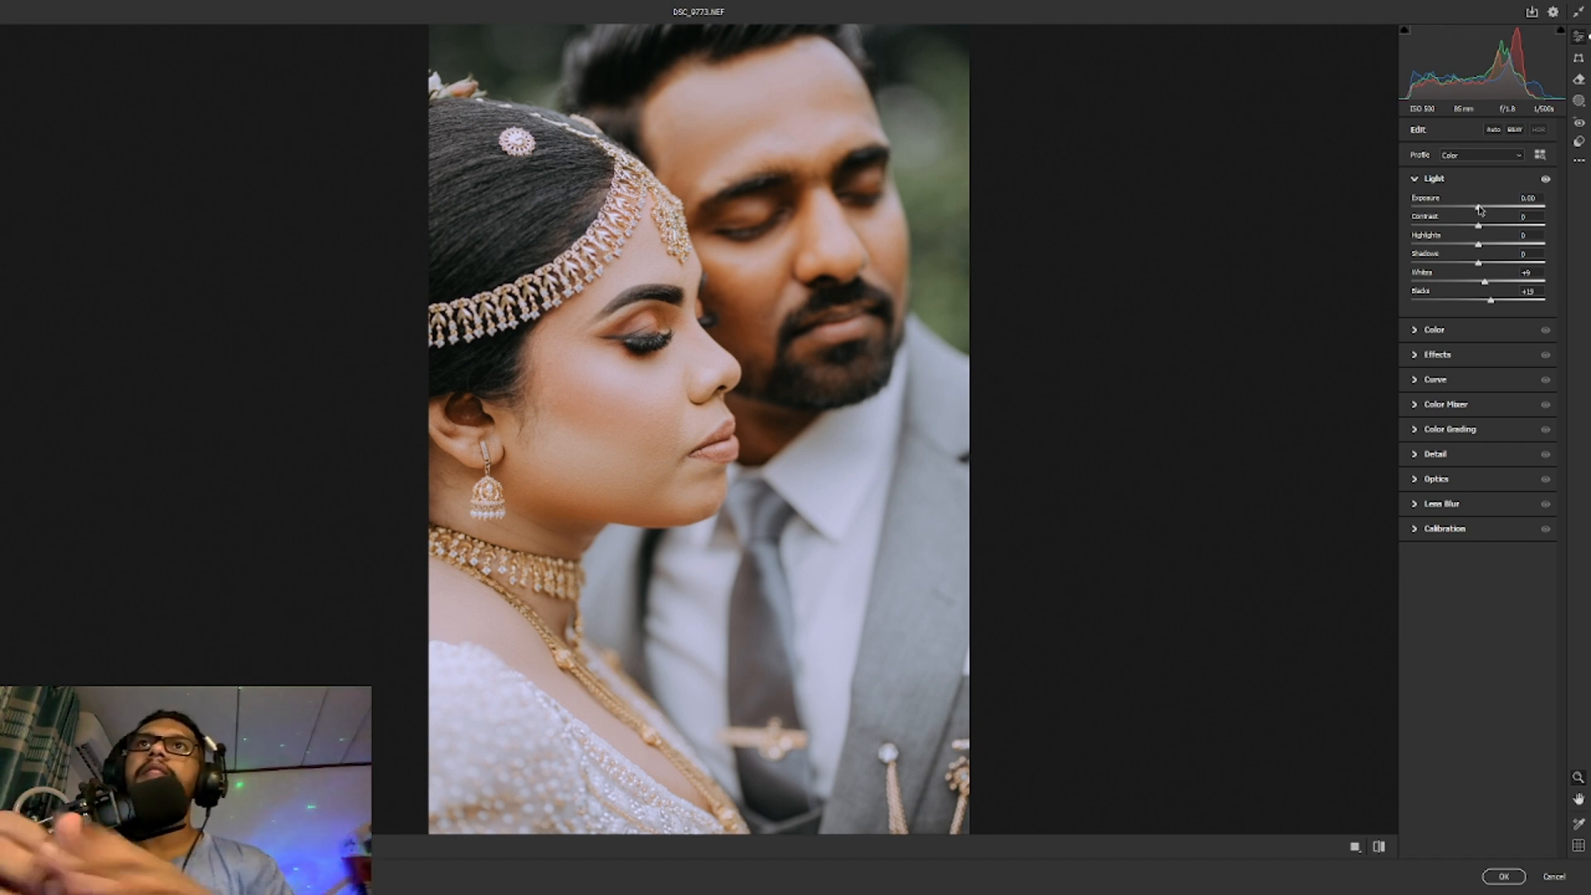
key("Return")
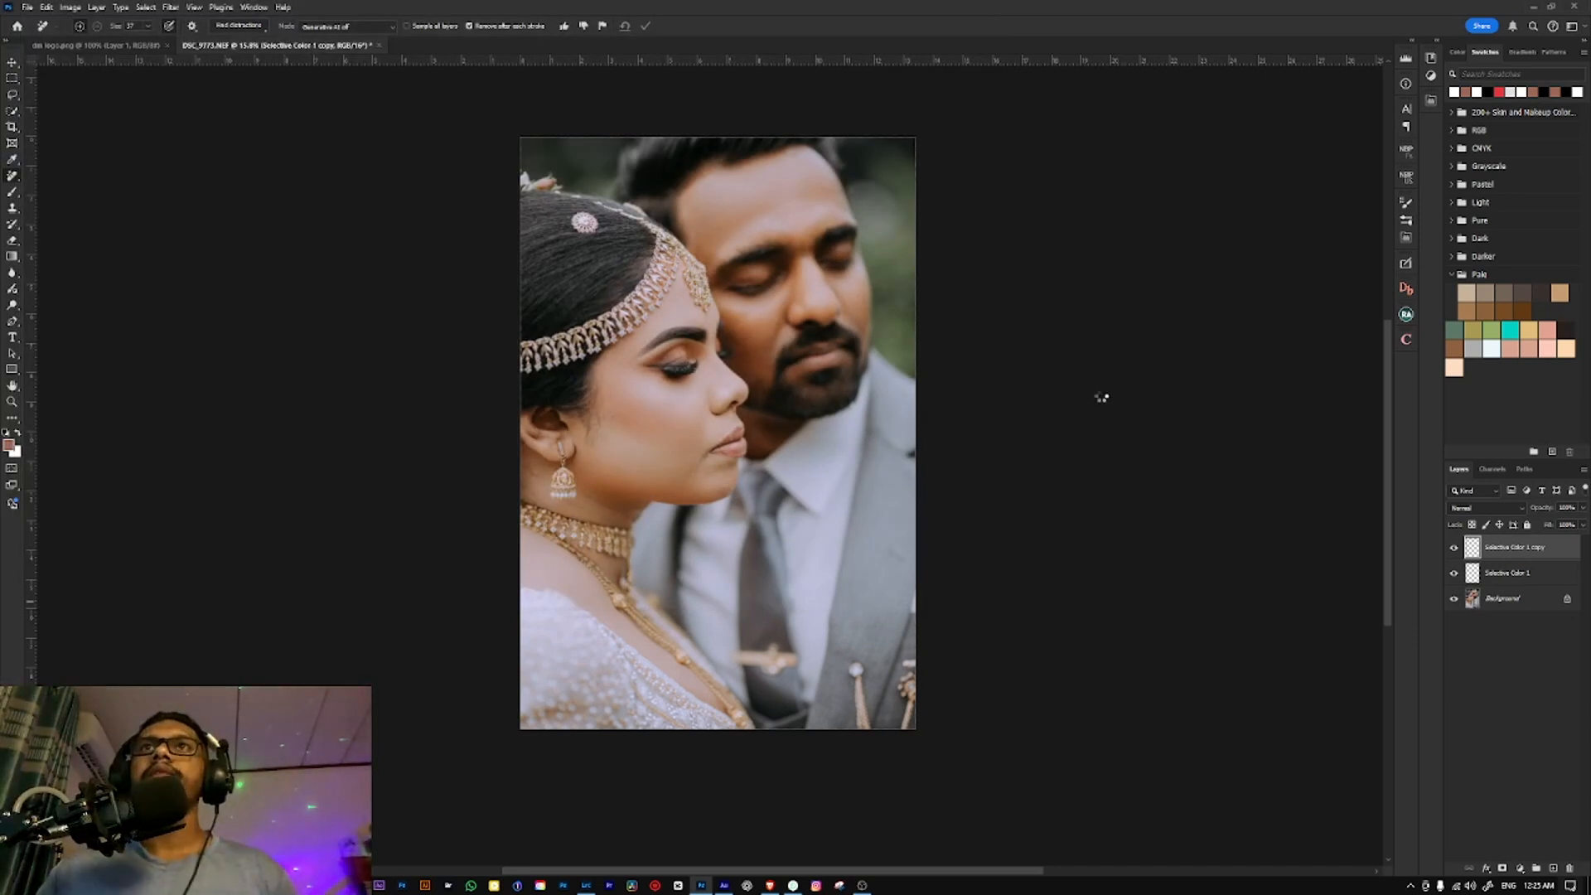
Step: Merge the Camera Raw-adjusted copy with the Selective Color 1 layer and duplicate the merged layer
left_click(1521, 579, "ctrl")
key("ctrl+e")
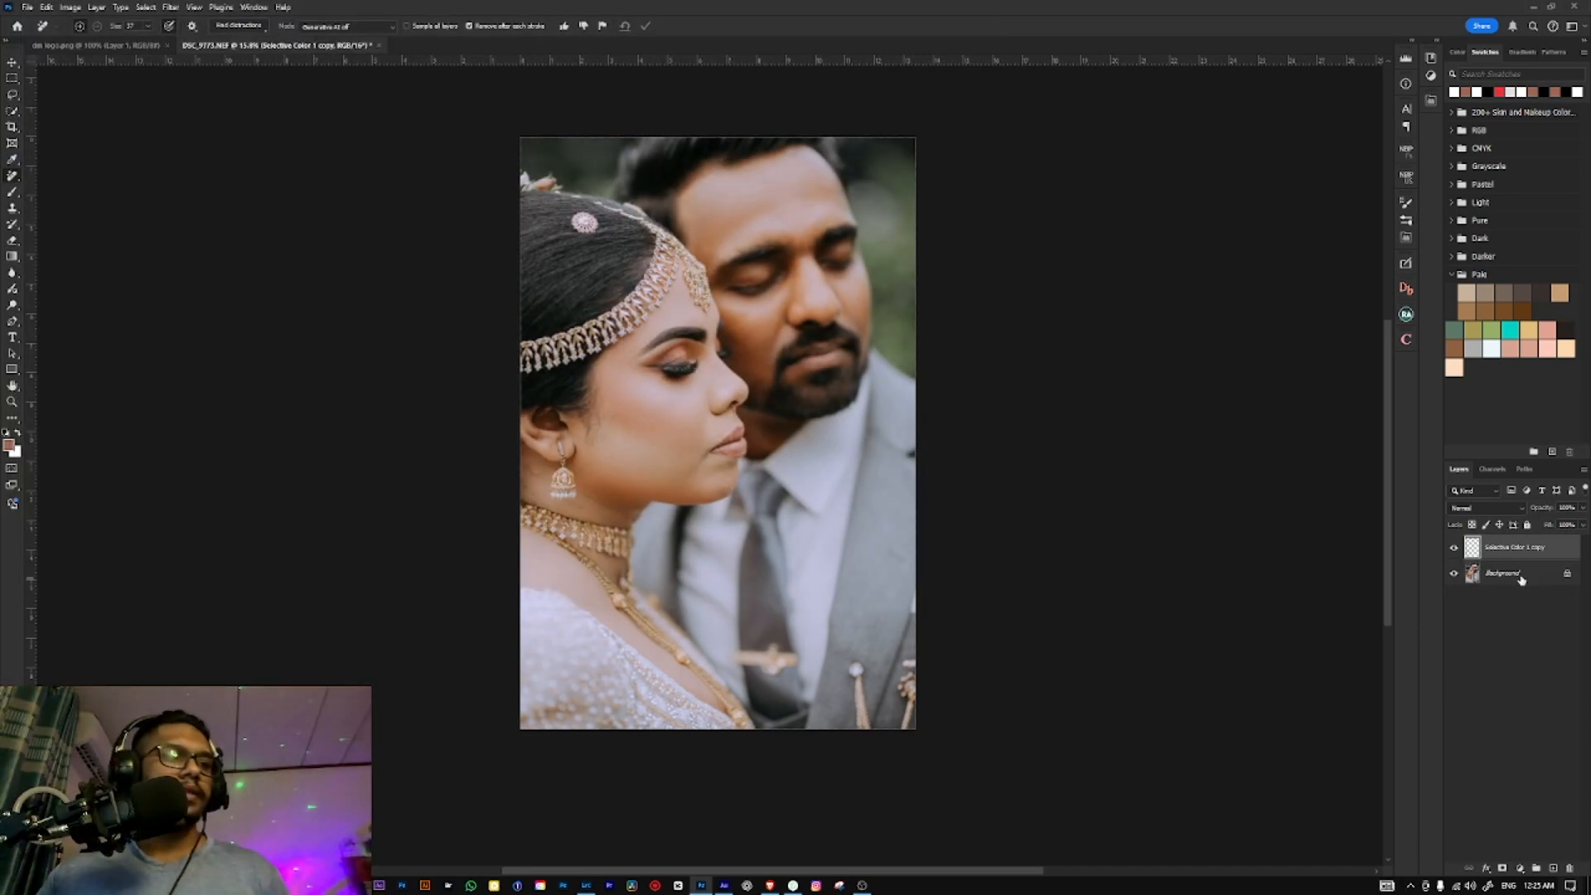
key("ctrl+j")
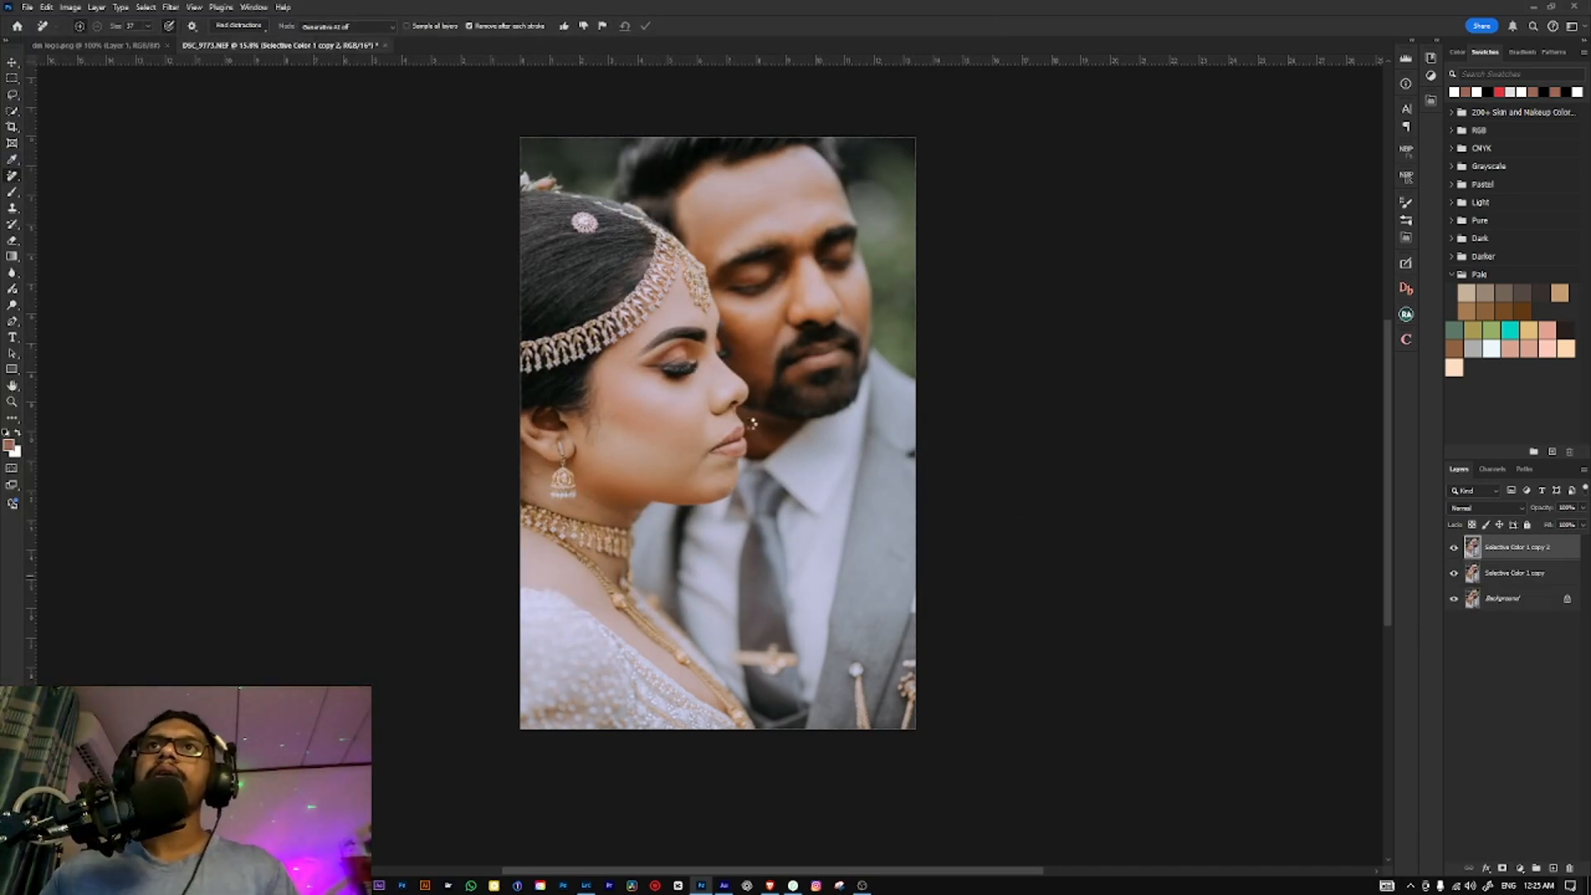
Step: Apply grain of about 50 to the duplicated layer with the Camera Raw filter's Effects settings
key("ctrl+shift+a")
scroll(705, 305, "up", 3)
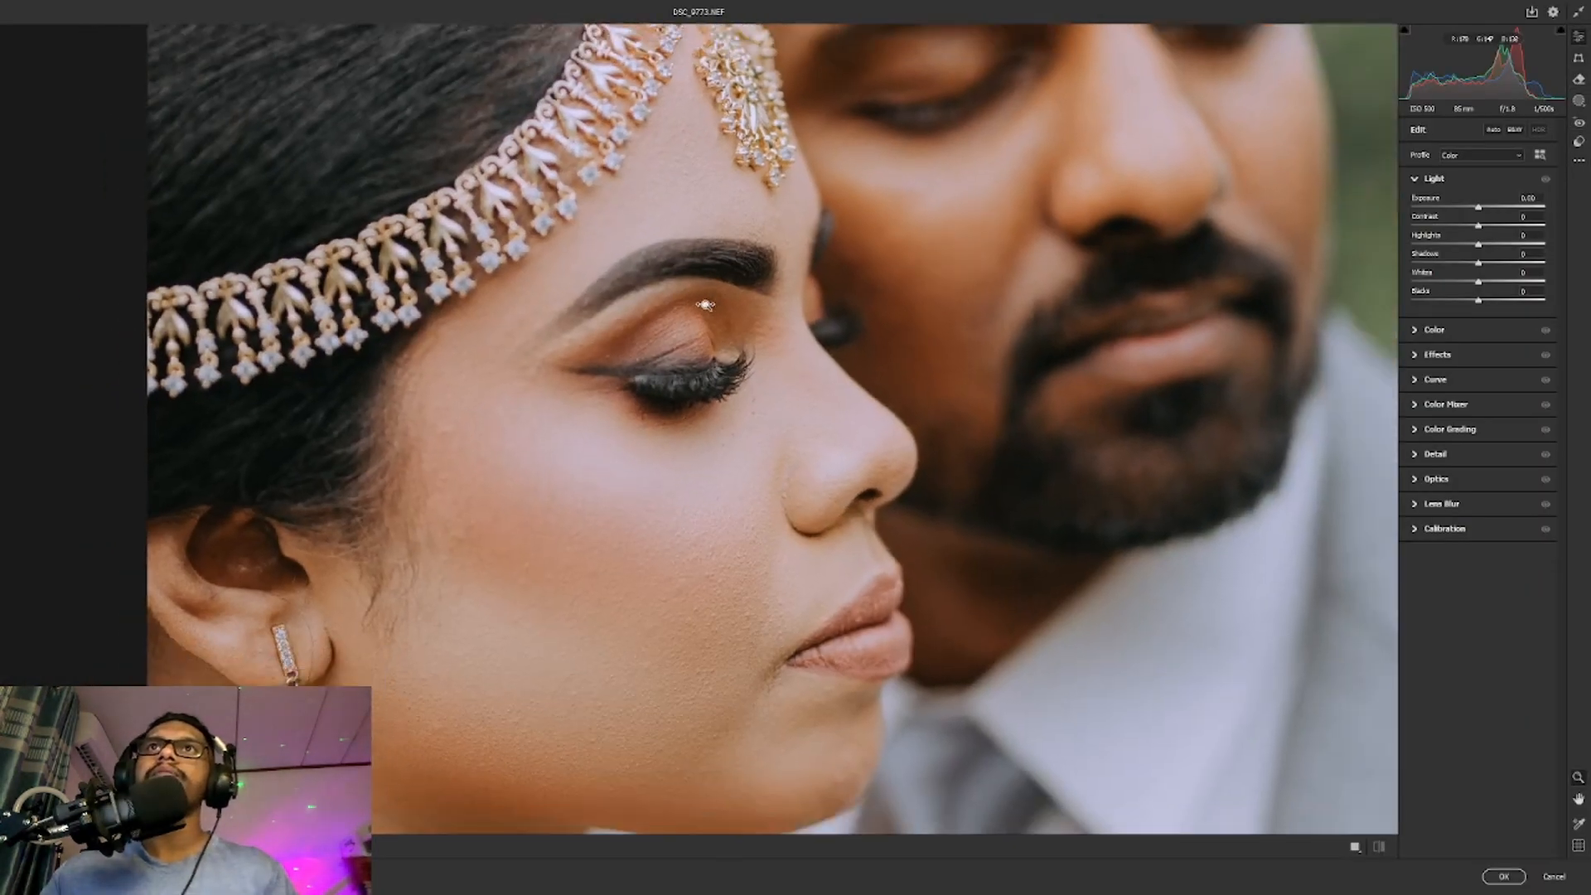
left_click_drag(705, 305, 683, 309)
left_click(1461, 527)
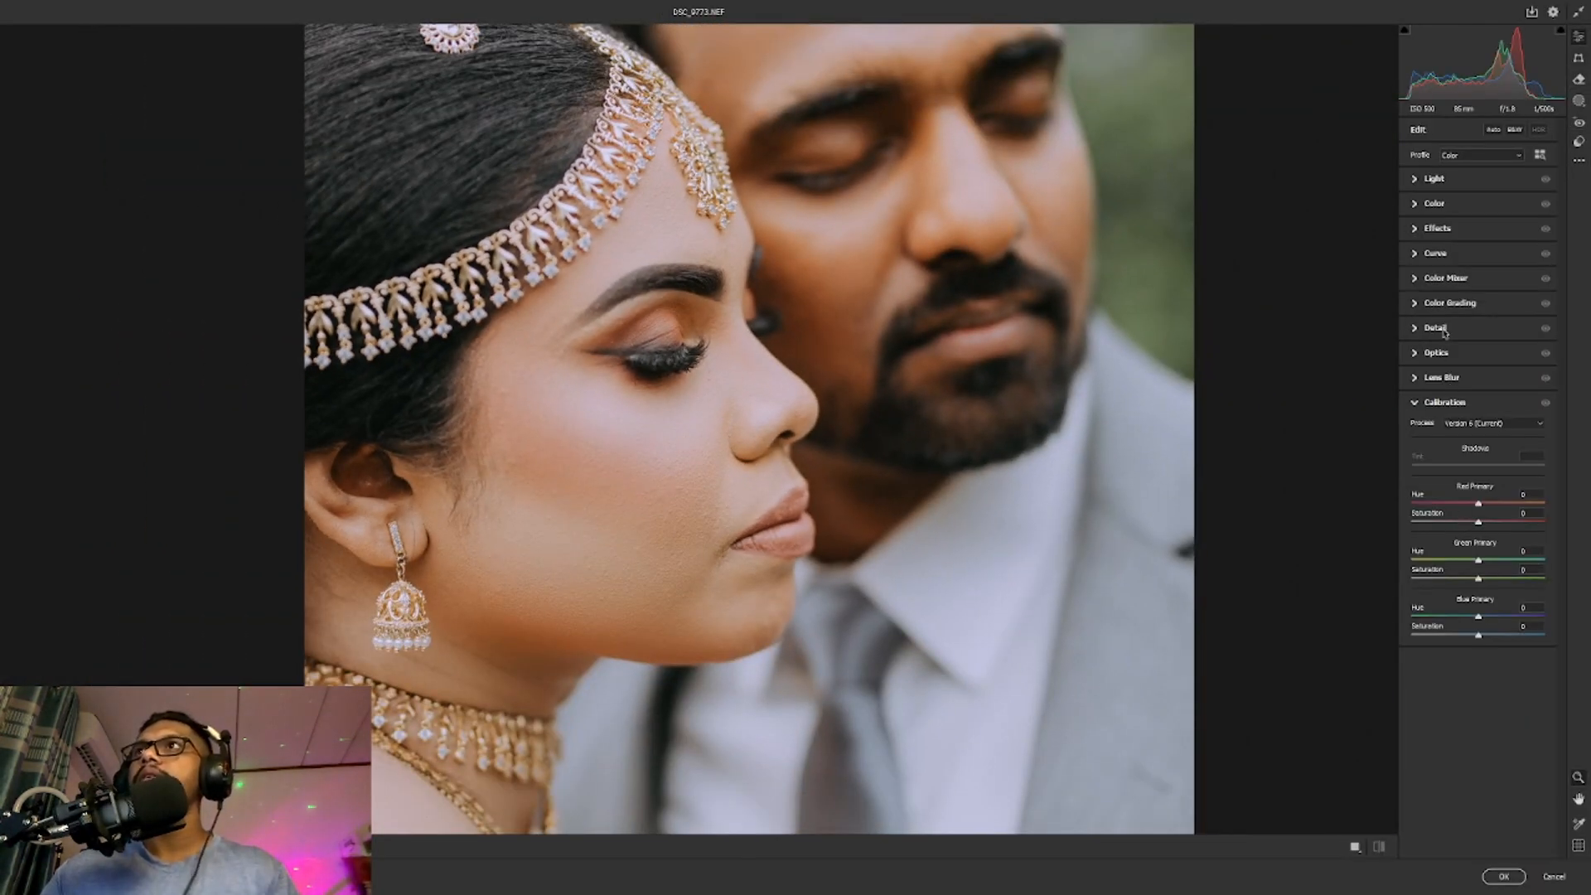
left_click(1437, 228)
left_click(1486, 336)
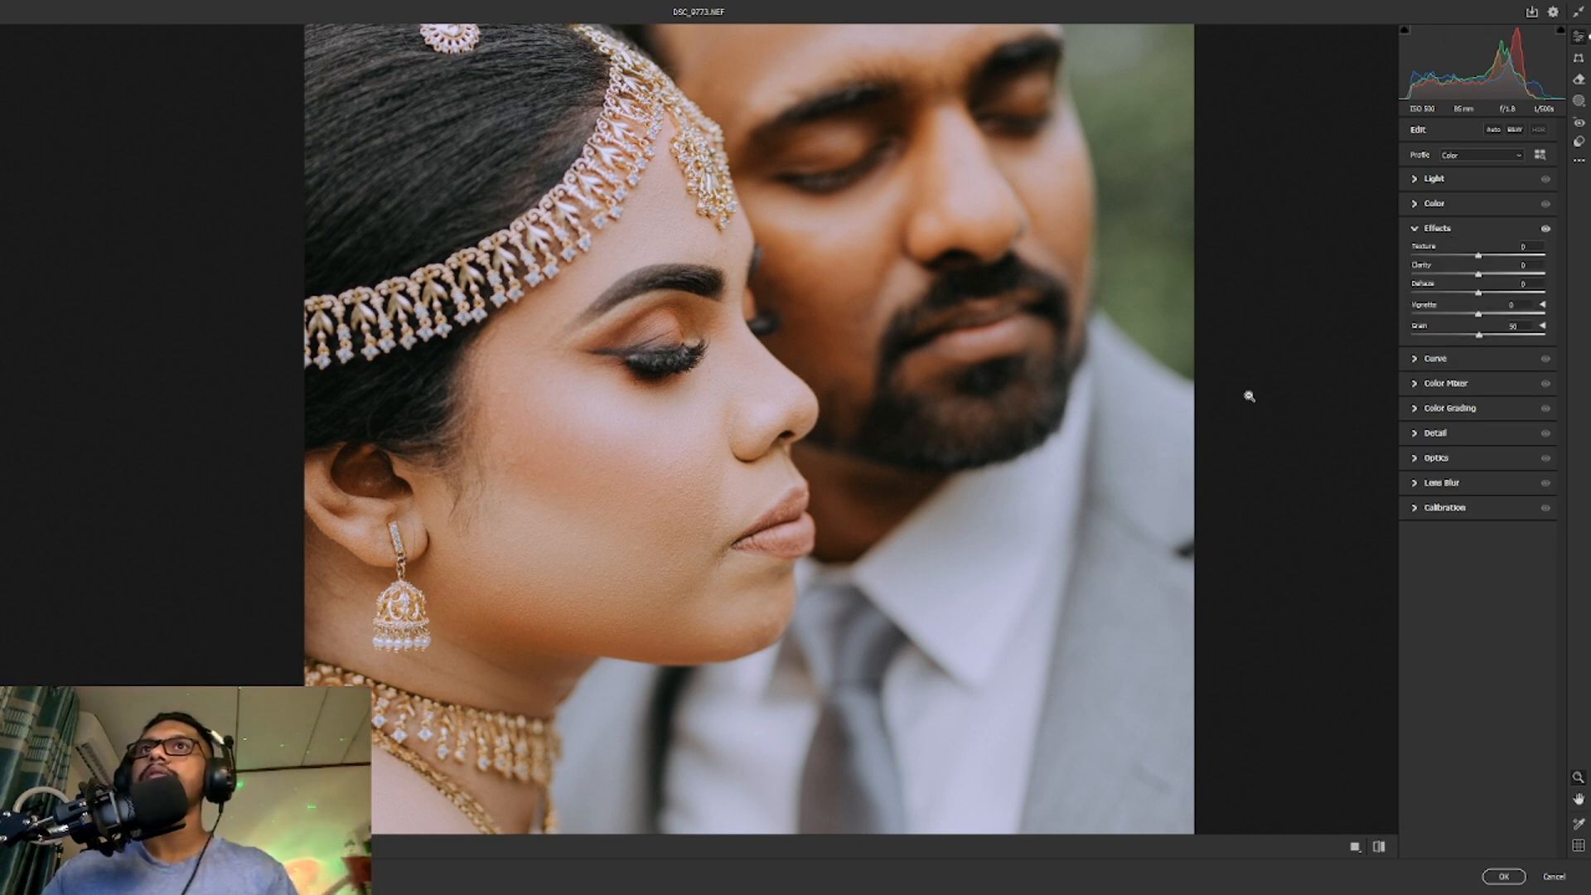
left_click(837, 436)
key("Return")
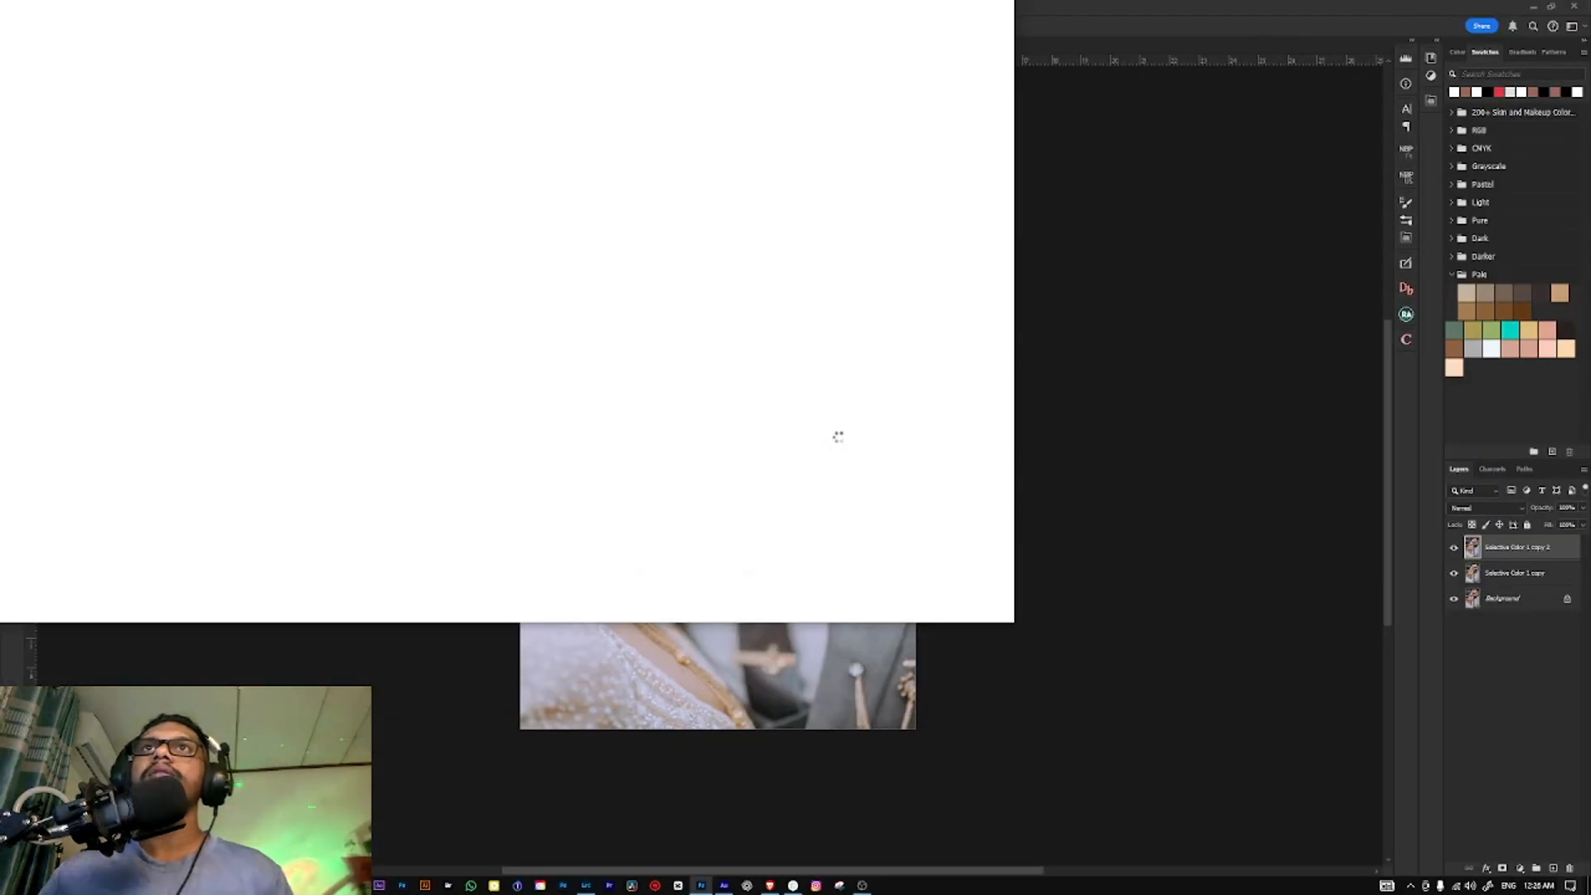
Step: Merge all visible layers into the Background and duplicate it as a new layer
key("ctrl+shift+e")
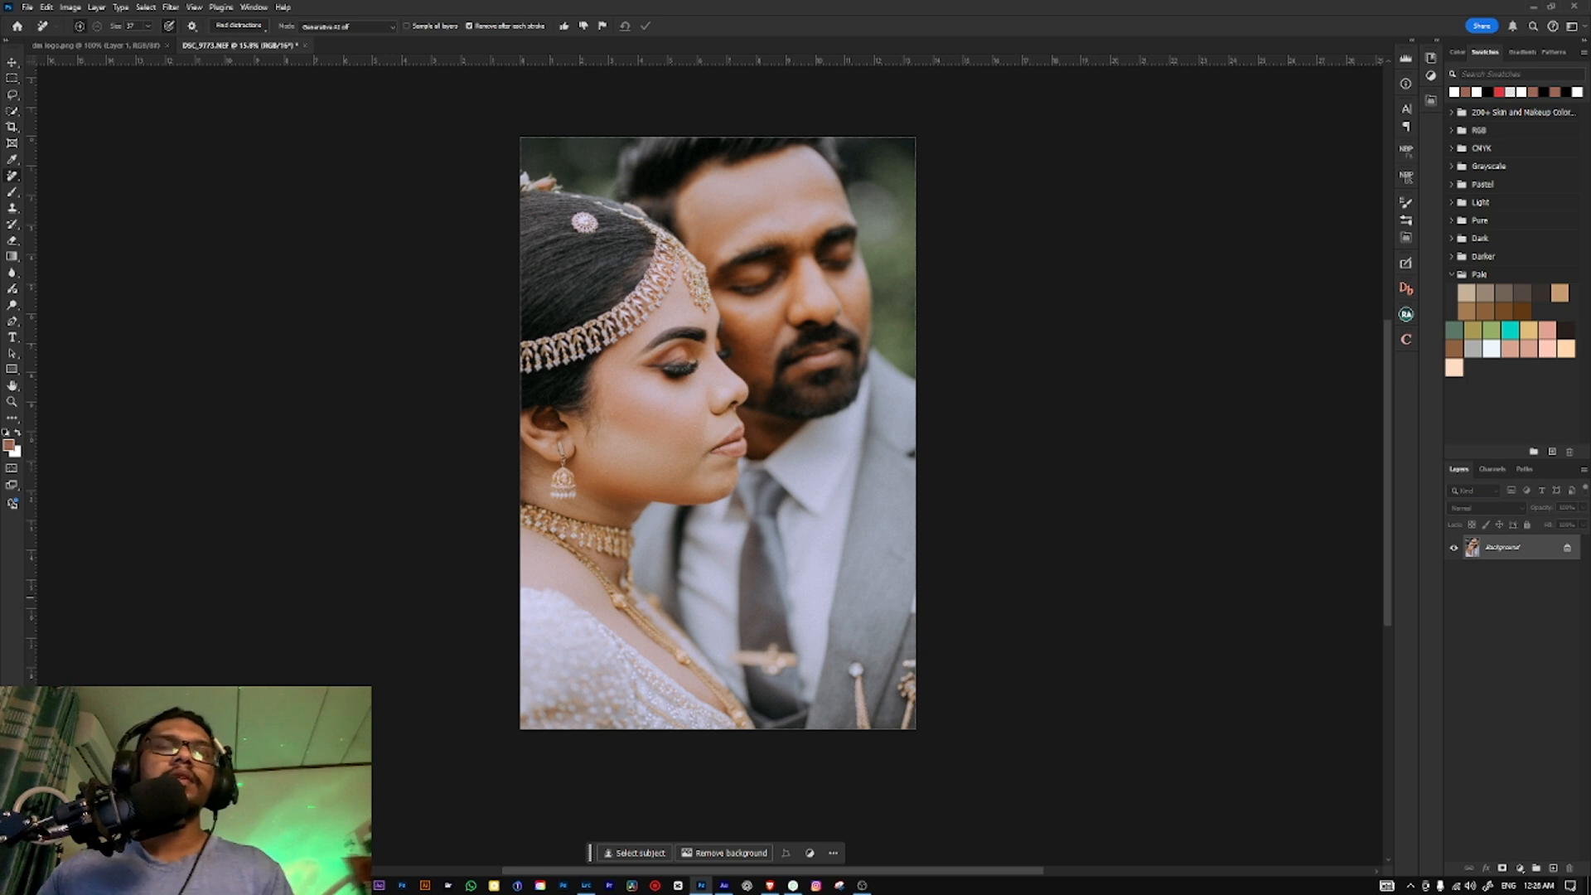
key("ctrl+j")
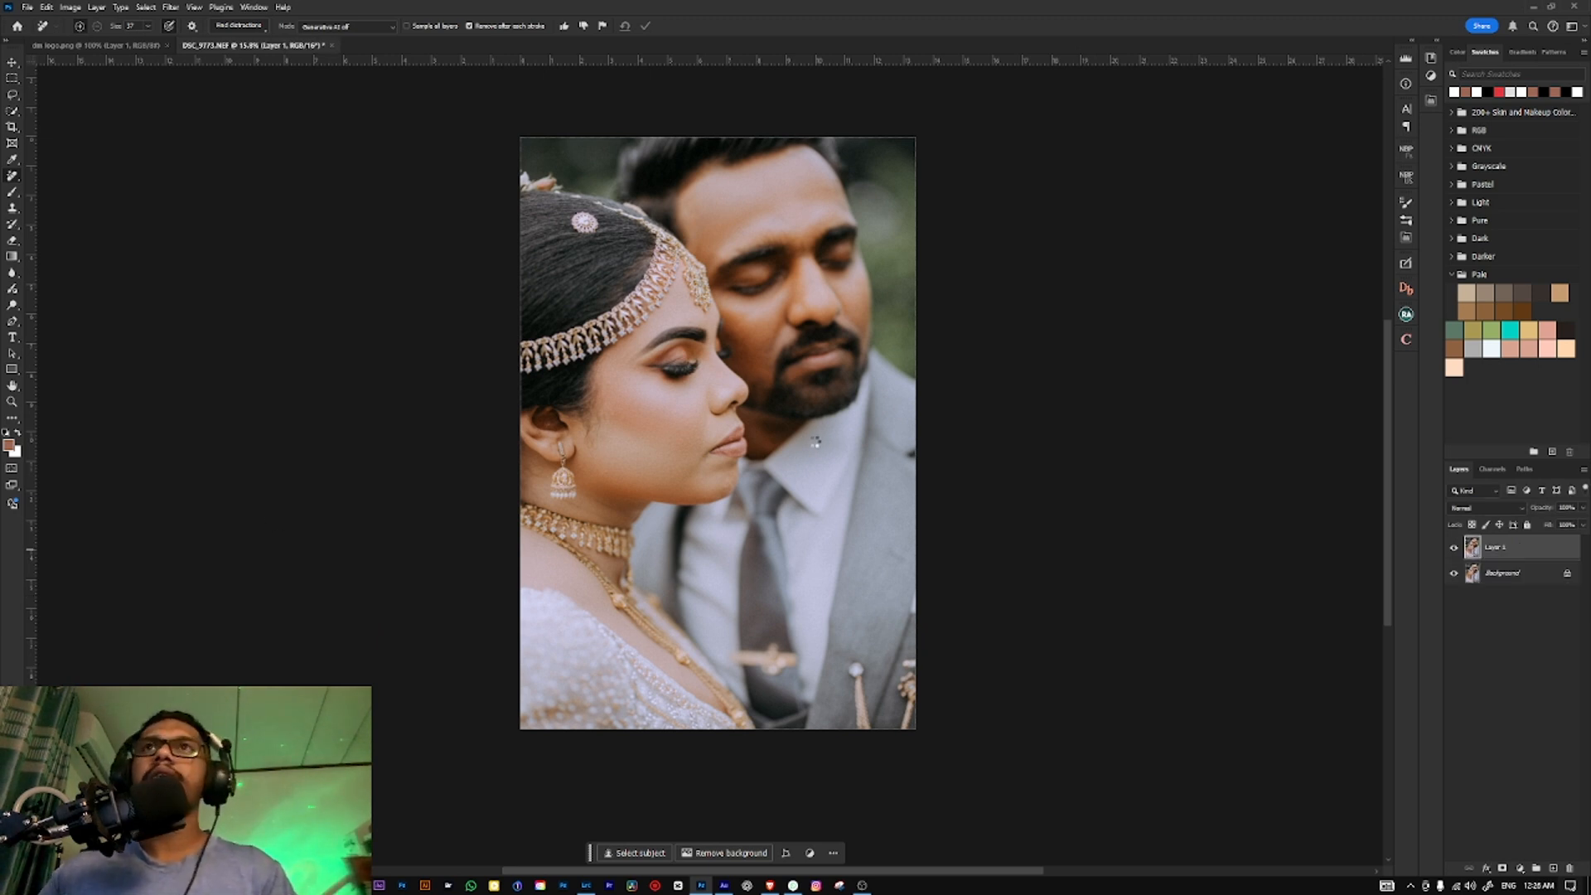
Step: Create the Super Sharpen group above the duplicated layer and adjust the group's opacity
key("Return")
scroll(670, 376, "up", 6)
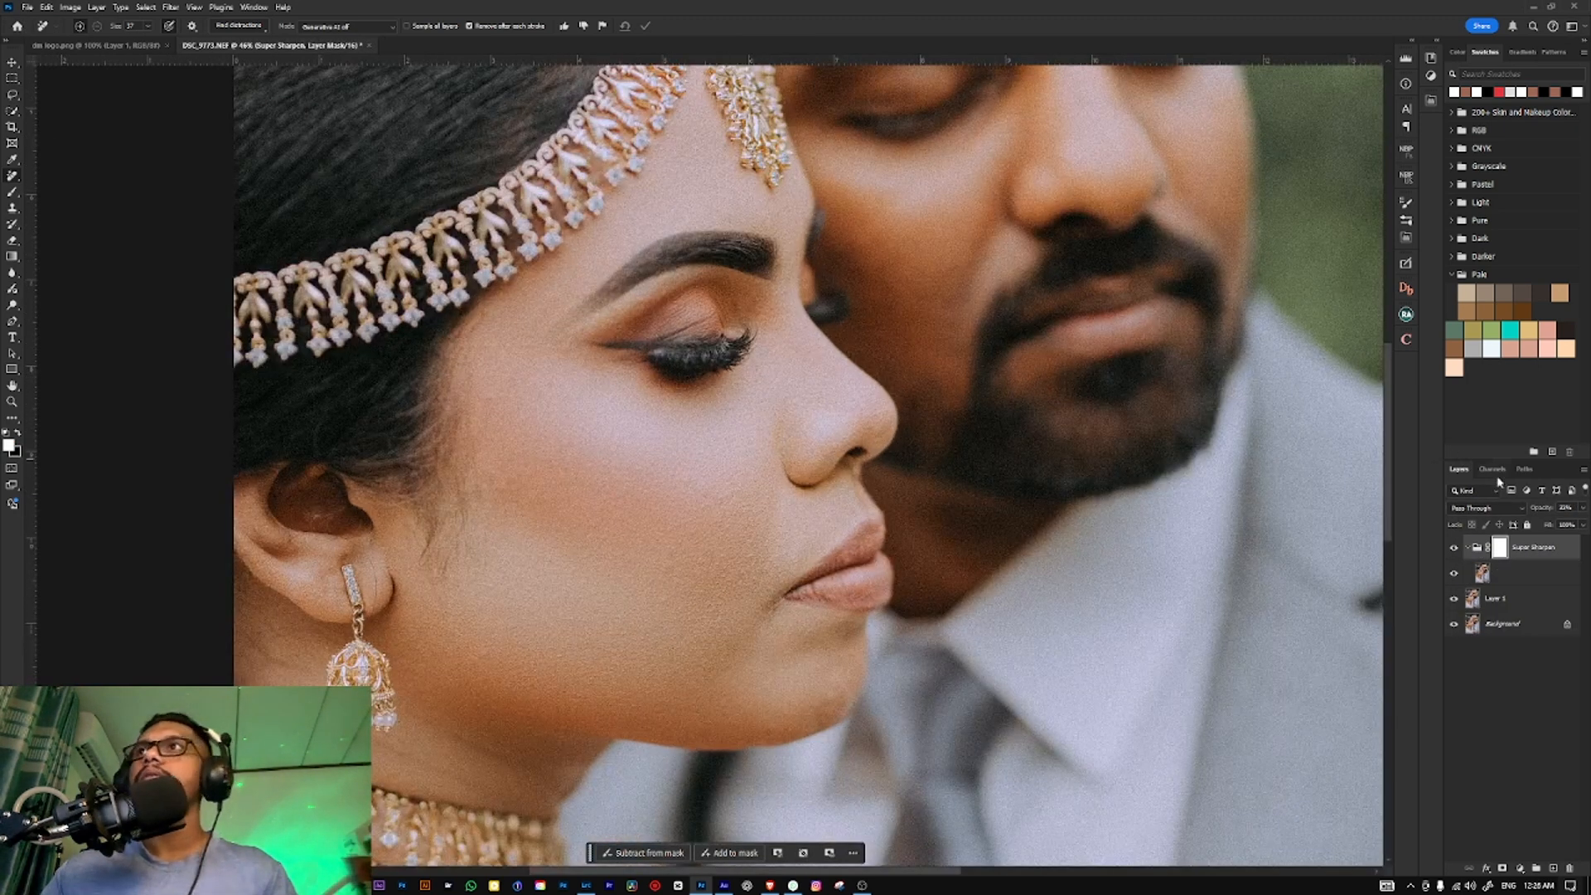
left_click(1580, 509)
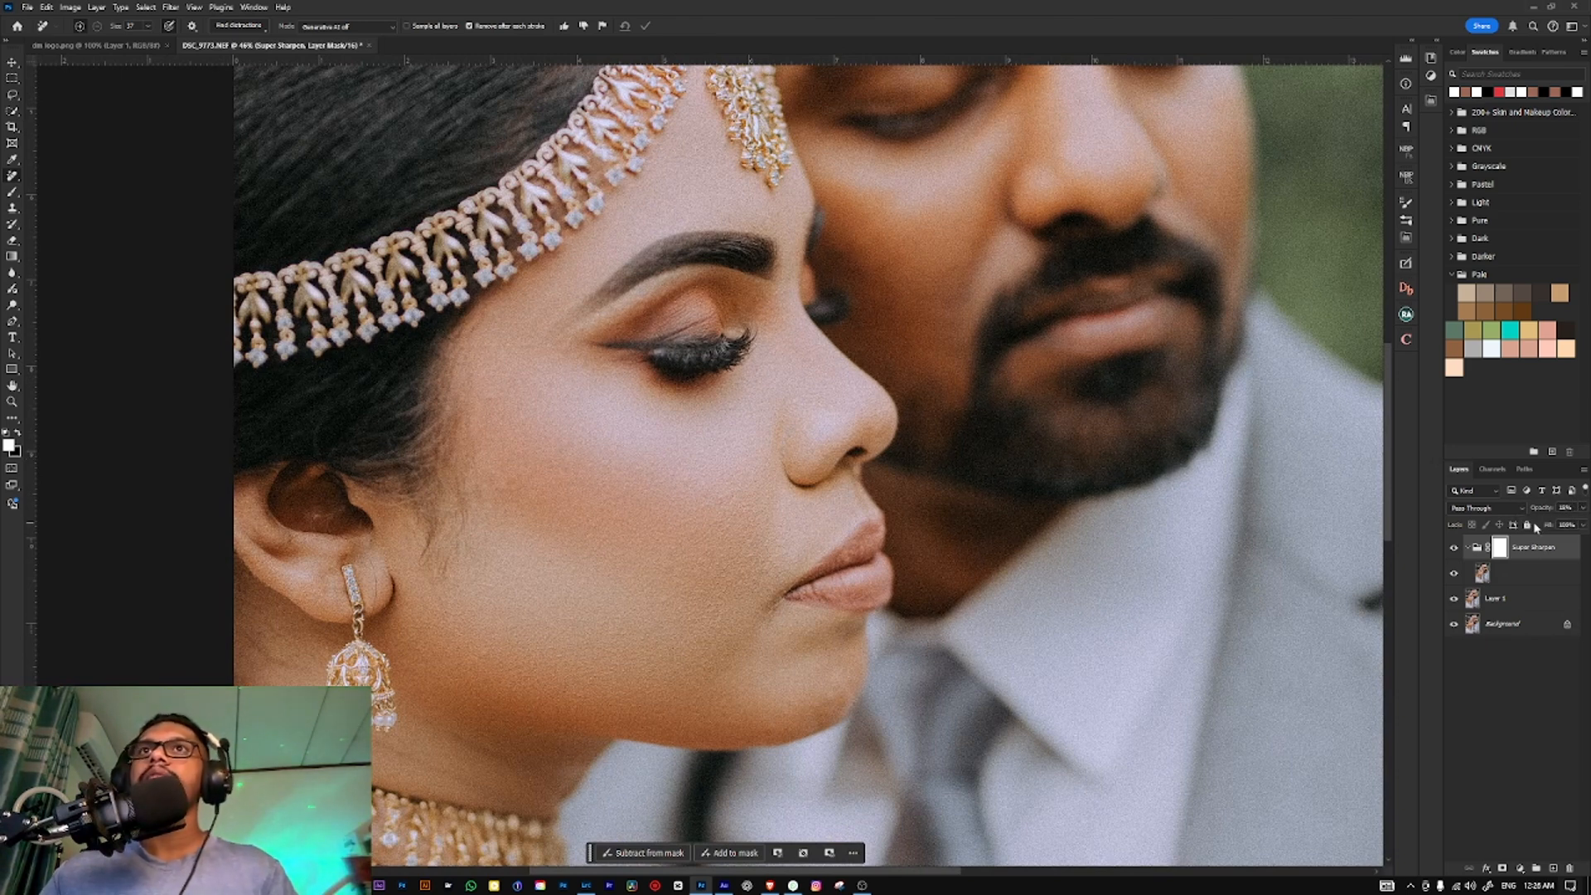
Step: Merge all visible layers into the Background and save the portrait as a Maximum-quality JPEG in the folder above edit logo
key("ctrl+0")
key("ctrl+shift+e")
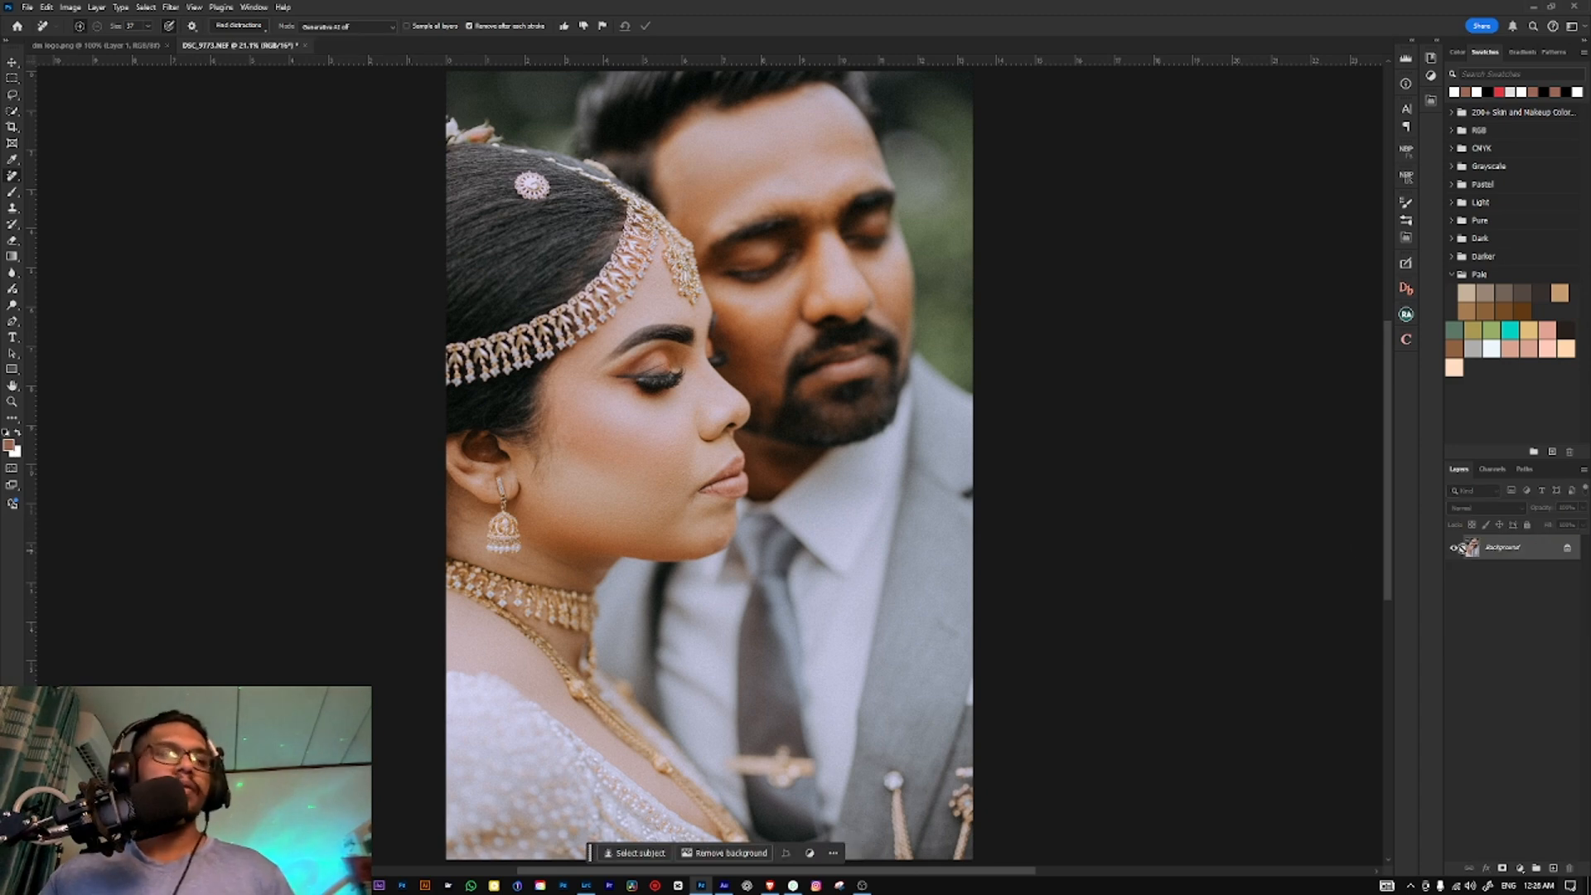
key("ctrl+shift+s")
left_click(235, 293)
key("j")
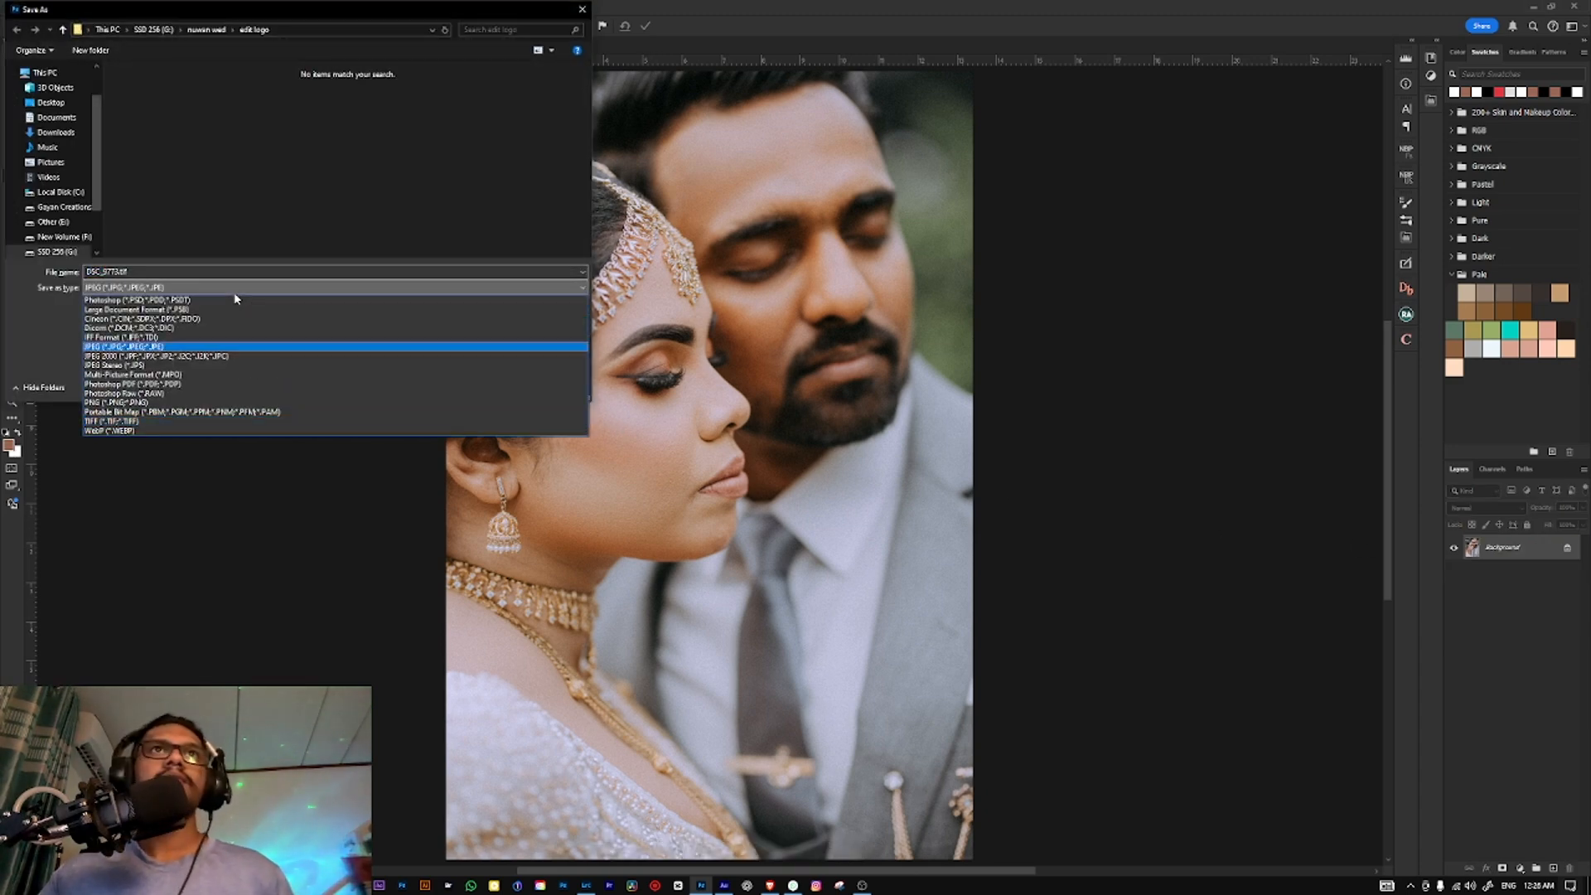
key("Return")
left_click(204, 31)
key("Return")
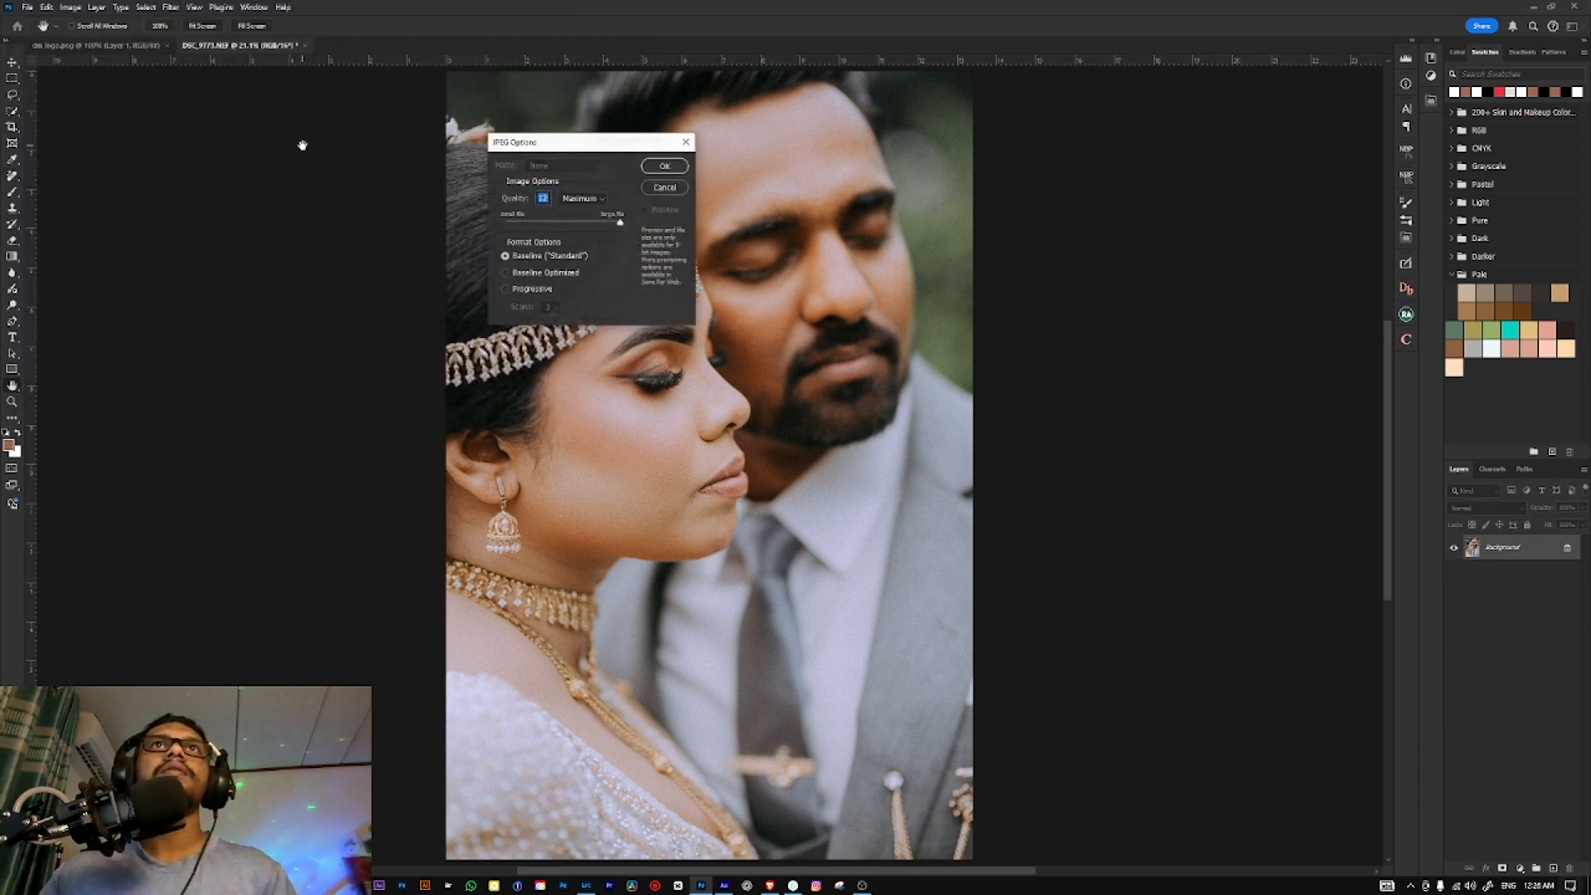
key("Return")
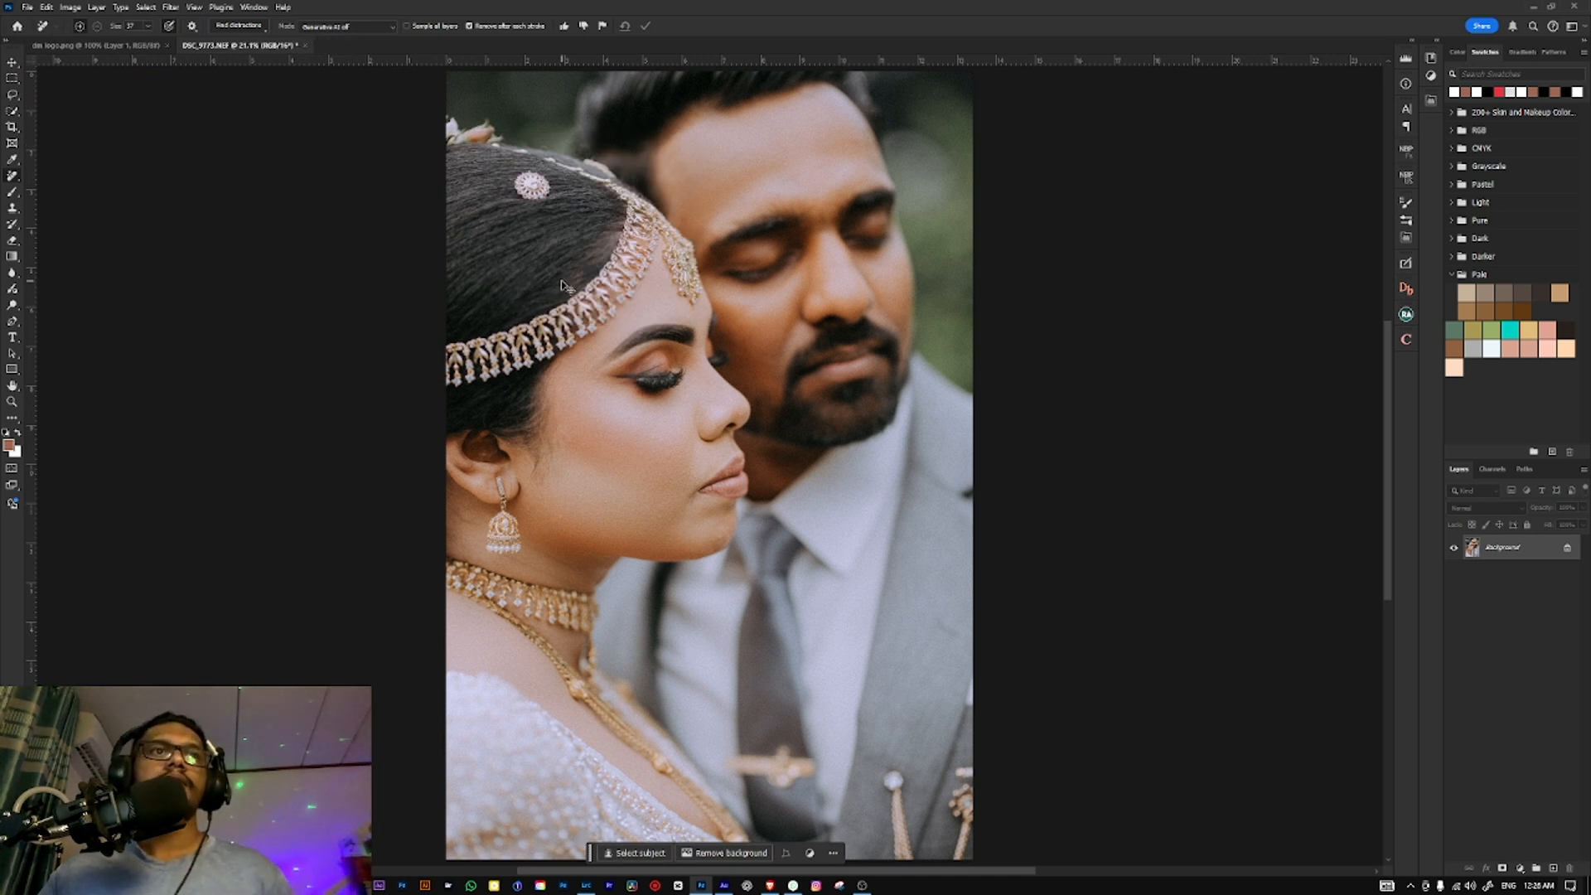
Step: Paste the studio logo onto the portrait and place it in the photo's upper-right corner
key("ctrl+v")
key("ctrl+t")
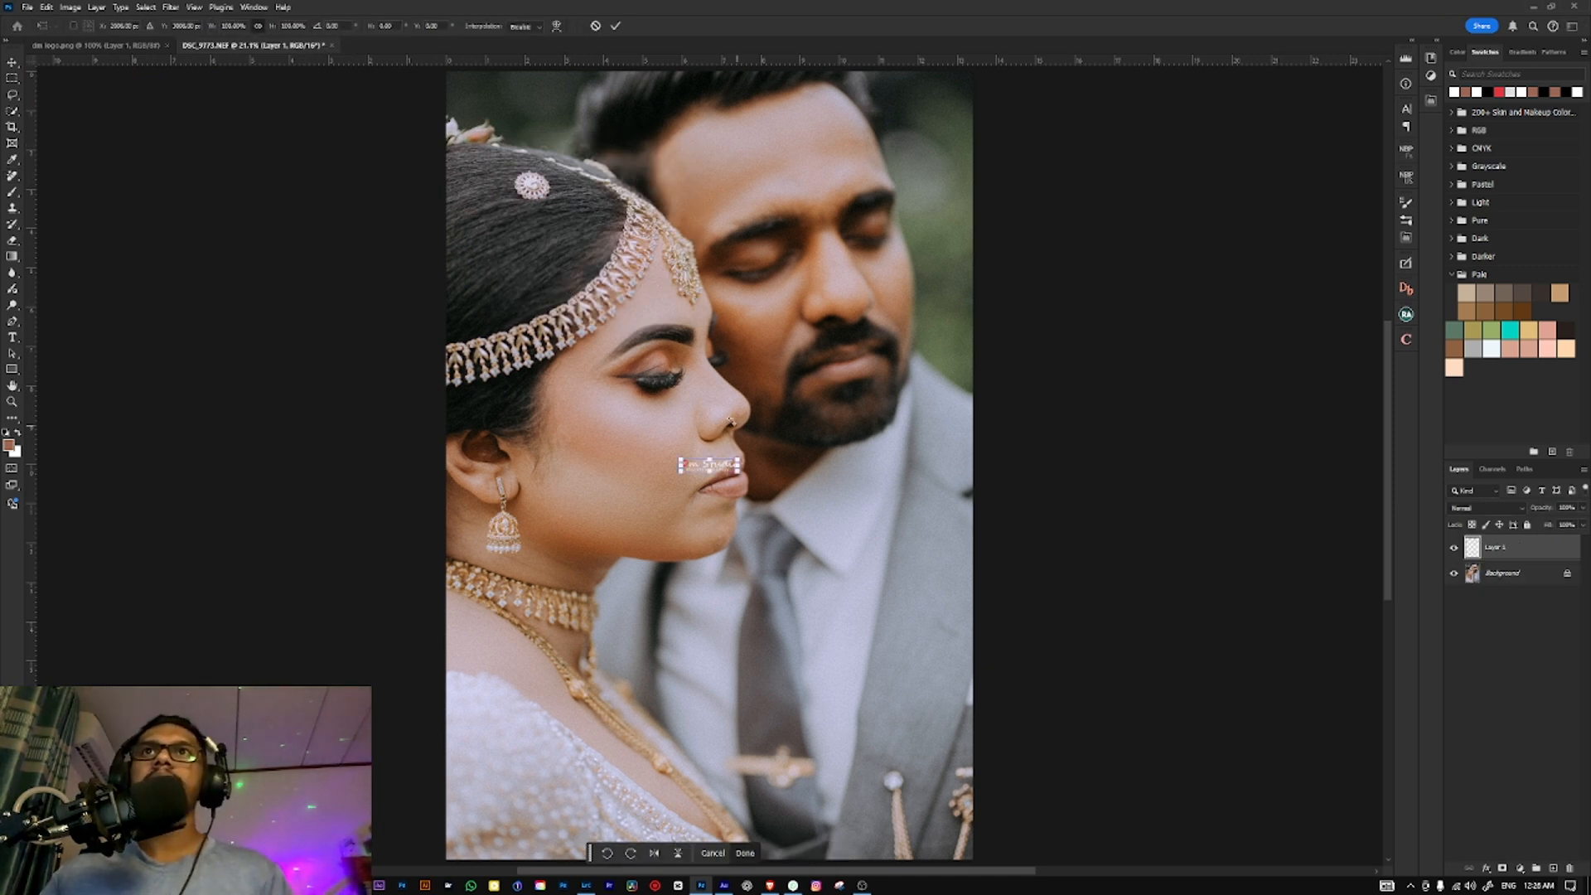
left_click_drag(719, 469, 947, 94)
key("Return")
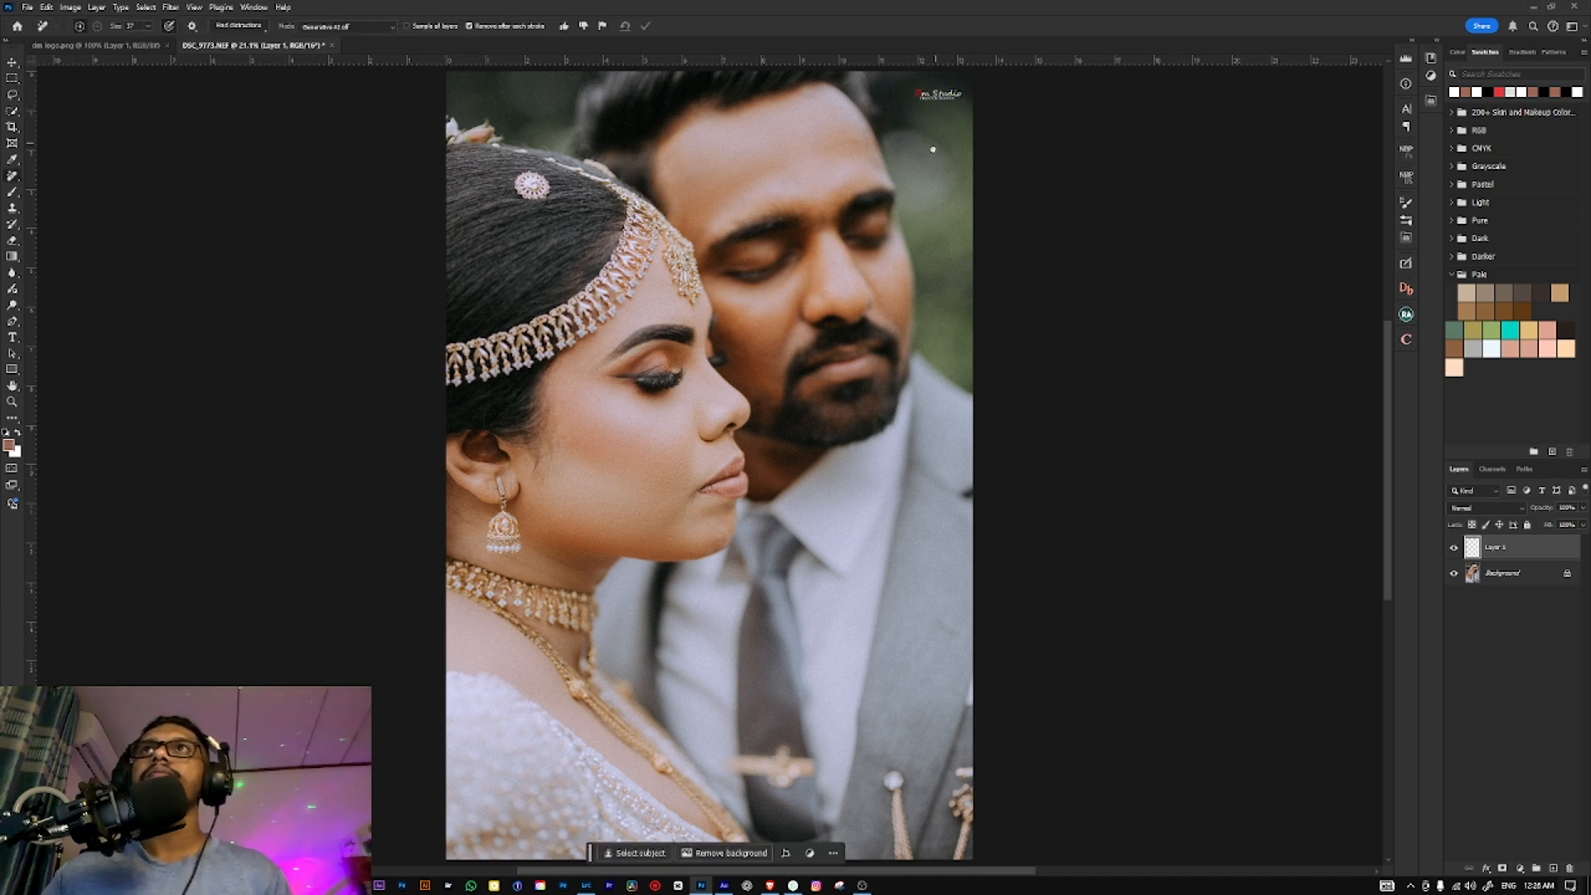
Step: Save the logo version as the JPEG file DSC_9773.jpg in the edit logo folder
key("ctrl+shift+s")
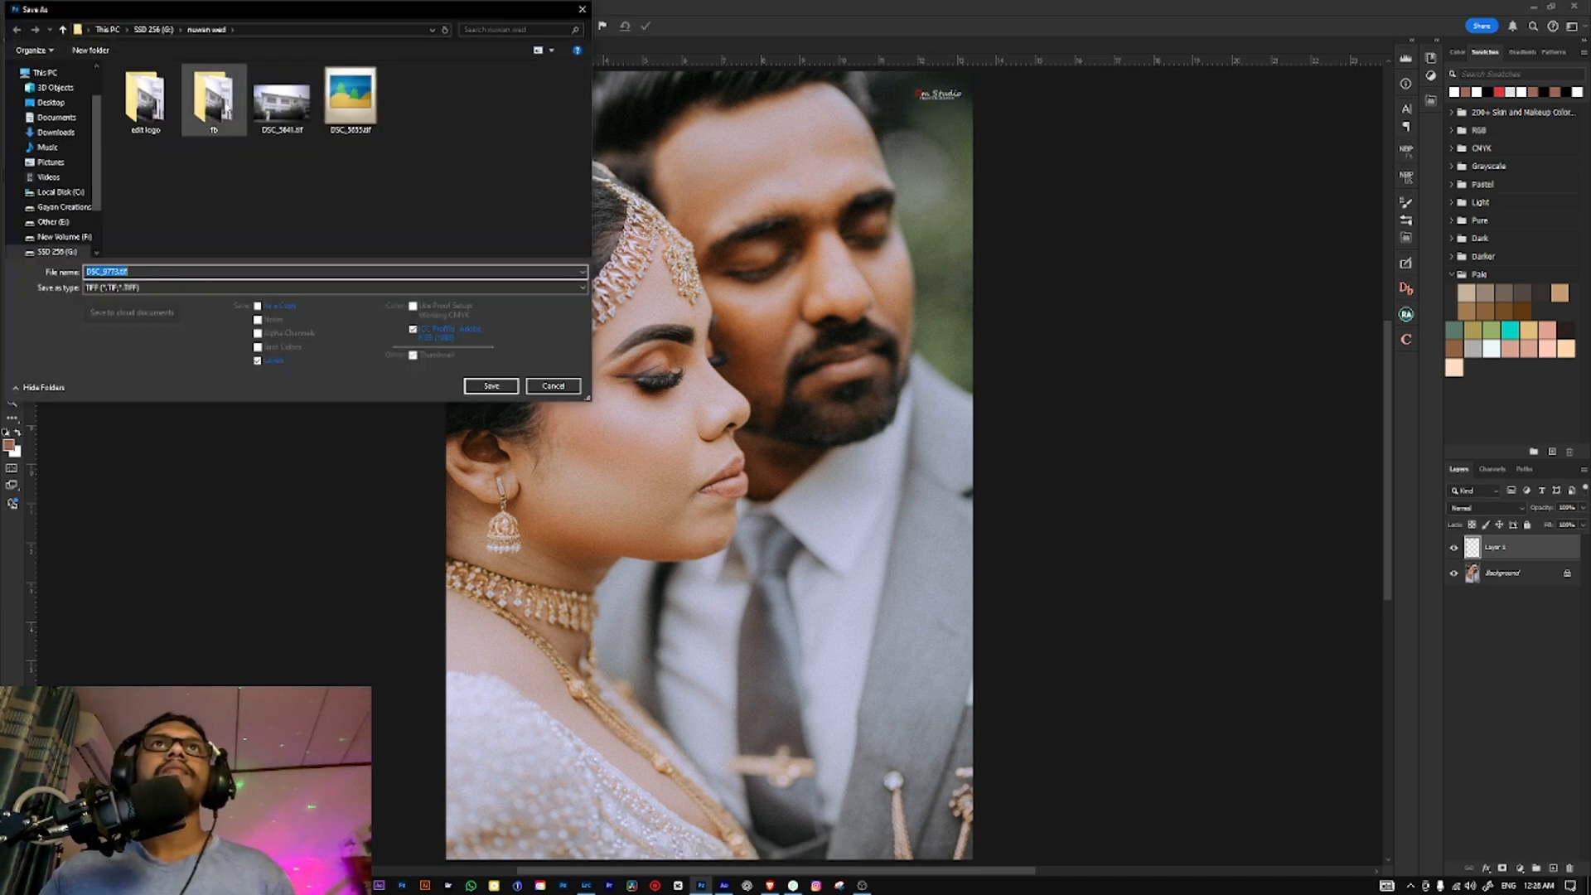
left_click(176, 289)
key("j")
key("Return")
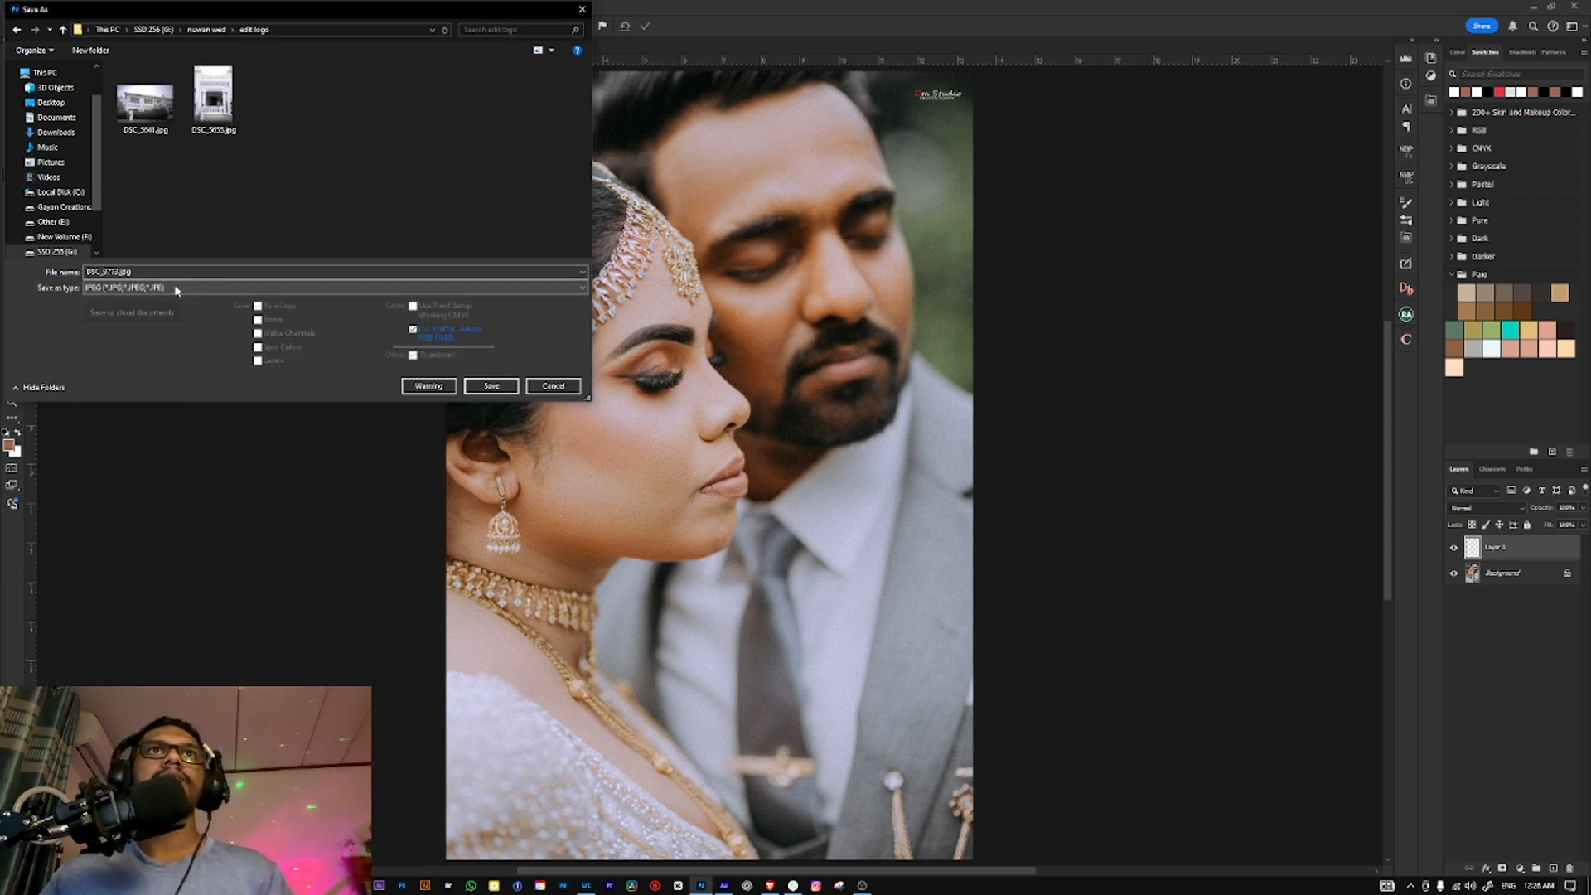
key("Return")
key("Return")
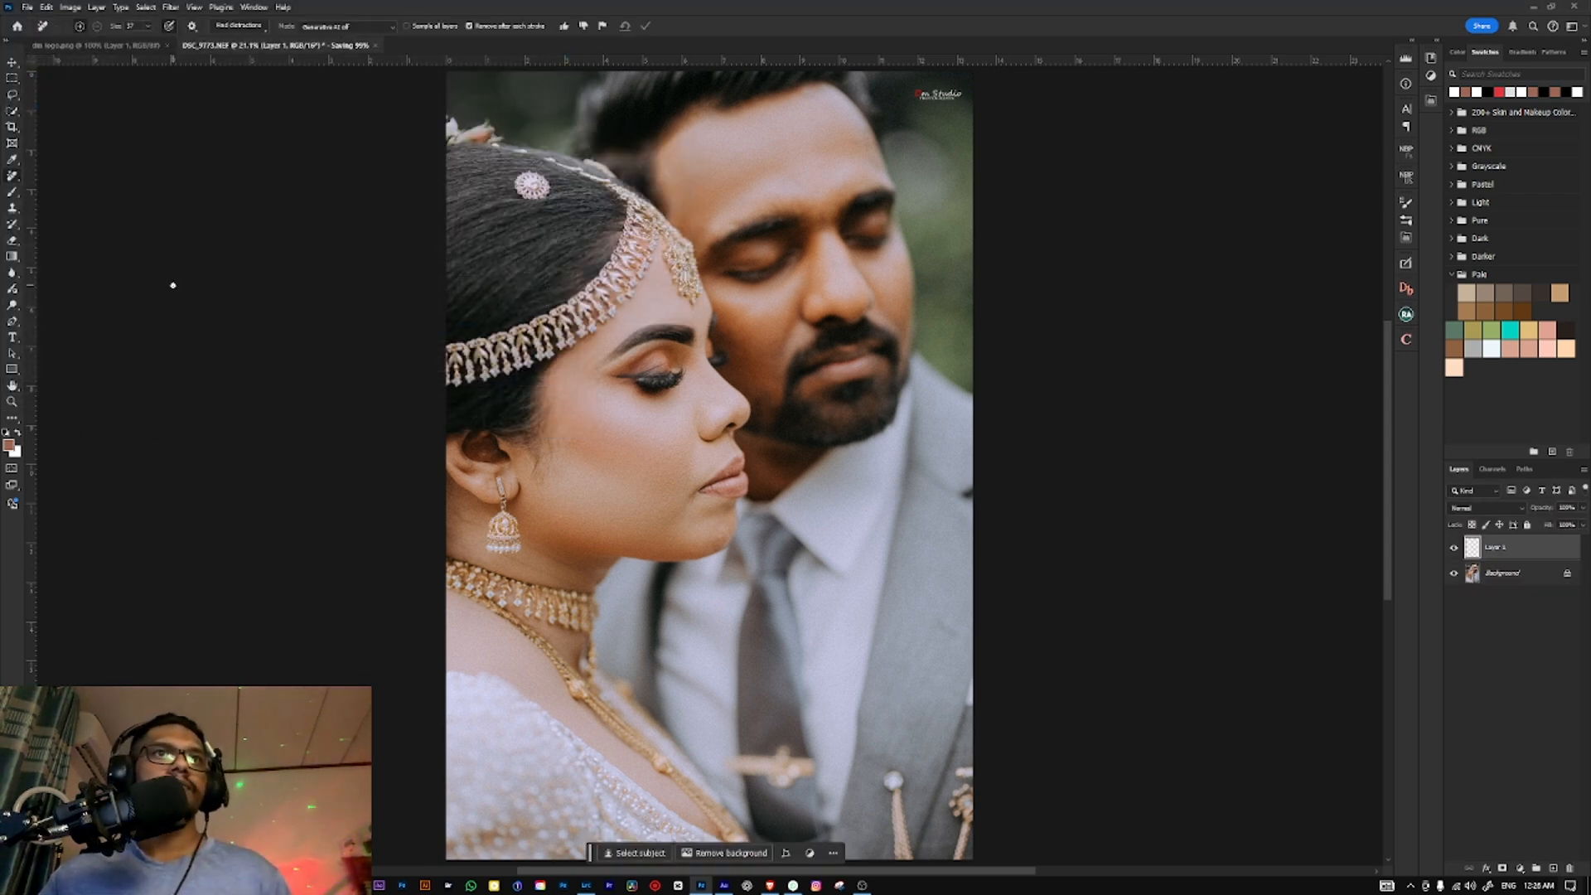
Step: Export the logo version as a JPG 2048 px high at quality 7 into the fb folder
key("ctrl+alt+shift+w")
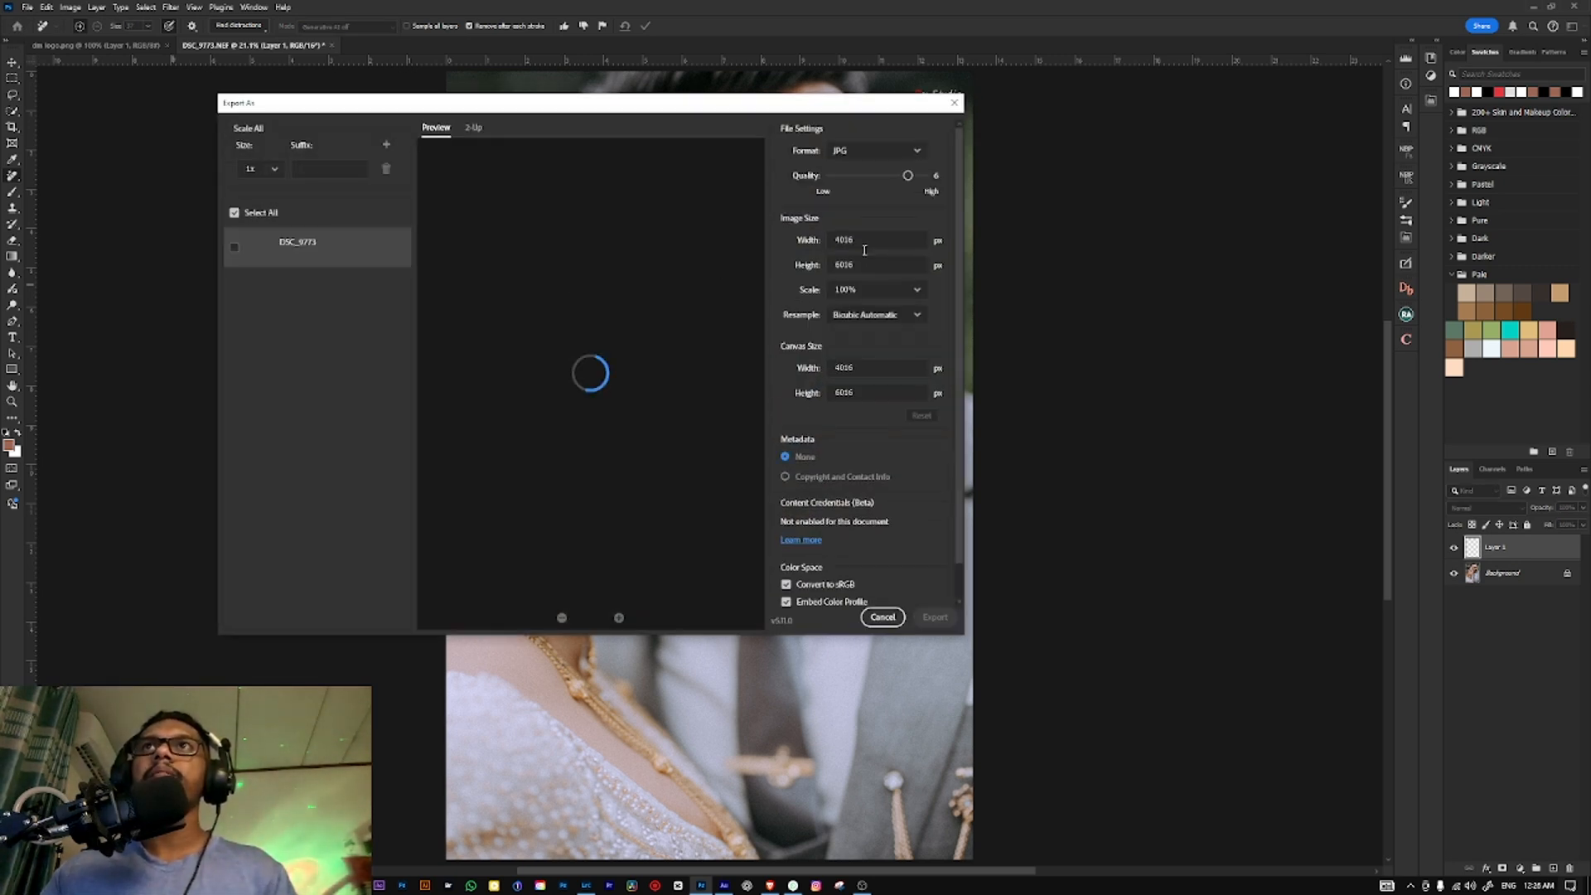
left_click_drag(861, 265, 802, 266)
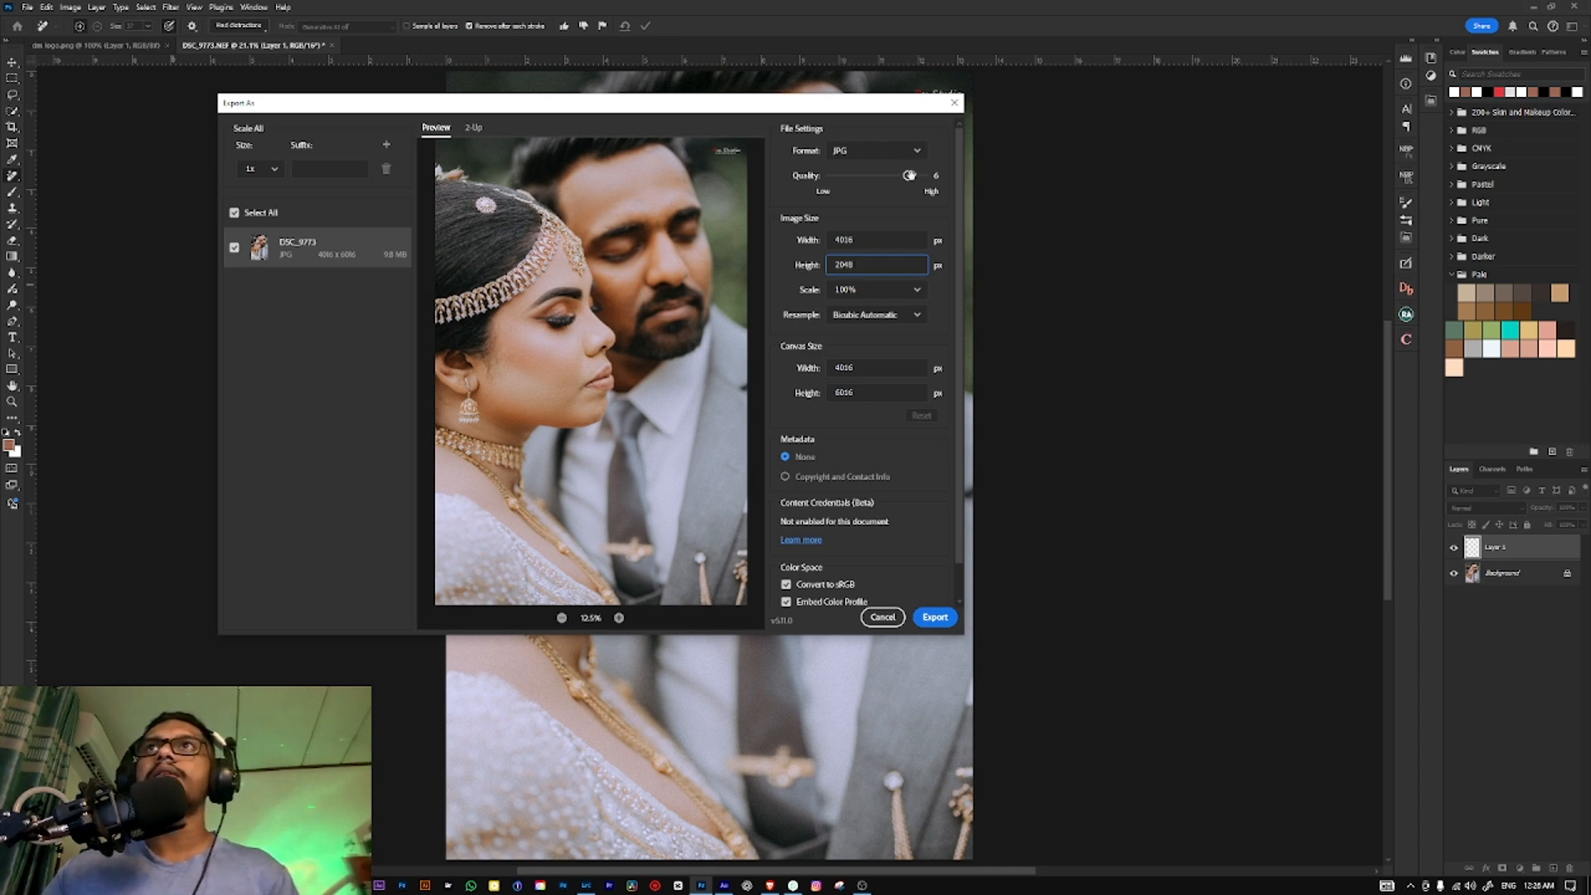
left_click_drag(909, 176, 923, 175)
left_click(931, 621)
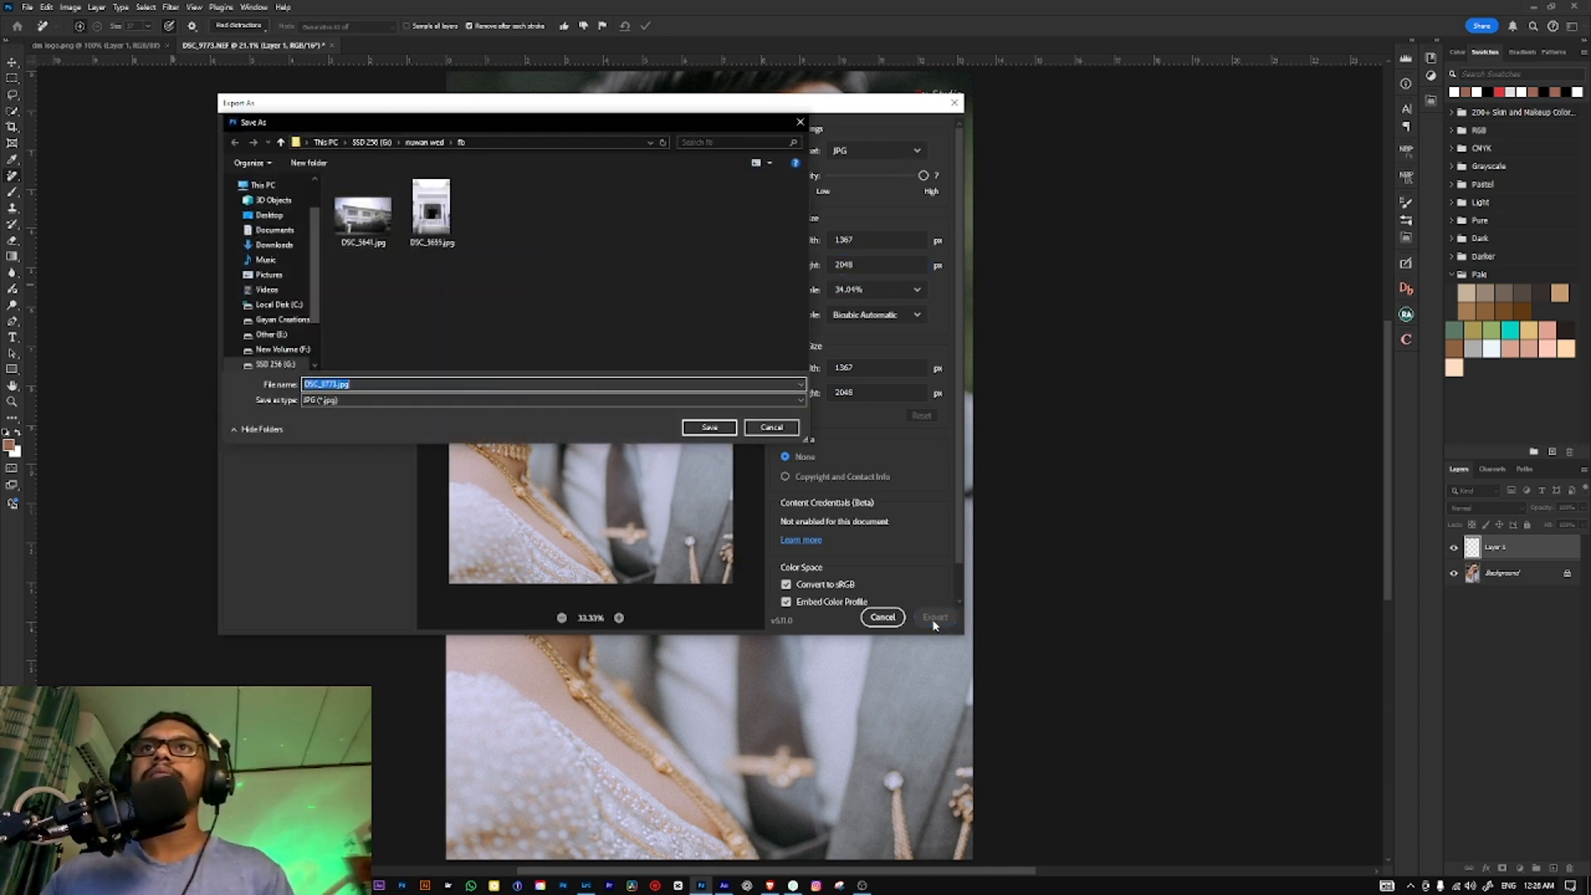
key("Return")
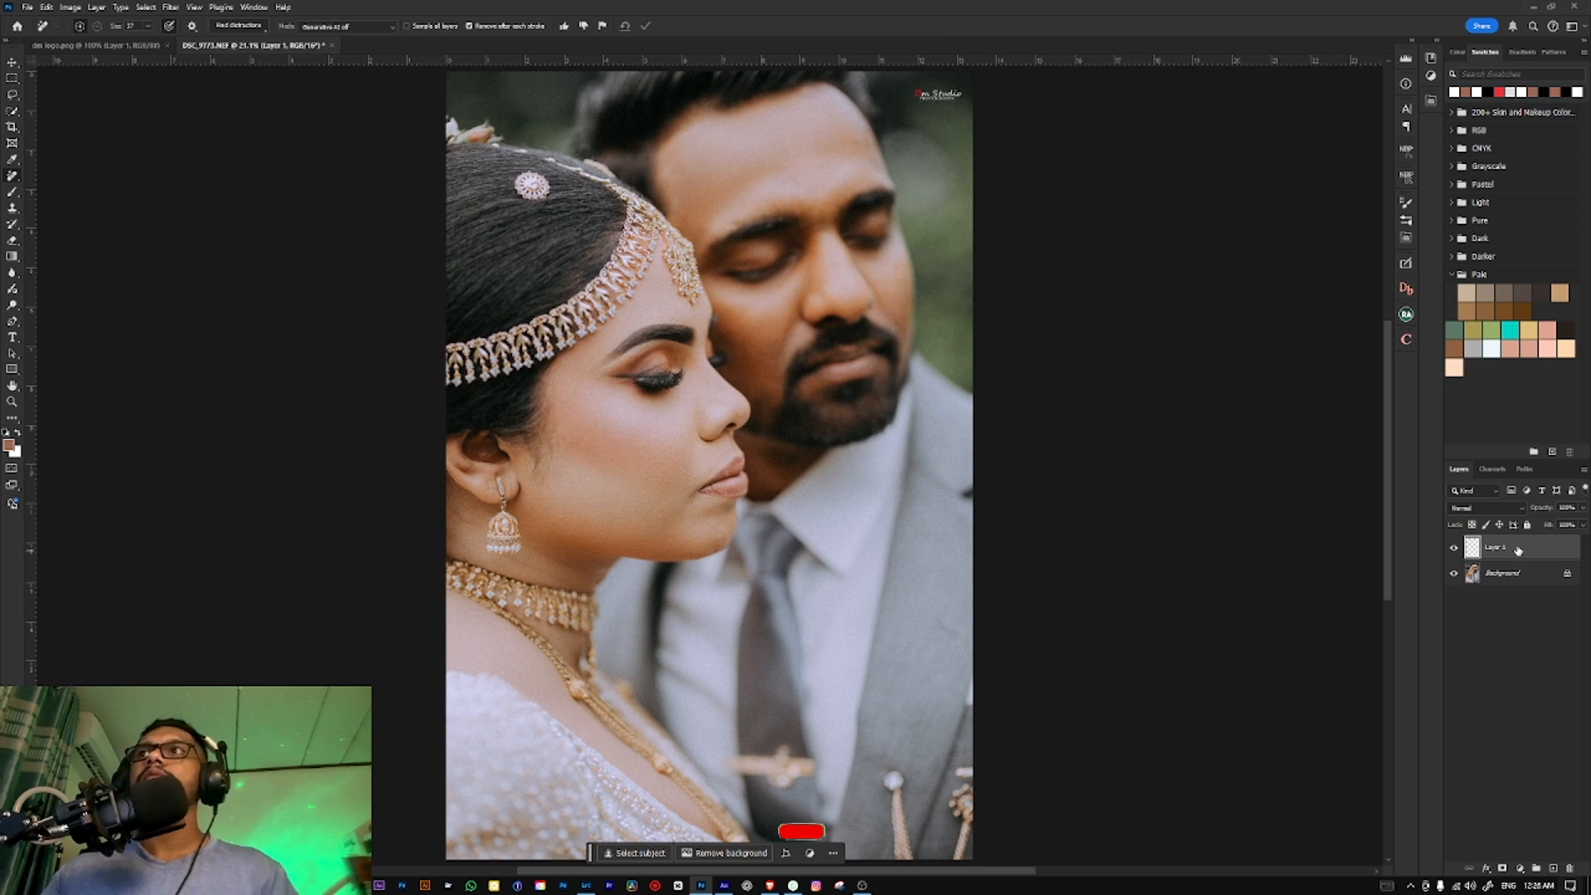
Step: Delete the logo layer and save the document
key("Delete")
key("ctrl+s")
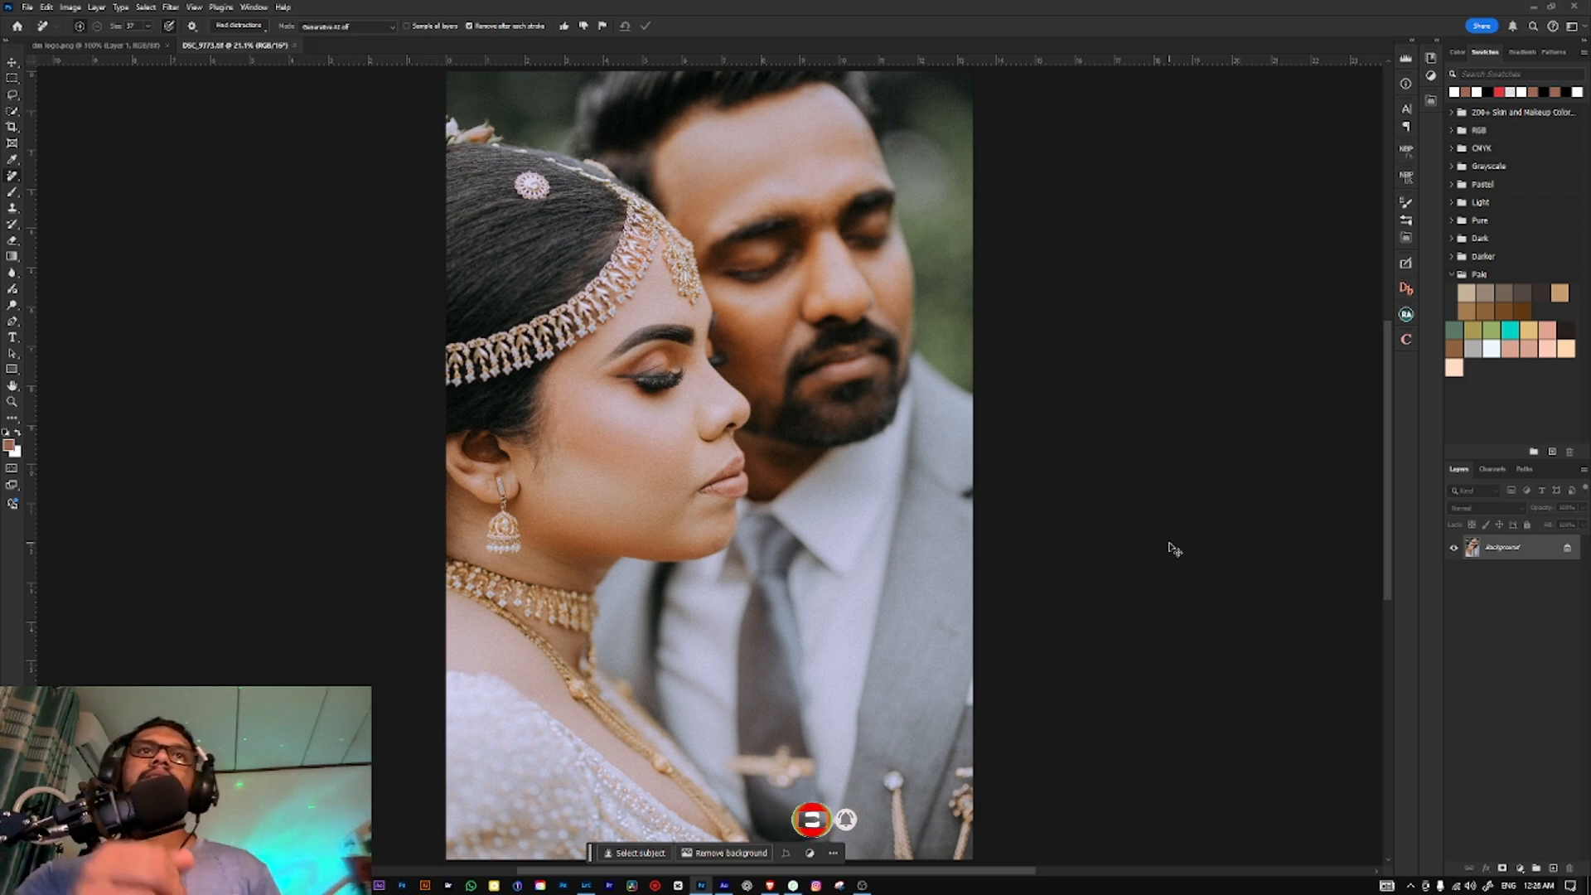
Step: Switch to Lightroom Classic, reset the portrait of the couple facing the camera and paste the copied develop settings onto it
key("alt+Tab")
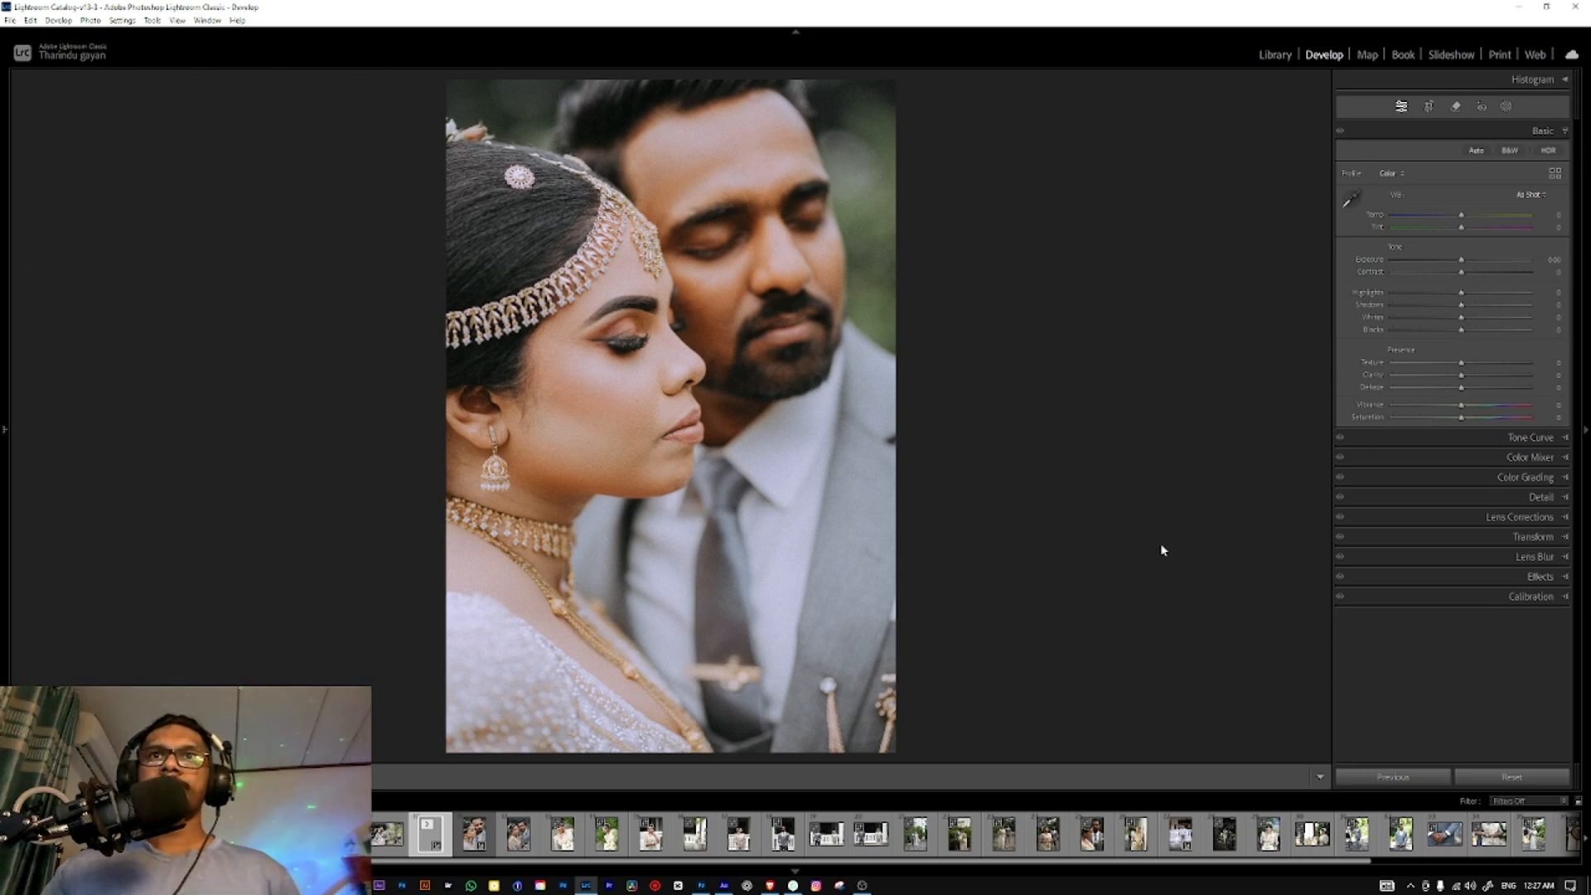
left_click(518, 837)
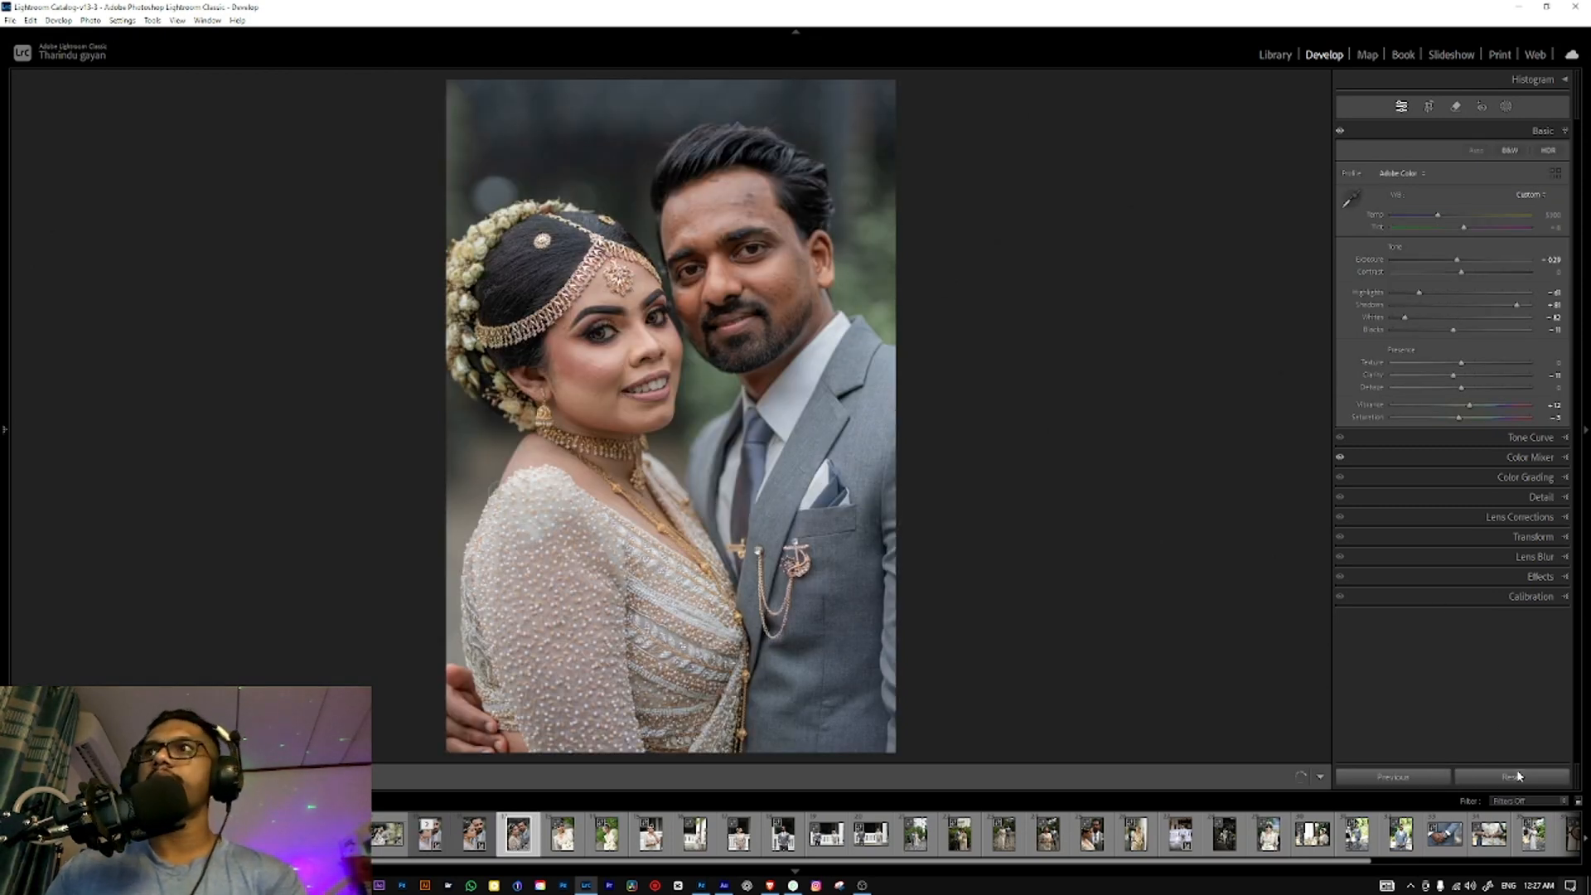
left_click(1519, 776)
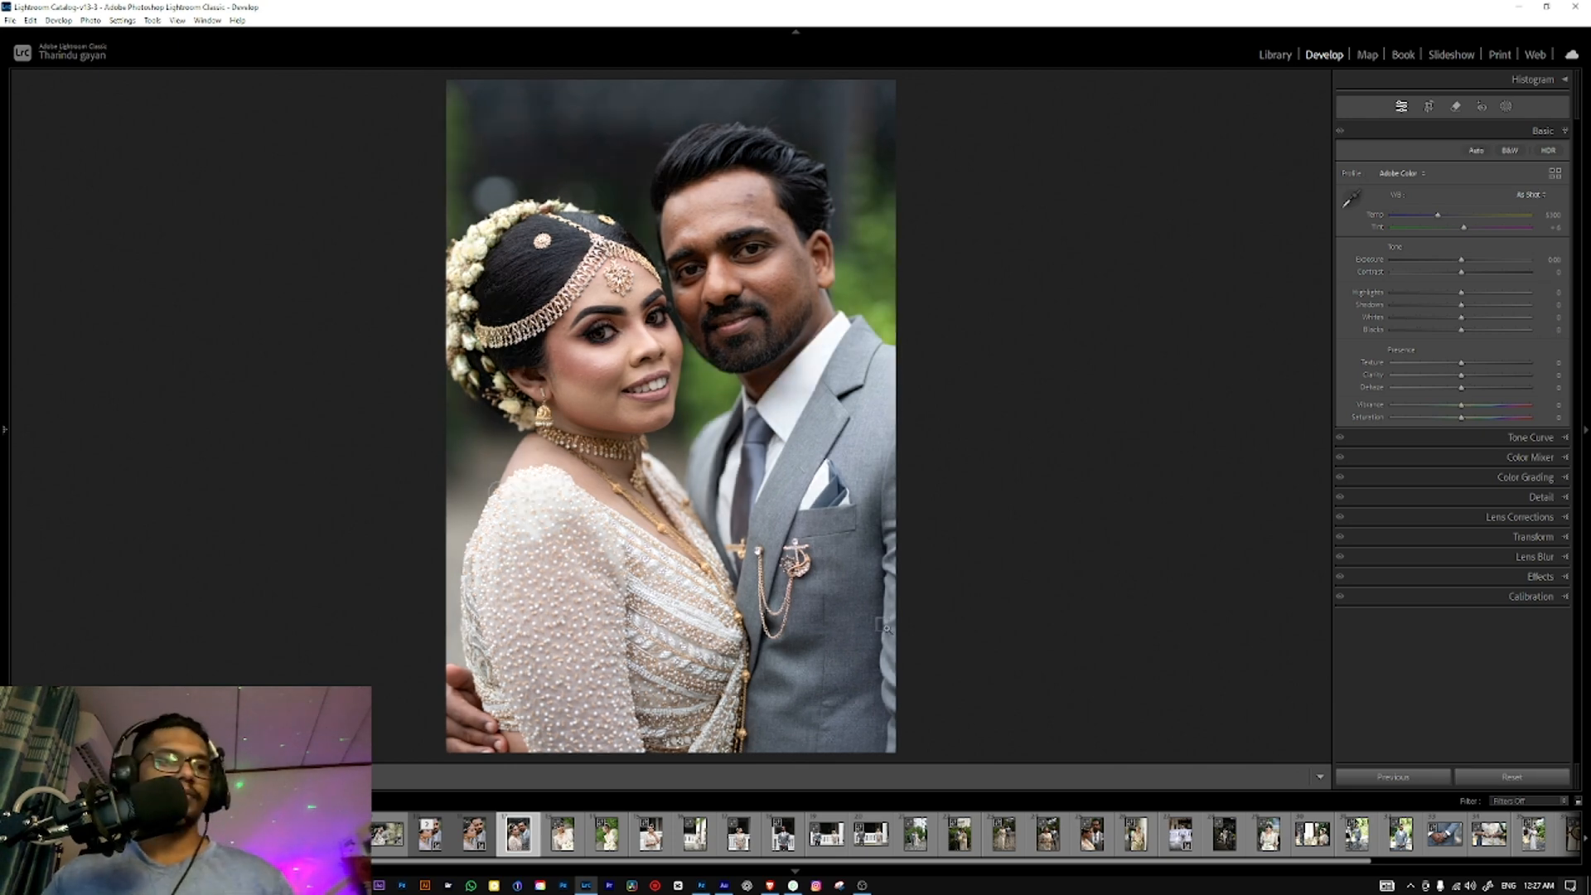
key("ctrl+shift+v")
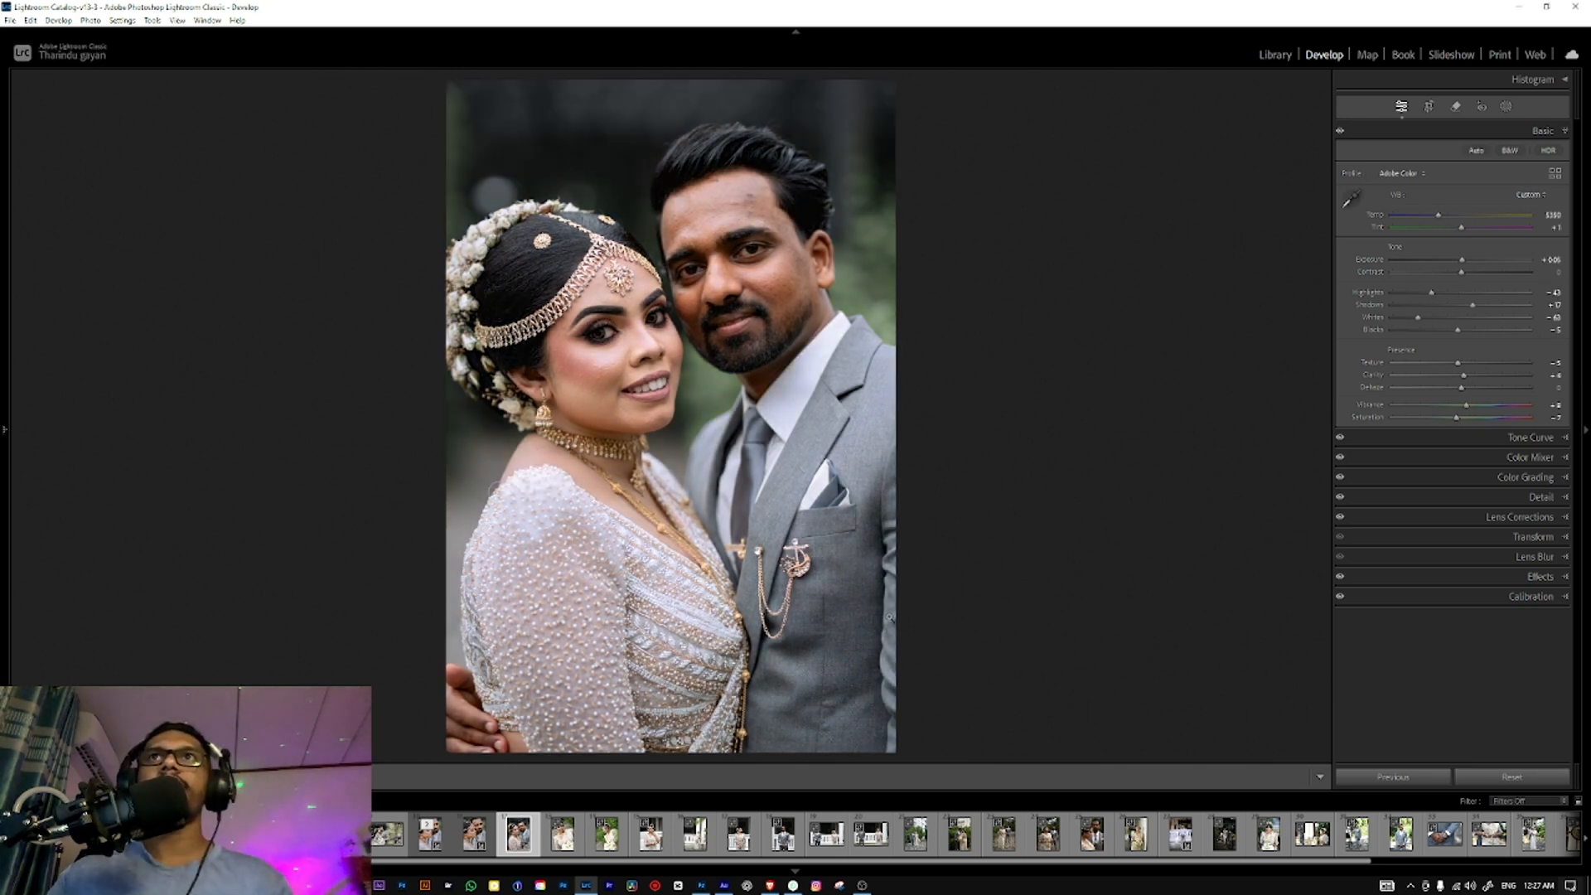
Step: Adjust the couple portrait's tone to Highlights about -70, Shadows about +80 and Blacks about +3, with Clarity about -2
left_click_drag(1473, 305, 1506, 307)
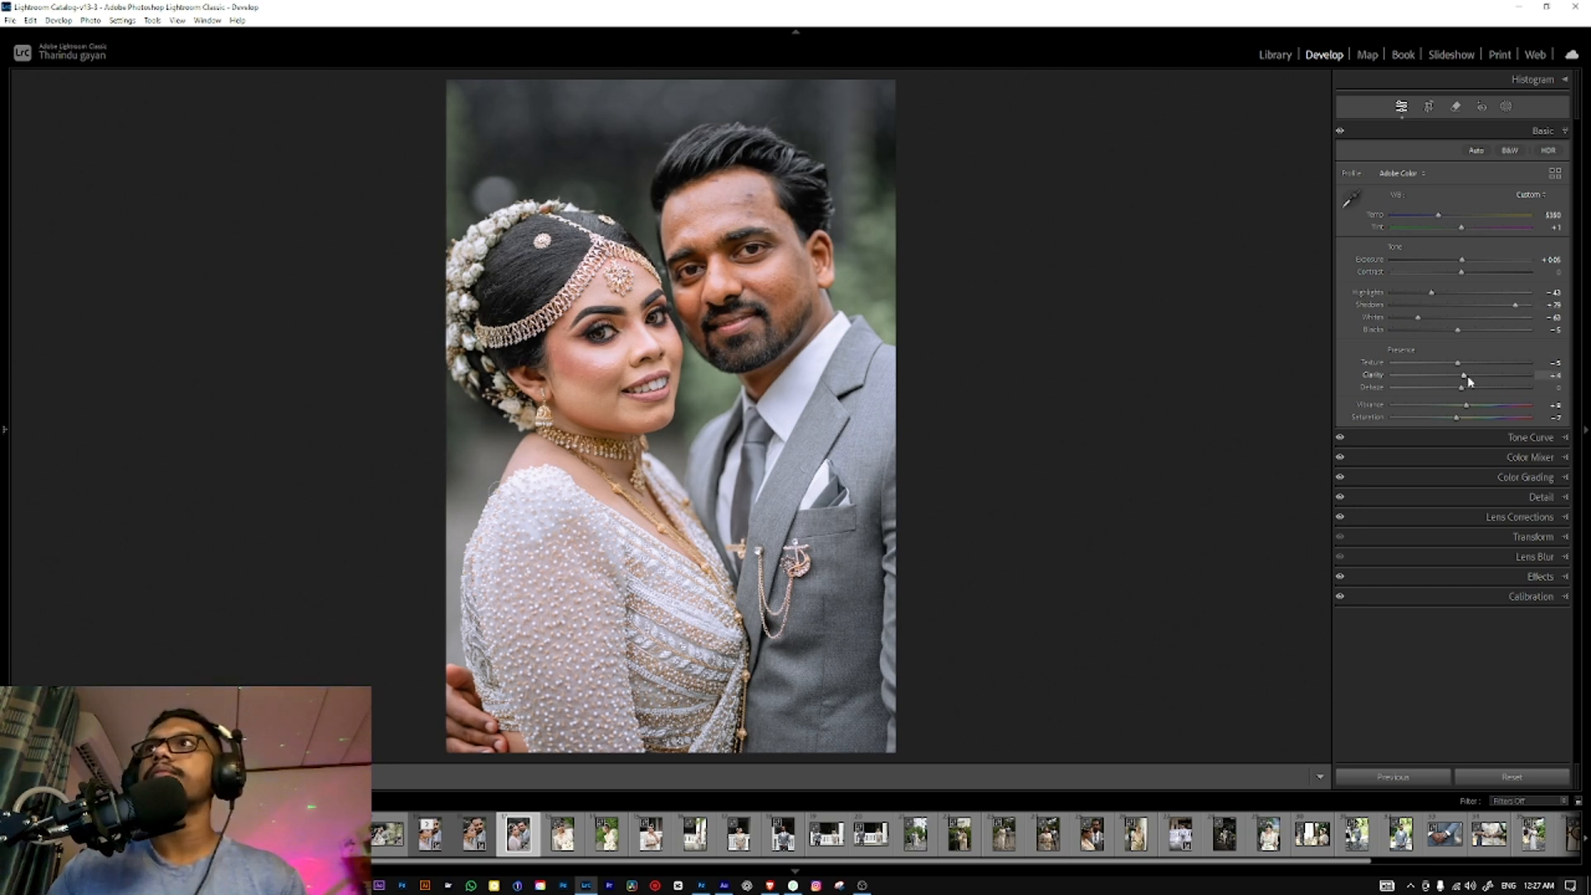
left_click_drag(1460, 375, 1458, 376)
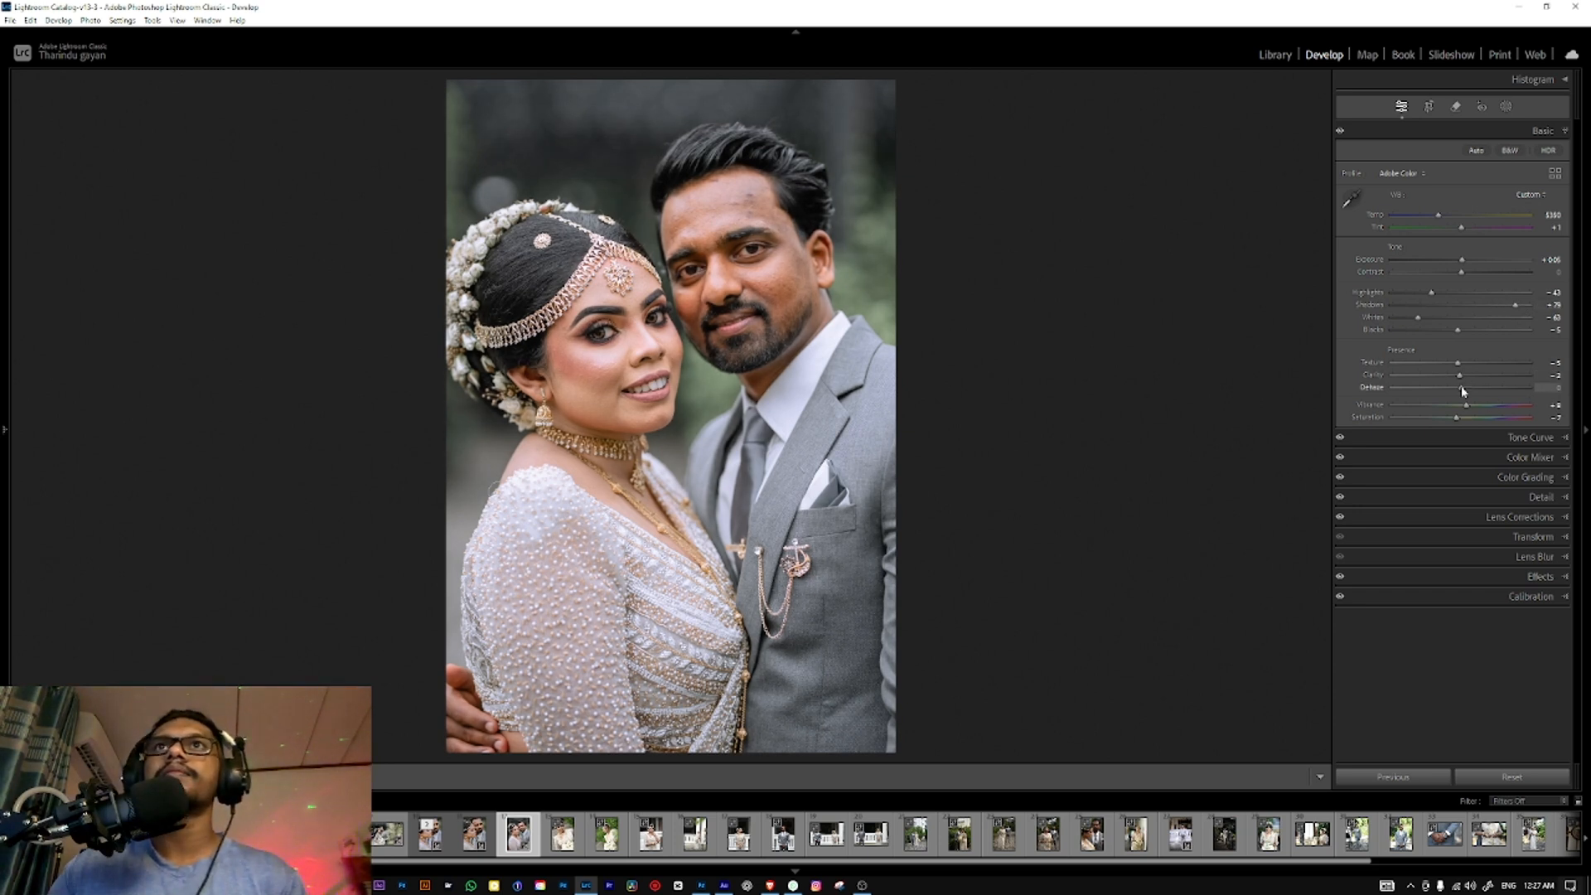
left_click_drag(1516, 305, 1415, 297)
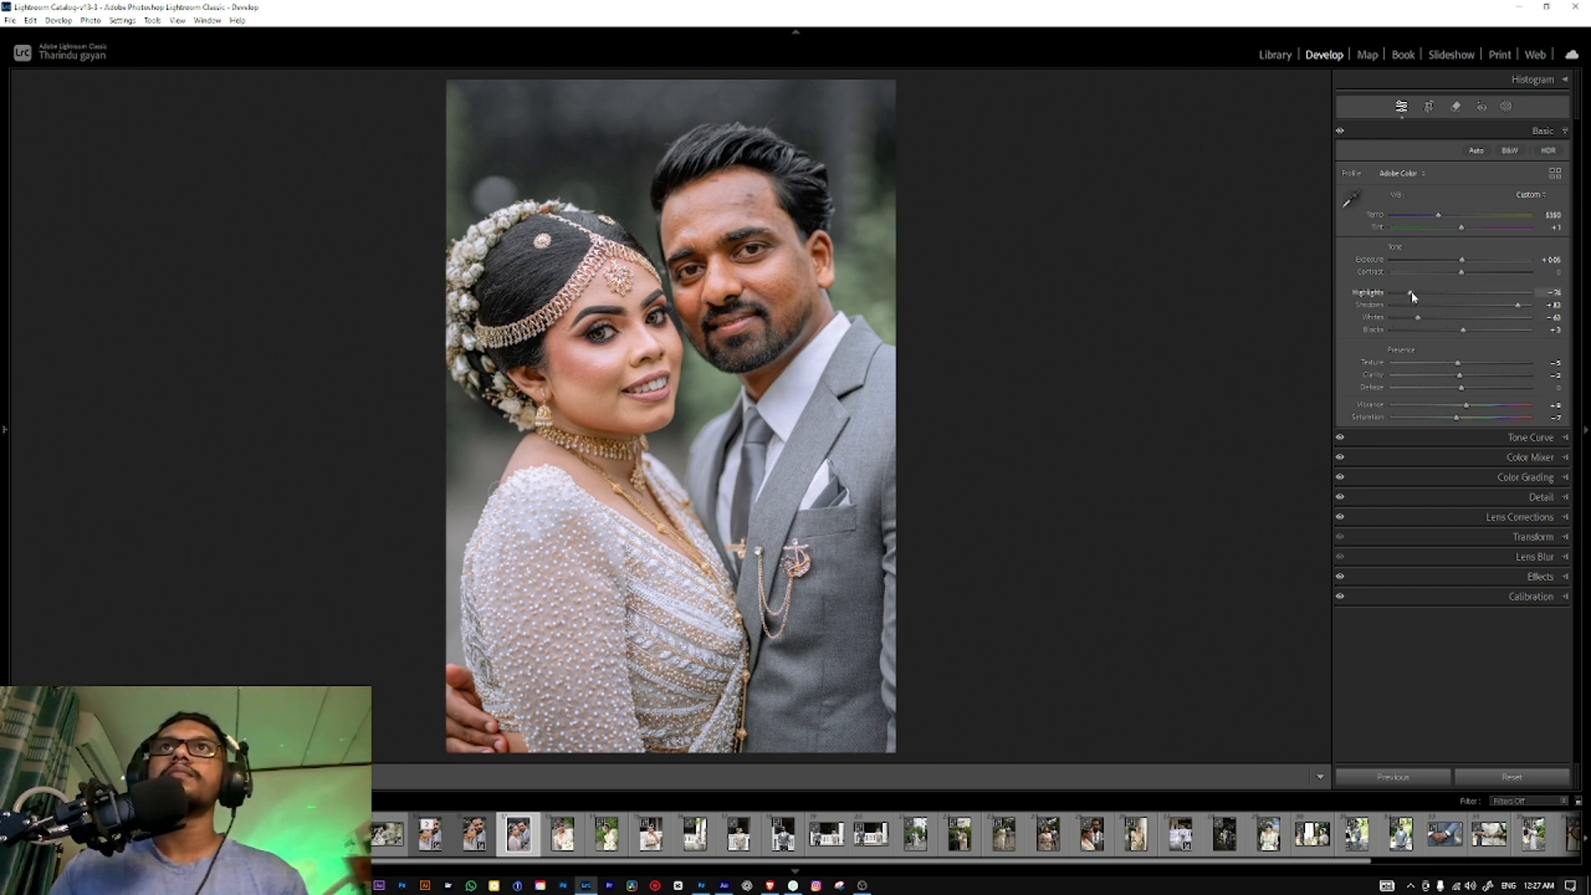
Step: Examine the bride's hair and the groom's hairline and forehead skin at close magnification
left_click(517, 338)
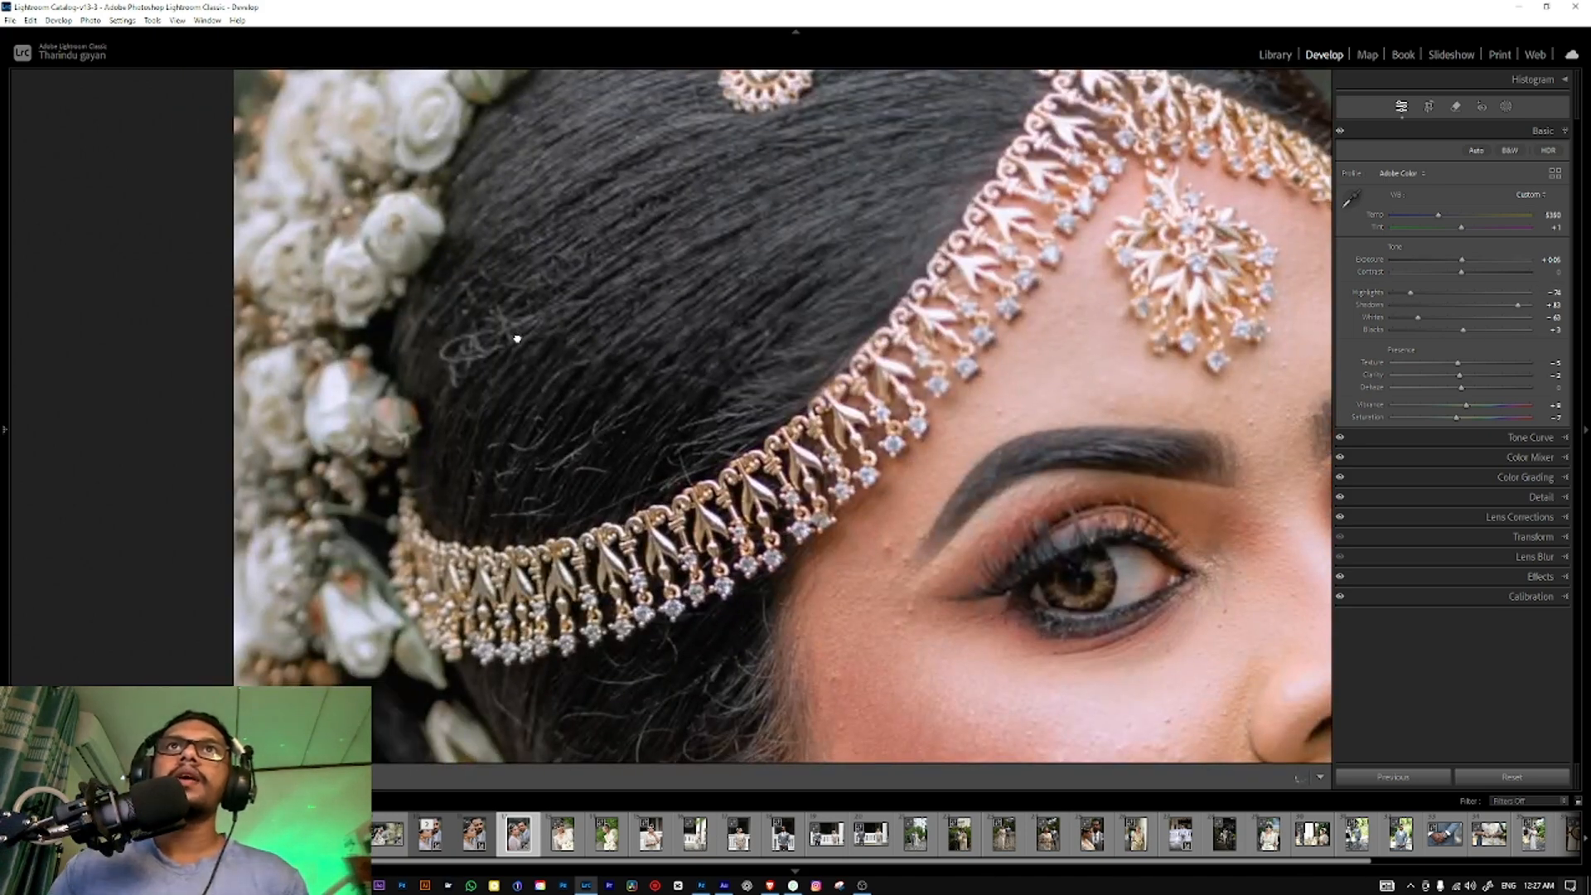
left_click_drag(564, 311, 538, 350)
left_click_drag(634, 317, 596, 363)
left_click_drag(676, 299, 514, 406)
mouse_move(742, 299)
left_mouse_down()
mouse_move(621, 381)
mouse_move(451, 456)
left_mouse_up()
mouse_move(862, 270)
left_mouse_down()
mouse_move(472, 507)
mouse_move(816, 303)
left_mouse_up()
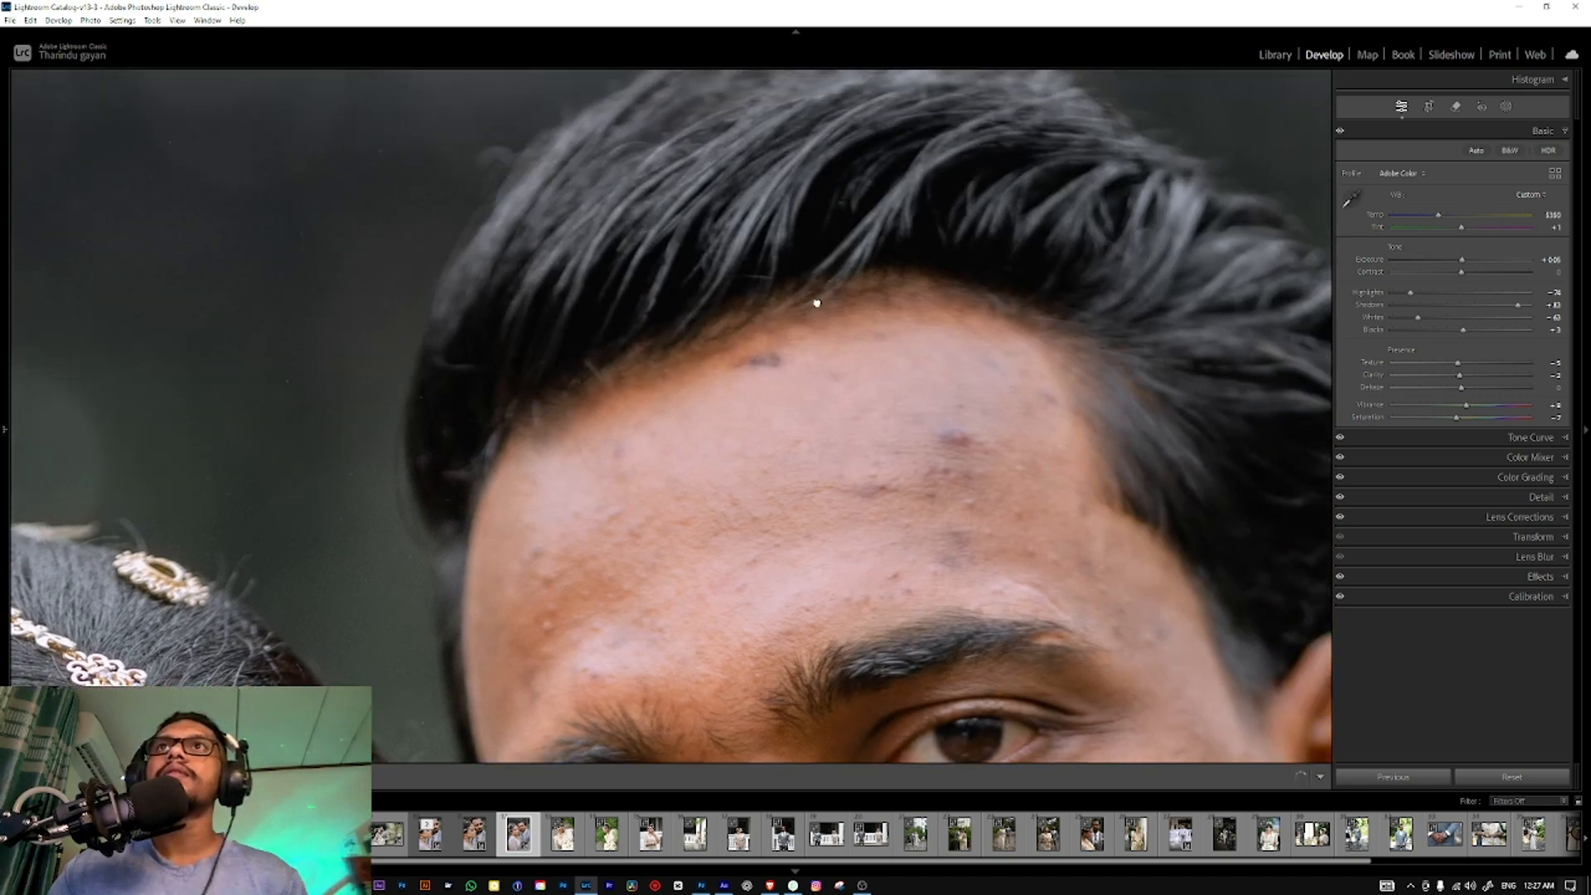
left_click_drag(832, 361, 835, 269)
left_click(880, 263)
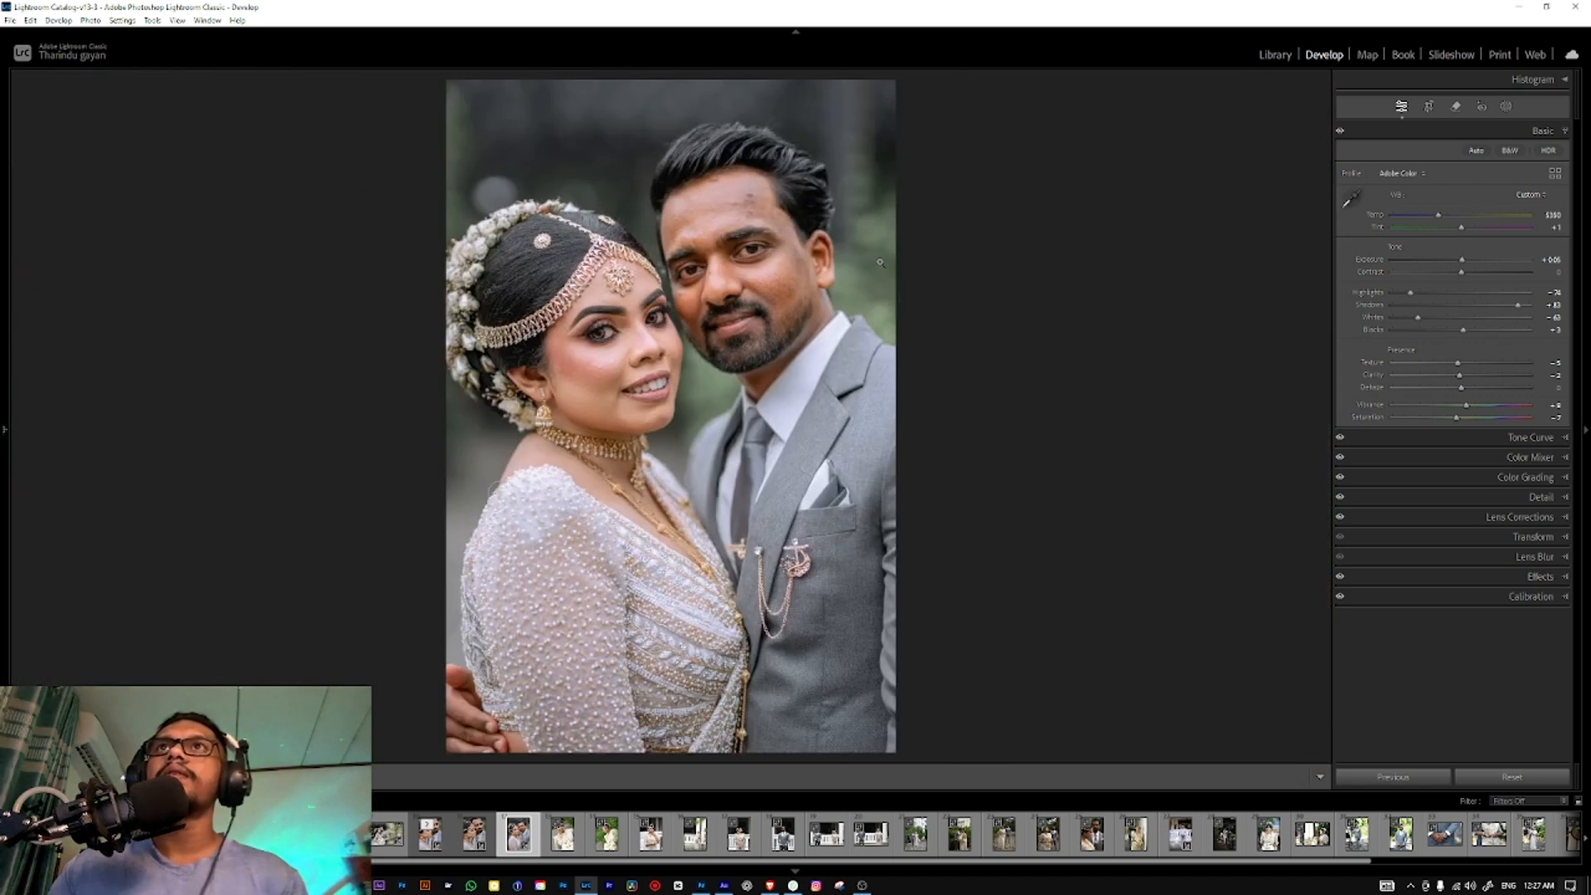
Step: Paste the copied develop settings onto the bride's bouquet portrait and set its Yellow saturation to about -27 and Green to about -56
left_click(562, 836)
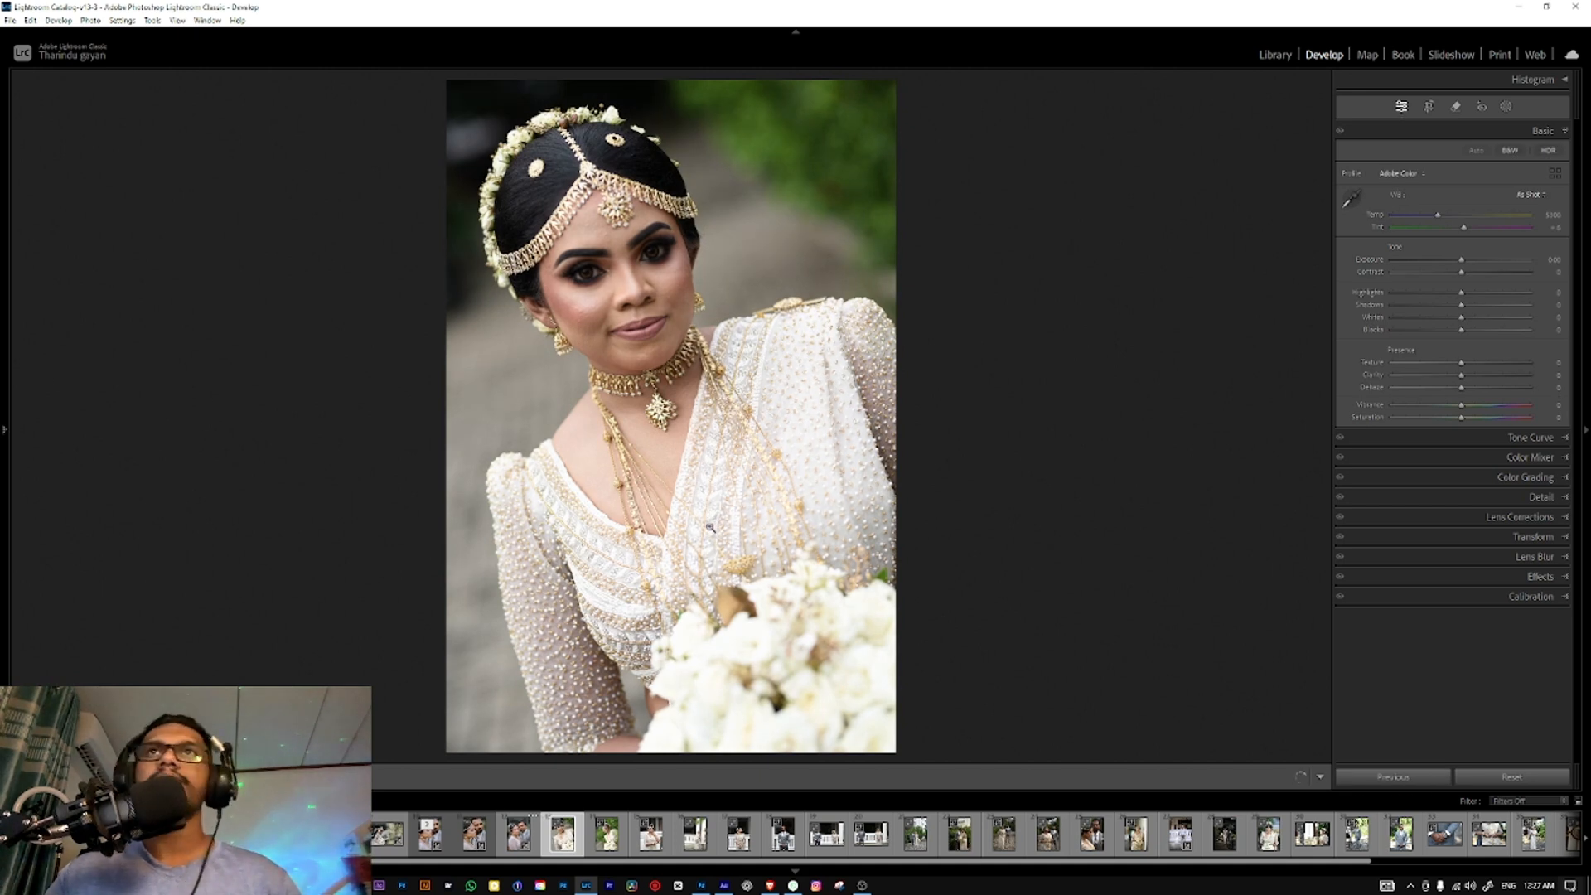
key("ctrl+shift+v")
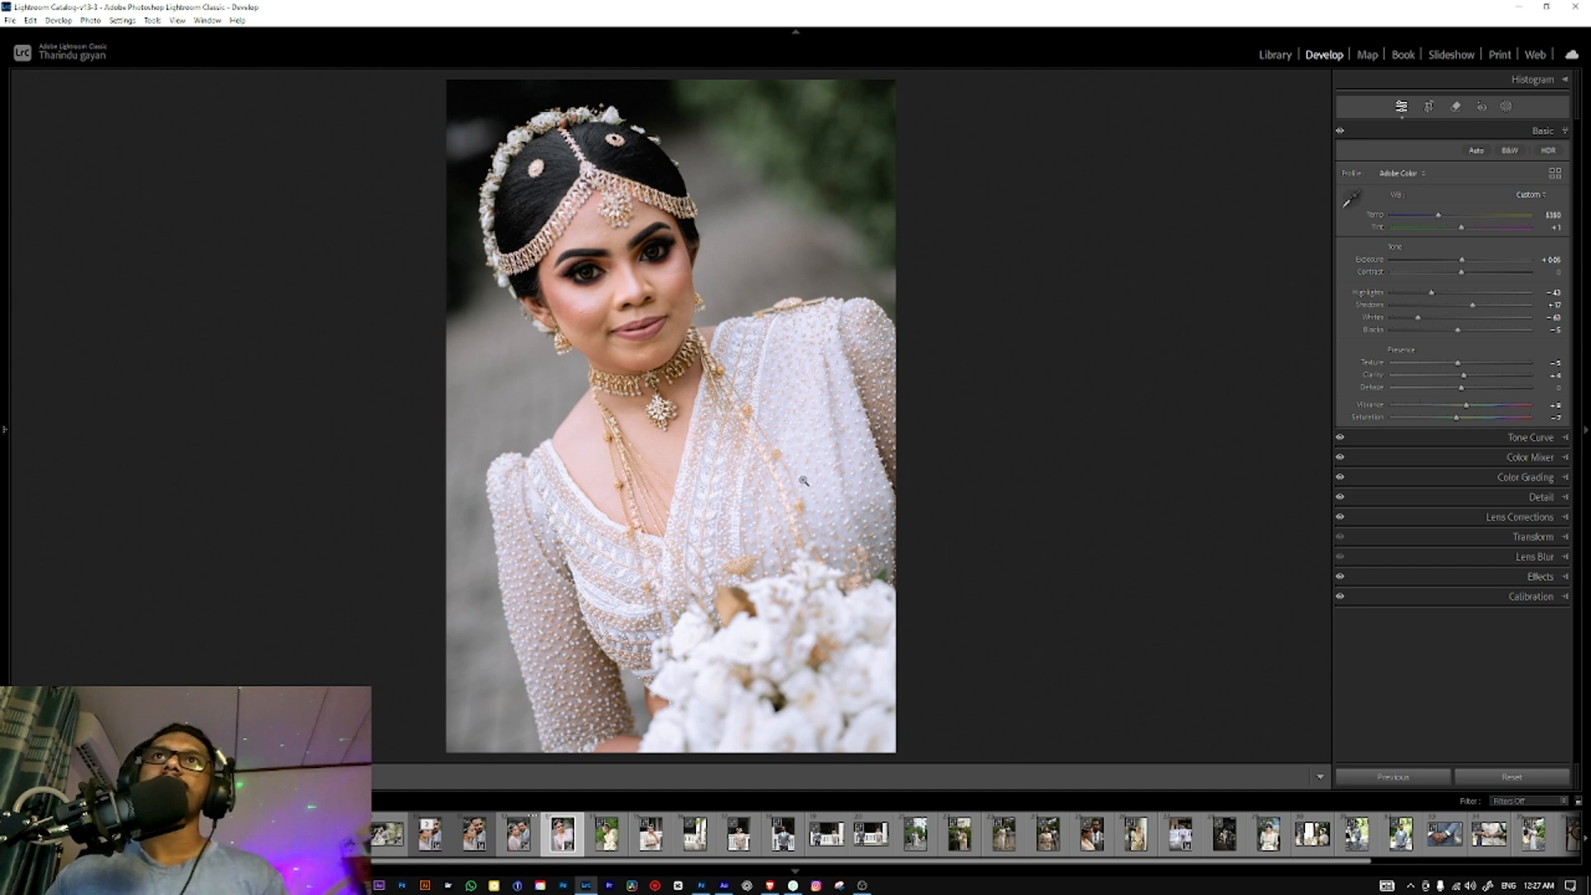
left_click(1473, 477)
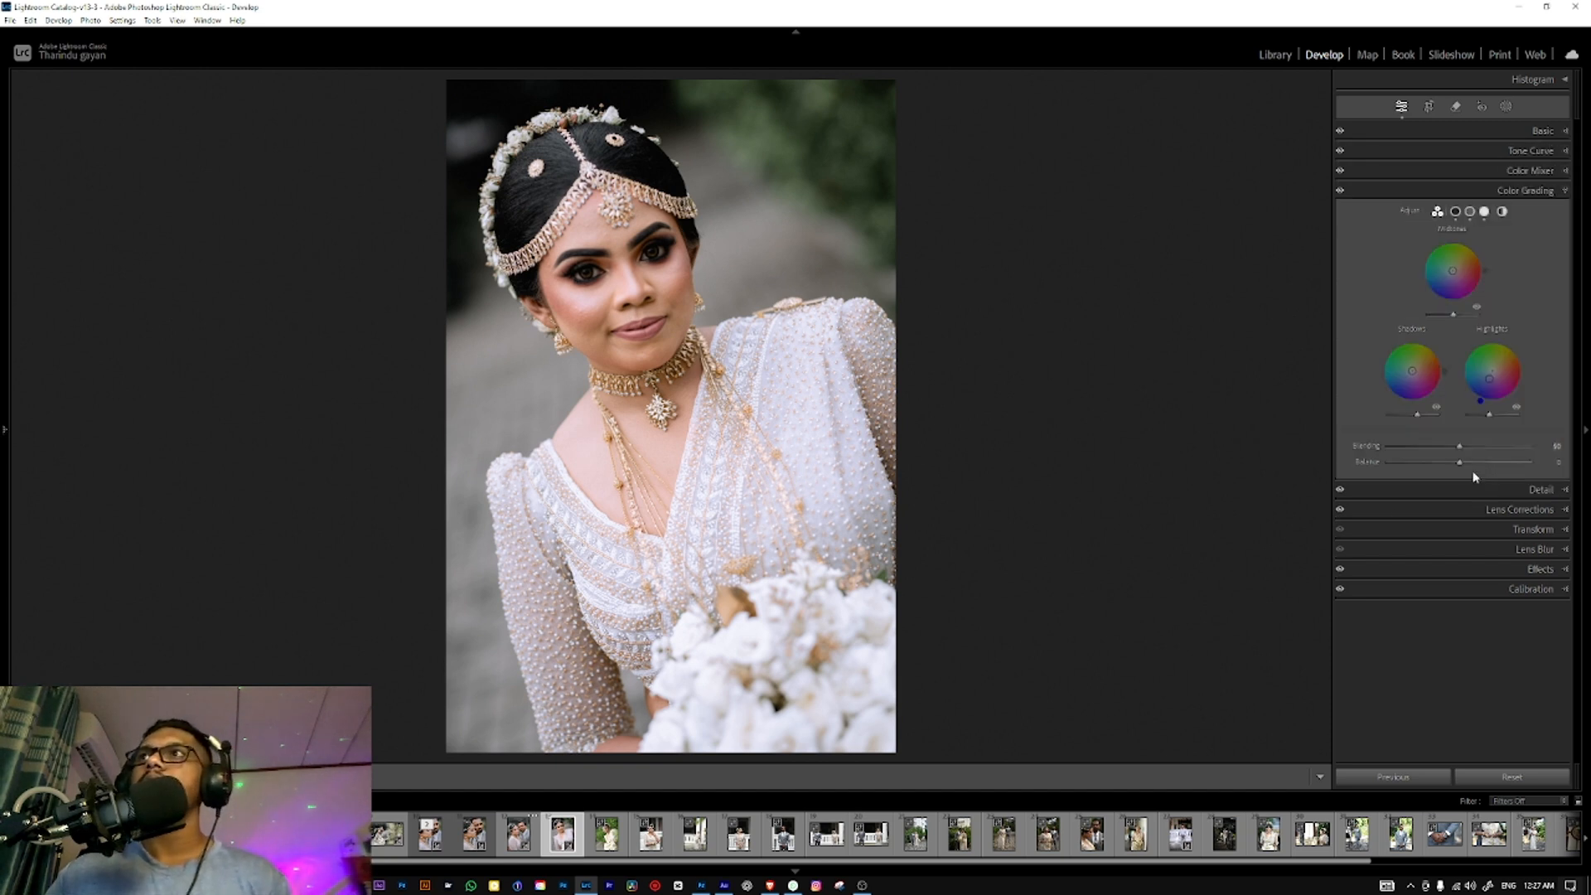
left_click(1521, 170)
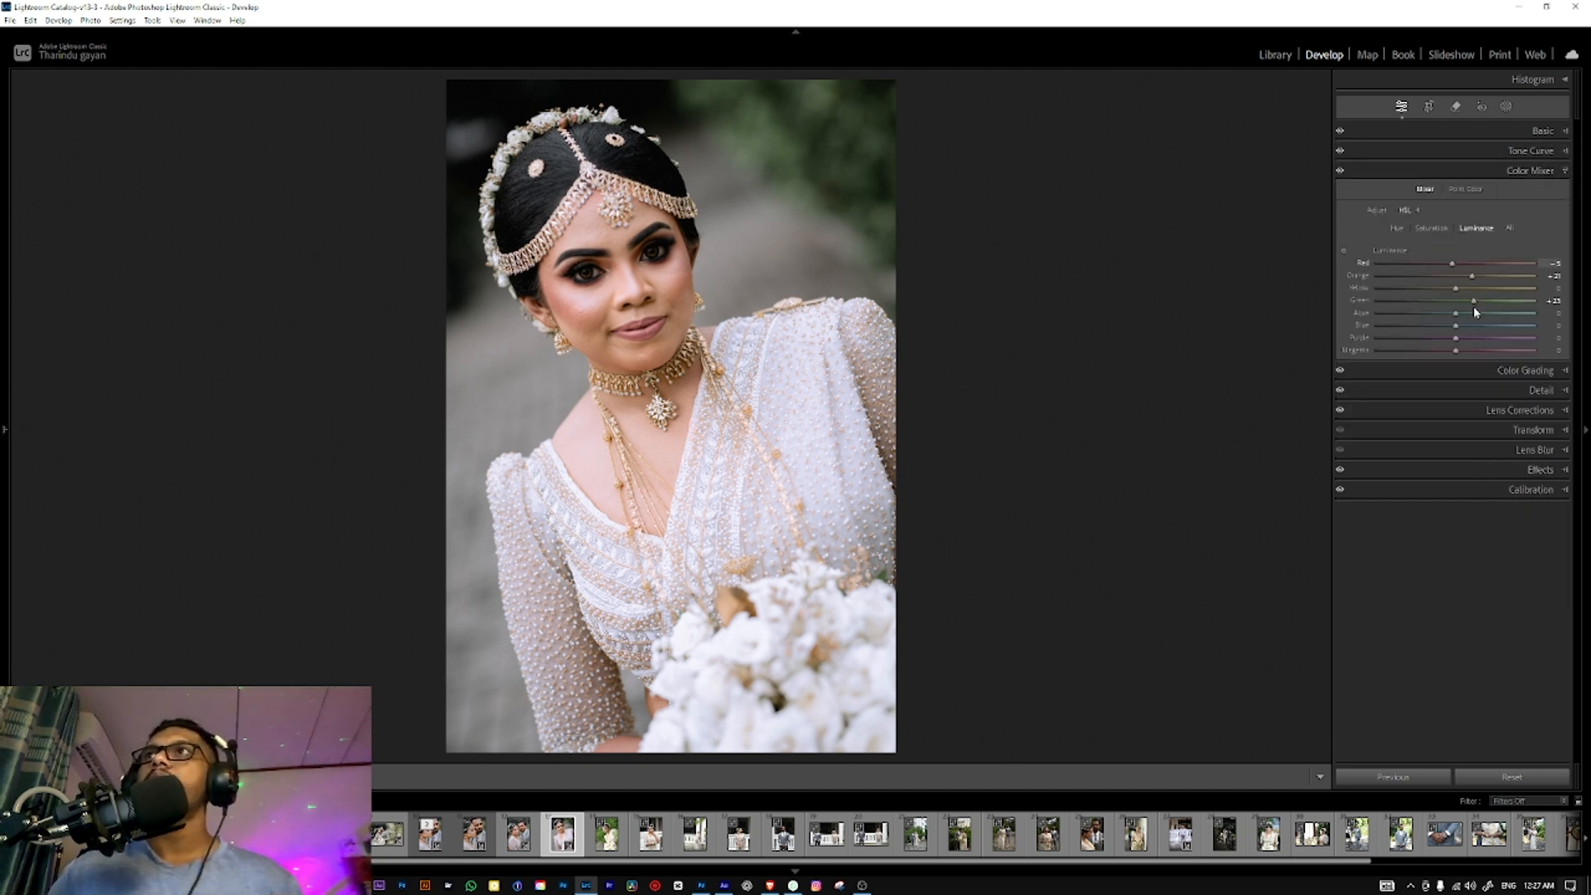
left_click(1427, 227)
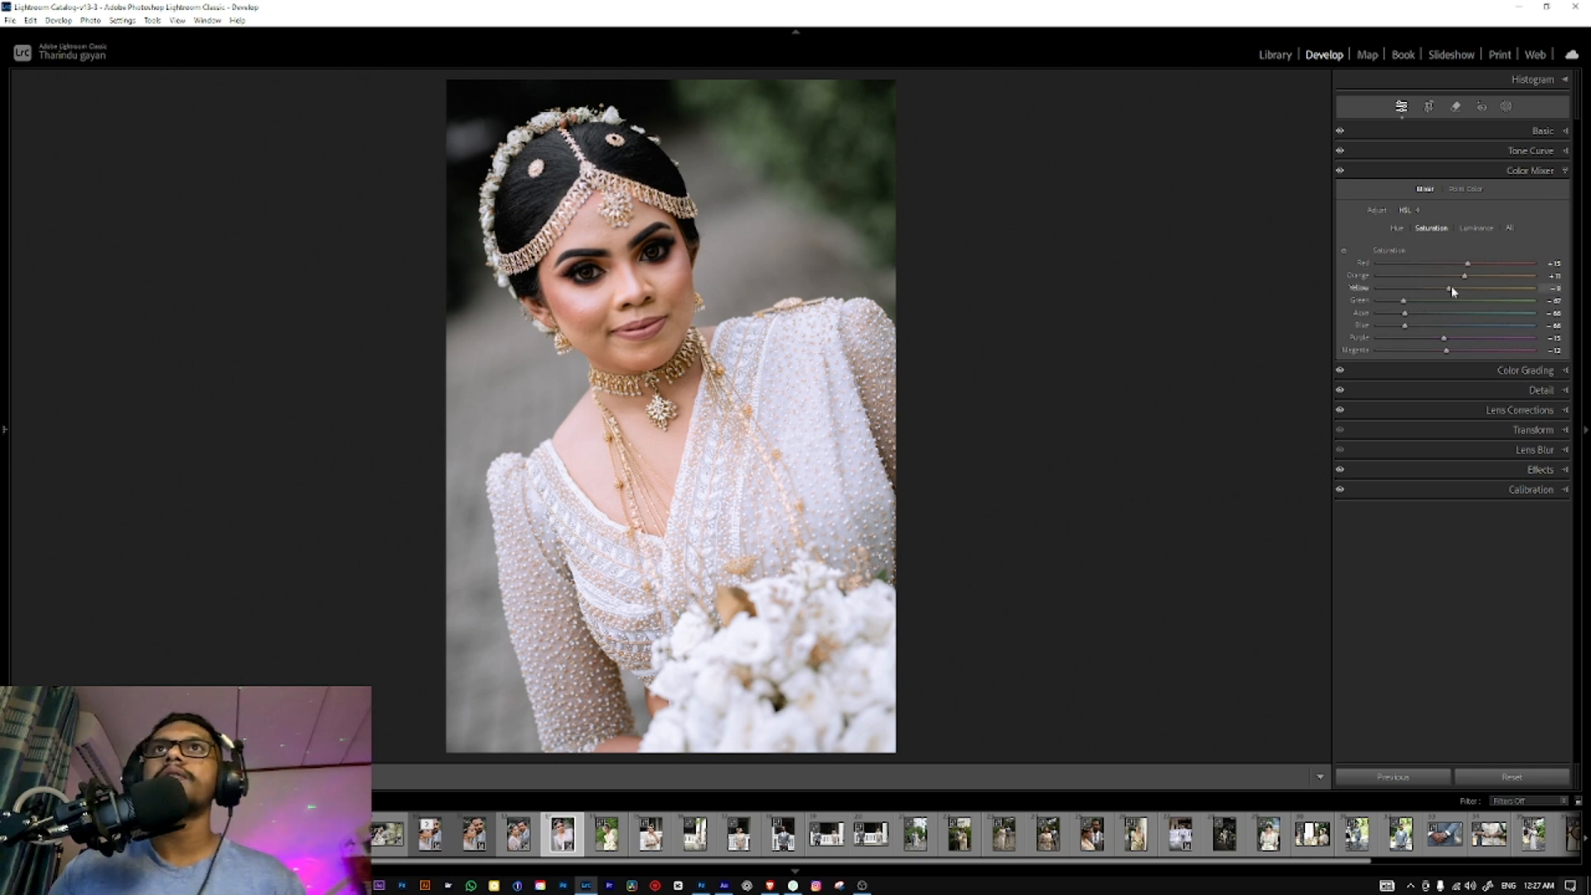
left_click_drag(1446, 293, 1443, 293)
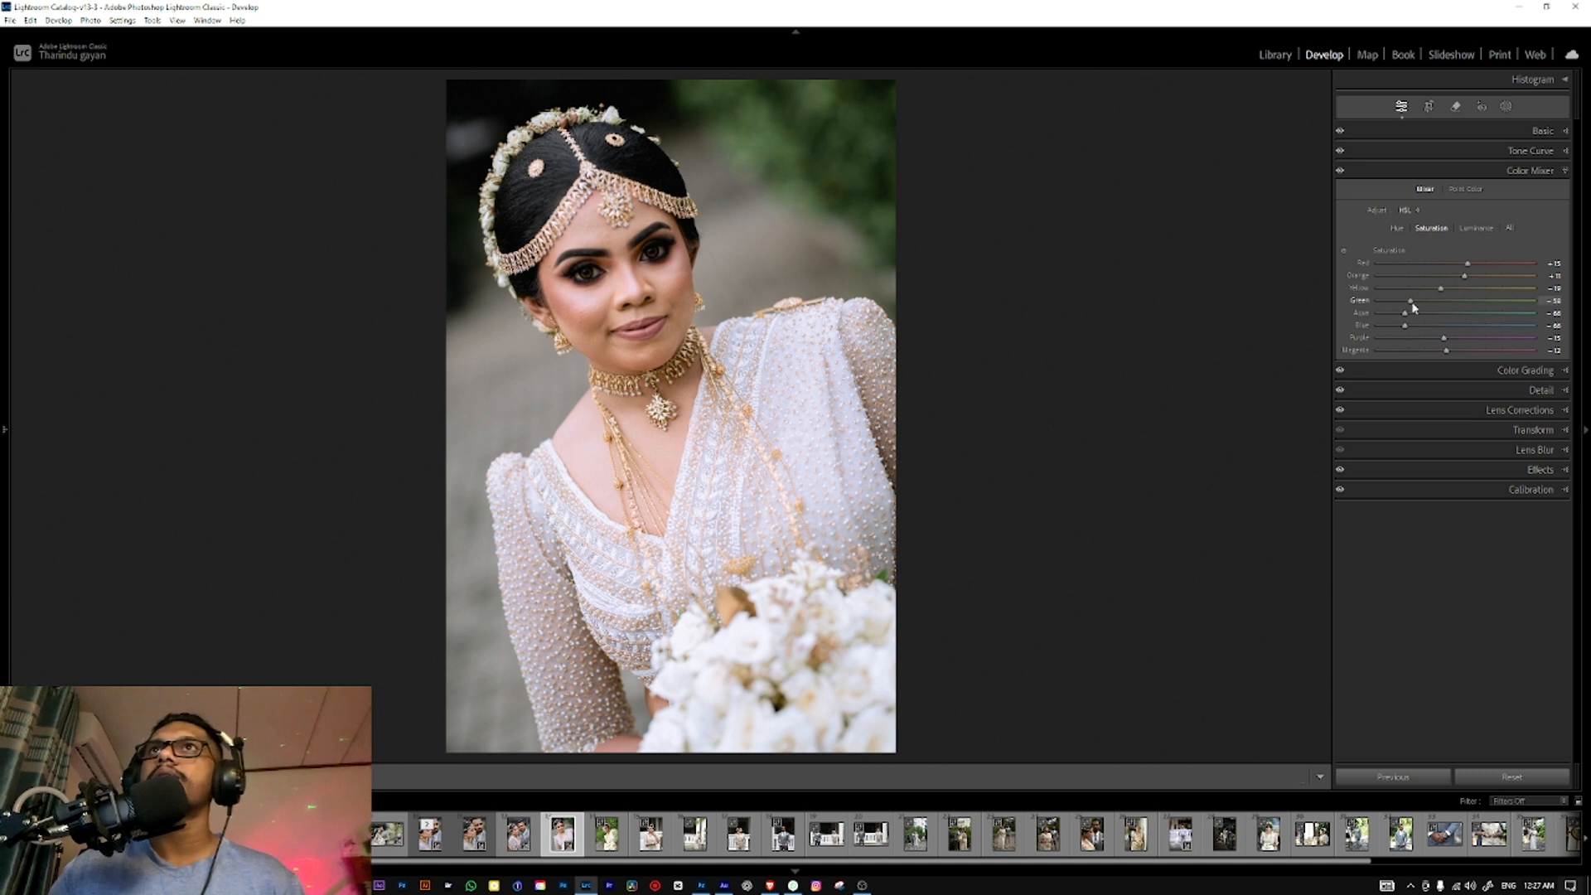
left_click_drag(1441, 288, 1434, 288)
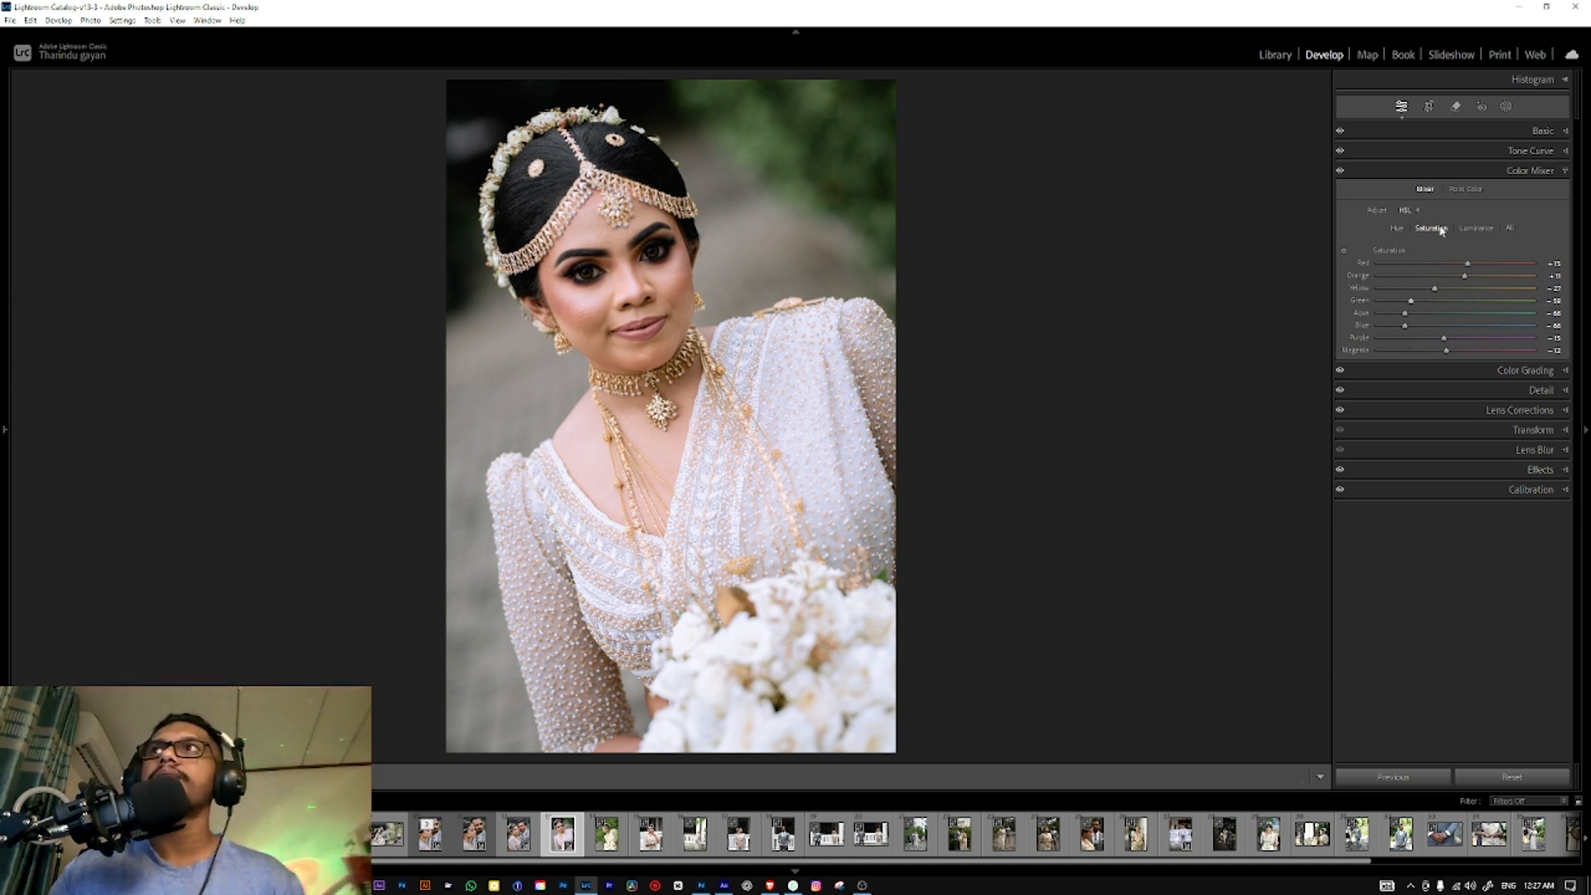
Step: Set the bride portrait's Shadows to about +53 and both Highlights and Whites to about -70
left_click(1445, 131)
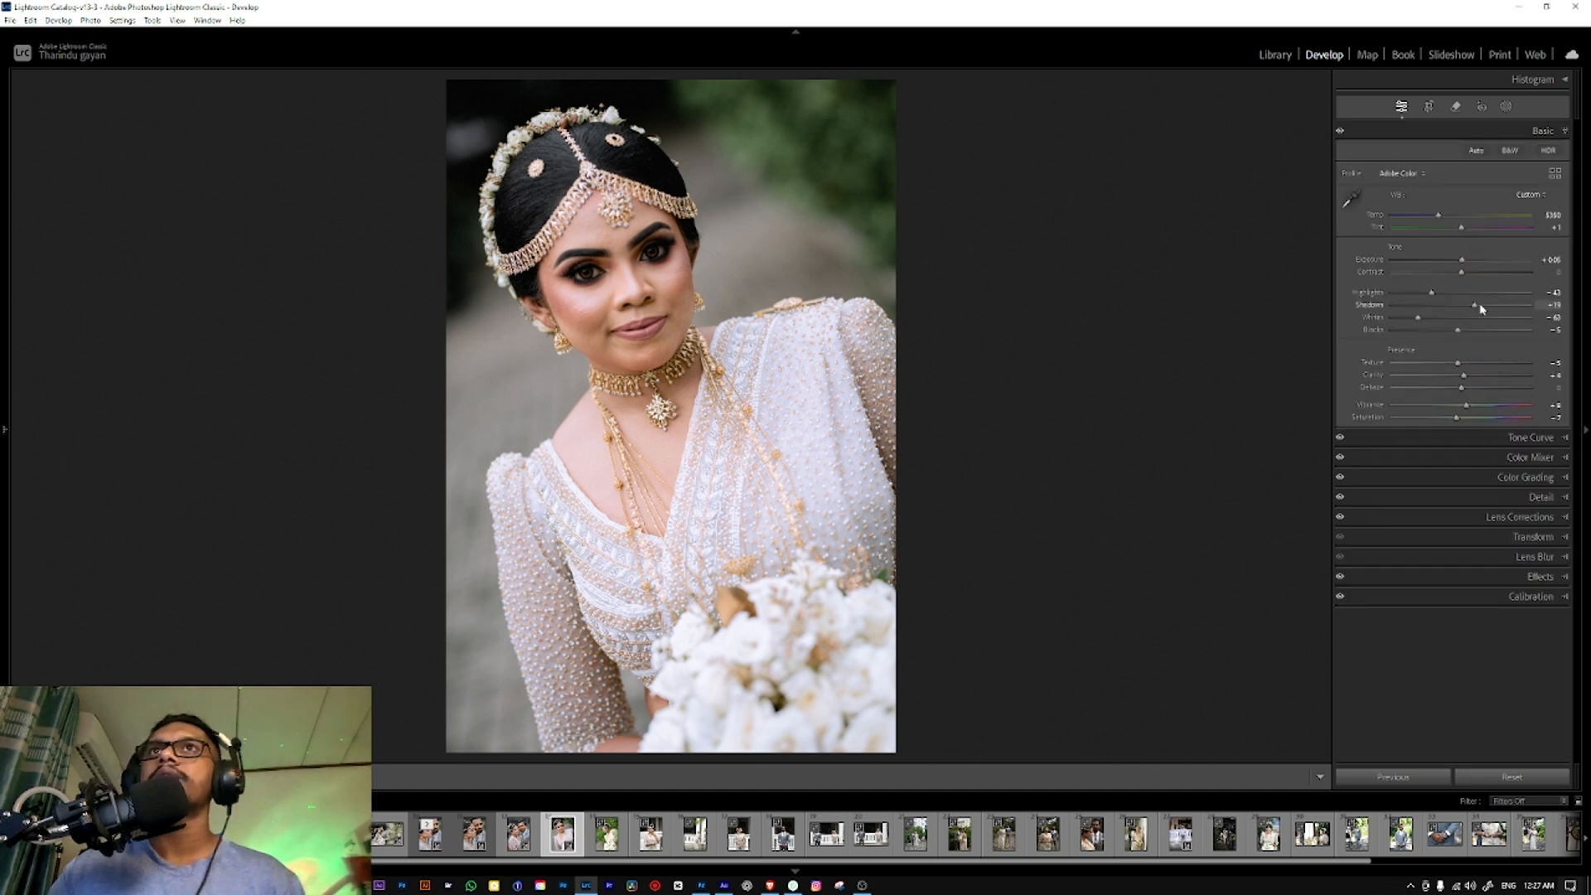
left_click_drag(1483, 305, 1489, 305)
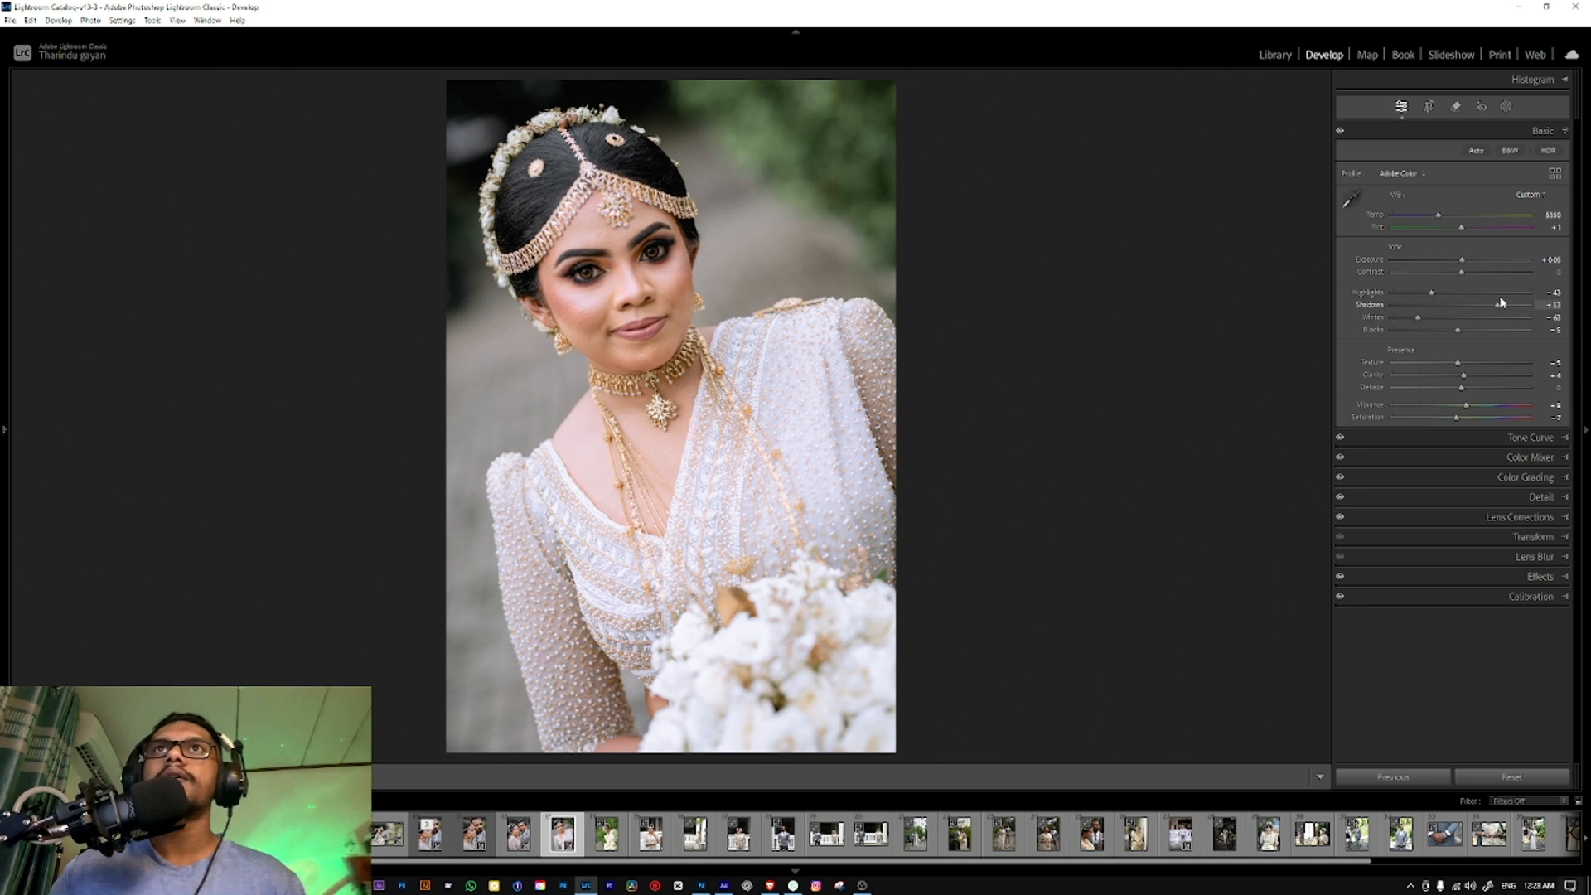
left_click_drag(1501, 305, 1412, 295)
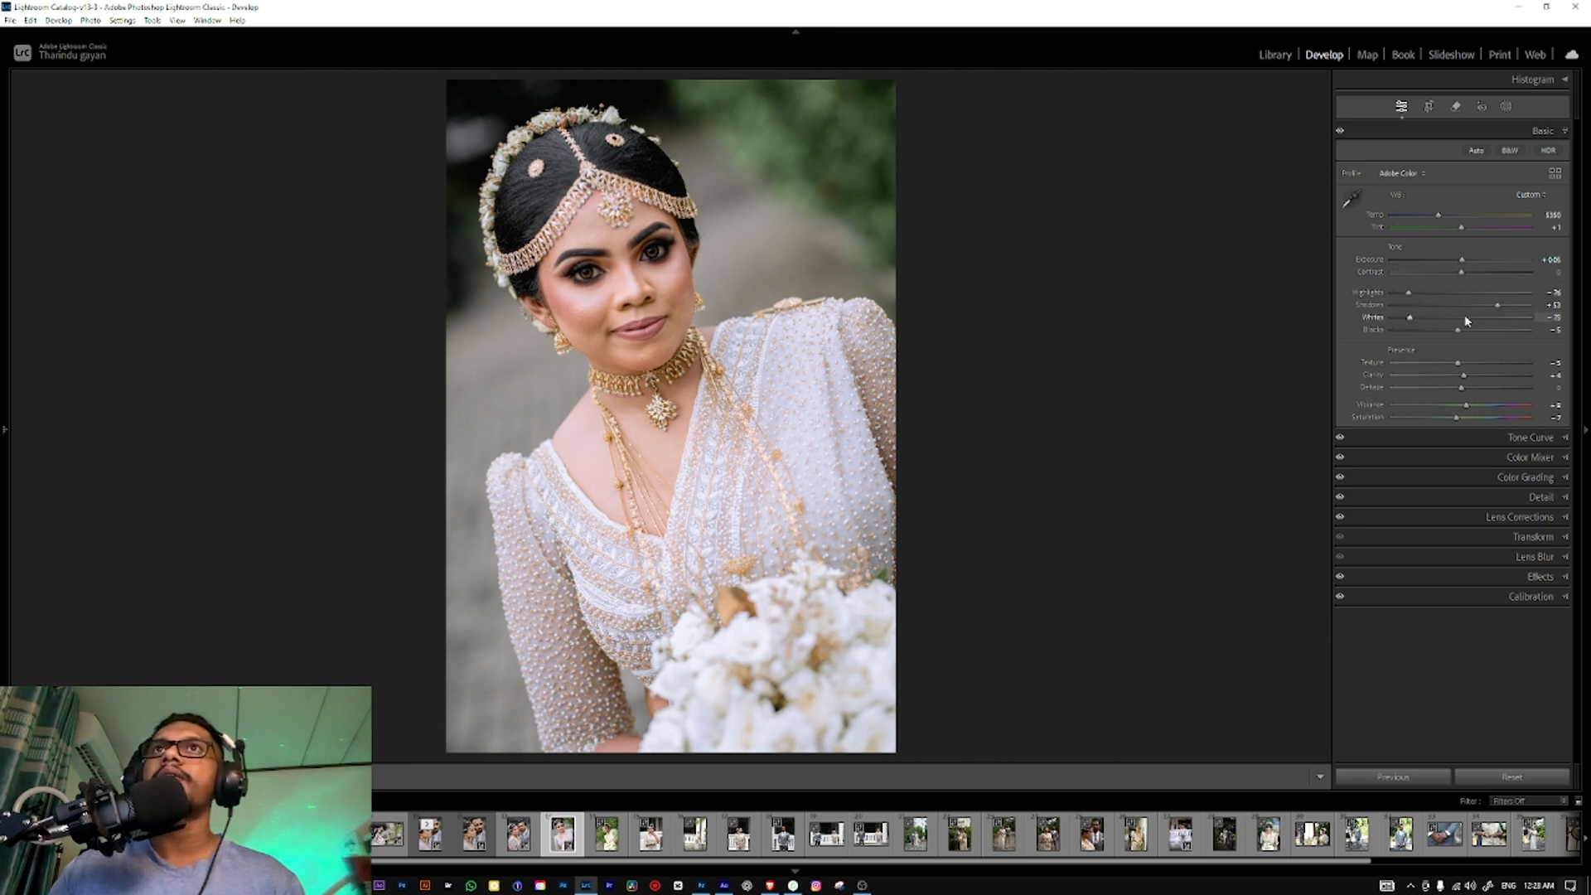
Step: Lower the tone curve's Lights to about -5 on the bride portrait
left_click(1450, 439)
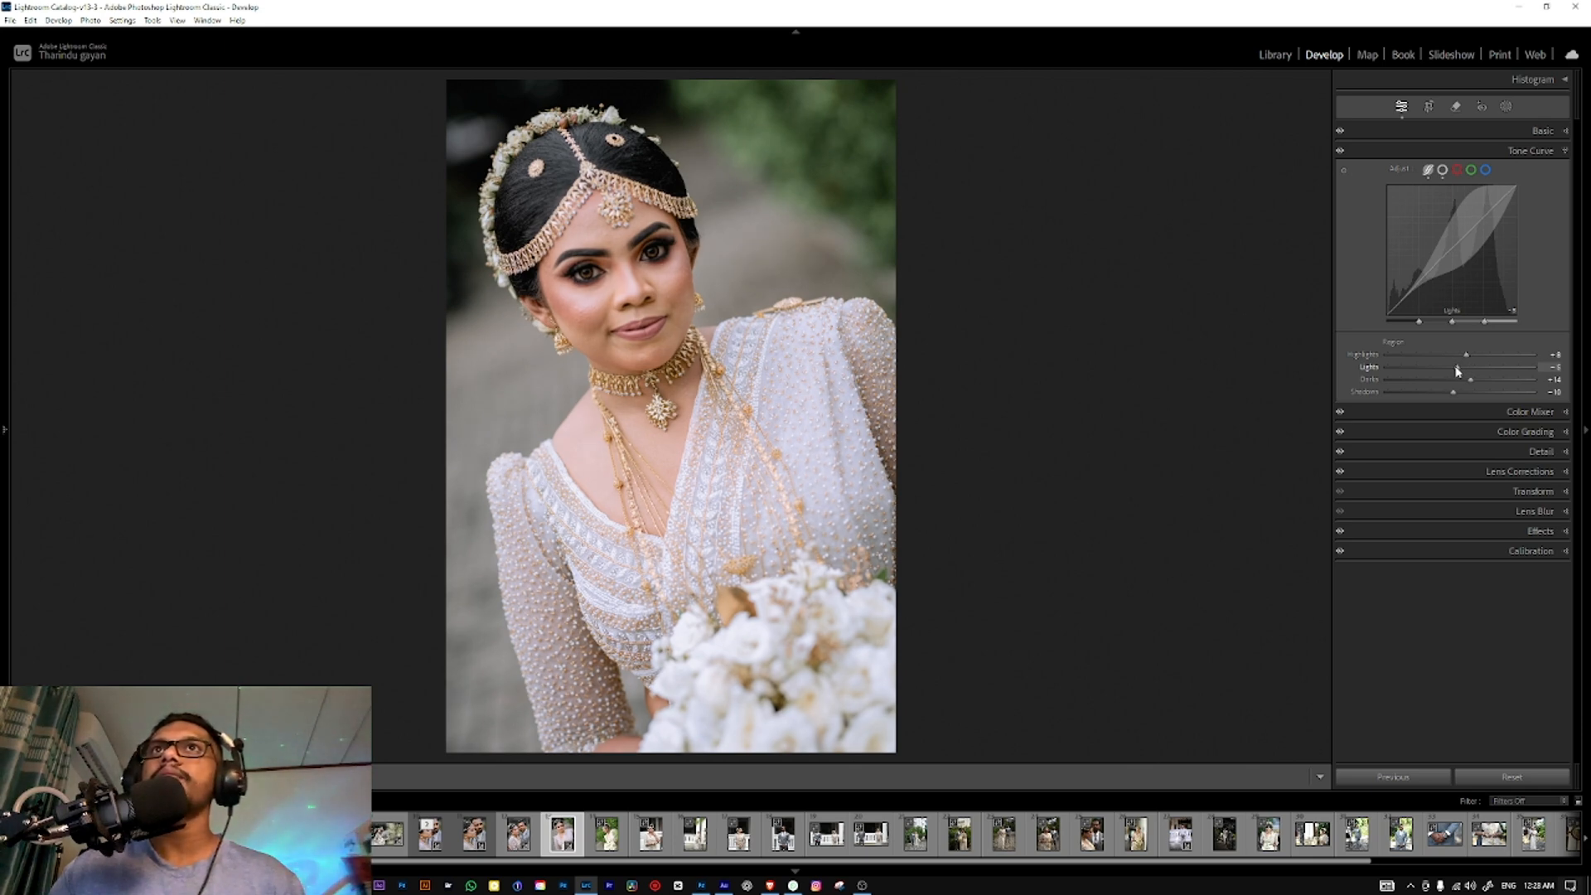
Step: Examine the bride's facial skin, choker, necklaces and beaded neckline at close magnification
left_click(639, 286)
left_click_drag(637, 286, 712, 332)
left_click_drag(616, 291, 737, 245)
left_click(609, 282)
left_click_drag(754, 266, 875, 545)
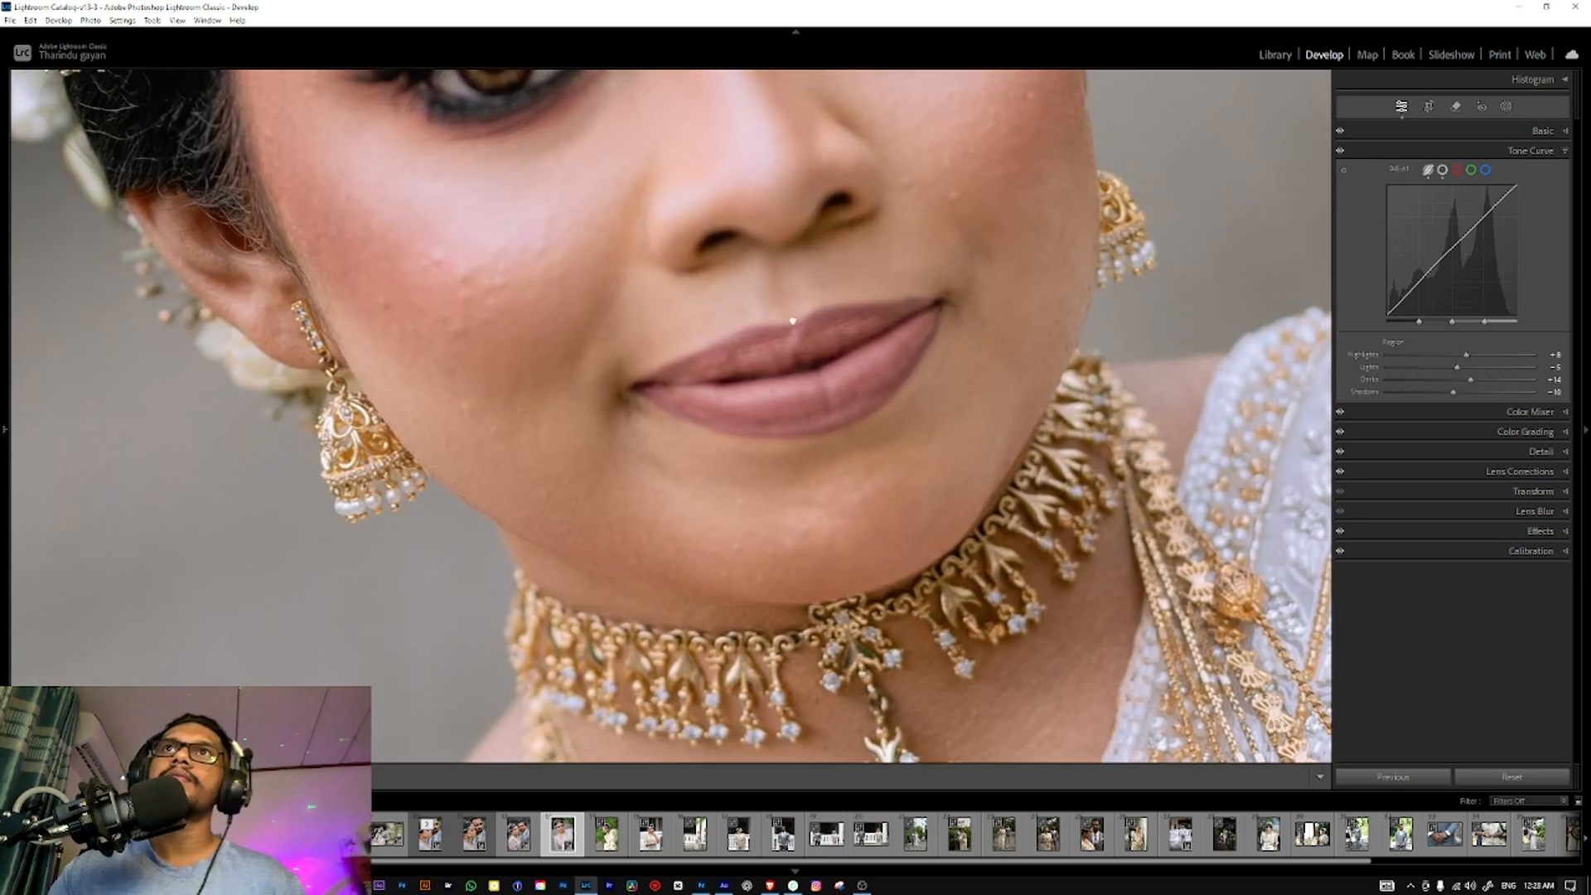
left_click_drag(788, 325, 862, 561)
mouse_move(802, 356)
left_mouse_down()
mouse_move(817, 440)
mouse_move(834, 401)
mouse_move(799, 373)
mouse_move(828, 464)
mouse_move(781, 335)
left_mouse_up()
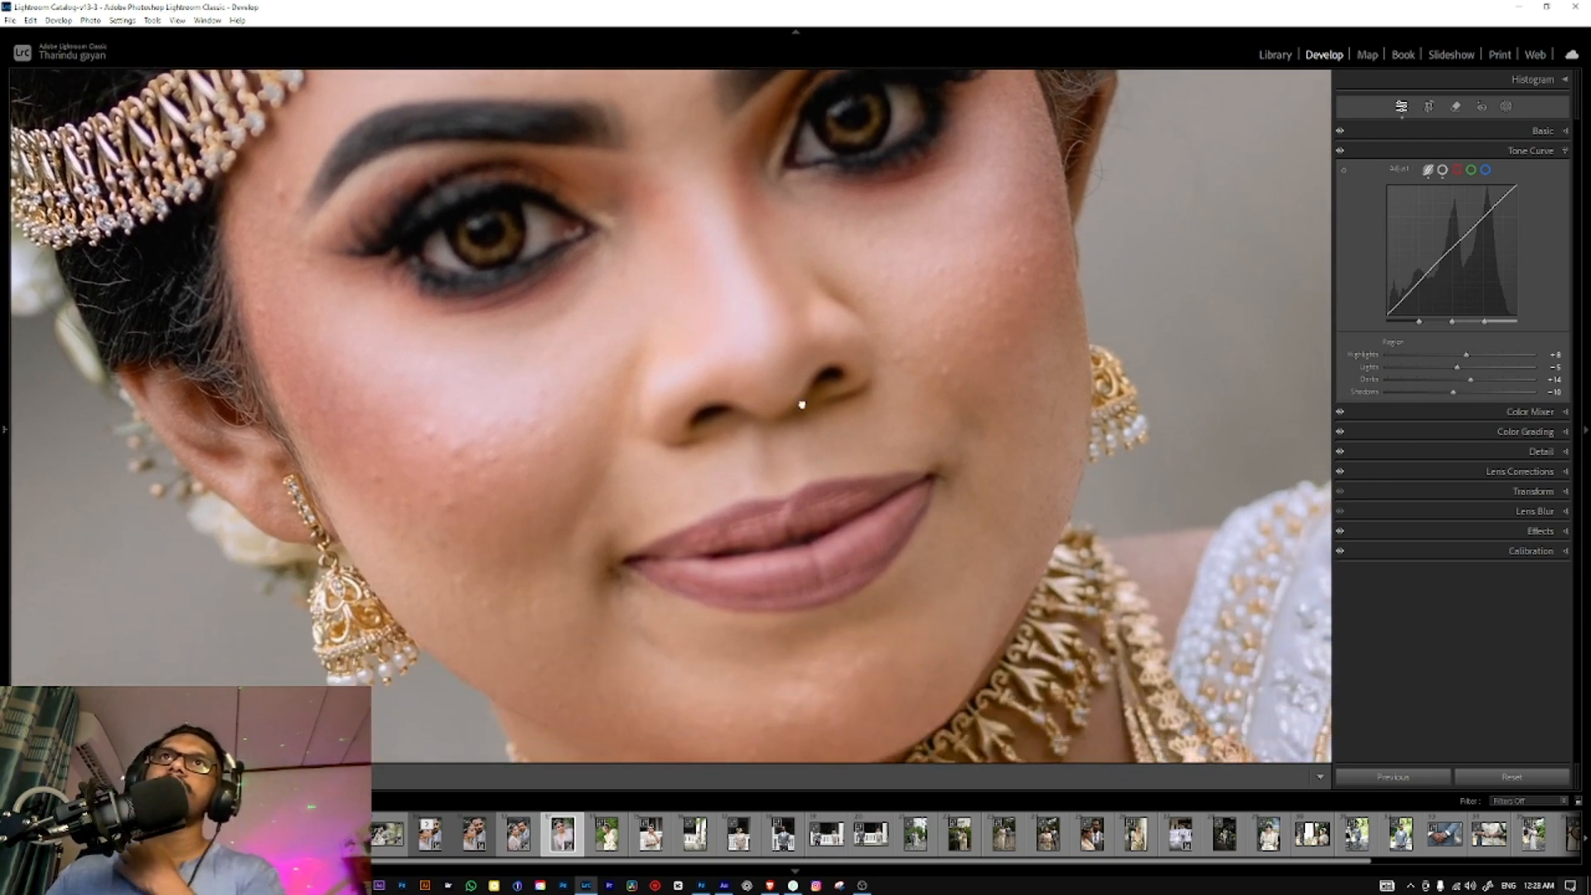
left_click_drag(813, 567, 760, 416)
left_click_drag(804, 638, 789, 491)
scroll(788, 490, "down", 10)
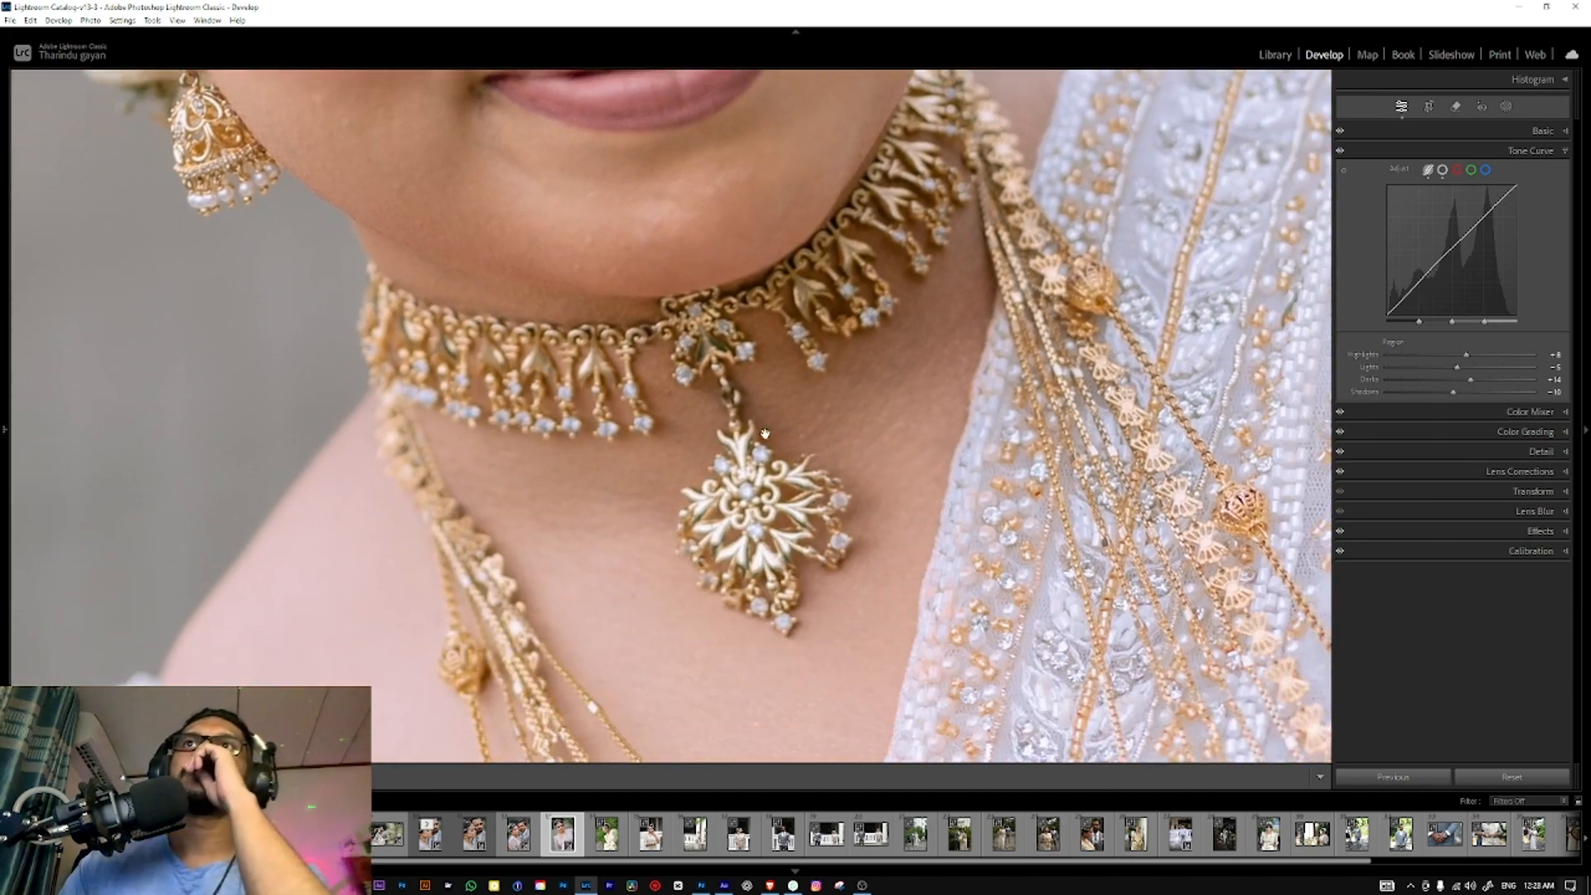
scroll(789, 448, "down", 8)
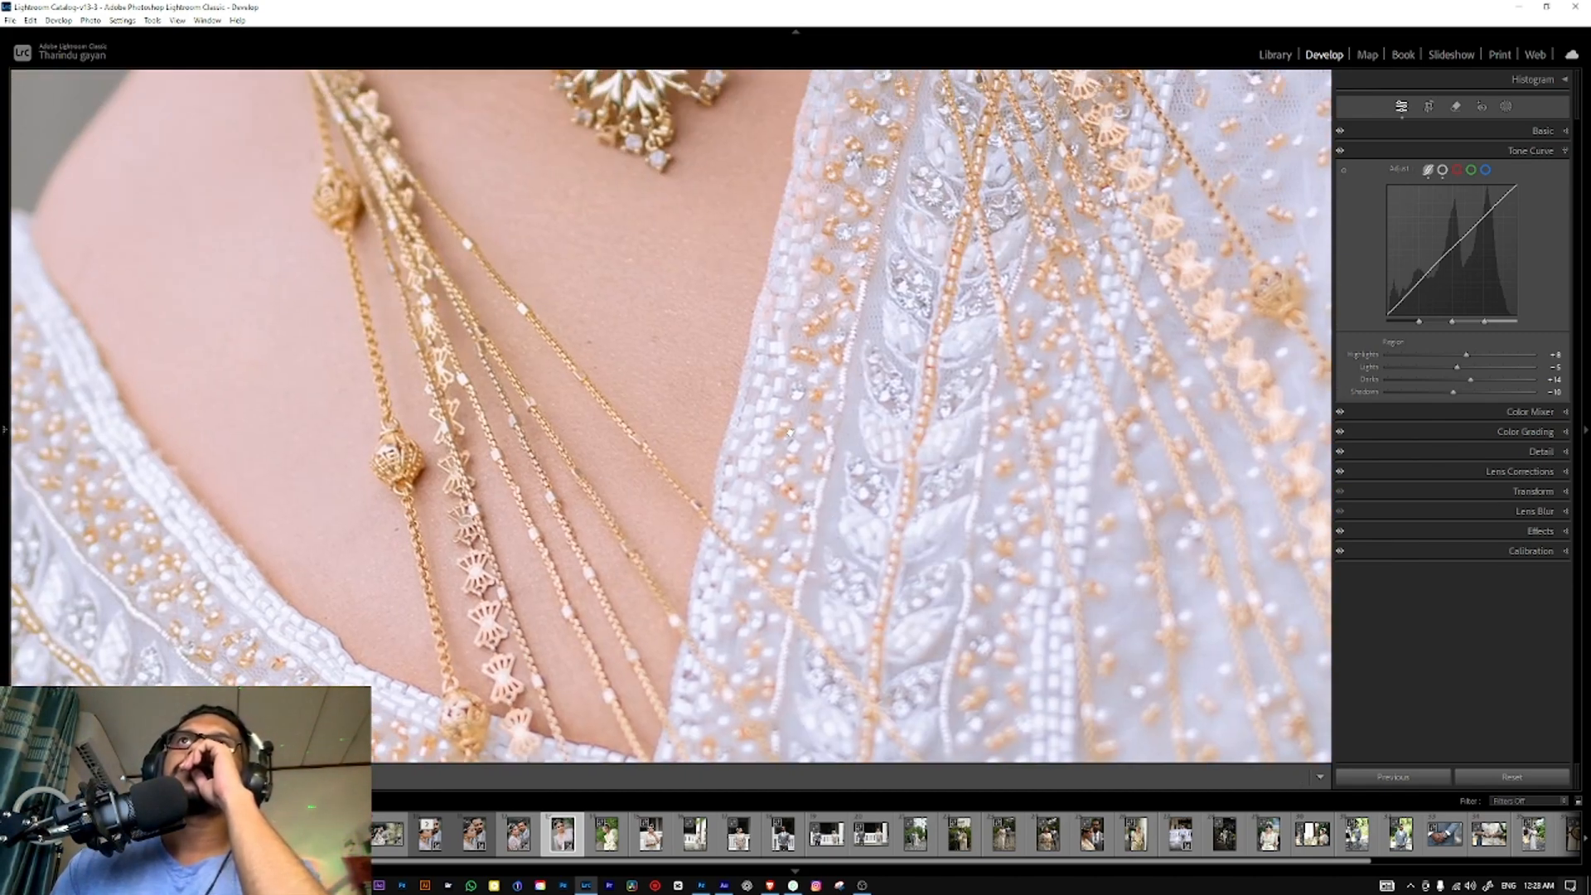
left_click(790, 433)
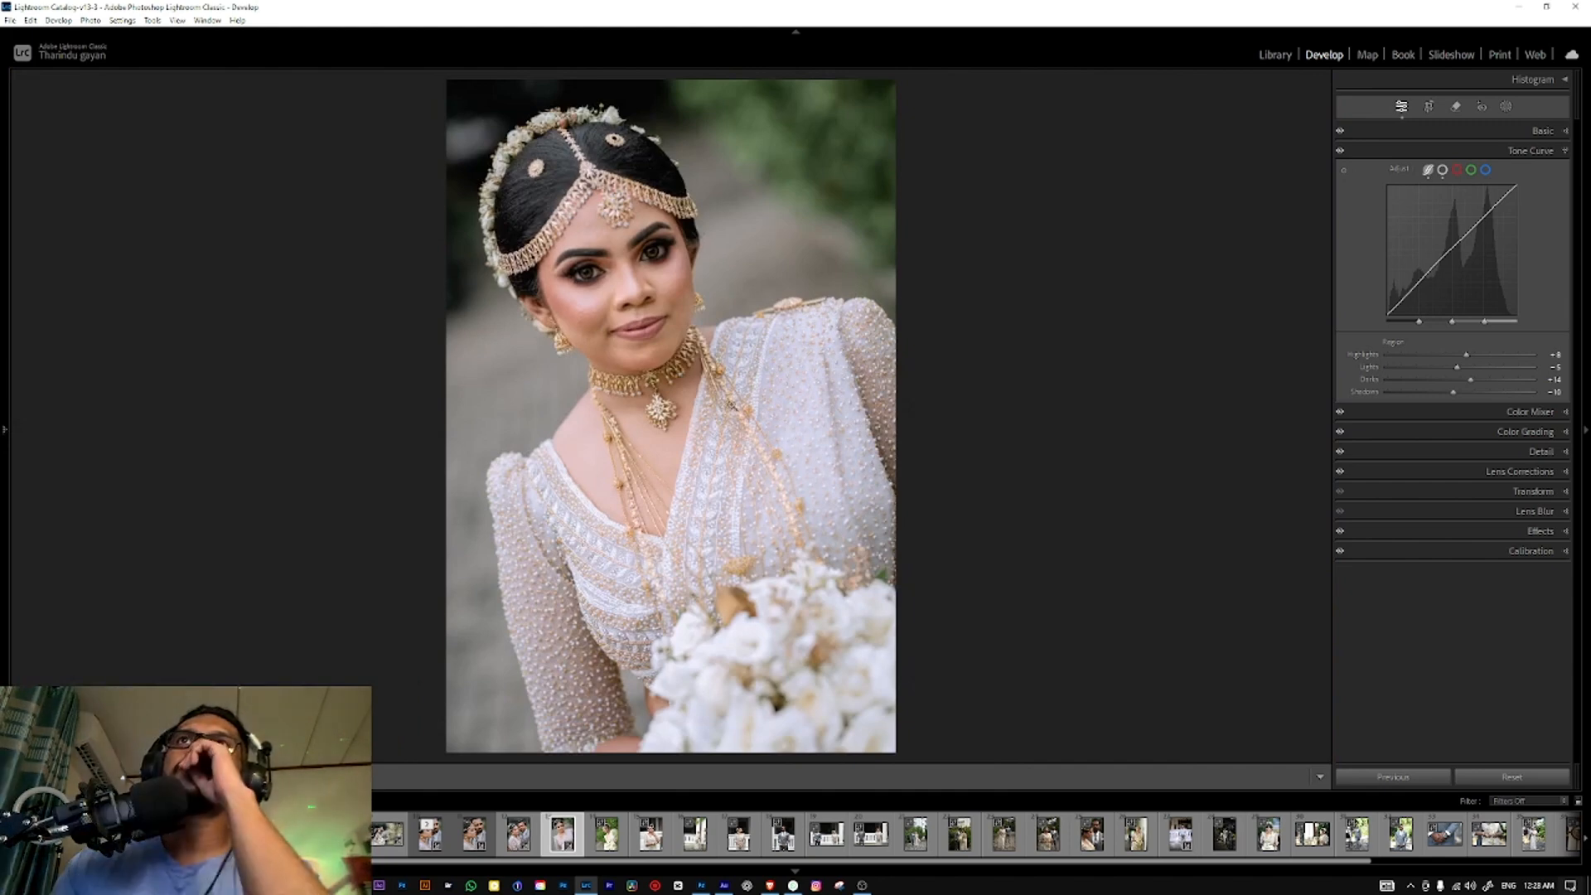
Step: Compare the facial and hand skin detail in the next two unedited bride portraits at close magnification
left_click(607, 834)
left_click(666, 312)
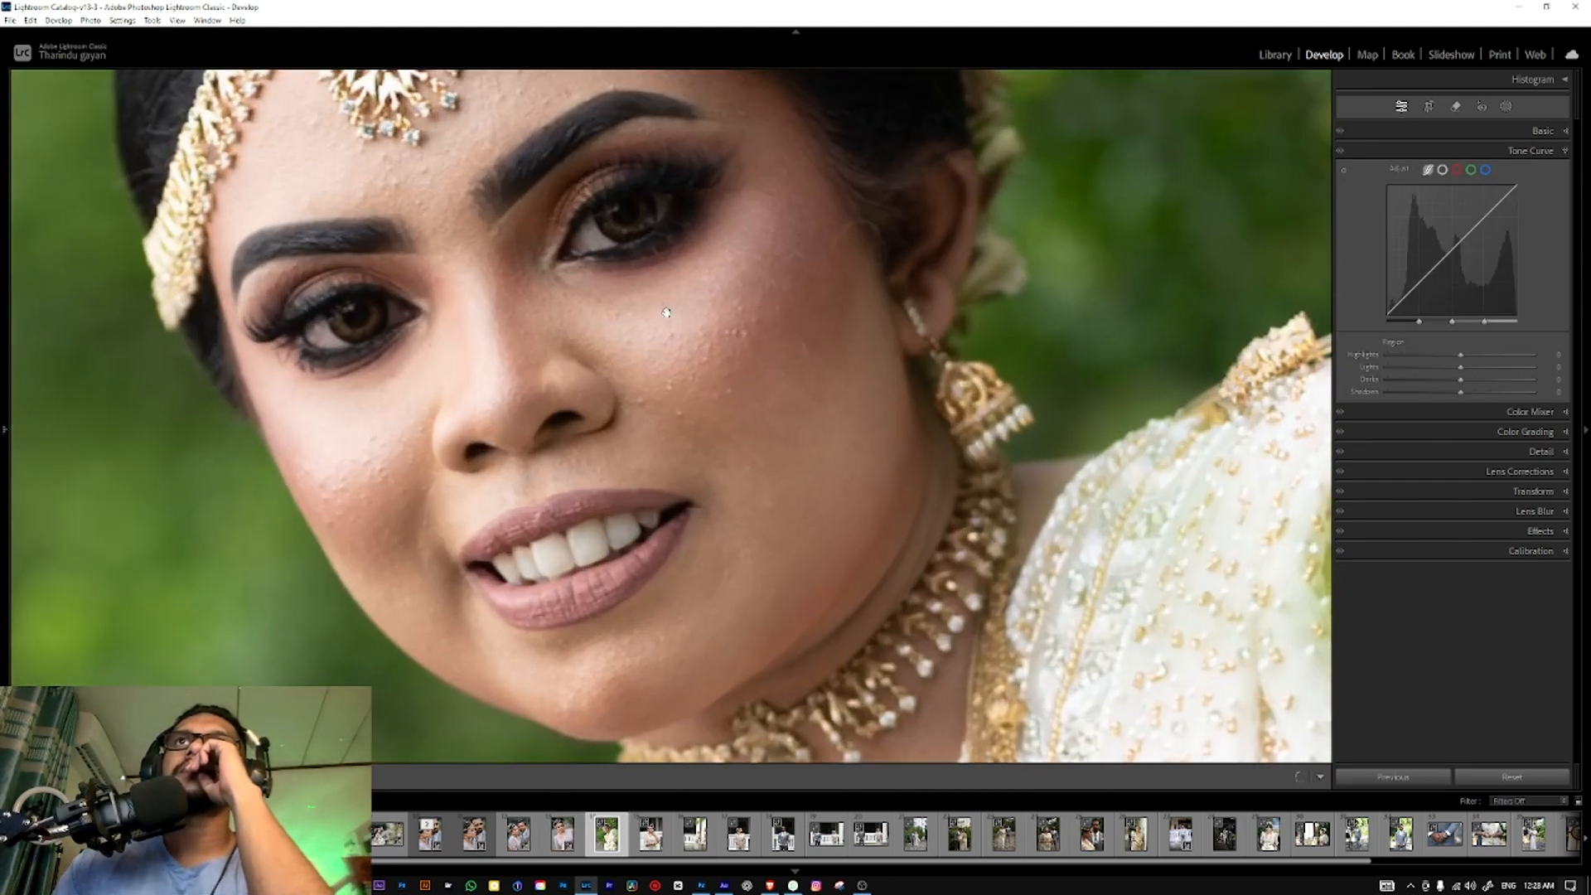
left_click_drag(676, 304, 683, 358)
left_click(683, 358)
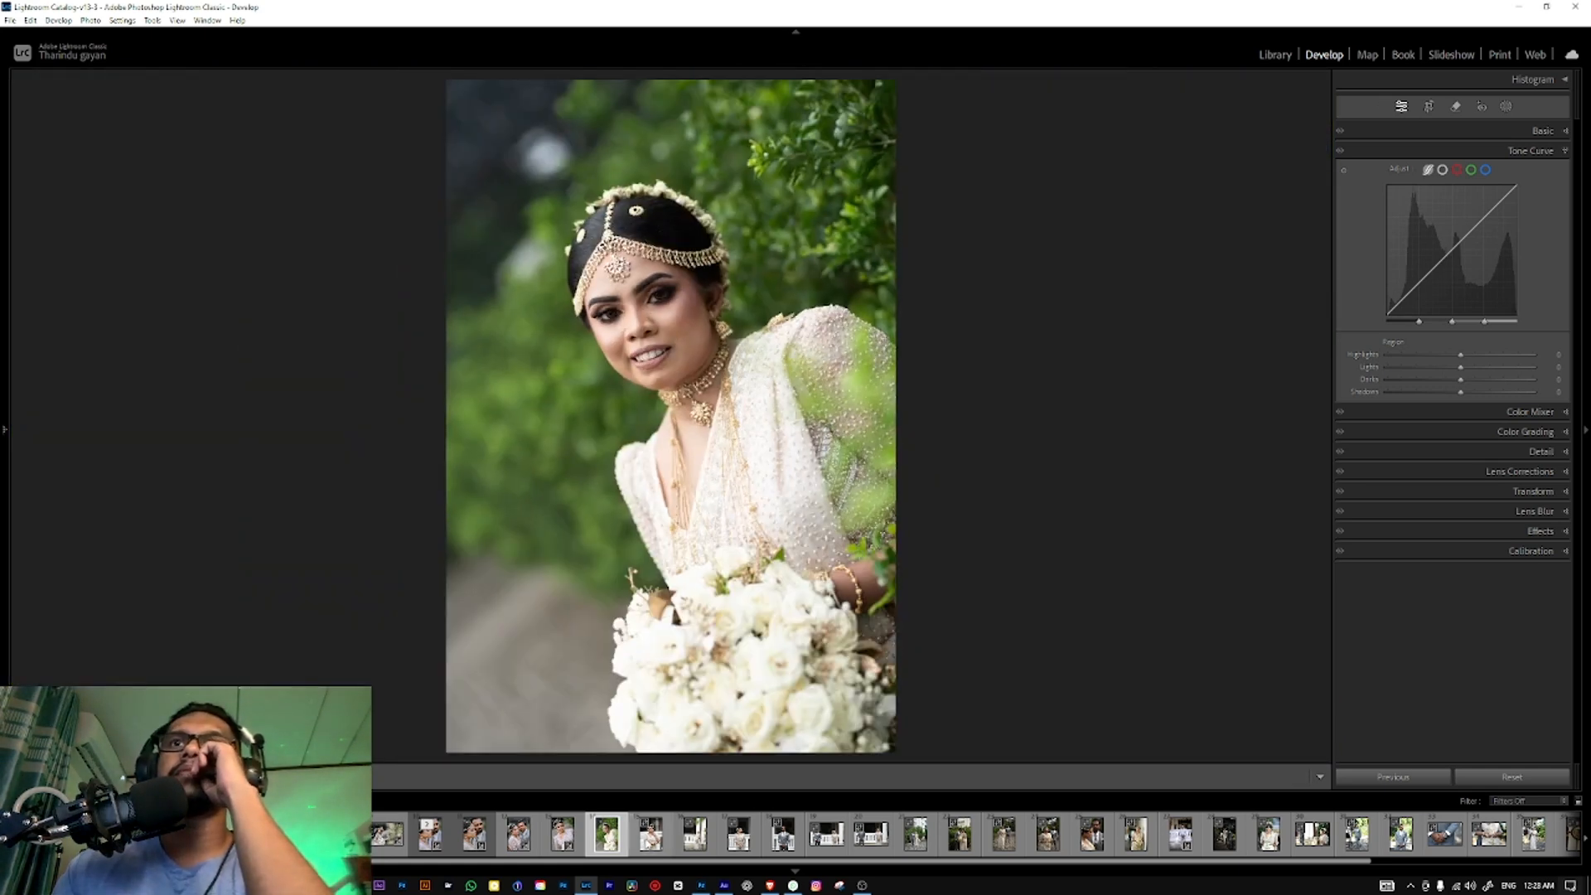
left_click(665, 841)
left_click(698, 325)
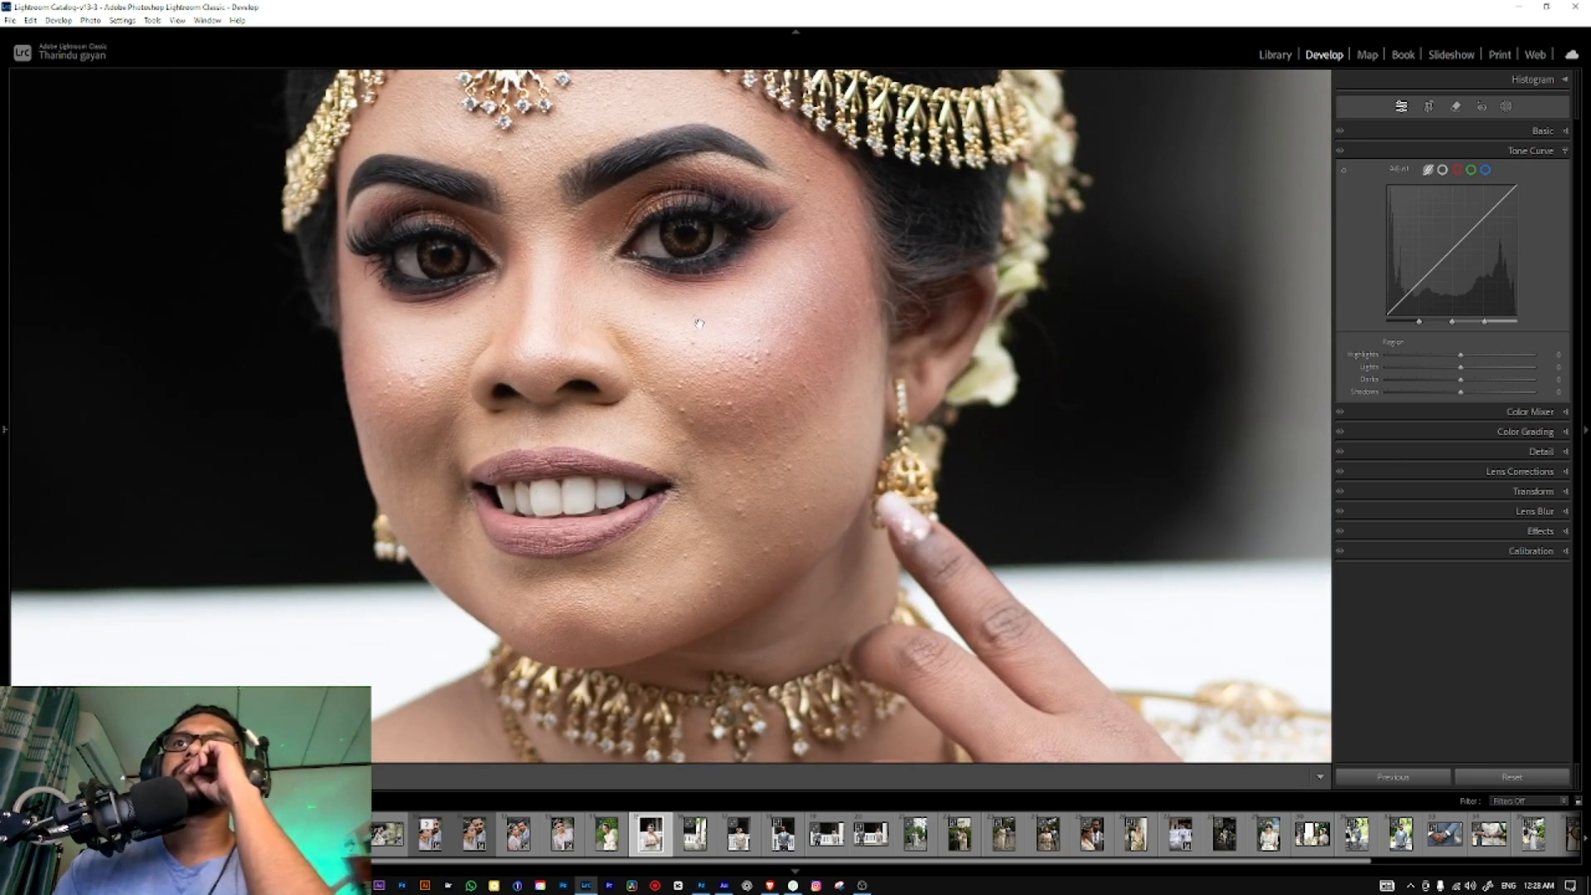
left_click(699, 324)
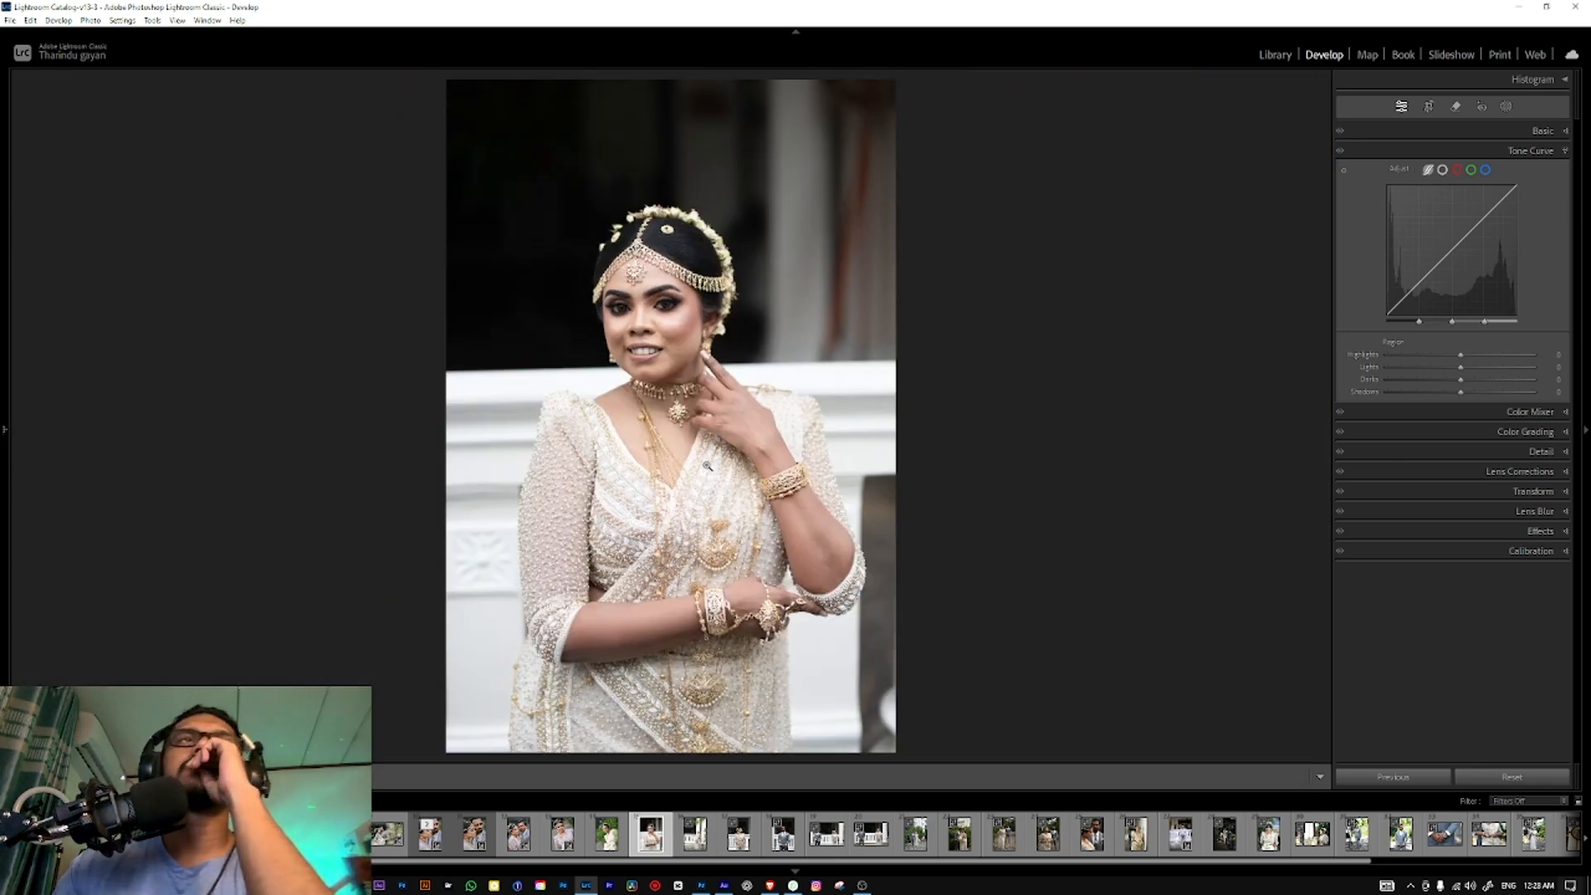
left_click(710, 412)
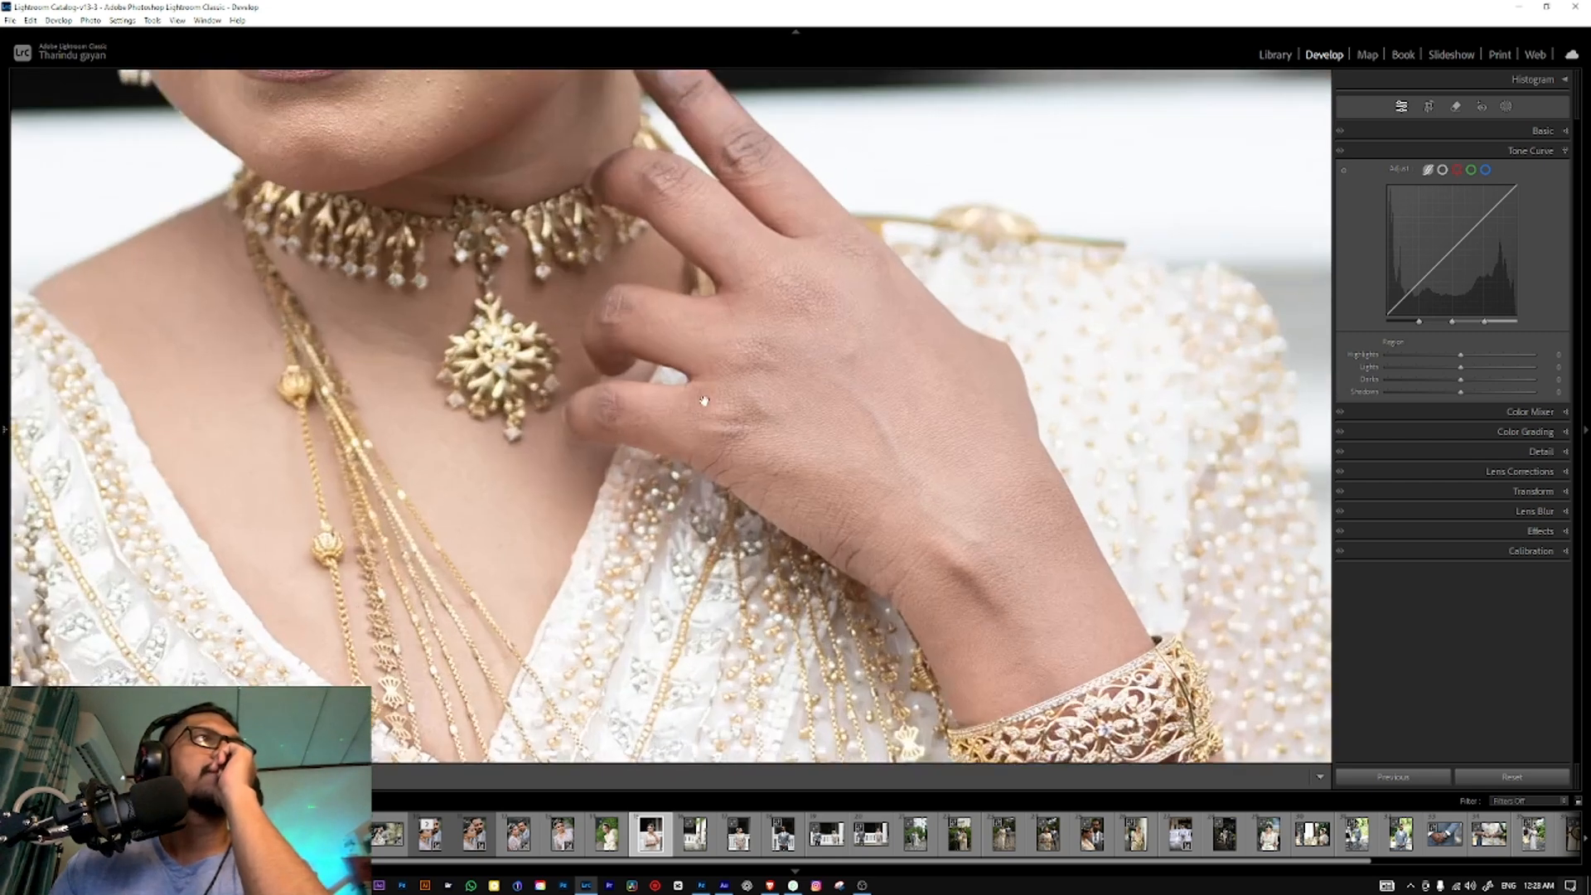
left_click_drag(703, 408, 618, 647)
left_click_drag(704, 348, 796, 427)
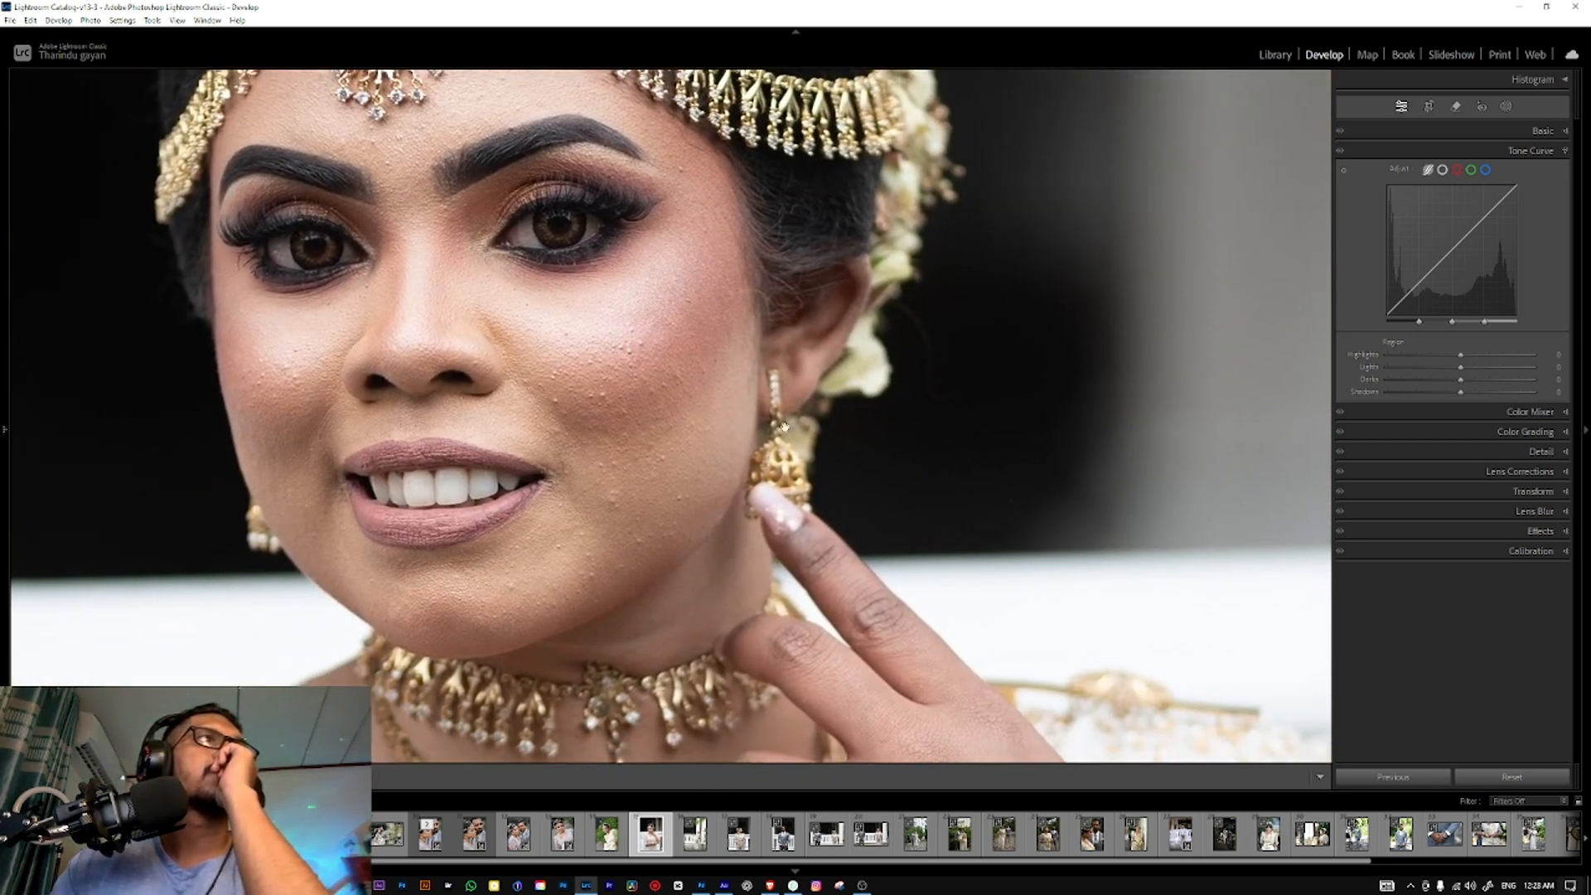
left_click_drag(696, 429, 735, 444)
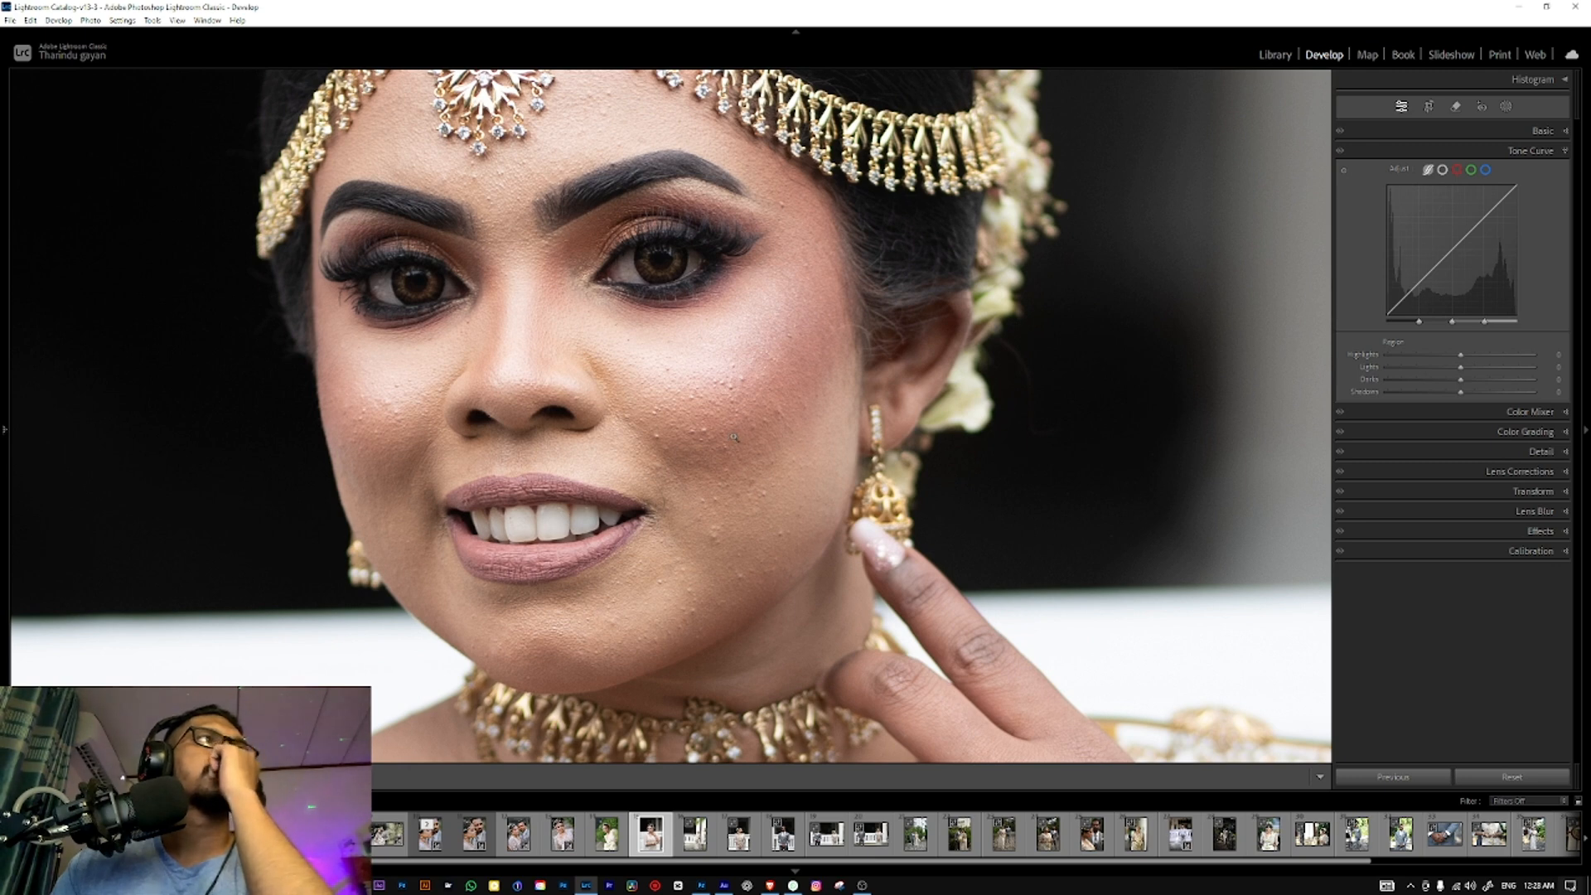
left_click(734, 436)
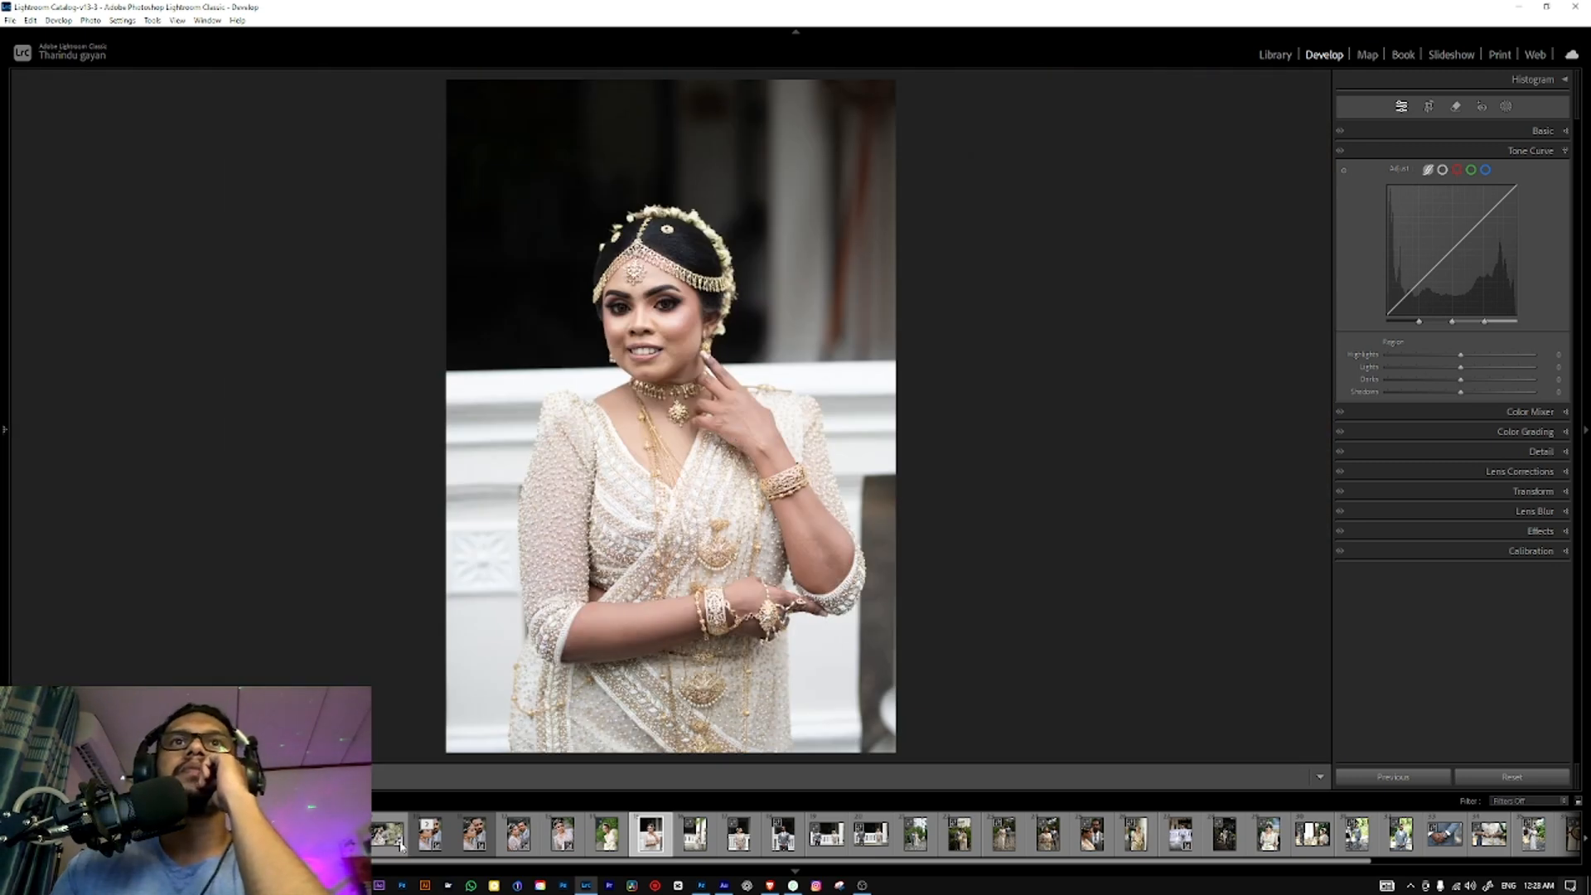
Step: Paste the copied develop settings onto the couple's wide building photo and adjust its Yellow saturation to about -50 and Green to about -60
left_click(340, 834)
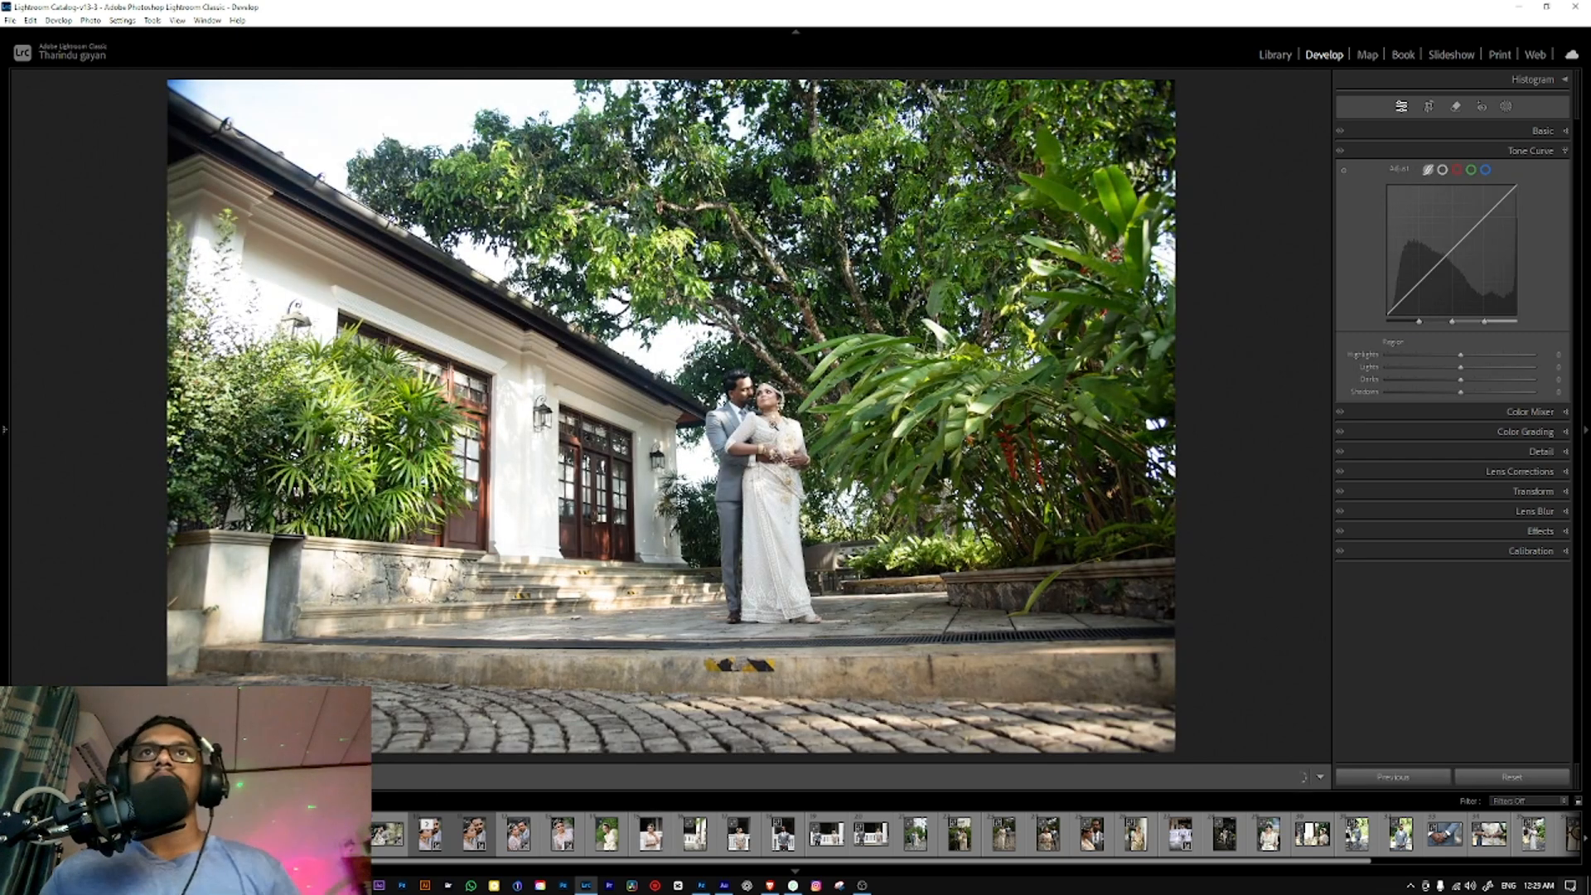
key("ctrl+shift+v")
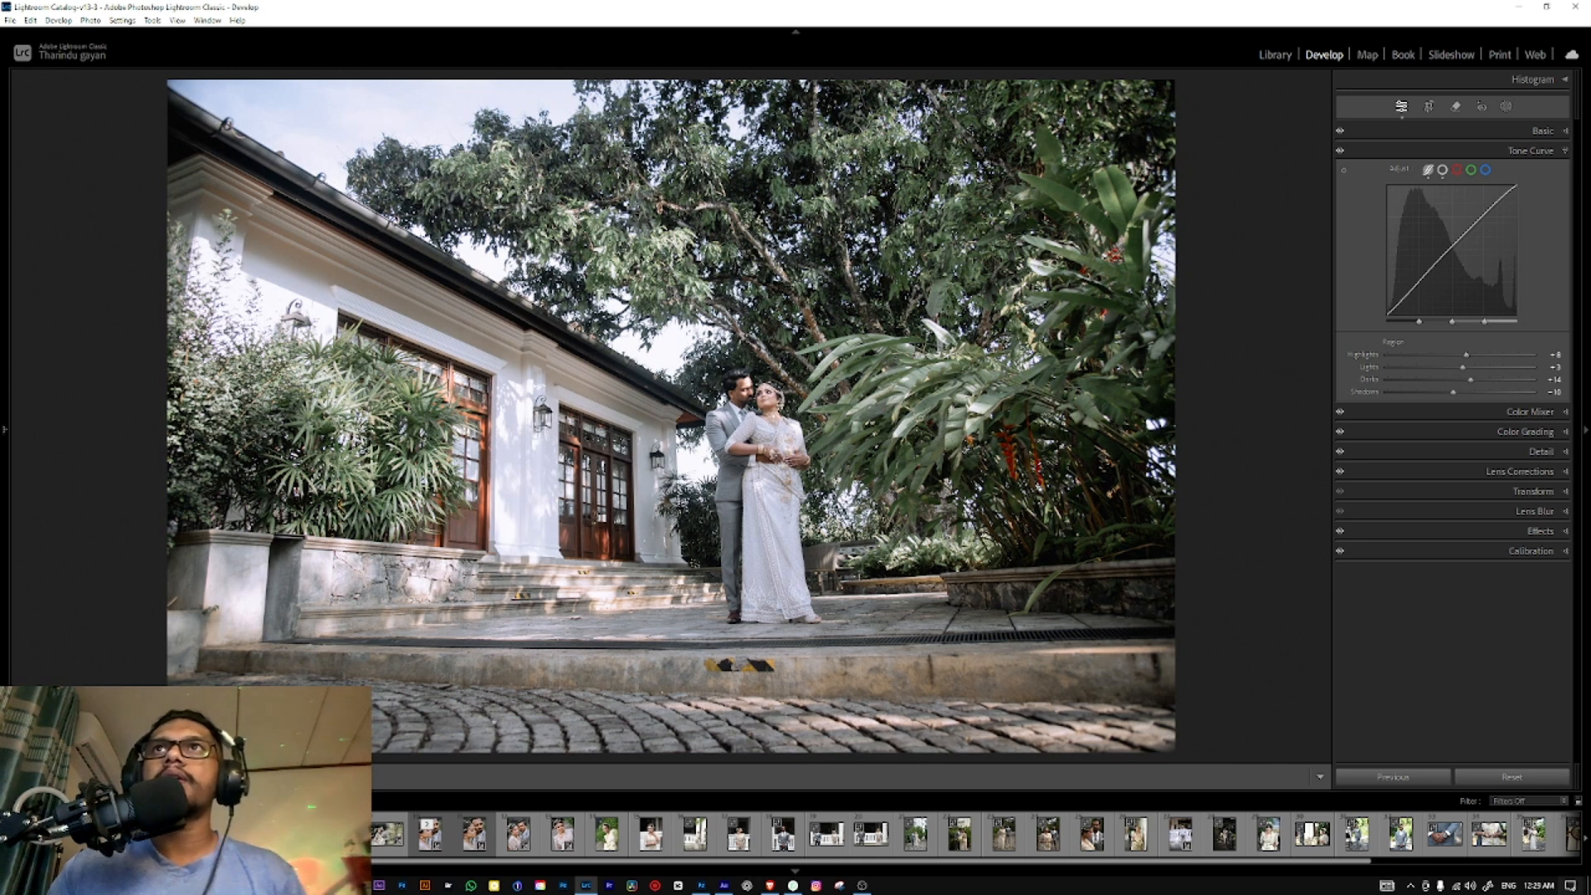
left_click(1412, 412)
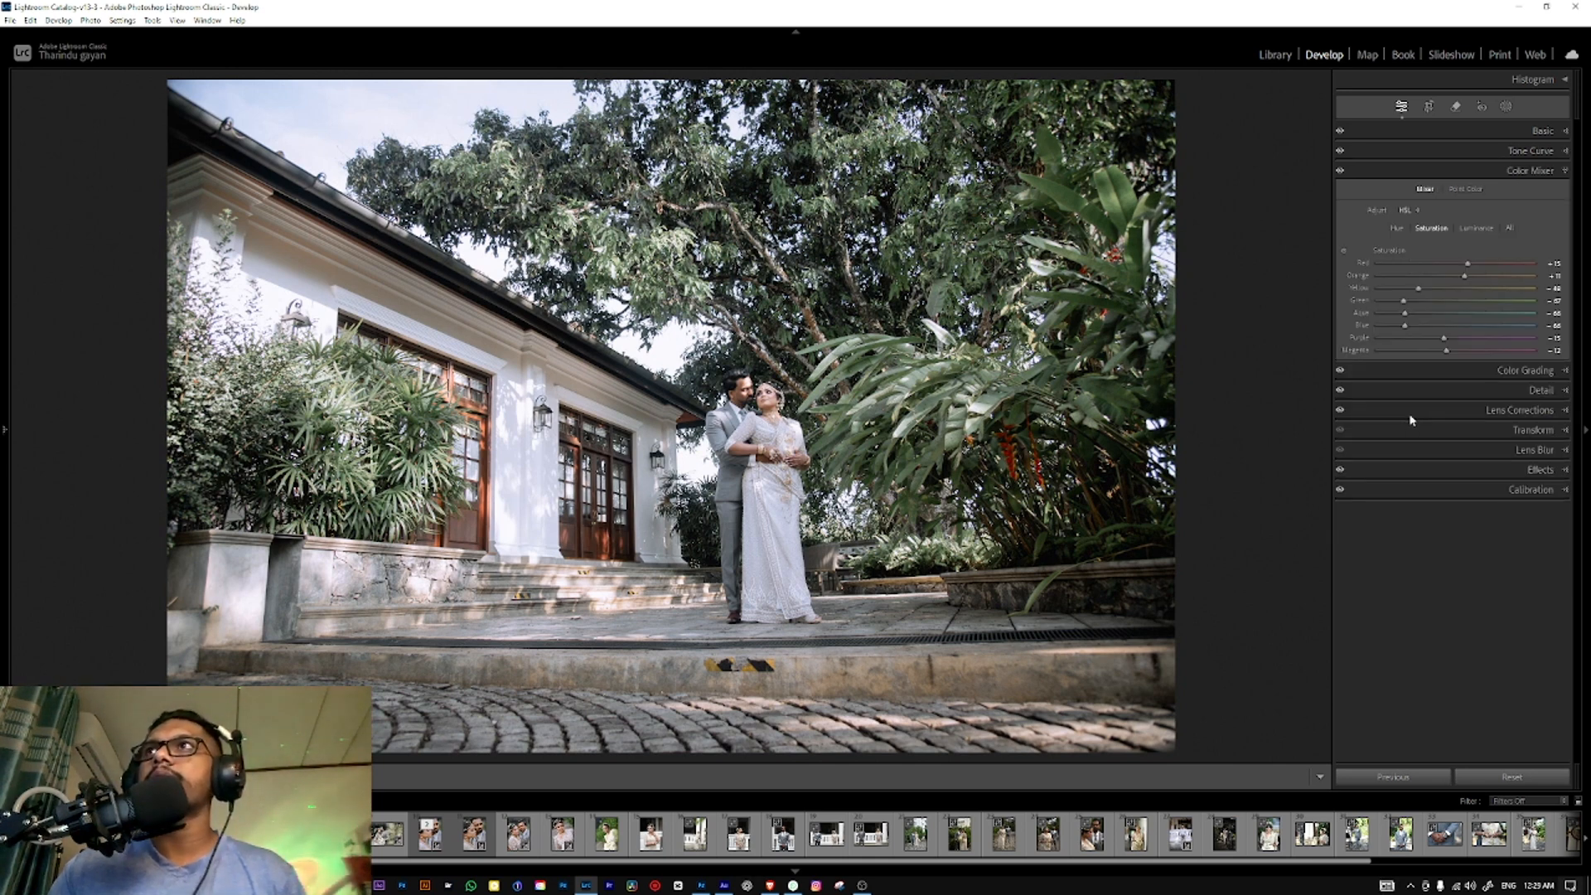
left_click(1435, 288)
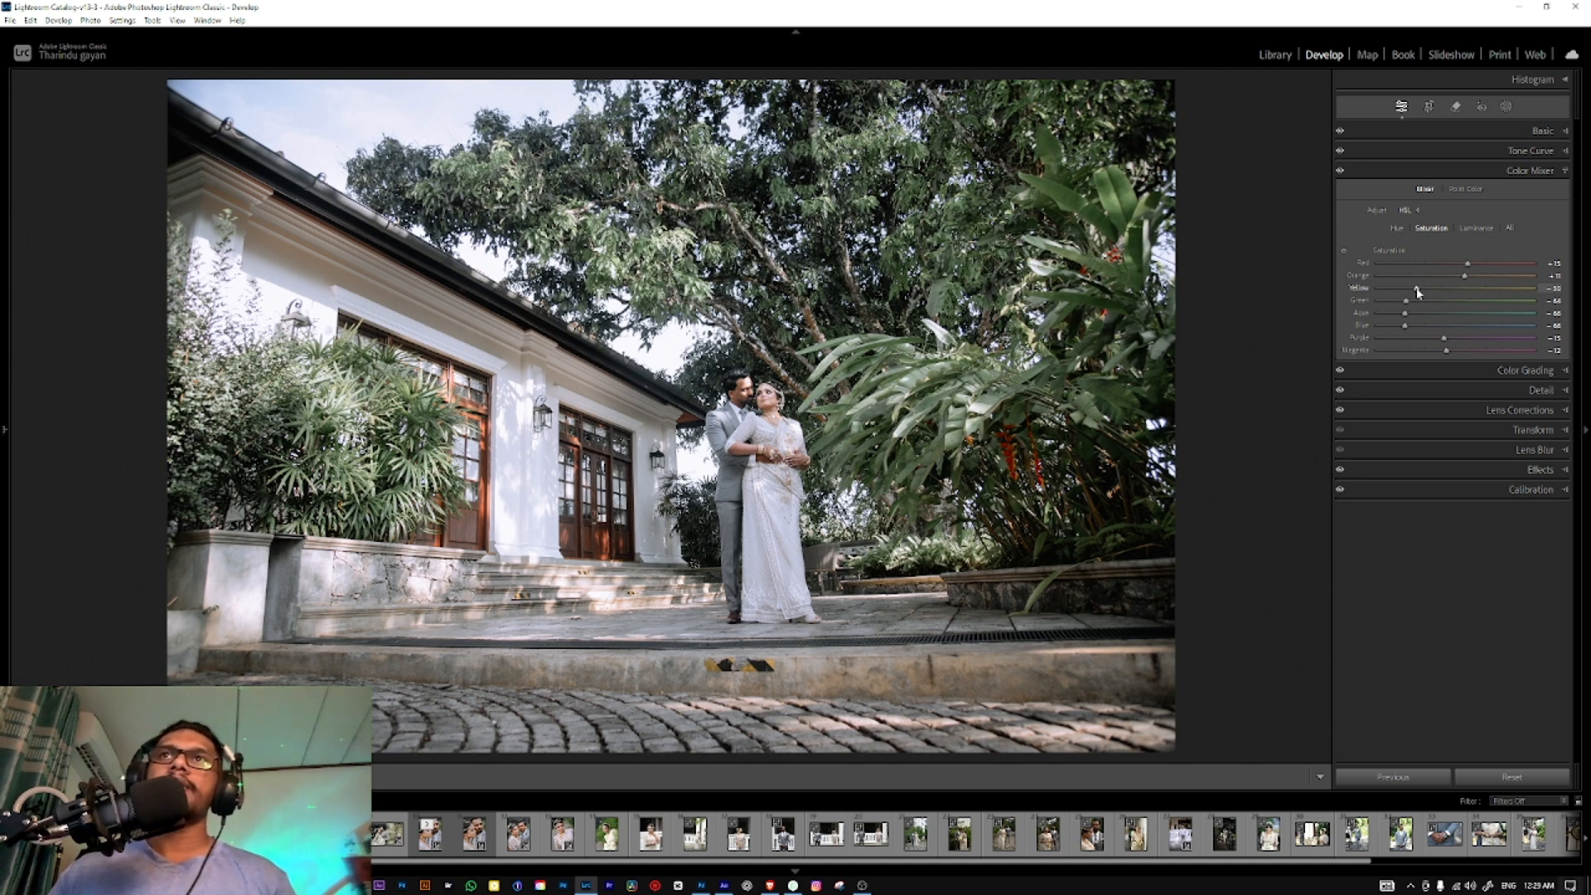
Step: Send the graded wide couple photo to Adobe Photoshop 2025 for editing
right_click(728, 457)
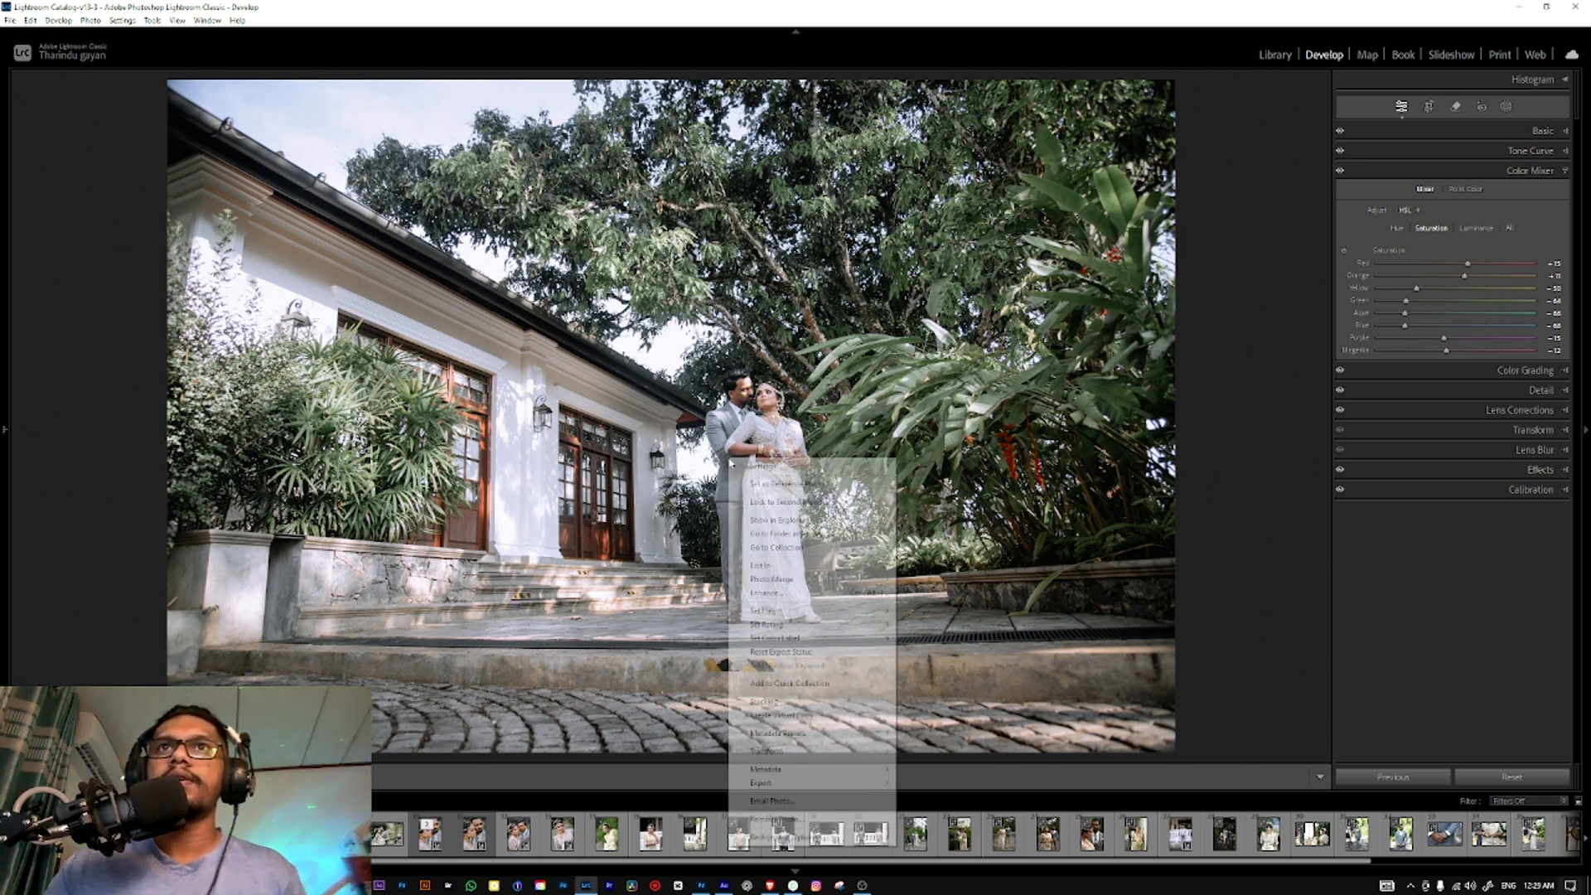
mouse_move(793, 568)
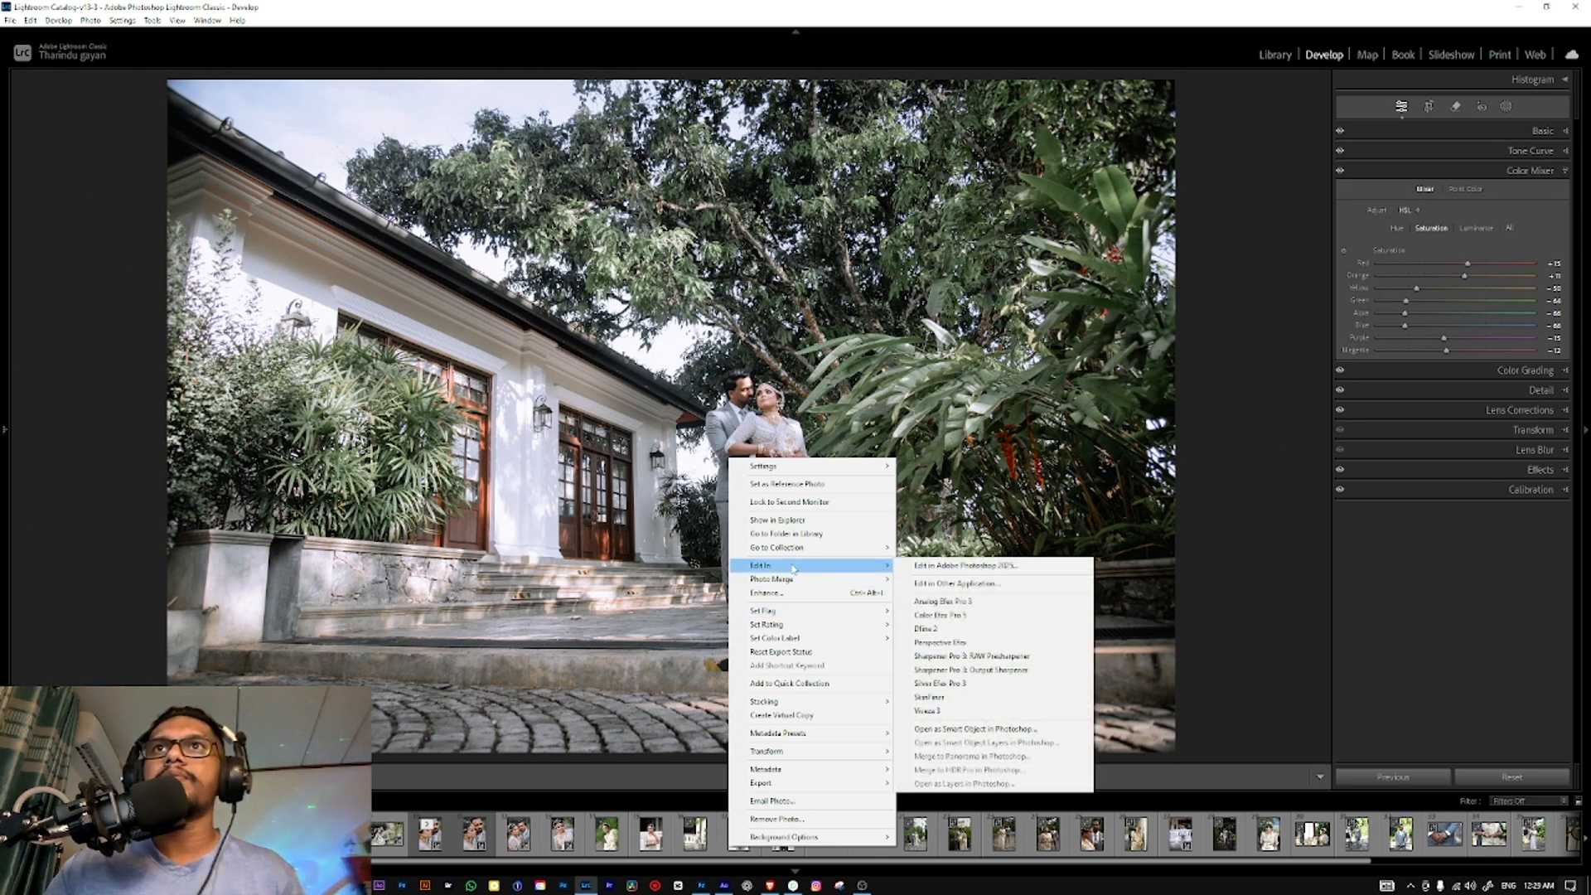
left_click(941, 566)
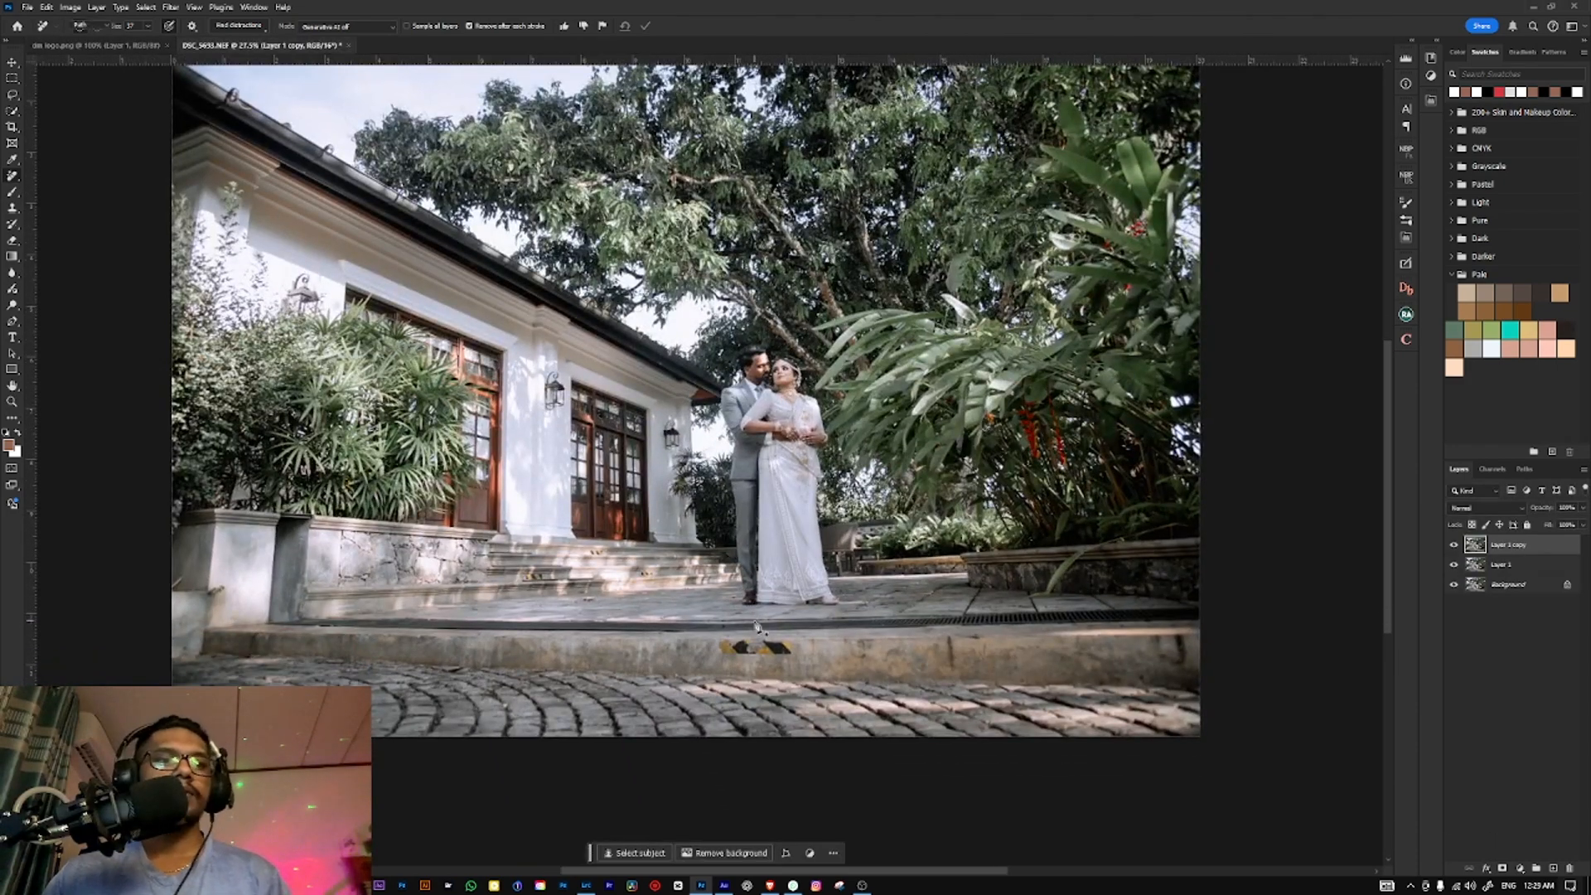
Step: Outline the yellow-and-black tape on the front step with a pen path, convert it to a selection and remove it with an unprompted Generative Fill
key("p")
scroll(737, 638, "up", 5)
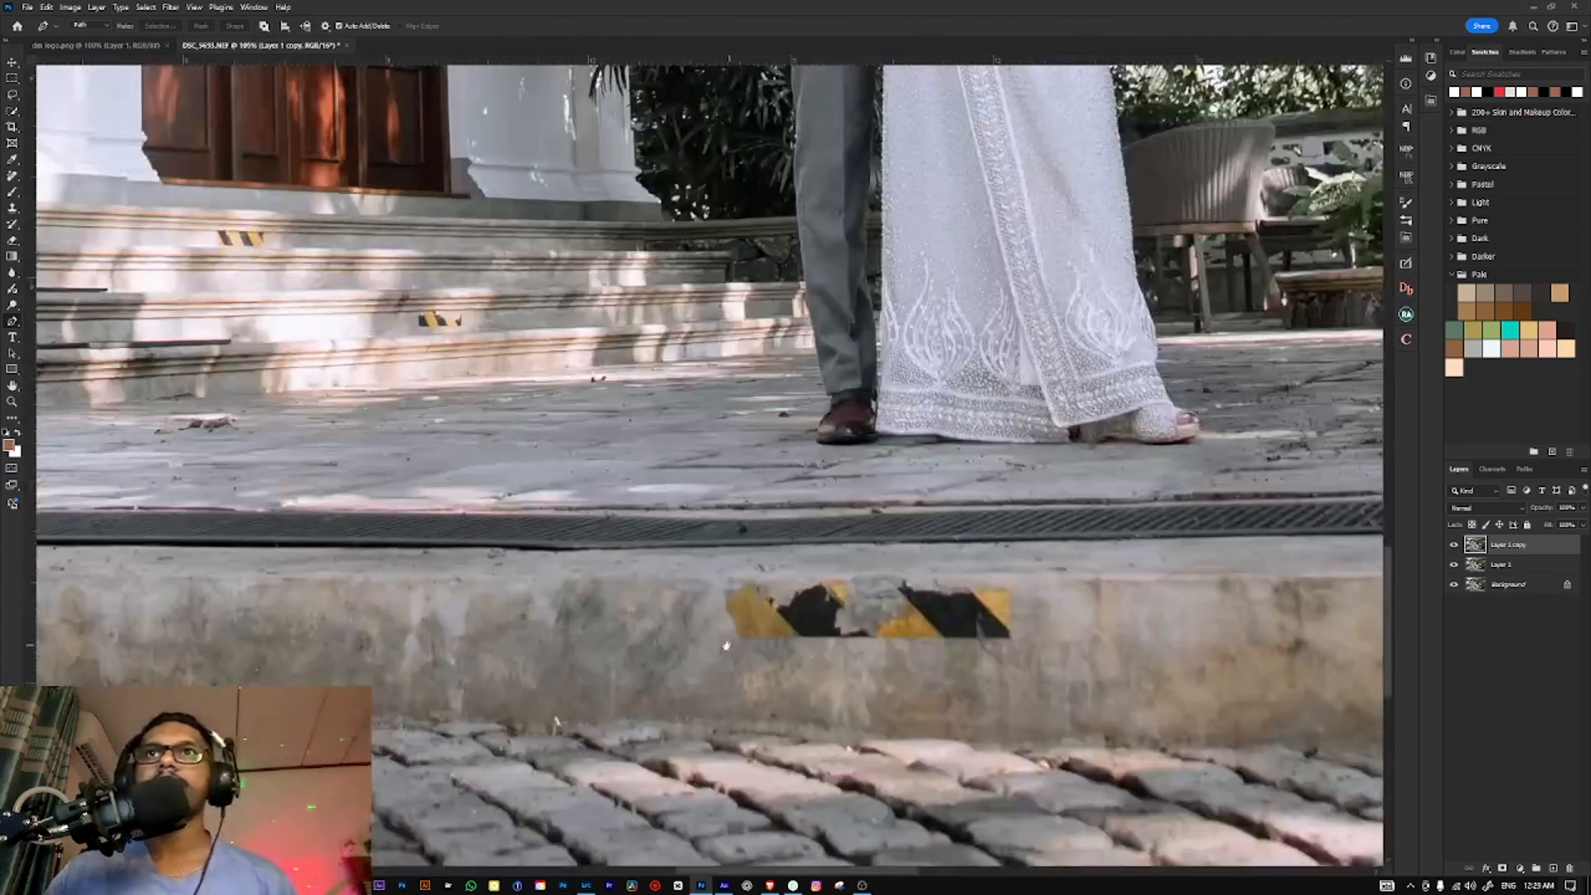
left_click_drag(726, 645, 701, 655)
left_click(685, 588)
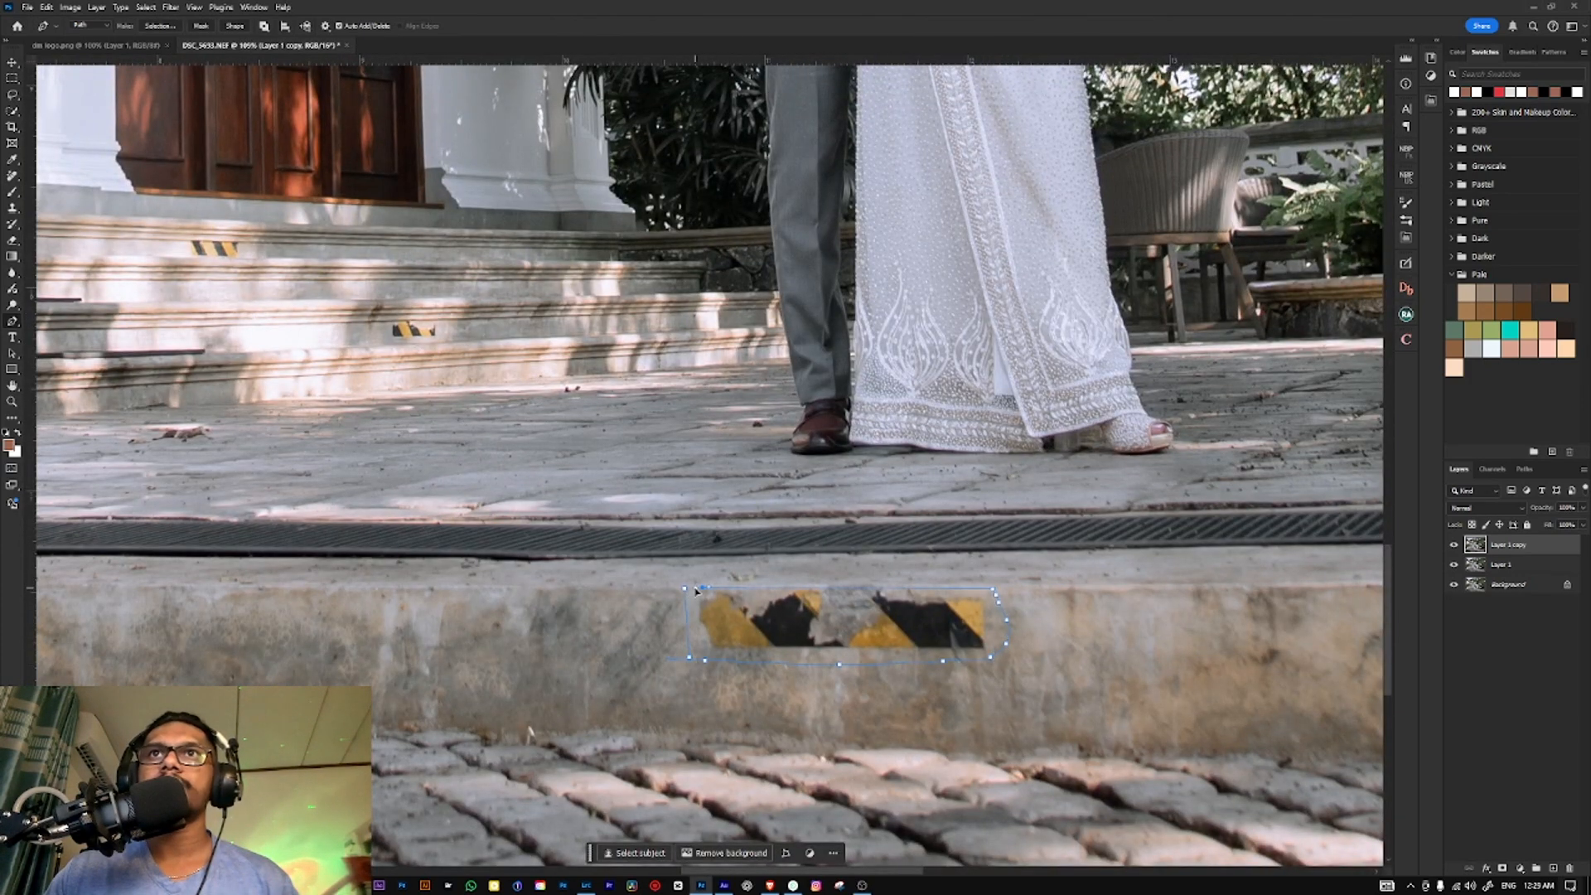
key("ctrl+Return")
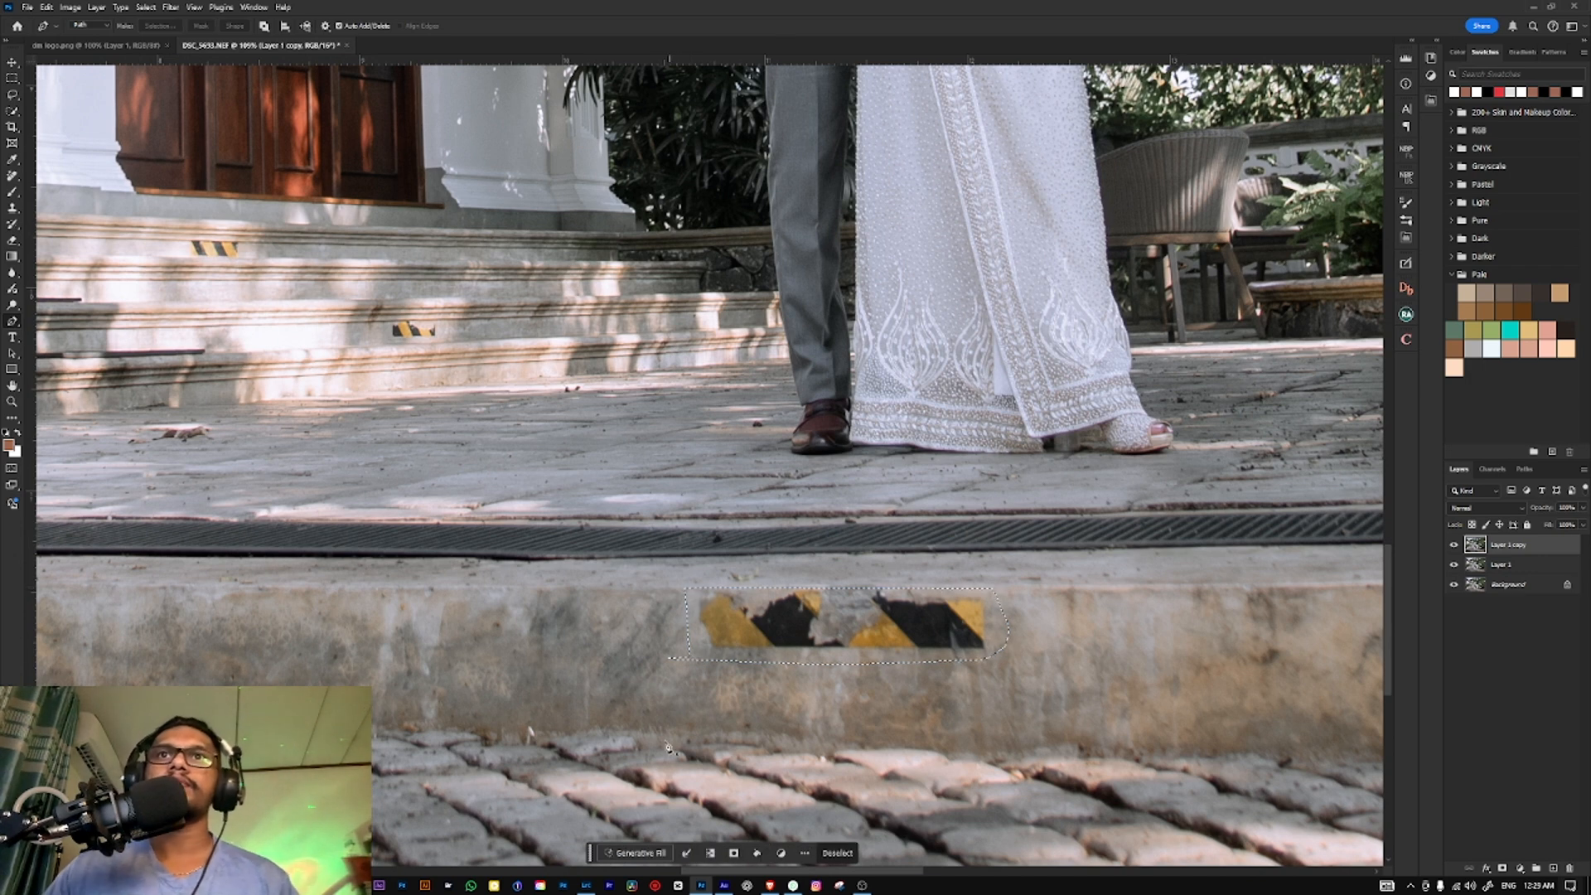
left_click(636, 853)
key("Return")
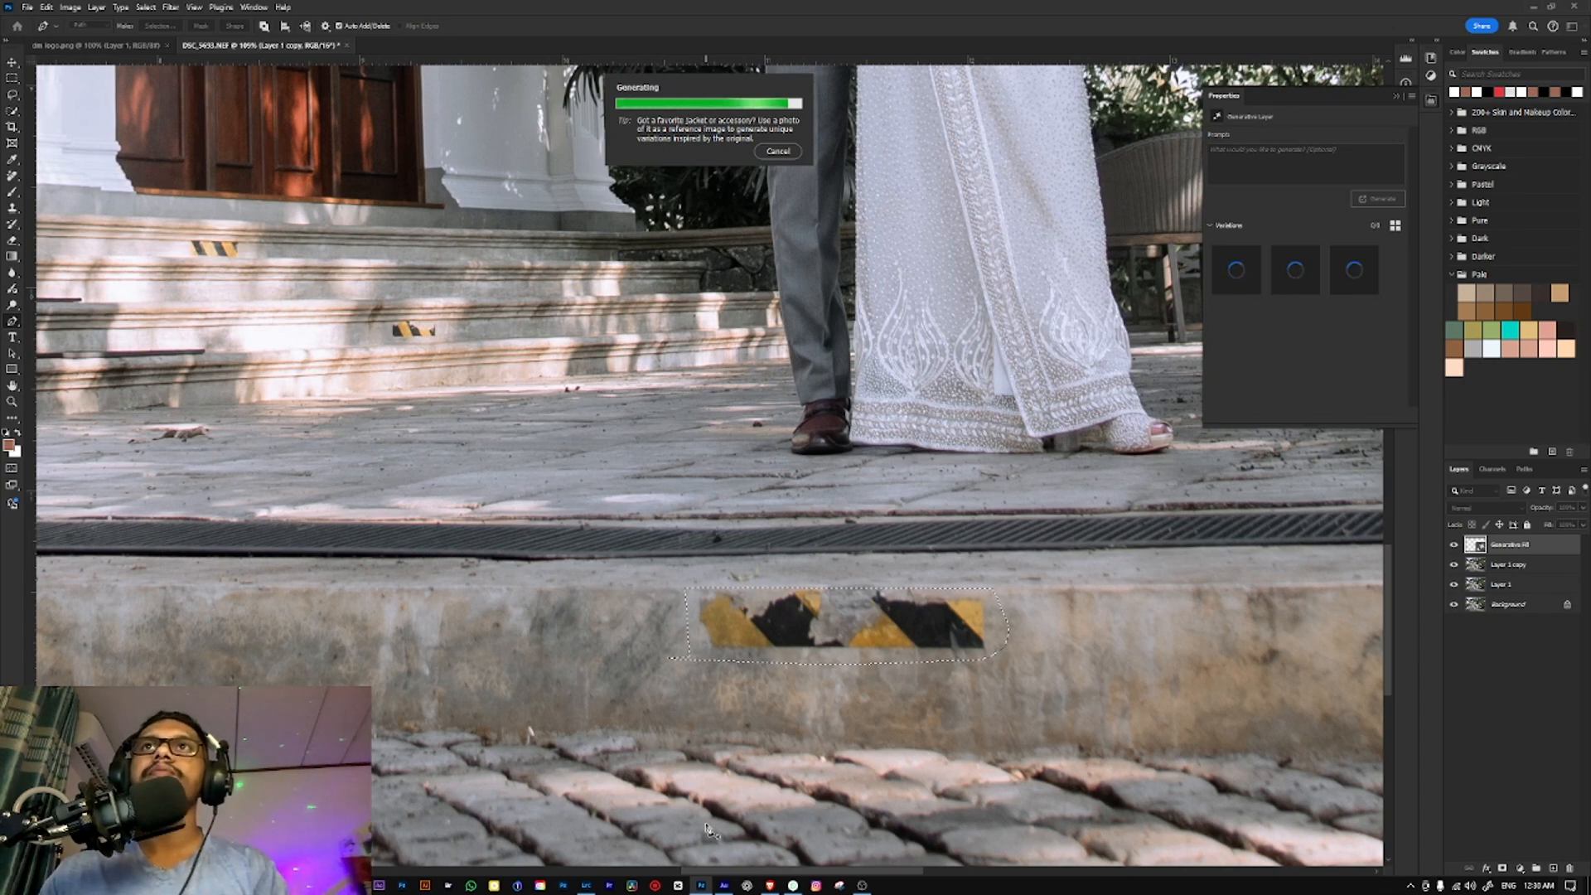
key("ctrl+0")
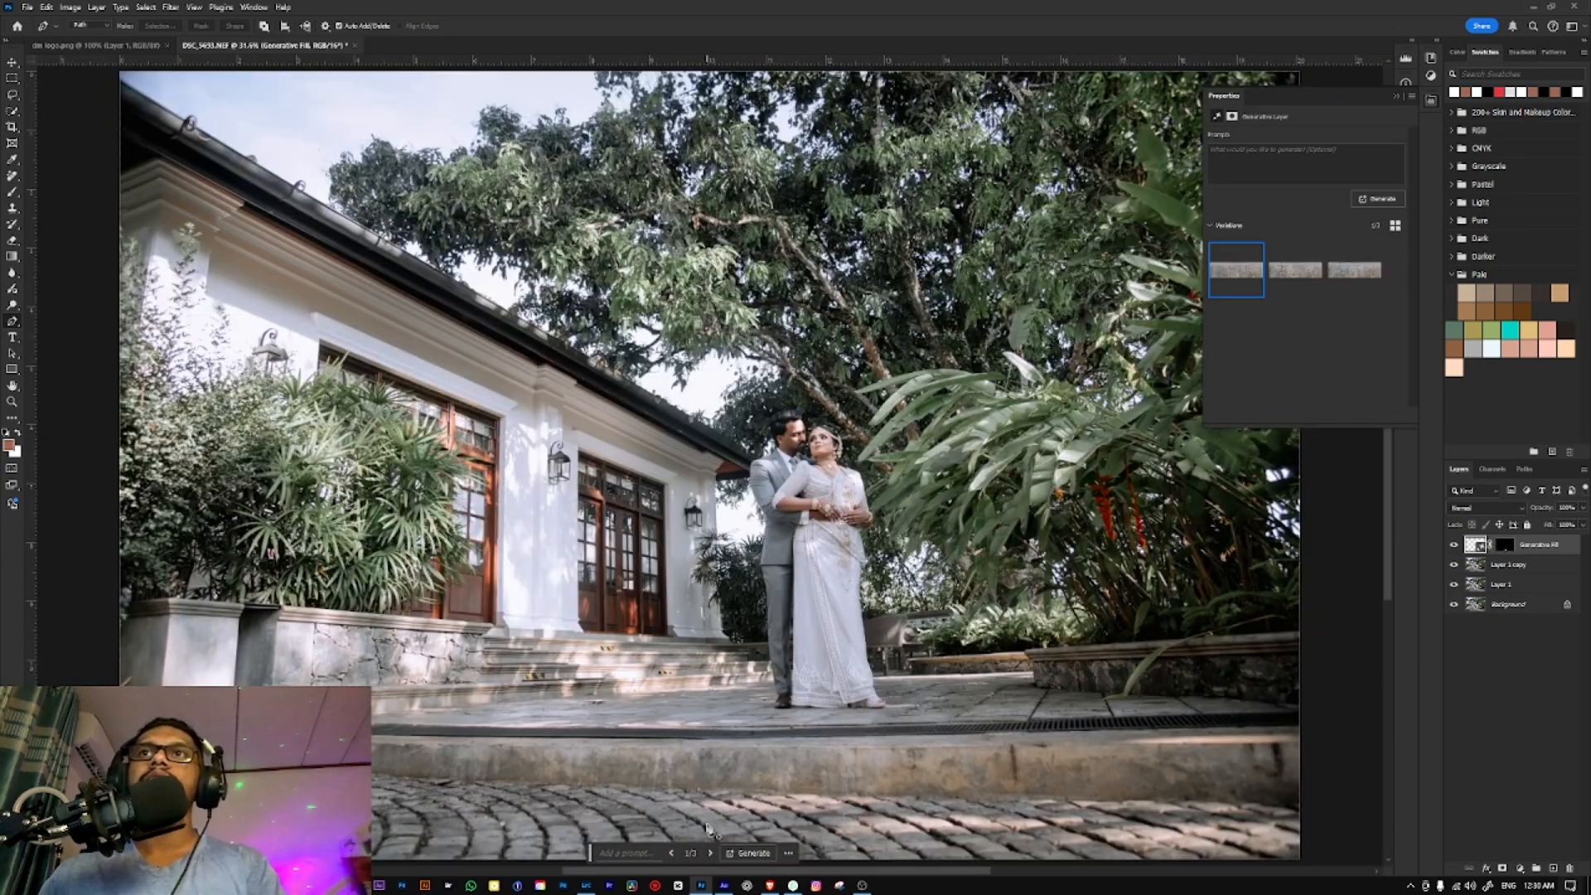
Step: Select the dry leaf on the paving below the stairs with a pen path and remove it with an unprompted Generative Fill
scroll(997, 814, "up", 4)
left_click_drag(995, 814, 1090, 742)
scroll(1074, 752, "down", 3)
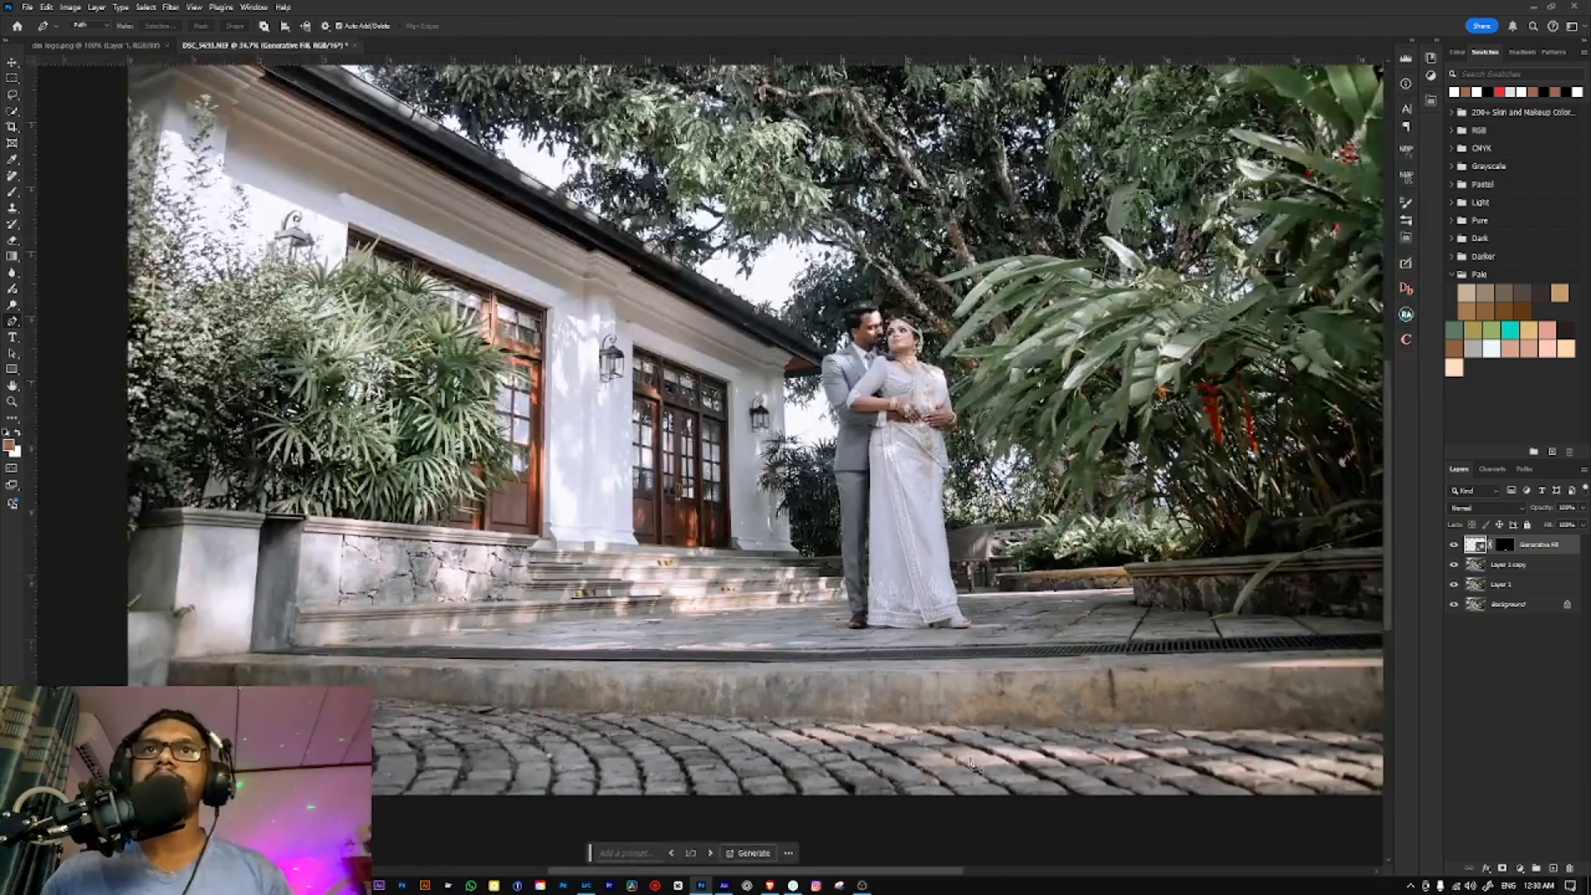
scroll(636, 661, "up", 5)
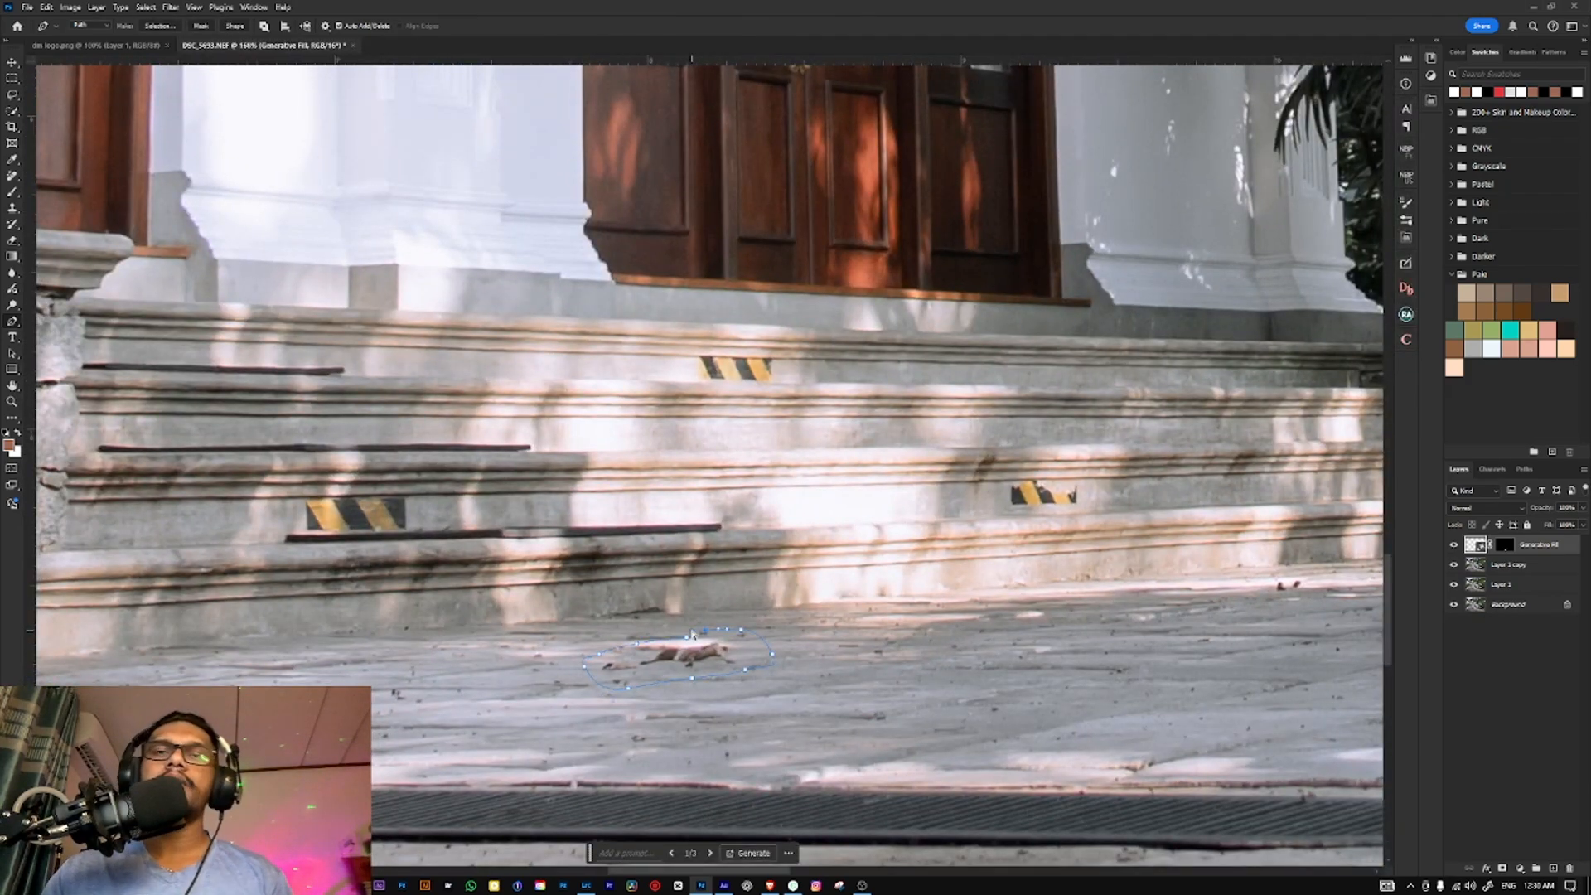
key("ctrl+Return")
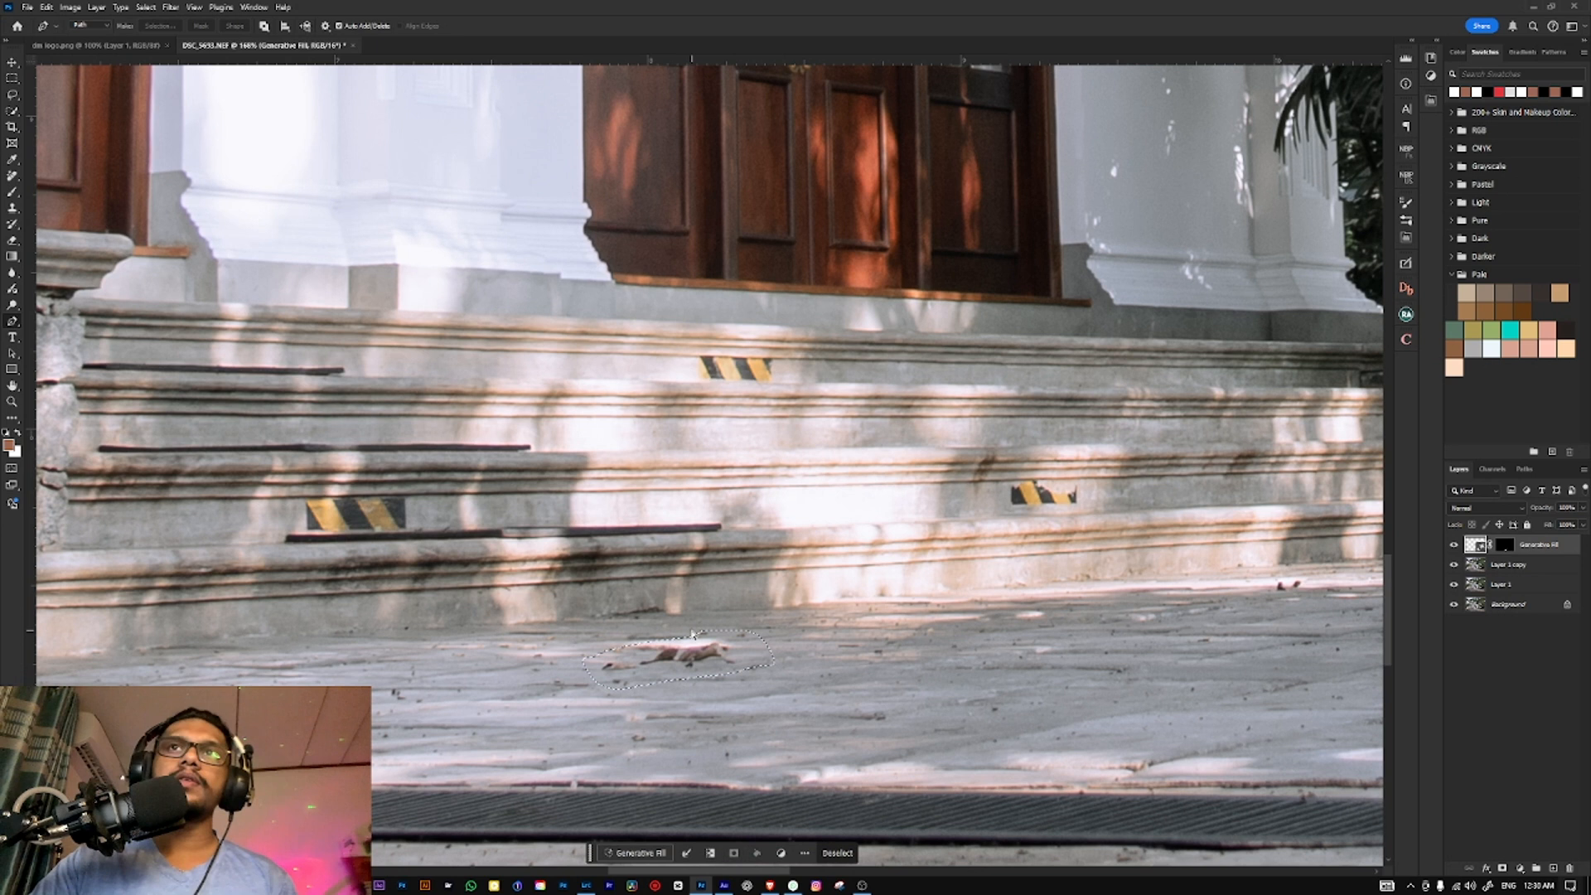
left_click(638, 853)
key("Return")
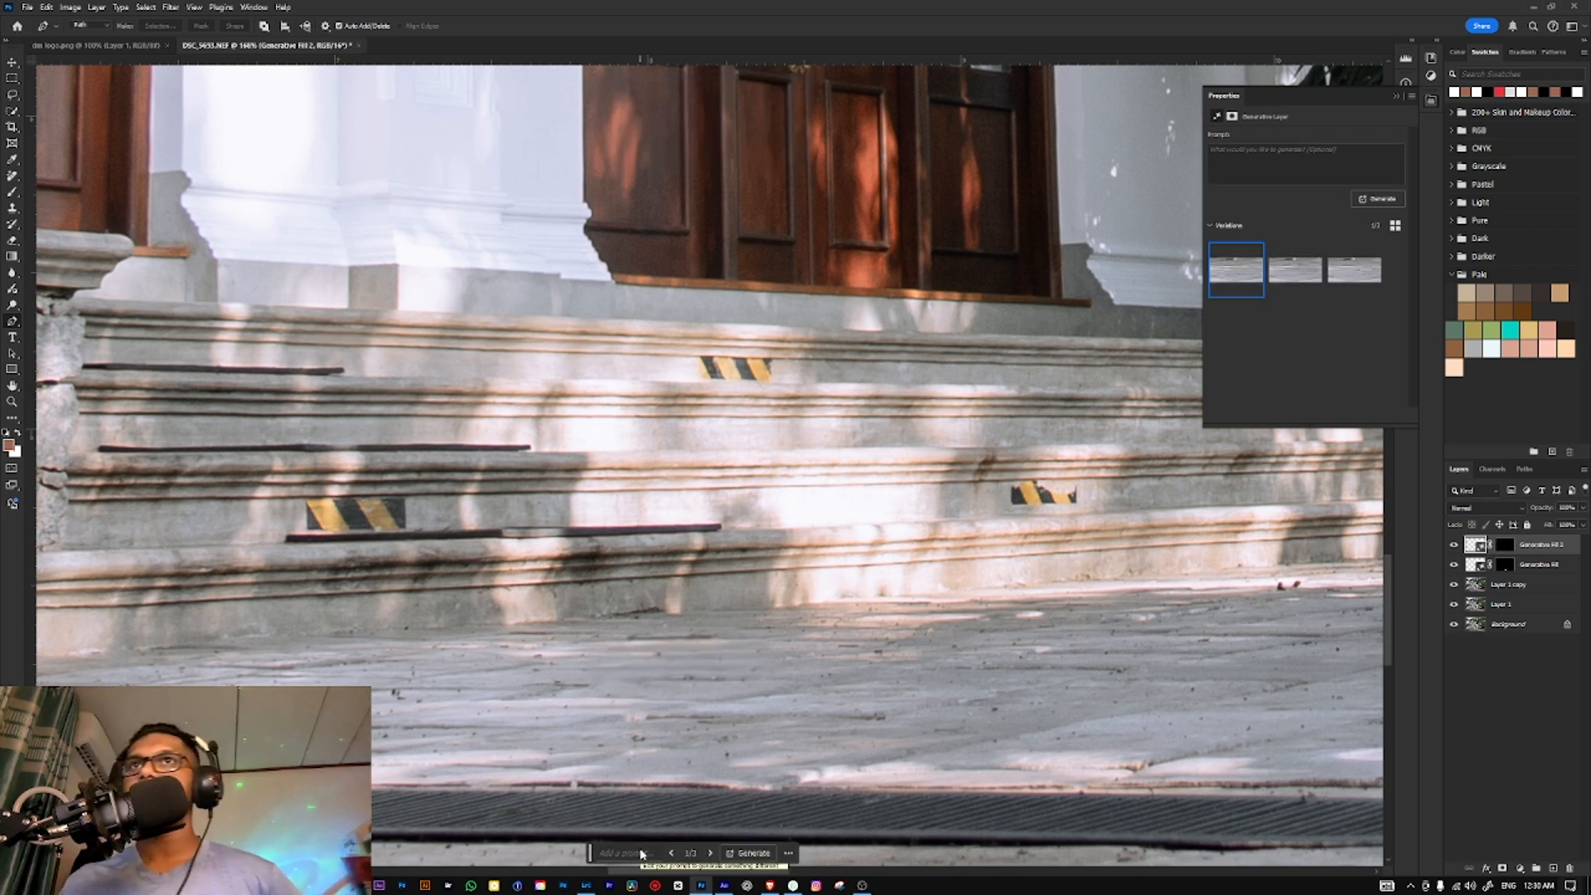
Step: Merge both Generative Fill layers with the two retouch layers above the Background, and duplicate the merged layer
key("ctrl+0")
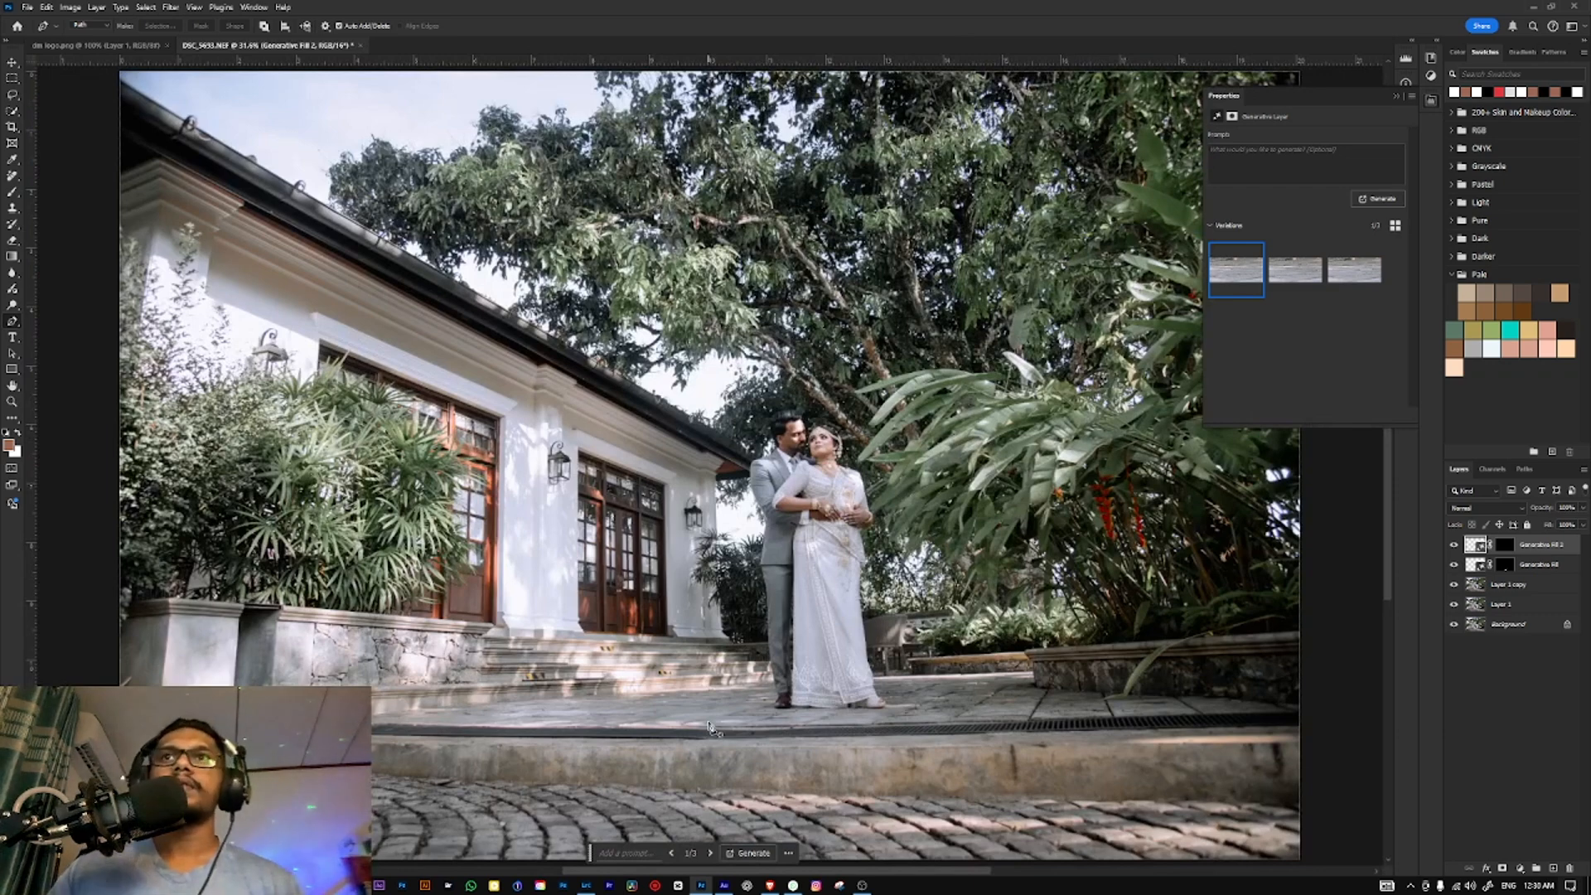
scroll(791, 709, "down", 2)
scroll(790, 708, "up", 1)
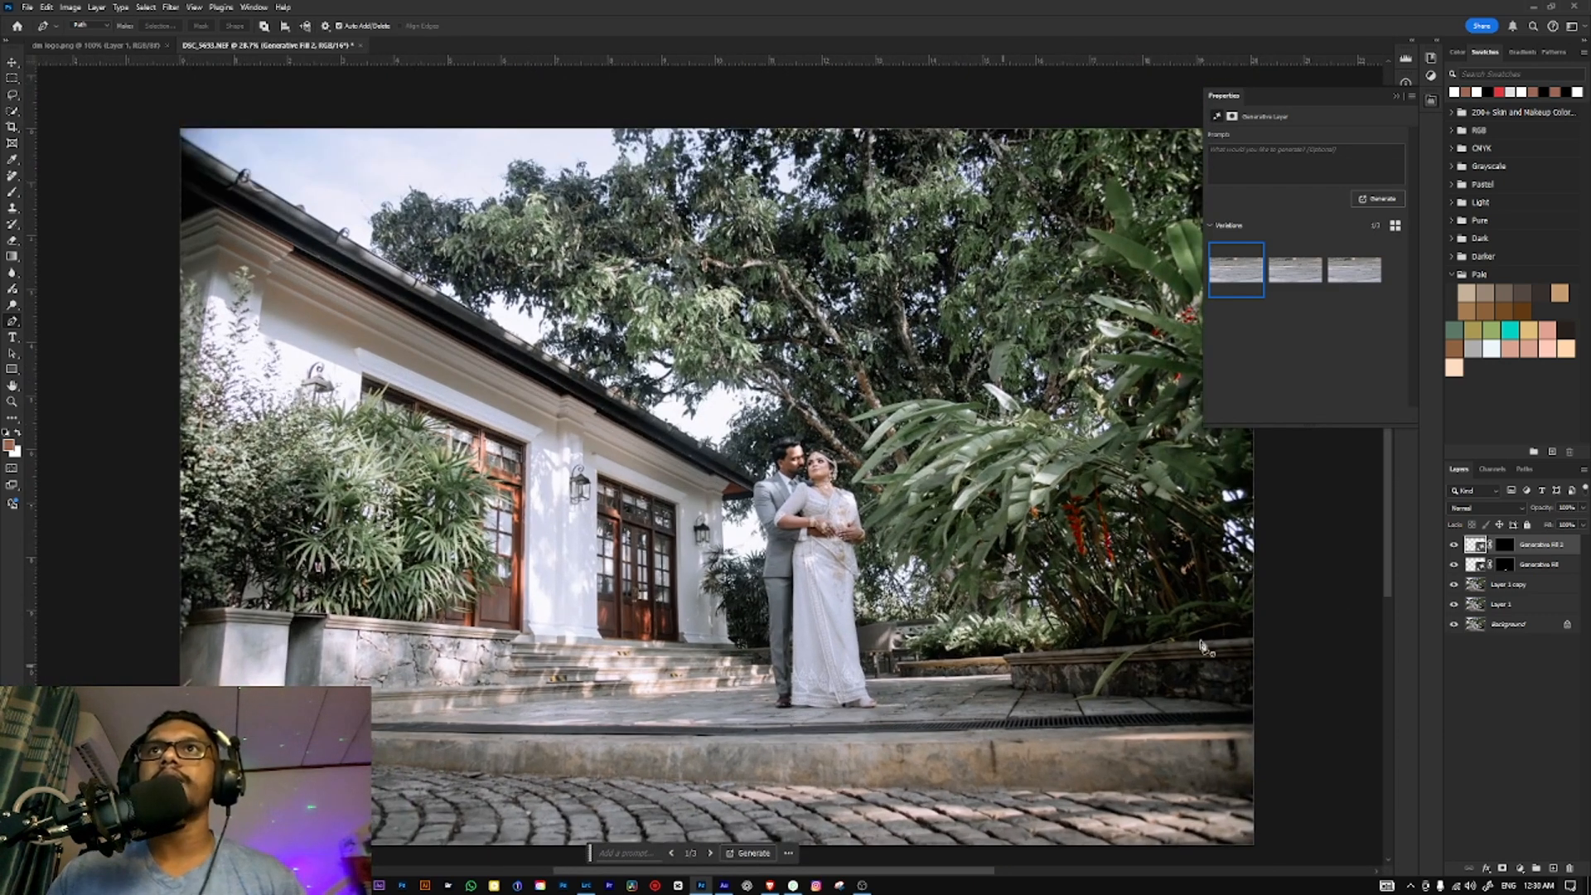
left_click(1527, 609)
left_click(1527, 609, "shift")
key("ctrl+e")
key("ctrl+j")
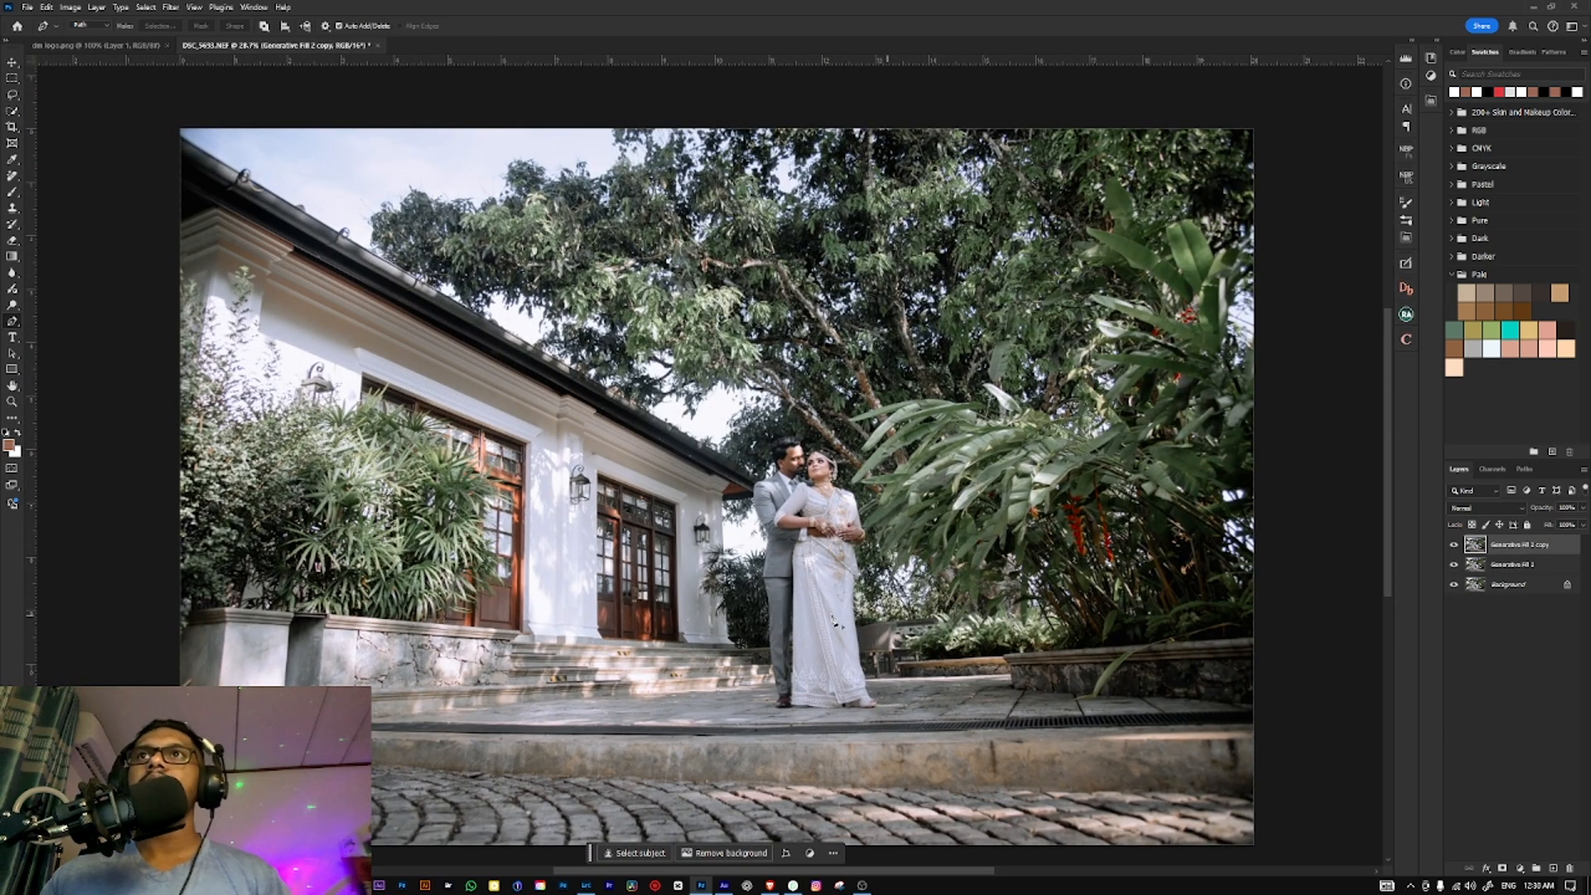
Step: Open the duplicated layer in Camera Raw, lay a slightly tilted linear gradient over the cobbled foreground, and lower its exposure to about -1.6
scroll(802, 597, "down", 2)
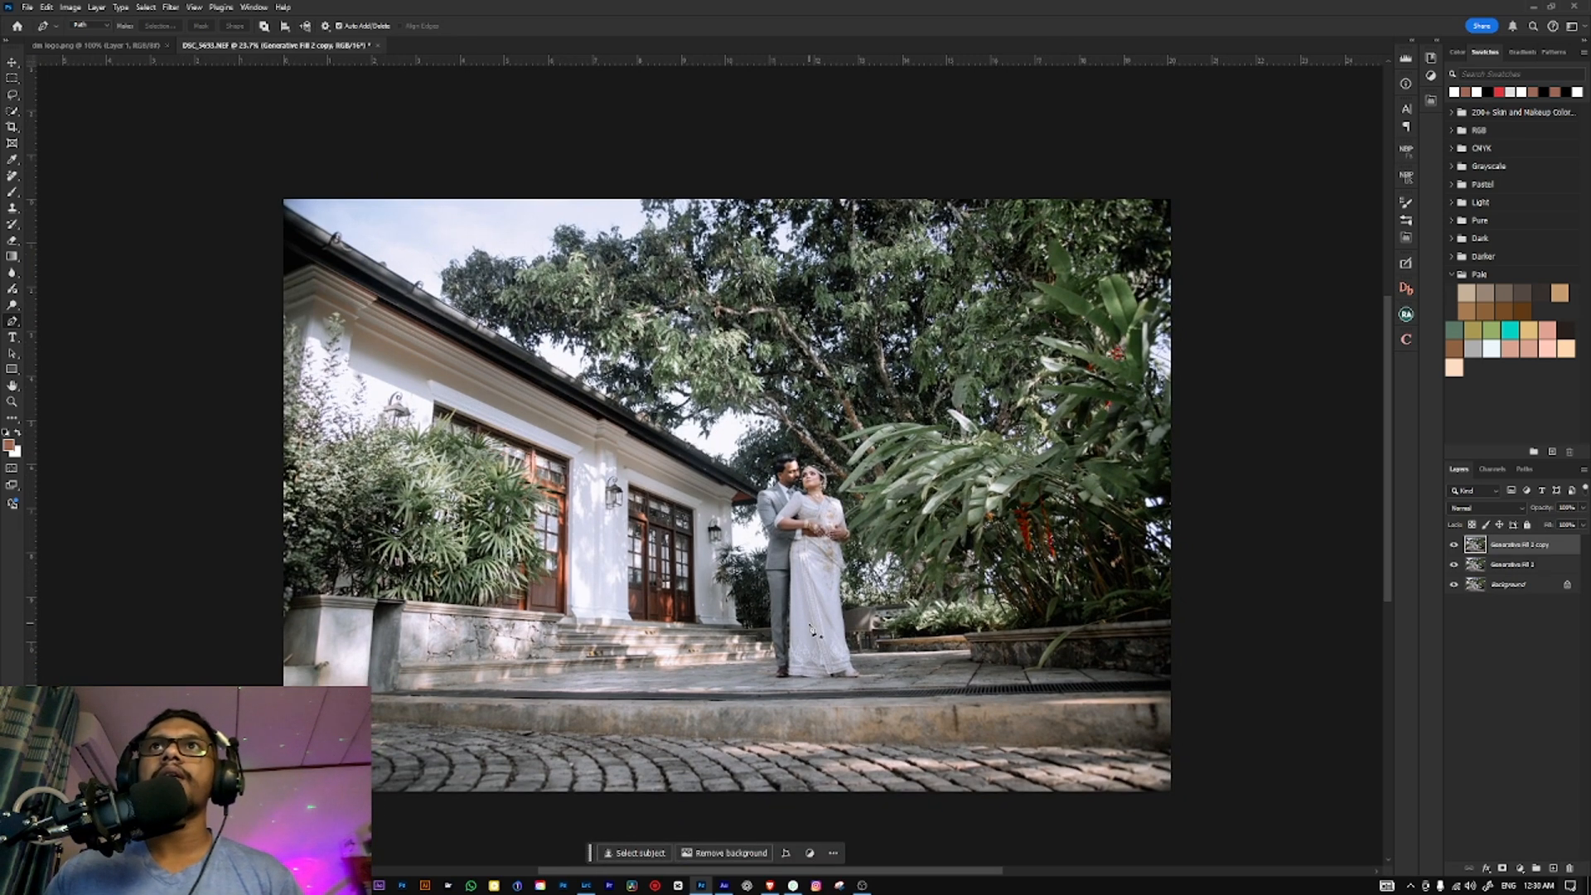
scroll(811, 628, "up", 1)
key("ctrl+shift+a")
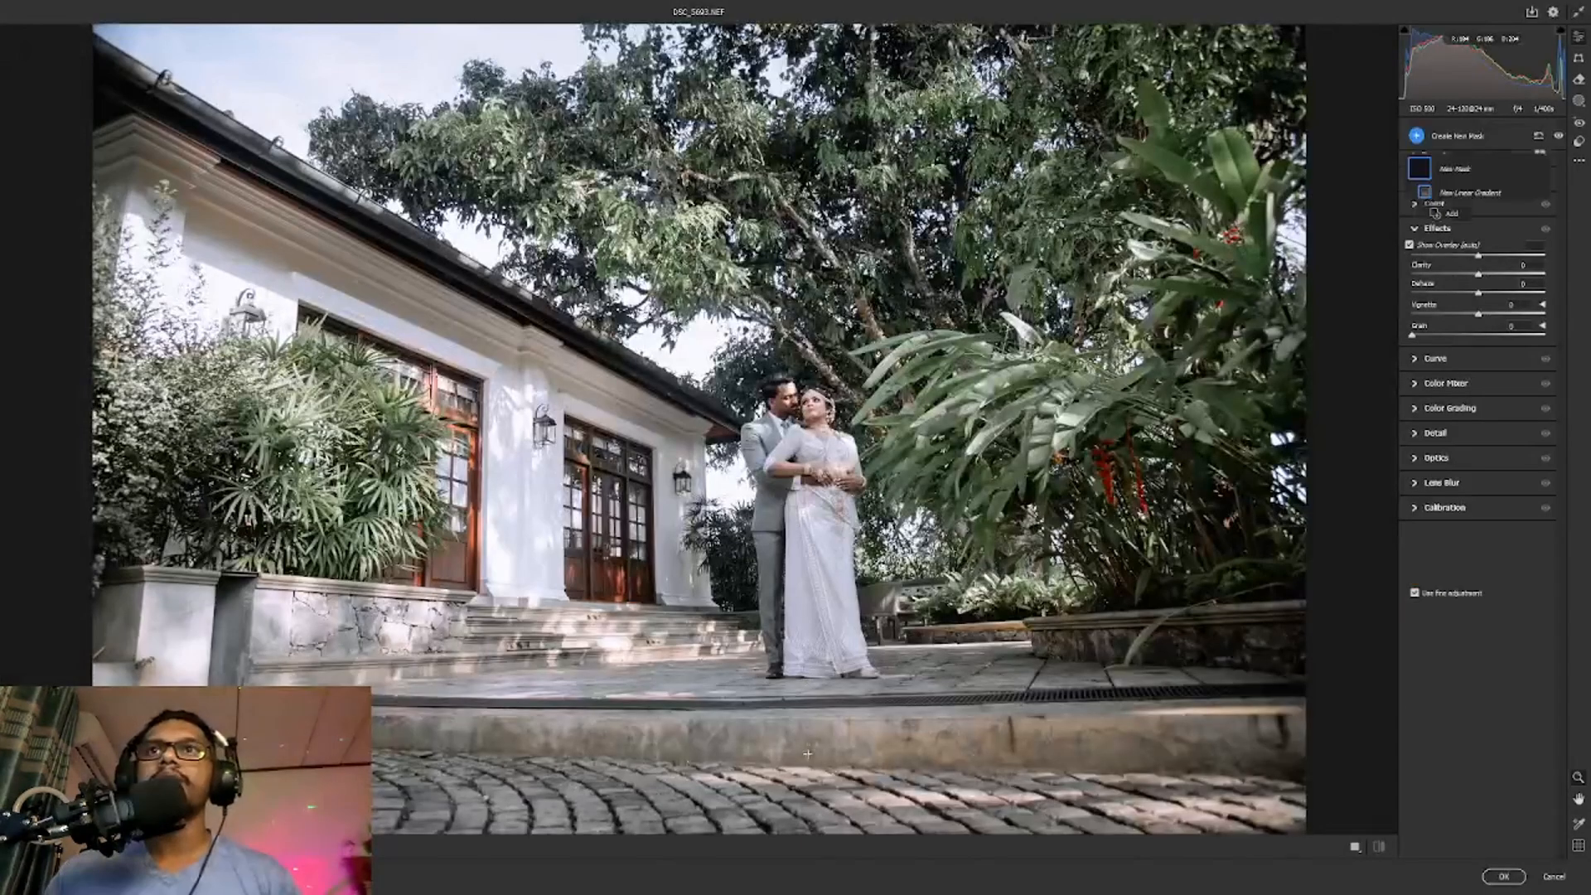
mouse_move(820, 717)
left_mouse_down()
mouse_move(815, 657)
mouse_move(824, 730)
left_mouse_up()
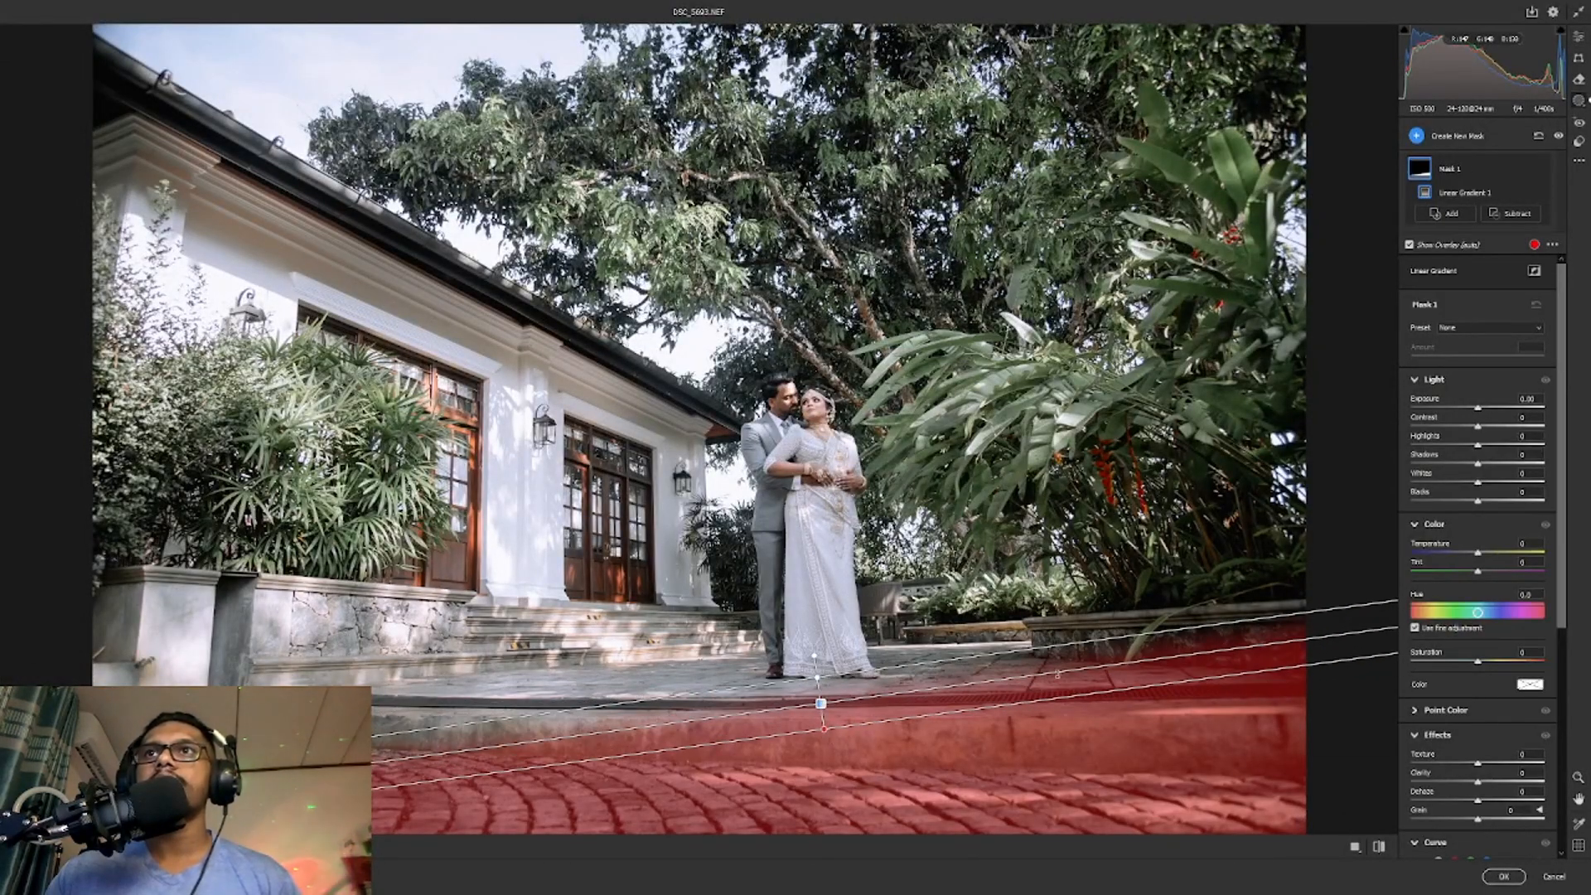
left_click_drag(1472, 419, 1449, 417)
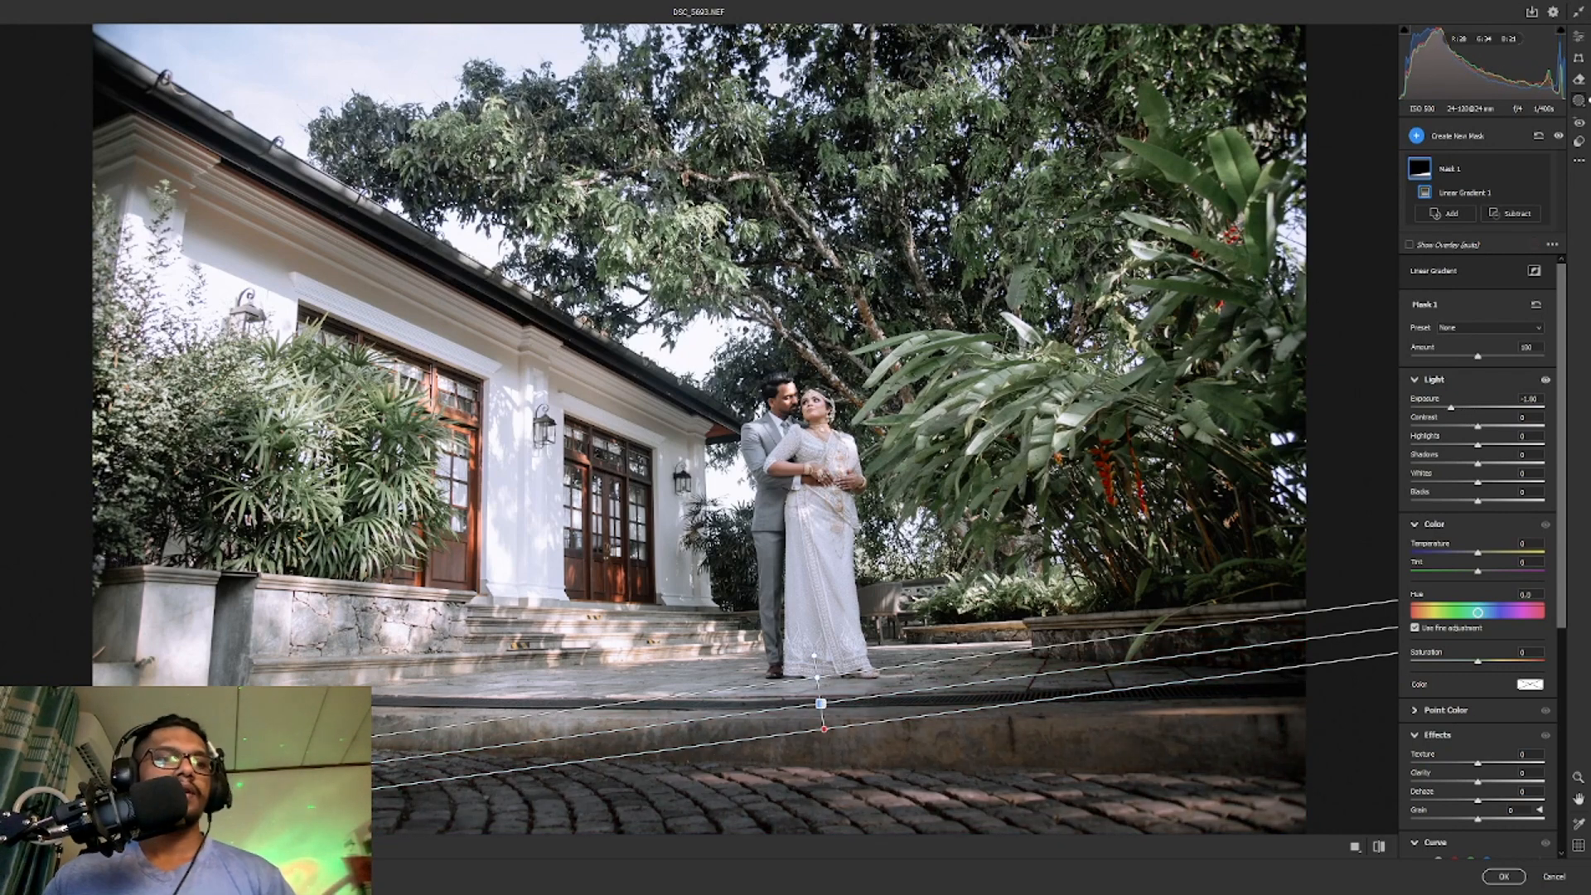
Step: Add a tilted radial gradient over the sky, roof and tree in the photo's upper-left corner, and raise its temperature to about +35
key("j")
left_click_drag(481, 194, 702, 401)
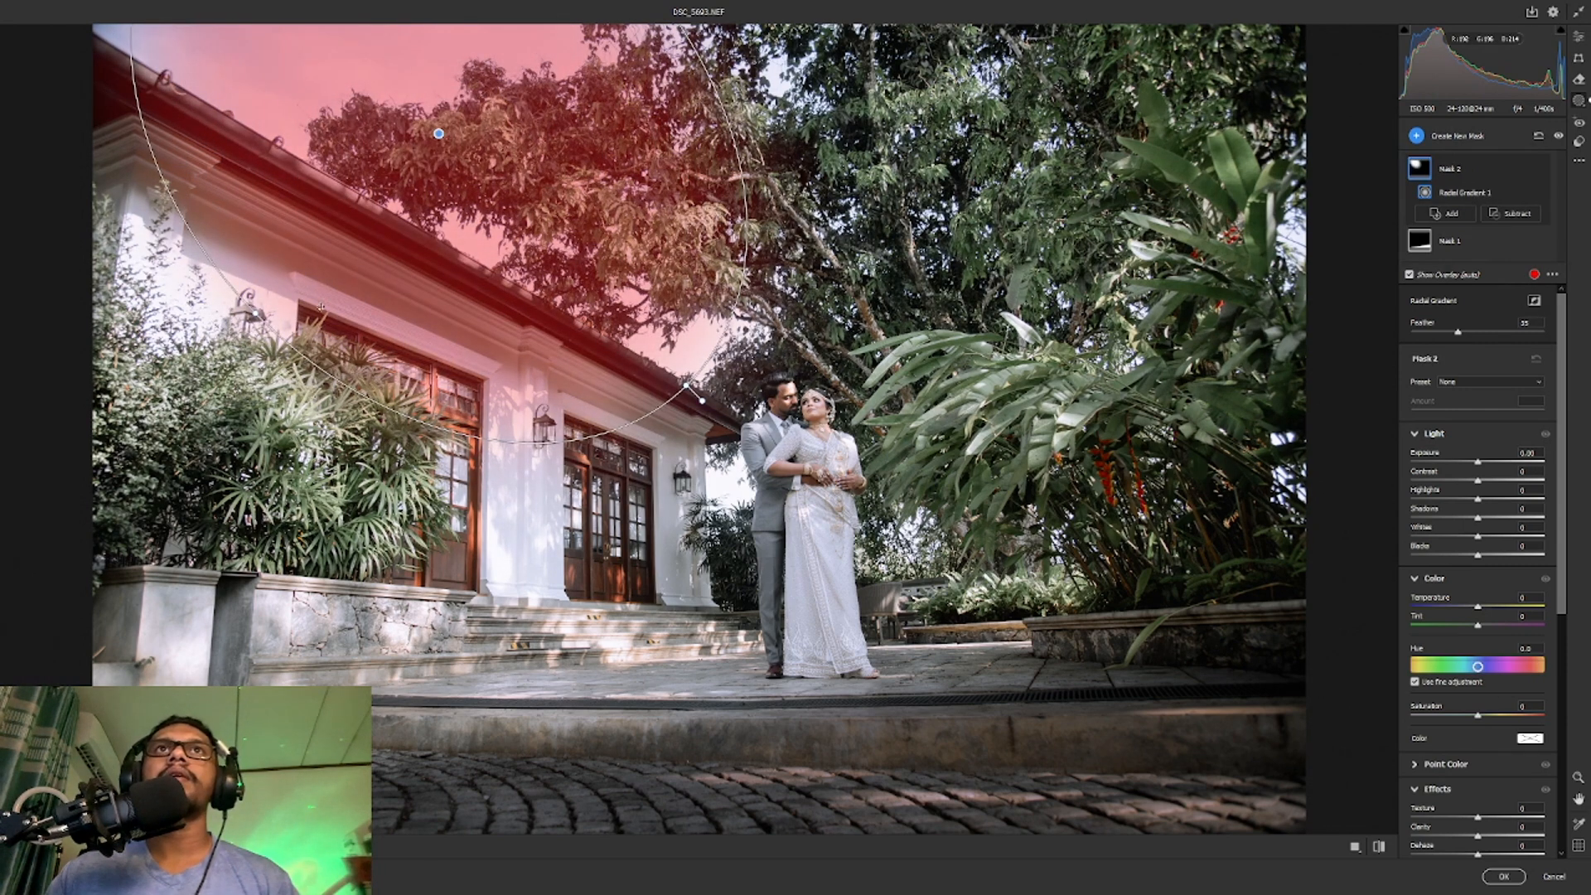
key("ctrl+minus")
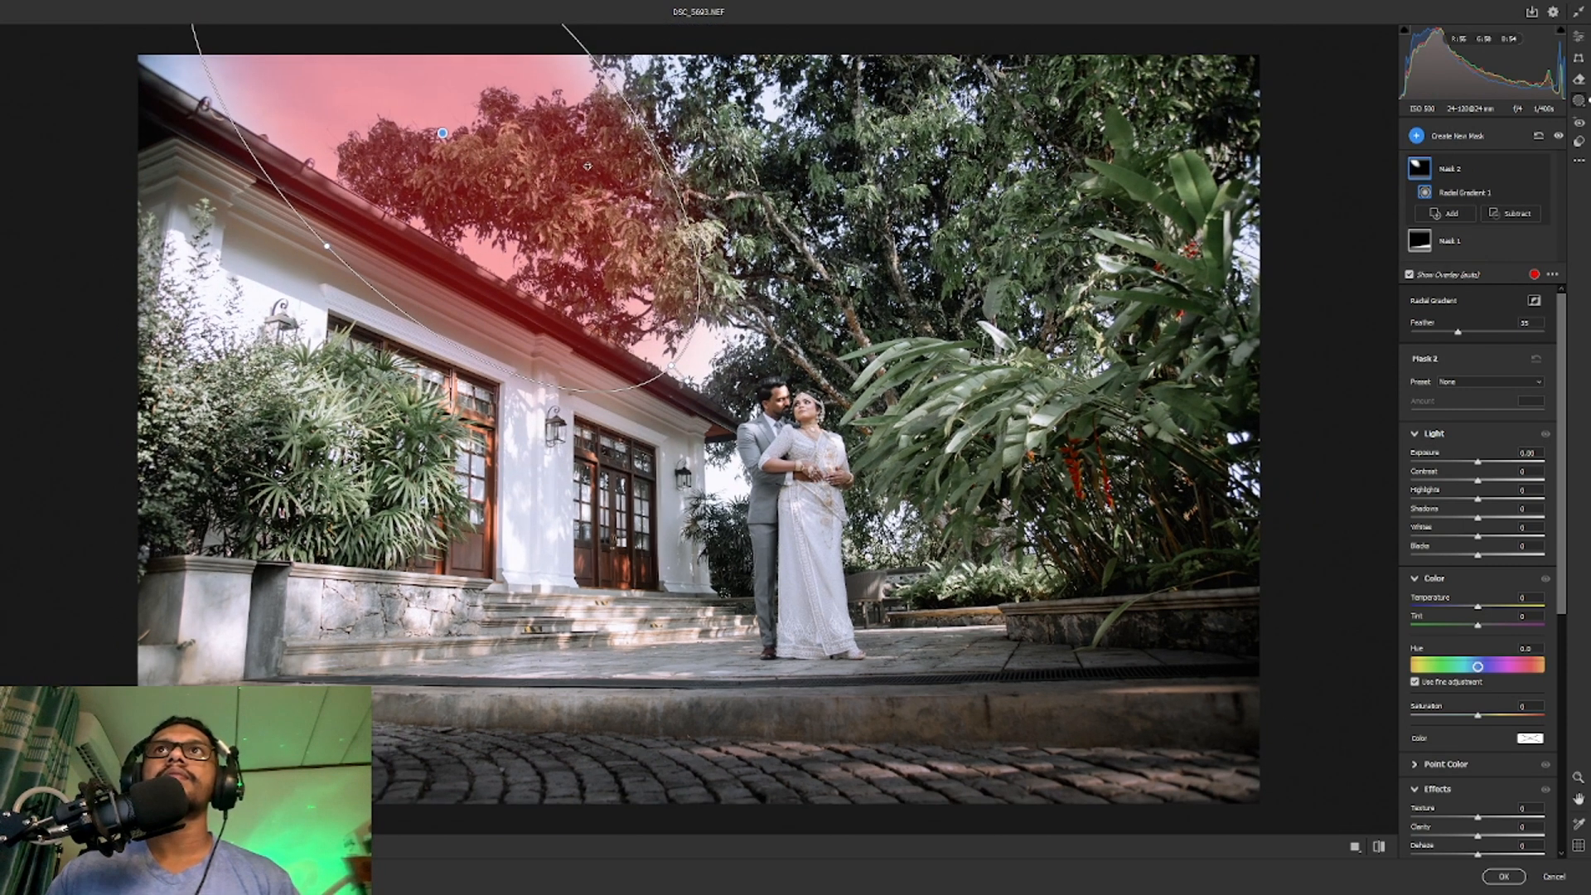
left_click_drag(572, 65, 673, 27)
left_click_drag(620, 154, 612, 132)
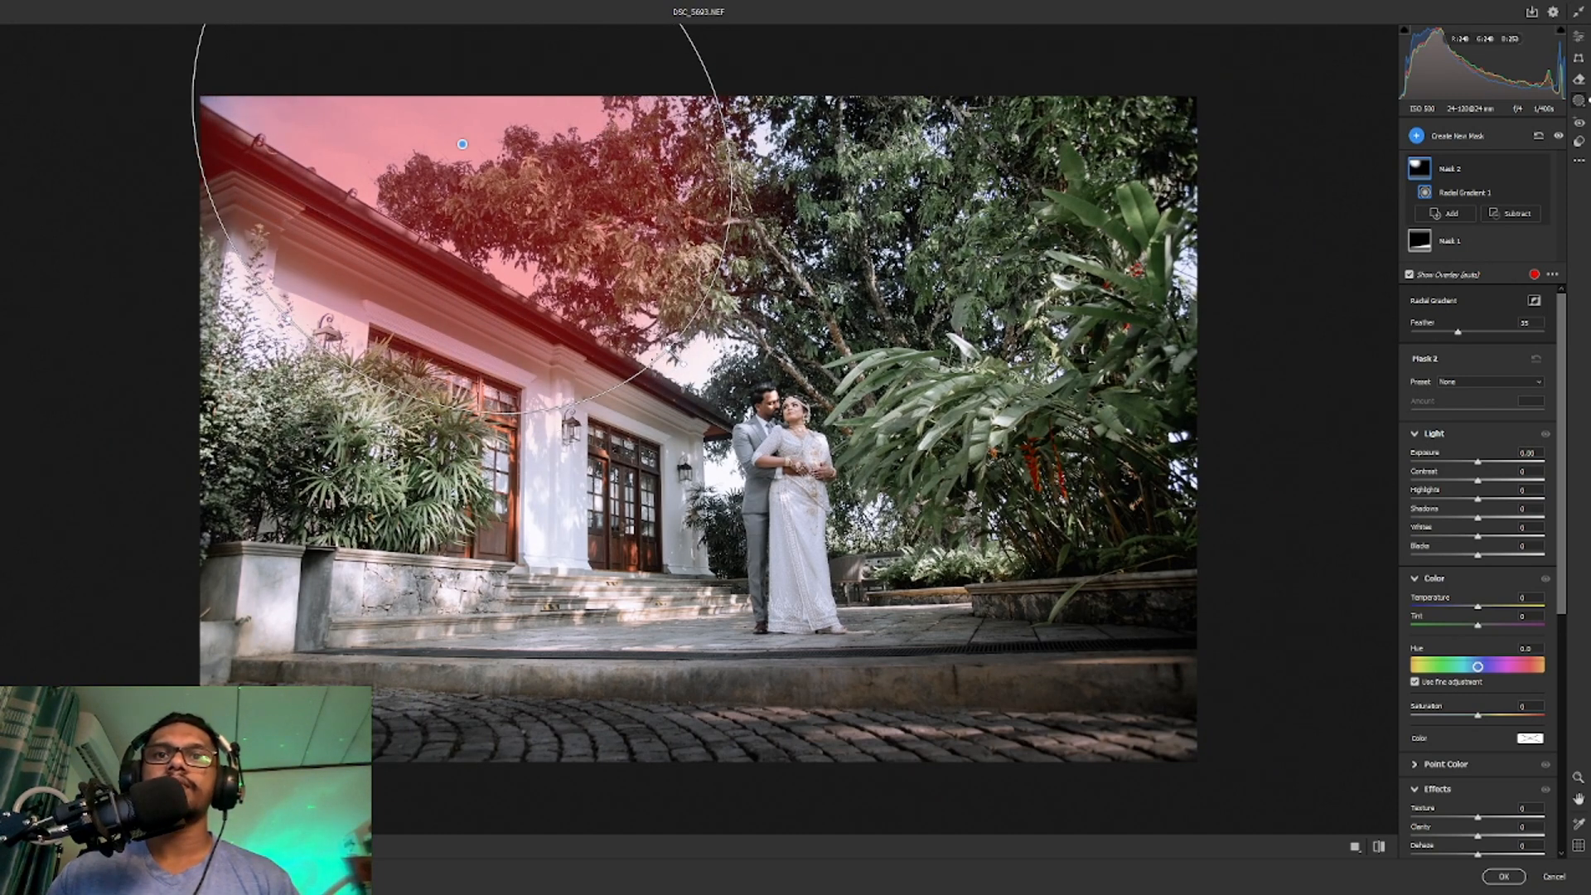
left_click_drag(681, 362, 698, 376)
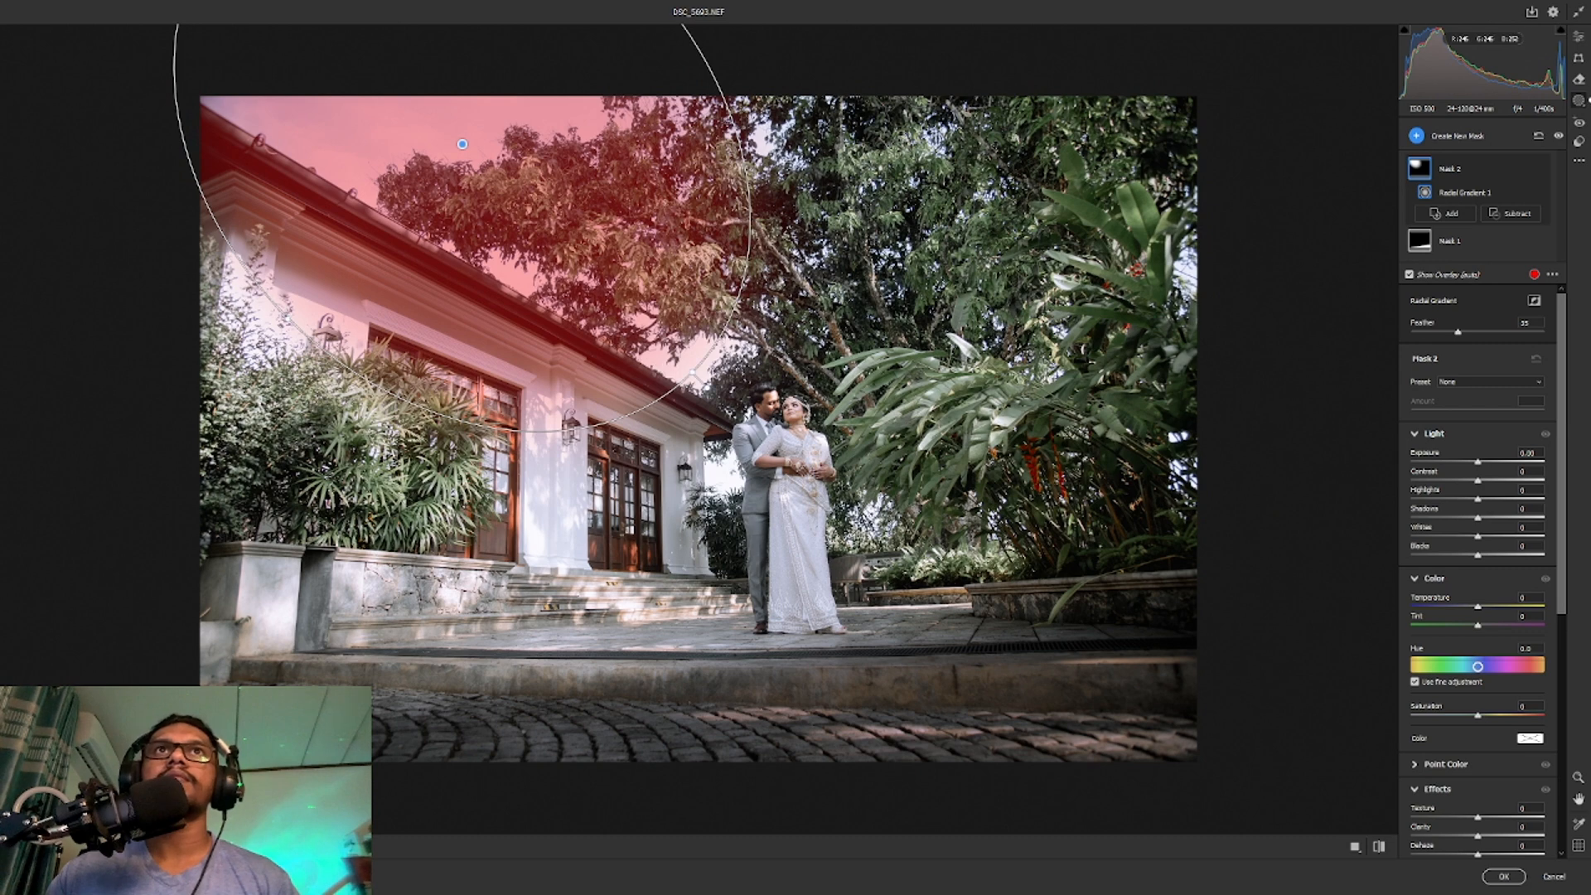
key("ctrl+z")
left_click_drag(1484, 607, 1505, 610)
left_click_drag(463, 143, 455, 130)
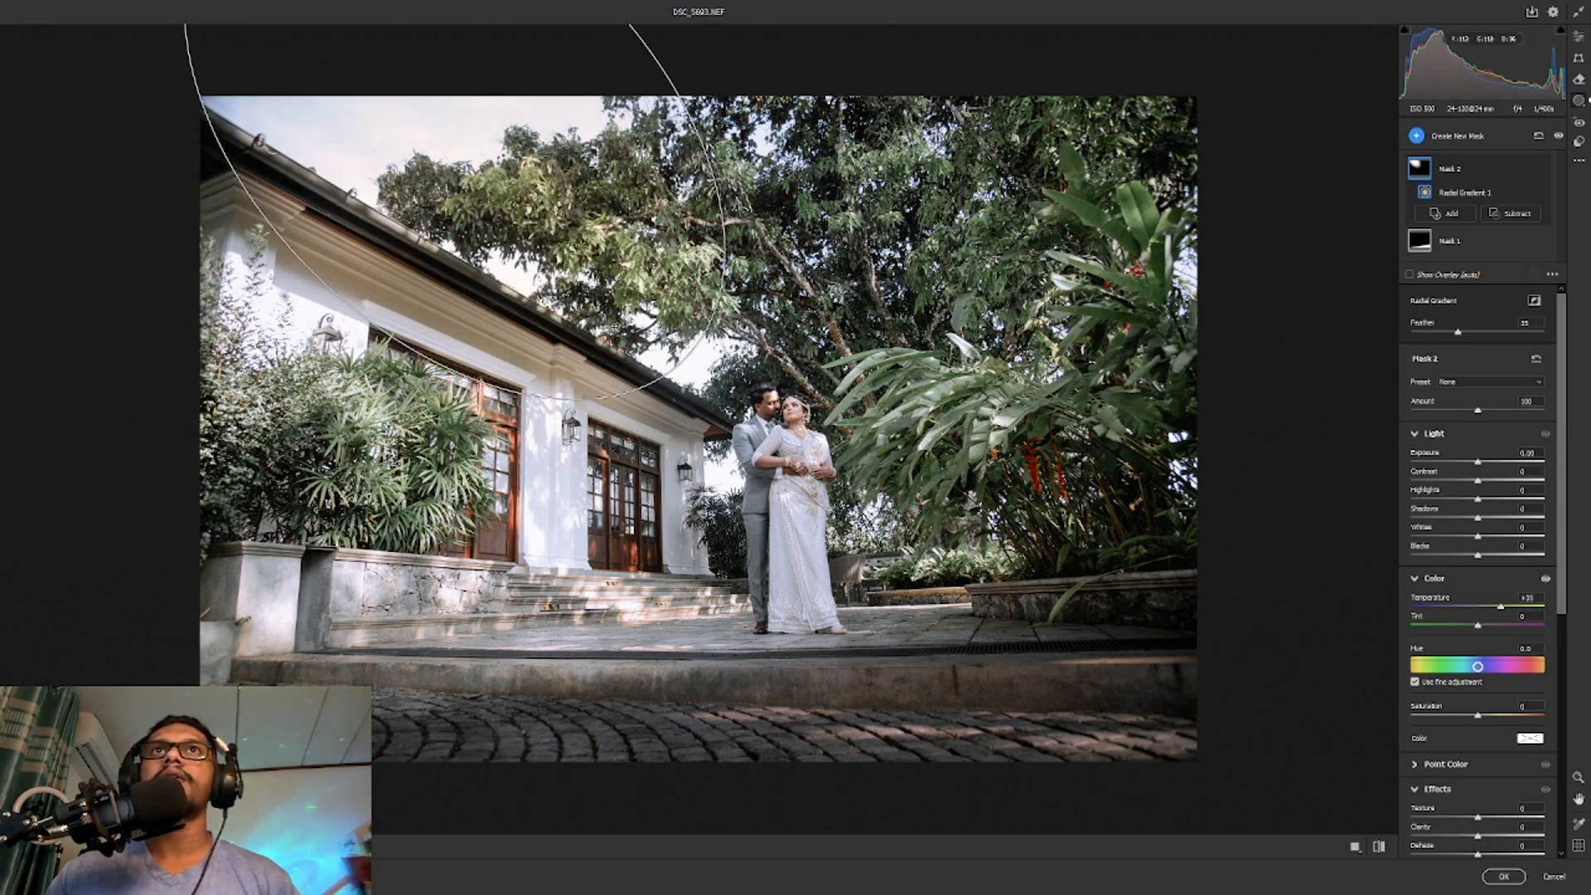
Step: Add a large tilted radial gradient covering nearly the whole photo, invert it, and lower its exposure to darken the outer edges
key("j")
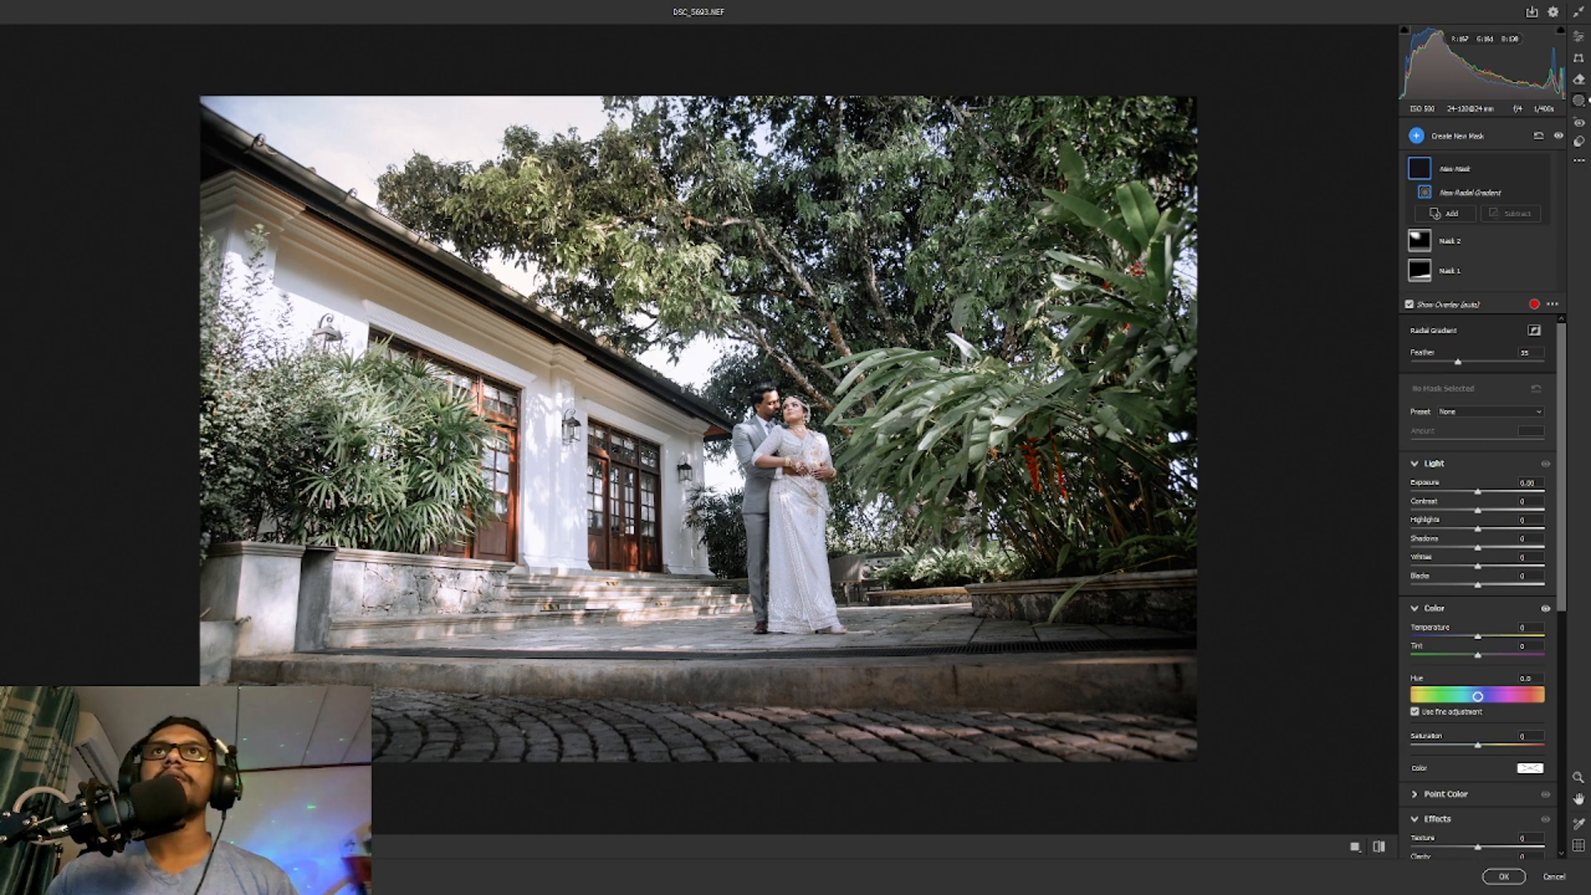
left_click_drag(547, 229, 1023, 483)
key("ctrl+minus")
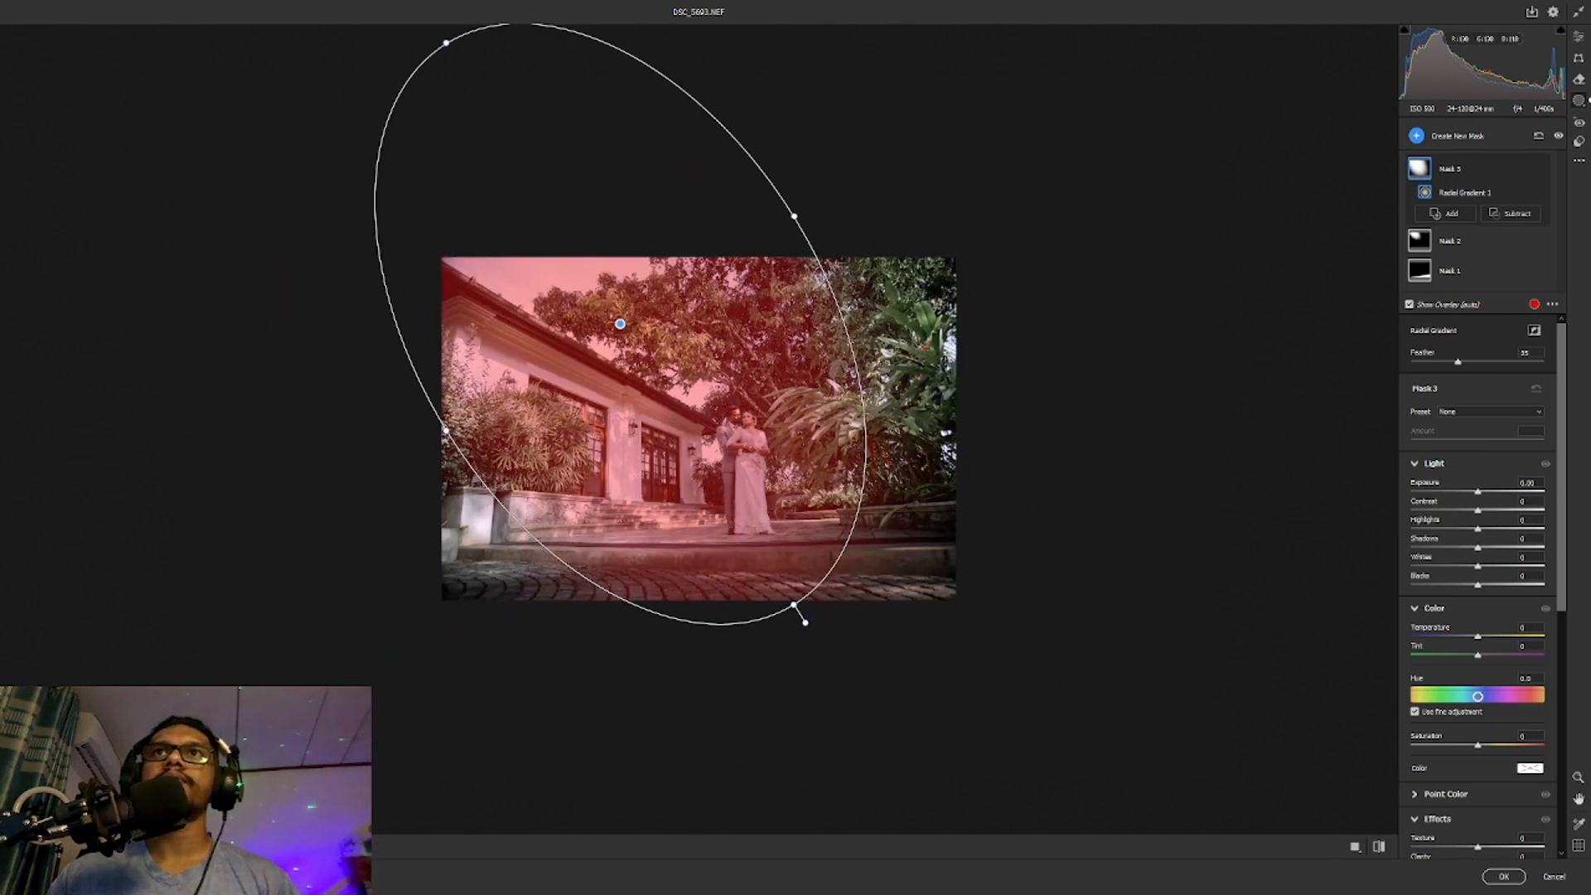
left_click_drag(794, 608, 892, 668)
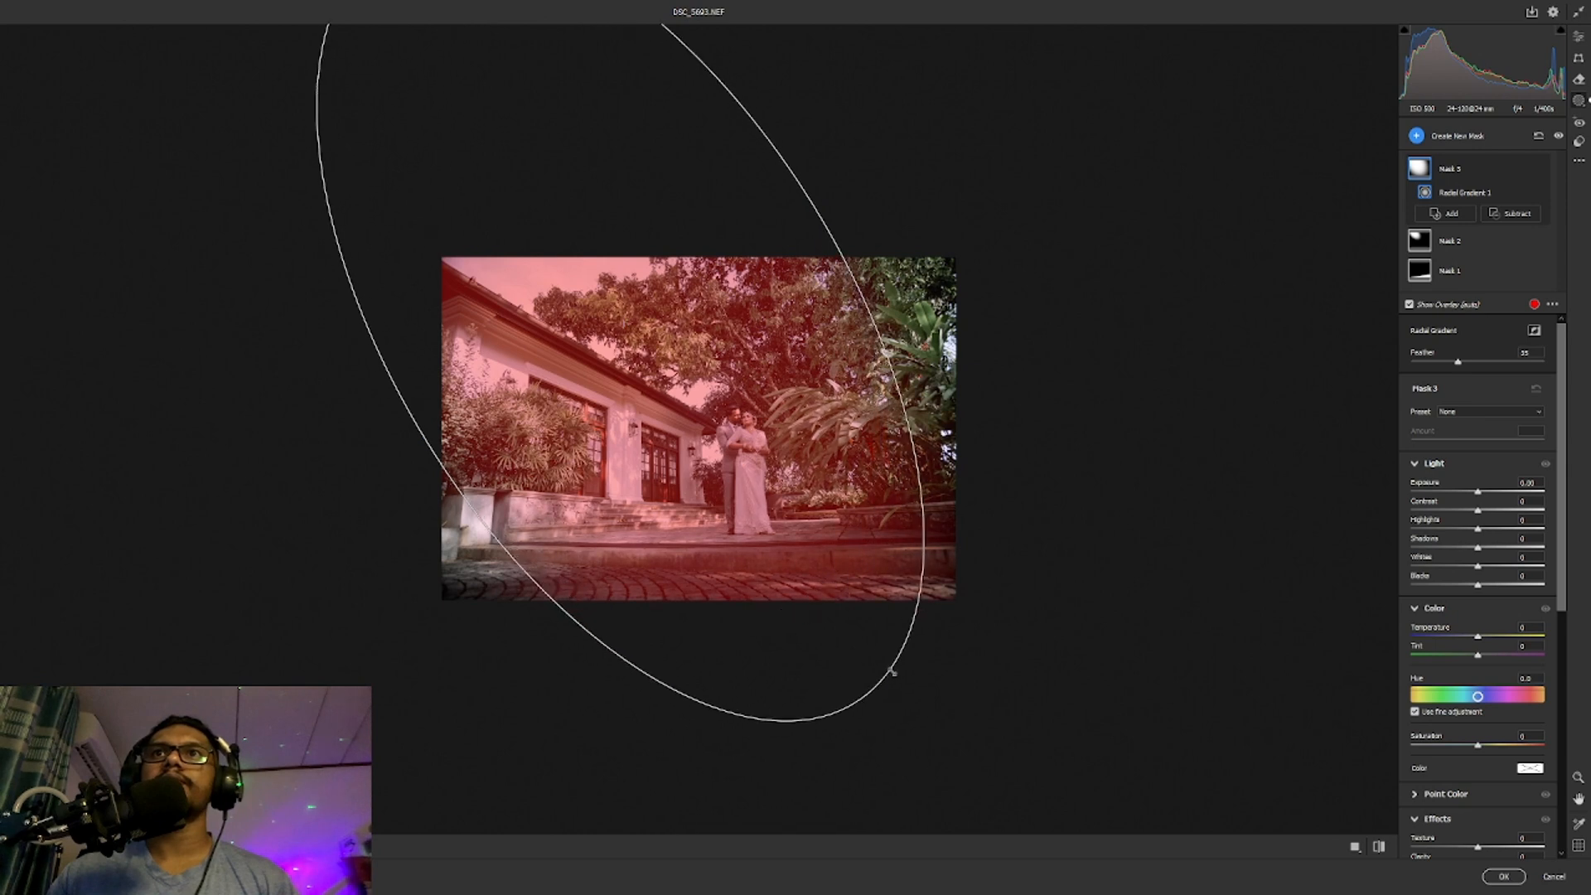
left_click_drag(620, 324, 689, 342)
left_click_drag(882, 222, 959, 192)
left_click_drag(1066, 562, 1074, 474)
left_click_drag(689, 343, 672, 349)
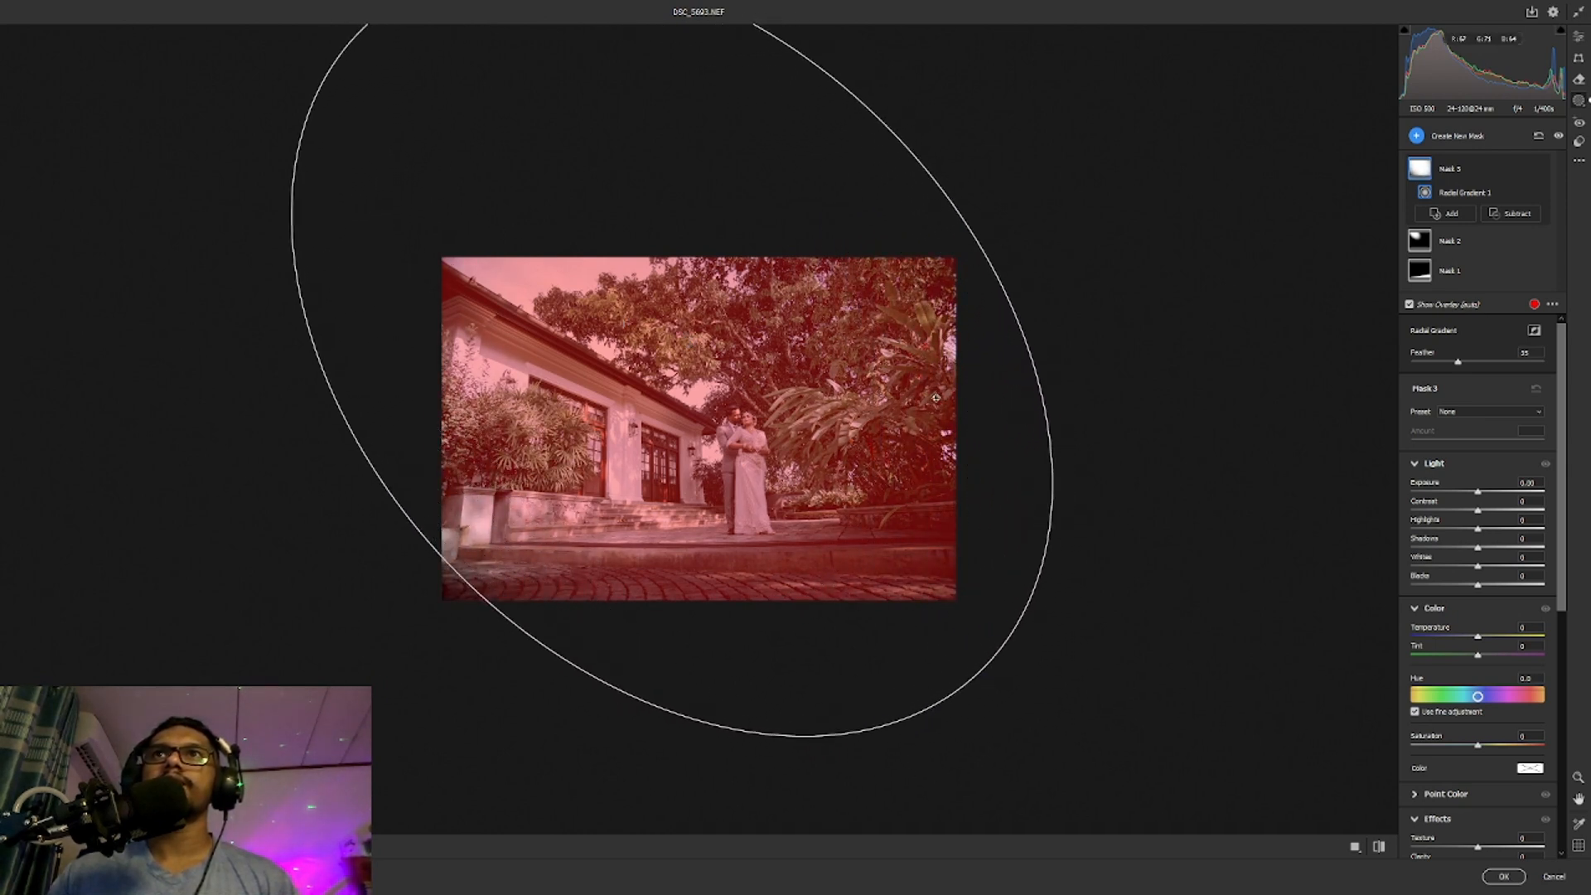
key("x")
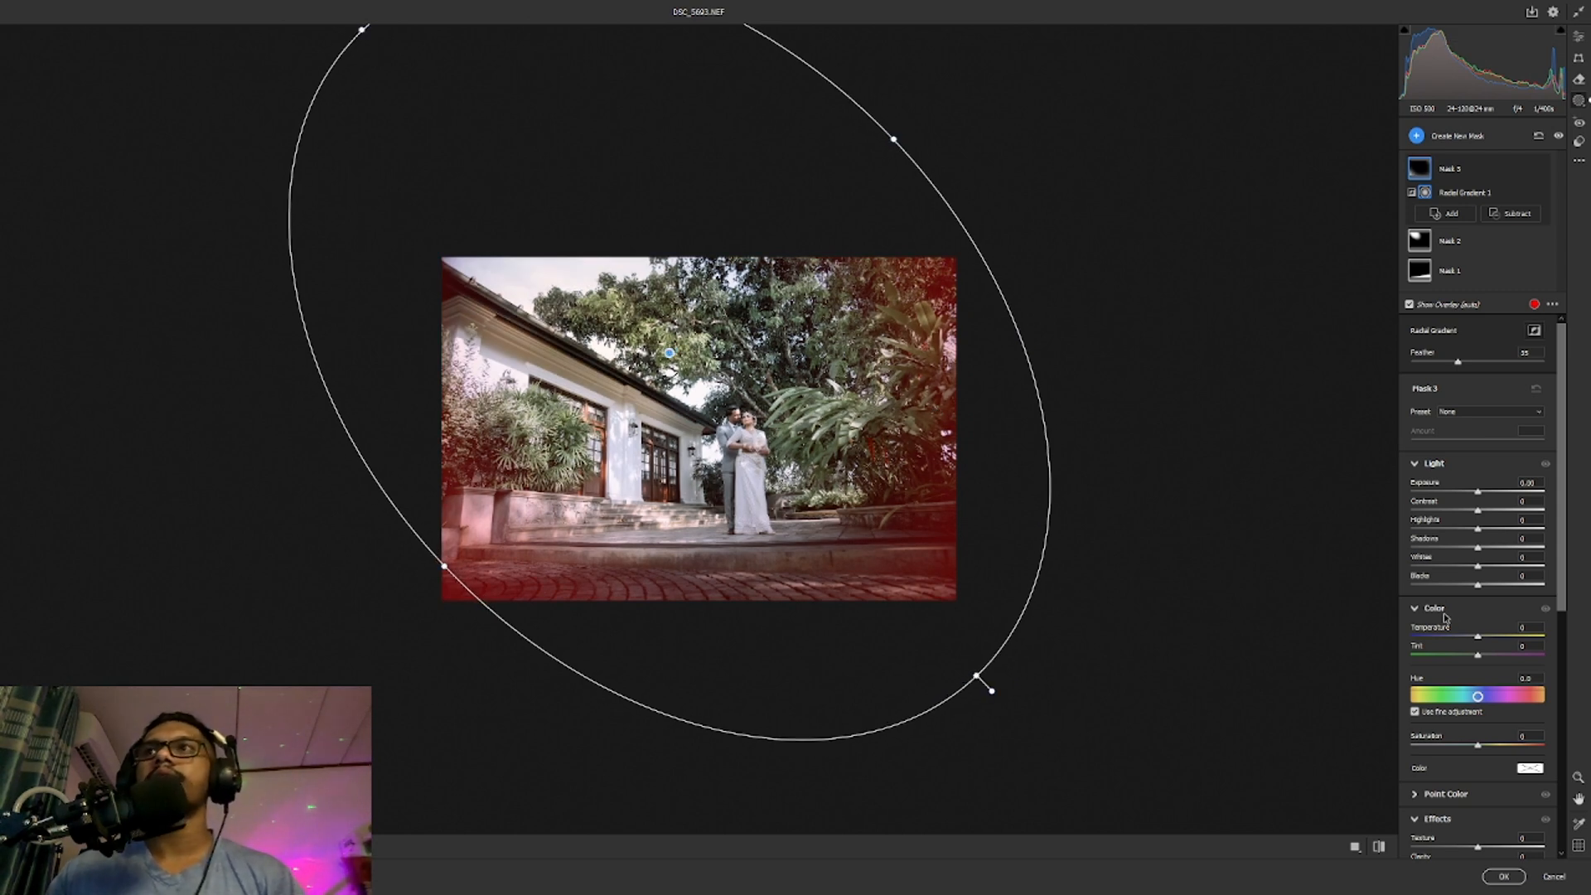
left_click_drag(1478, 492, 1456, 501)
Step: Add a diagonal radial gradient from the sky across the couple to the lower right, and raise its blacks to about +10
key("j")
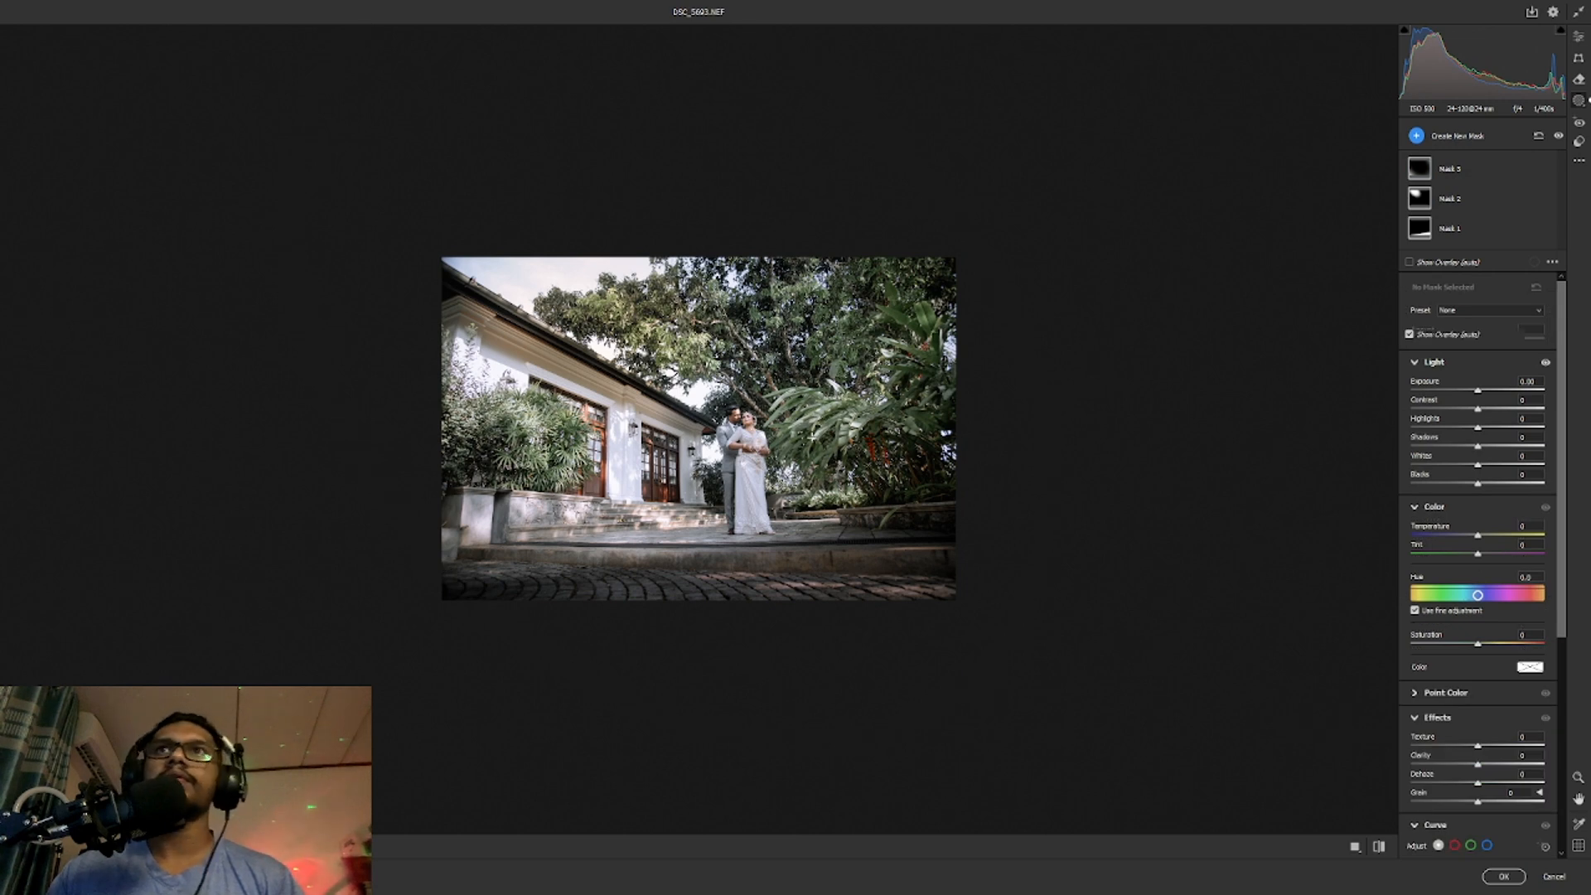
left_click_drag(679, 345, 945, 526)
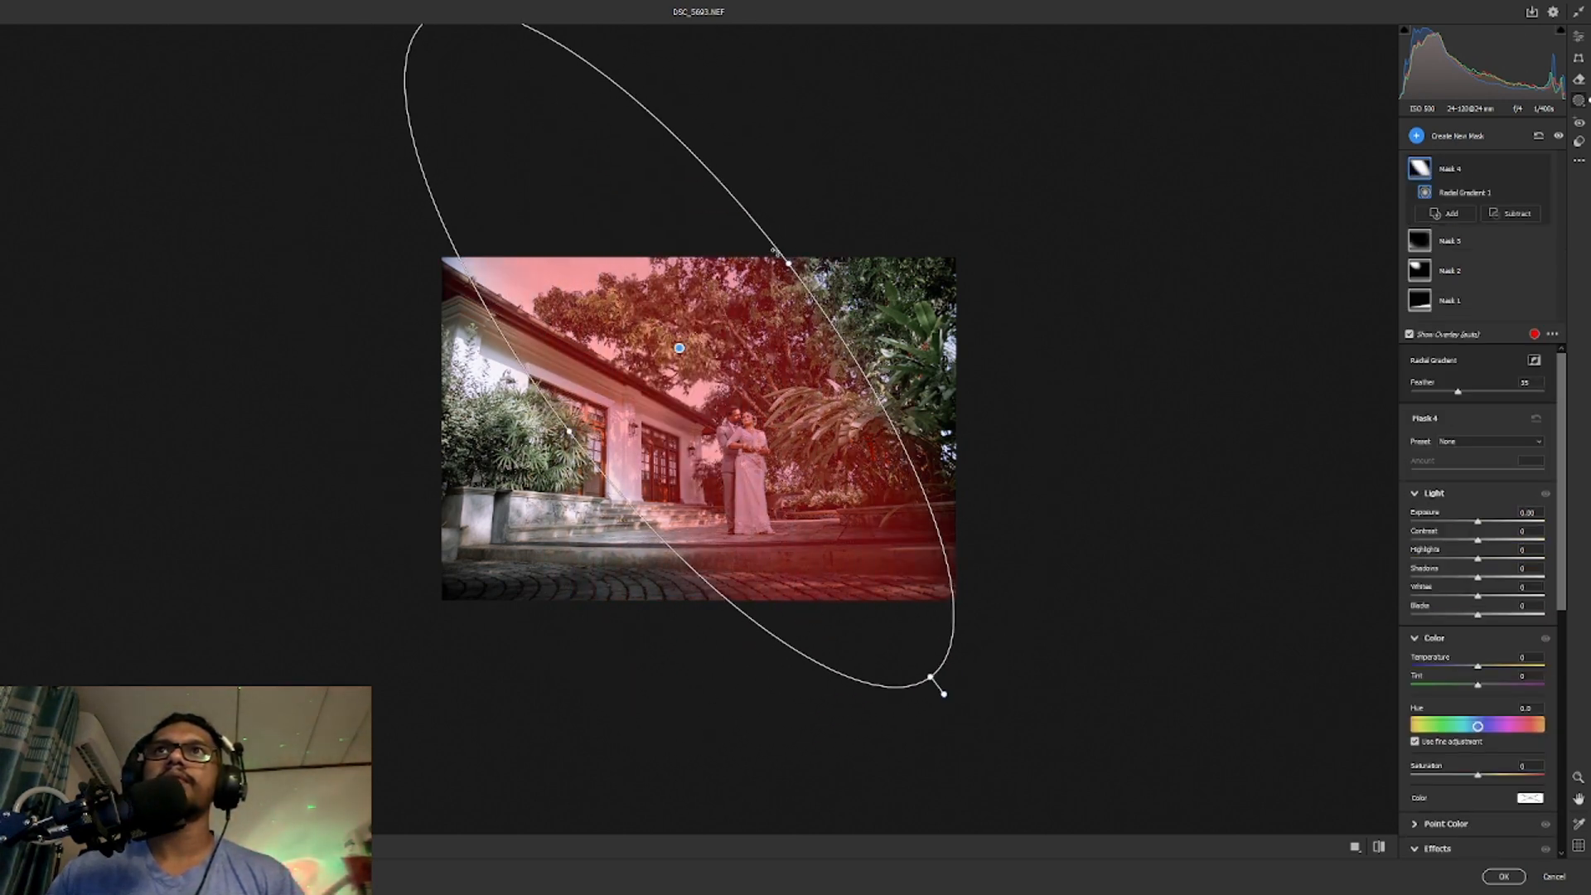
left_click_drag(788, 264, 858, 227)
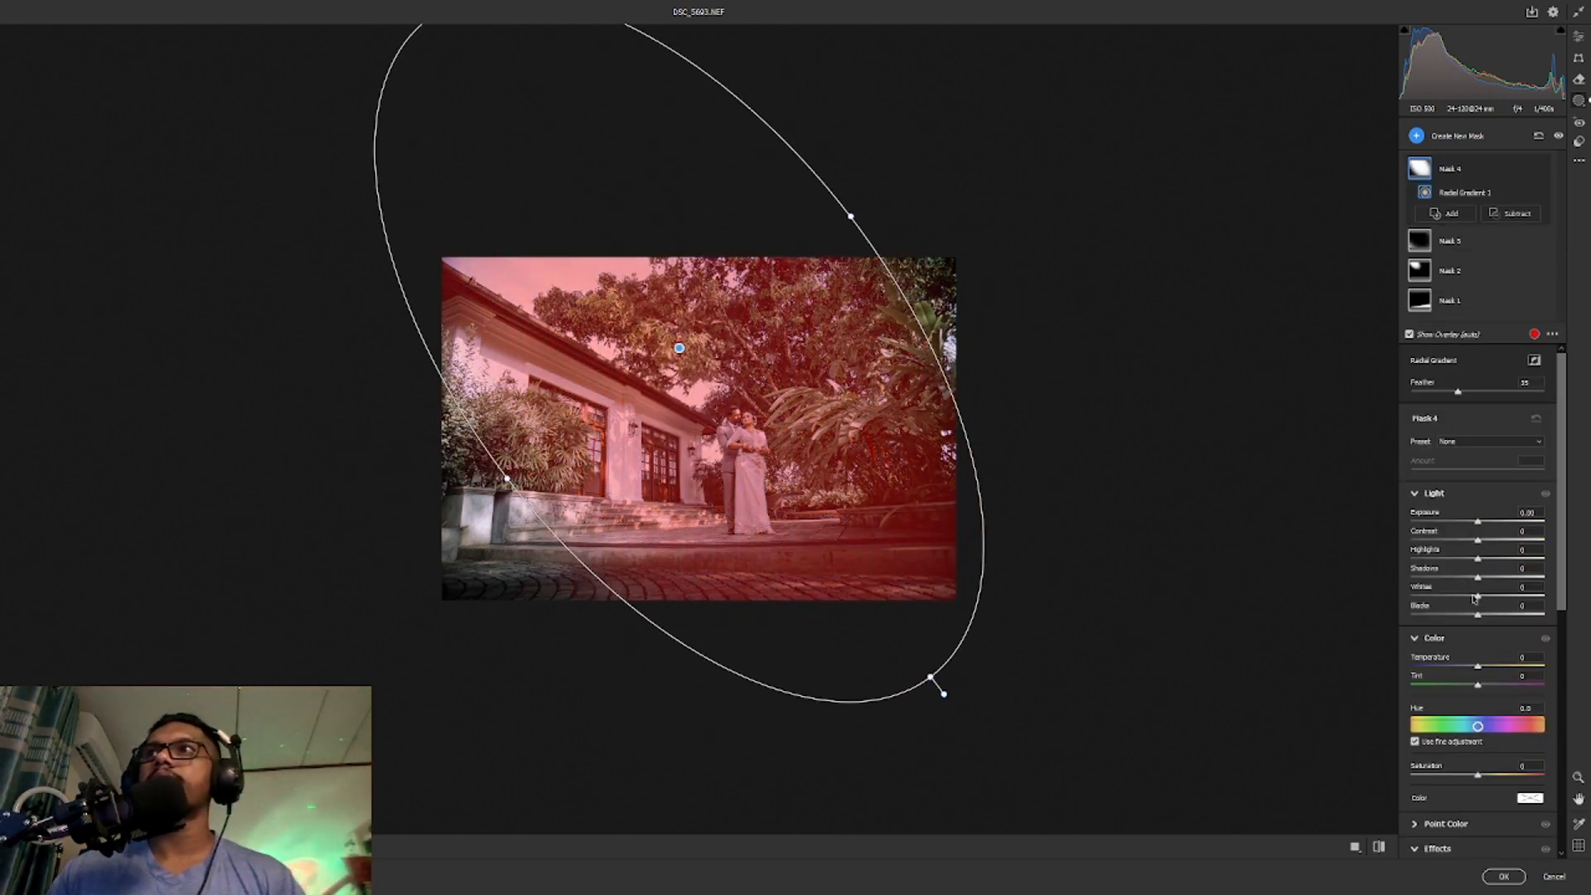
left_click_drag(1480, 614, 1489, 617)
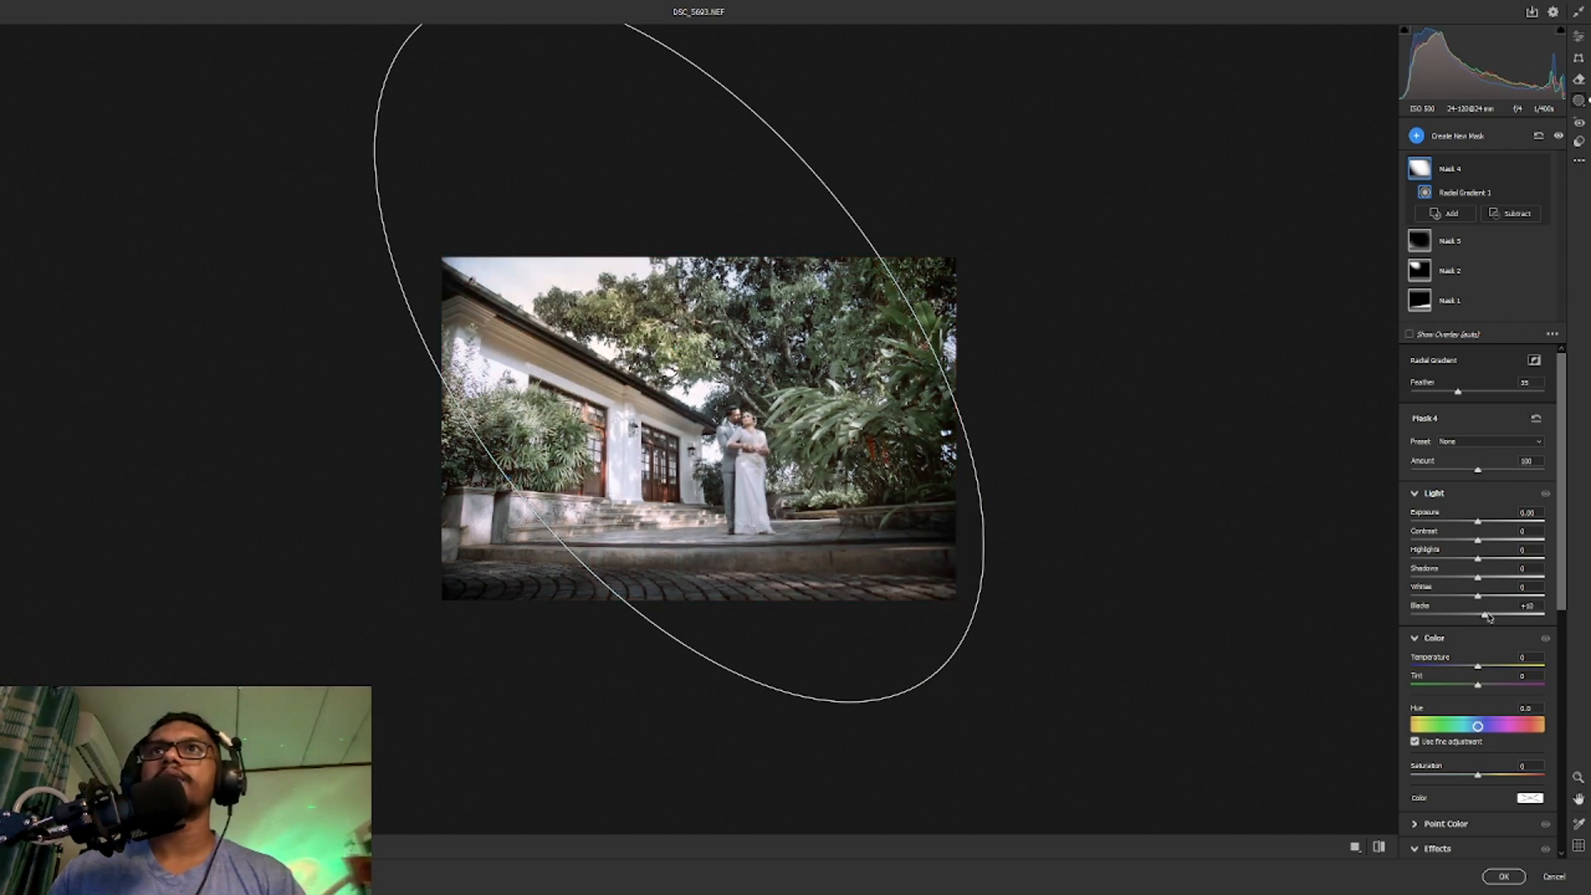
key("Escape")
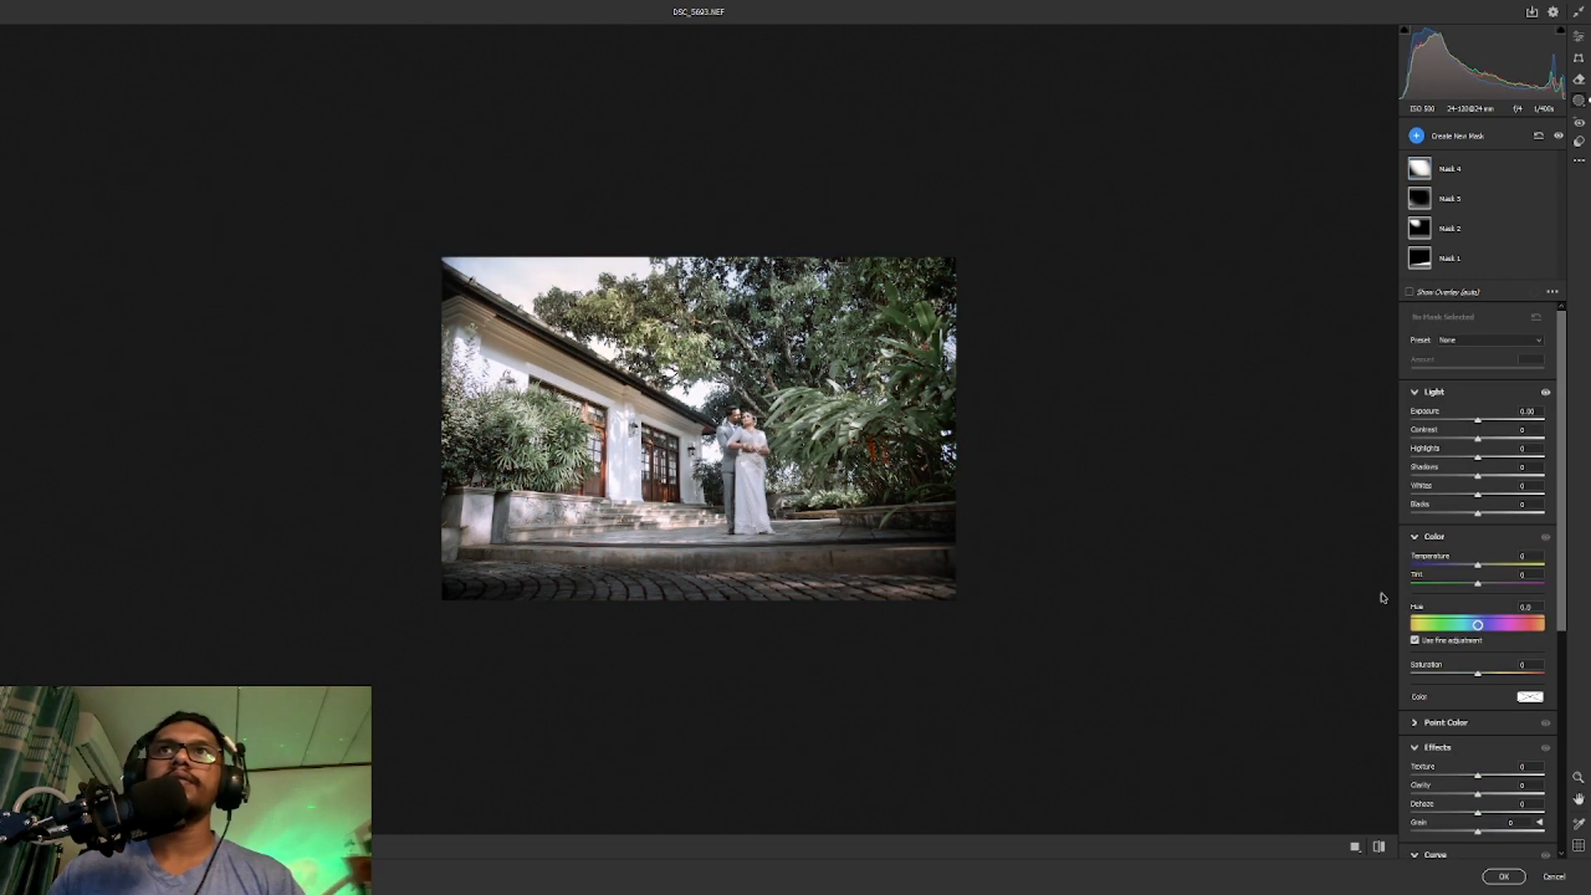
key("Escape")
Step: Set the whole photo's exposure to -1.00 in the main light adjustments
left_click(1102, 342)
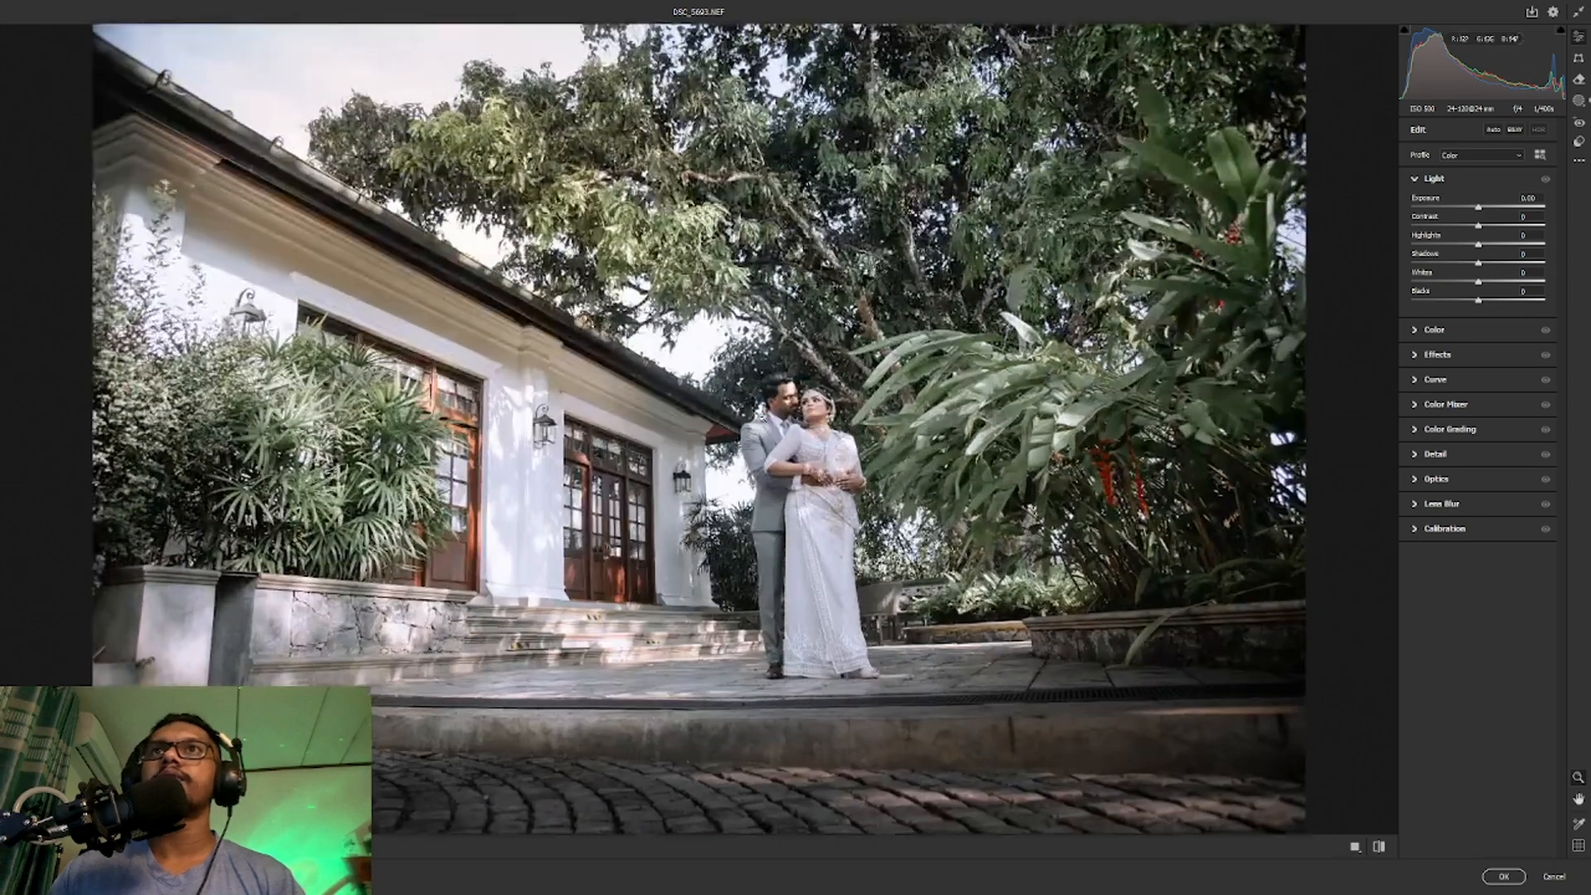
left_click_drag(1479, 207, 1476, 209)
key("Down")
key("Down")
key("Down")
key("Down")
key("Down")
key("Down")
key("Down")
key("Down")
key("Down")
key("Down")
Step: Add a narrow diagonal radial gradient as a light beam across the couple, with exposure about +0.53 and whites +17
scroll(723, 410, "down", 2)
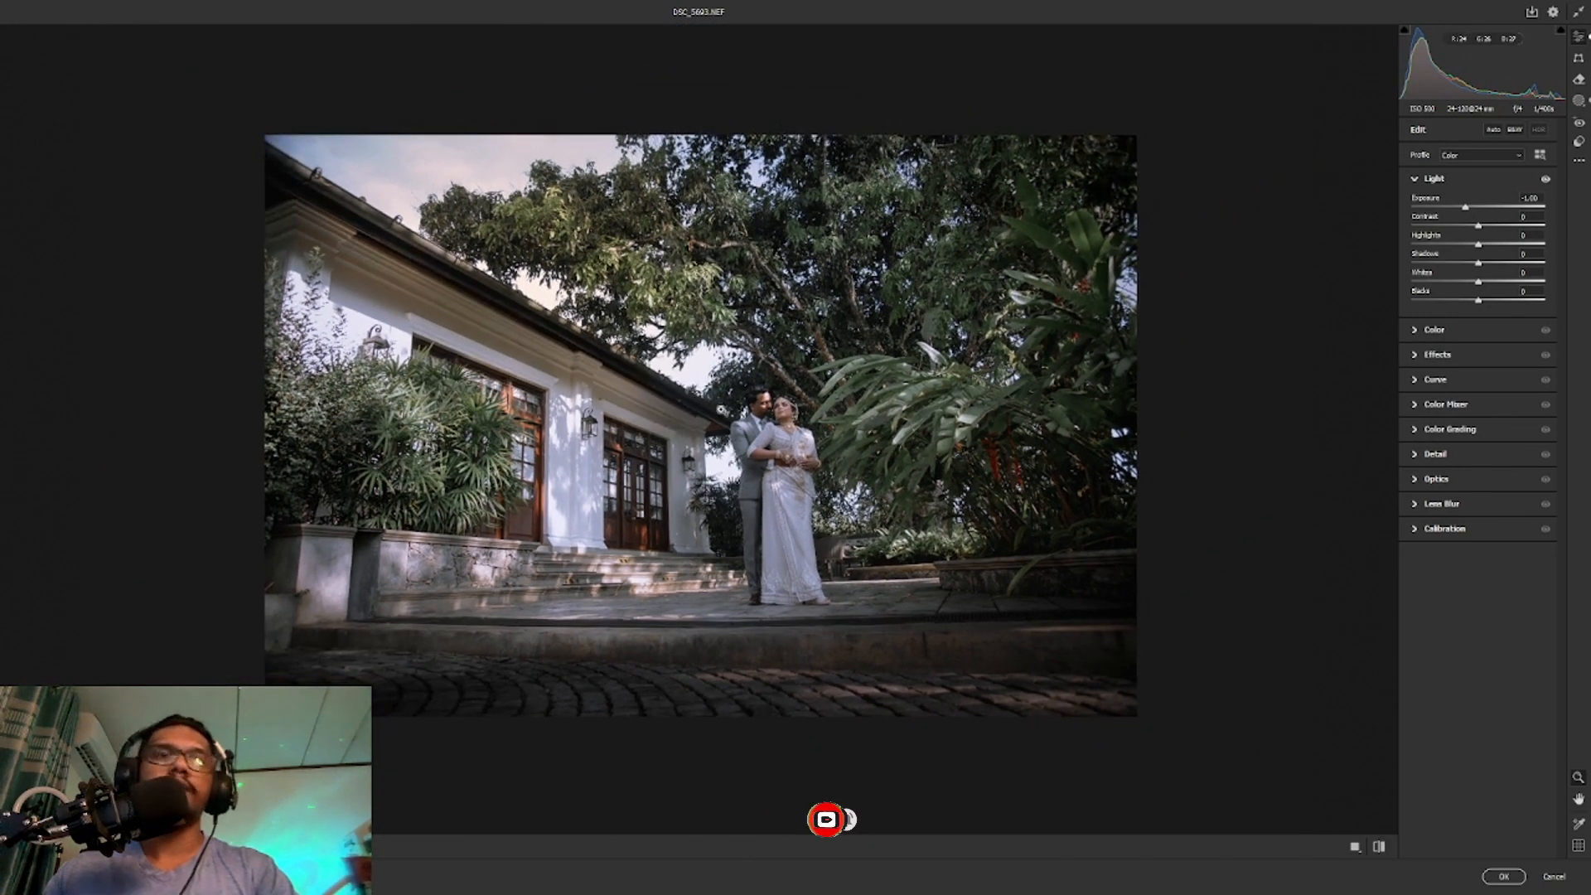
key("j")
left_click_drag(811, 585, 841, 655)
mouse_move(707, 807)
left_mouse_down()
mouse_move(902, 827)
mouse_move(1012, 766)
left_mouse_up()
left_click_drag(1478, 644, 1483, 628)
double_click(1485, 640)
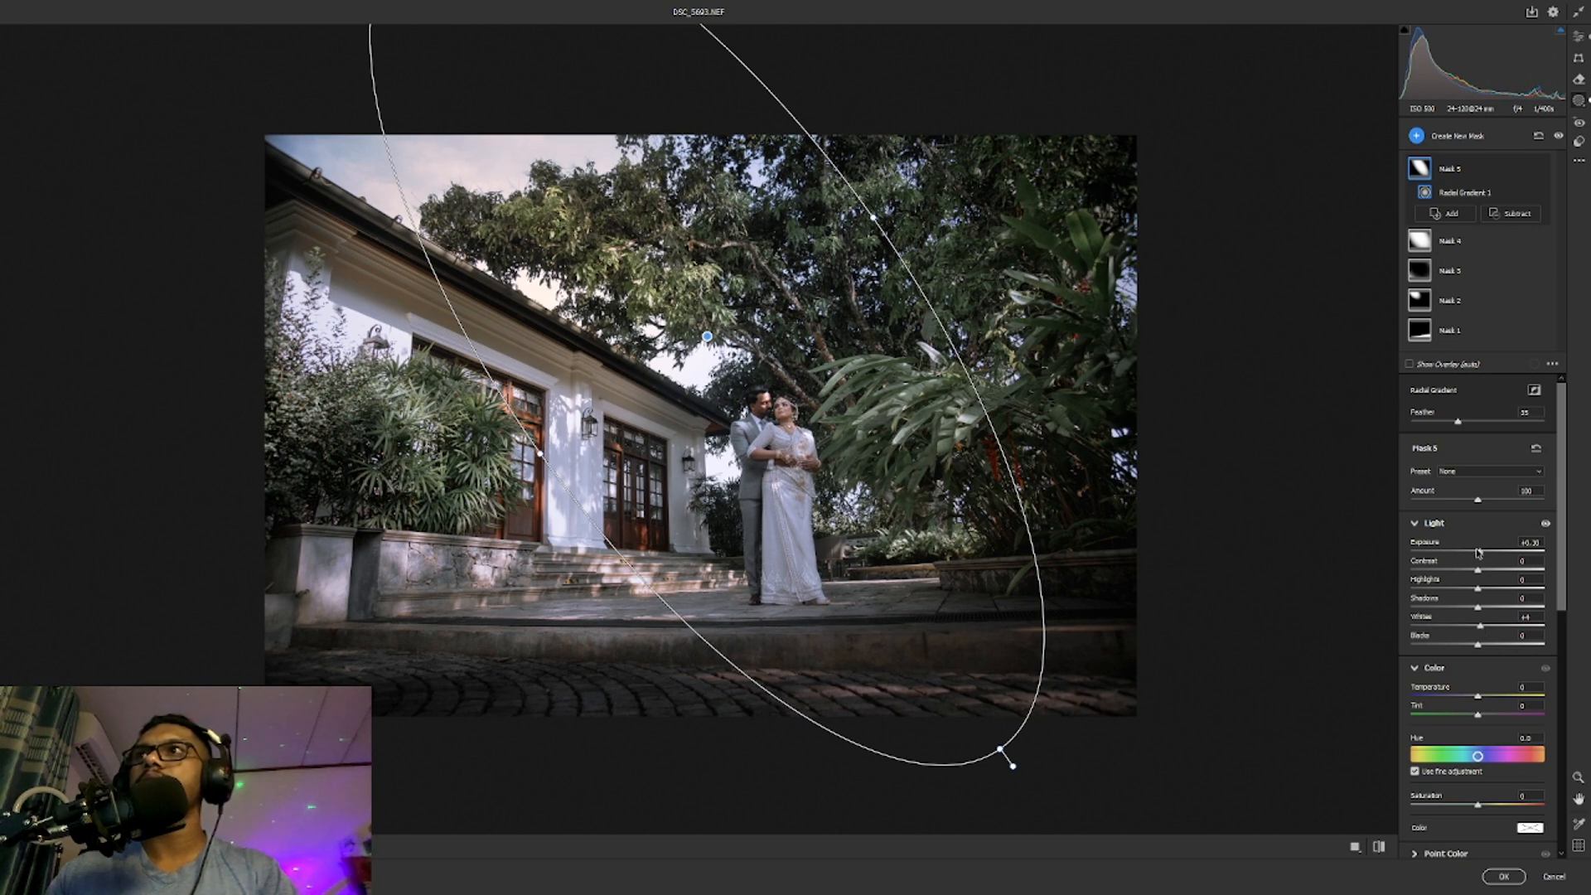
left_click_drag(1479, 552, 1480, 553)
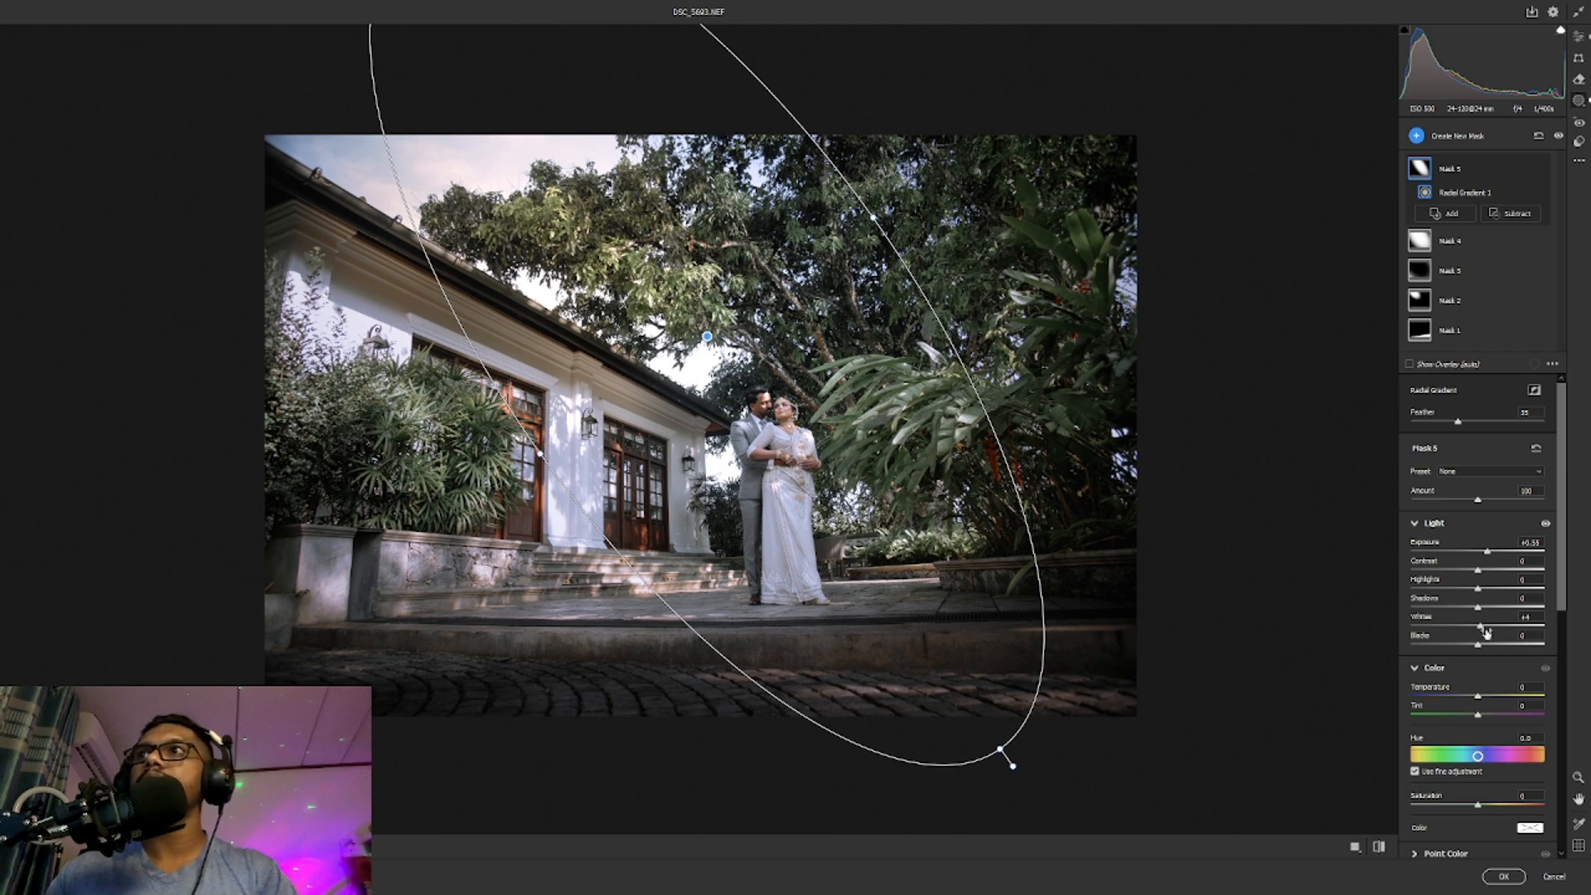
left_click_drag(1484, 628, 1490, 630)
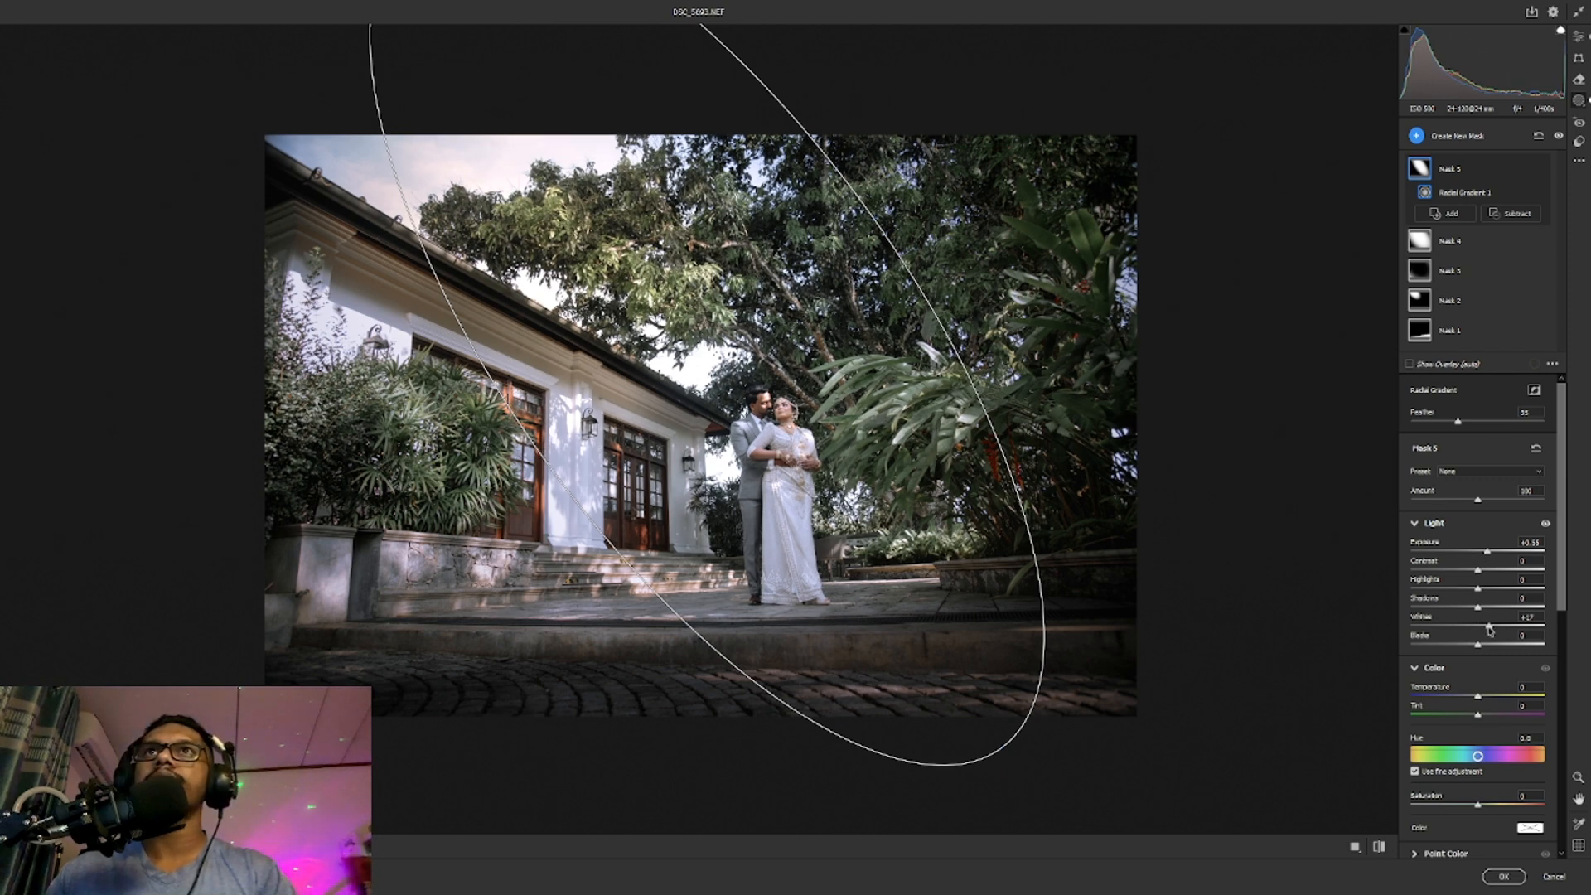
left_click(1246, 596)
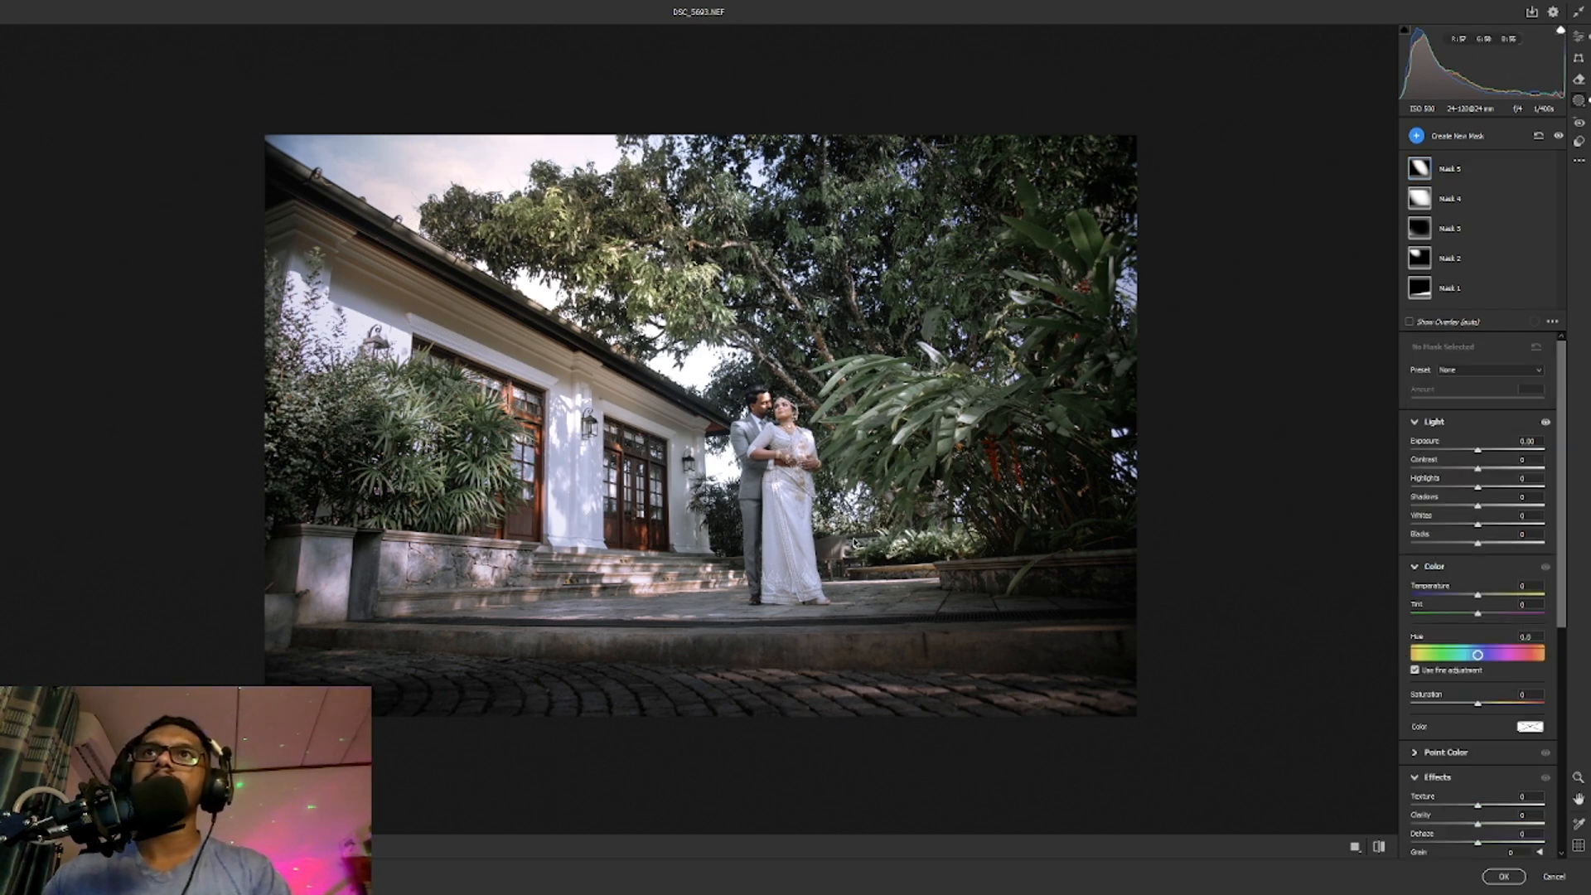
Step: Add a wider diagonal radial gradient over the couple with exposure +0.10 and whites +8, and apply the Camera Raw filter
scroll(854, 543, "up", 8)
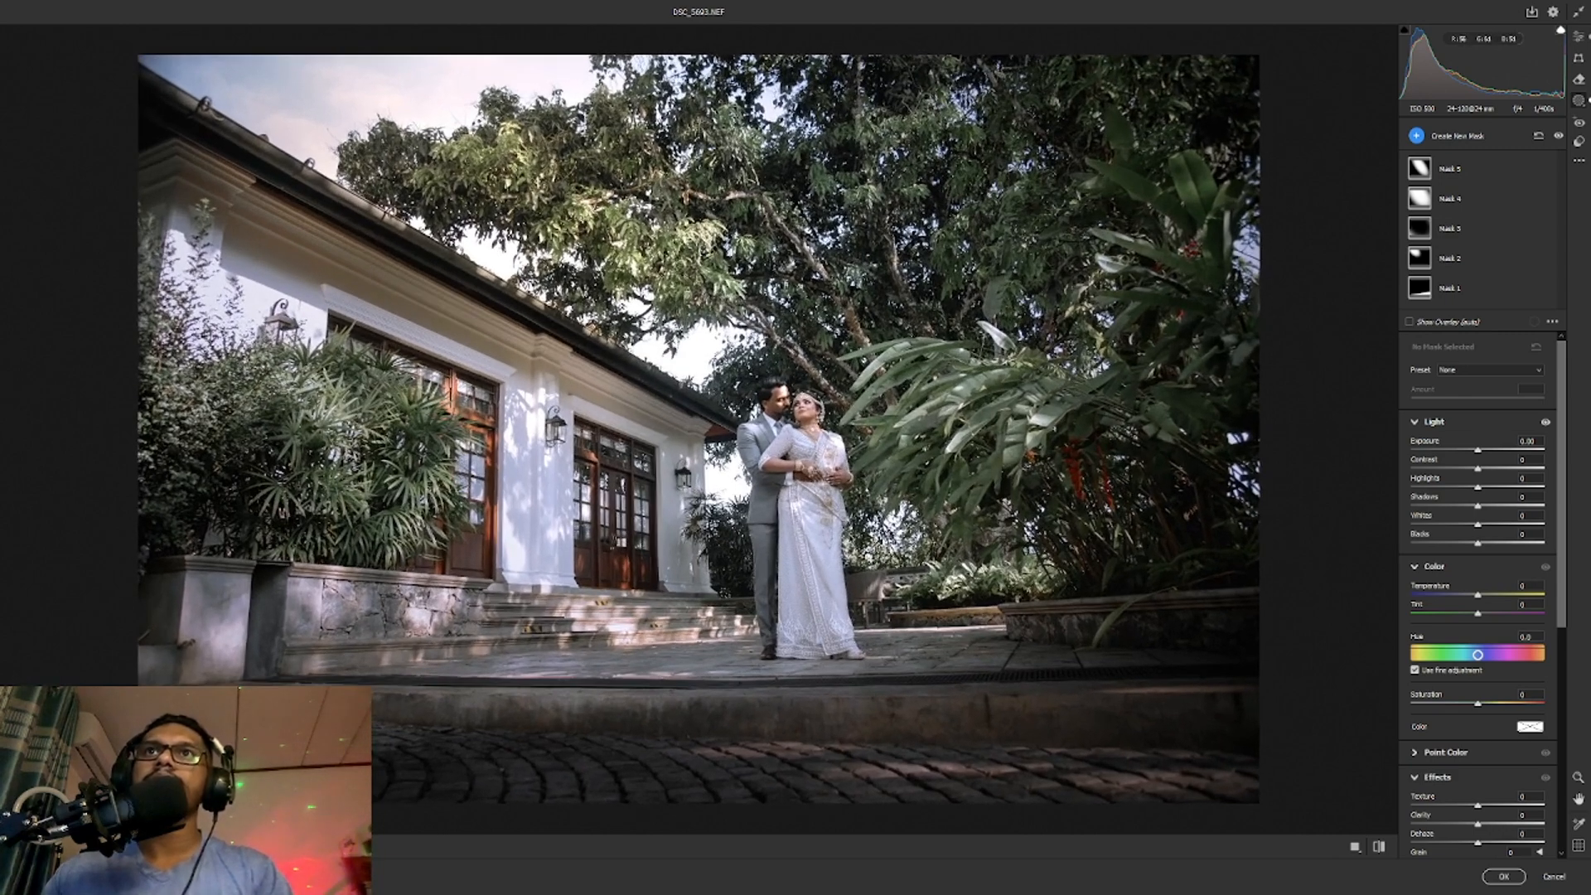
scroll(854, 543, "down", 2)
key("j")
left_click_drag(689, 336, 1063, 776)
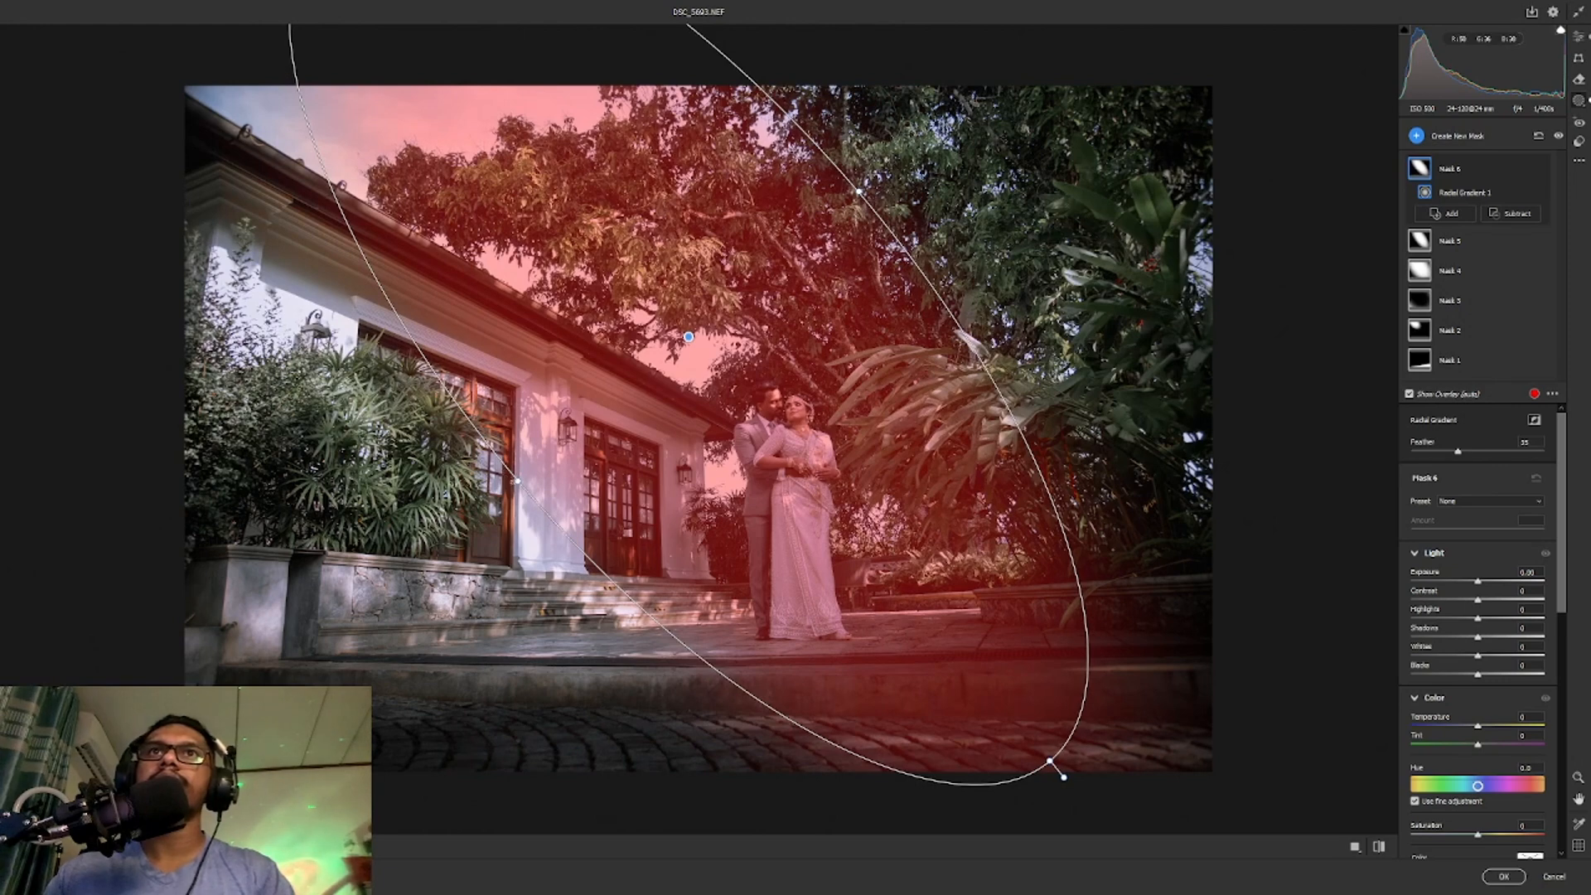
left_click_drag(860, 191, 942, 120)
left_click(1480, 583)
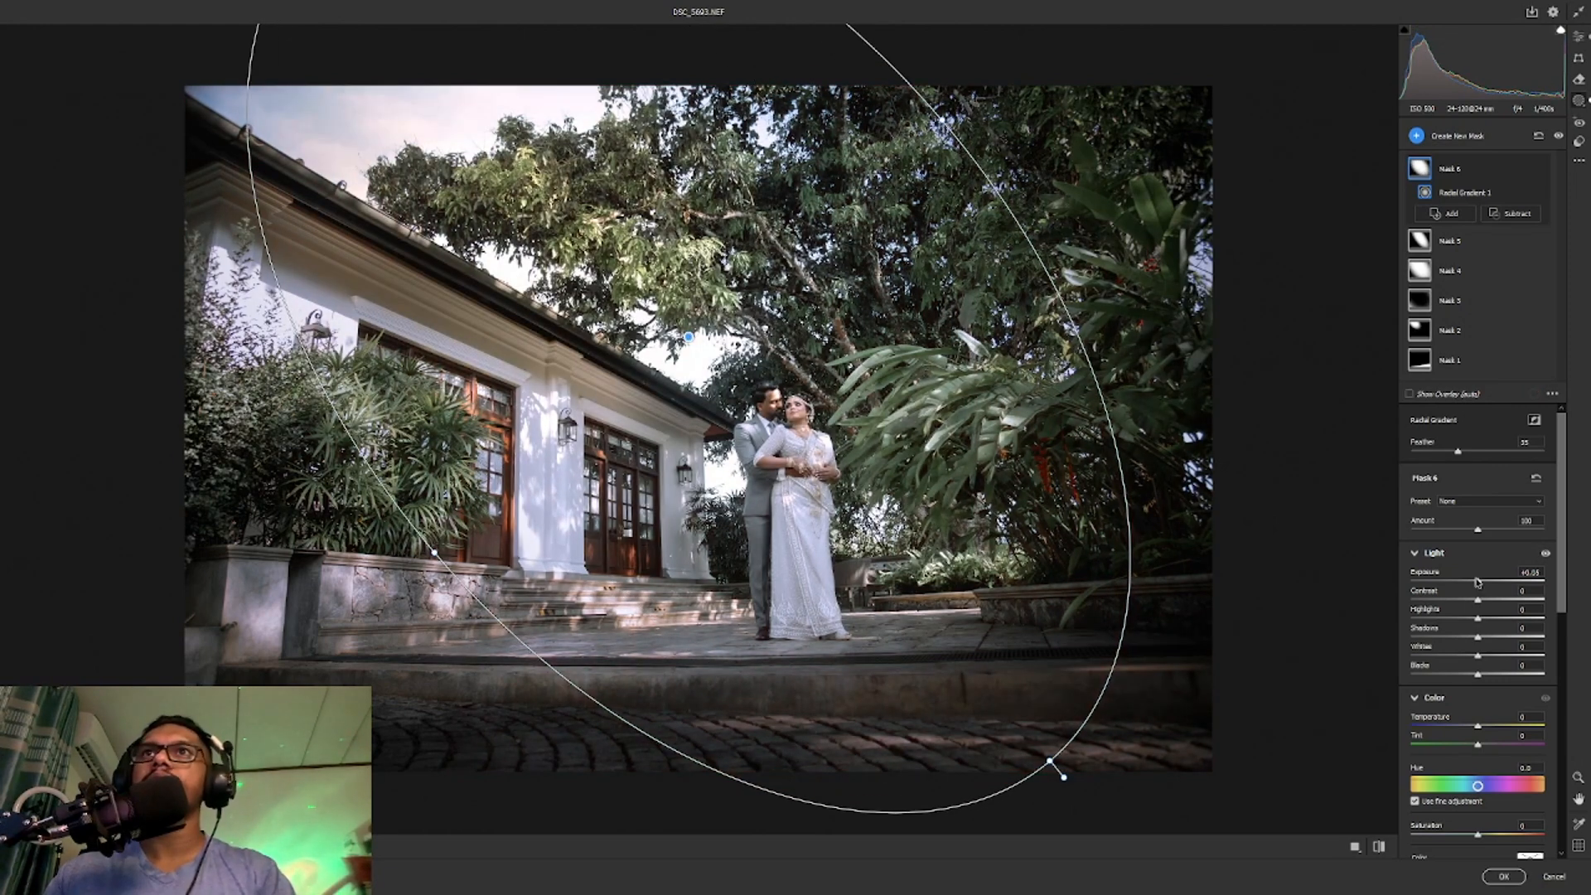
left_click_drag(1488, 655, 1485, 659)
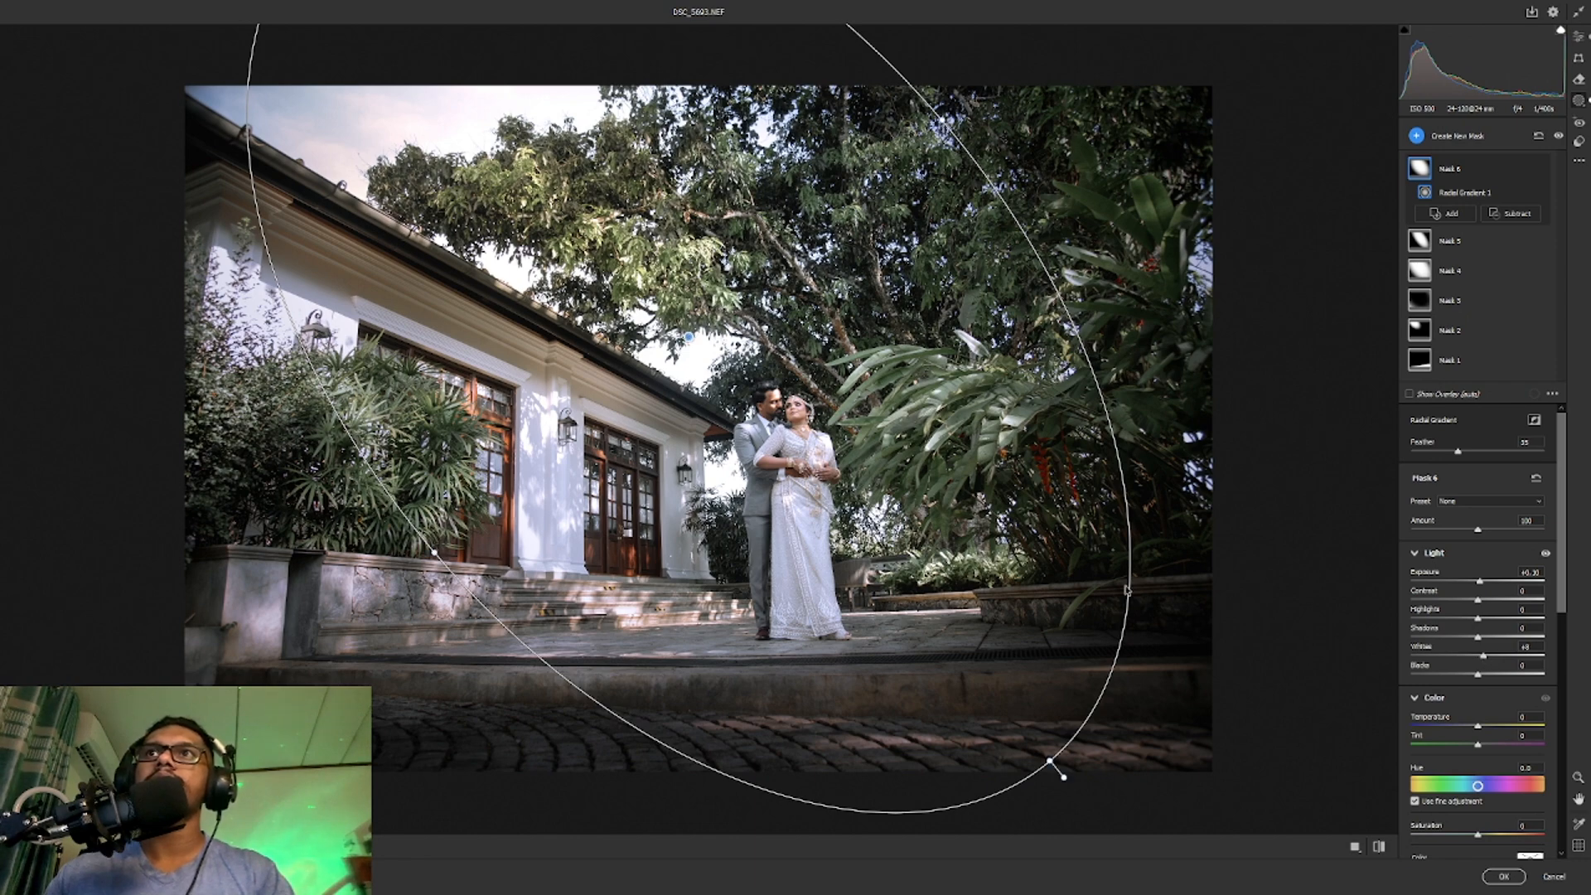
left_click(1056, 768)
scroll(925, 525, "down", 1)
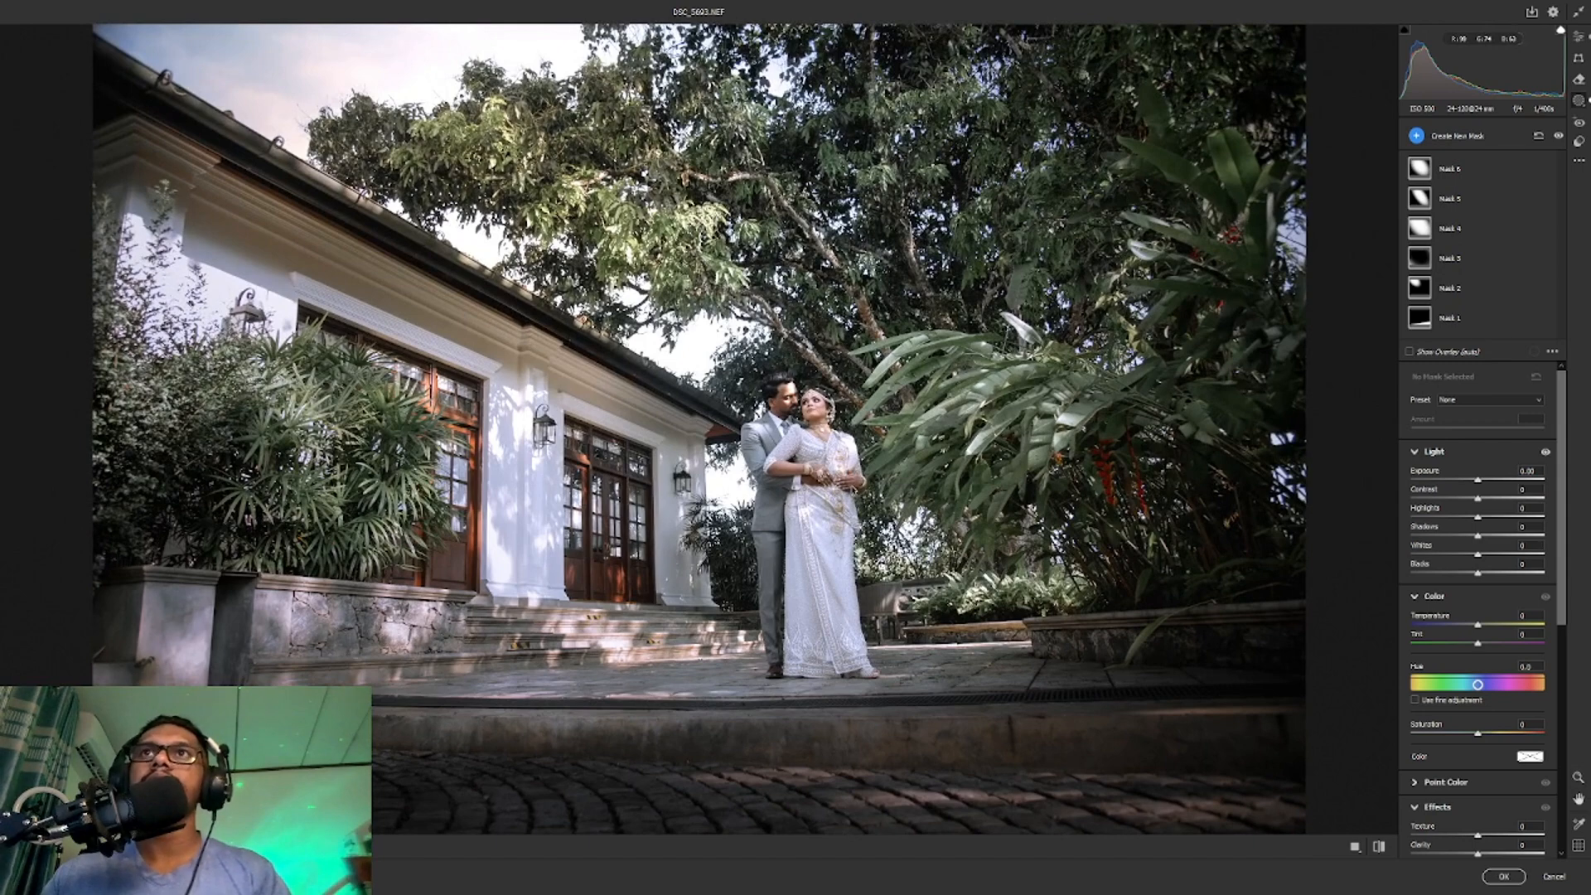
key("Return")
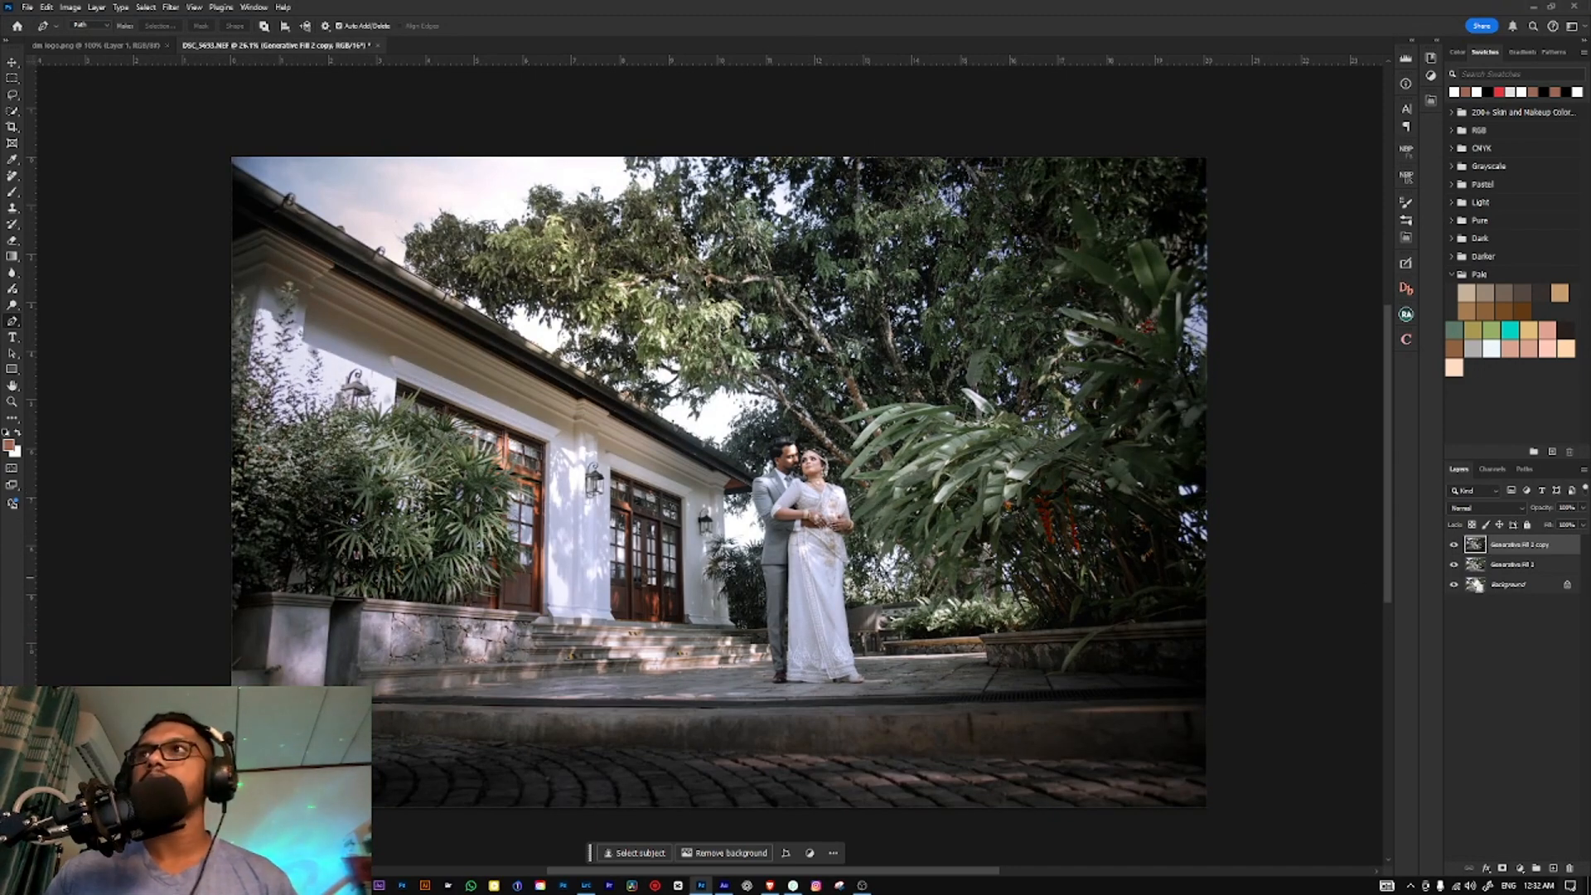
Step: Compare the graded photo with the original by isolating the Background layer and restoring the other layers repeatedly
left_click(1453, 587, "alt")
left_click(1454, 588, "alt")
left_click(1453, 588, "alt")
left_click(1454, 587, "alt")
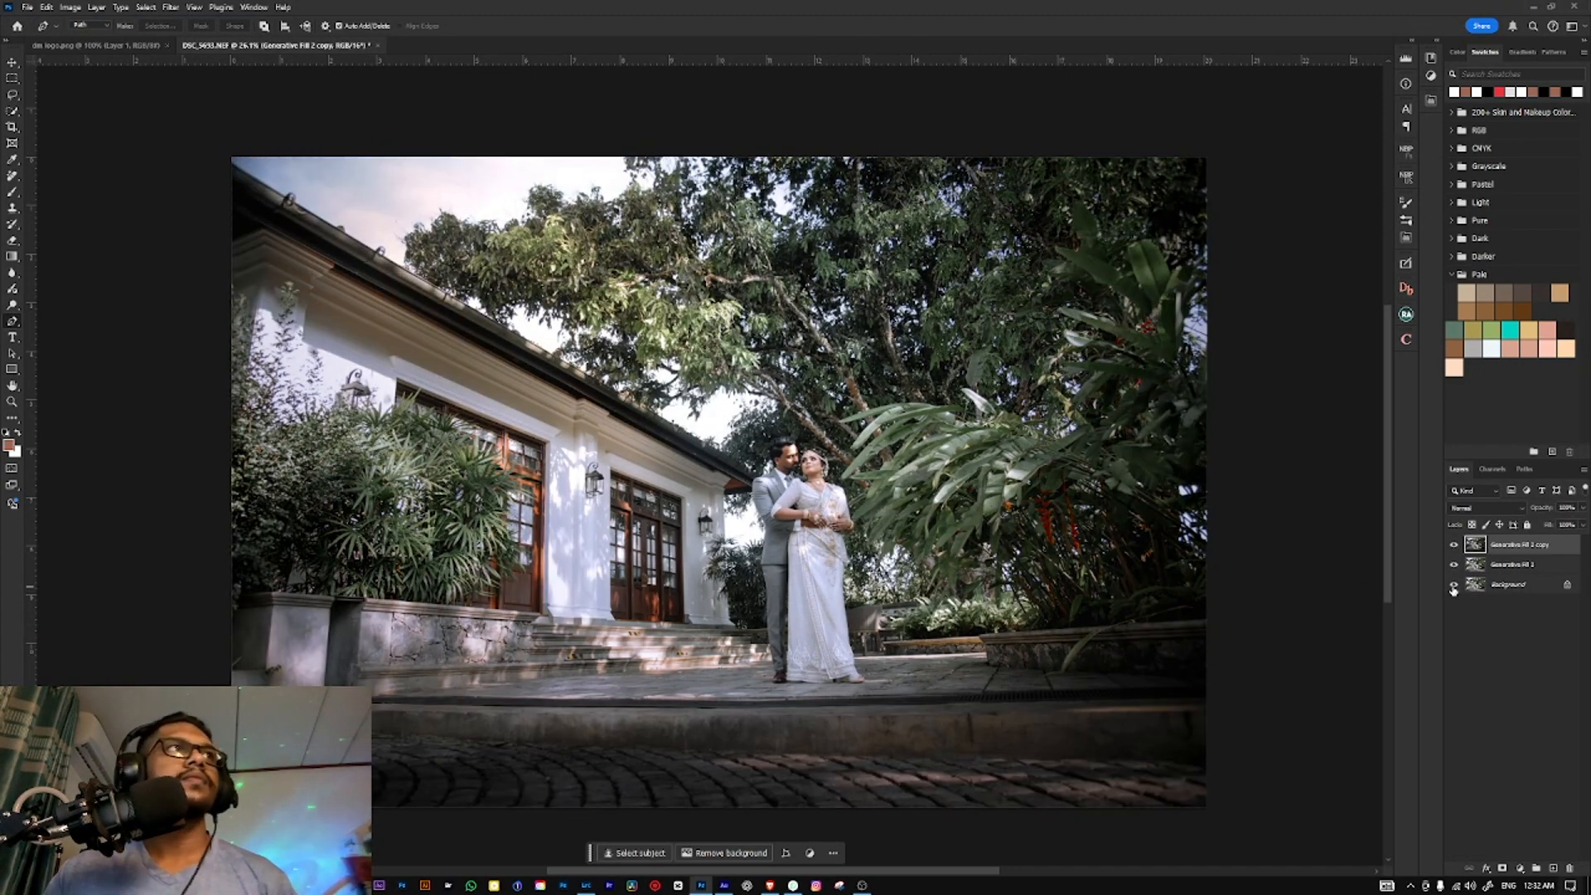
left_click(1454, 588, "alt")
left_click(1454, 588, "alt")
key("ctrl+0")
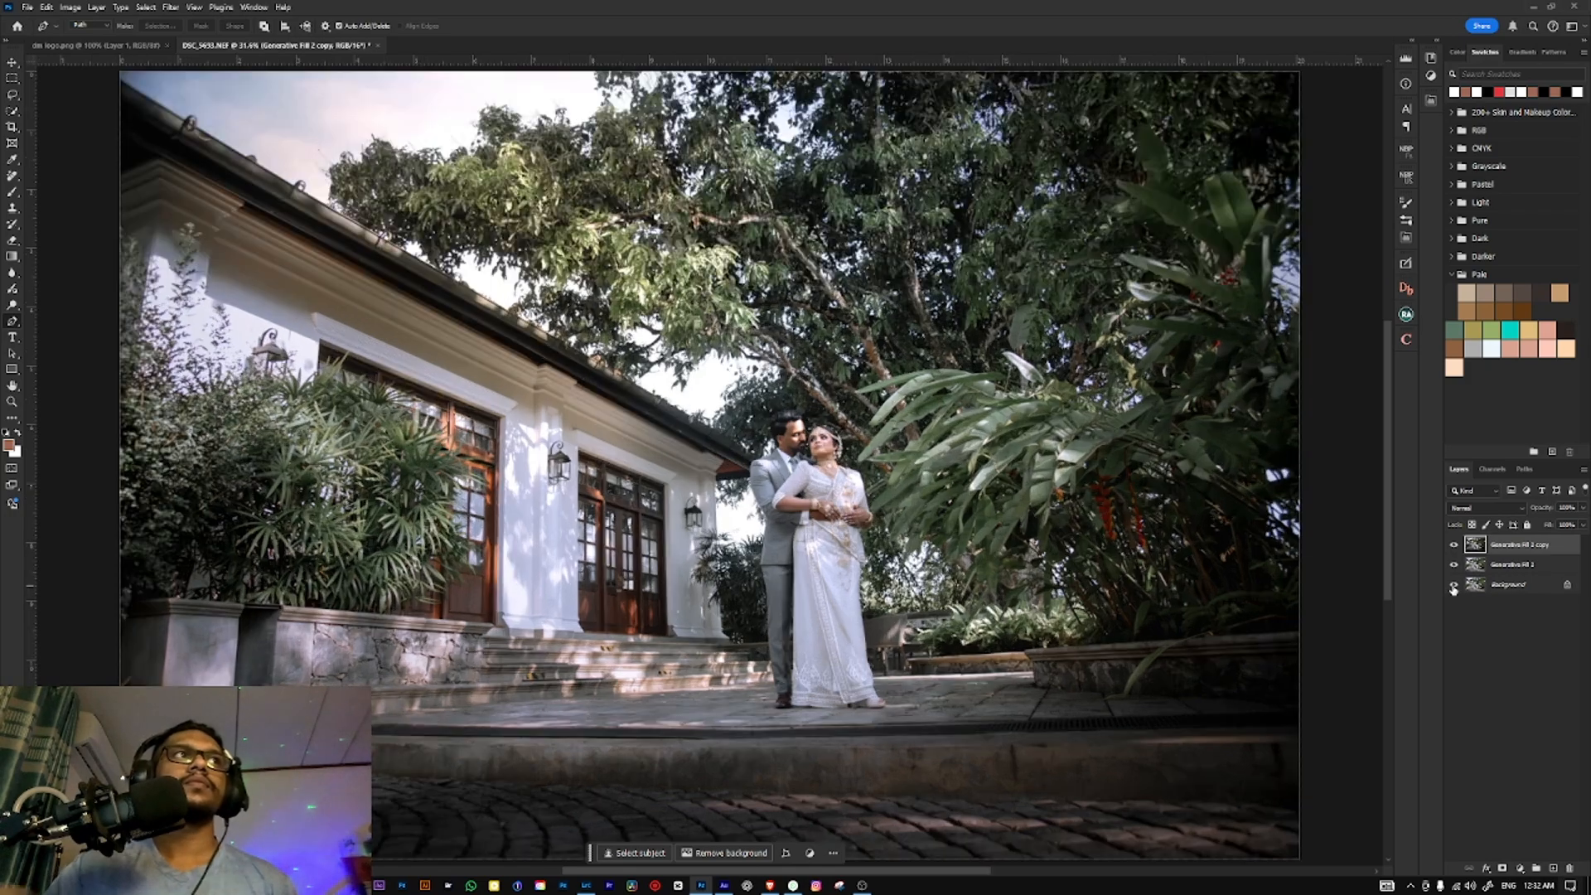
Step: Add a Selective Color adjustment layer with black about -35 in the reds and -17 in the yellows
scroll(1140, 647, "down", 4)
left_click_drag(1078, 632, 986, 630)
scroll(767, 497, "up", 5)
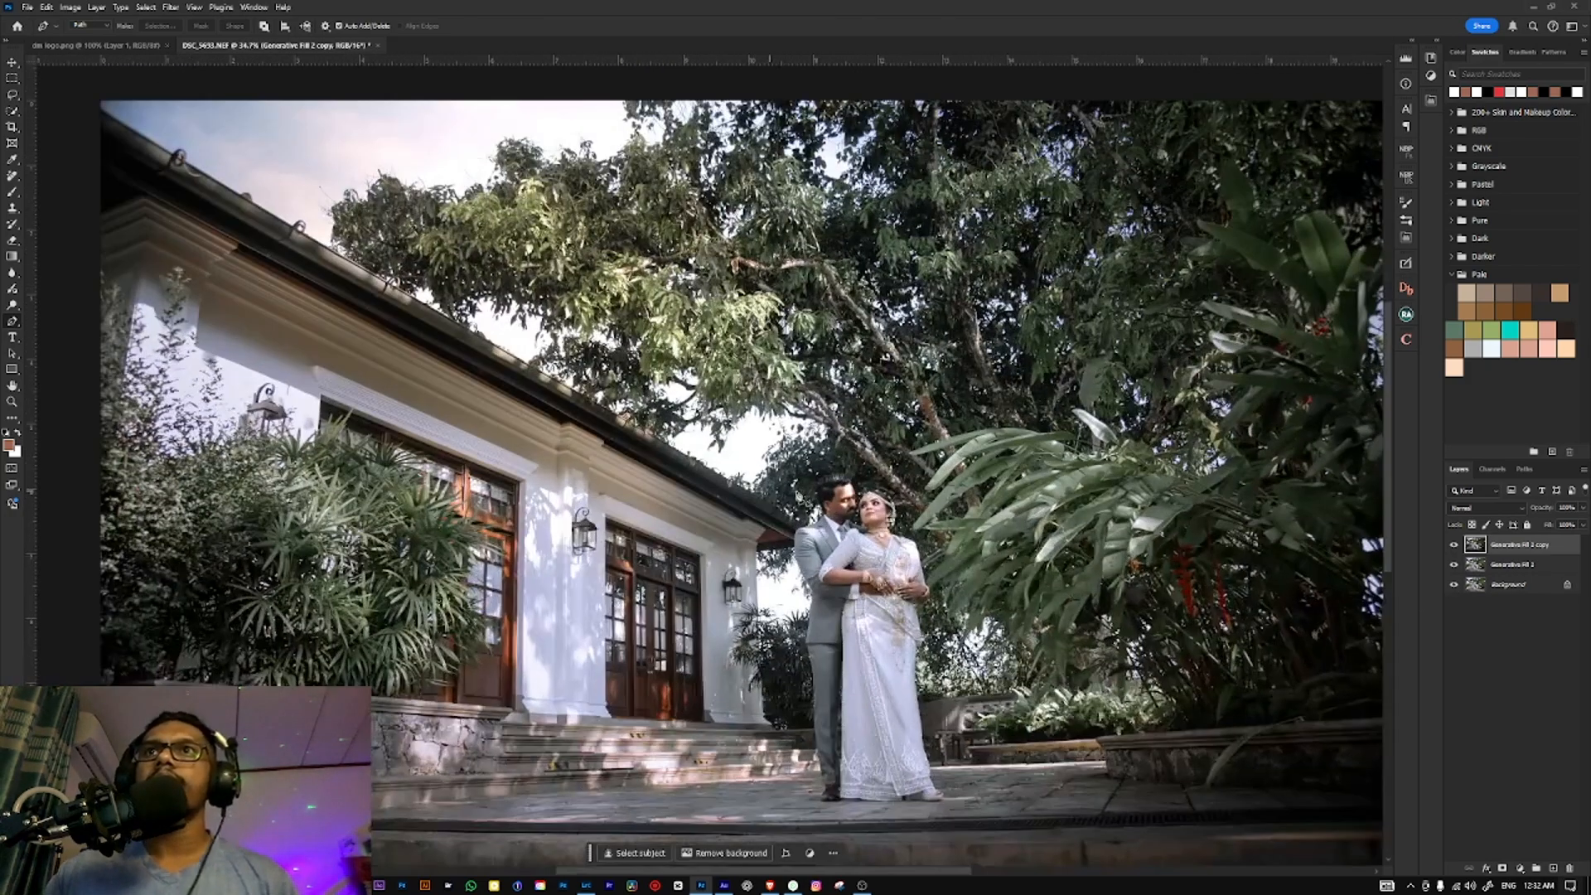
scroll(833, 614, "up", 2)
left_click(1520, 868)
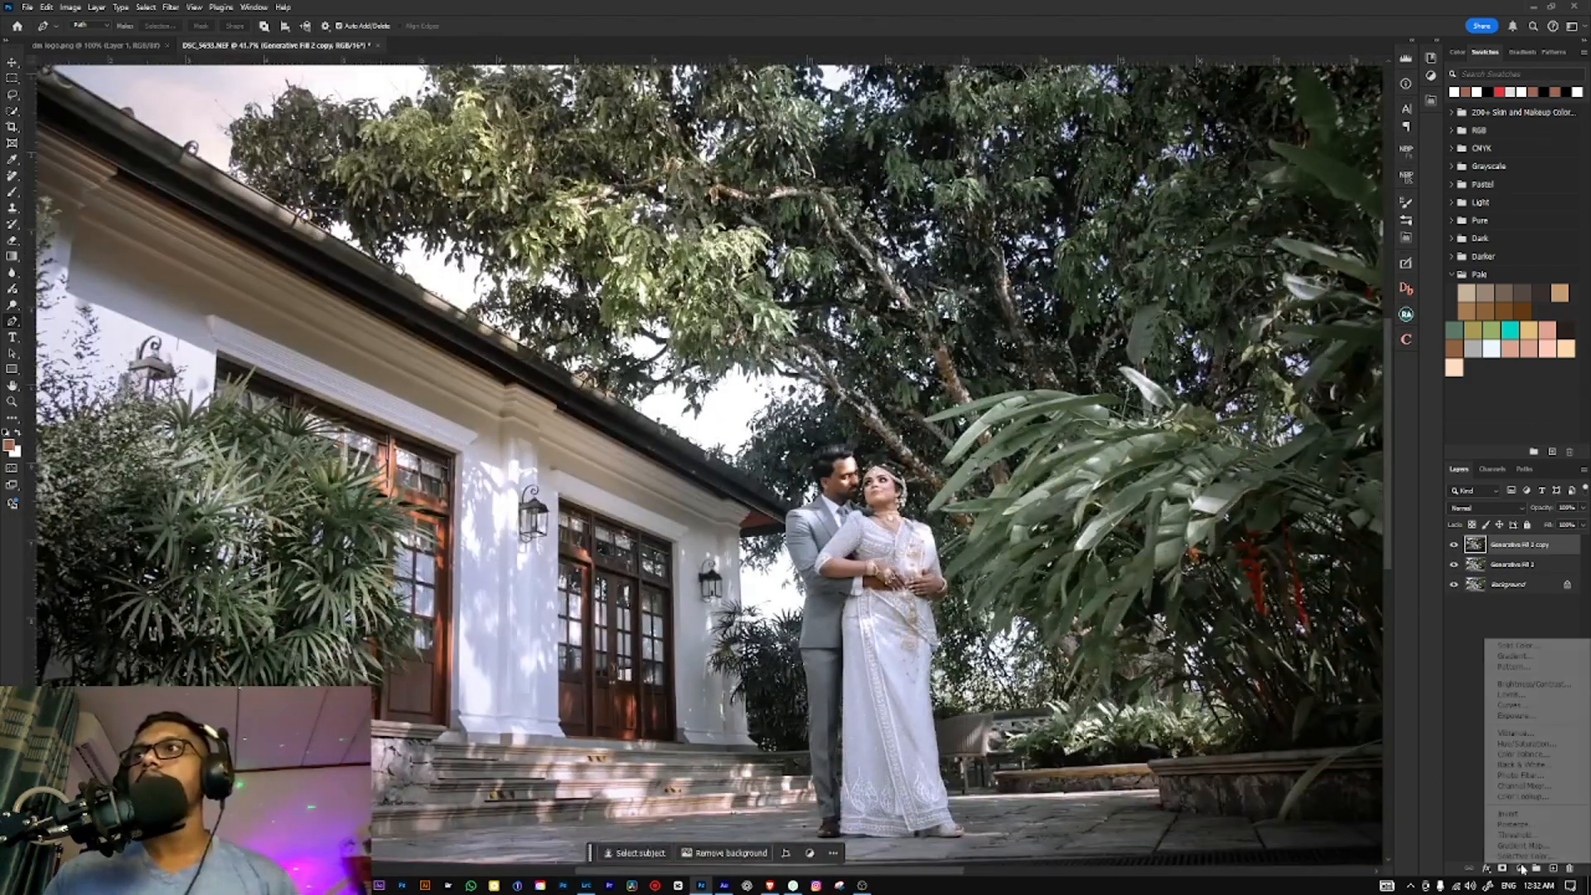
left_click(1525, 860)
left_click(1293, 150)
left_click(1273, 160)
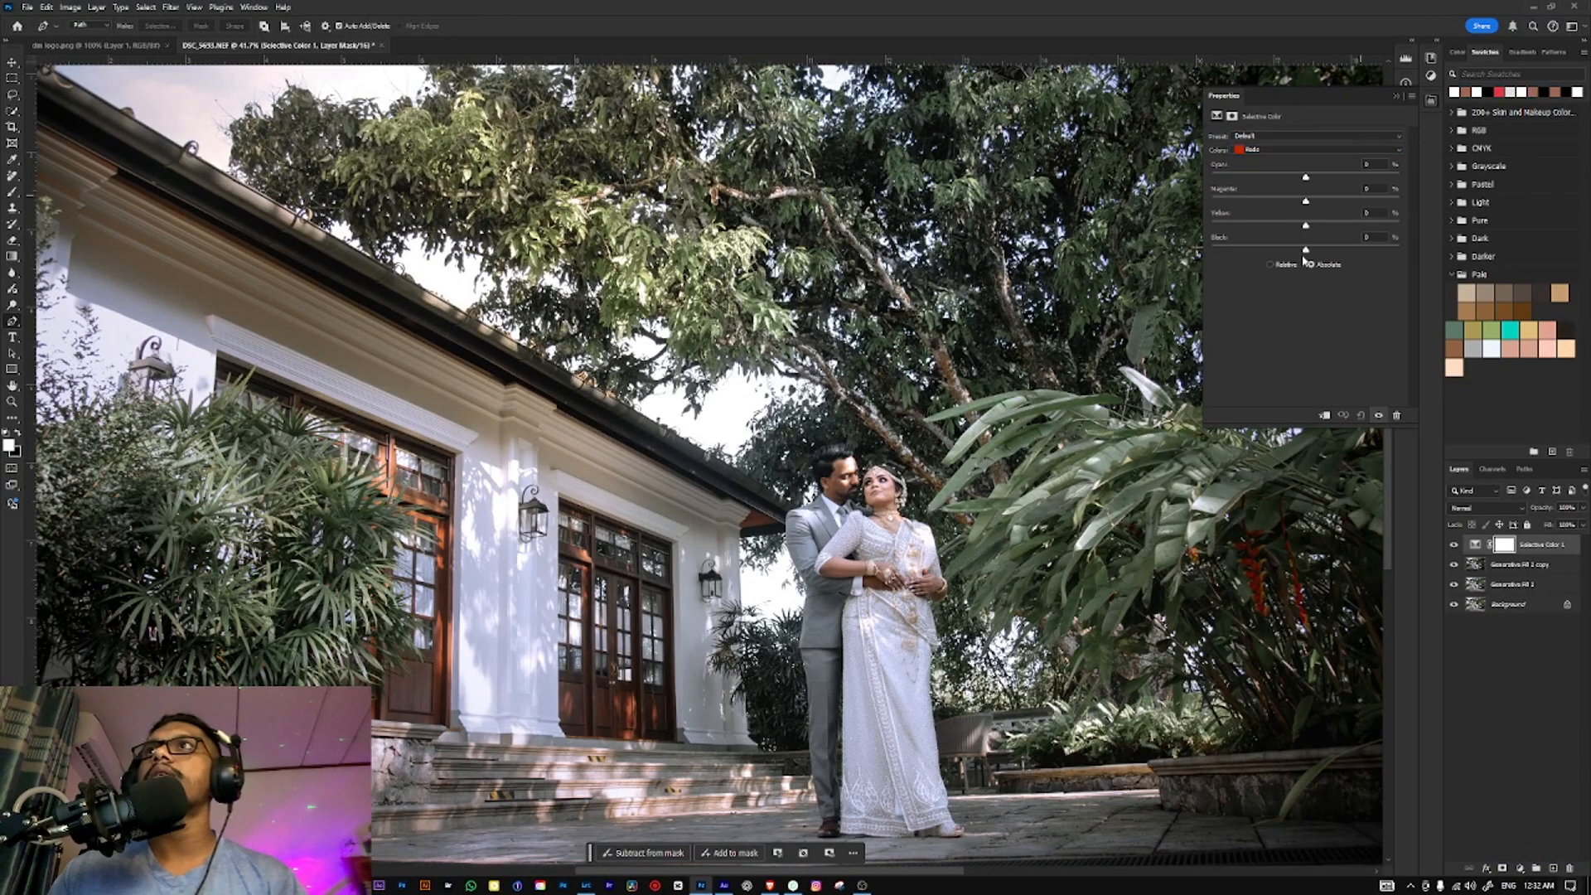
left_click_drag(1305, 249, 1276, 251)
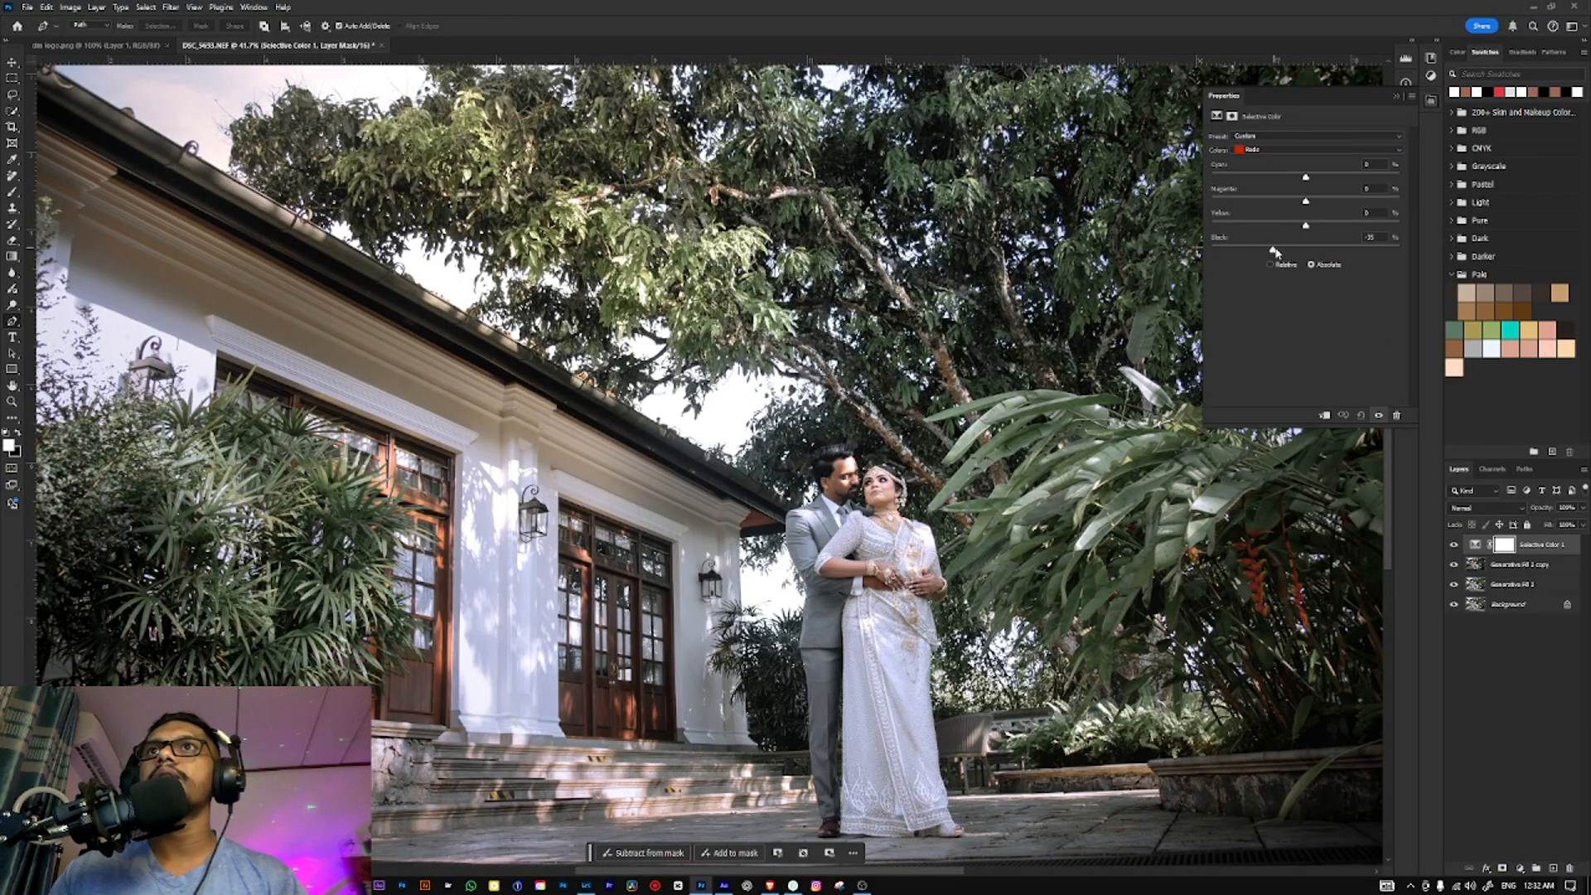
left_click(1286, 150)
left_click(1284, 172)
left_click_drag(1307, 250, 1279, 252)
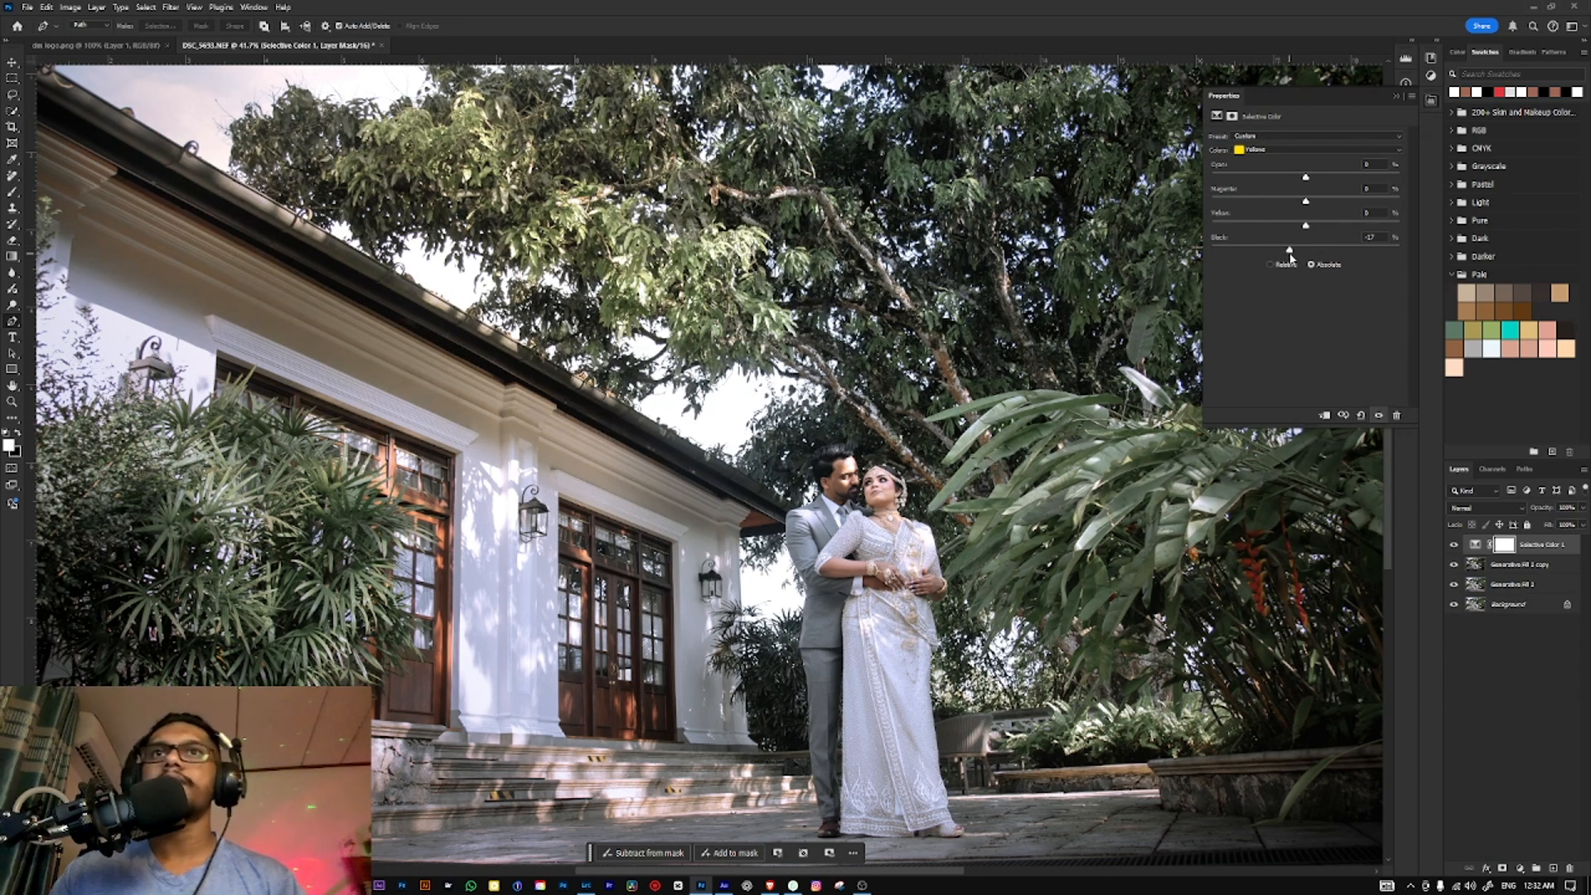
Step: Invert the Selective Color mask and paint the adjustment back in over the couple's faces
key("ctrl+i")
key("b")
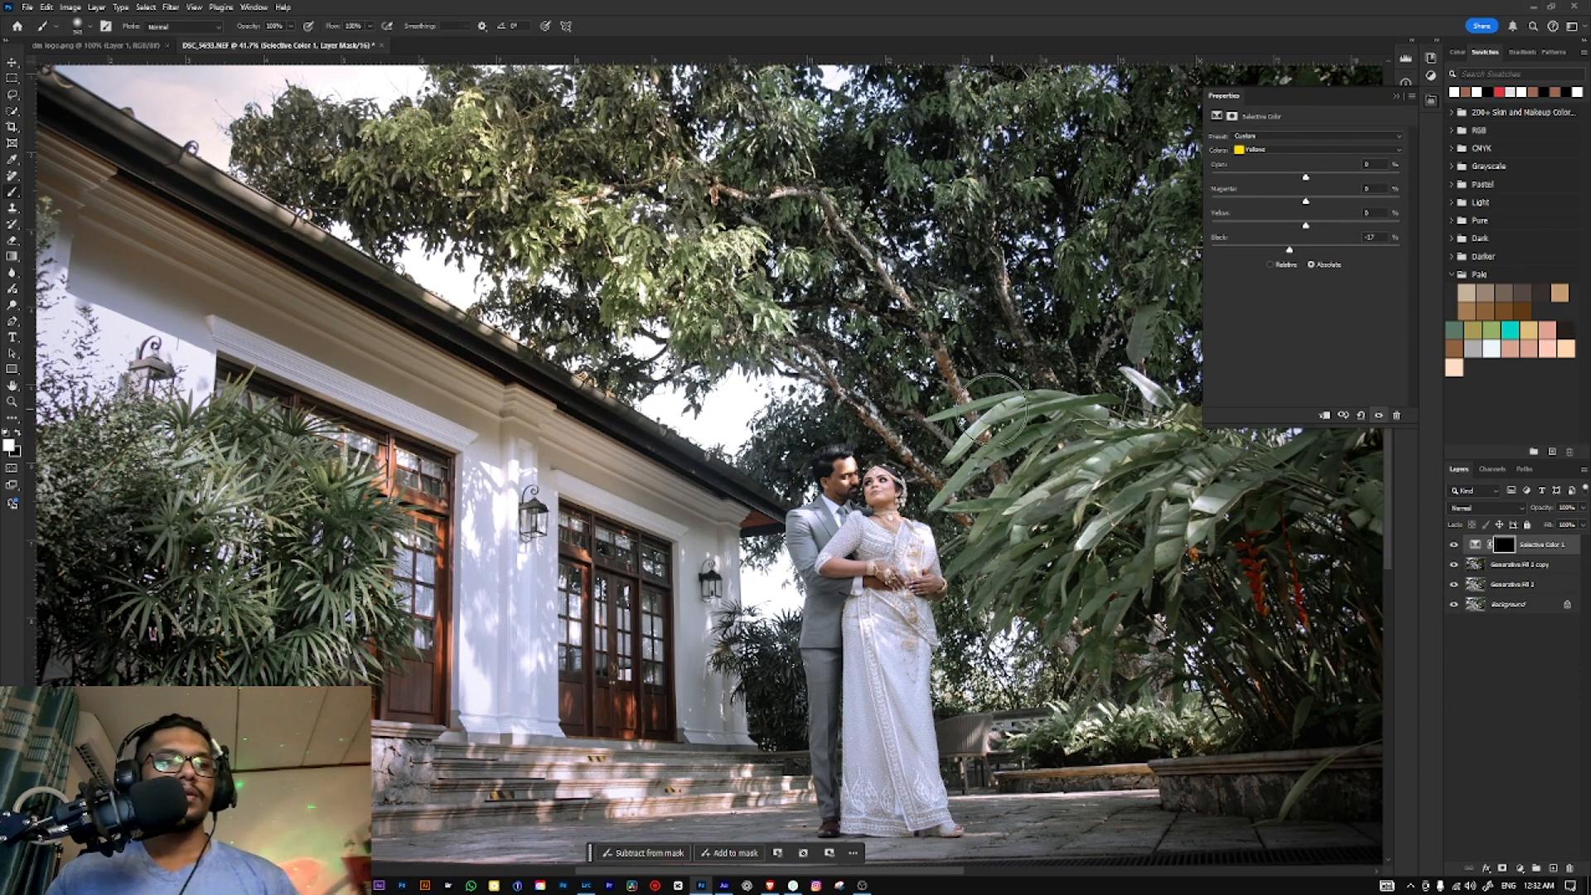
right_click(900, 485, "alt")
mouse_move(880, 484)
left_mouse_down()
mouse_move(889, 524)
mouse_move(834, 490)
left_mouse_up()
right_click(848, 563, "alt")
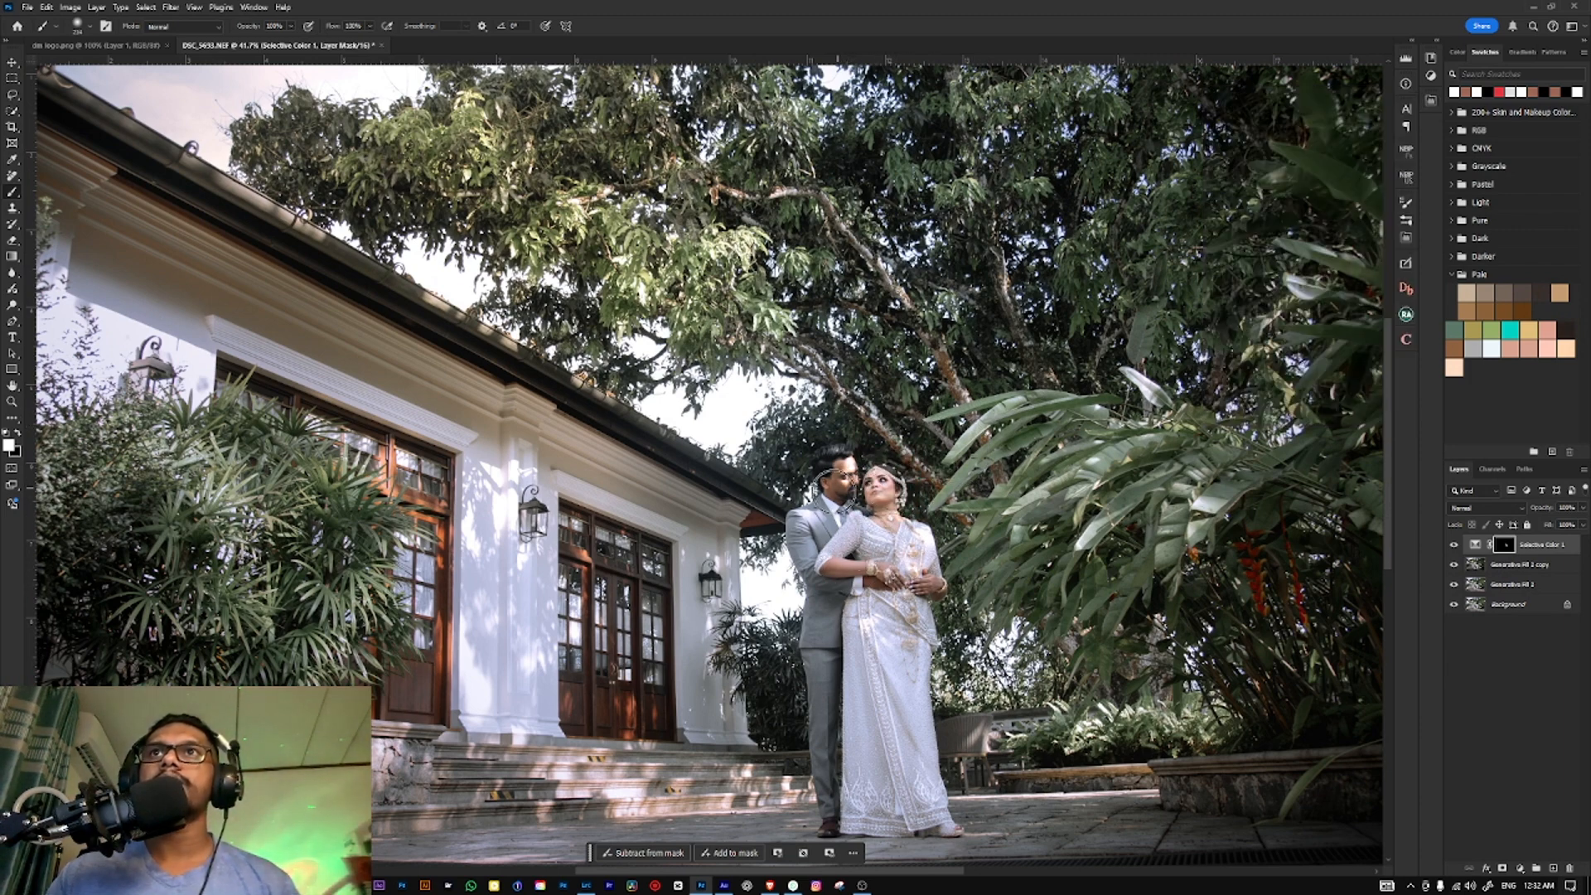
Step: Merge all layers above the Background into one and duplicate the merged layer
scroll(839, 496, "down", 2)
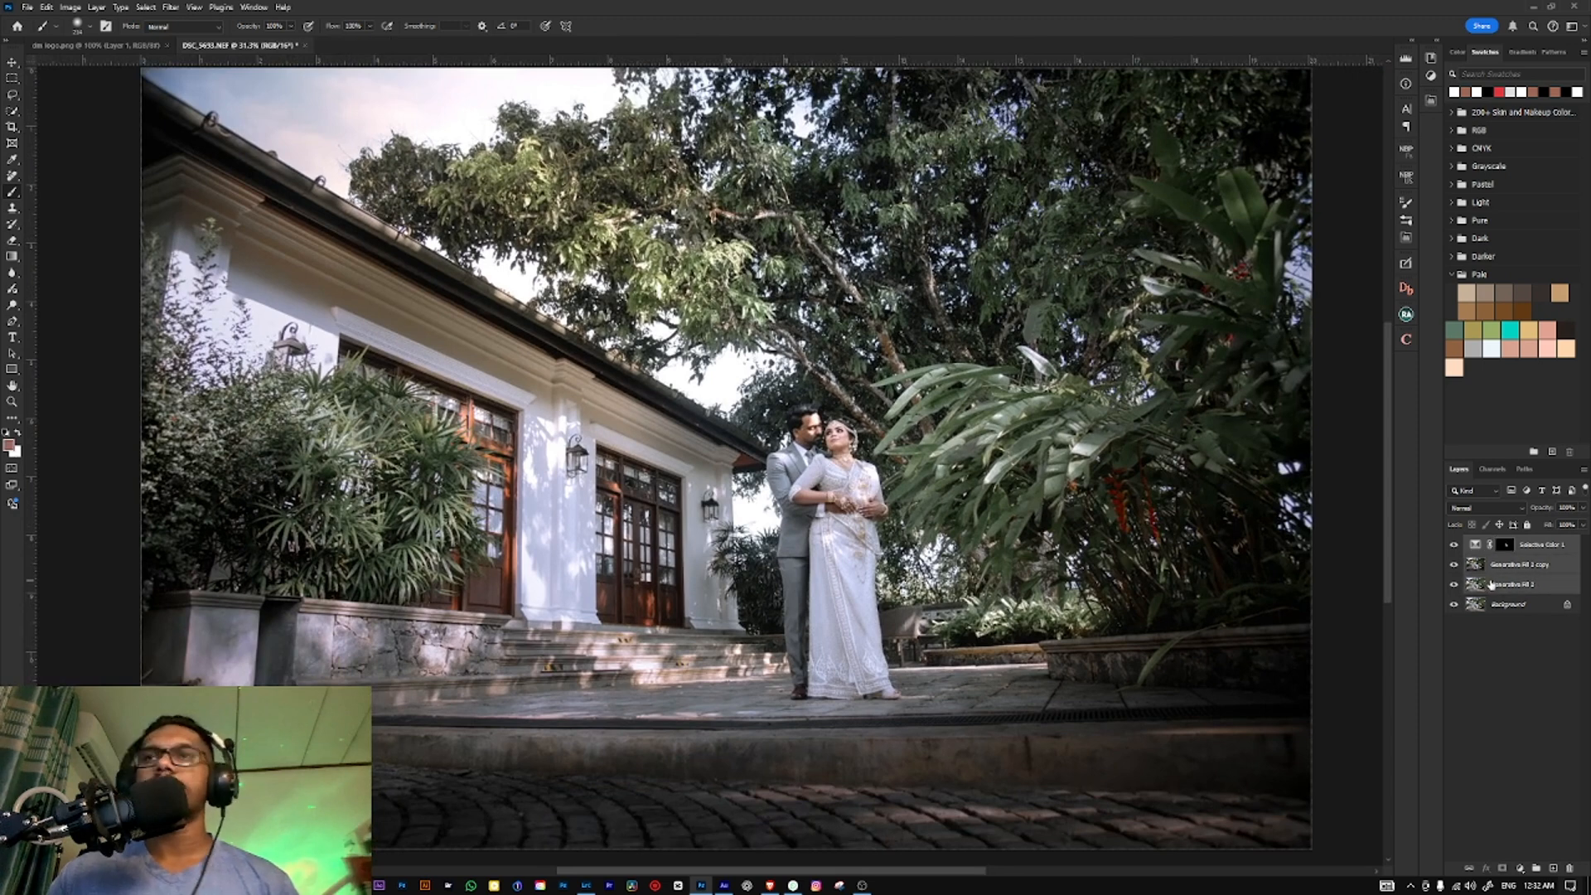
key("ctrl+j")
Step: Add a Selective Color layer with yellow -3 in the whites, and merge and duplicate the layers above the Background
left_click(1521, 869)
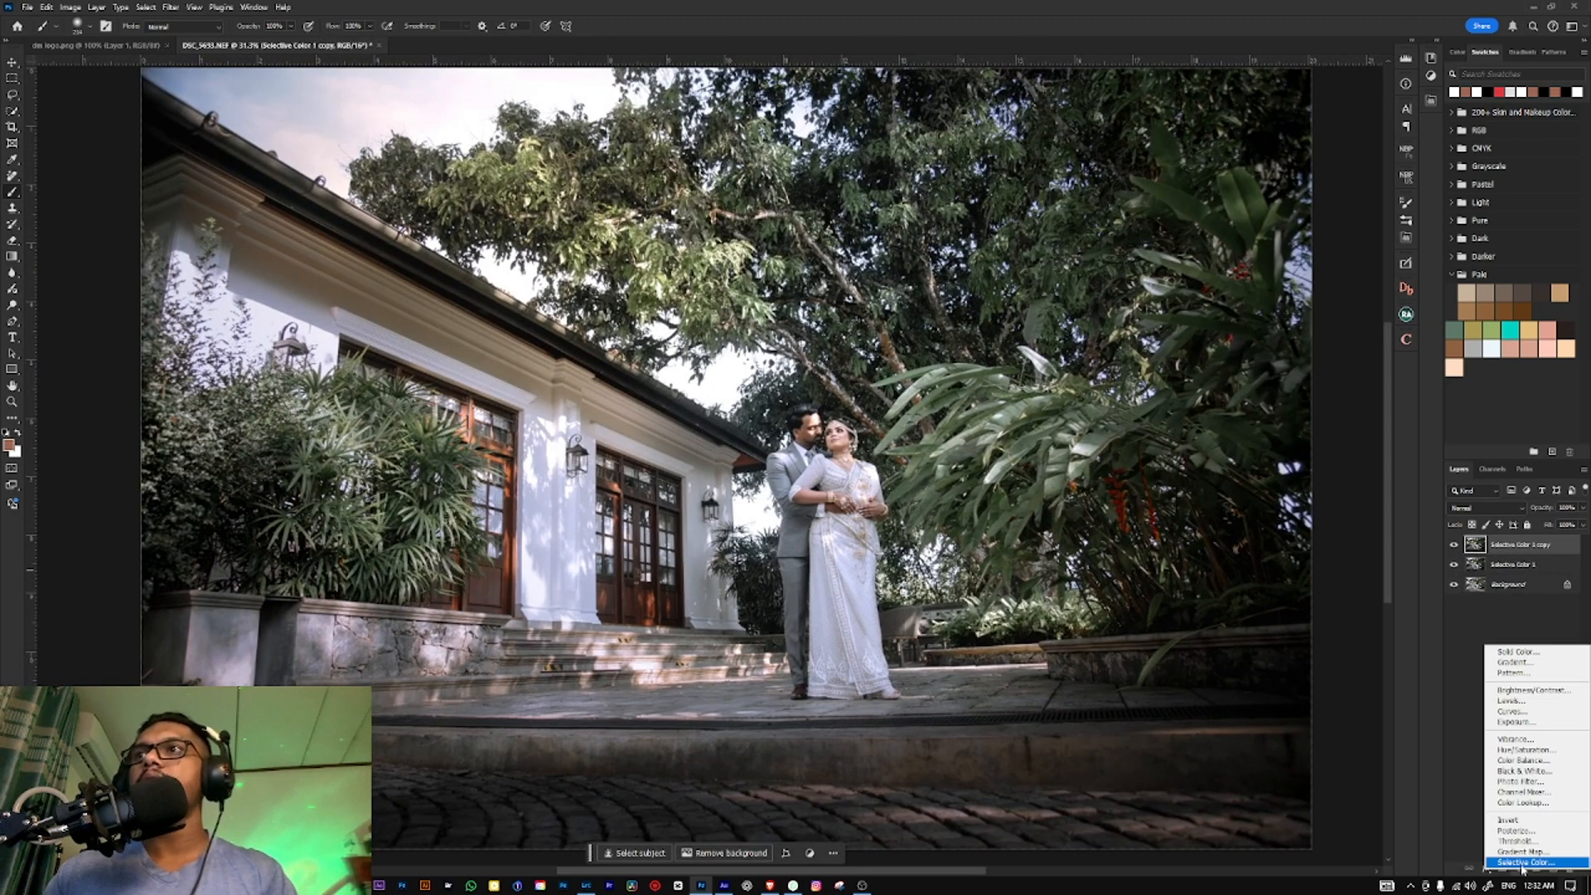
left_click(1525, 870)
left_click(1289, 150)
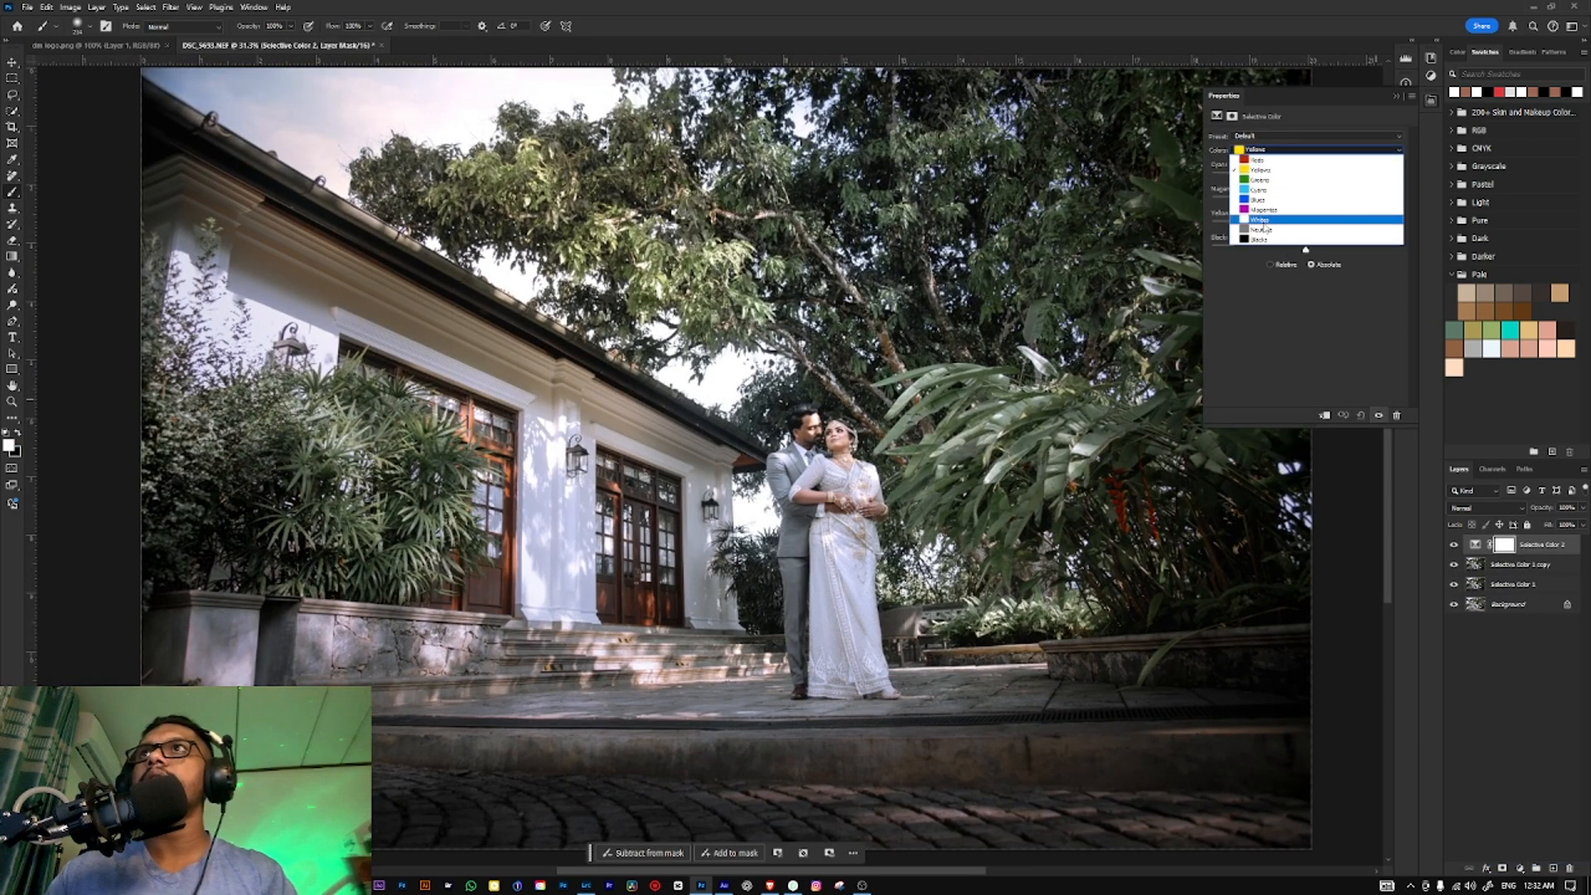
left_click(1302, 213)
left_click_drag(1307, 229, 1301, 230)
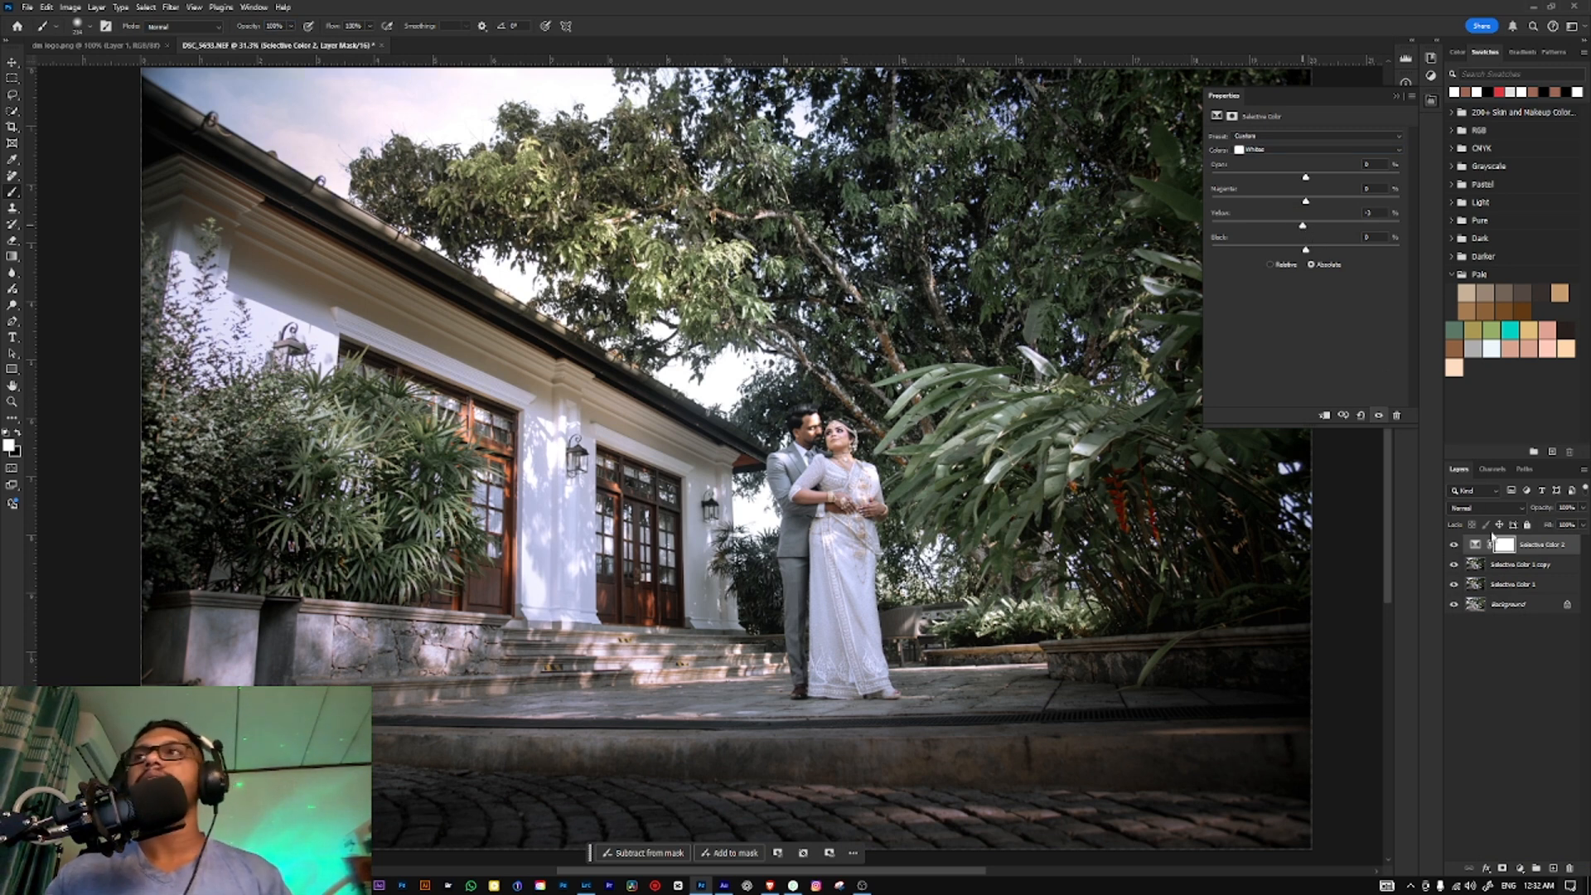
left_click(1501, 590, "shift")
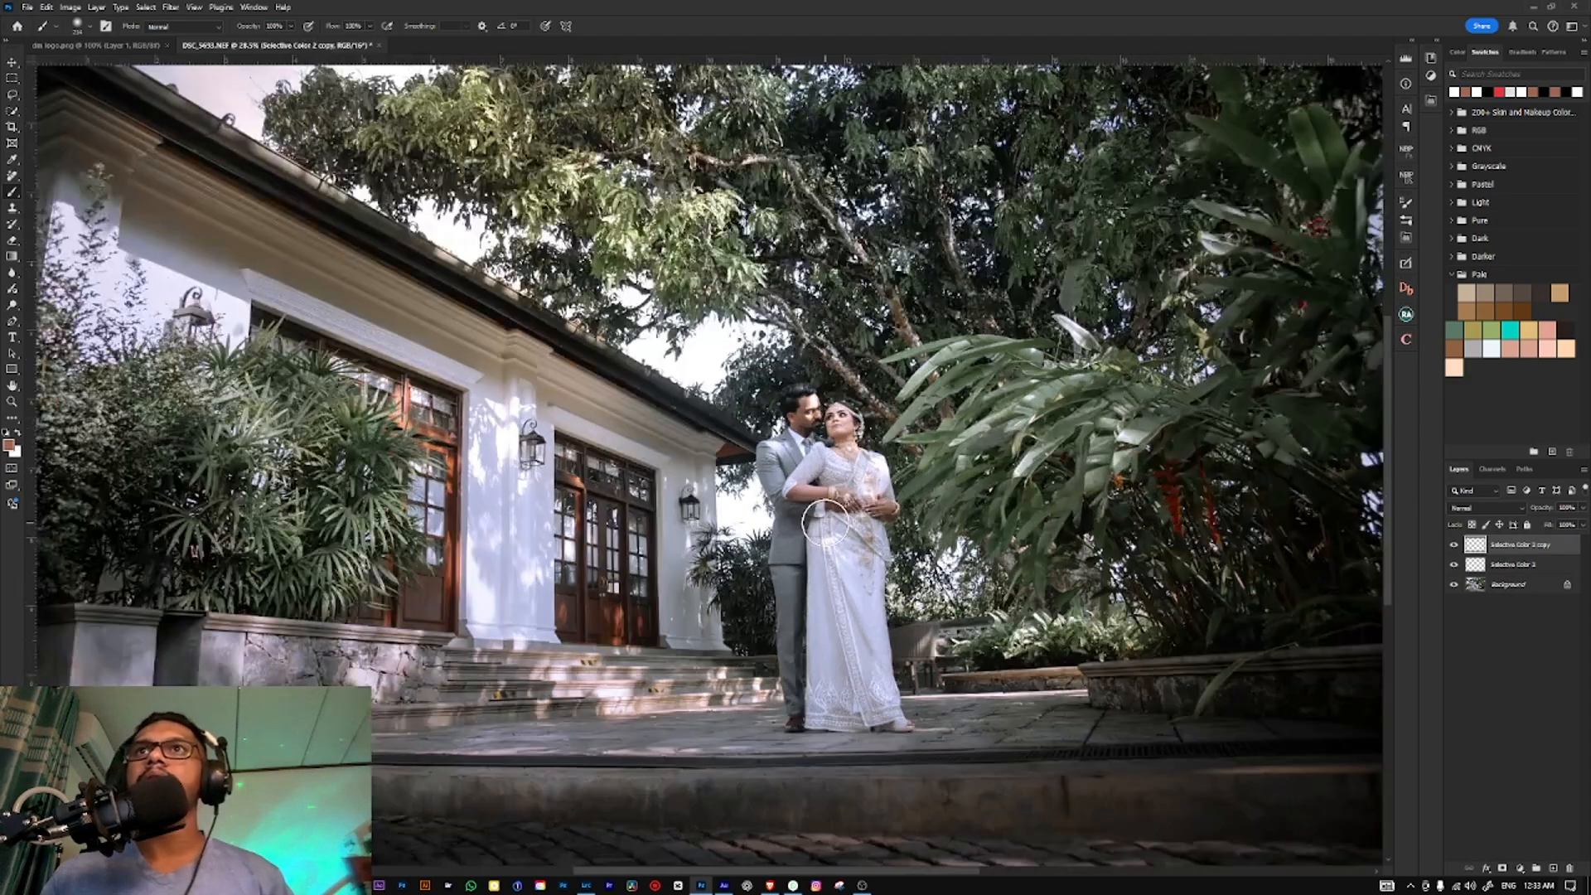
Step: Examine the couple up close and the whole photo to judge the colour correction
scroll(833, 505, "up", 3)
scroll(837, 498, "down", 2)
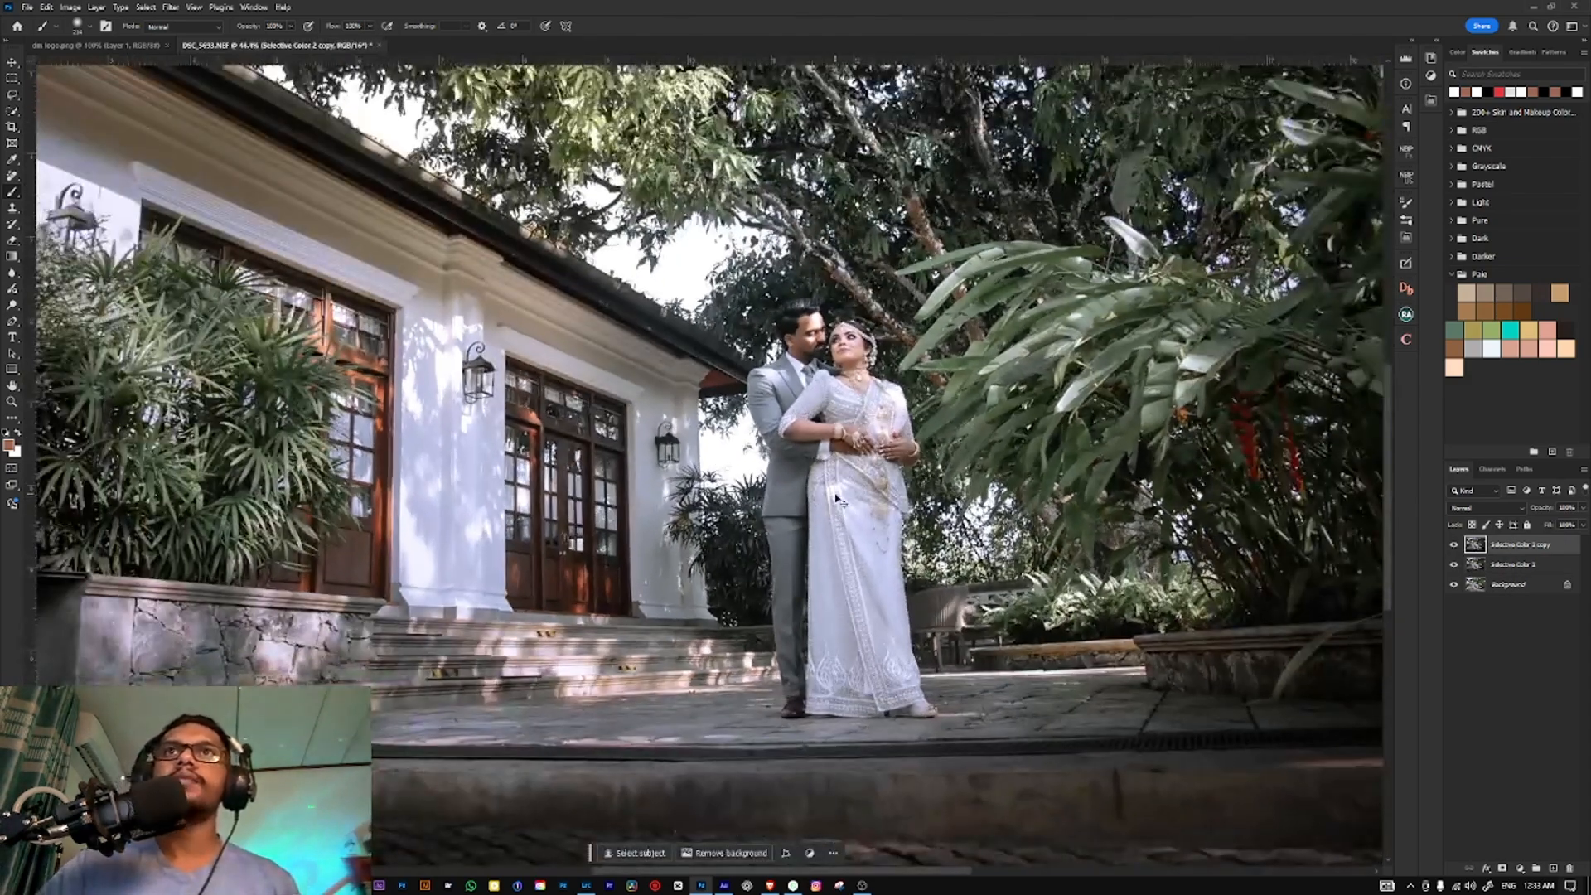
scroll(836, 498, "down", 2)
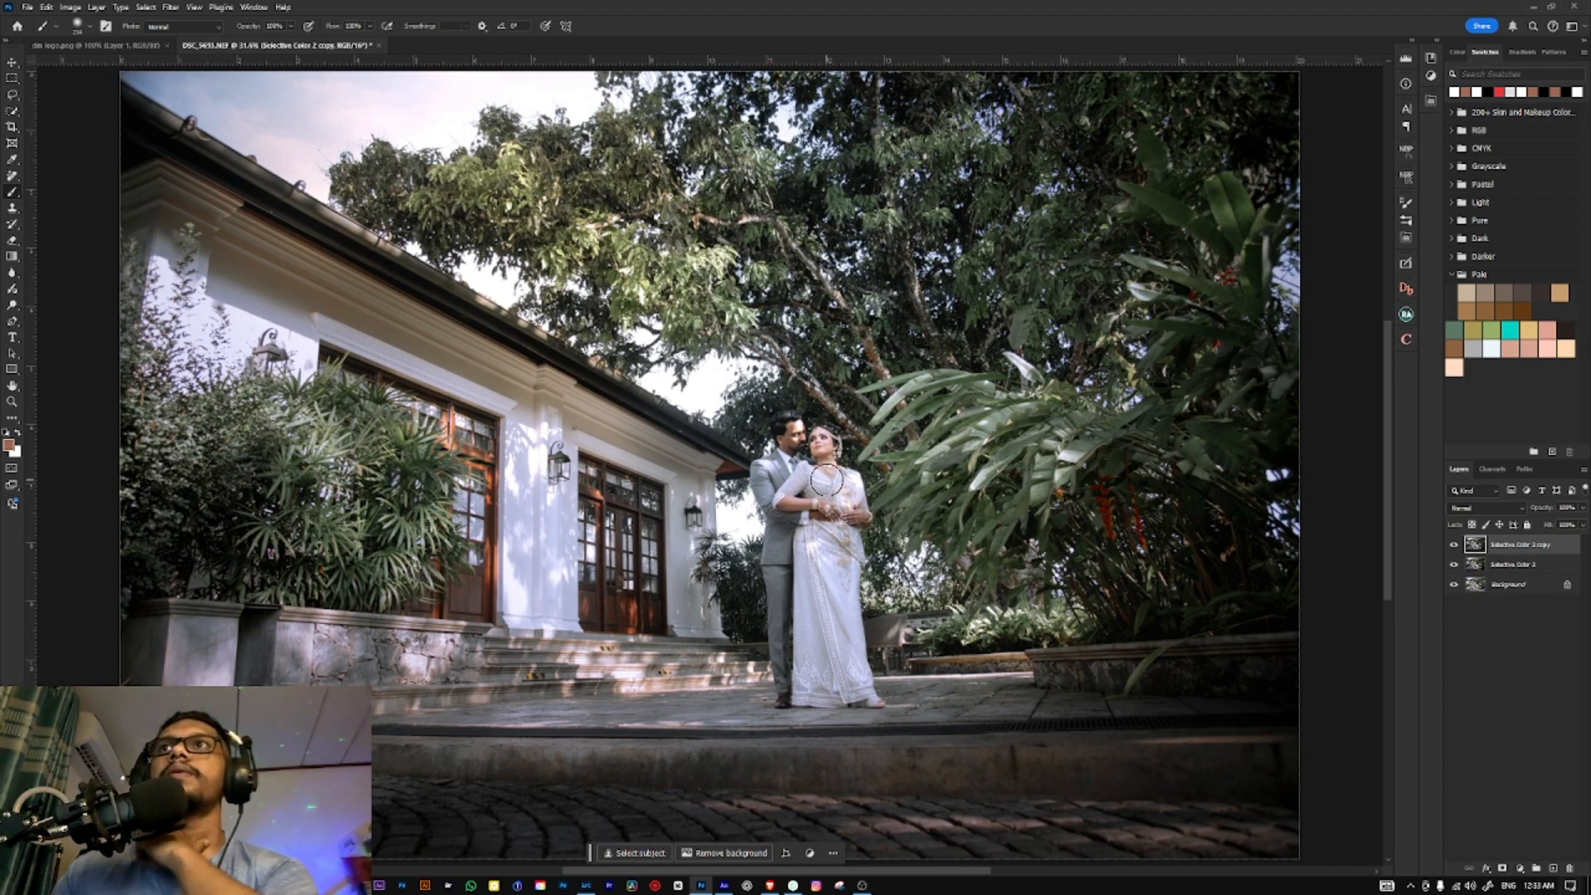
scroll(827, 478, "up", 3)
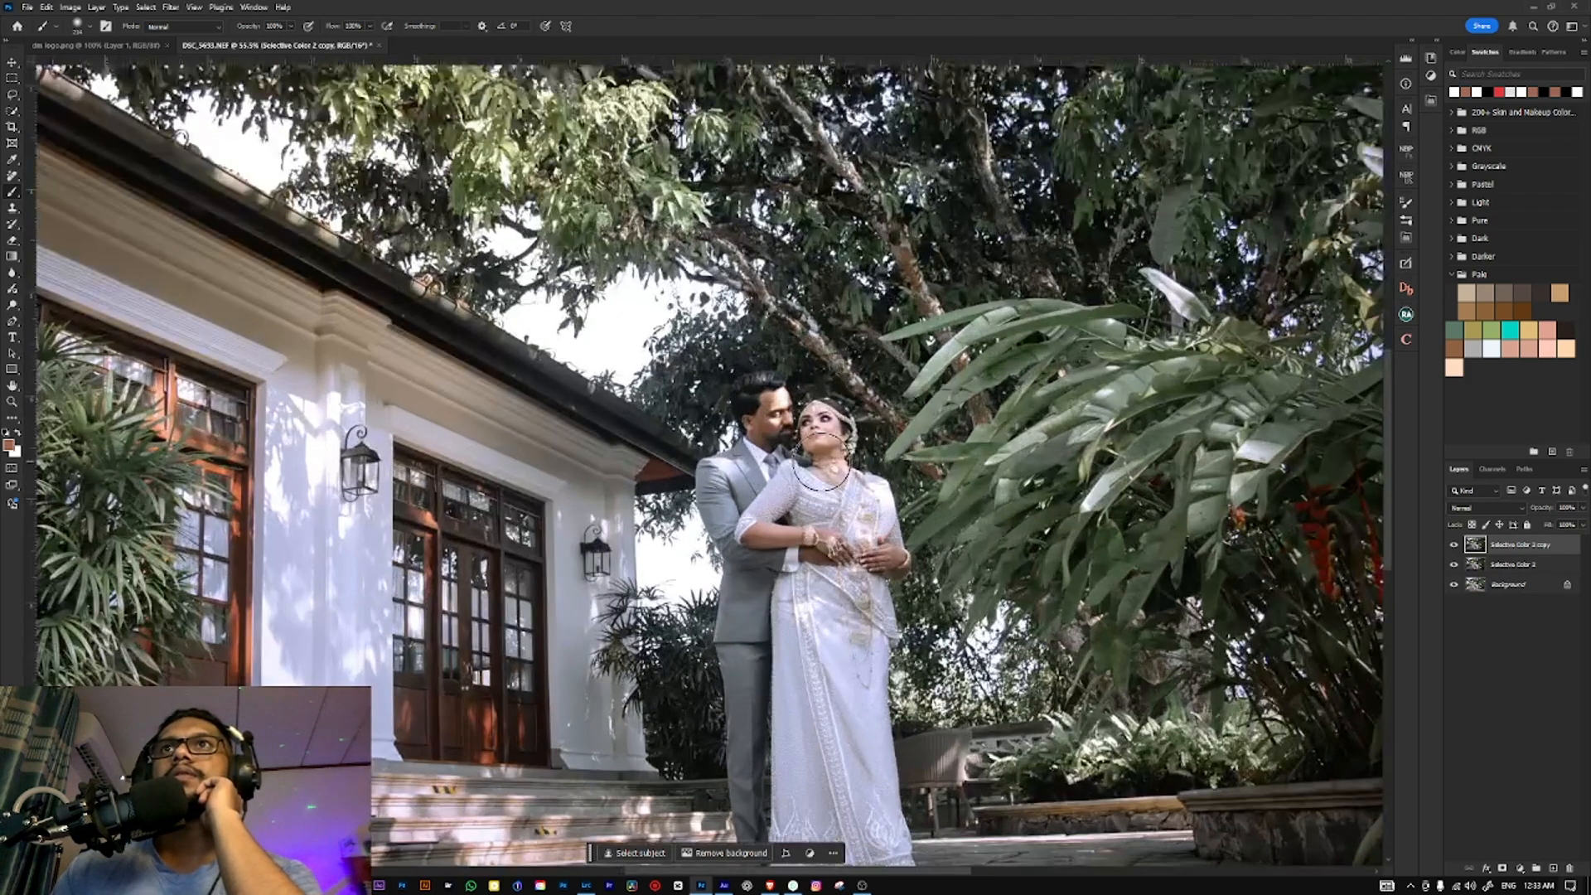
scroll(821, 462, "down", 3)
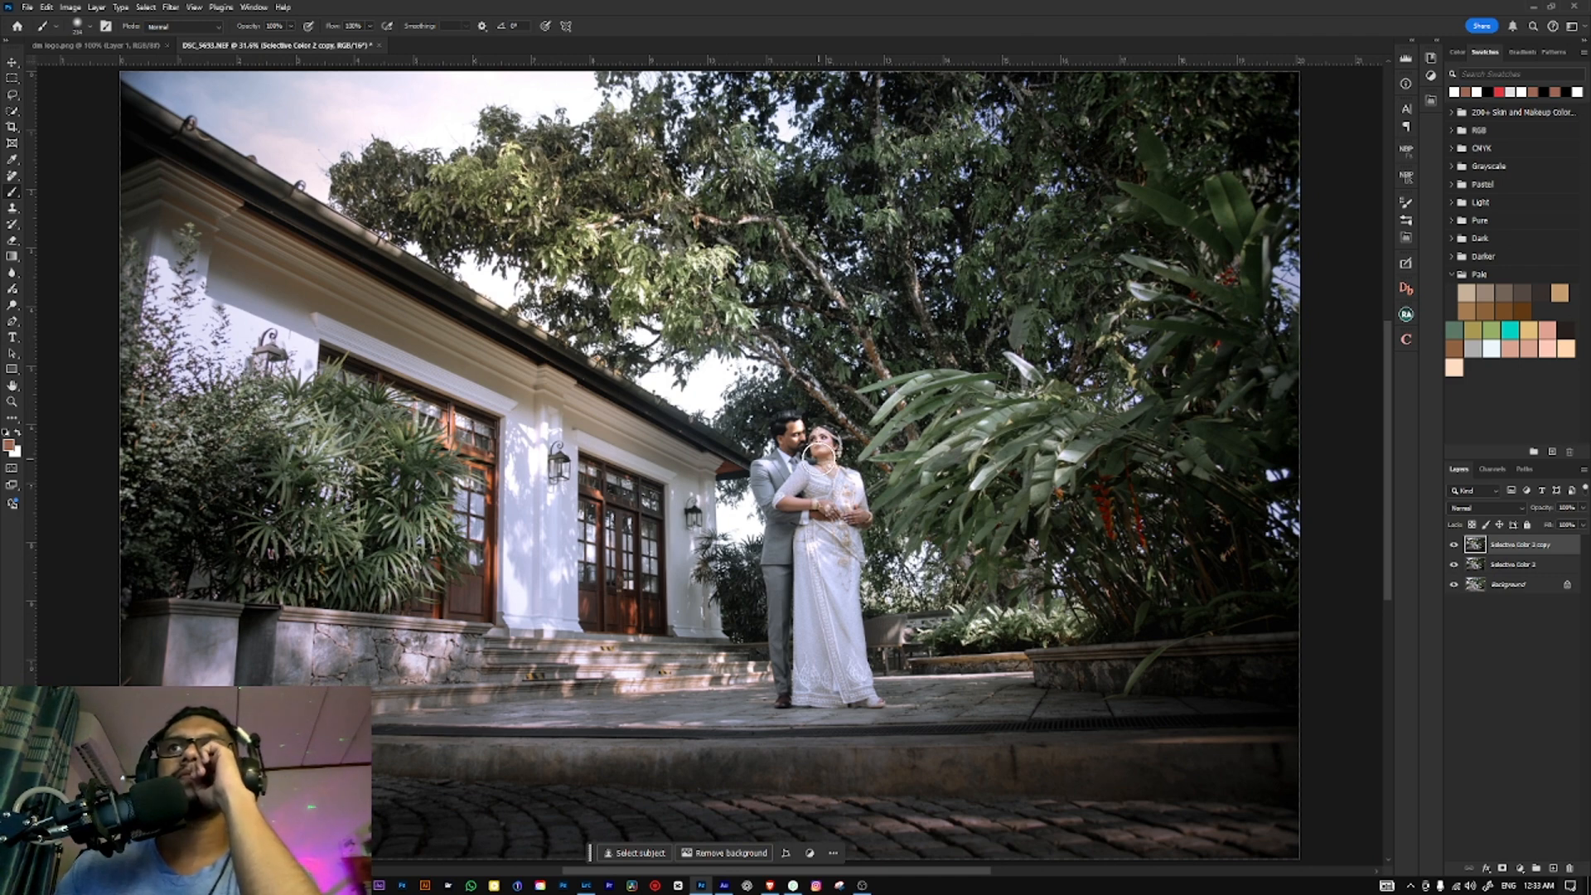
scroll(819, 452, "down", 1)
scroll(819, 453, "up", 1)
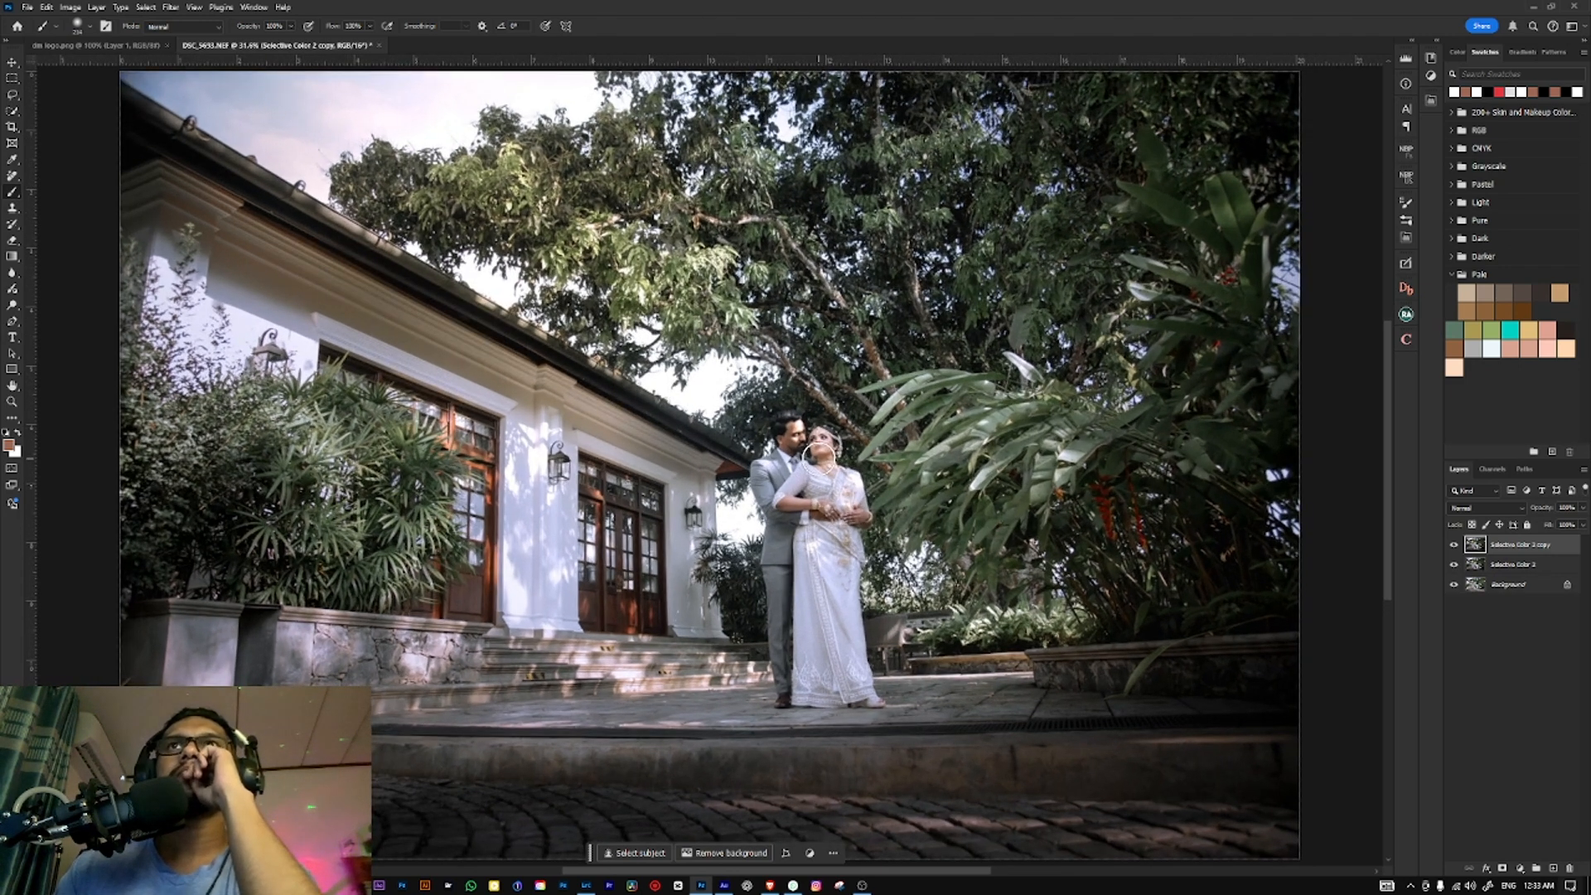
scroll(819, 453, "down", 1)
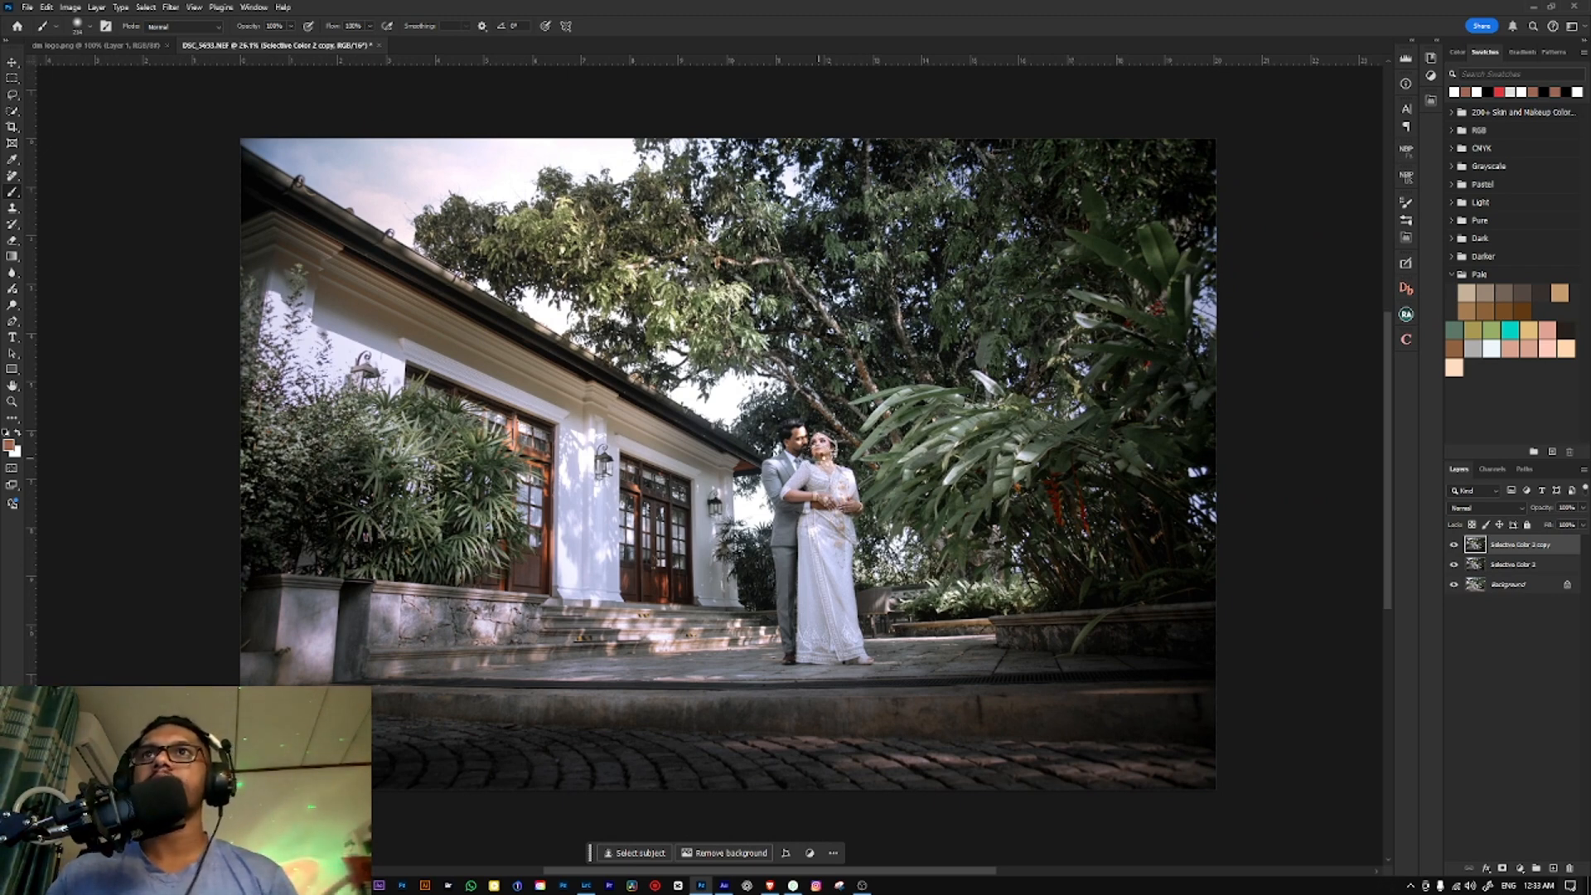
Step: Open the Camera Raw filter and add a tall radial gradient around the couple with whites +7 and a slightly warmer temperature
key("ctrl+shift+a")
key("shift+ctrl+a")
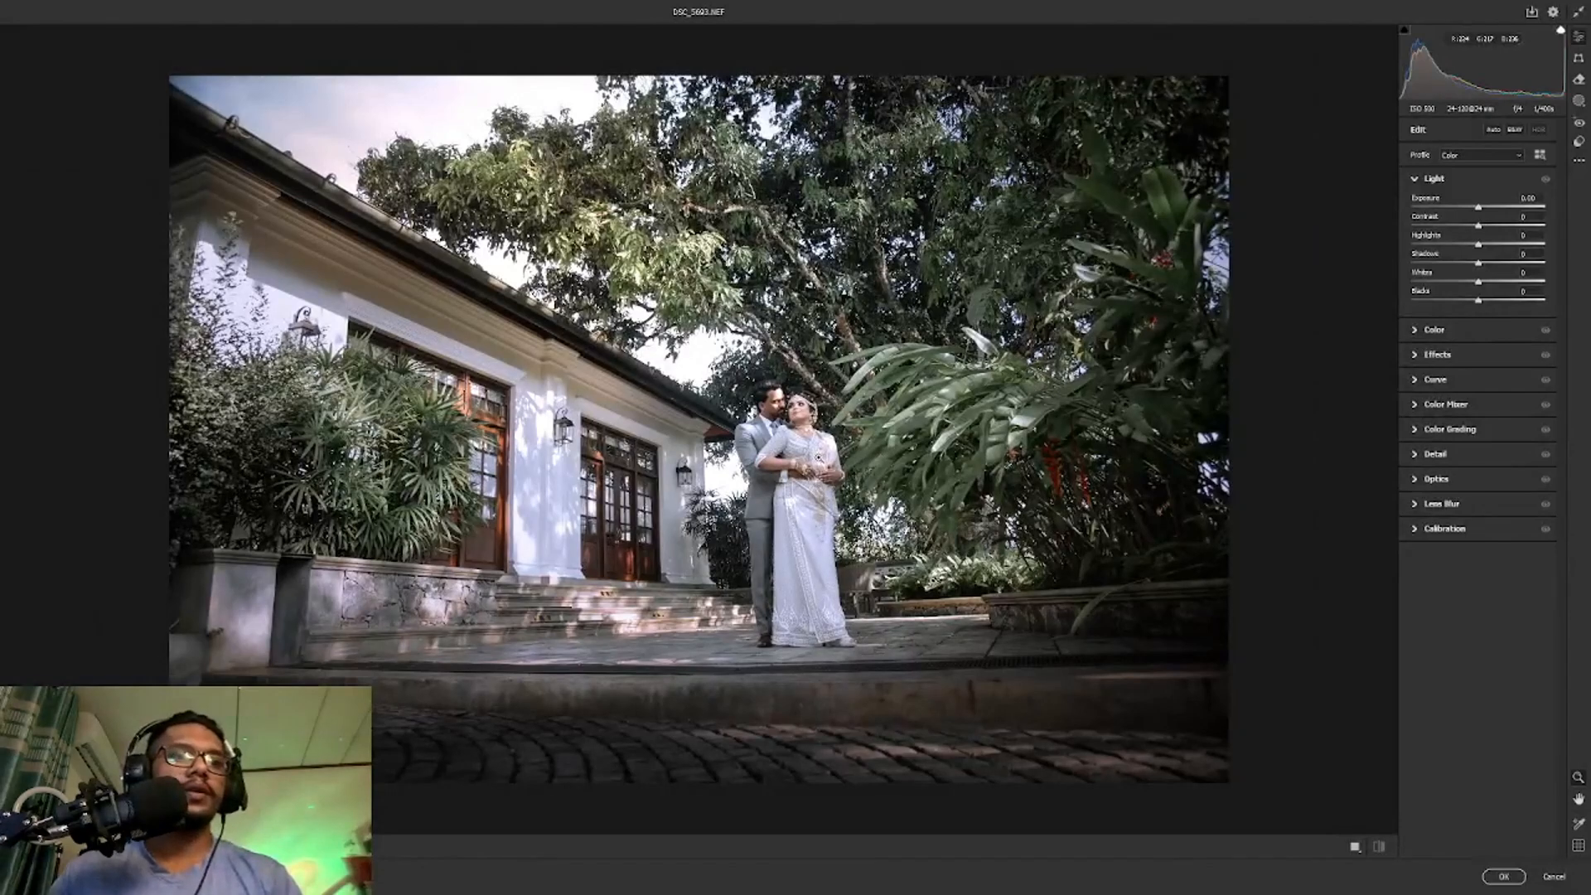
key("j")
mouse_move(743, 368)
left_mouse_down()
mouse_move(881, 733)
mouse_move(897, 634)
left_mouse_up()
left_click_drag(817, 472, 845, 563)
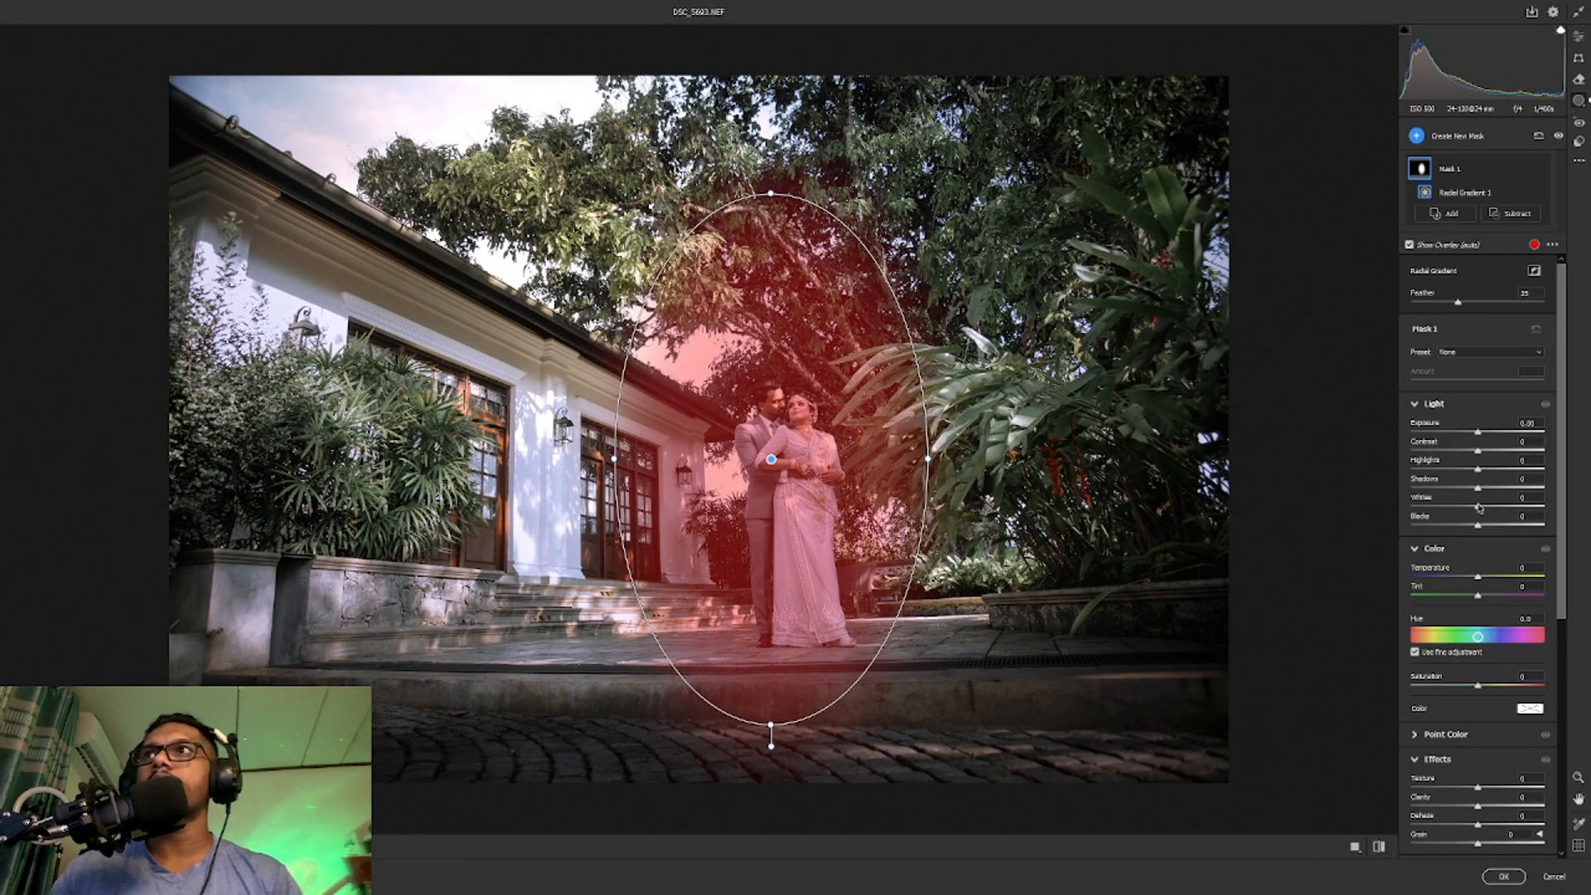
left_click_drag(1479, 508, 1485, 507)
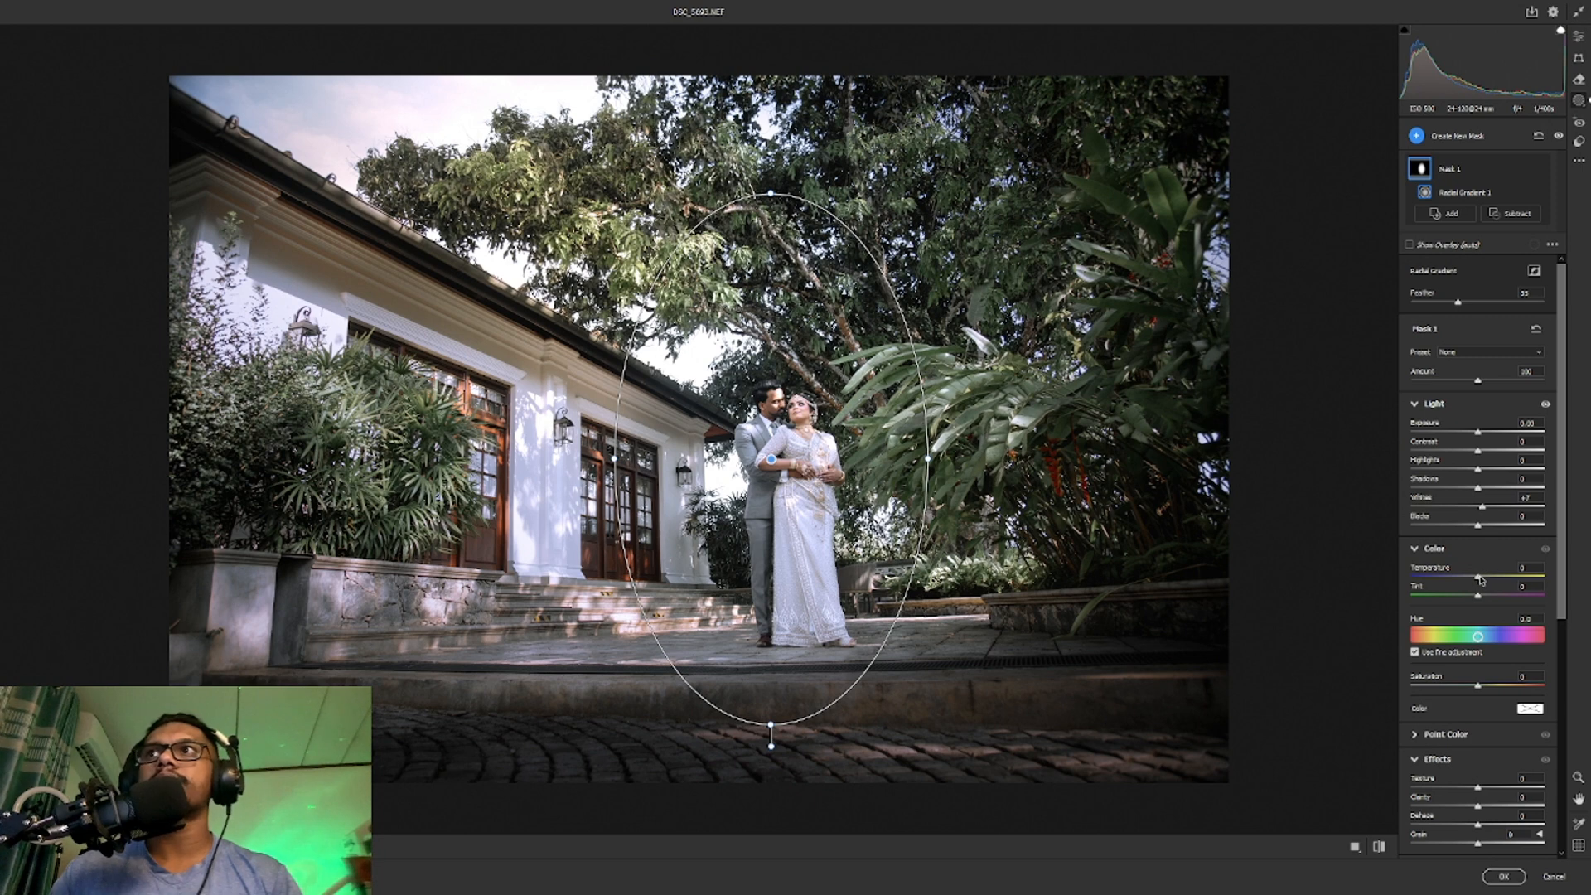
left_click_drag(1480, 578, 1483, 580)
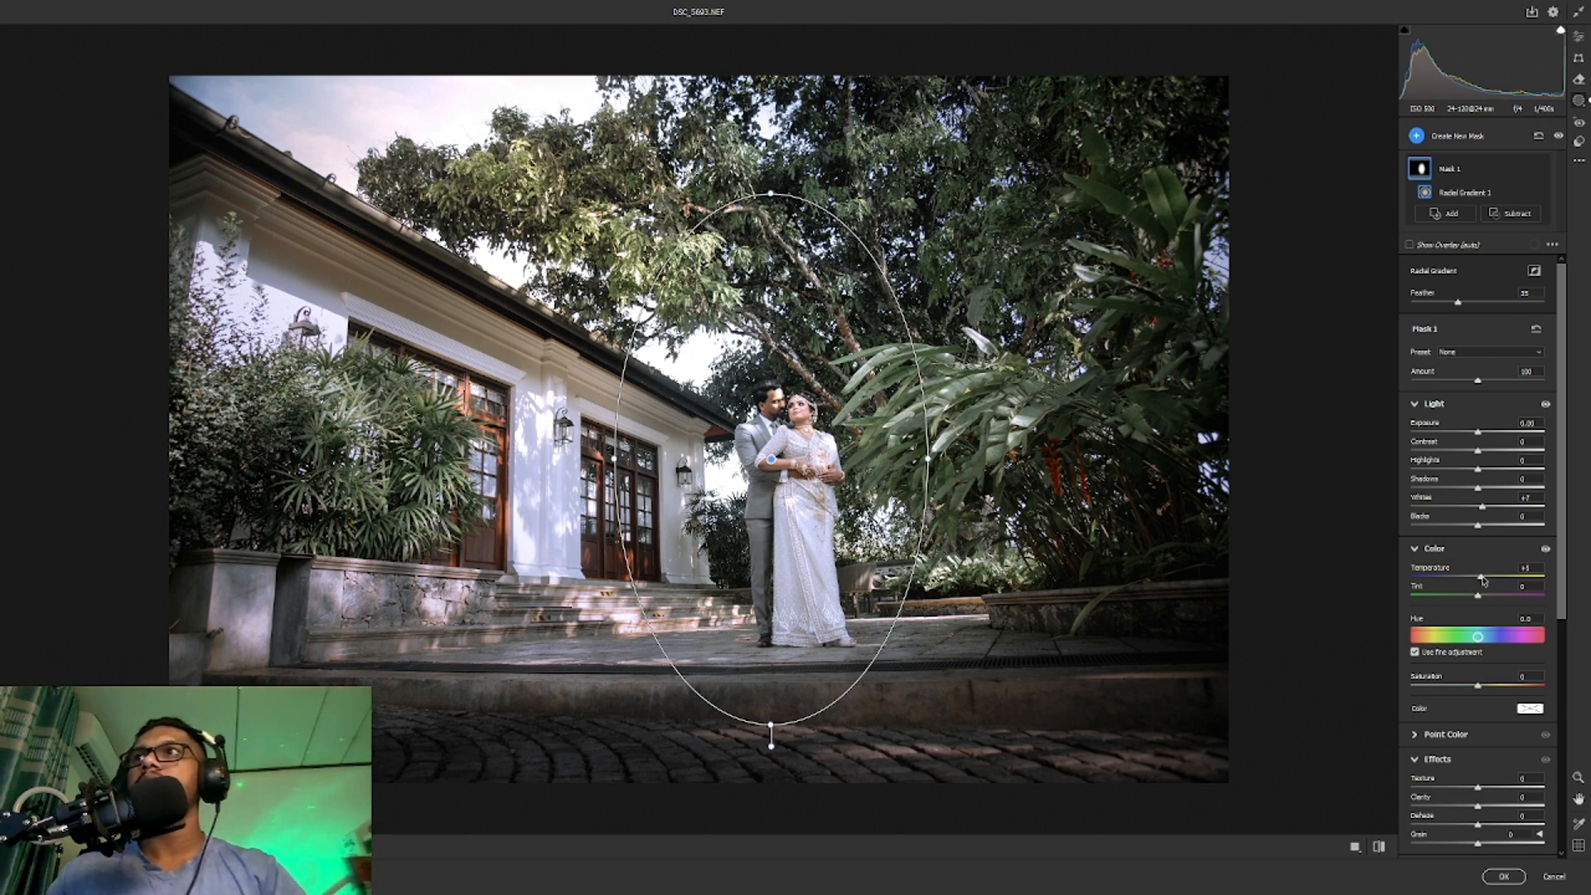
left_click(1044, 514)
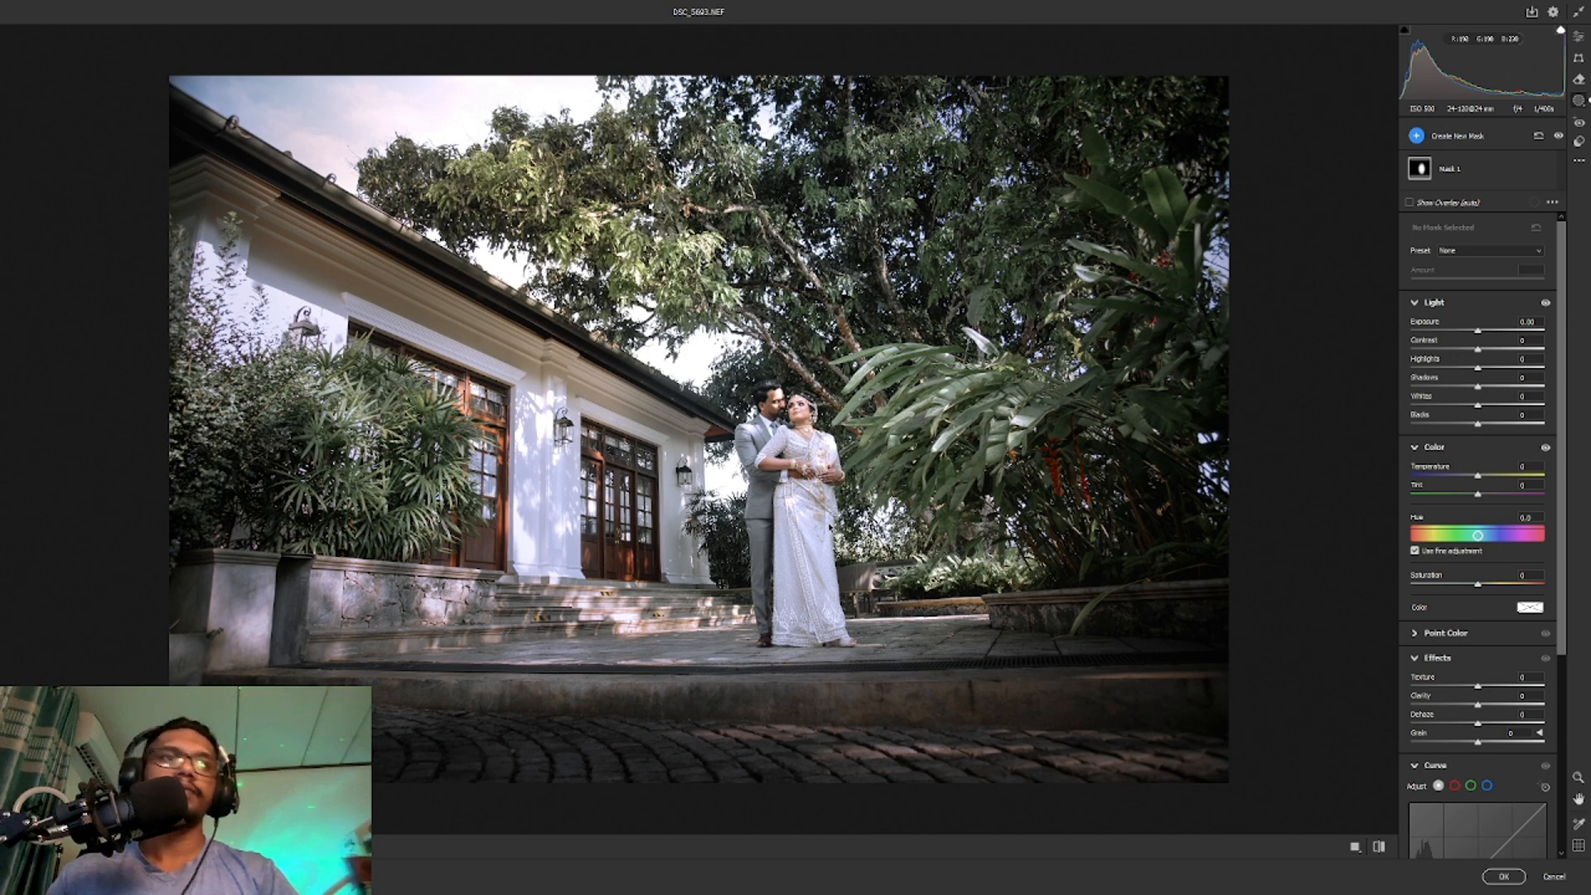
Step: Add a diagonal linear gradient over the foliage in the photo's upper right with exposure about -0.55
scroll(698, 429, "down", 1)
key("g")
mouse_move(937, 298)
left_mouse_down()
mouse_move(822, 369)
mouse_move(1081, 224)
left_mouse_up()
left_click_drag(1478, 440, 1469, 439)
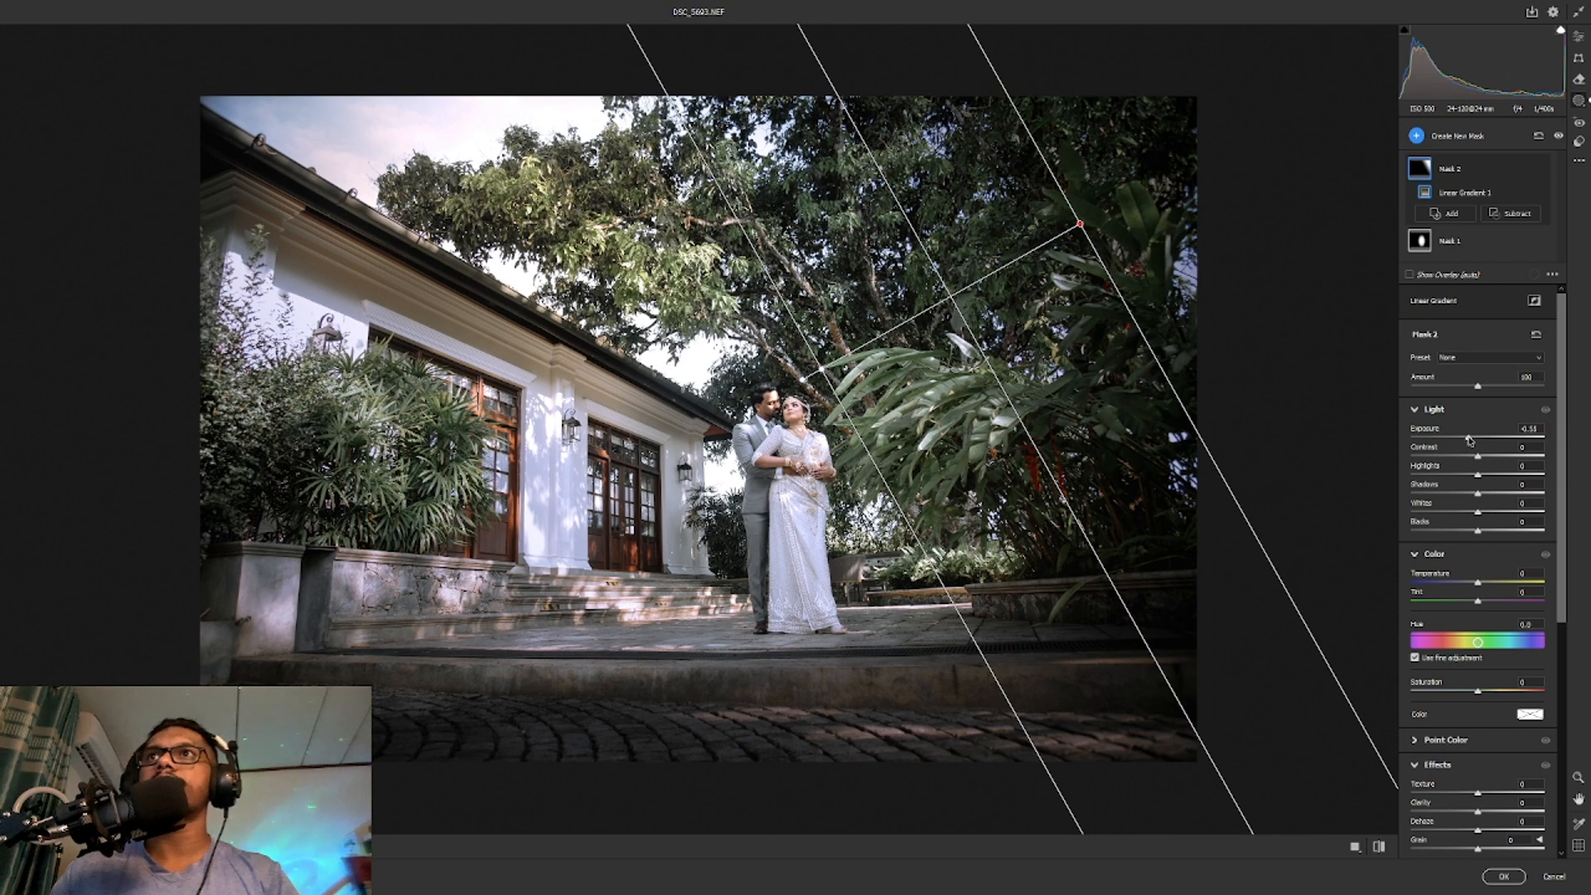
left_click(724, 371)
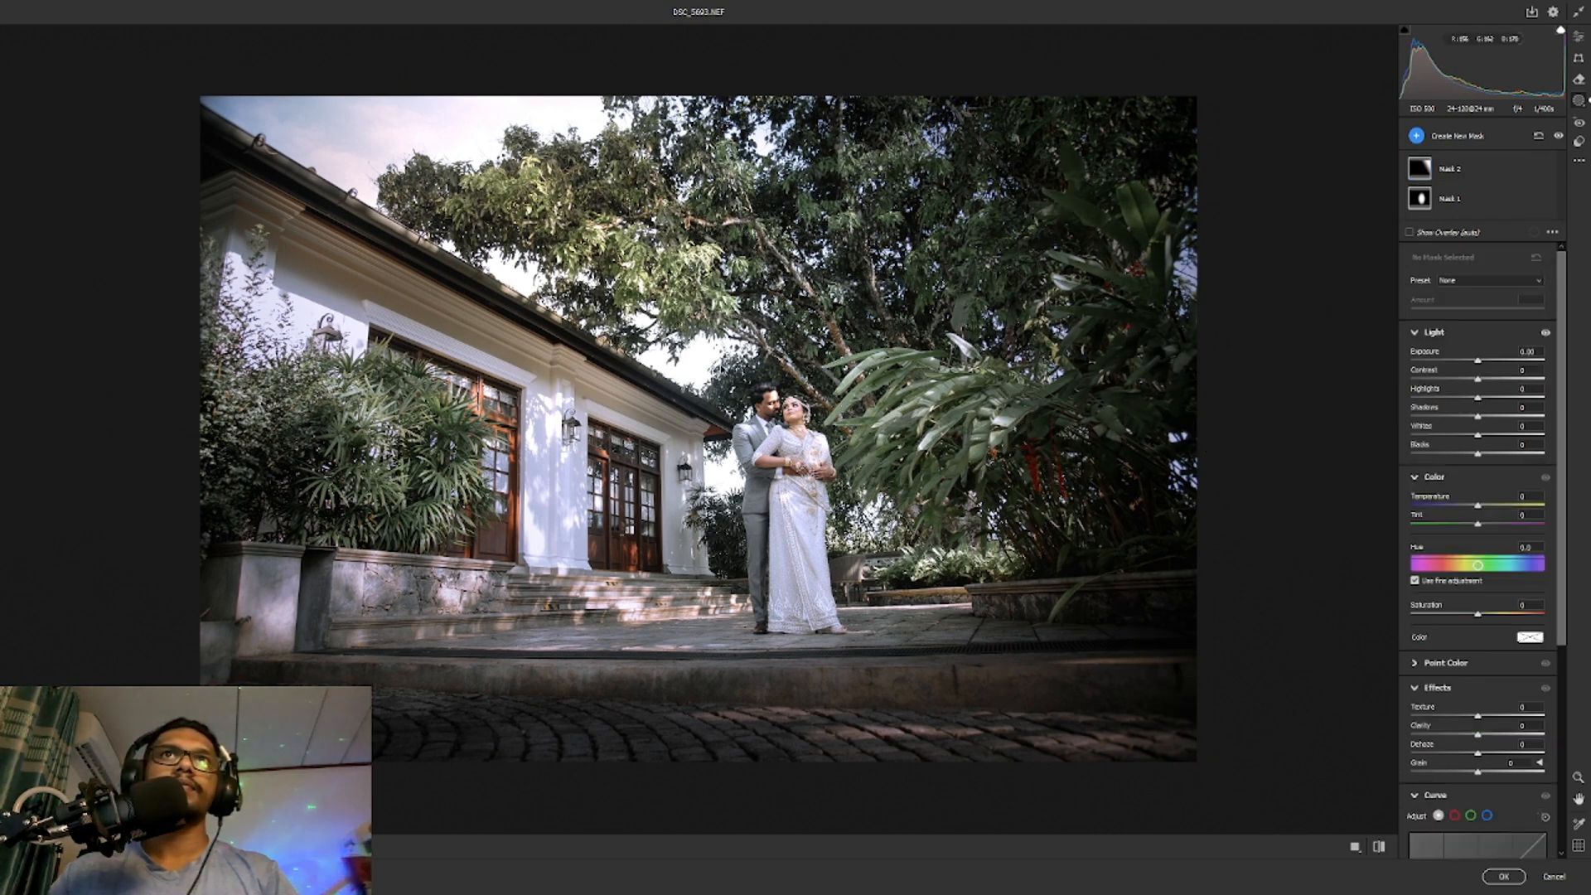
Step: Add a diagonal linear gradient from the photo's upper left toward the couple and lower its exposure slightly
key("g")
left_click_drag(518, 203, 772, 448)
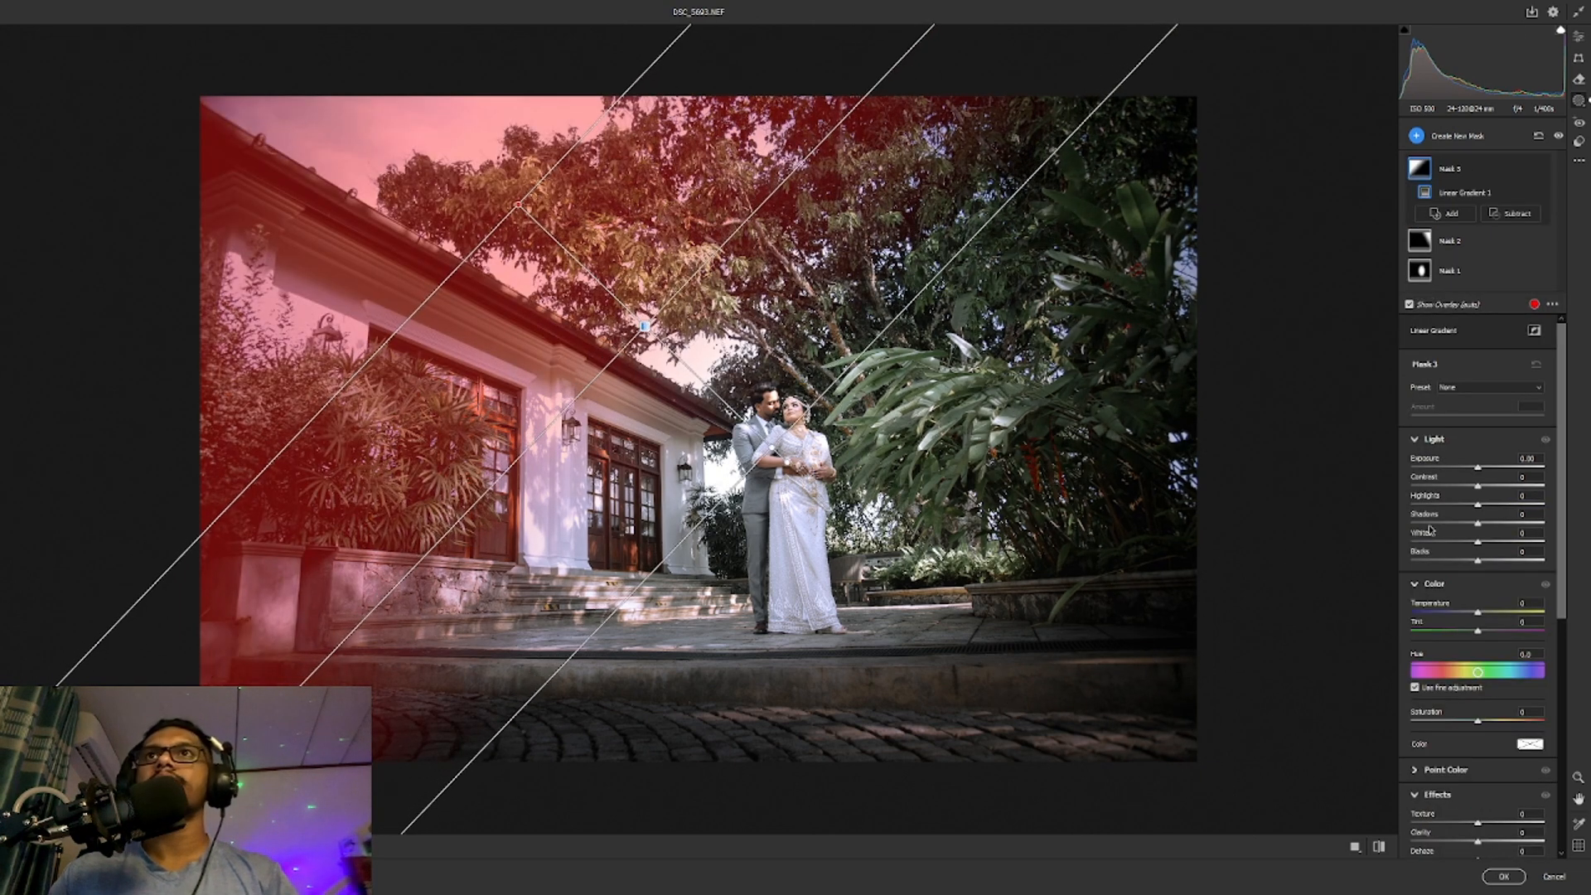
left_click_drag(1480, 468, 1476, 469)
left_click(1368, 489)
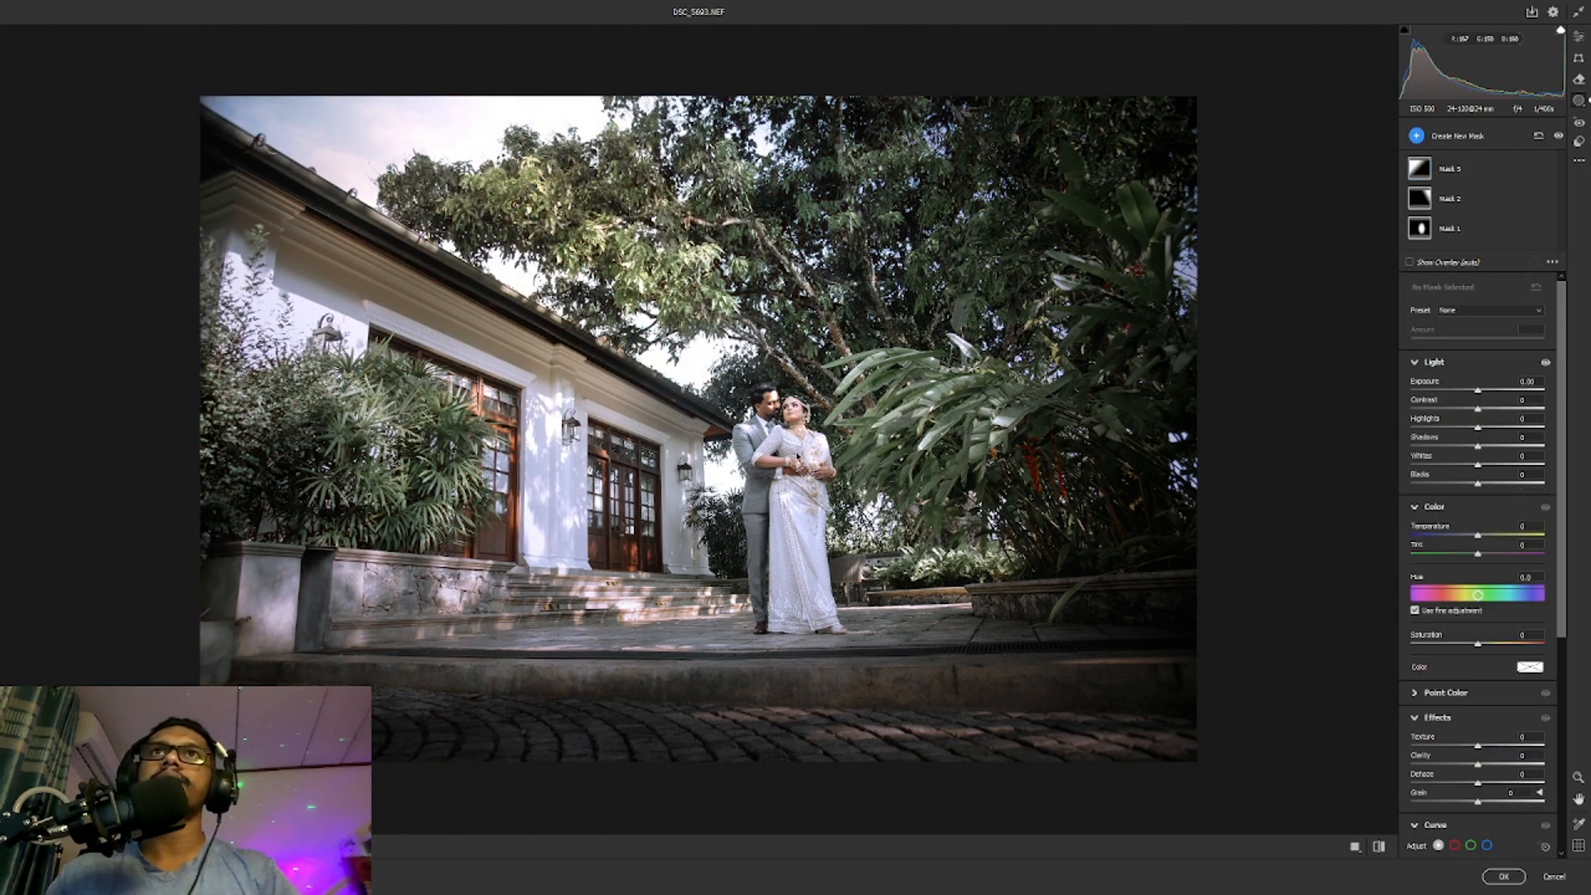
Step: Add a diagonal linear gradient darkening the photo's lower right with slightly lower exposure, and apply the Camera Raw filter
scroll(792, 447, "up", 1)
key("g")
left_click_drag(833, 539, 1158, 810)
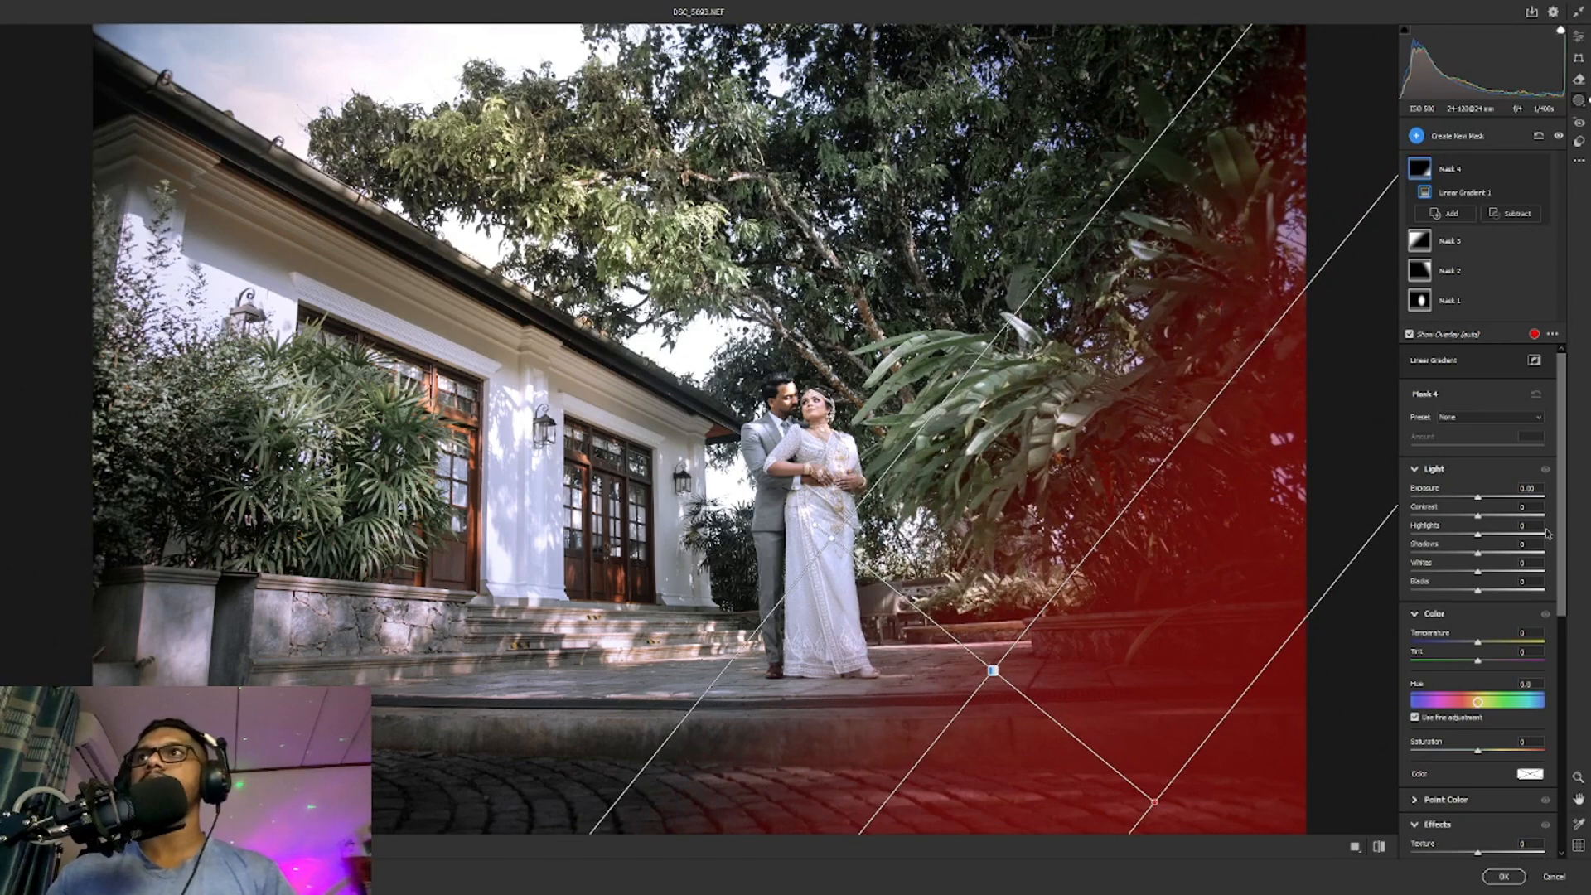
left_click_drag(1479, 498, 1472, 499)
left_click(998, 567)
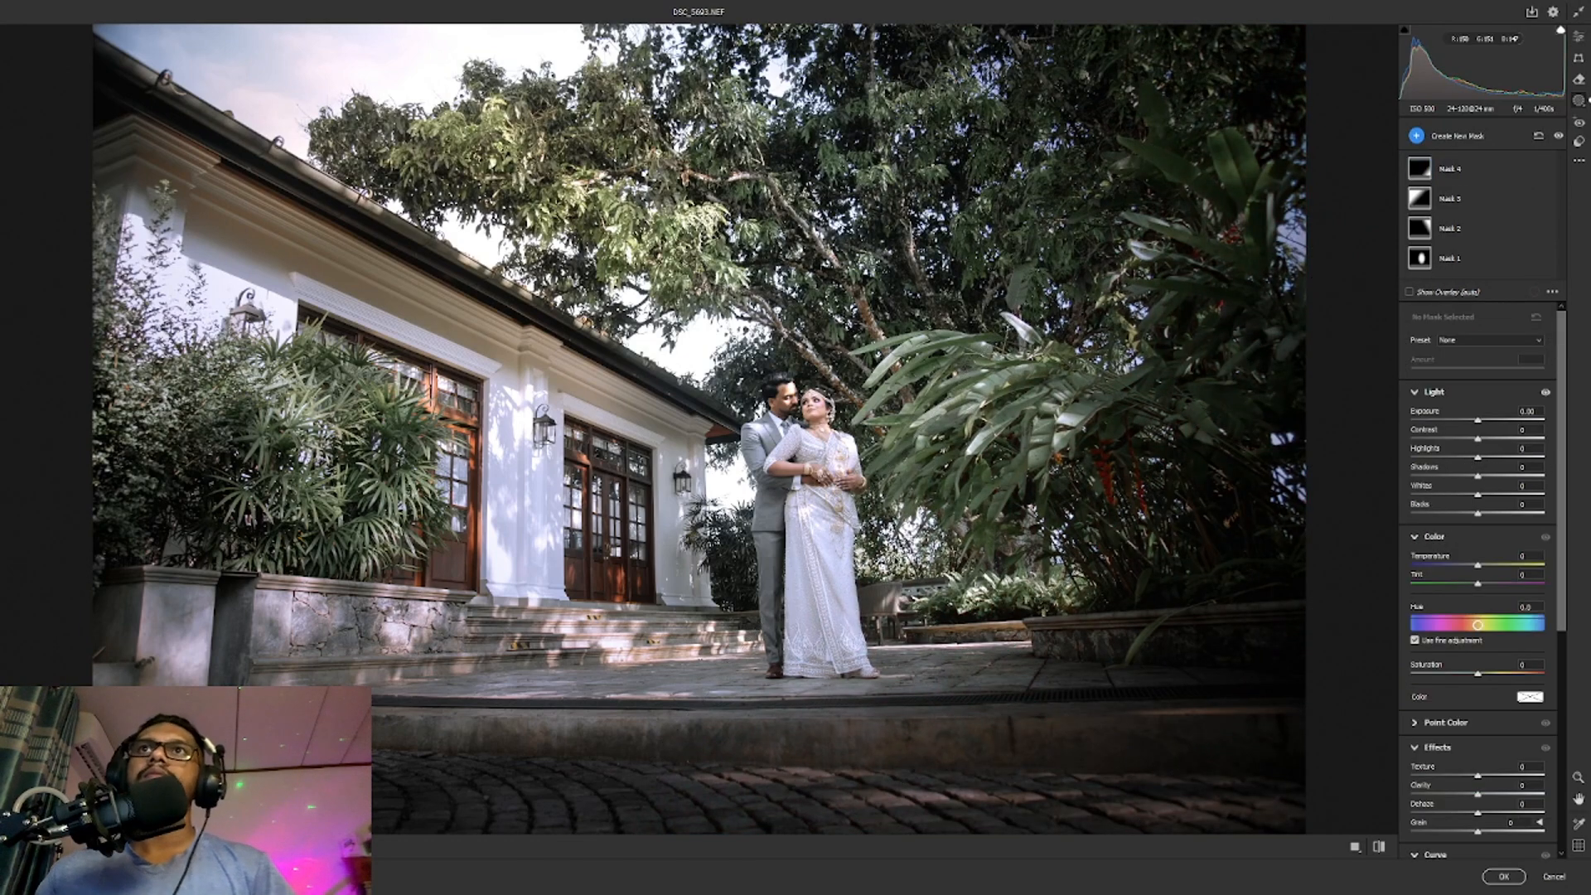
scroll(900, 554, "down", 1)
scroll(900, 555, "up", 1)
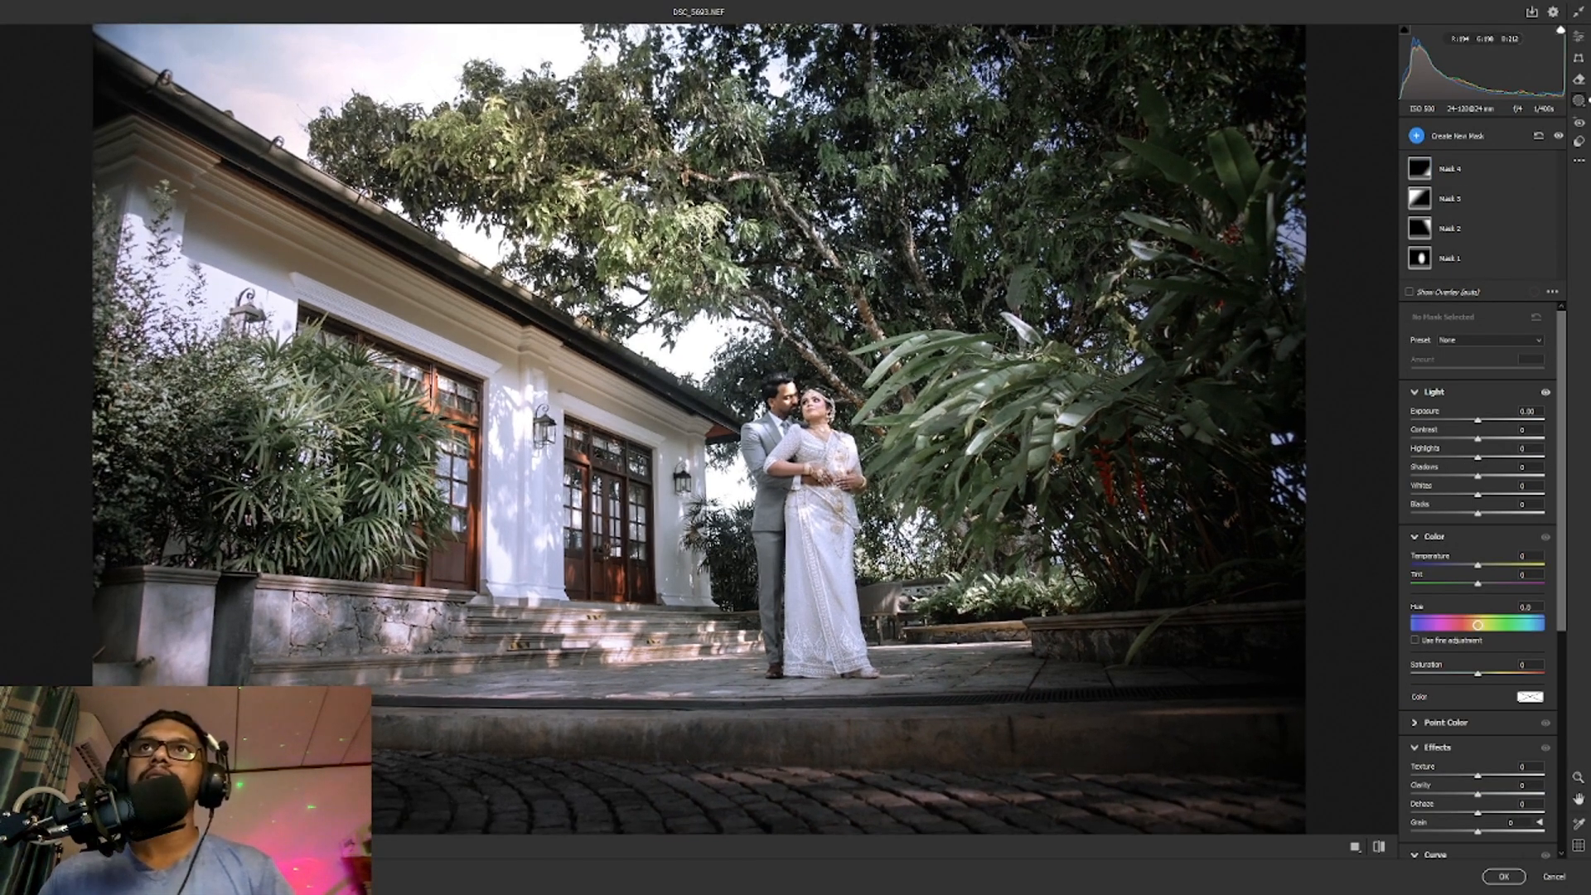
key("Return")
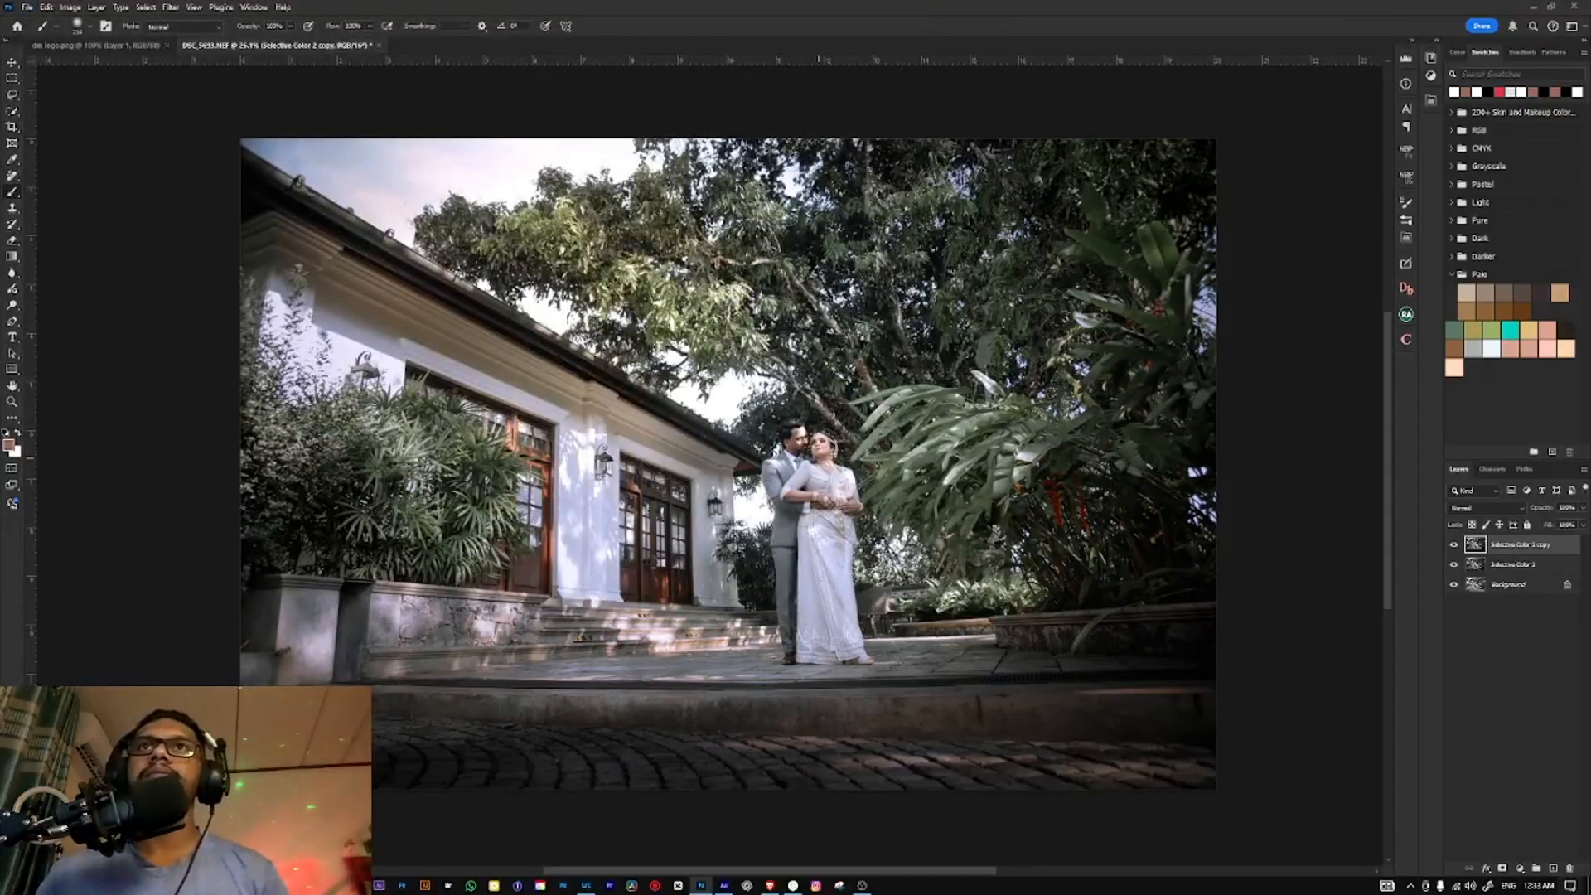
Step: Merge the two edited layers above the Background and duplicate the result
left_click(1510, 572, "shift")
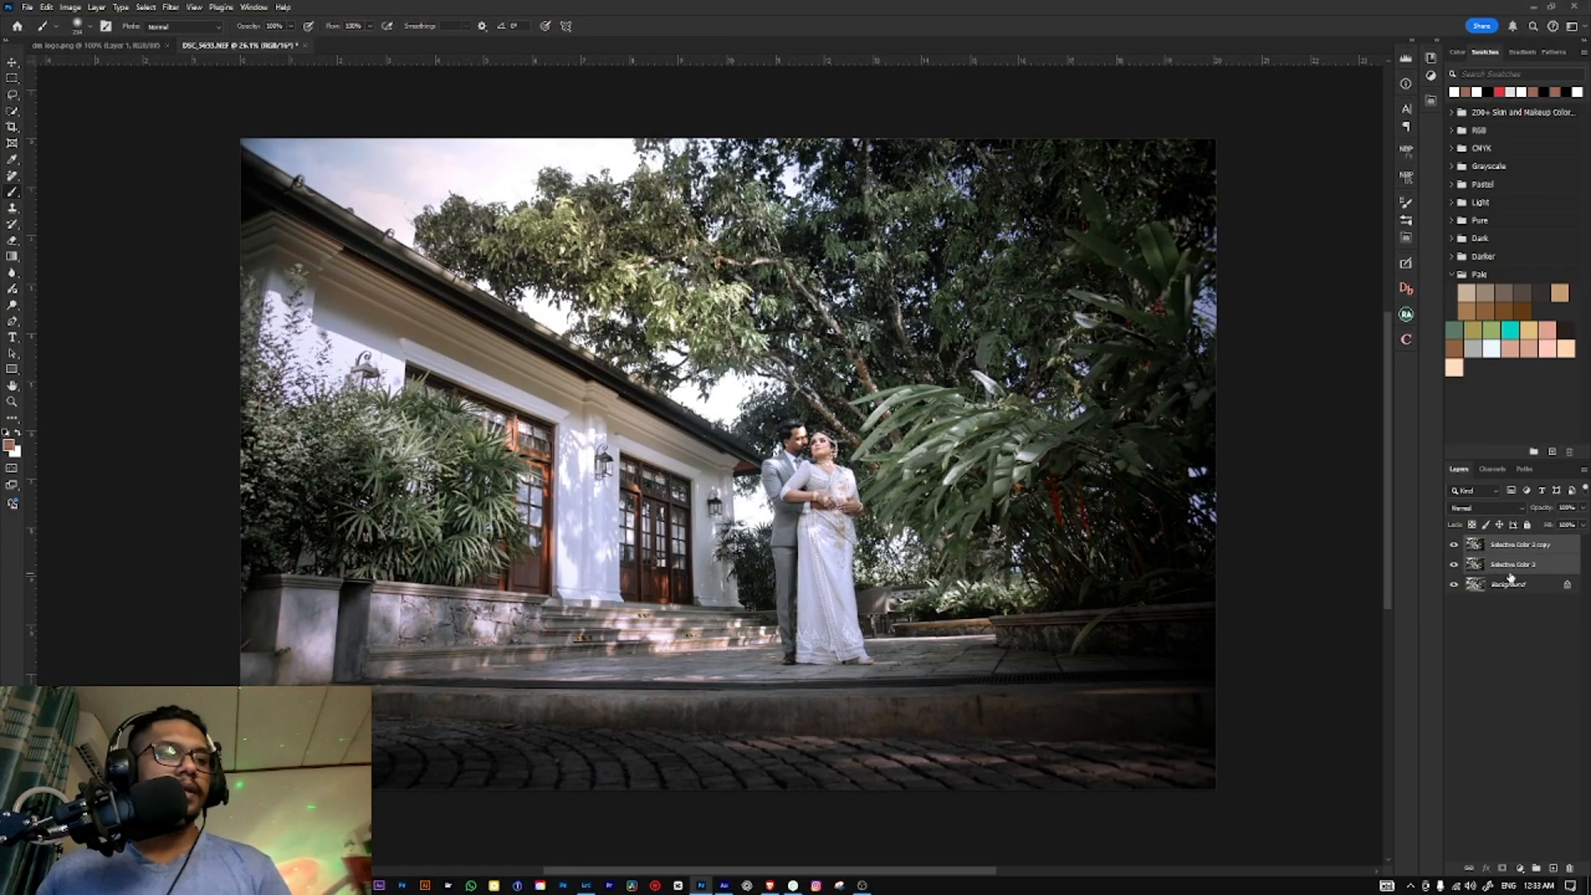
key("ctrl+e")
key("ctrl+j")
Step: Compare the finished grade with the original by isolating the Background layer and restoring the edited layers twice
left_click(1455, 585, "alt")
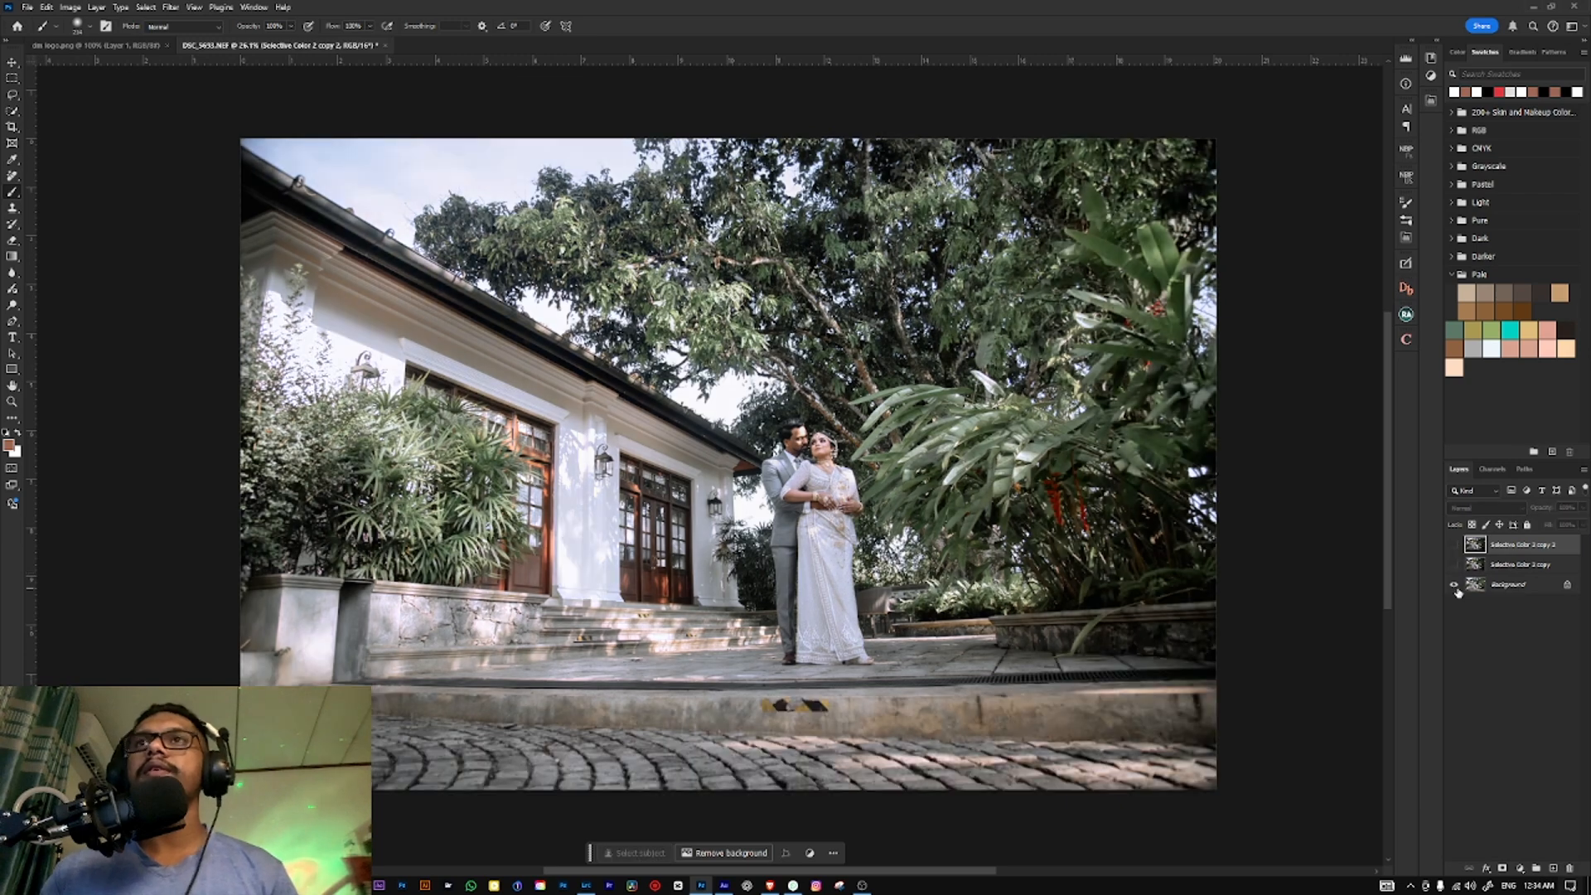
left_click(1454, 585, "alt")
left_click(1454, 585, "alt")
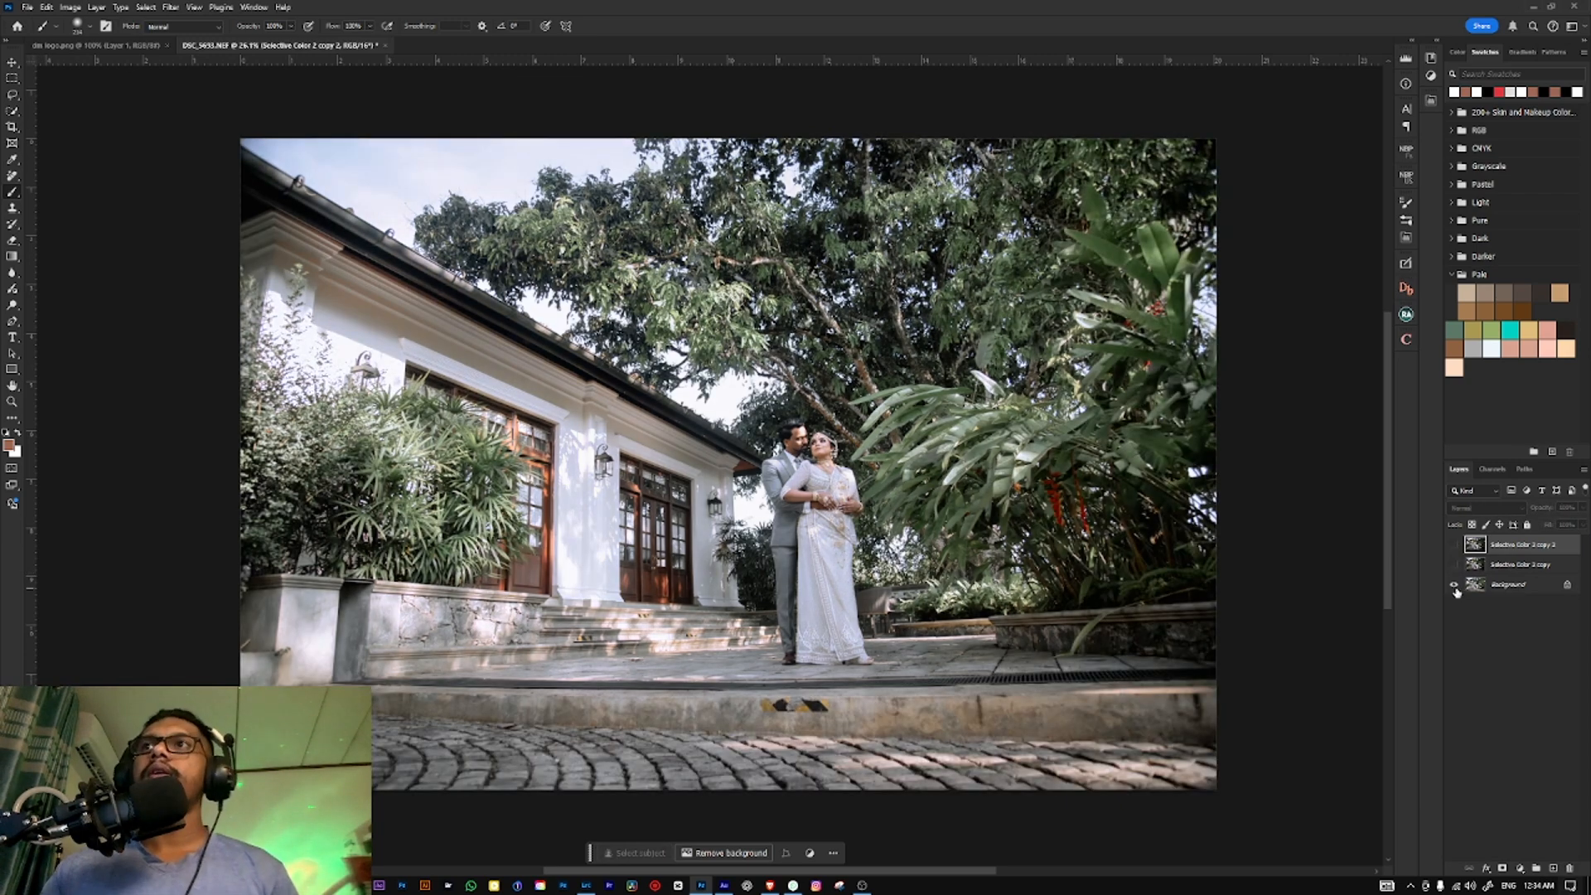
left_click(1455, 585, "alt")
scroll(840, 556, "up", 1)
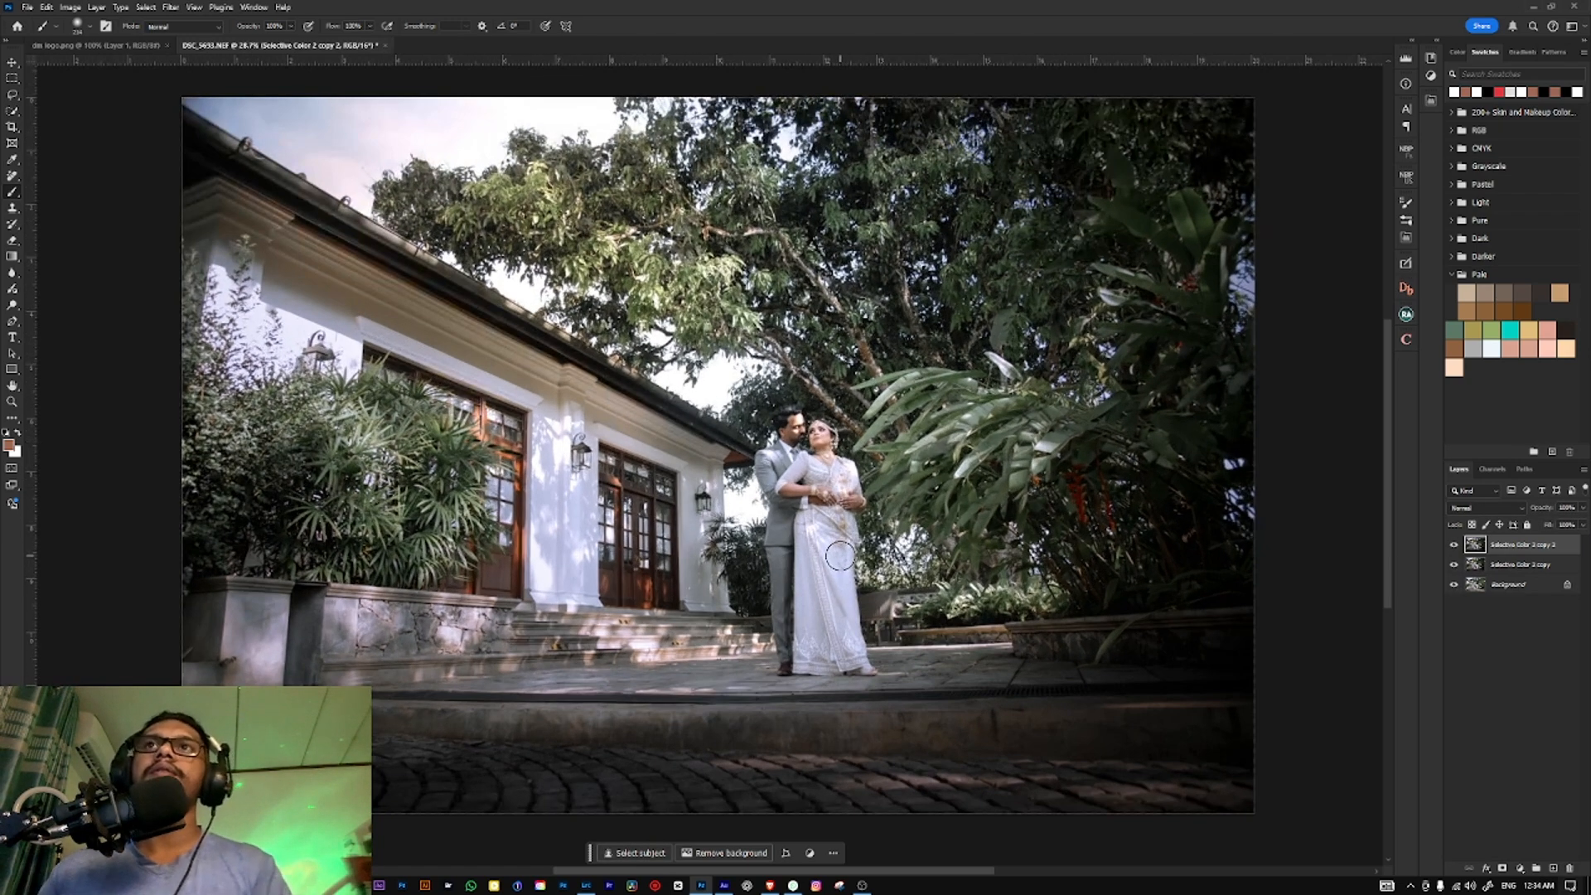
Step: Flatten the graded layers into the Background and create two duplicate layers above it
scroll(839, 557, "up", 1)
scroll(834, 477, "up", 3)
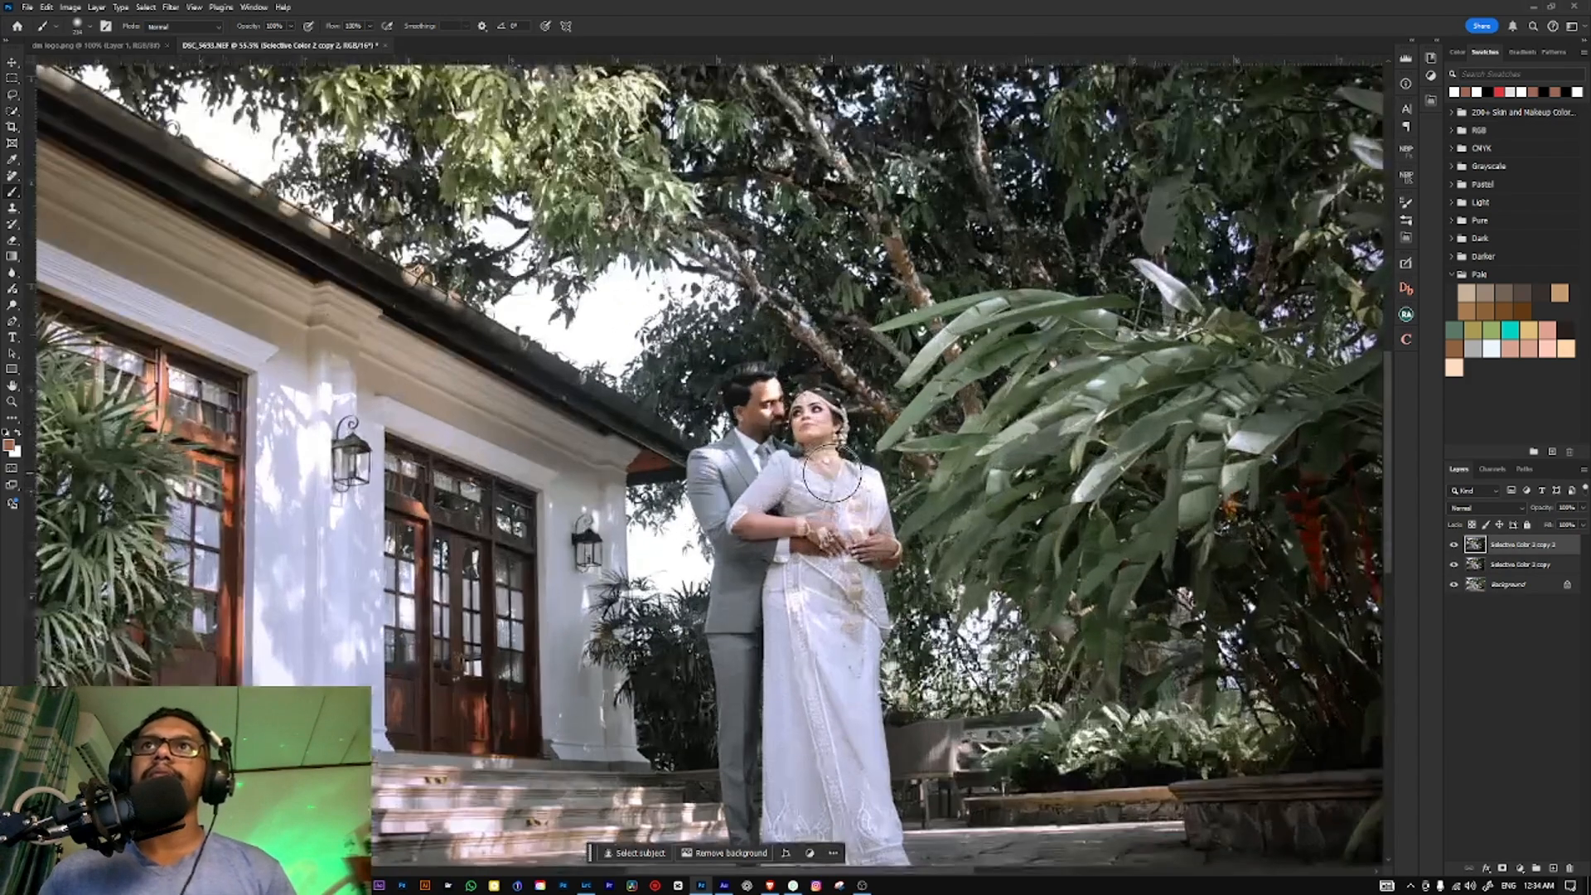
scroll(832, 474, "down", 2)
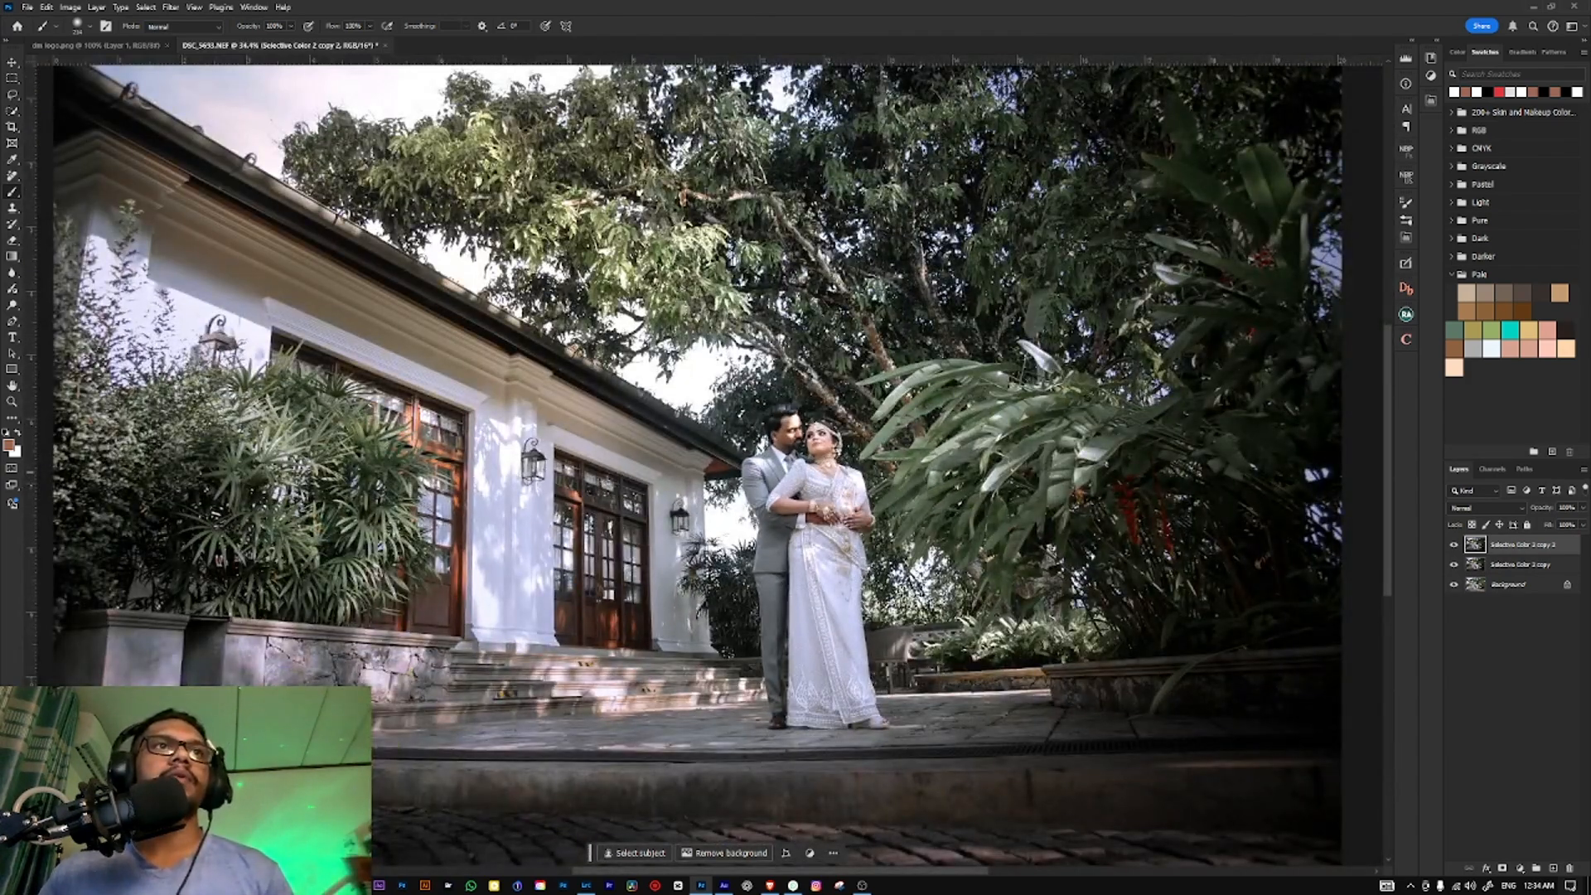
key("Return")
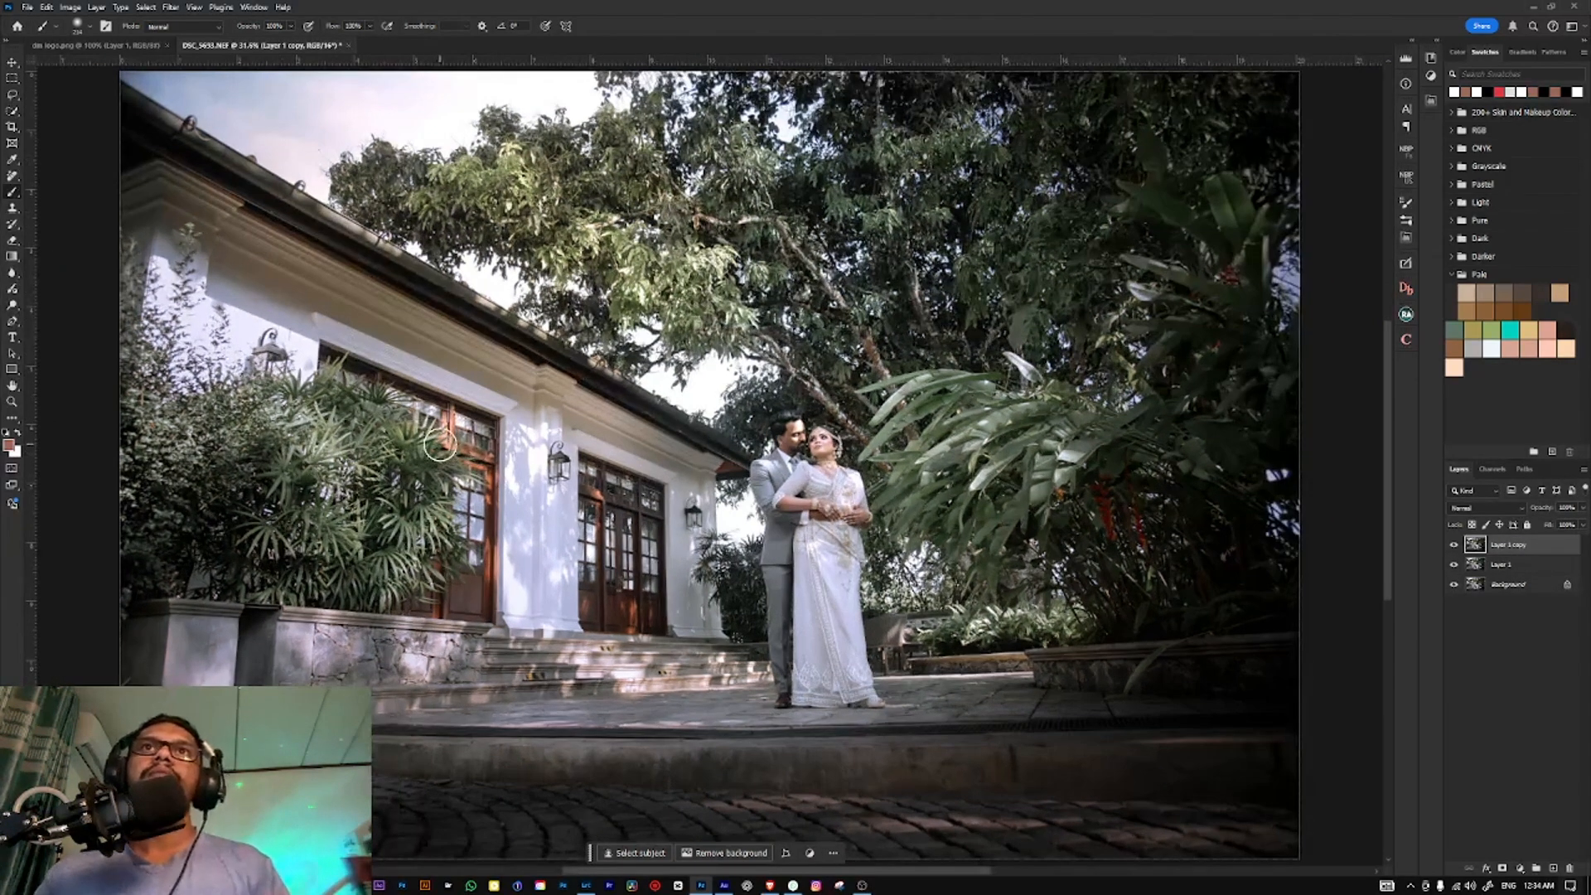
scroll(437, 450, "down", 1)
scroll(523, 504, "up", 1)
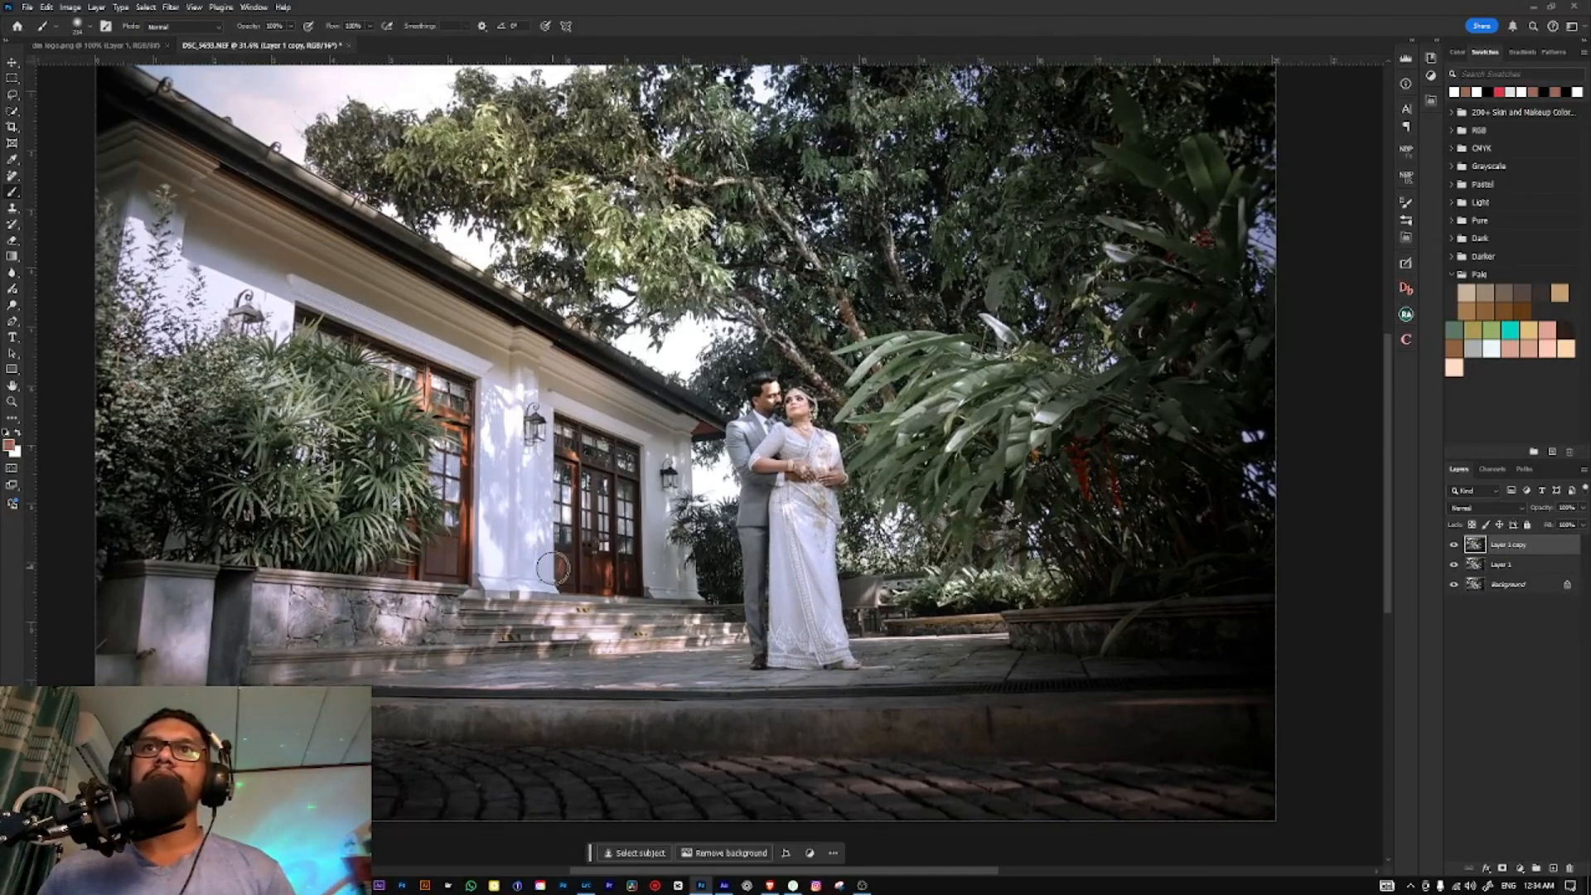
scroll(547, 564, "up", 1)
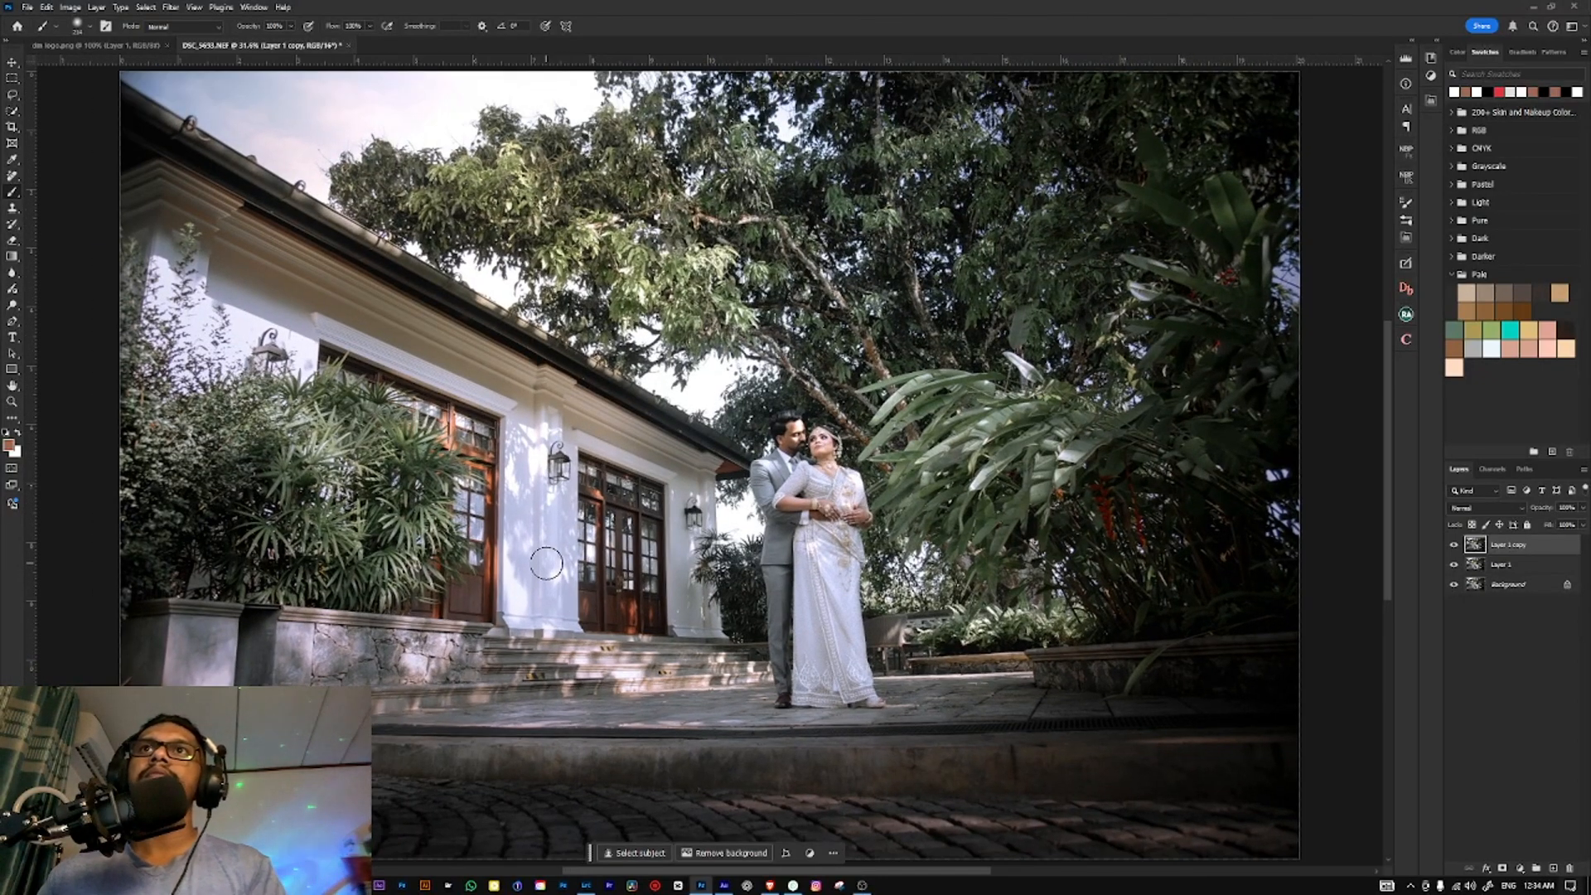
Step: Select the couple with a Quick Mask and brighten them using Levels with a white input level of 249
scroll(818, 535, "up", 3)
key("q")
mouse_move(791, 493)
left_mouse_down()
mouse_move(911, 505)
mouse_move(889, 511)
left_mouse_up()
key("q")
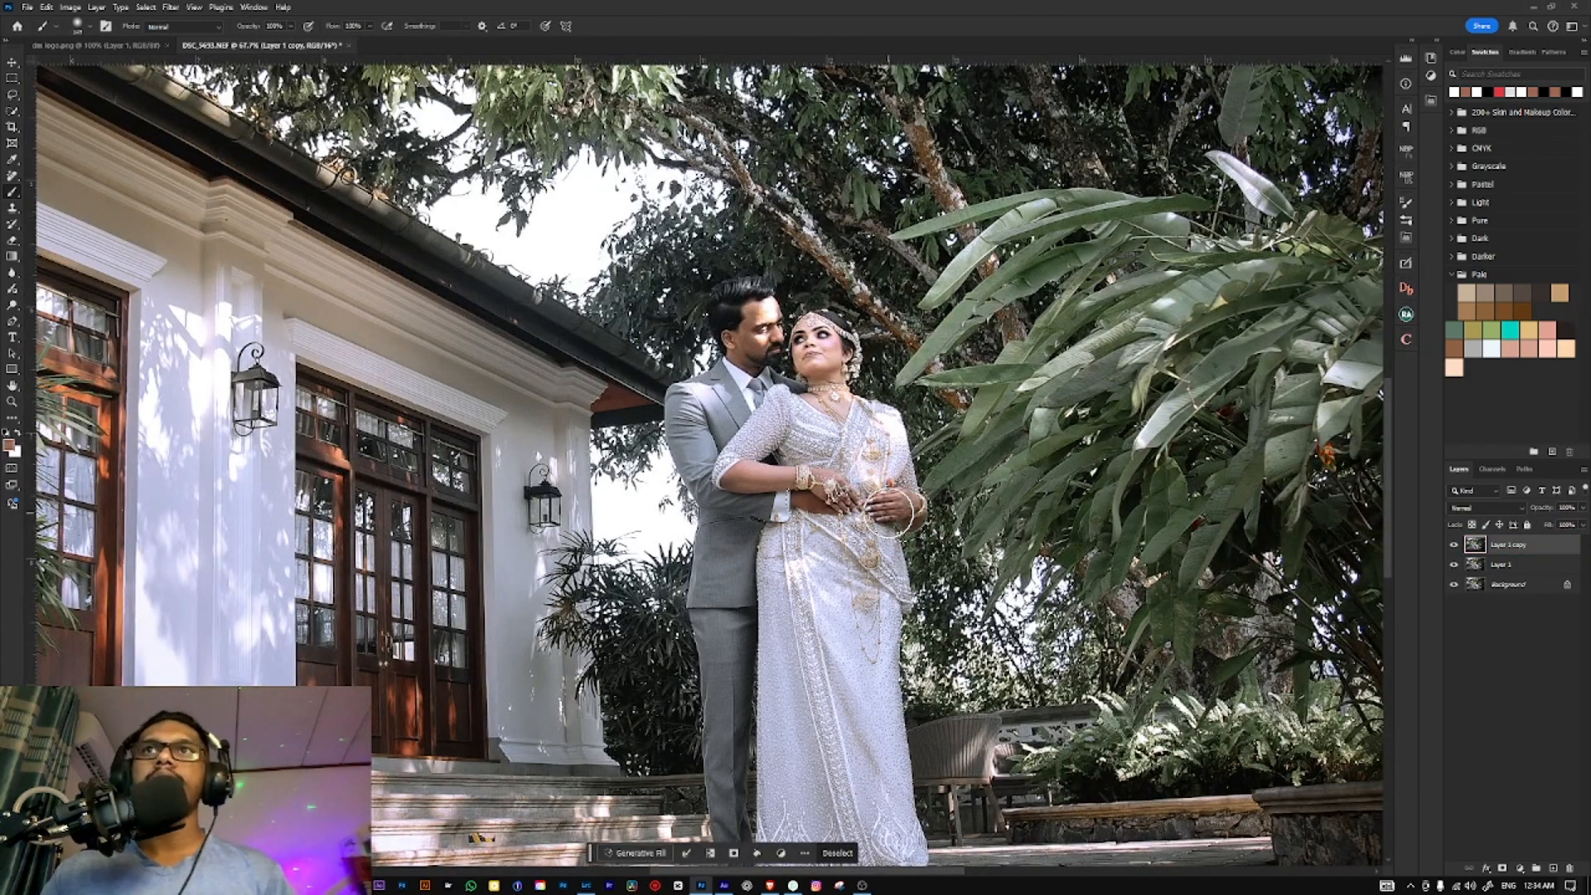
key("ctrl+l")
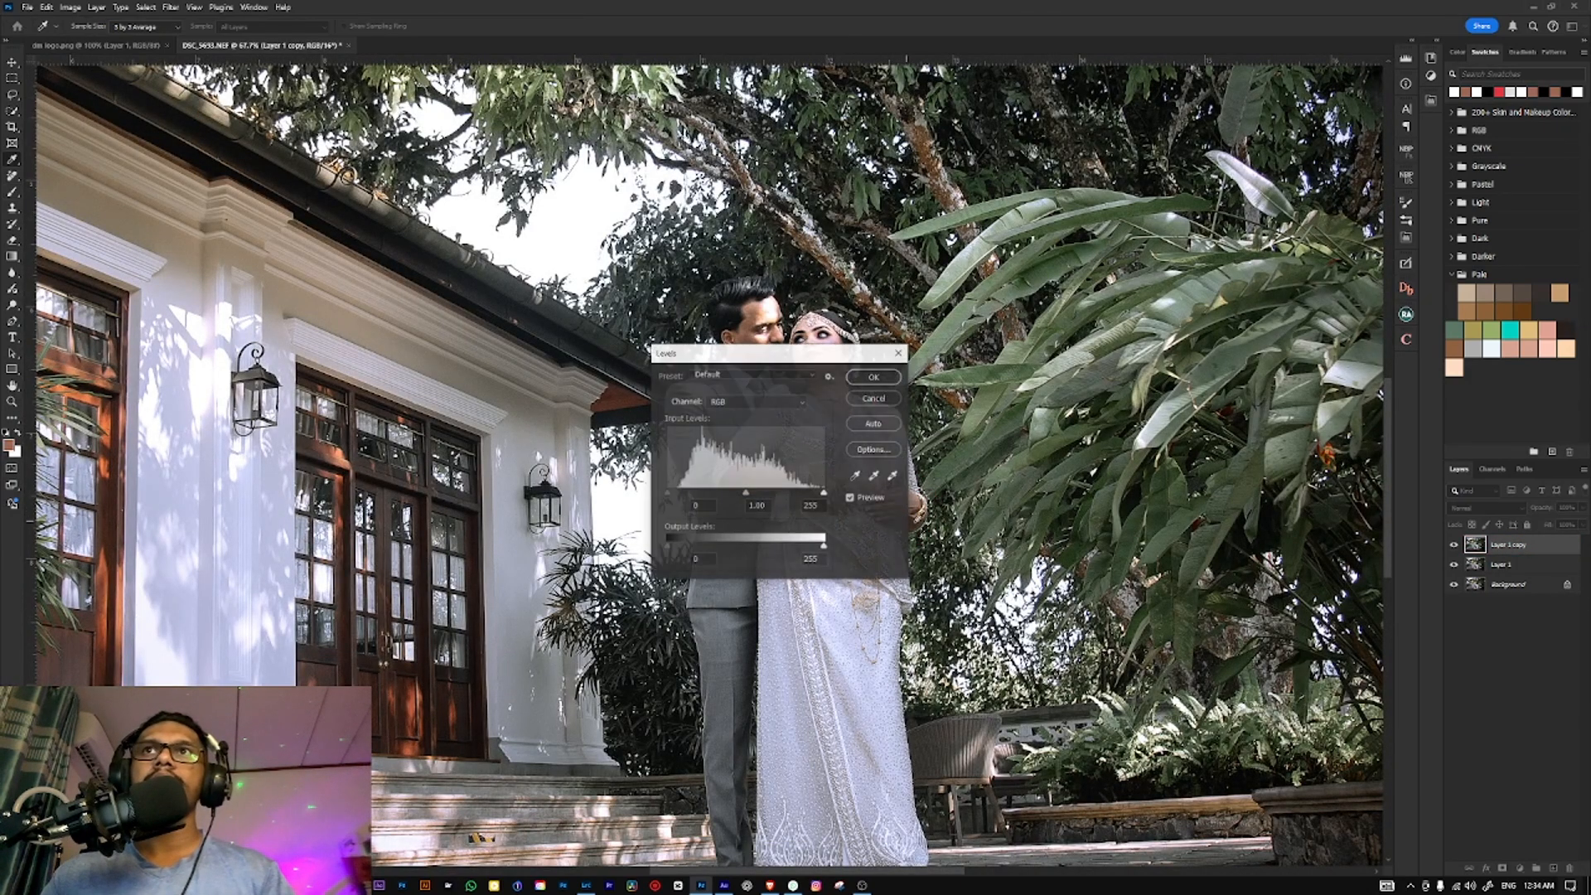
left_click_drag(787, 346, 1089, 345)
left_click_drag(1121, 489, 1119, 488)
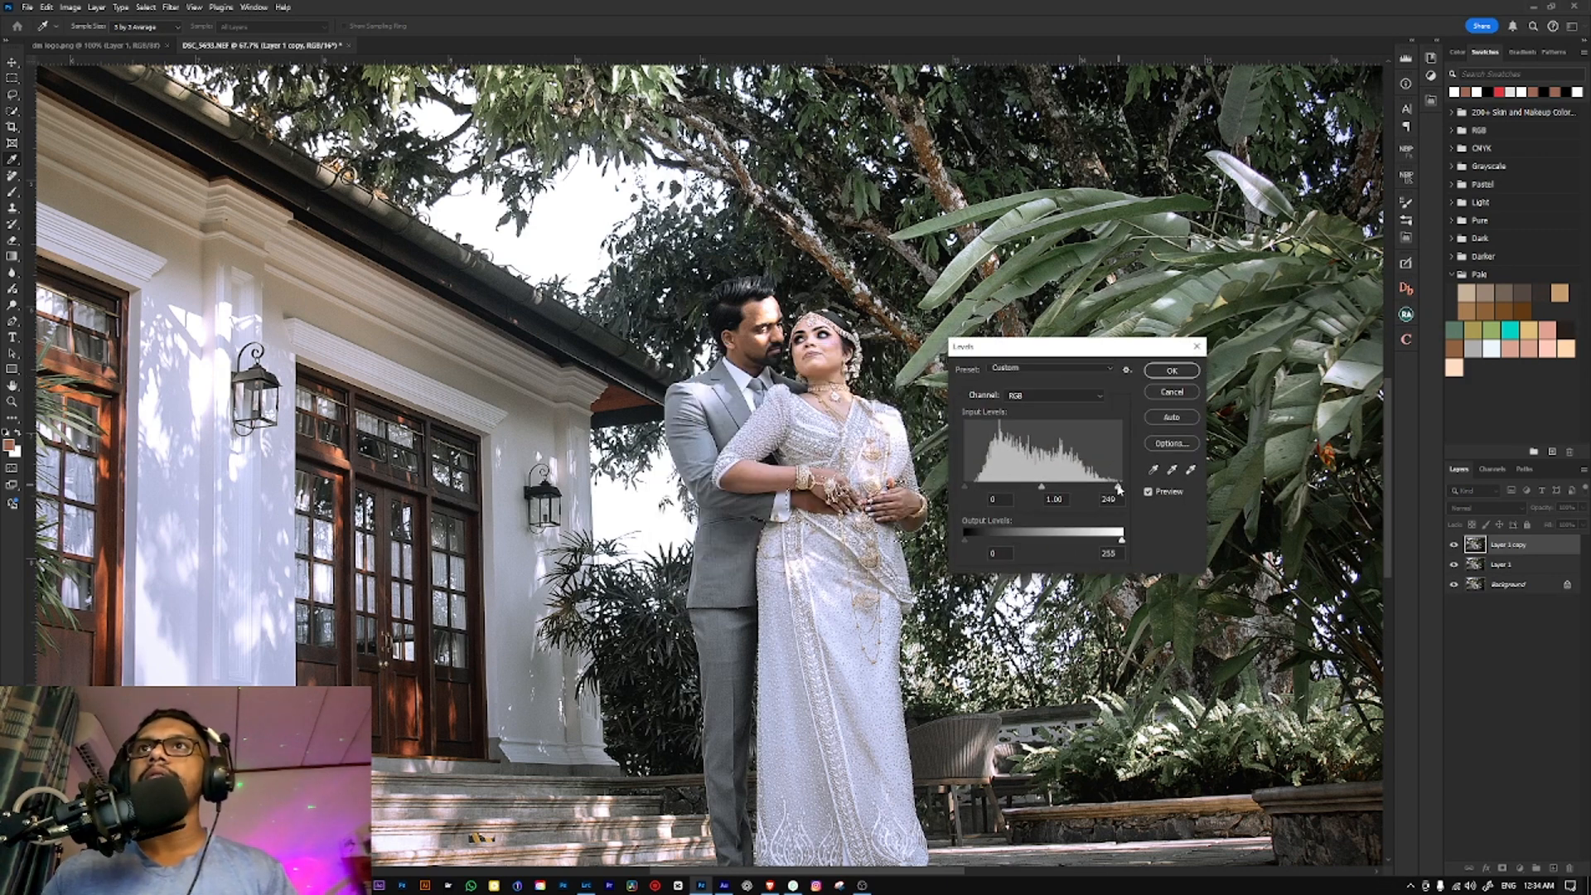
key("Return")
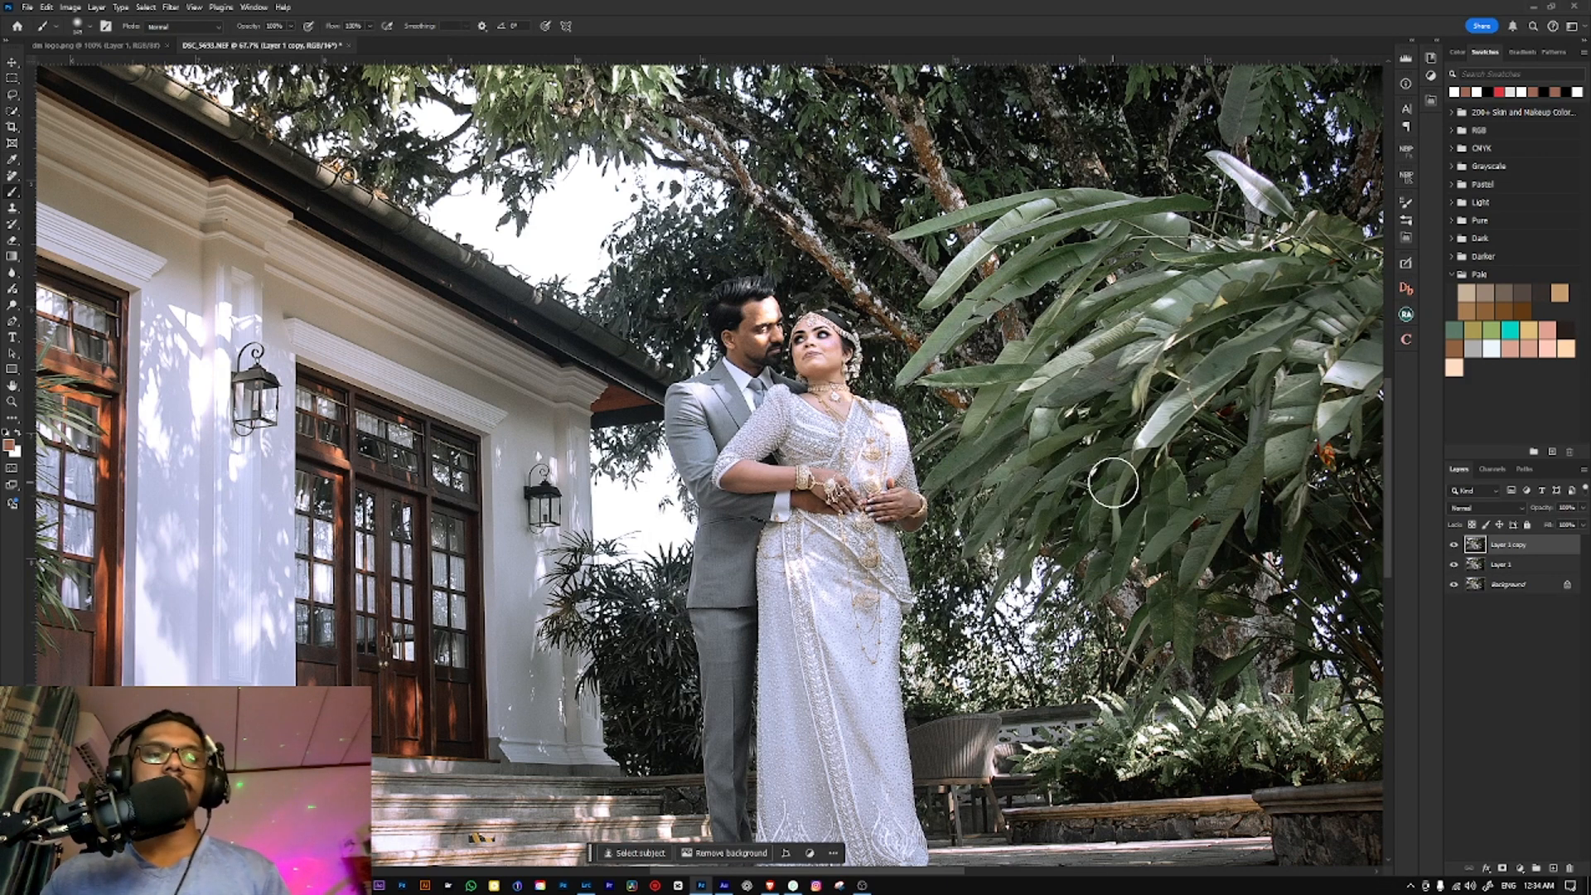
Step: Merge the two edited layers above the Background and duplicate the merged layer
key("b")
key("ctrl+0")
key("ctrl+j")
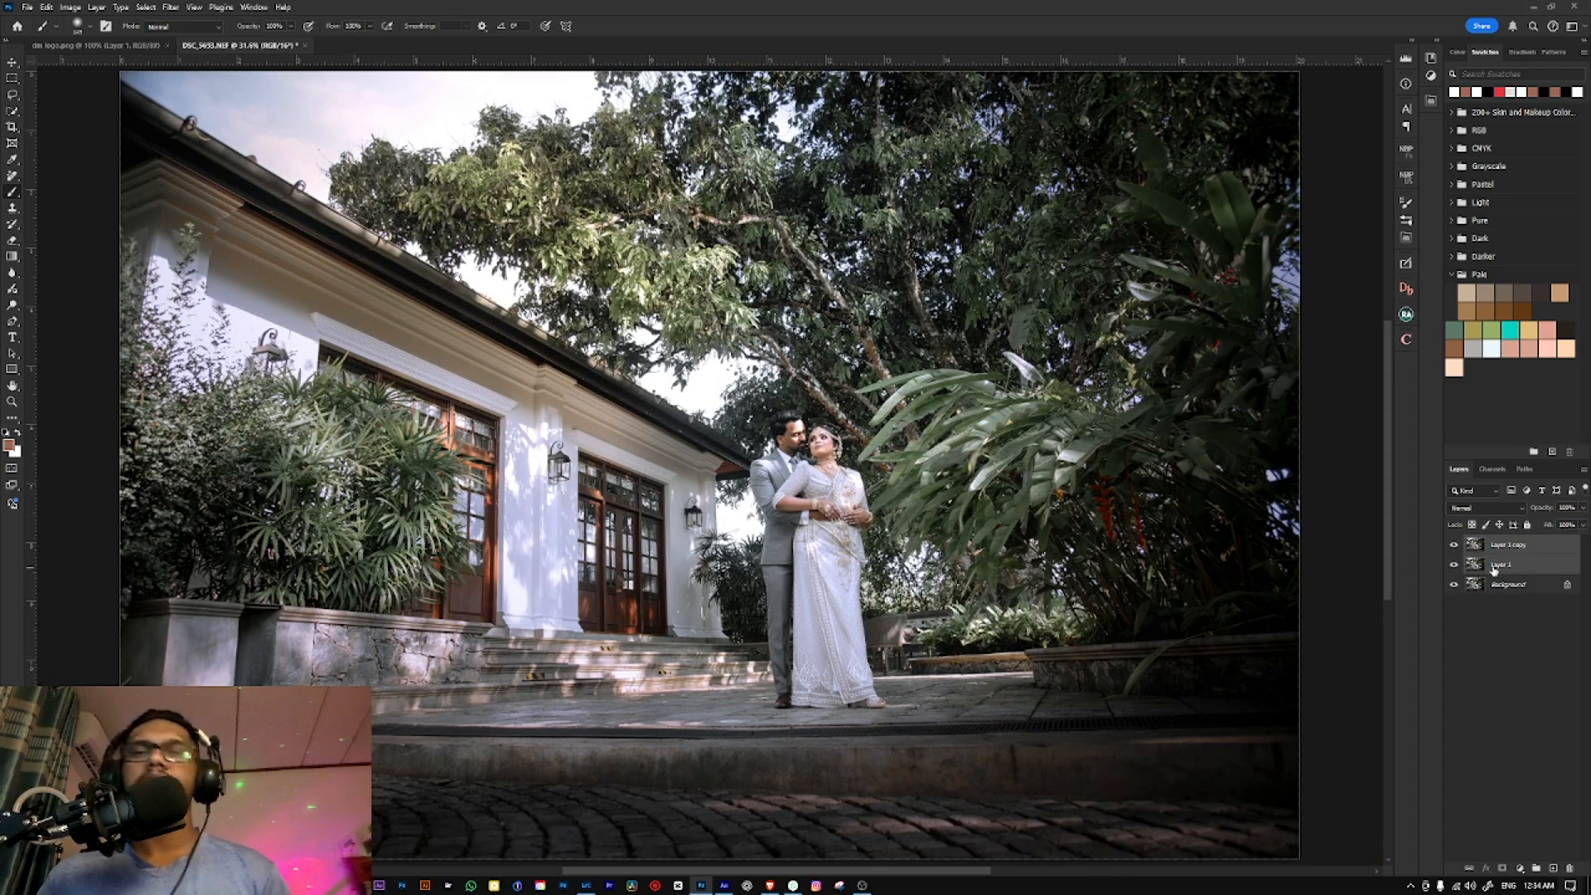
scroll(895, 543, "up", 2)
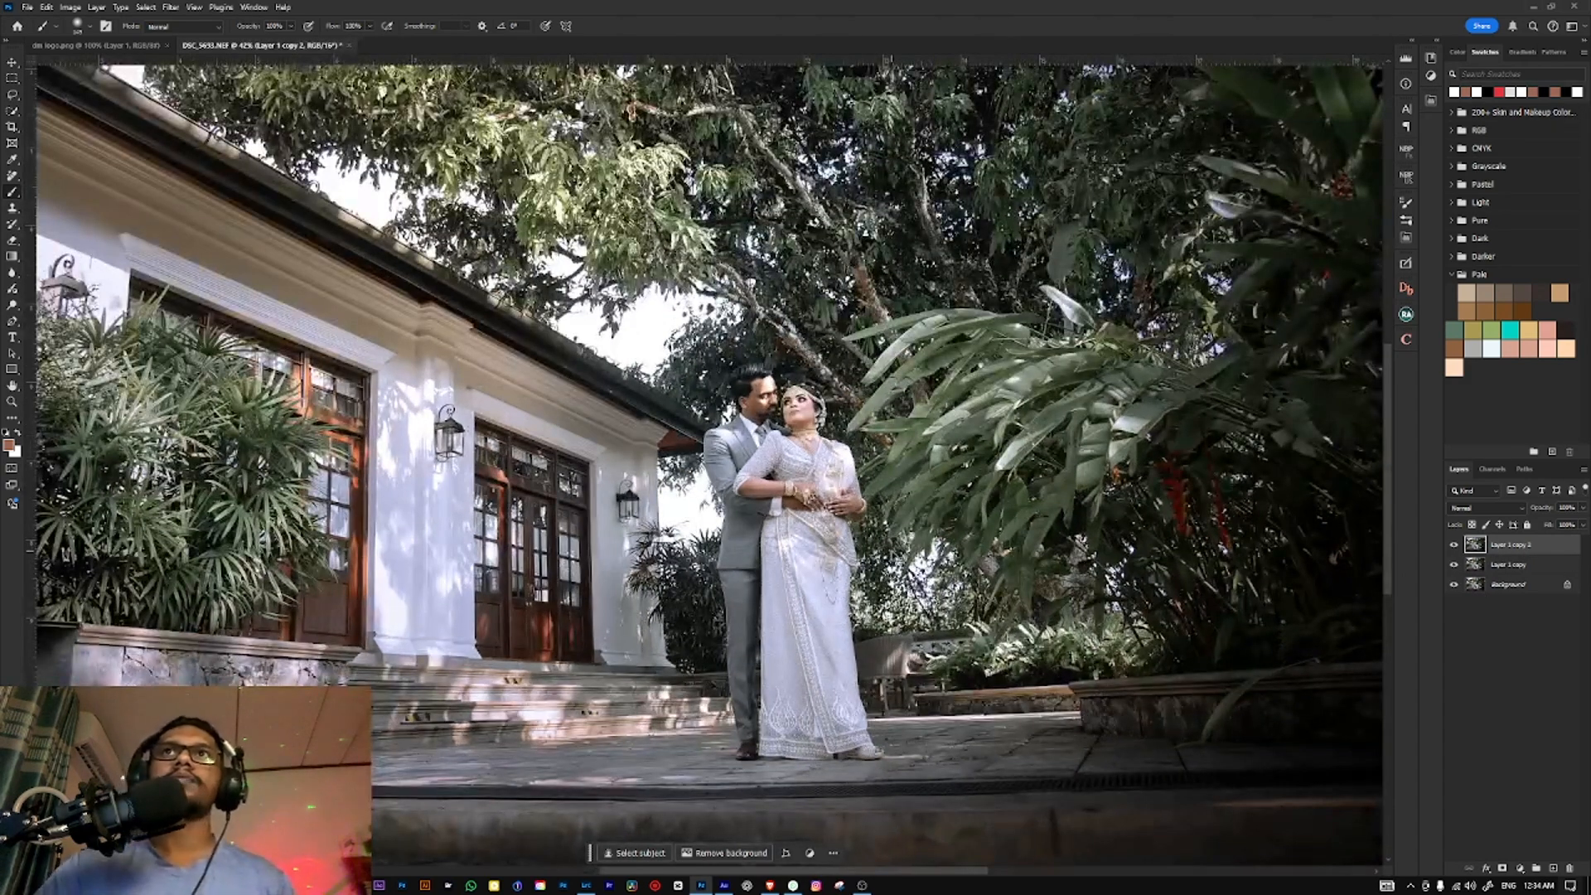
scroll(891, 550, "down", 3)
left_click_drag(868, 557, 863, 547)
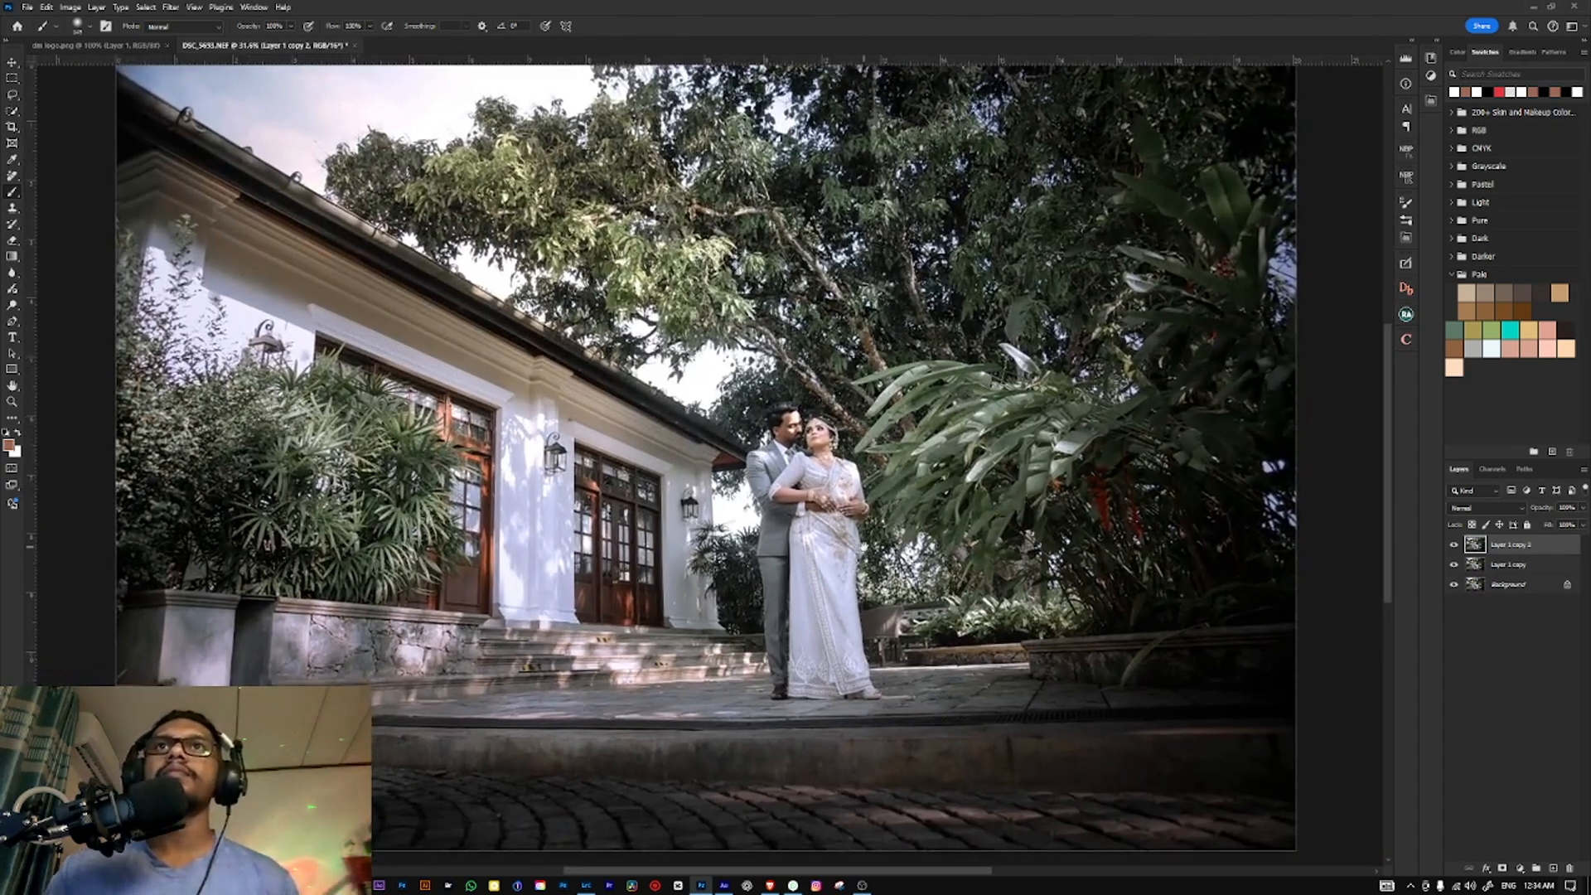
scroll(866, 545, "down", 1)
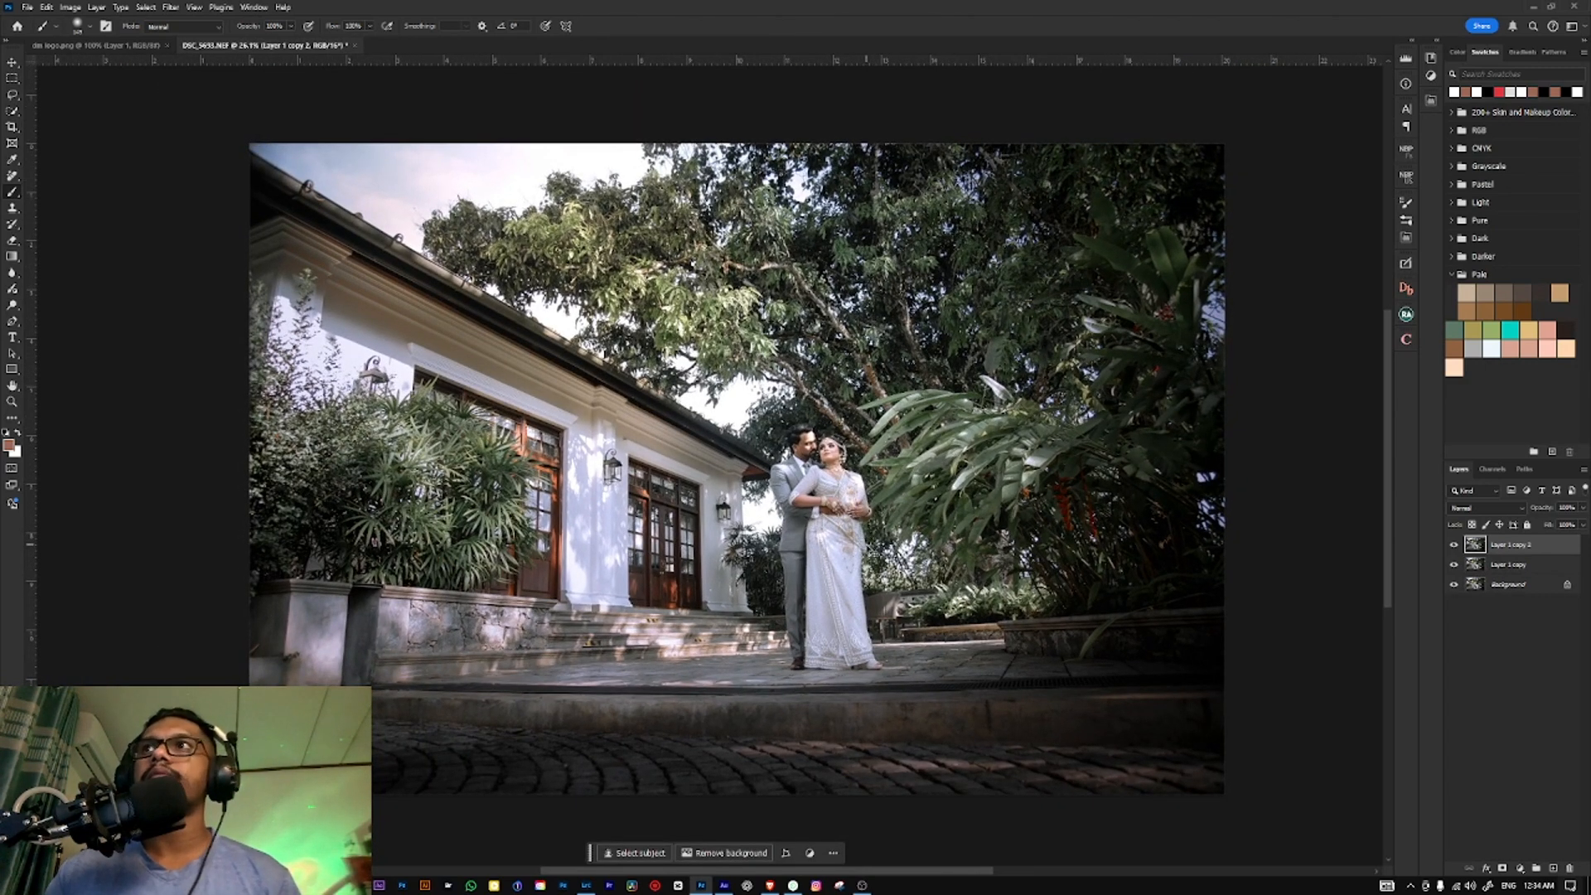
Step: Use the Camera Raw filter to lower the photo's saturation to -4 and lift the blacks slightly
key("ctrl+shift+a")
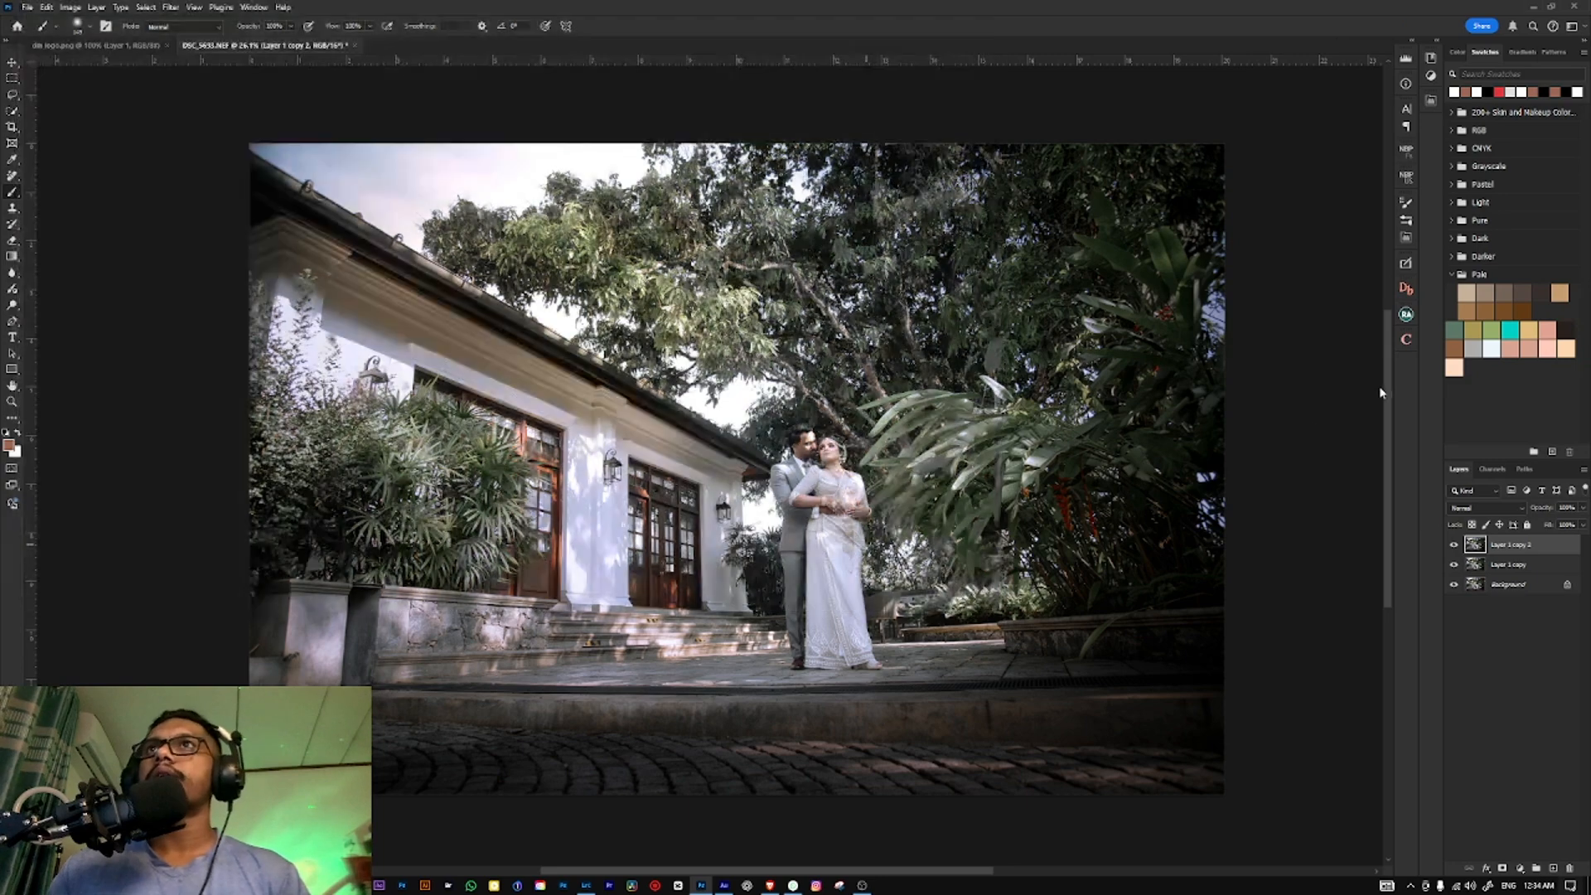
key("ctrl+shift+a")
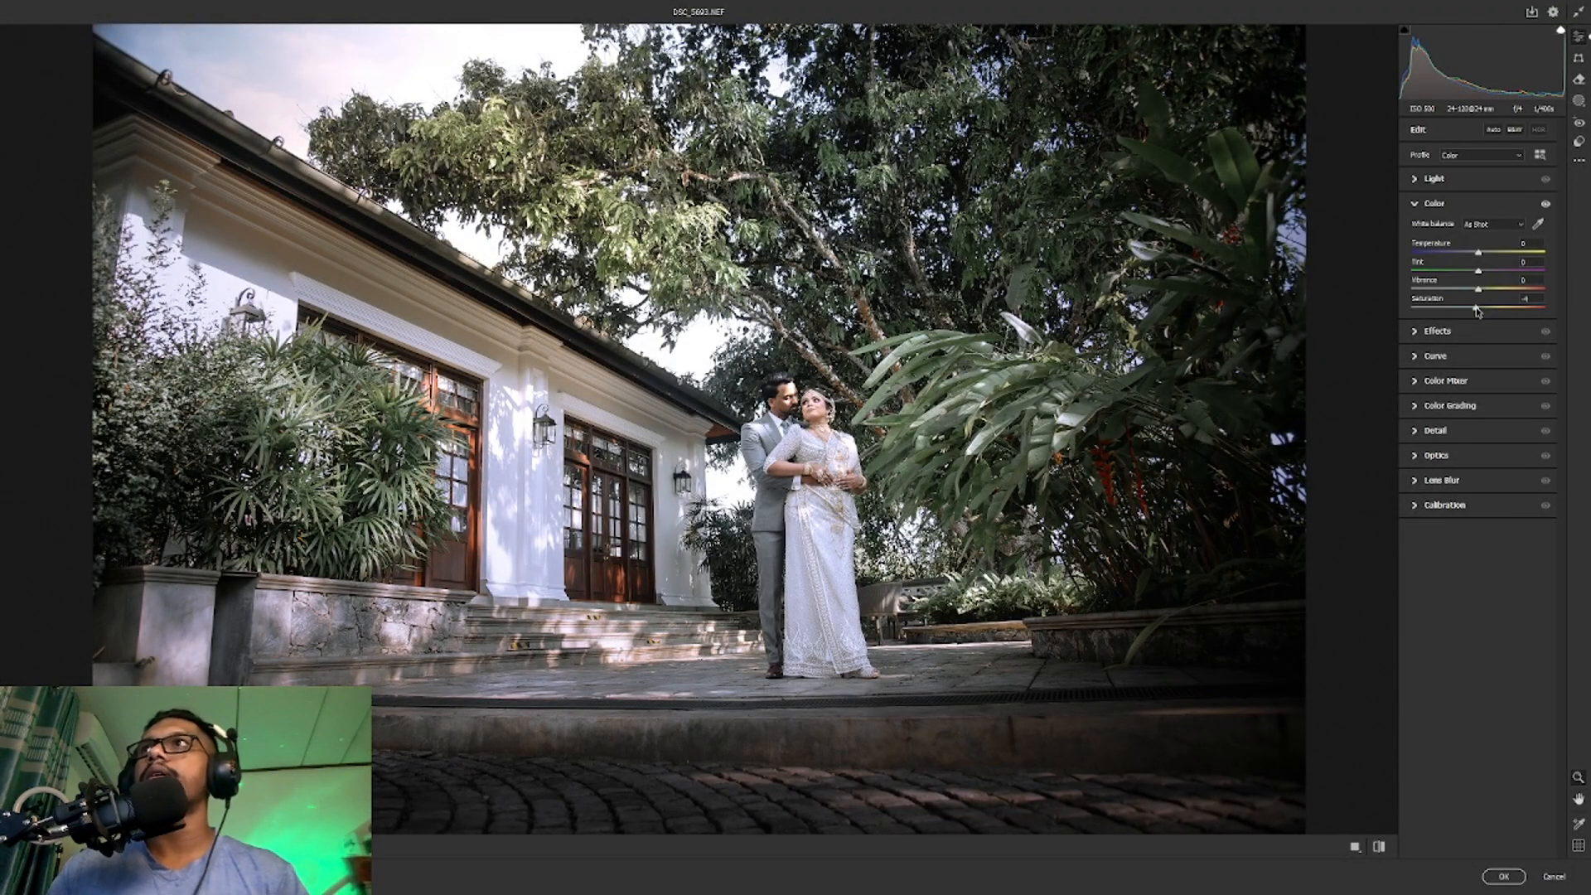
left_click(1450, 181)
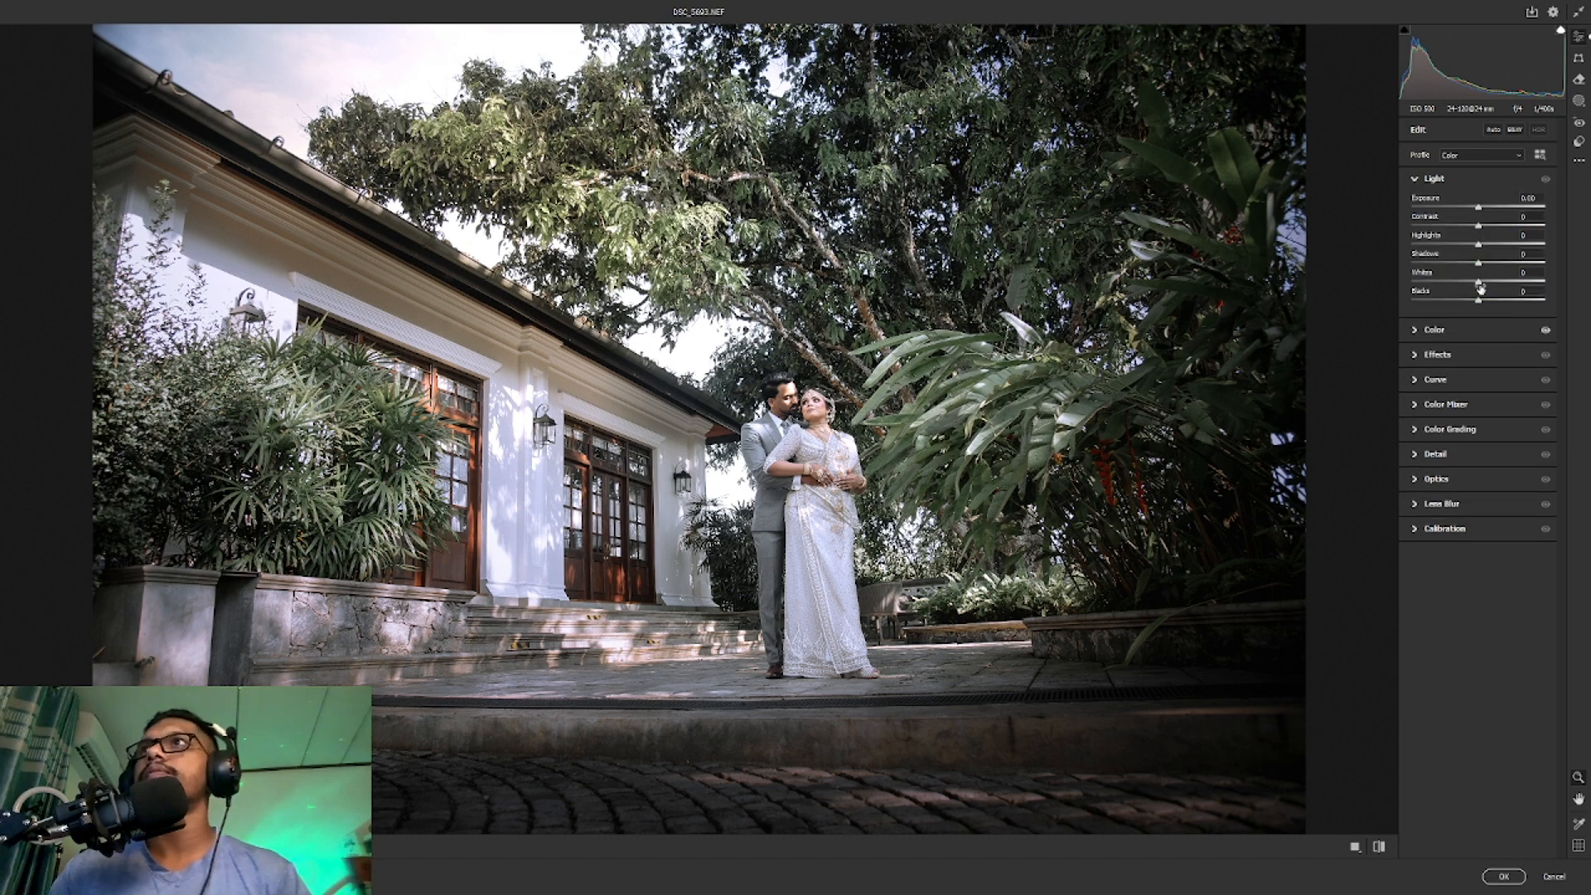
left_click_drag(1478, 299, 1489, 299)
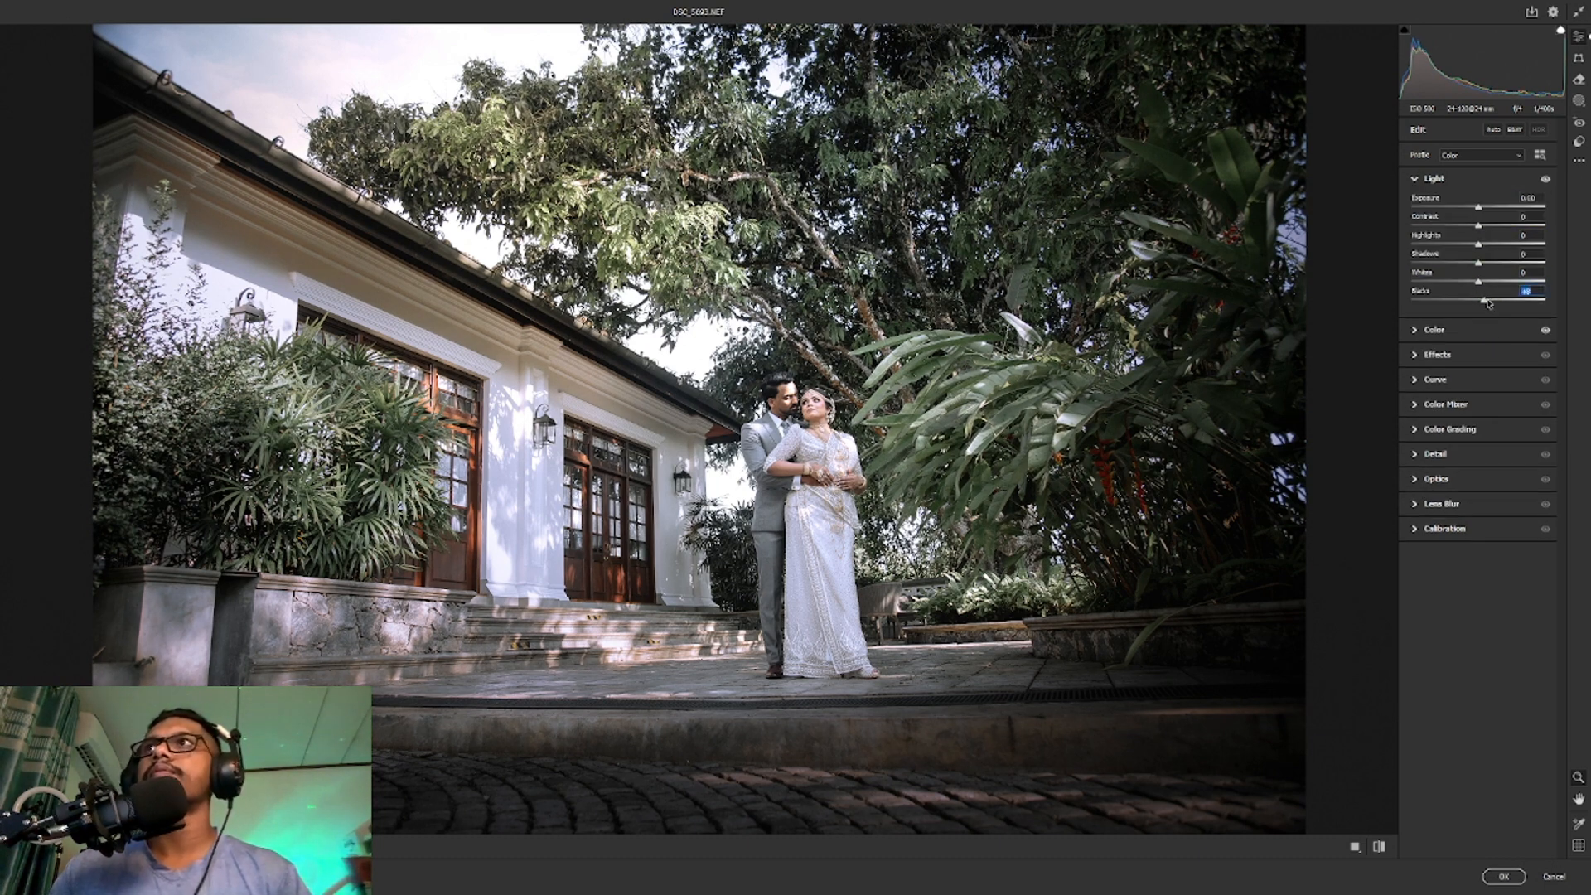
Step: Add a small amount of grain to the photo, check it on the couple and apply the Camera Raw filter
left_click(1457, 360)
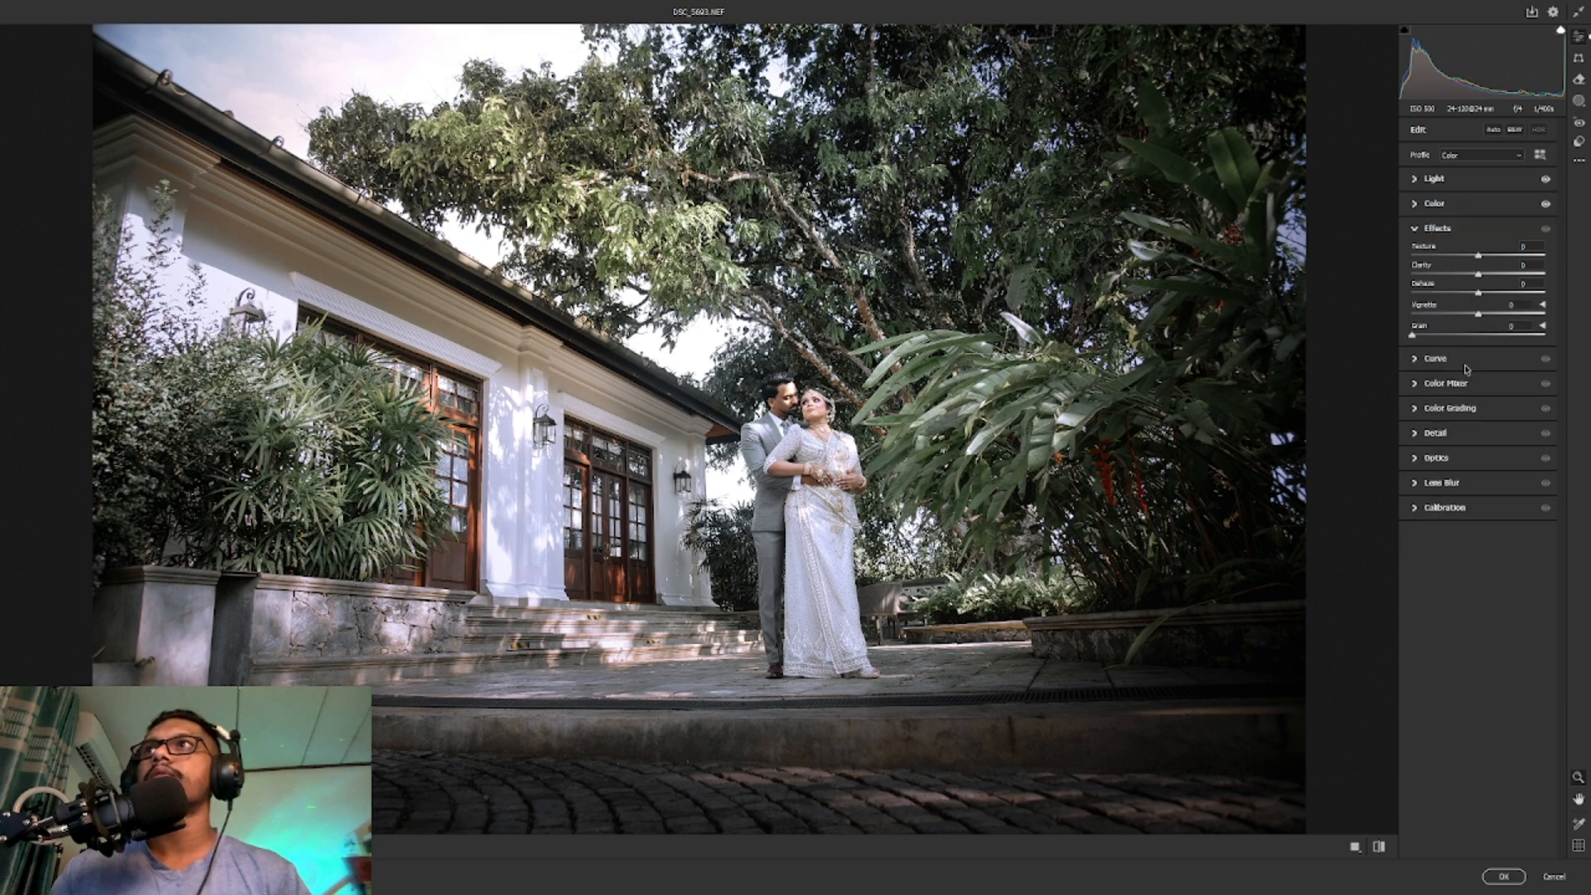
left_click_drag(1463, 337, 1430, 336)
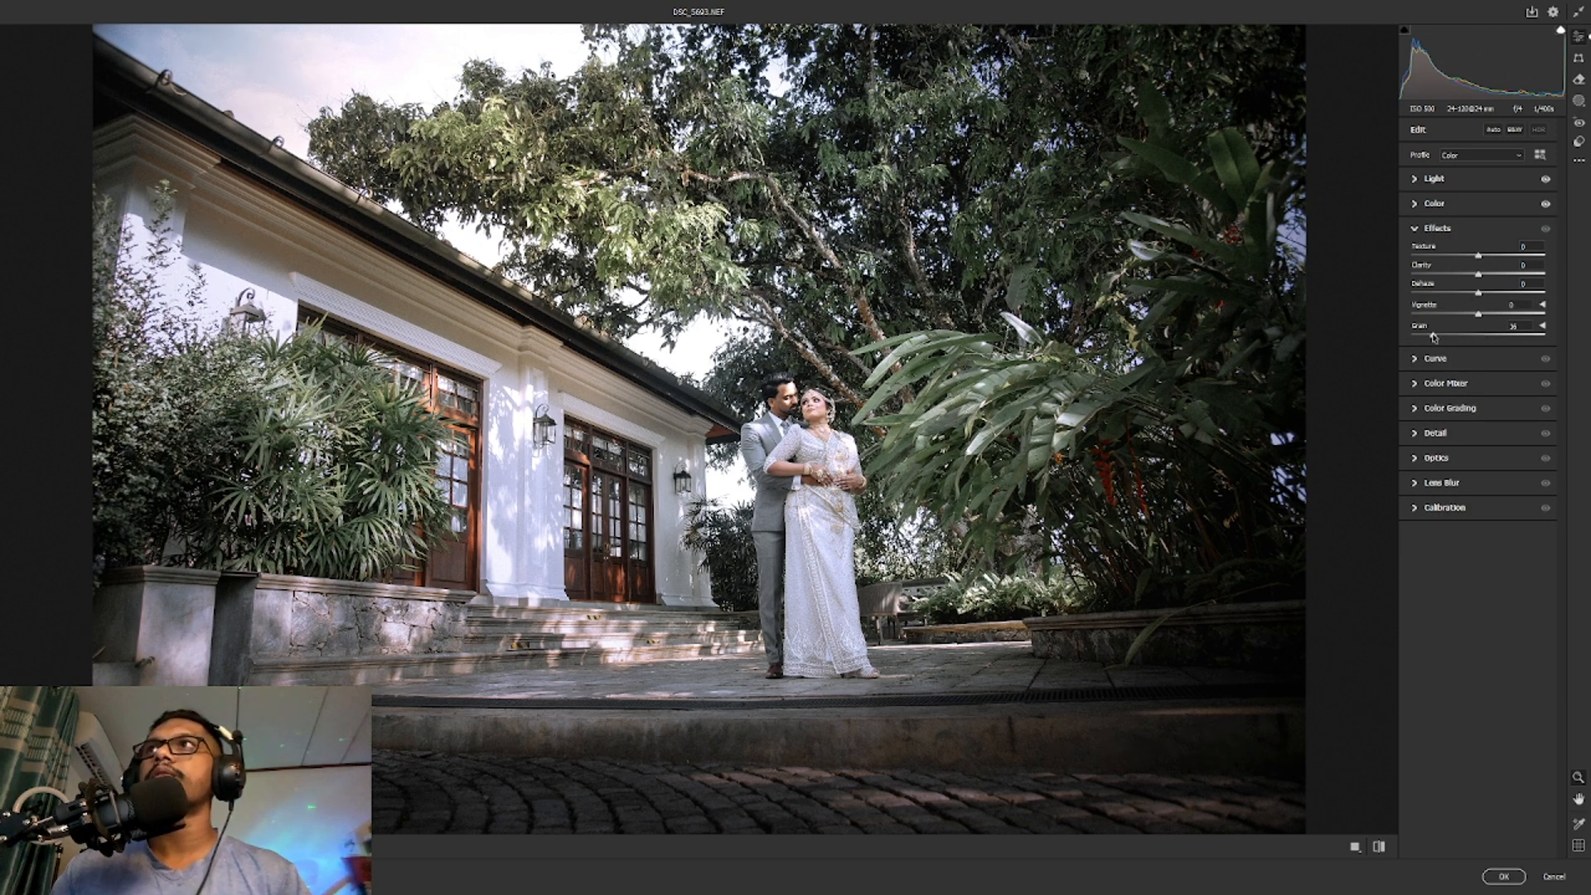
left_click(779, 402)
left_click(779, 402)
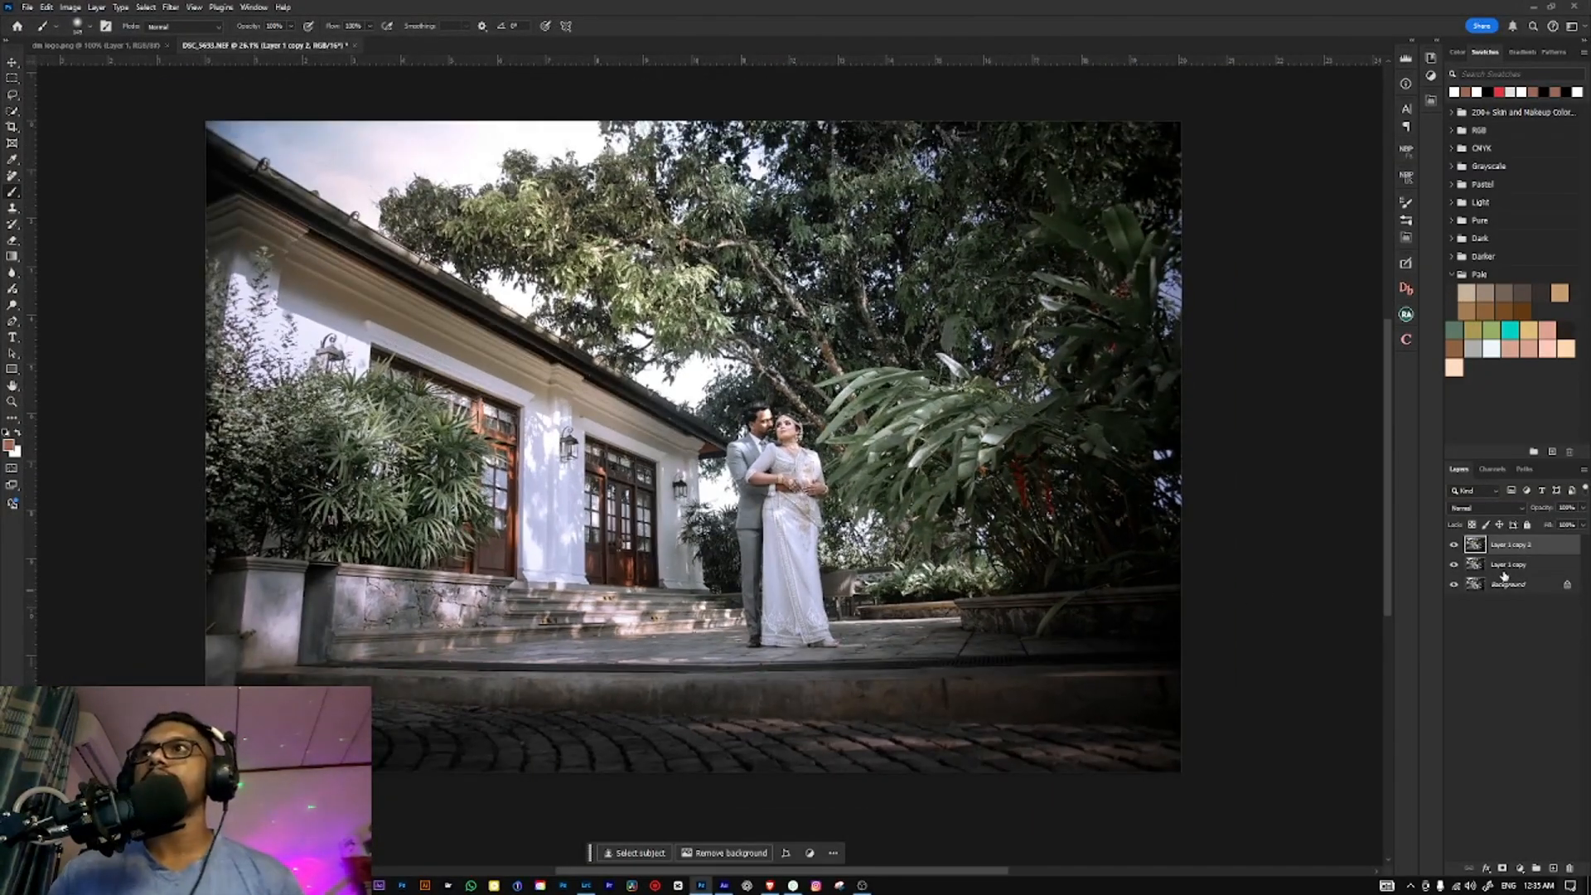
Step: Flatten the image and save it as a JPEG in the main wedding folder, one level above the edit logo folder
key("ctrl+shift+e")
key("ctrl+shift+s")
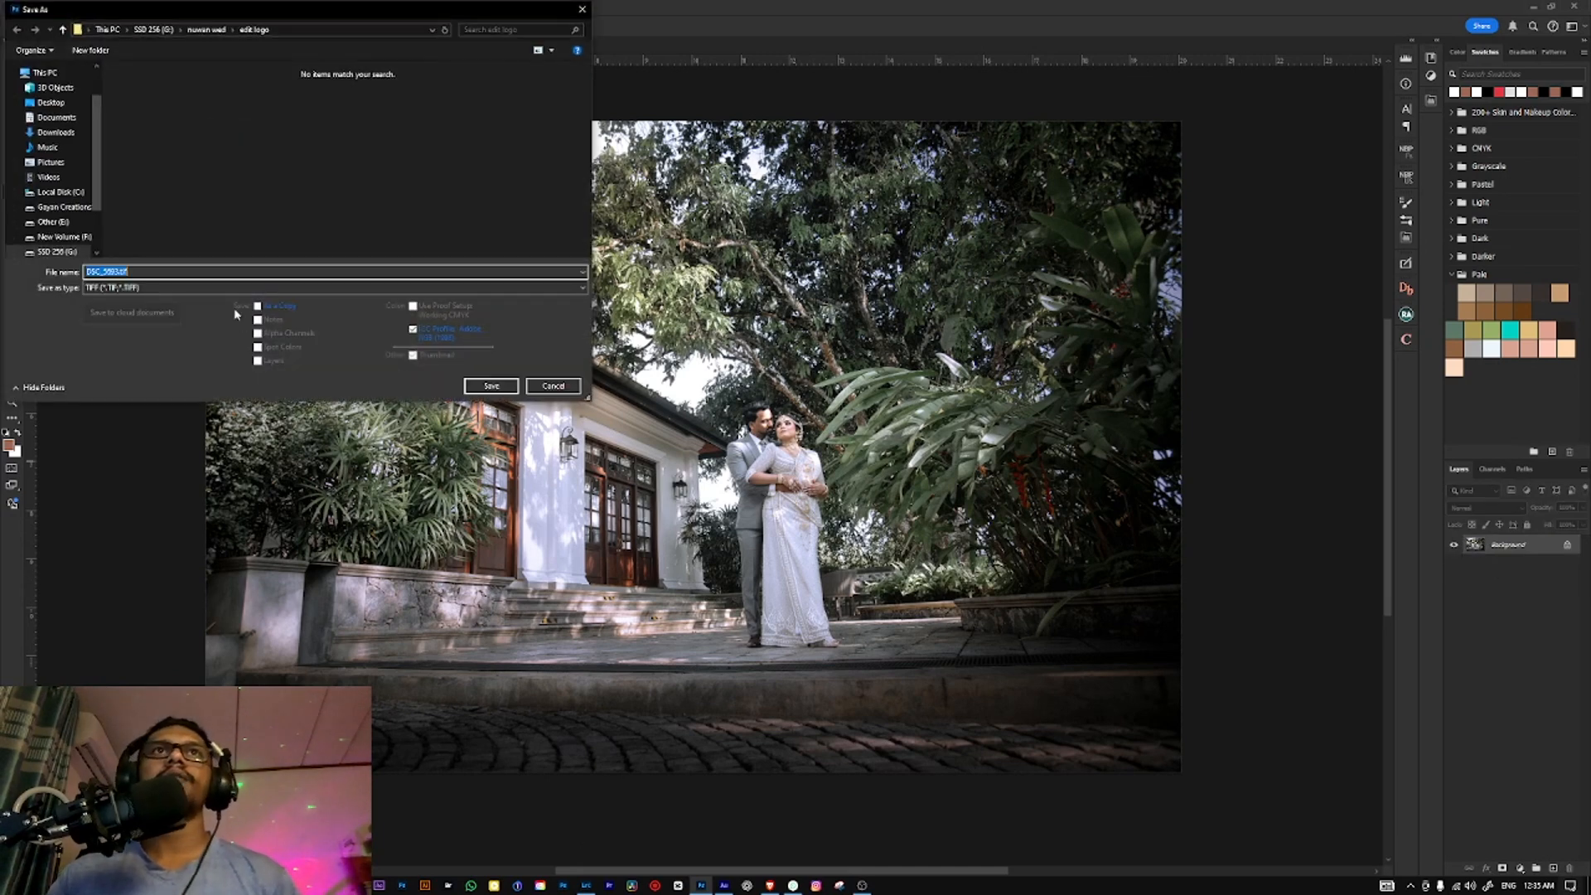
left_click(234, 288)
left_click(235, 346)
left_click(202, 30)
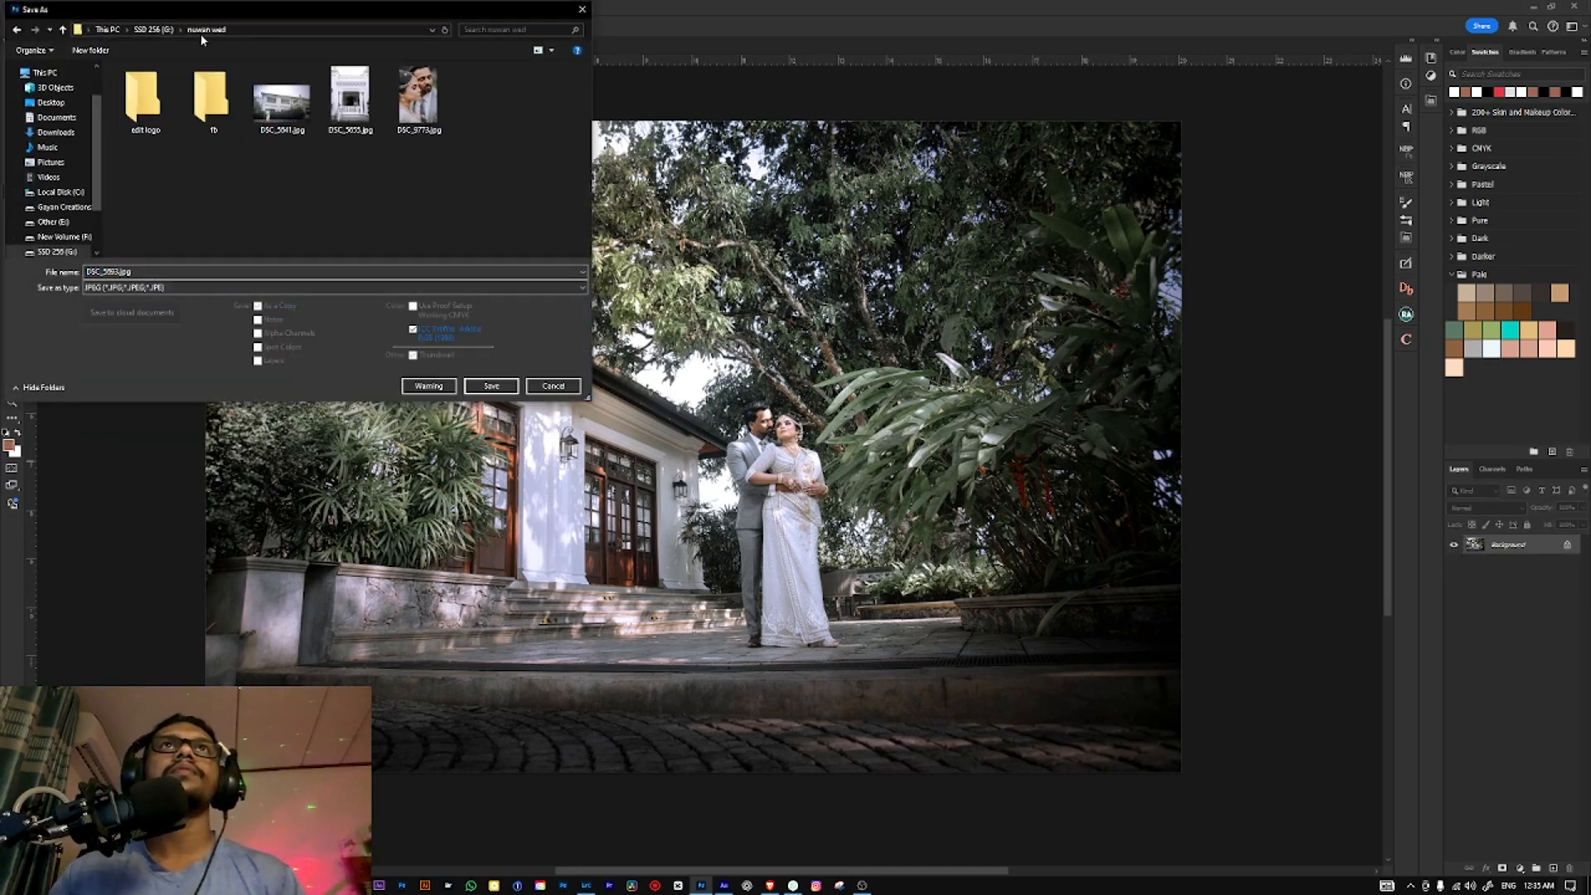
key("Return")
key("Return")
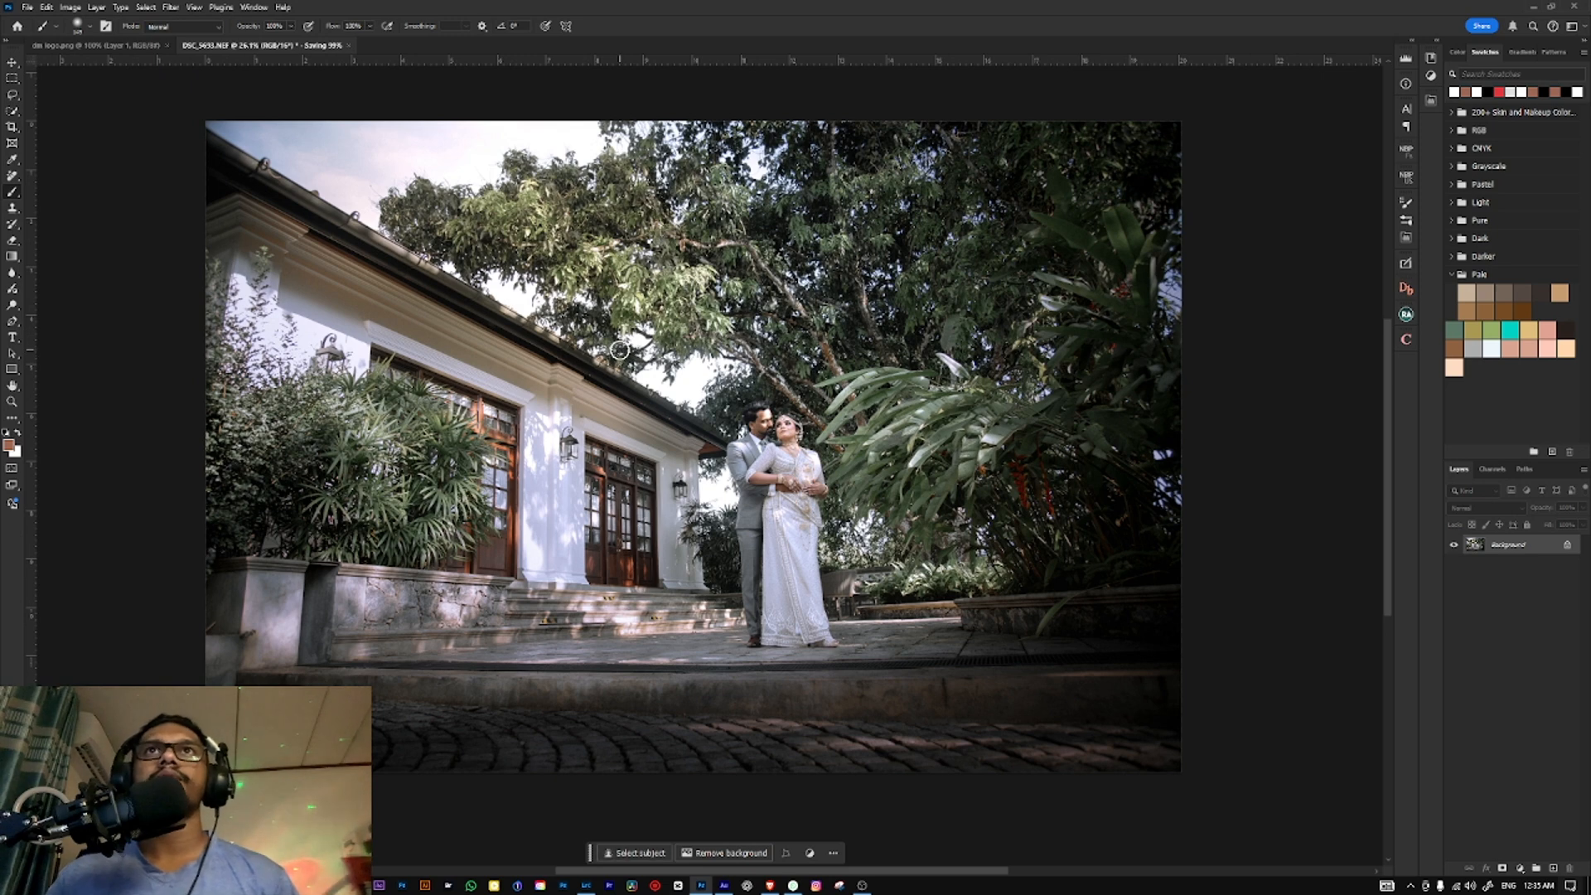
Step: Paste the studio logo onto the photo and position it in the image's lower-left corner
key("ctrl+v")
key("ctrl+t")
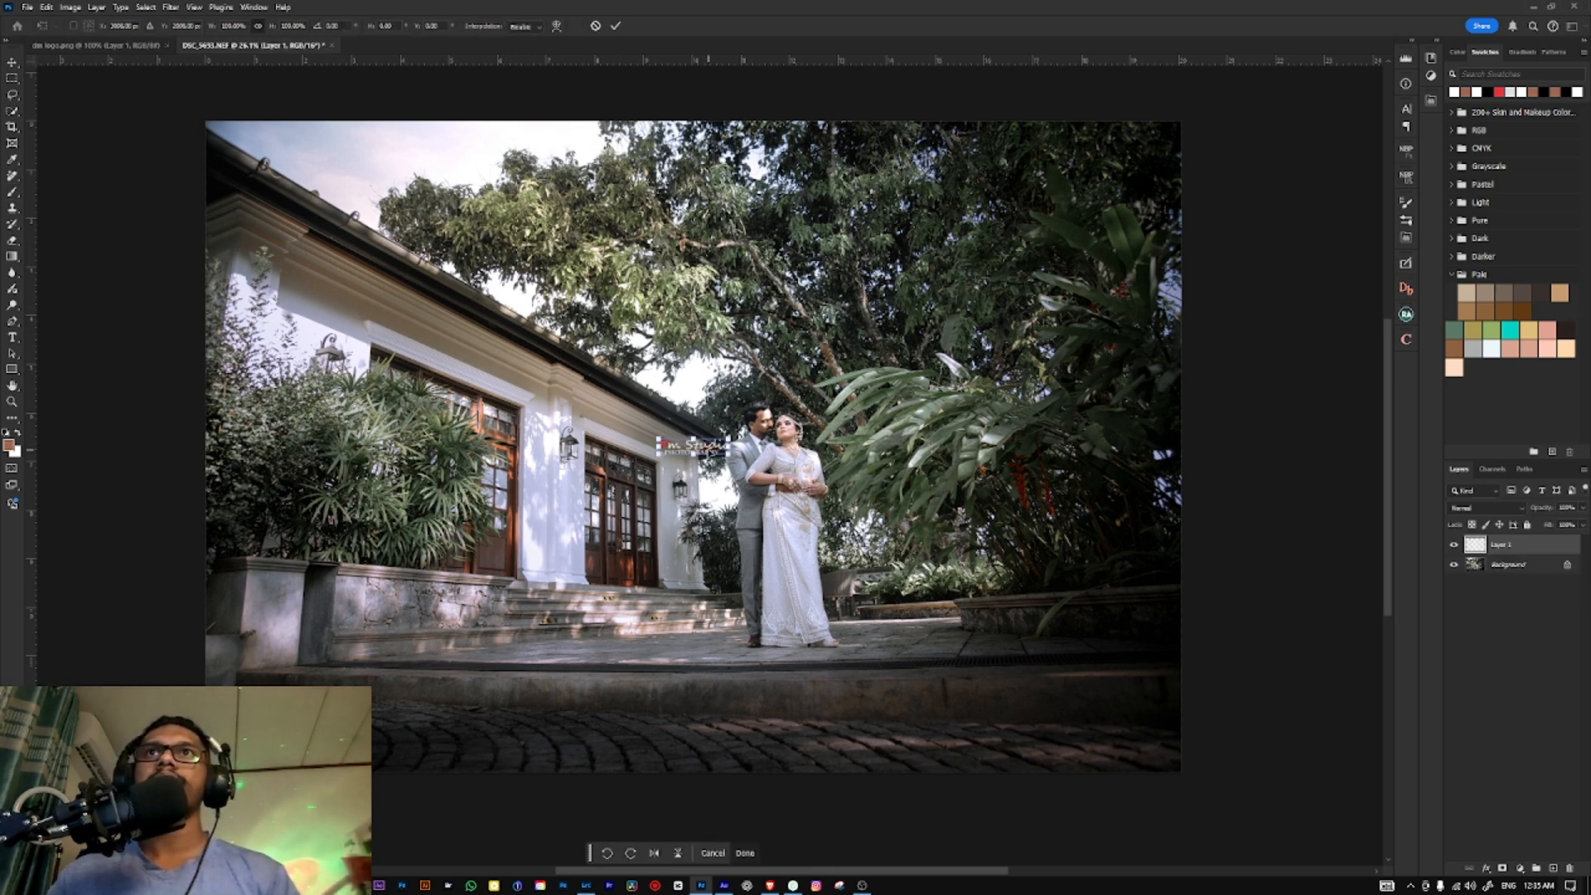
left_click_drag(714, 454, 476, 726)
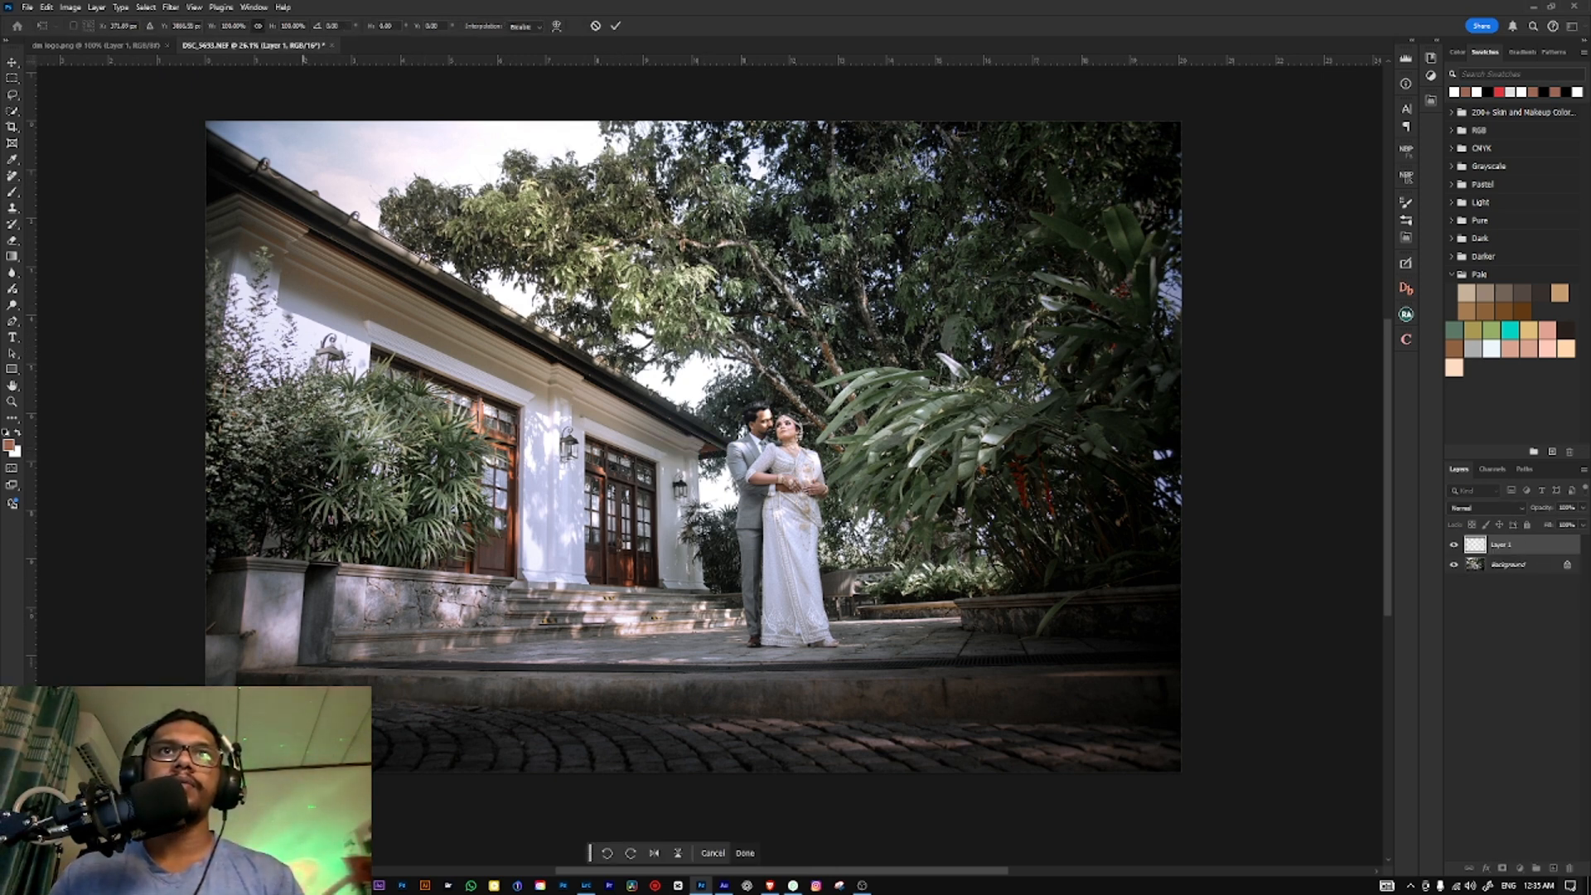
key("Return")
key("b")
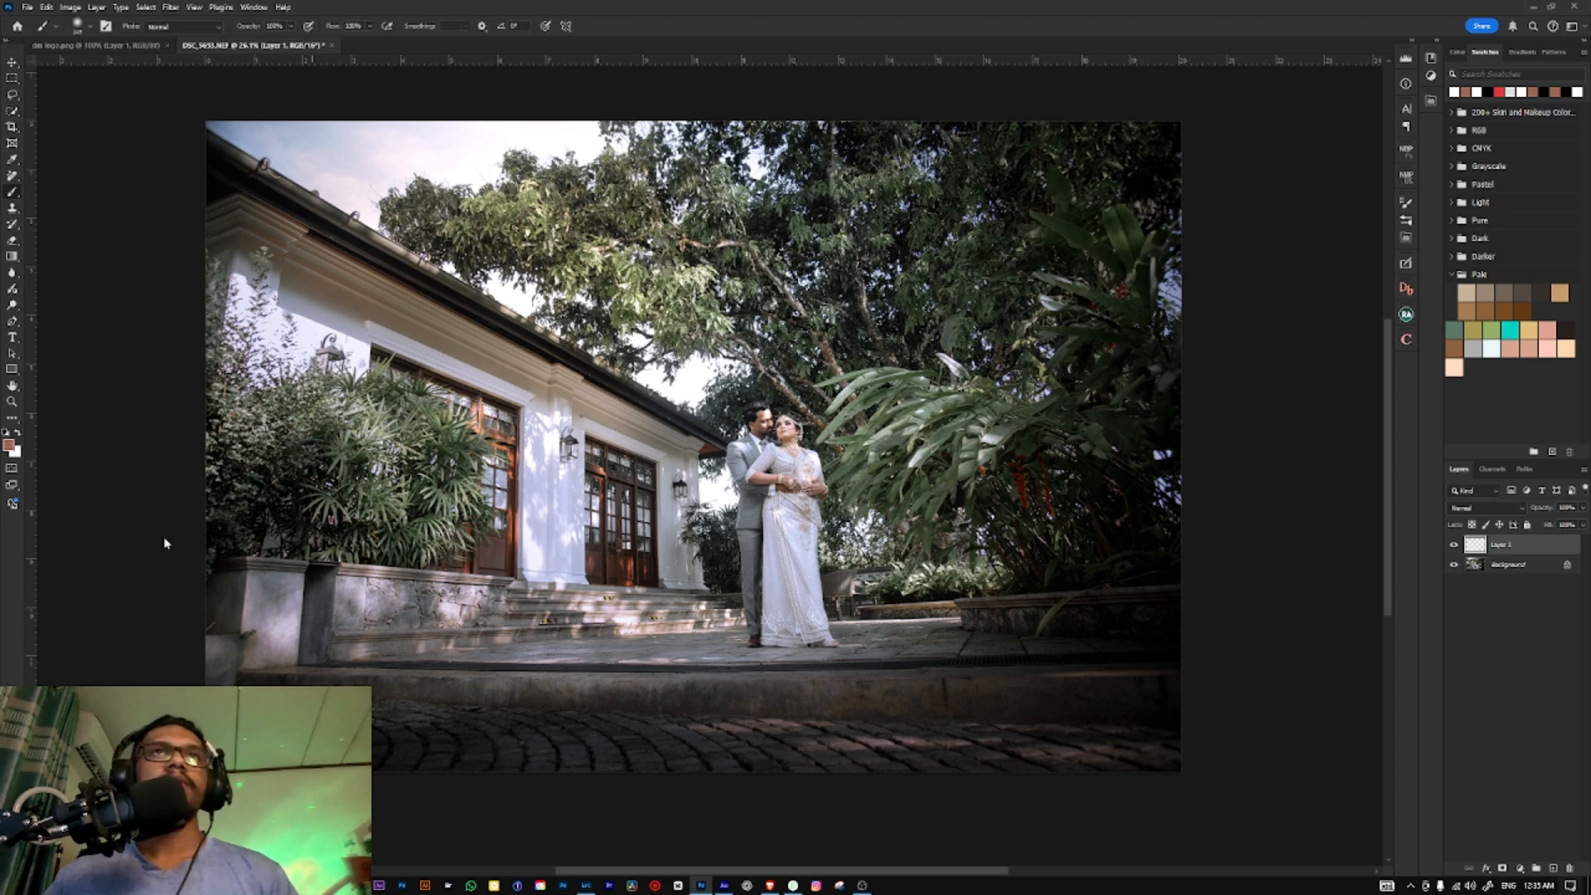
Step: Save the version with the logo as a JPEG in the edit logo folder
key("ctrl+shift+s")
double_click(152, 140)
left_click(160, 287)
key("j")
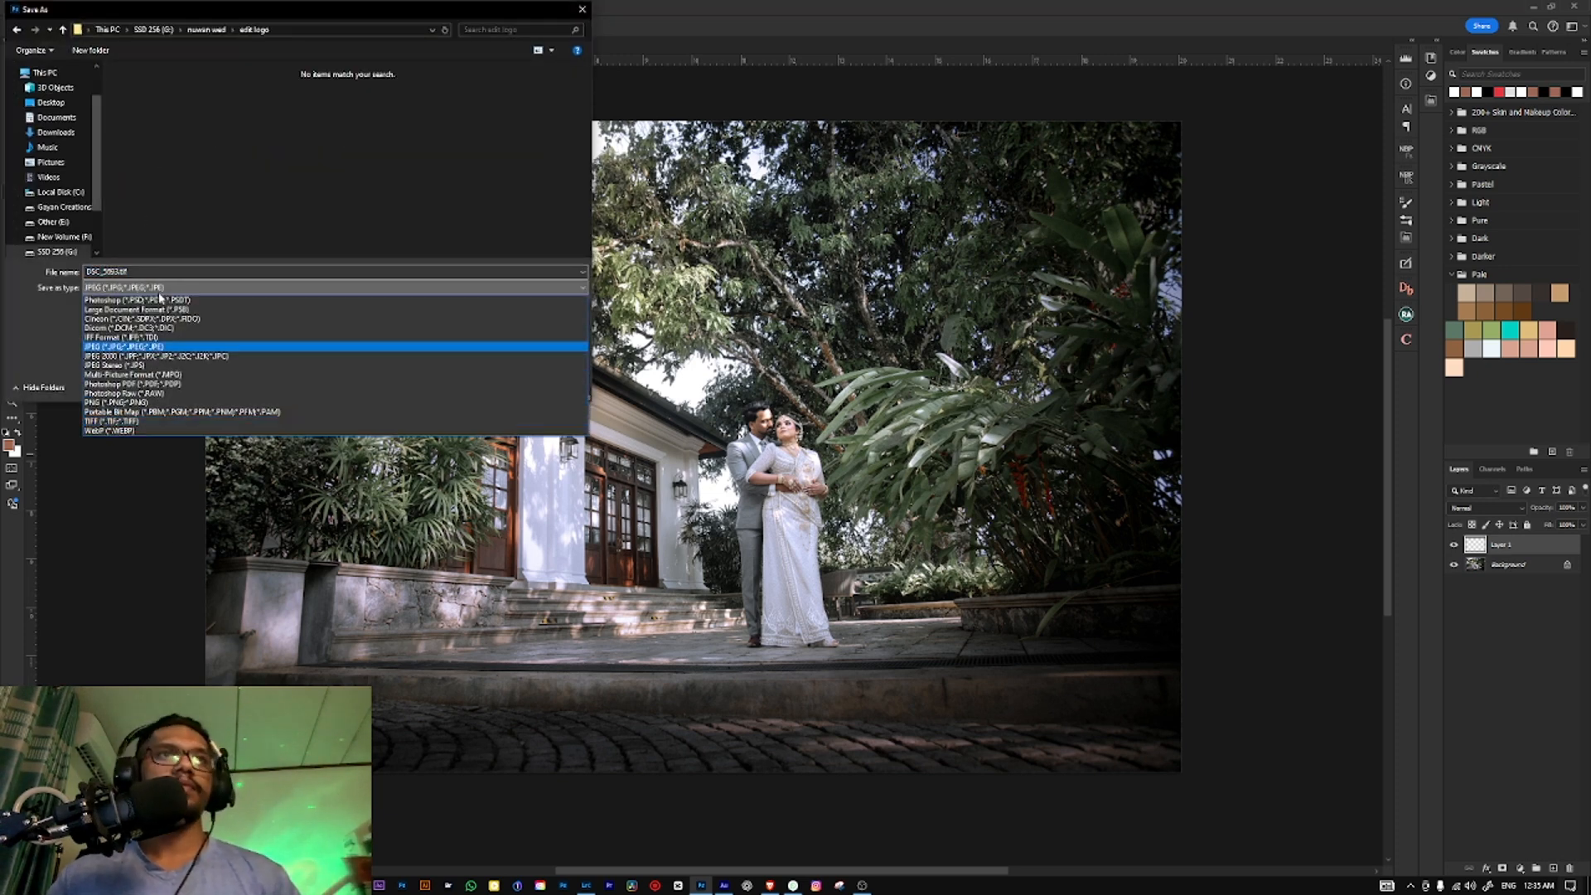
key("Return")
key("Return")
key("Return")
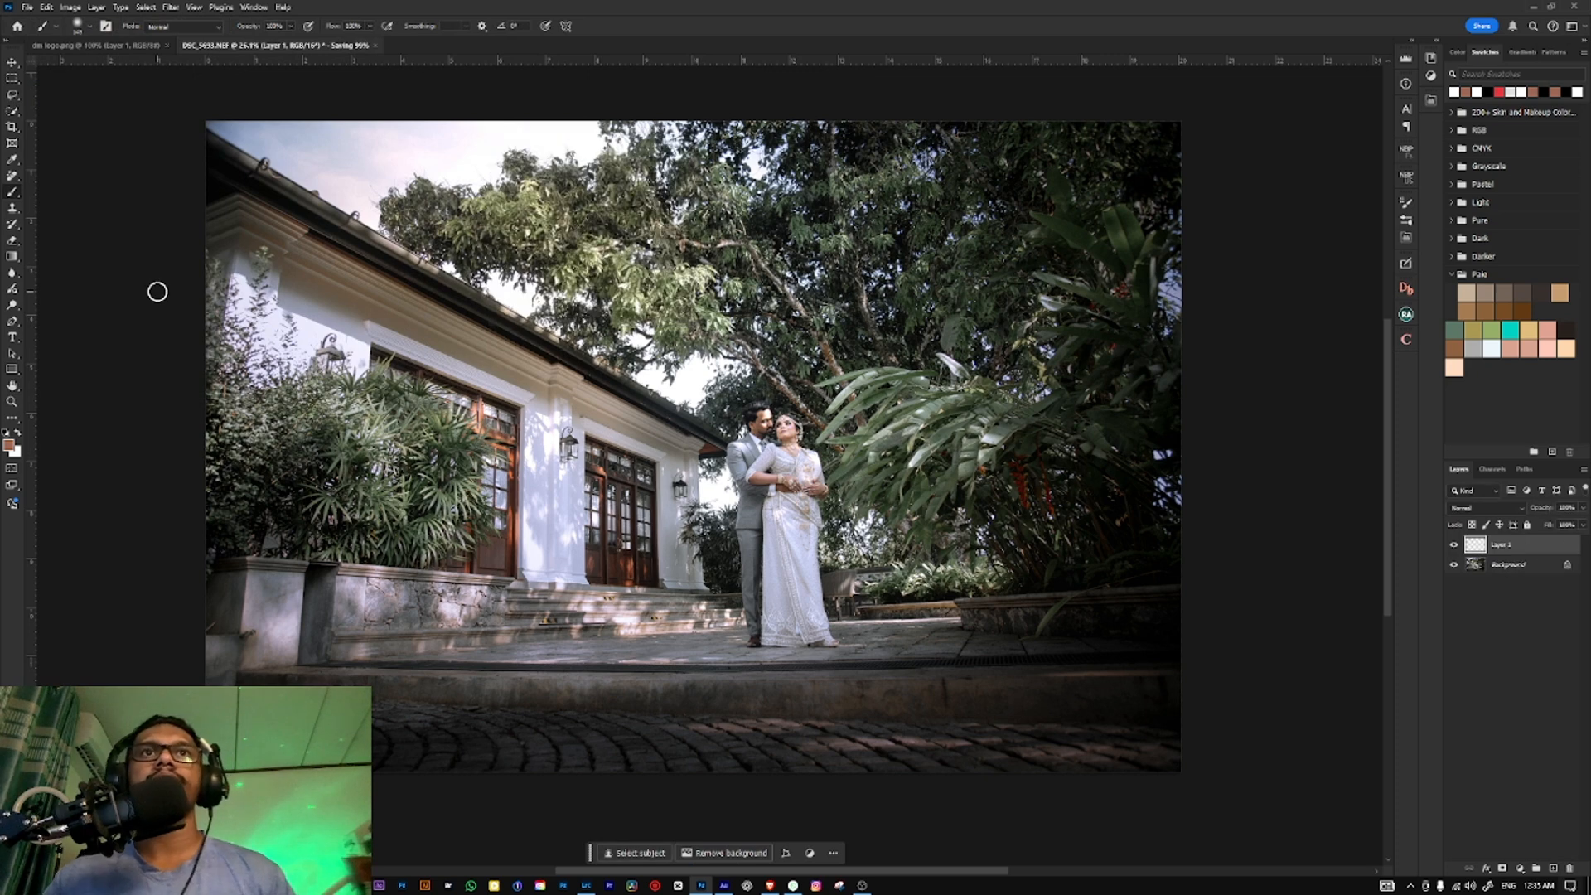
Step: Export the logo version as a JPG 2048 px wide at quality 7 into the fb folder
key("ctrl+alt+shift+w")
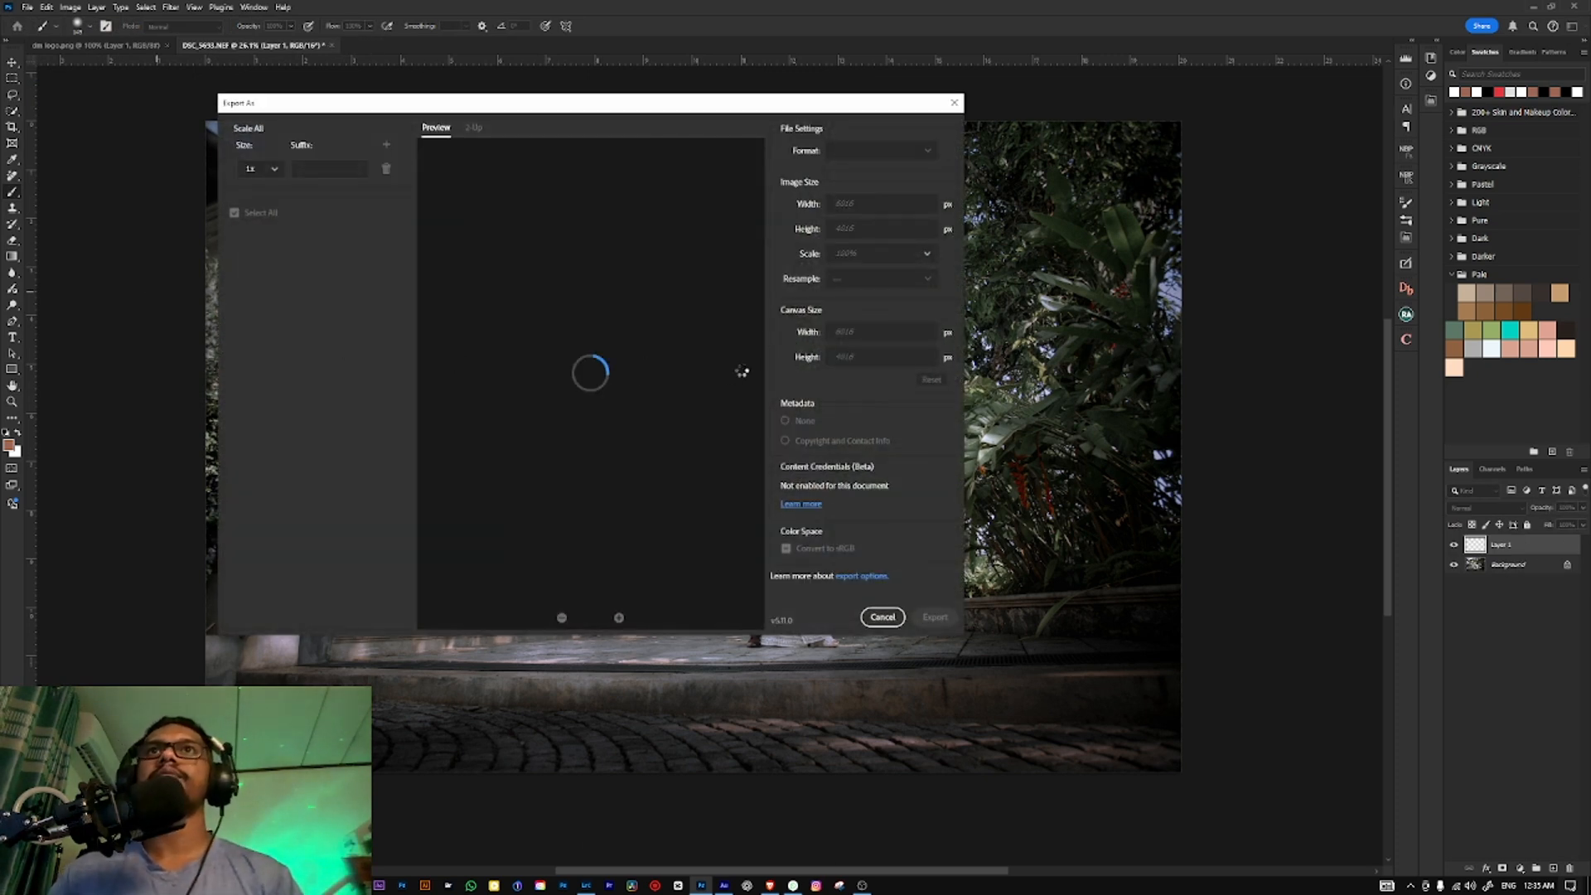
double_click(862, 239)
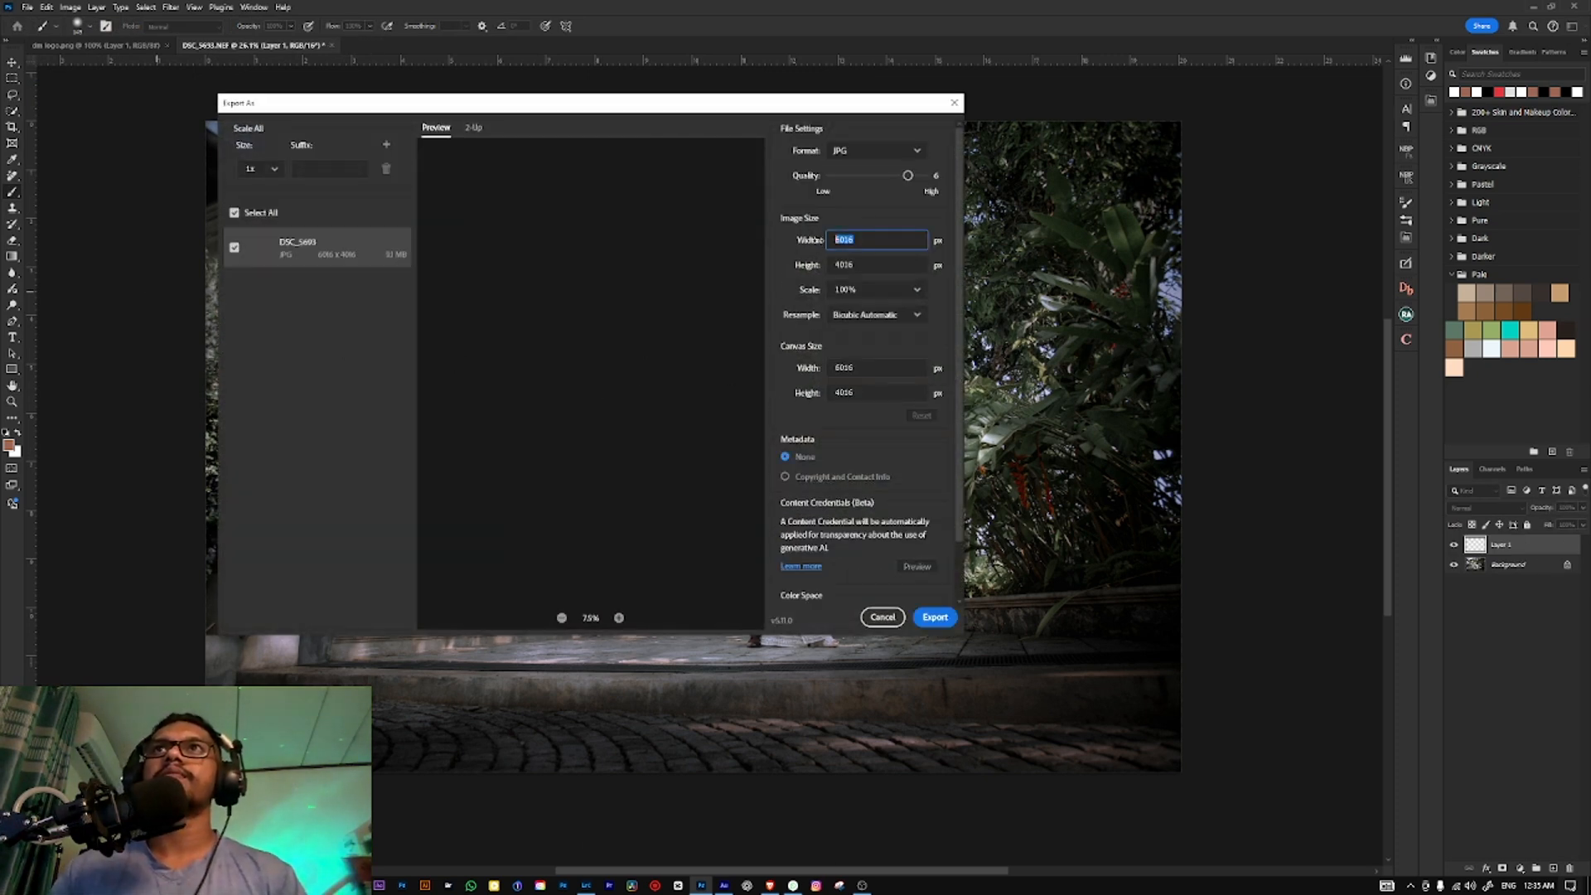
type("2048")
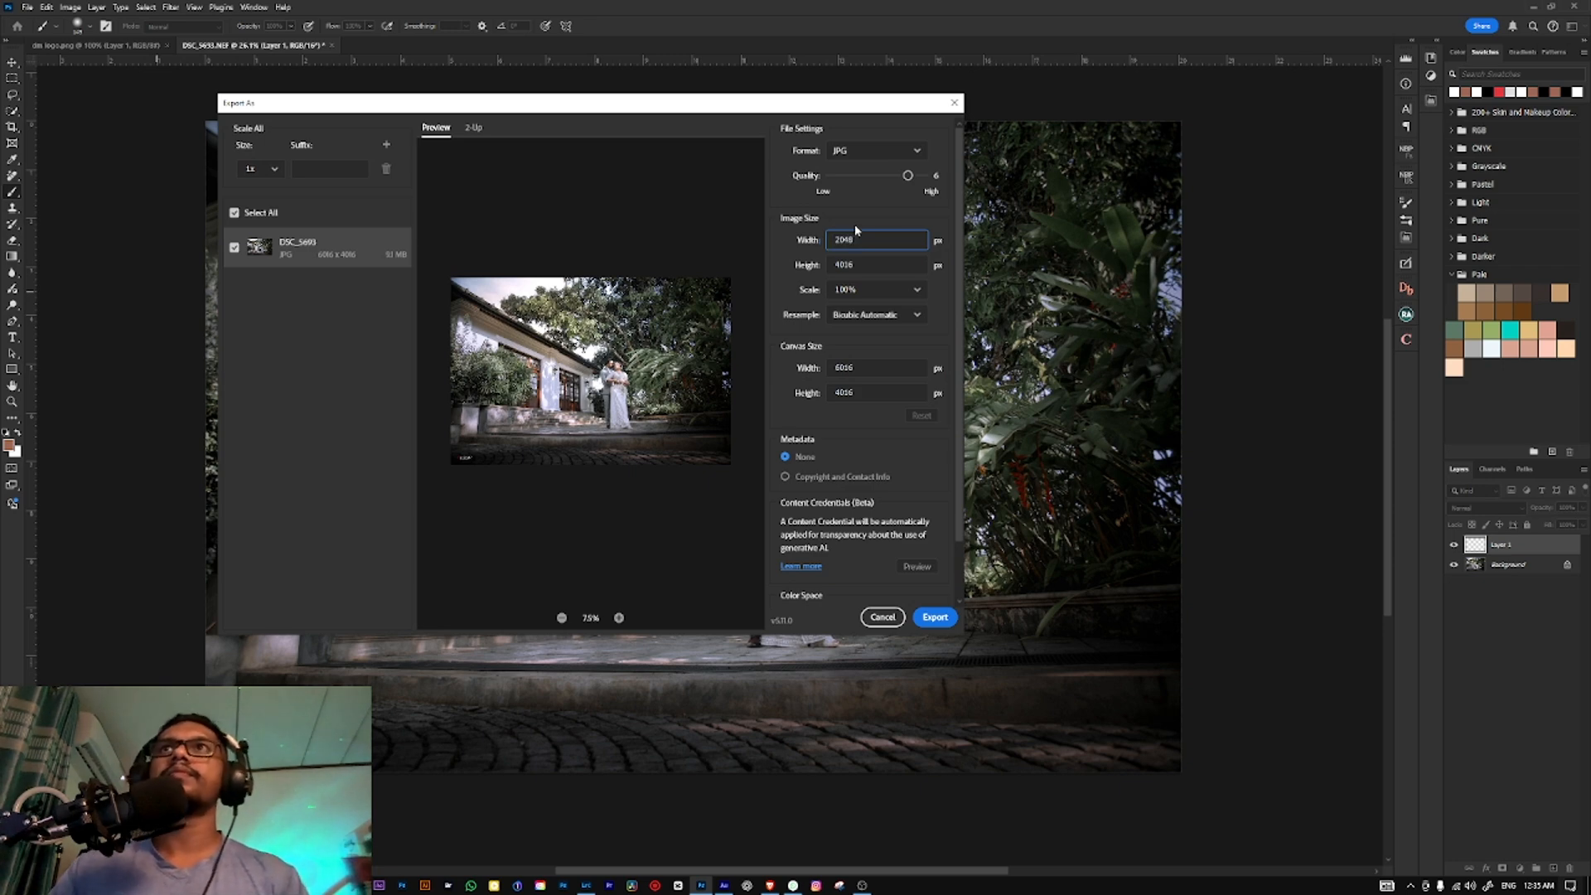
left_click(923, 175)
left_click(935, 616)
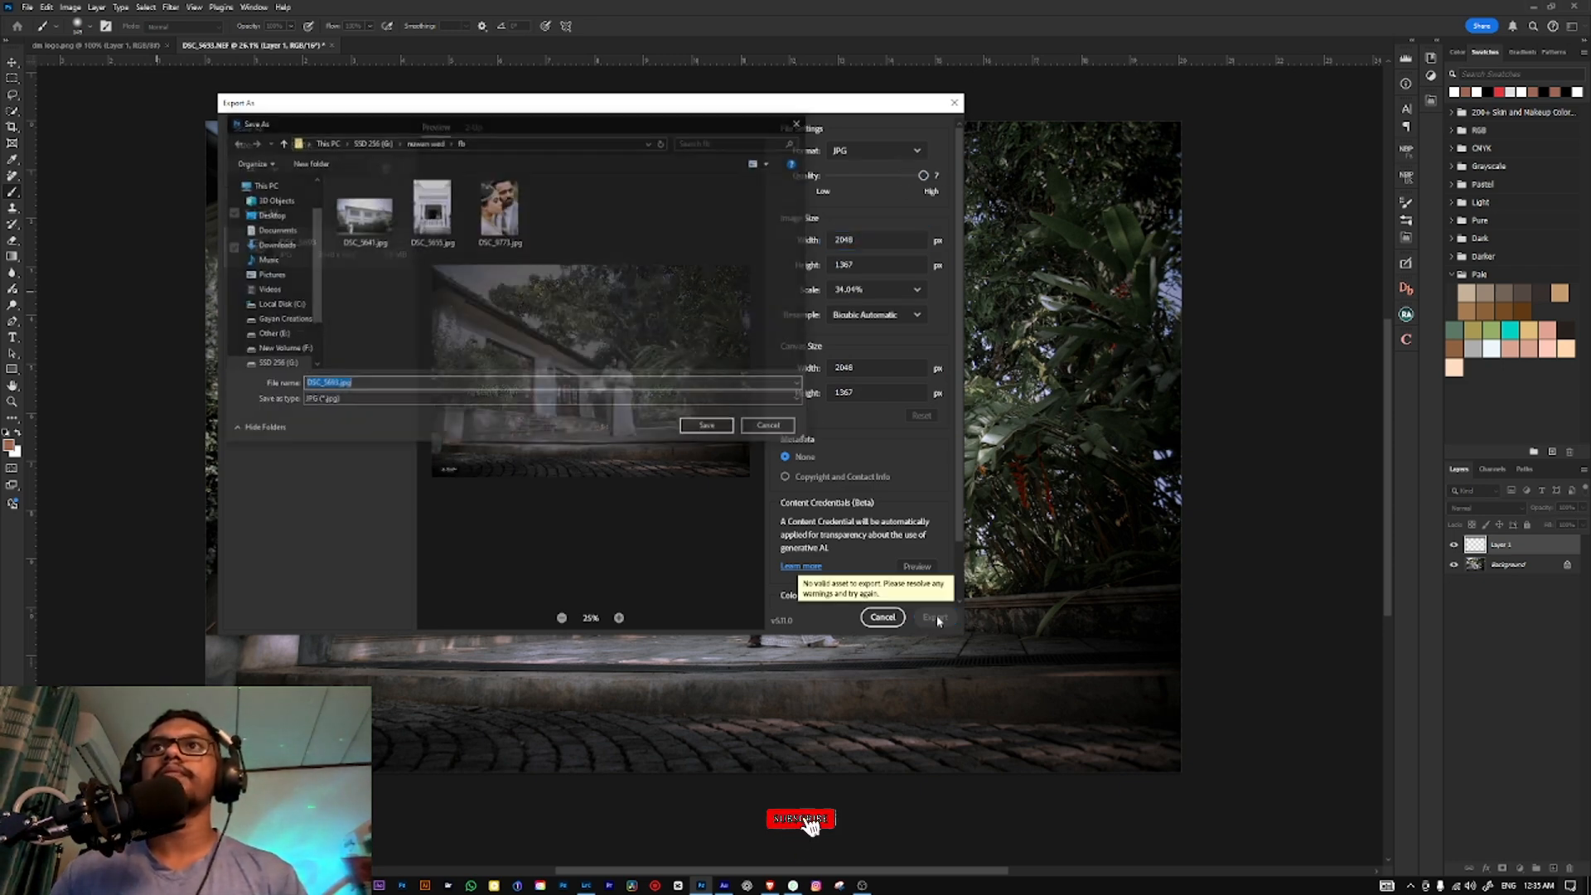
key("Return")
Step: Merge the logo layer into the Background and save the document
key("ctrl+0")
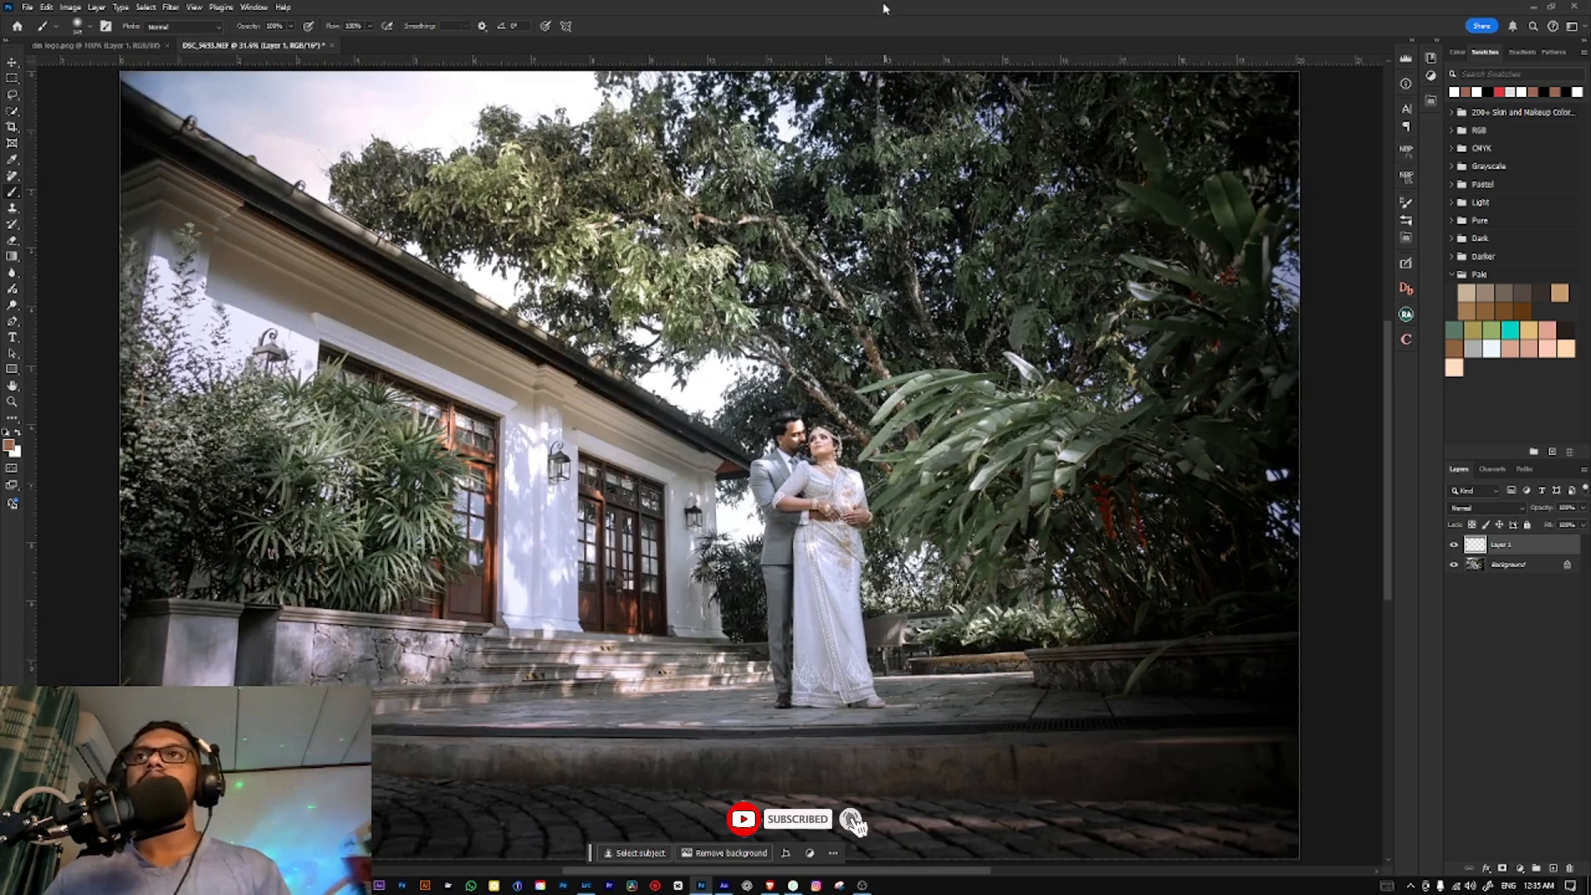
key("ctrl+e")
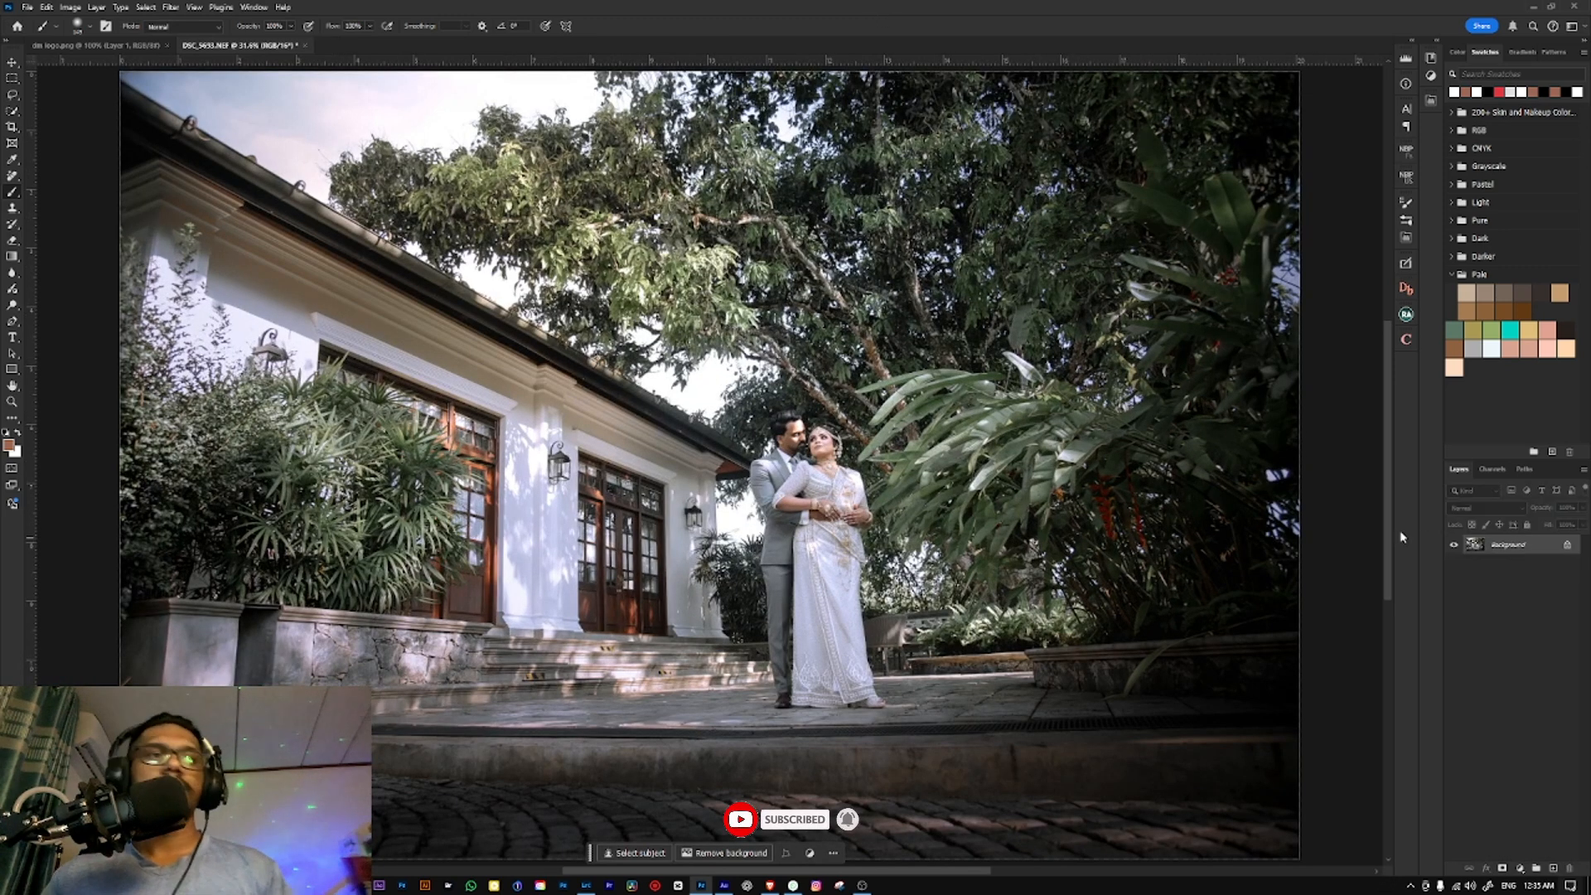
key("ctrl+s")
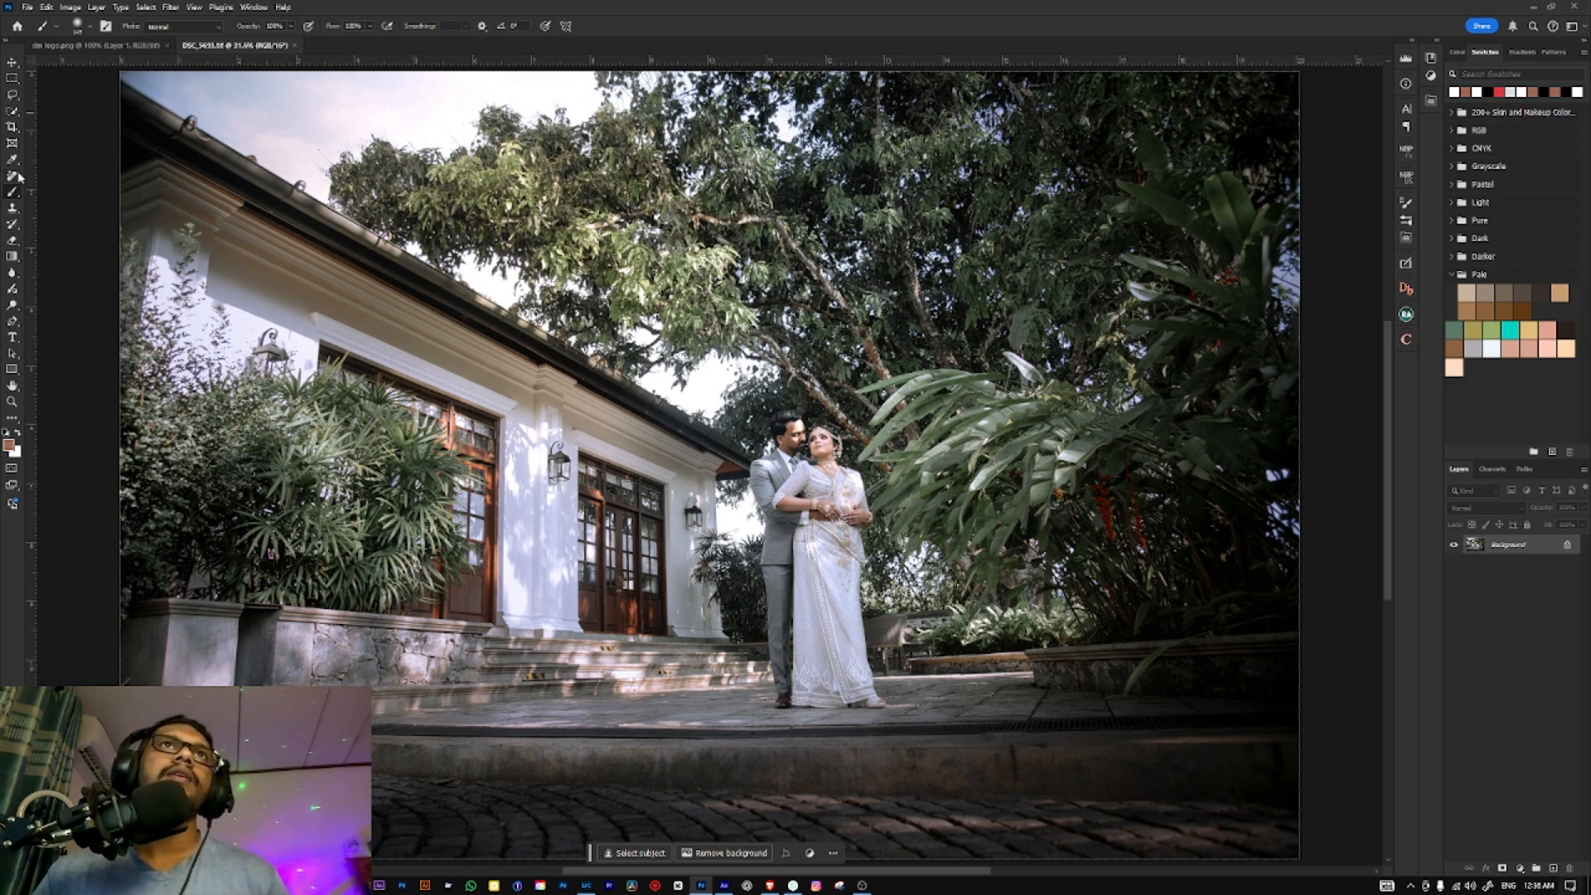
left_click(13, 96)
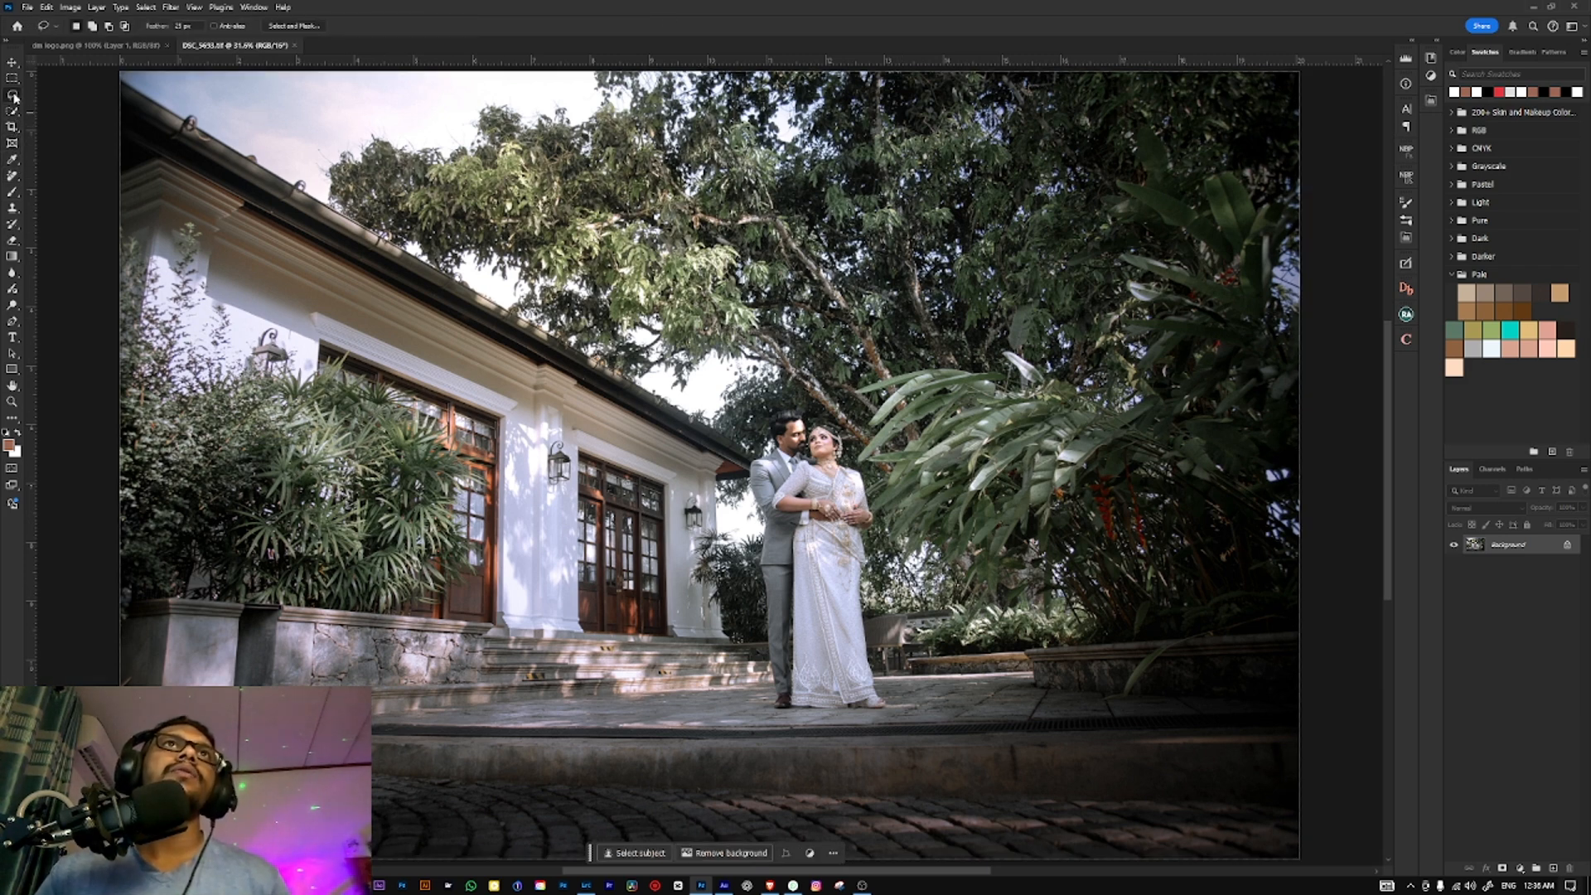
left_click(13, 62)
left_click(163, 8)
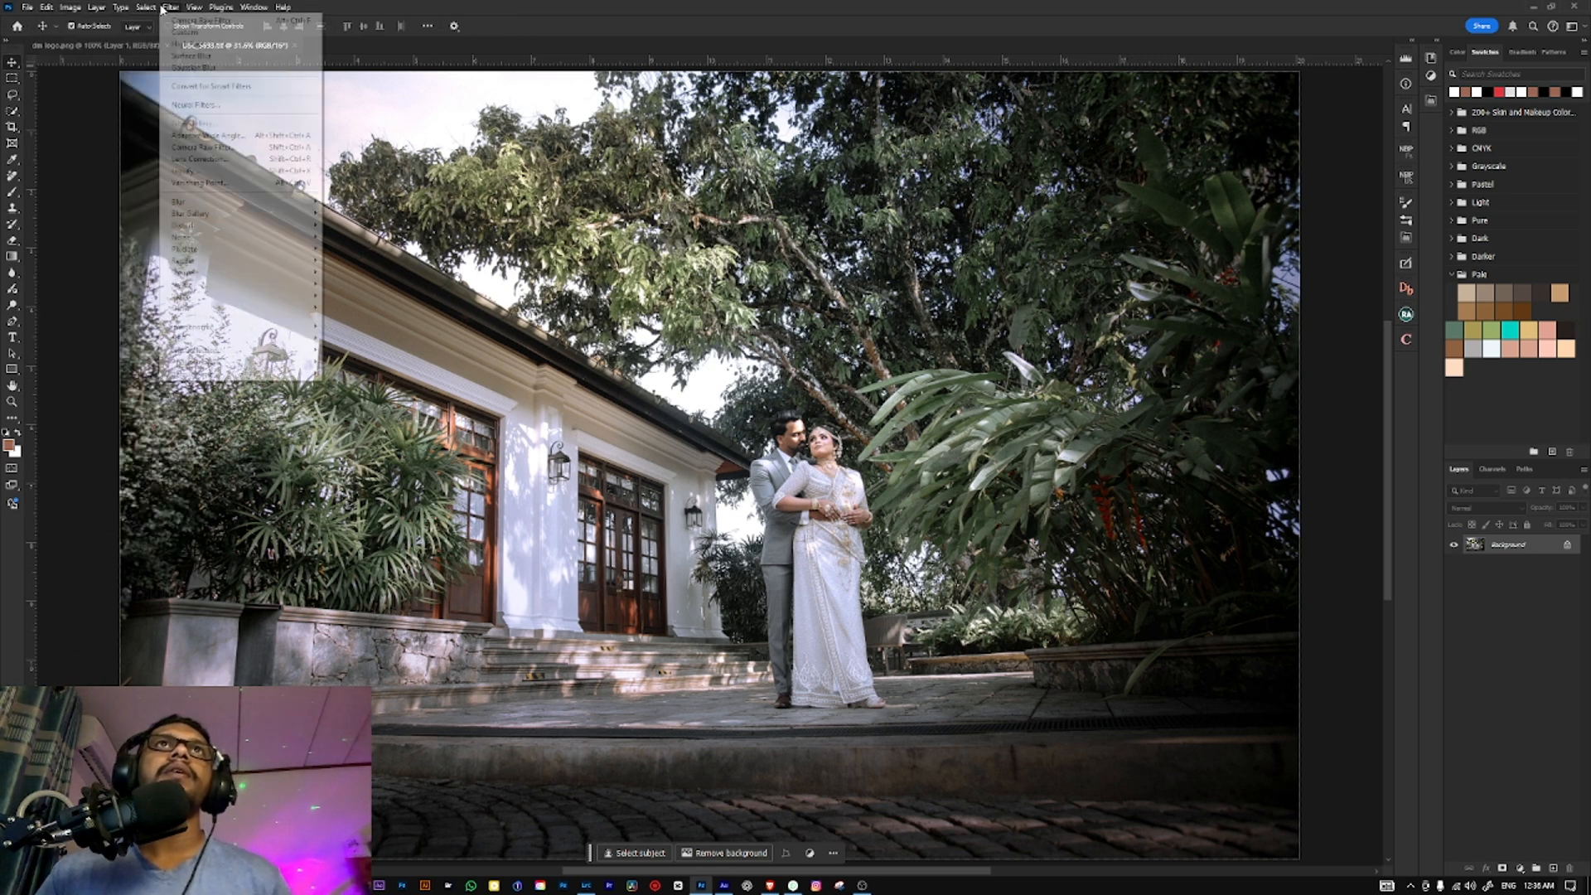
mouse_move(146, 8)
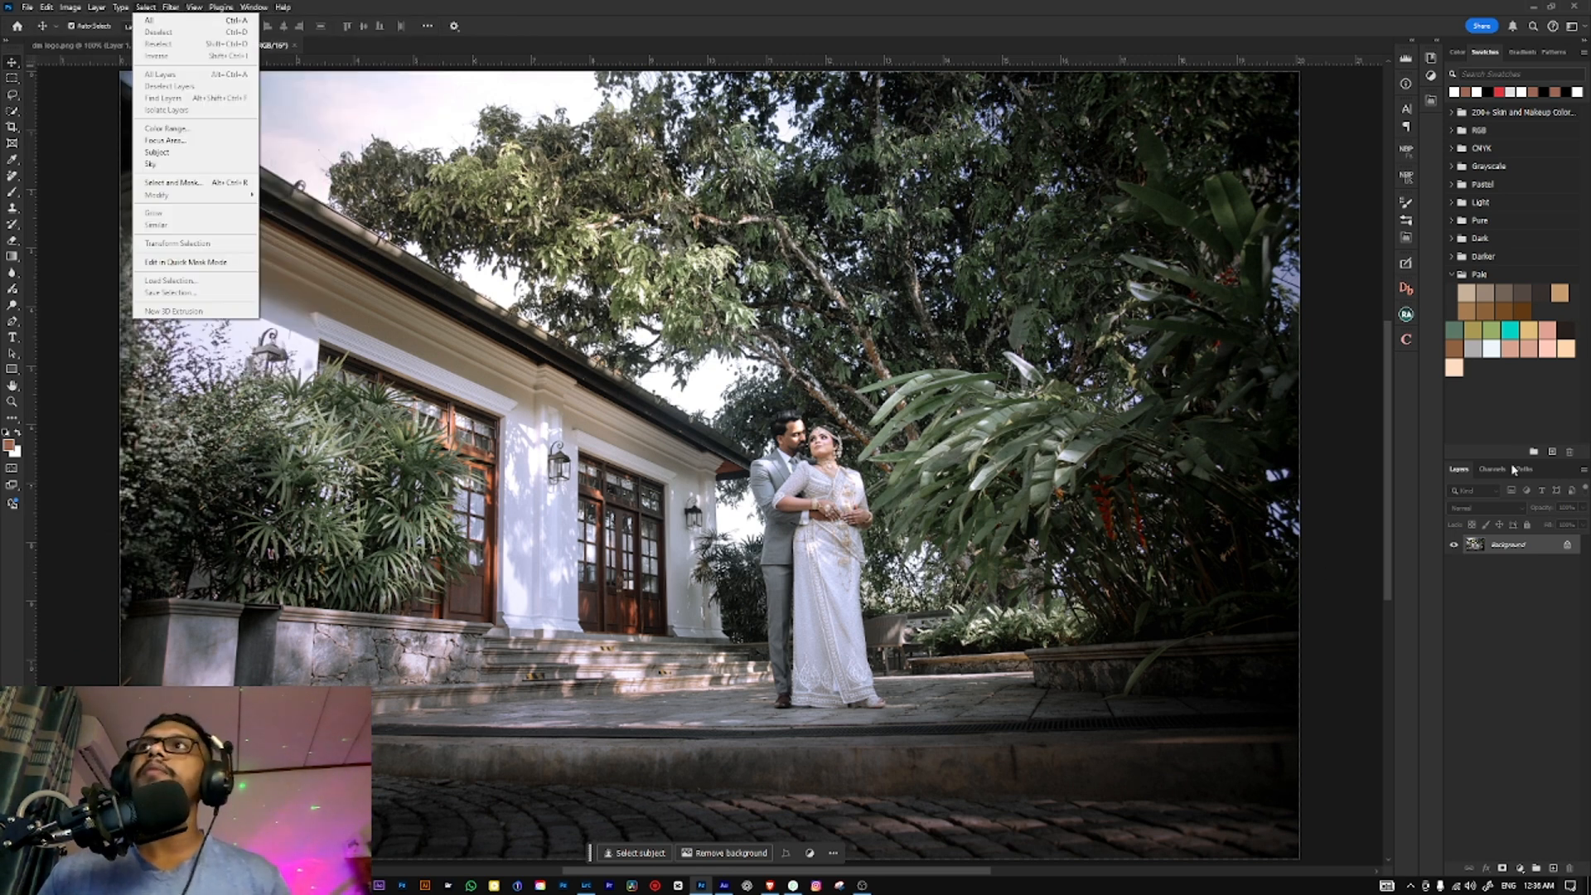
left_click(1416, 390)
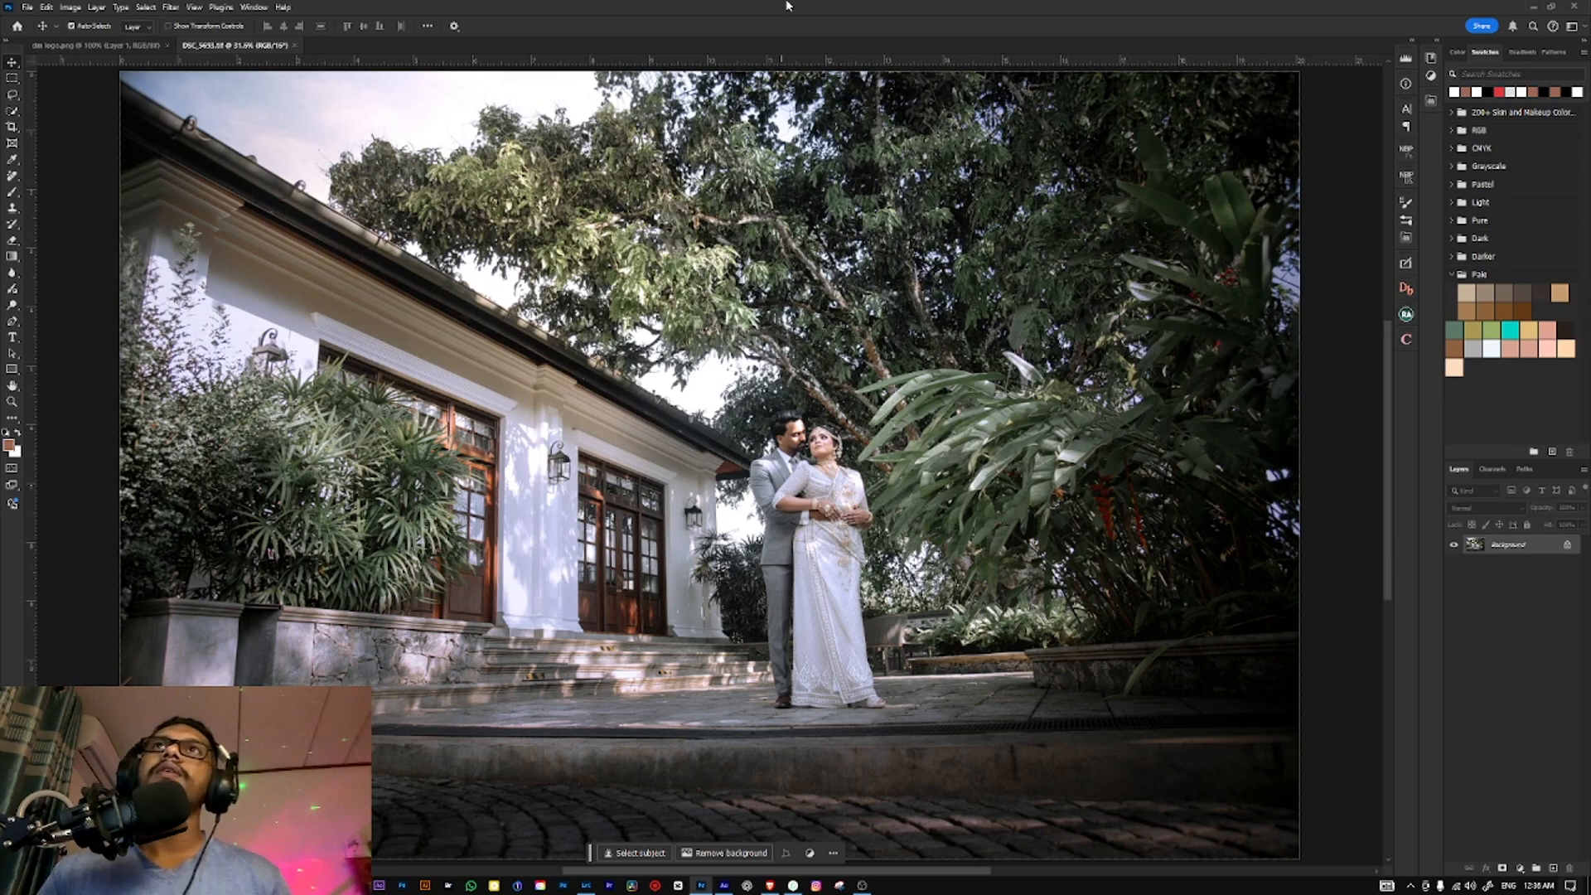